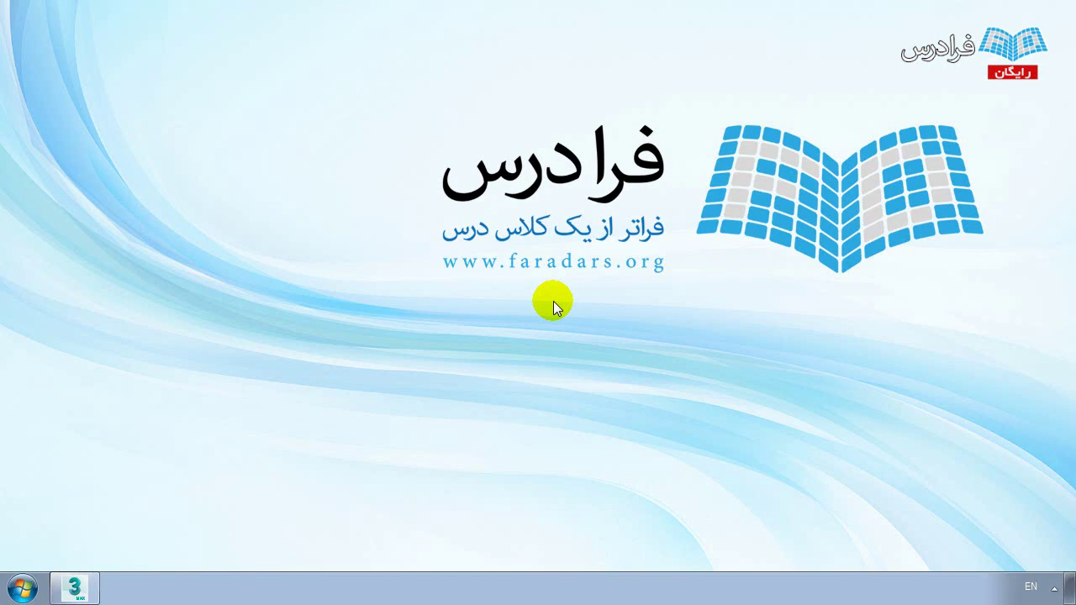
- Restore the minimized 3ds Max 2020 window from the taskbar
click(75, 588)
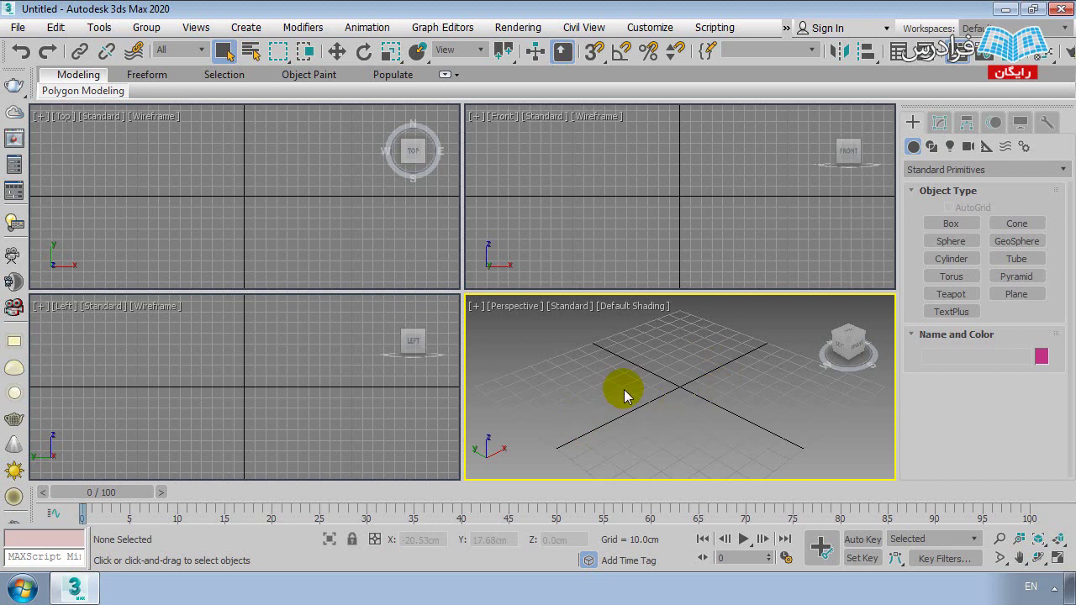
- Maximize the Perspective viewport, switch it to Clay shading, and toggle the home grid off
key(alt+w)
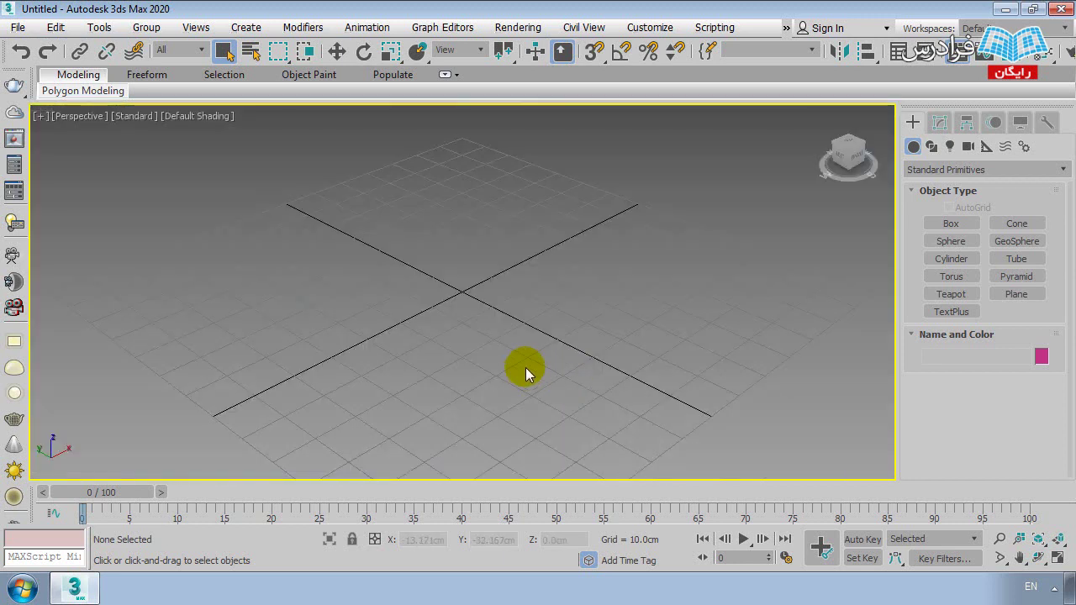
click(188, 116)
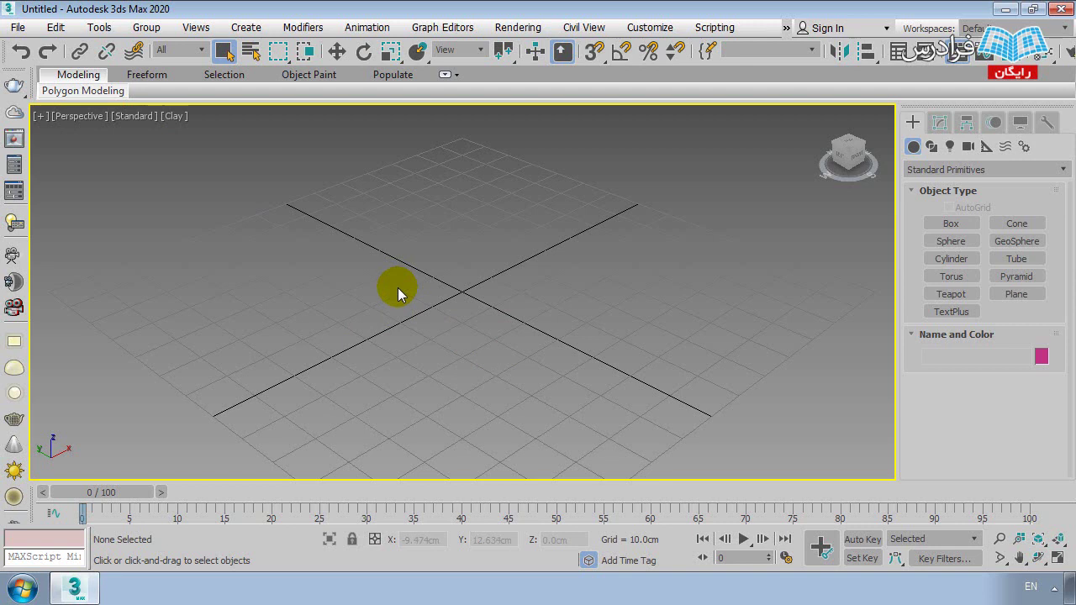
key(g)
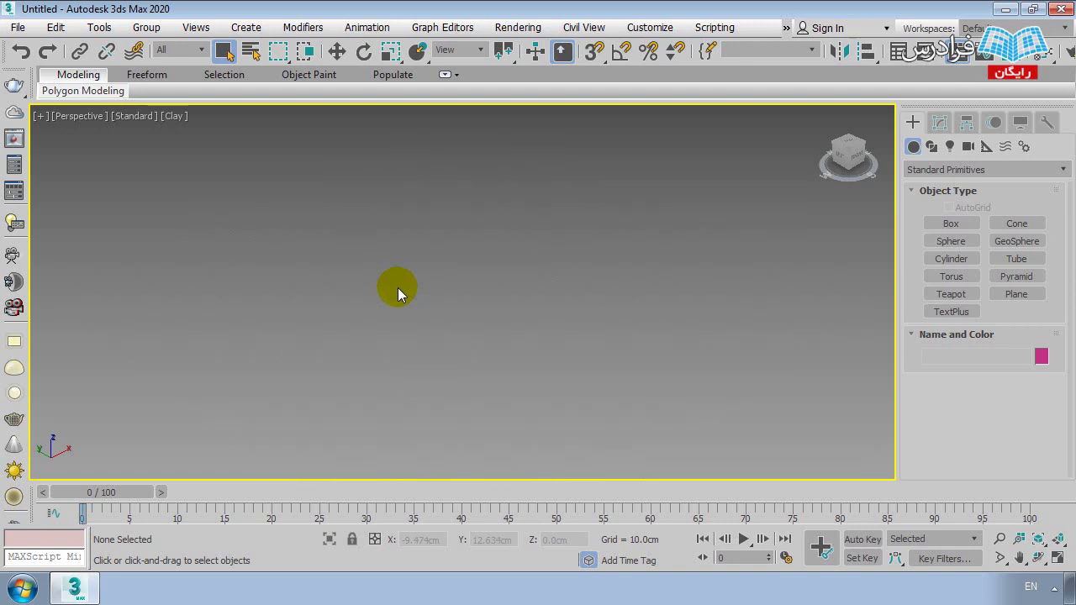
key(g)
key(g)
key(g)
key(g)
key(g)
key(g)
key(g)
key(g)
- Activate the Line tool from the Shapes category of the Create panel
click(933, 149)
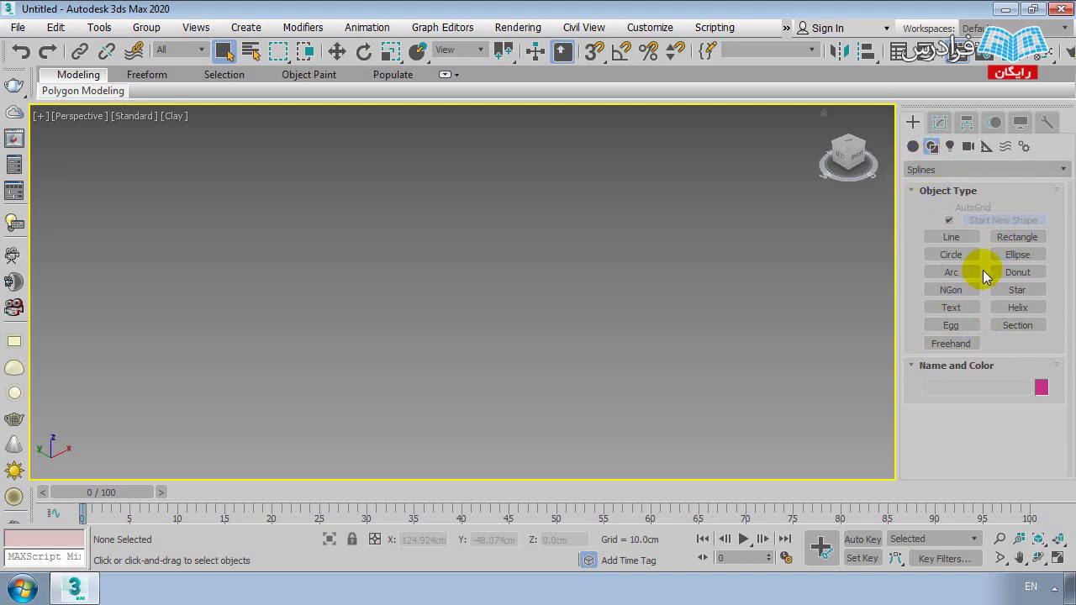
click(950, 239)
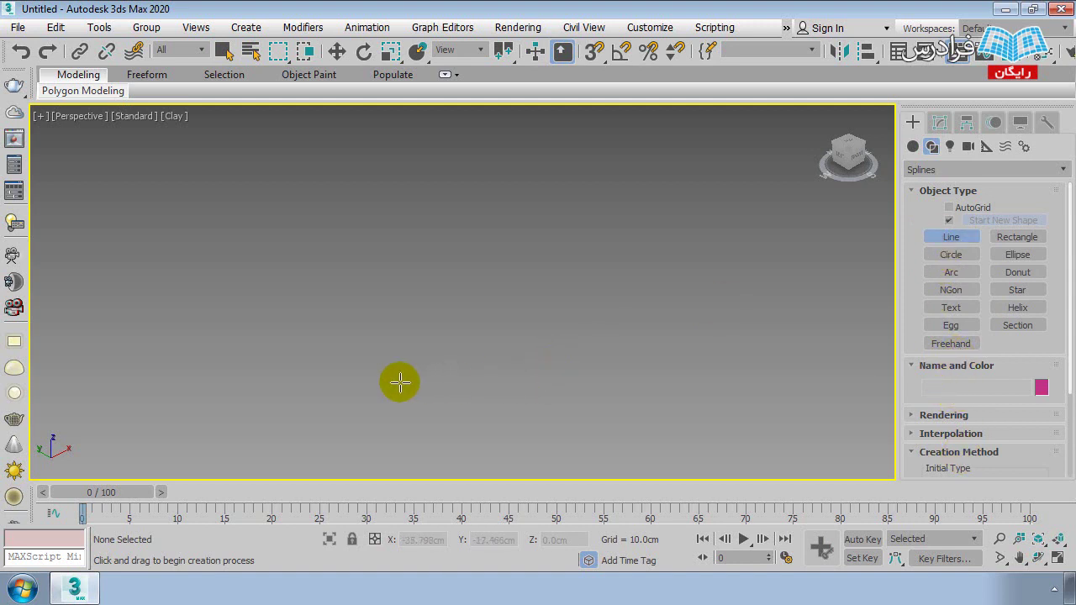
- Draw an open thirteen-vertex zigzag Line spline across the Perspective view and finish it
click(372, 385)
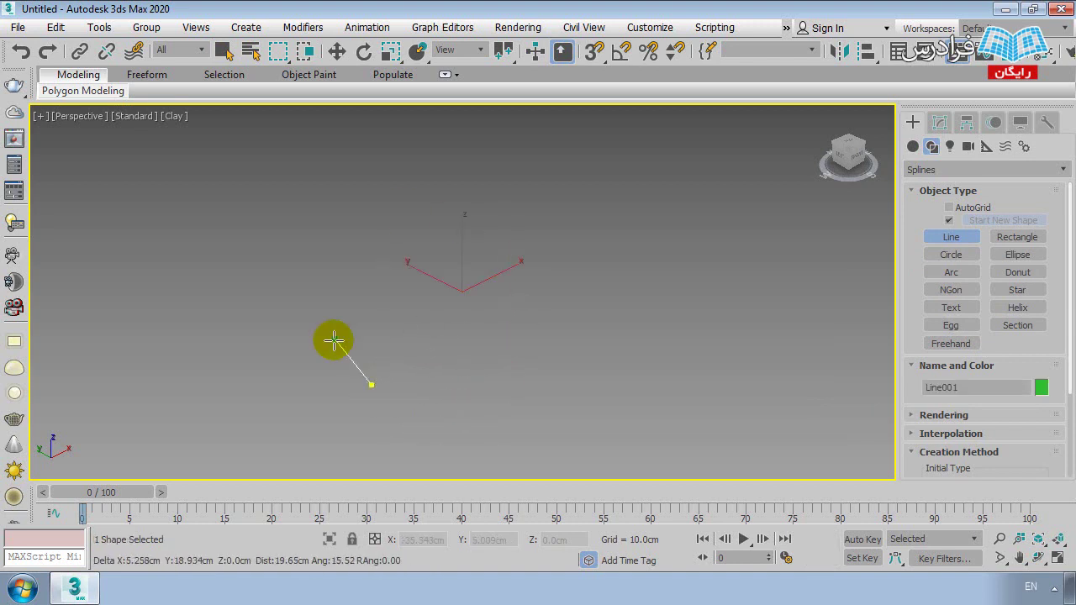
click(416, 318)
click(532, 375)
click(579, 289)
click(686, 378)
click(747, 279)
click(769, 362)
click(790, 424)
click(460, 443)
click(432, 392)
click(313, 442)
click(284, 351)
click(339, 293)
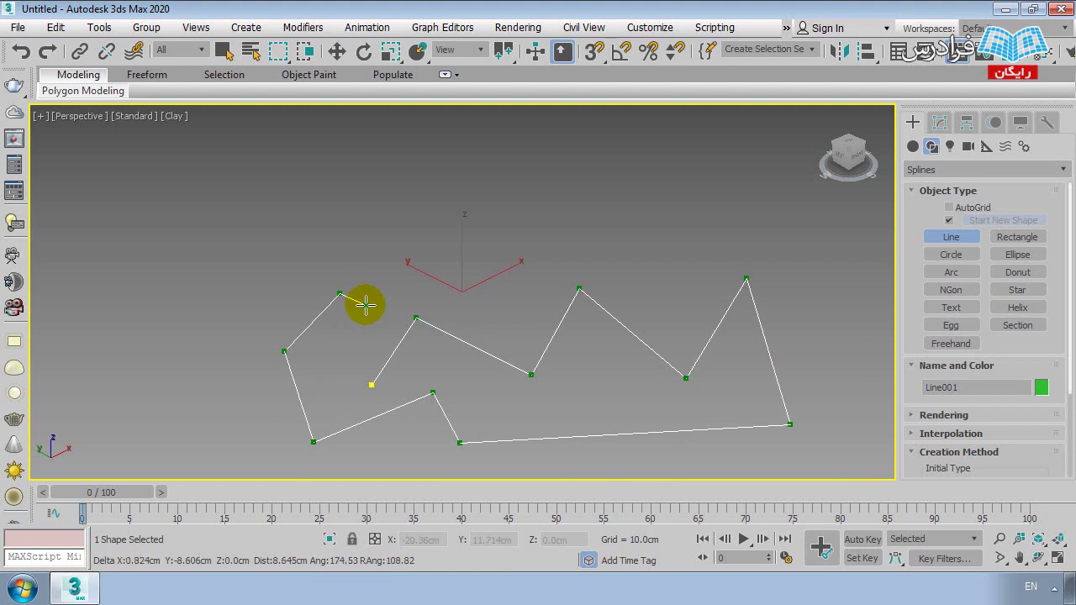
right_click(365, 304)
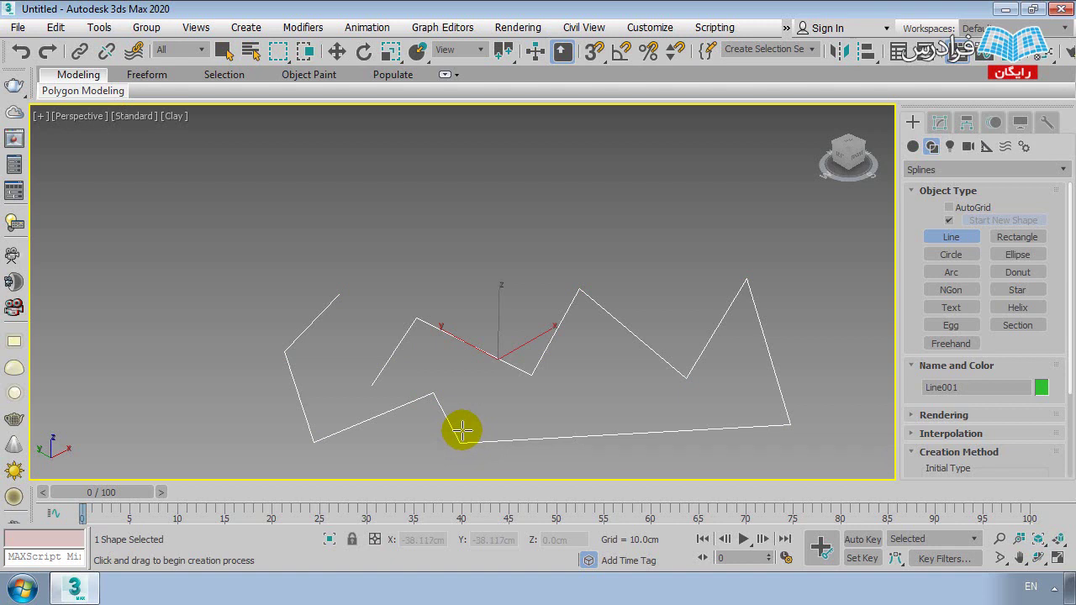
right_click(462, 431)
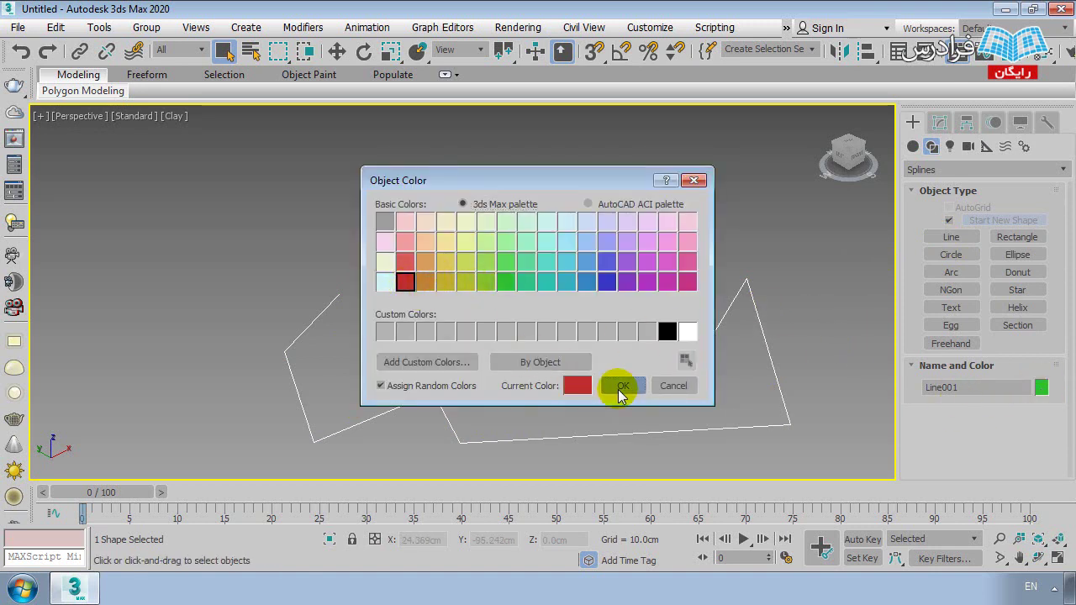
- Apply red to the zigzag Line001, deselect it, and reactivate the Line tool
click(620, 386)
click(681, 404)
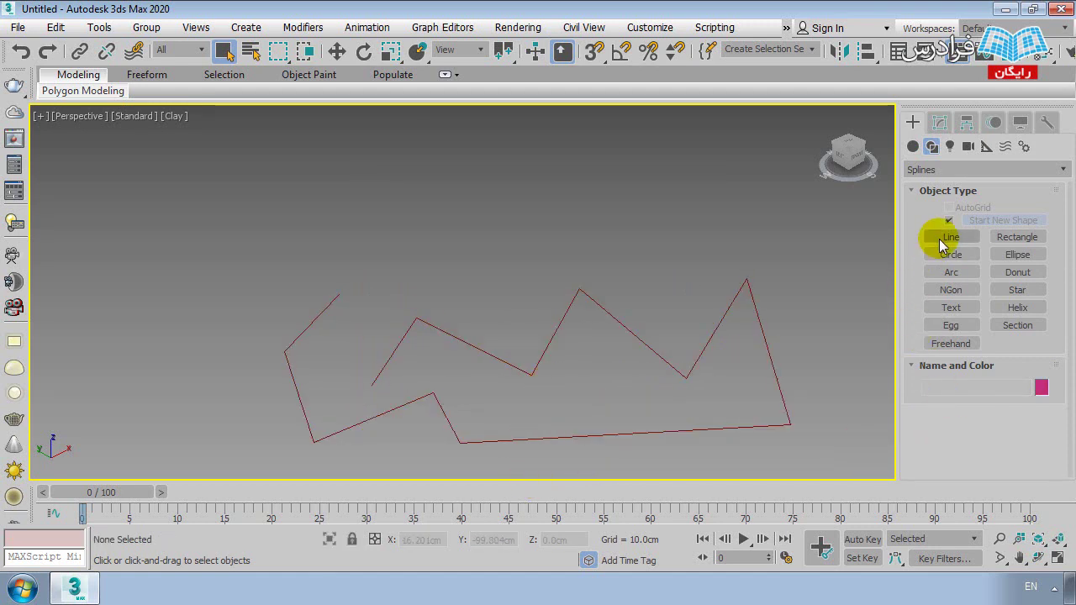
click(941, 238)
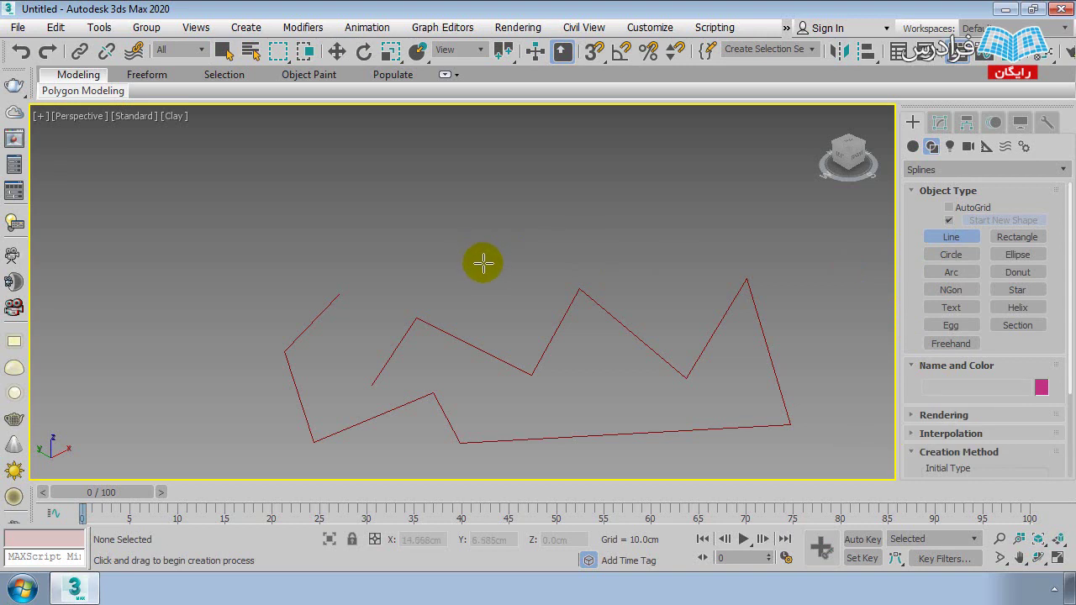
- Start Line002 with a sharp corner, then drag Bezier points curving it up to the right
click(206, 333)
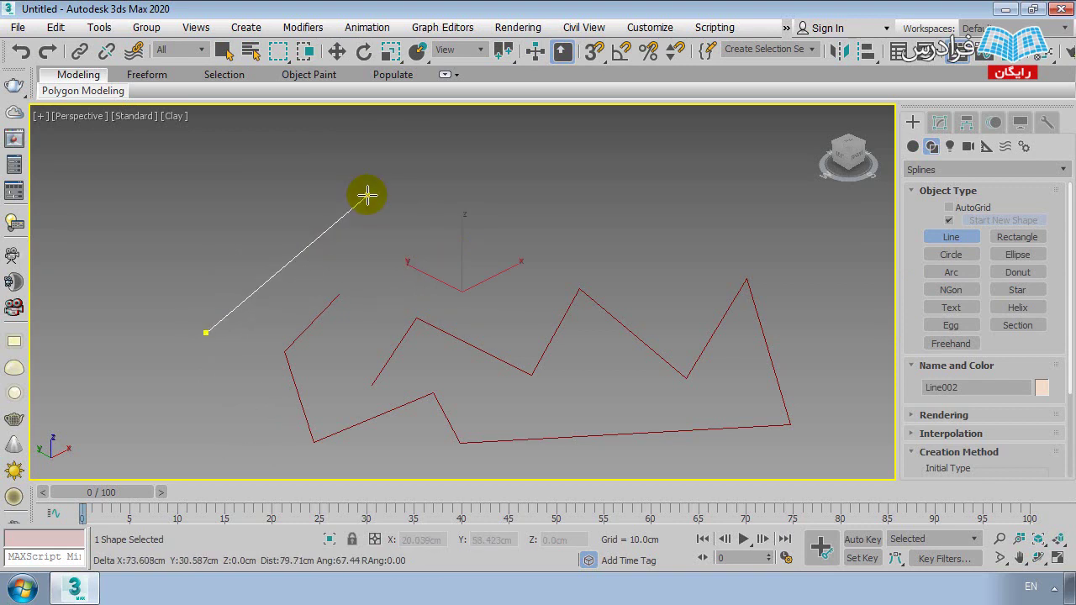
click(368, 195)
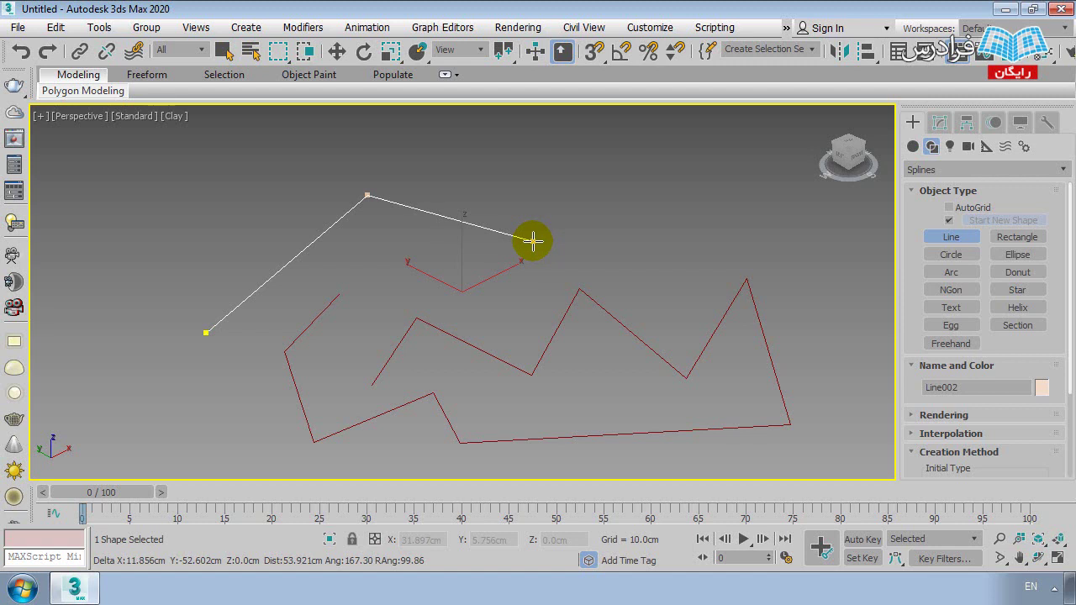
drag(532, 242, 550, 236)
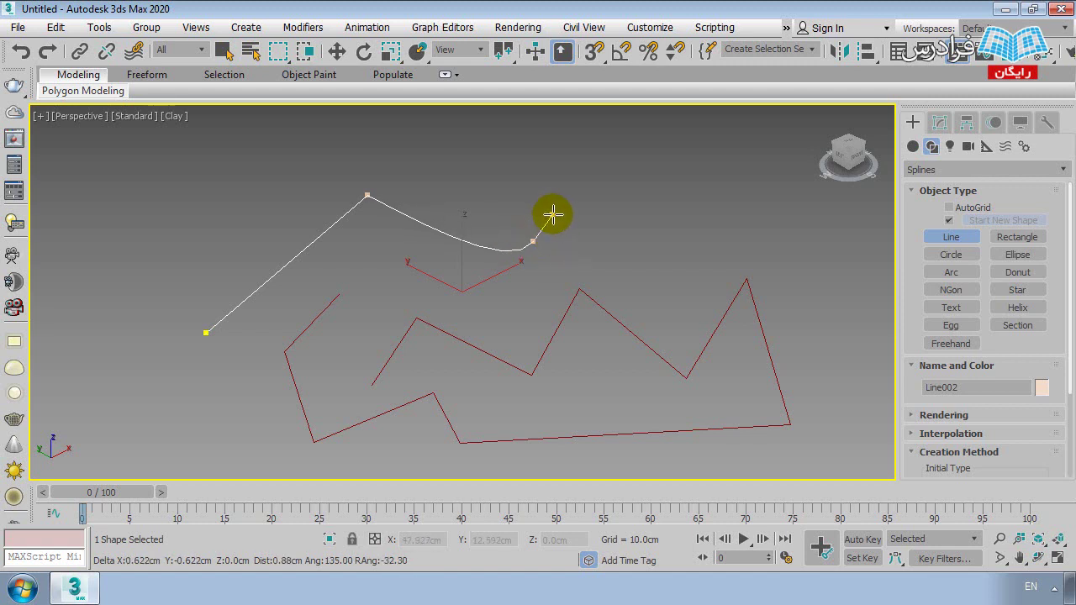
mouse_move(562, 210)
mouse_down()
mouse_move(577, 235)
mouse_move(547, 270)
mouse_move(566, 192)
mouse_up()
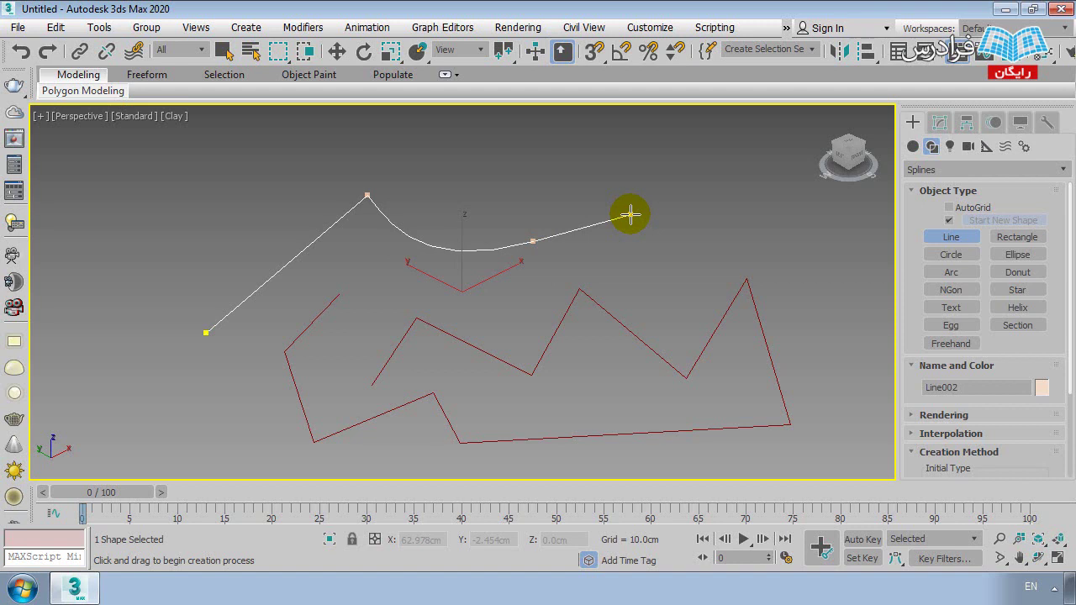
mouse_move(630, 215)
mouse_down()
mouse_move(650, 228)
mouse_move(474, 255)
mouse_move(553, 257)
mouse_move(624, 156)
mouse_move(684, 303)
mouse_move(710, 191)
mouse_move(701, 238)
mouse_move(524, 266)
mouse_move(699, 203)
mouse_up()
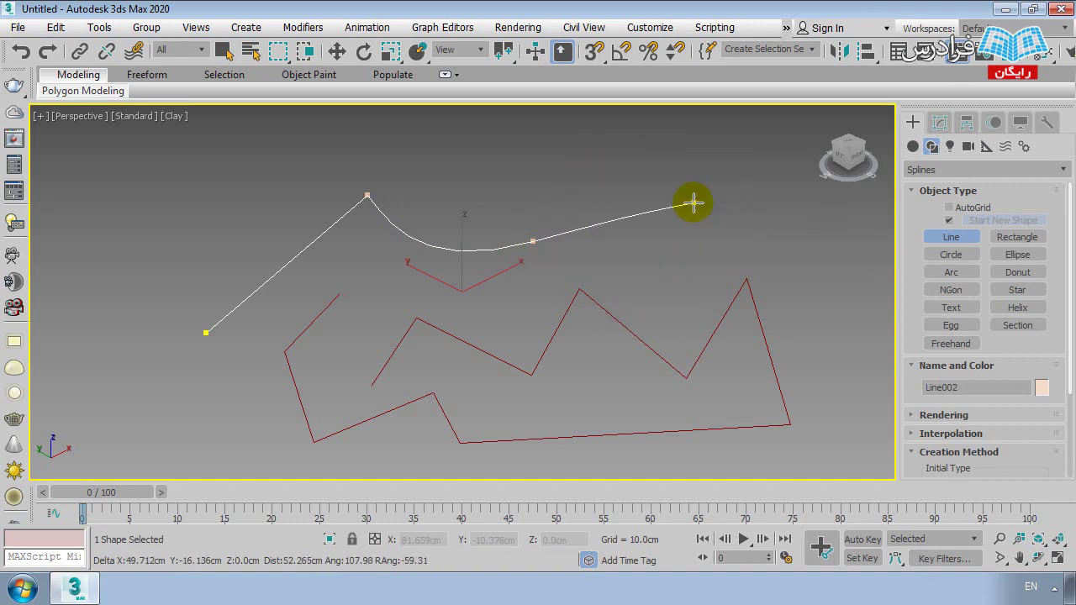
mouse_move(693, 202)
mouse_down()
mouse_move(610, 319)
mouse_move(675, 144)
mouse_move(737, 274)
mouse_move(706, 172)
mouse_up()
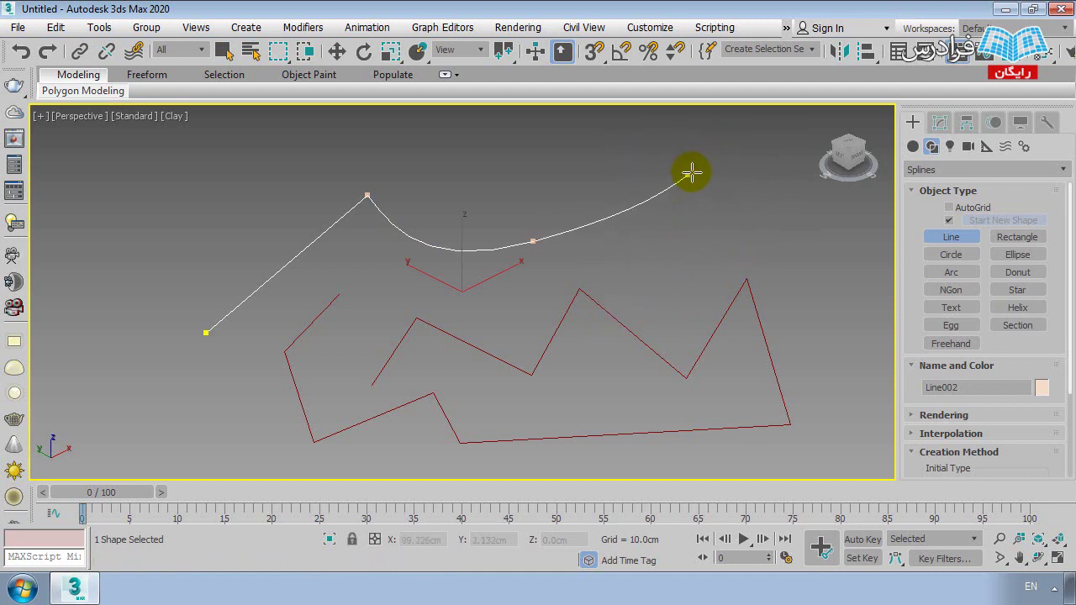
- Fix the curve's end at upper right and add corners down the right side
click(698, 174)
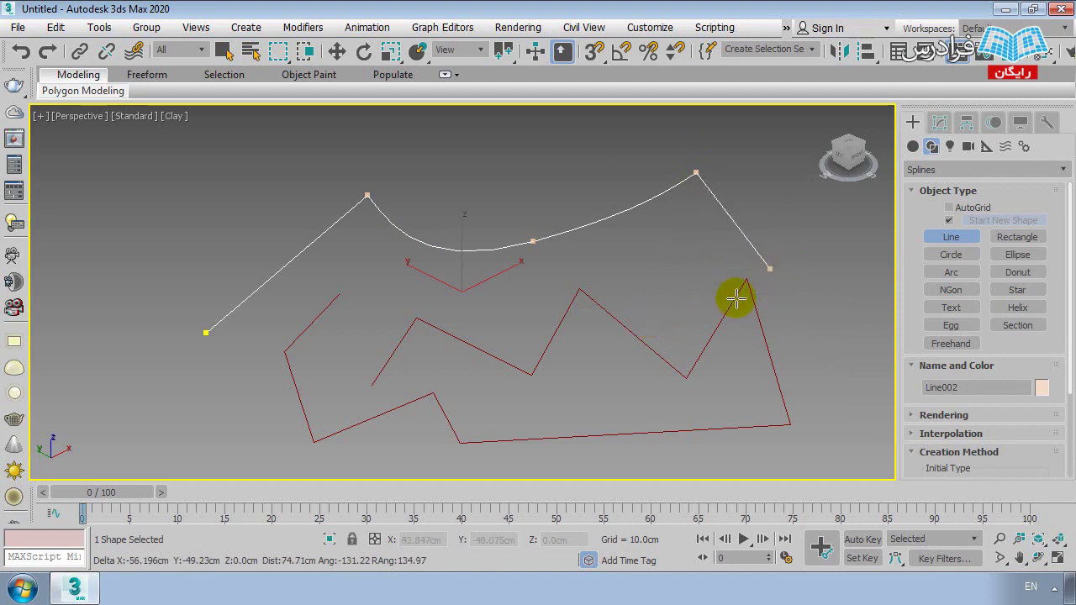
click(539, 236)
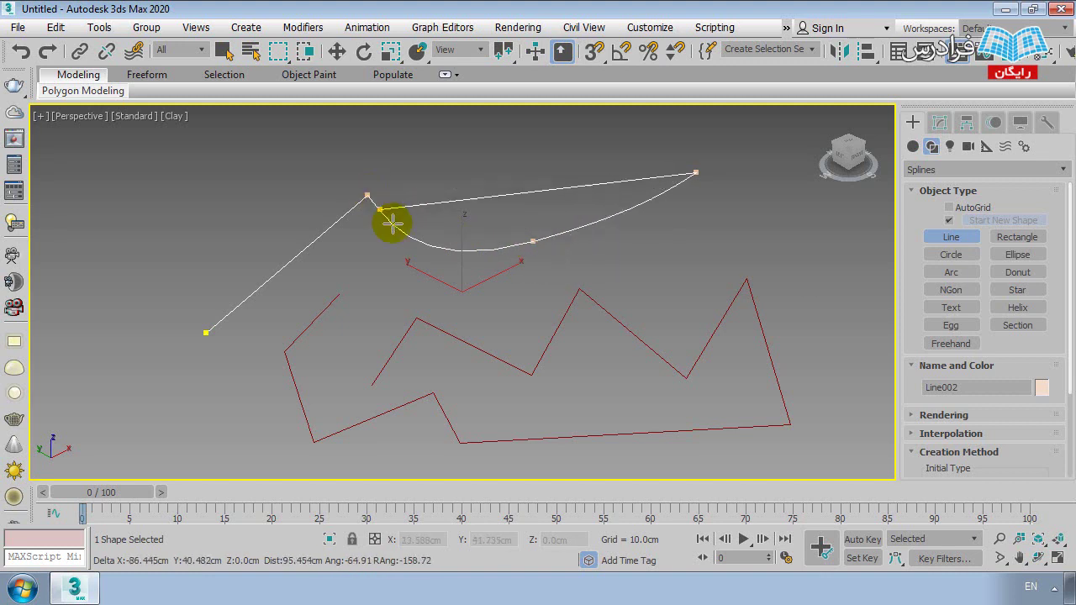
click(562, 241)
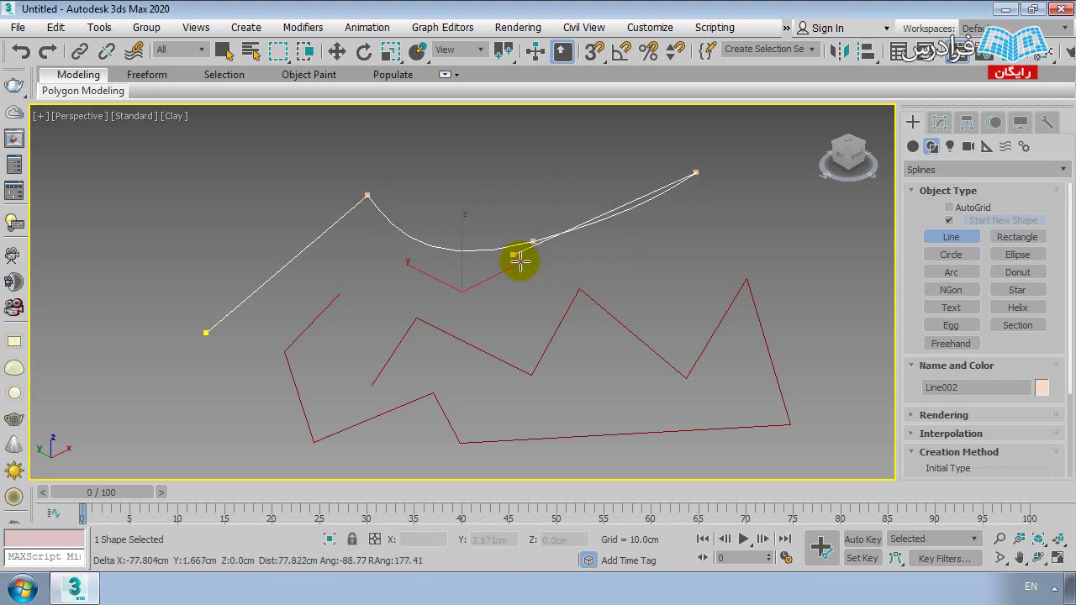
right_click(699, 173)
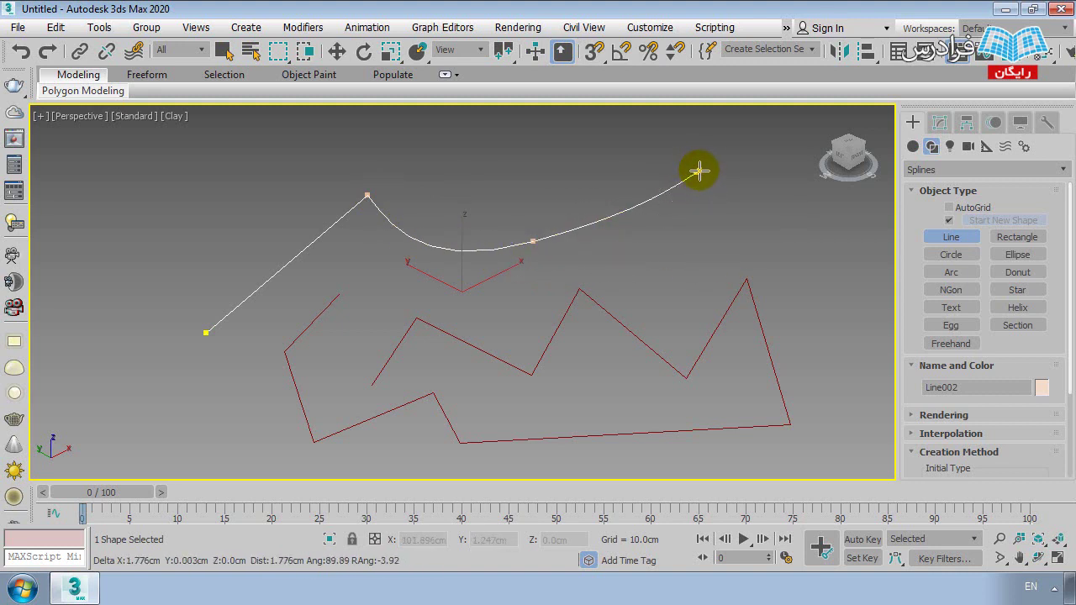
click(751, 274)
right_click(737, 279)
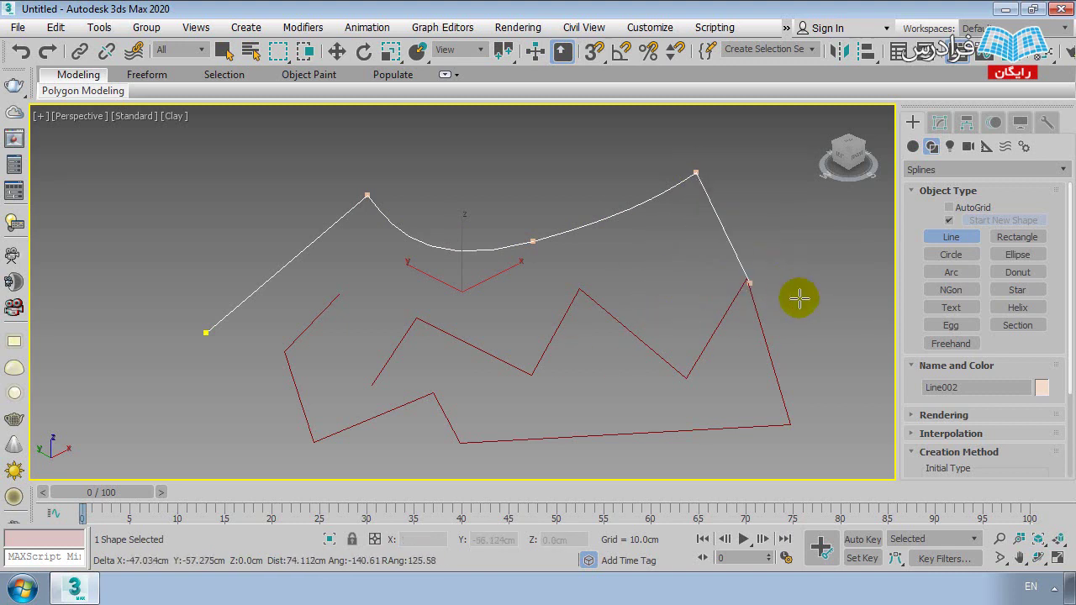
click(782, 269)
click(803, 356)
click(716, 409)
click(698, 297)
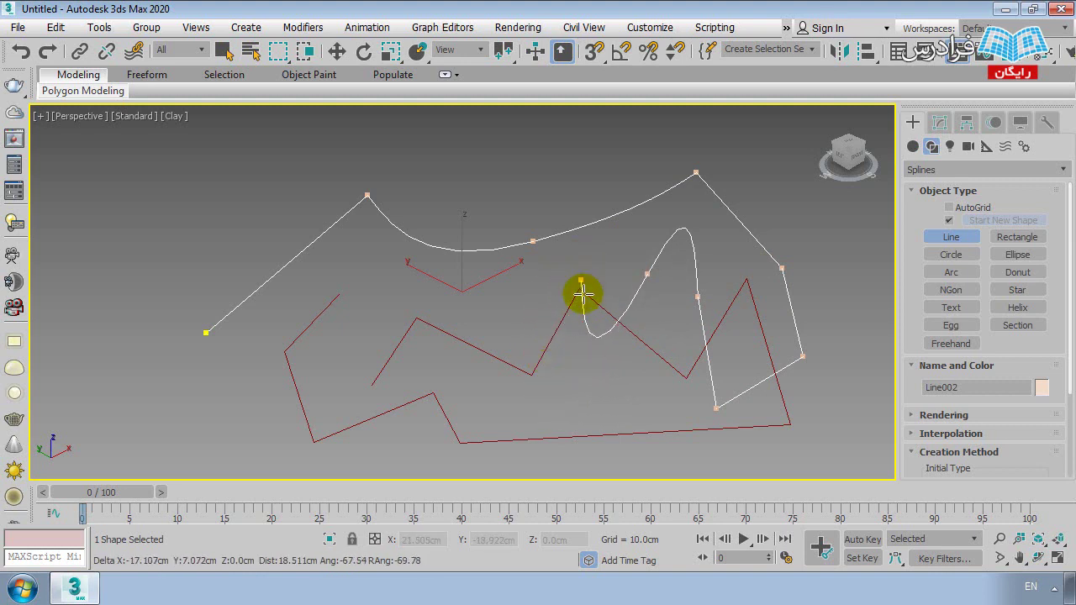
- Add corners through the centre and far left, undoing one misplaced point, ending at the start vertex
click(539, 275)
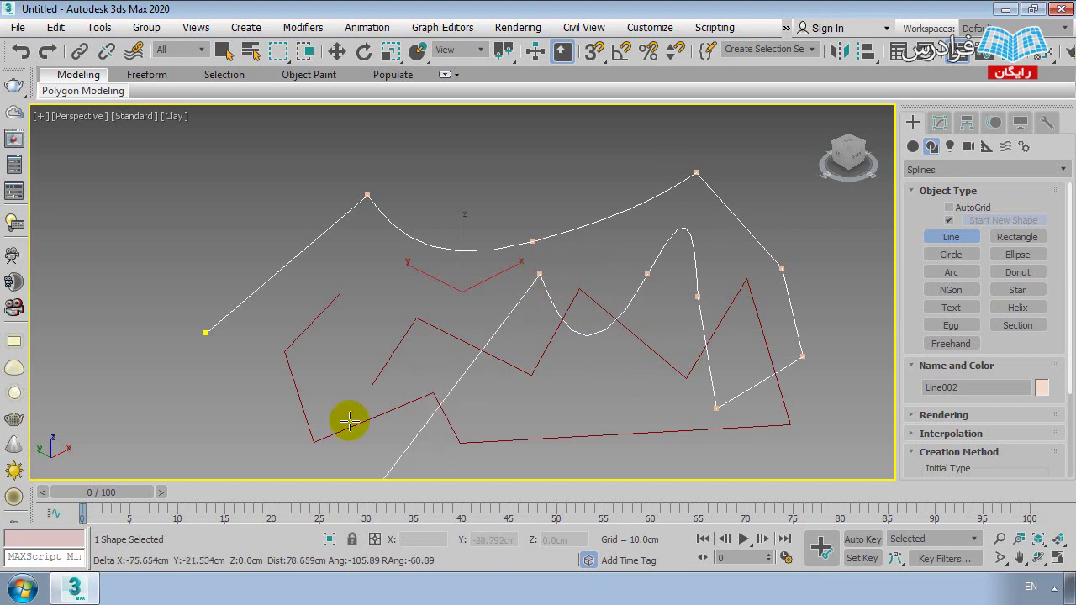
click(441, 405)
key(BackSpace)
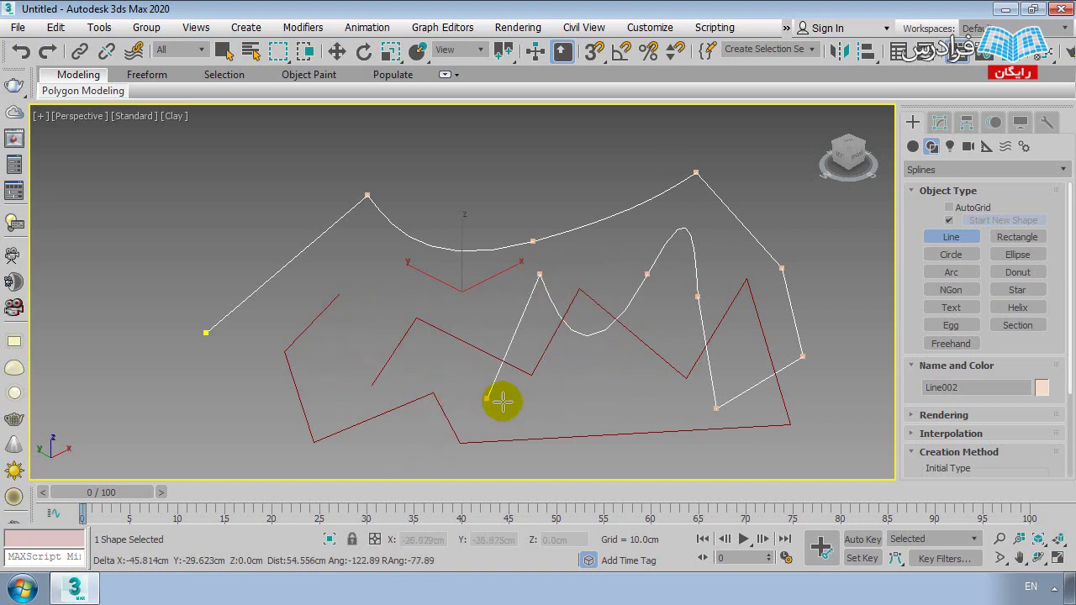
click(464, 385)
click(337, 323)
click(206, 430)
click(165, 369)
click(105, 278)
click(164, 226)
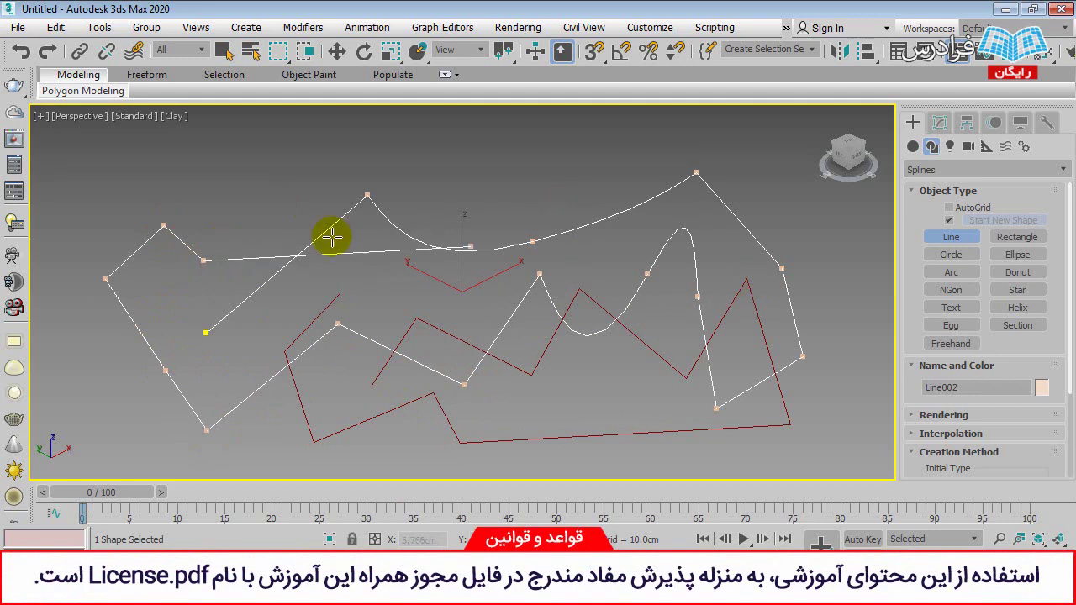
click(204, 261)
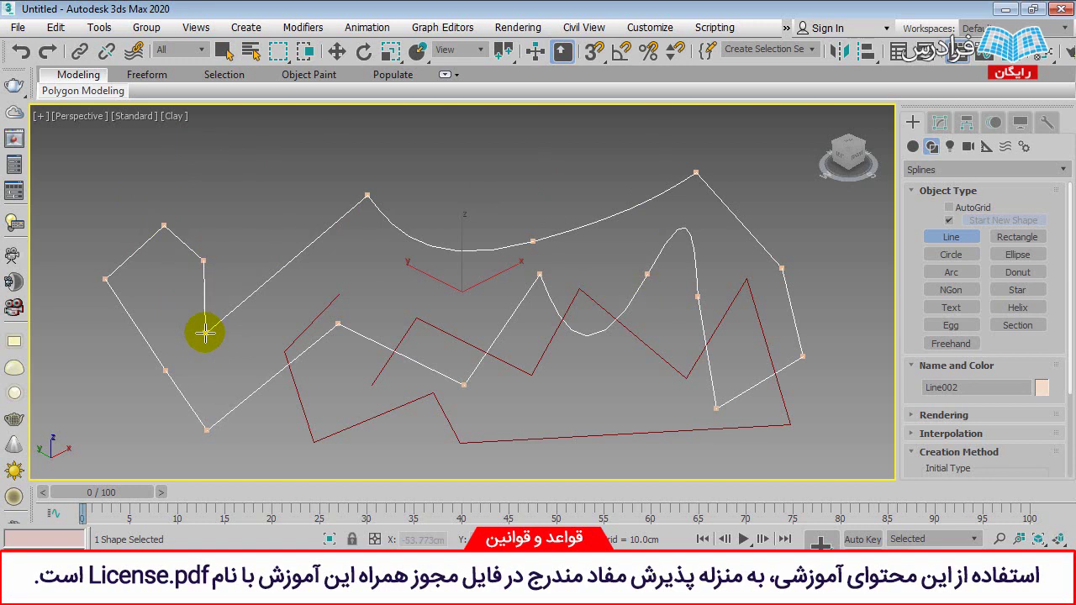
click(205, 334)
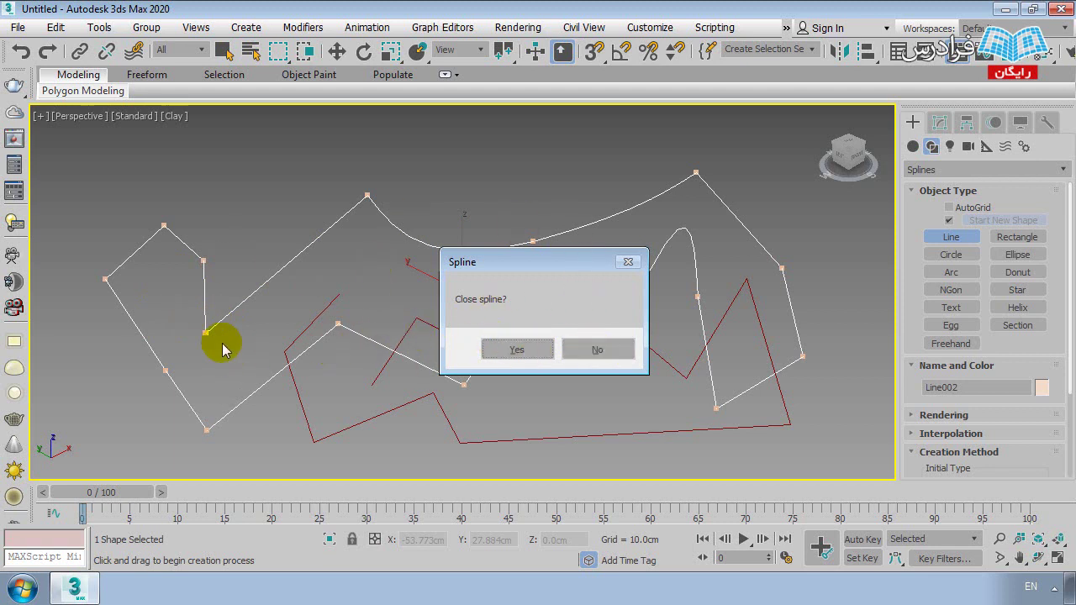
- Close Line002 into a loop, stop drawing, and select the Line002 spline
click(509, 352)
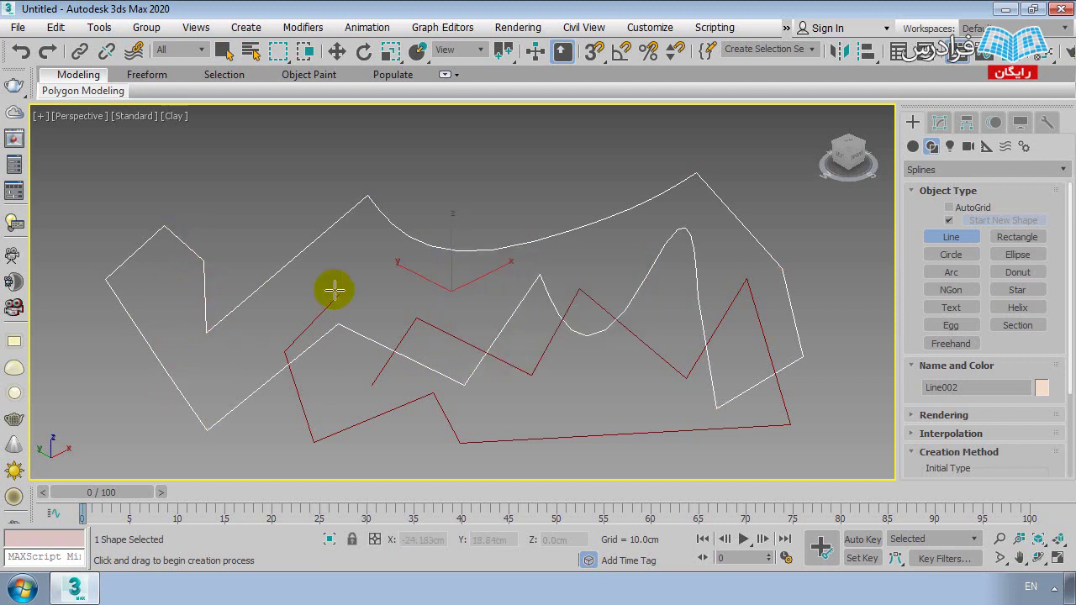
right_click(627, 276)
click(627, 267)
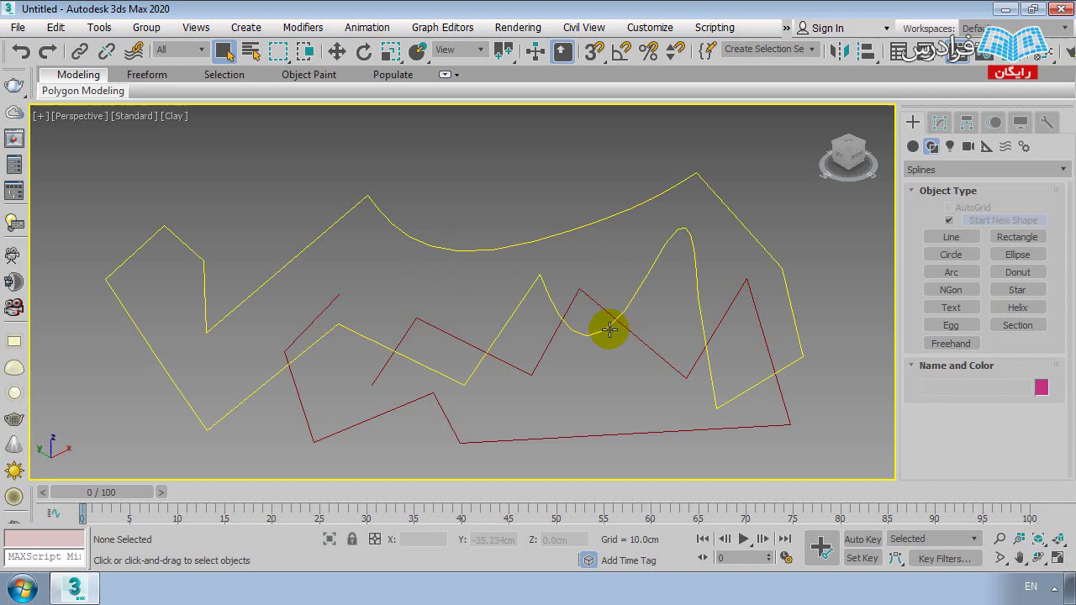
click(551, 295)
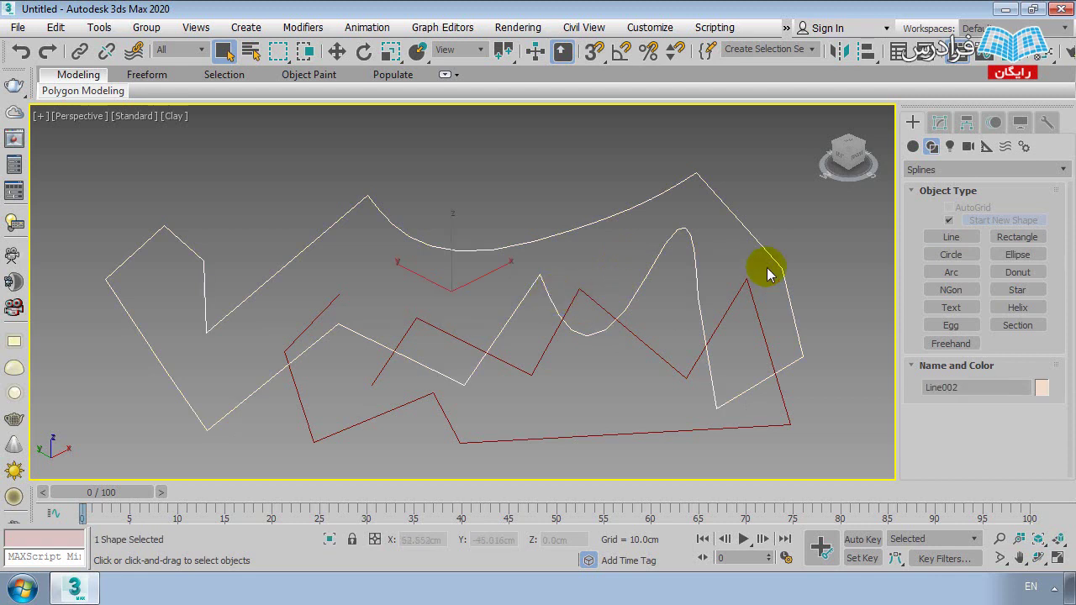
click(913, 147)
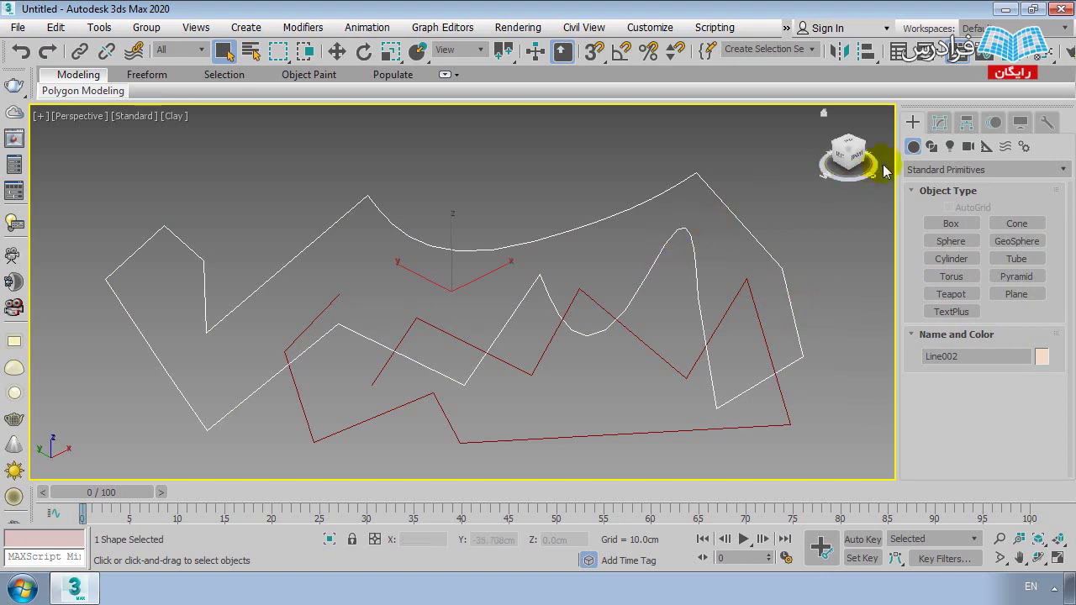
click(930, 147)
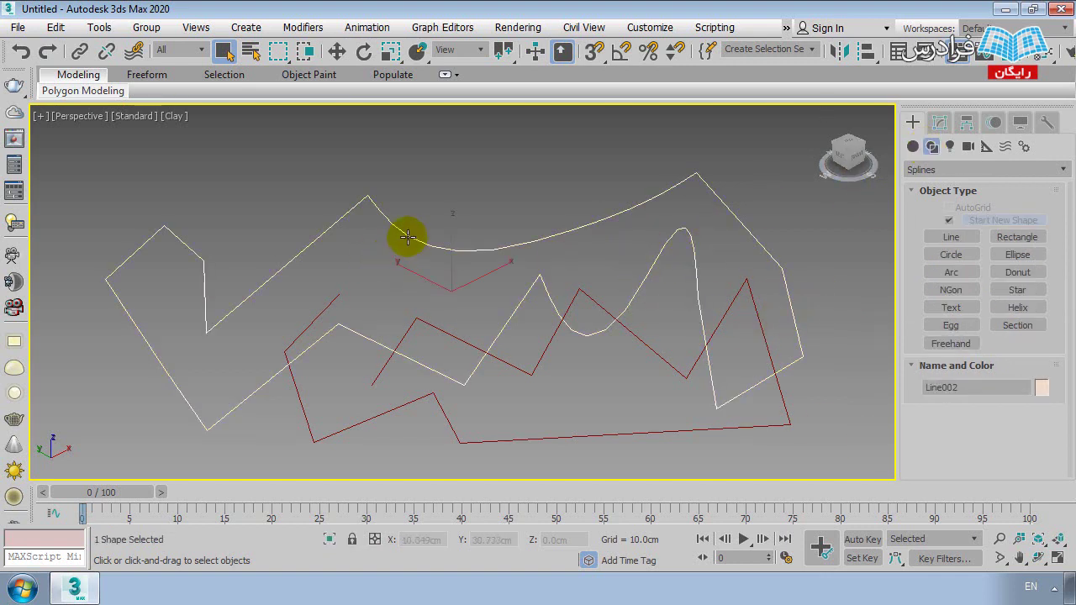
click(365, 294)
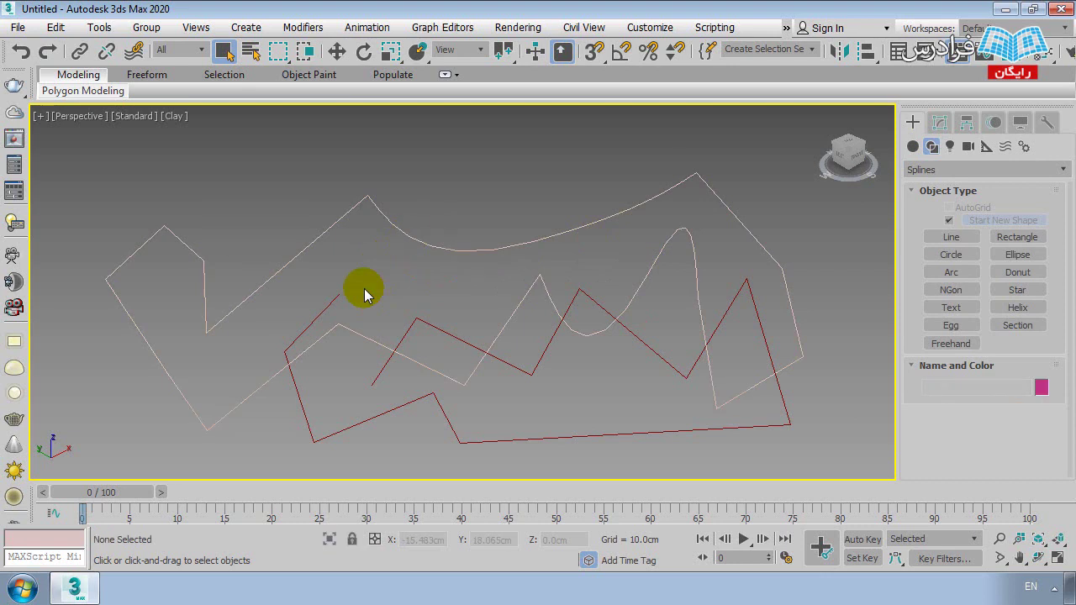
click(515, 310)
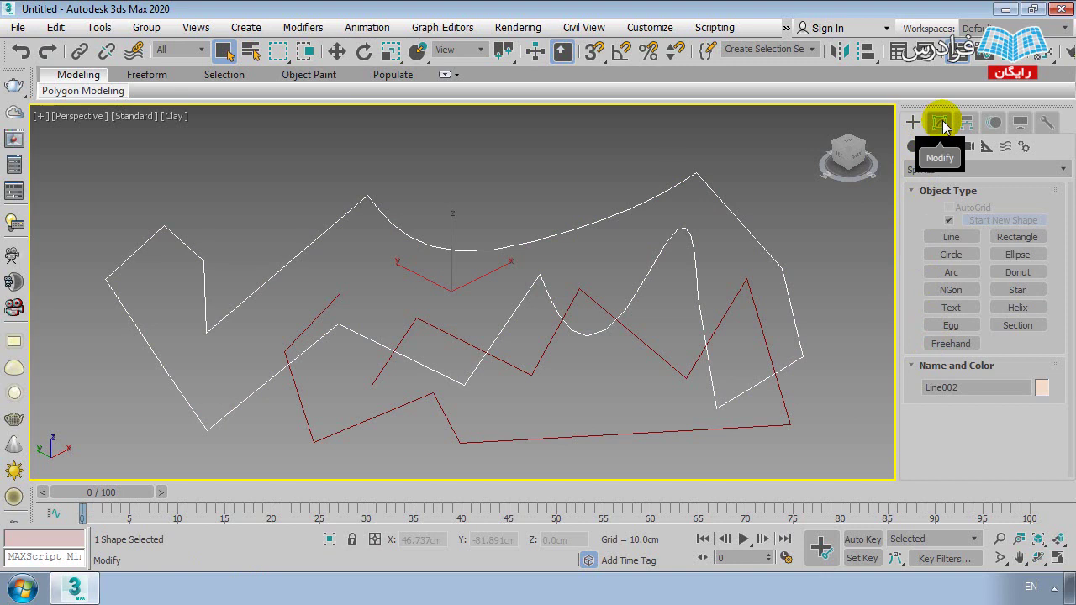
- In the Modify panel, delete the red zigzag Line001 and reselect Line002
click(943, 121)
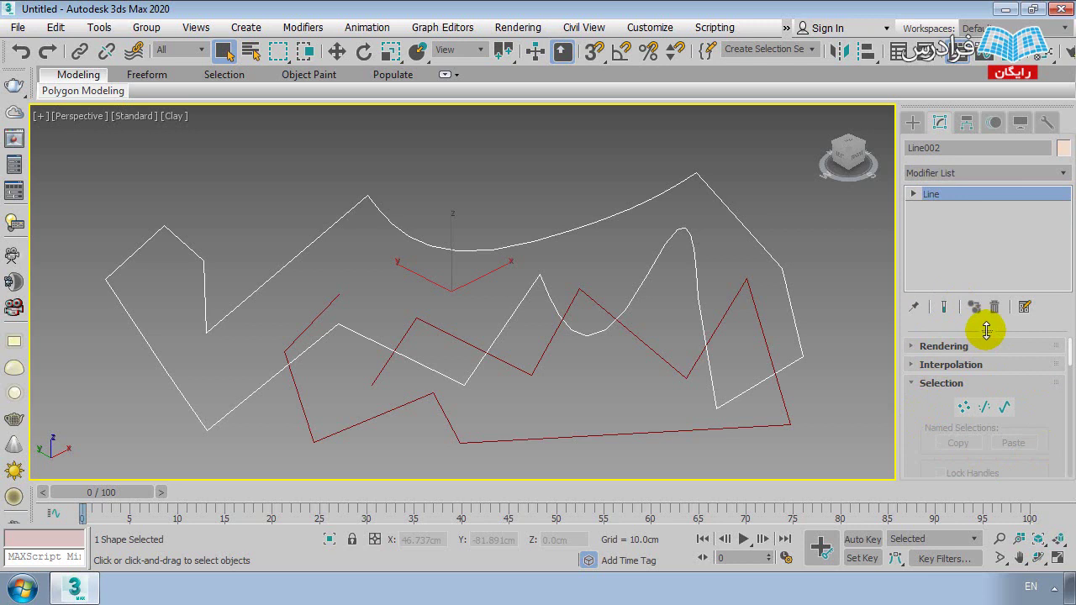
drag(986, 330, 986, 268)
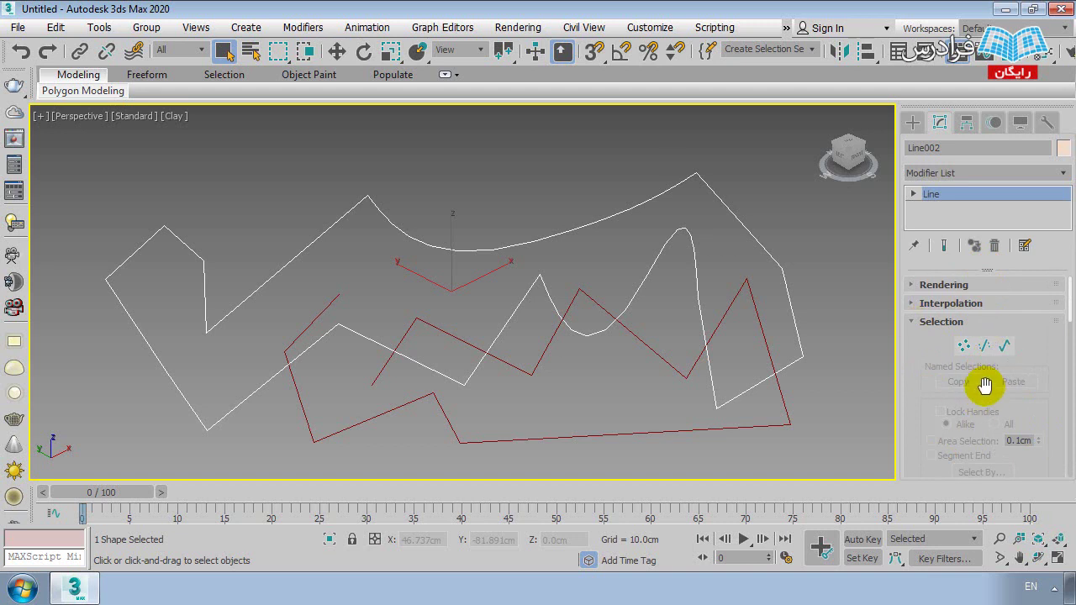
click(851, 337)
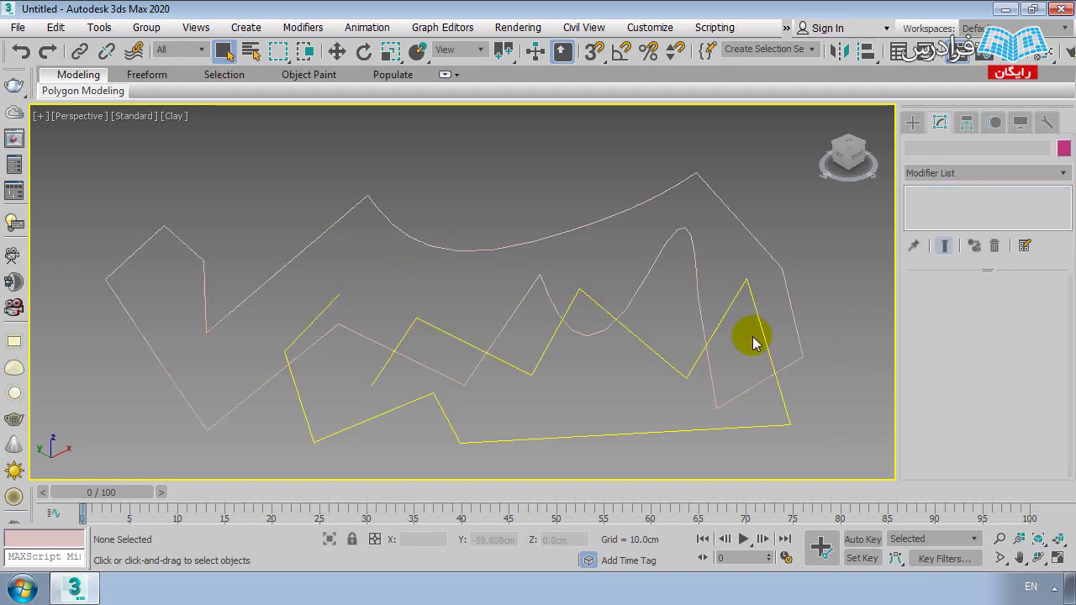
click(654, 351)
key(Delete)
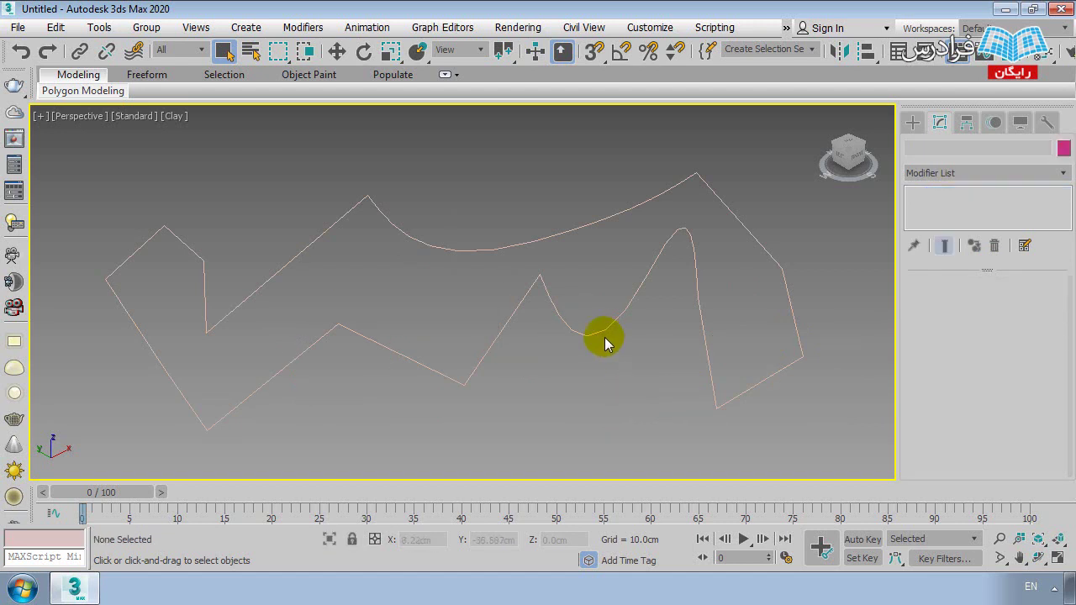
click(600, 333)
- Make Line002 red in the Object Color dialog and deselect it
click(1063, 149)
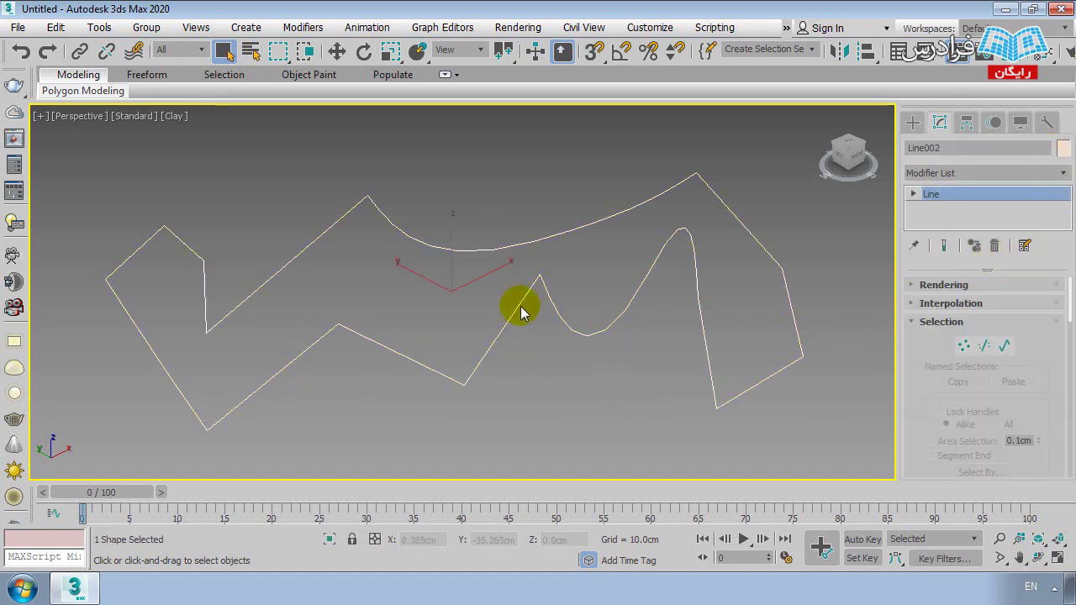
click(404, 286)
click(622, 385)
click(664, 388)
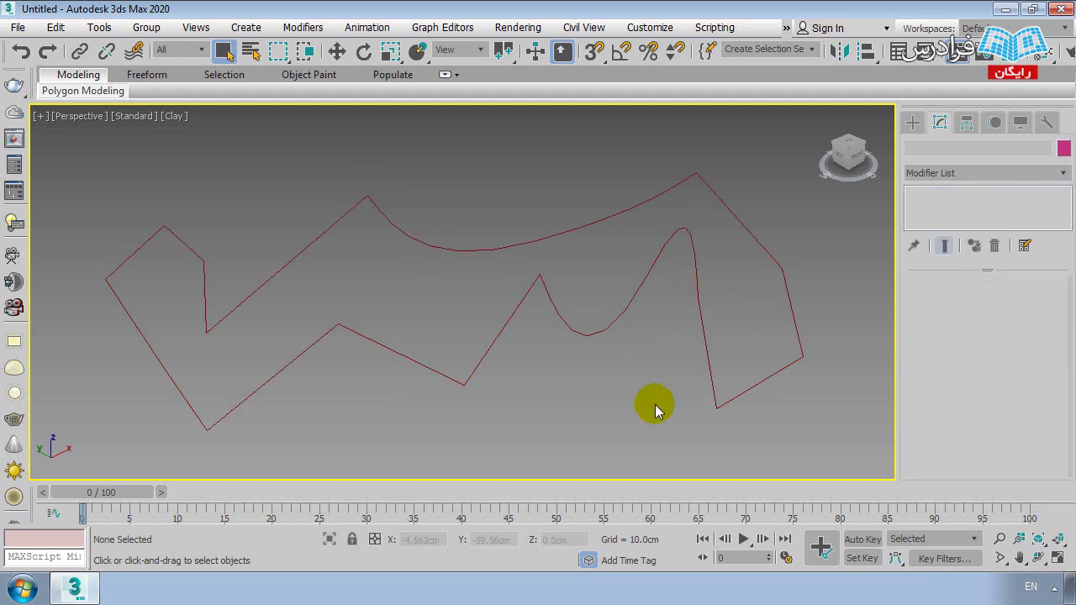
- Orbit the view lower, reselect the red spline, and scroll through its Line settings
mouse_move(588, 464)
alt+middle_down()
mouse_move(485, 332)
mouse_move(485, 349)
alt+middle_up()
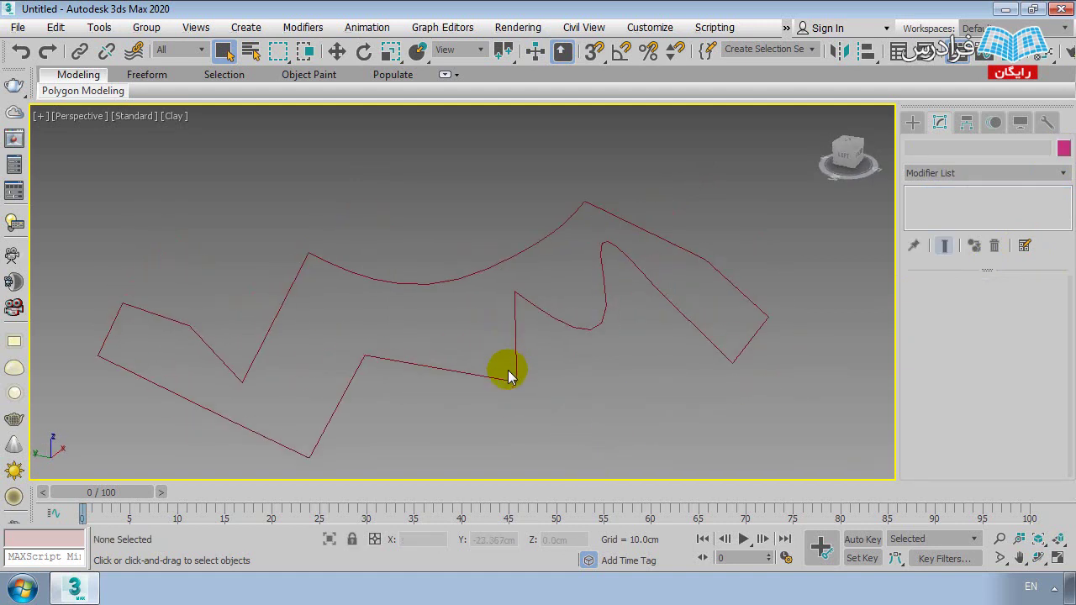
click(451, 280)
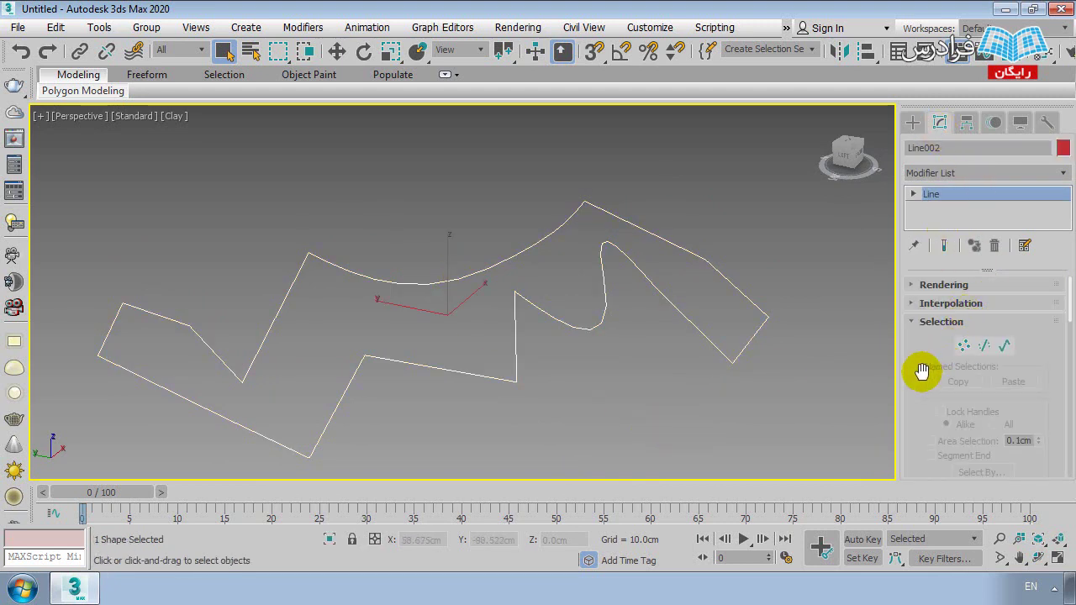
scroll(975, 378, down, 3)
scroll(982, 383, down, 3)
scroll(982, 382, down, 1)
scroll(982, 383, up, 3)
scroll(982, 383, up, 1)
scroll(982, 382, down, 2)
scroll(980, 383, up, 4)
scroll(973, 380, up, 3)
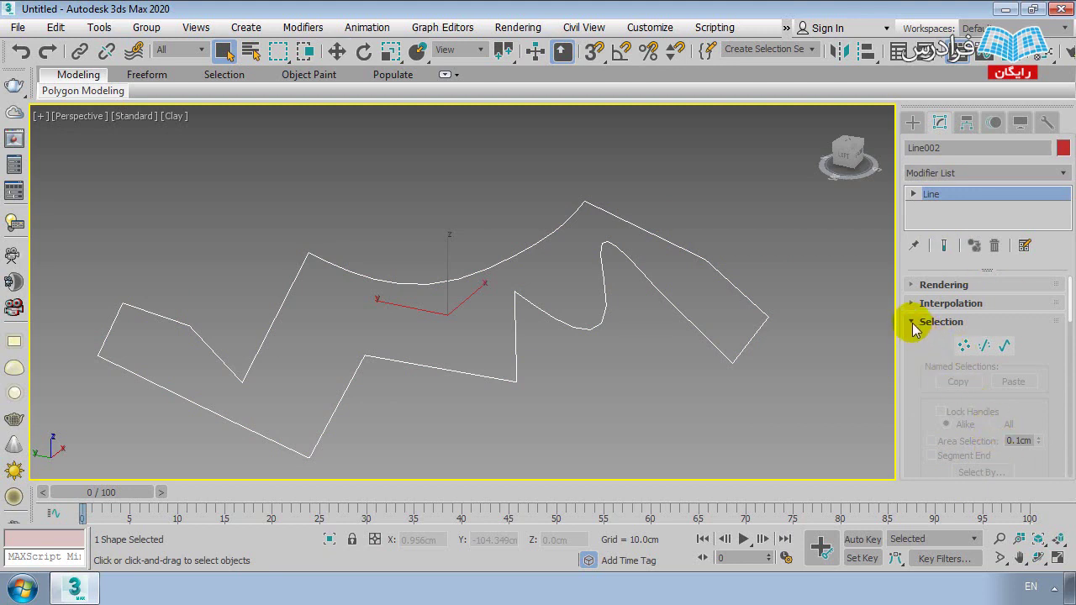
- Collapse the Selection and Geometry rollouts and expand Line002's Rendering rollout
click(915, 323)
click(920, 359)
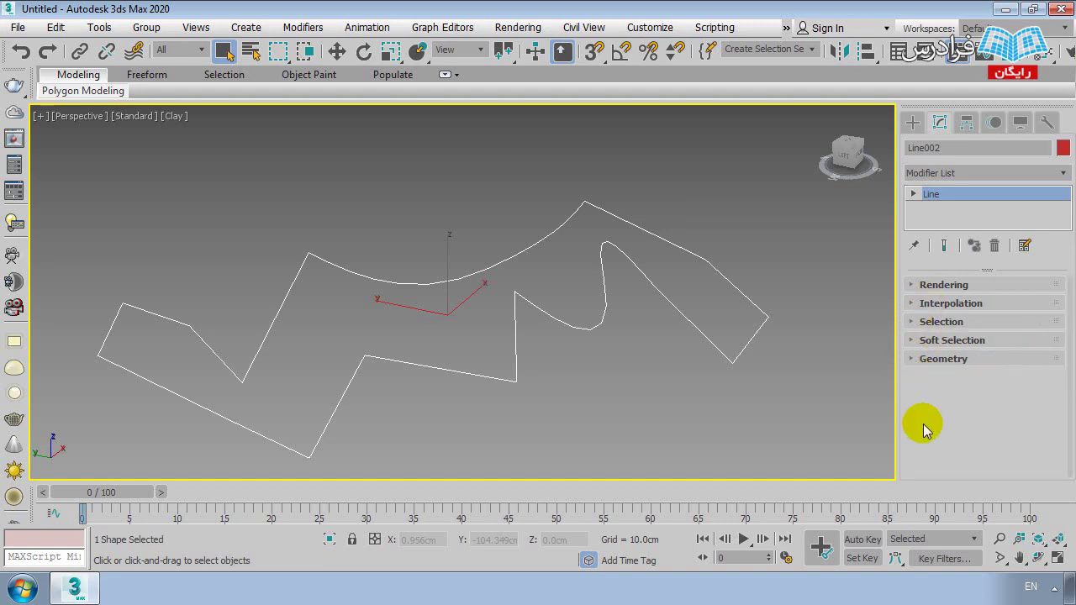
click(913, 360)
scroll(913, 353, up, 3)
scroll(913, 352, up, 3)
scroll(913, 351, up, 3)
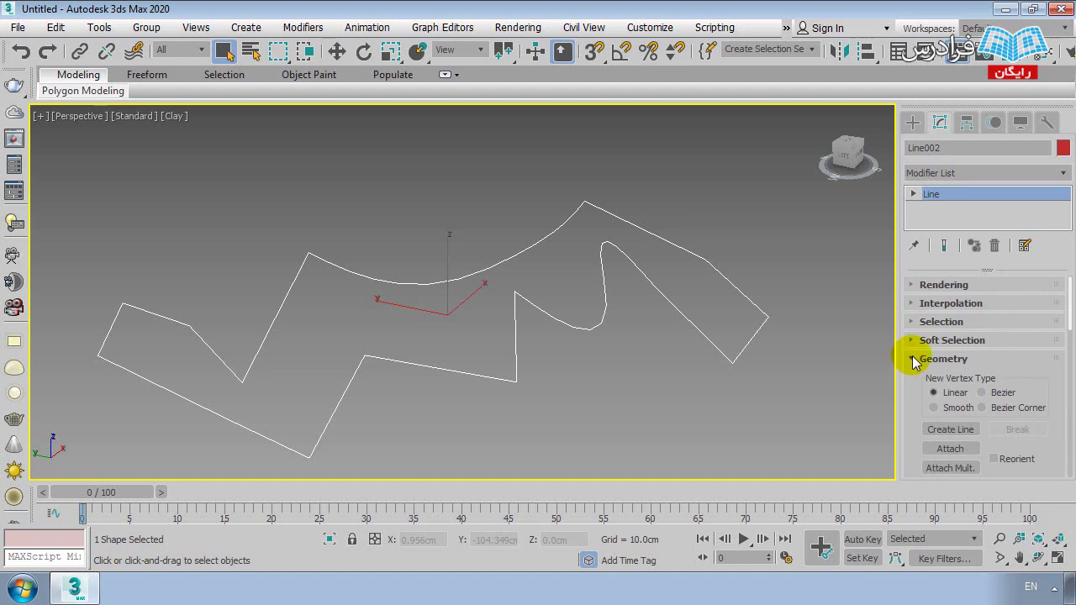
click(912, 358)
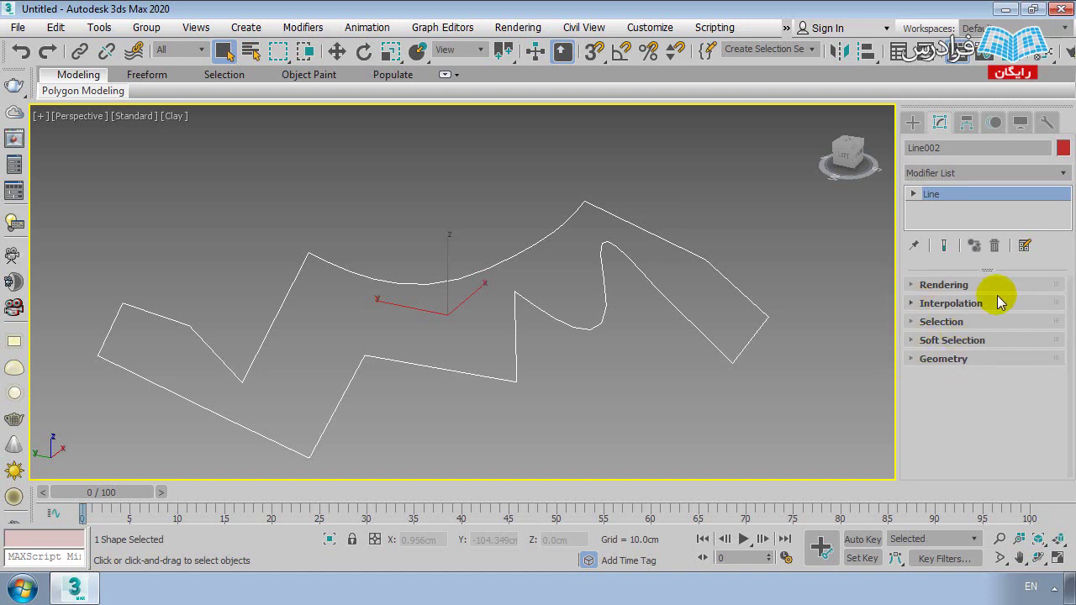
click(913, 286)
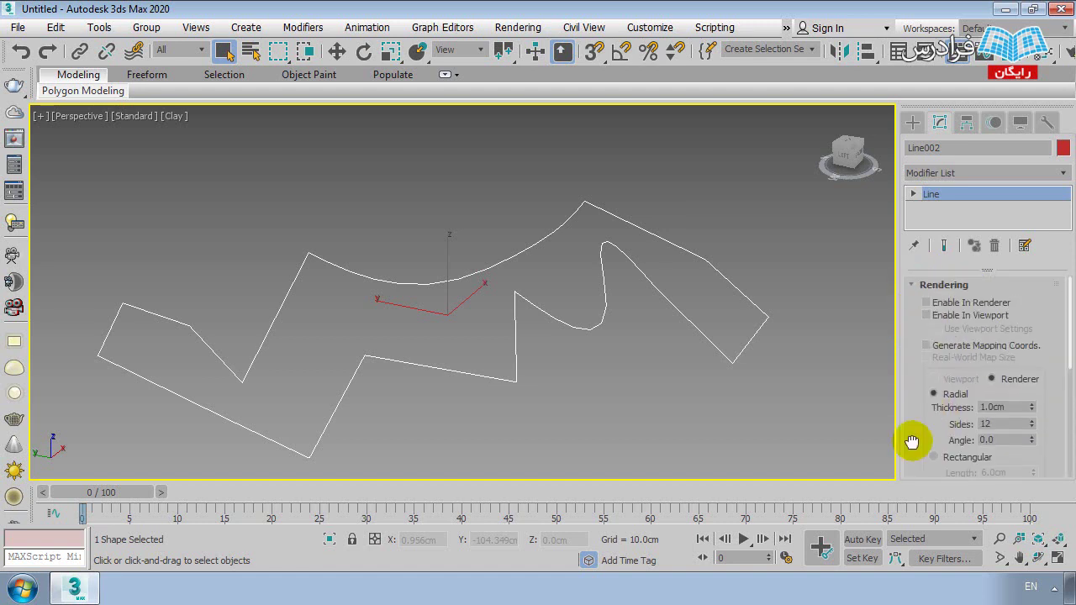
- Orbit the viewport around Line002 to view it as a 1.0cm radial tube
alt+middle_drag(621, 344, 589, 336)
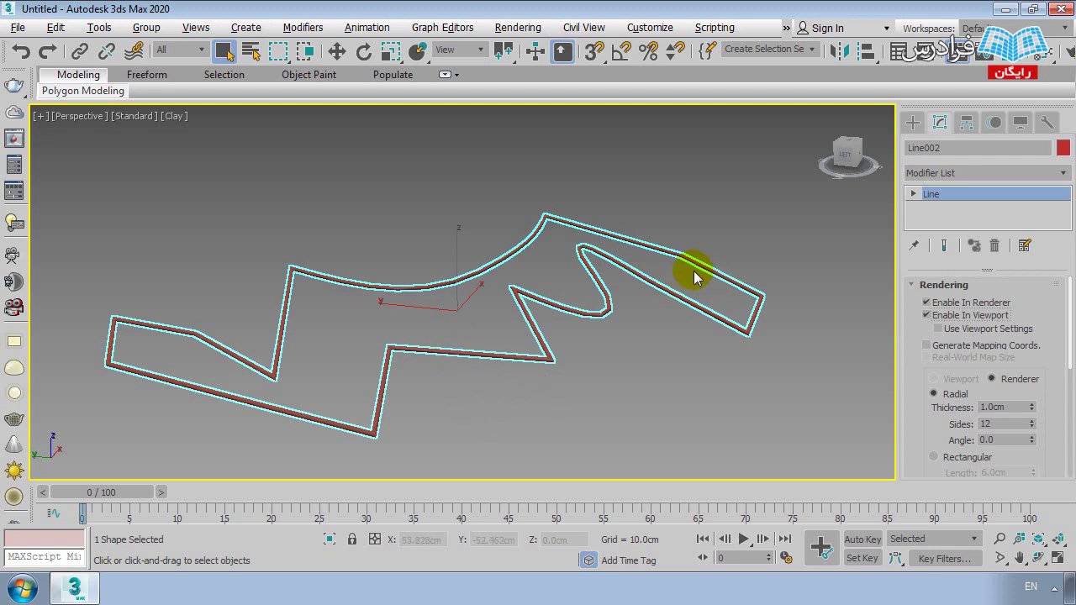
scroll(639, 312, up, 1)
scroll(488, 387, up, 2)
scroll(446, 385, up, 3)
scroll(445, 386, down, 2)
scroll(480, 353, down, 2)
scroll(480, 372, down, 2)
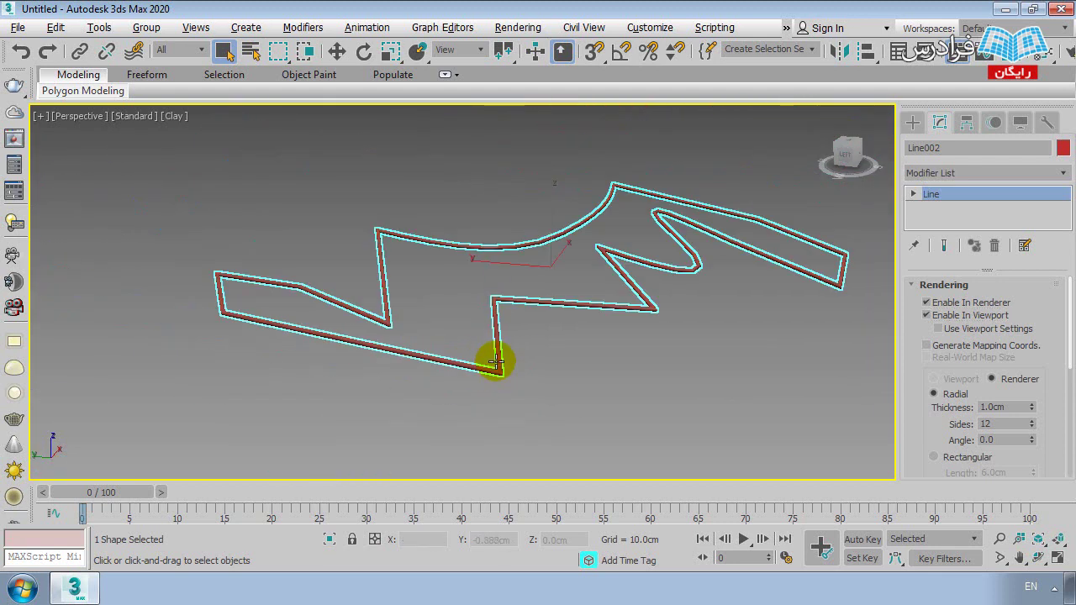
mouse_move(496, 362)
alt+middle_down()
mouse_move(460, 314)
mouse_move(457, 348)
alt+middle_up()
scroll(456, 348, up, 2)
scroll(480, 305, up, 2)
scroll(482, 305, down, 3)
middle_drag(482, 305, 490, 311)
scroll(533, 380, up, 2)
scroll(493, 364, up, 2)
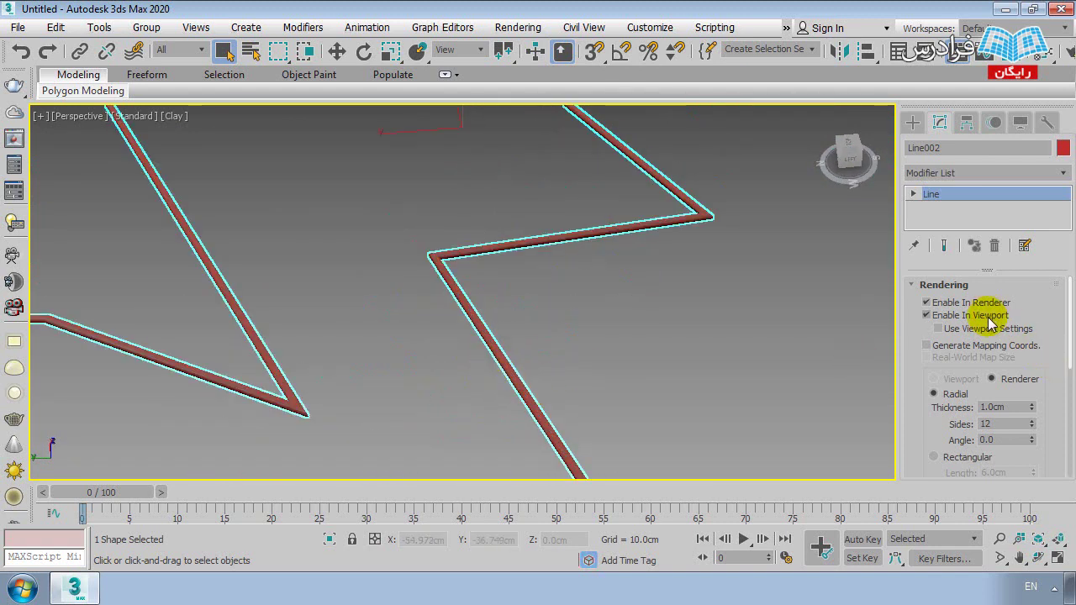
scroll(533, 308, down, 1)
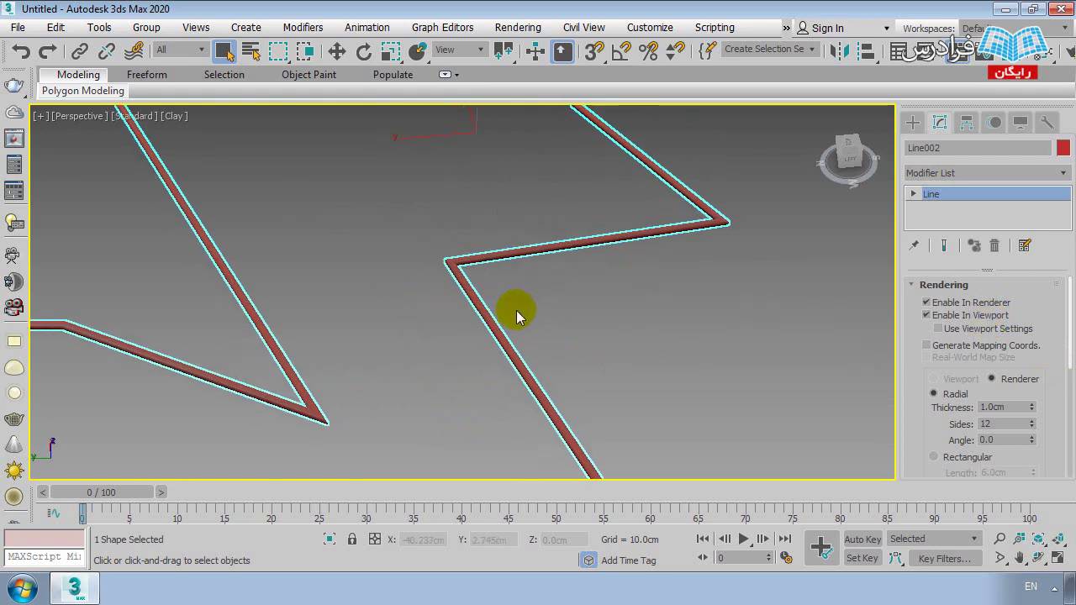
scroll(488, 305, up, 3)
scroll(387, 287, down, 5)
mouse_move(388, 286)
middle_down()
mouse_move(412, 284)
mouse_move(446, 343)
middle_up()
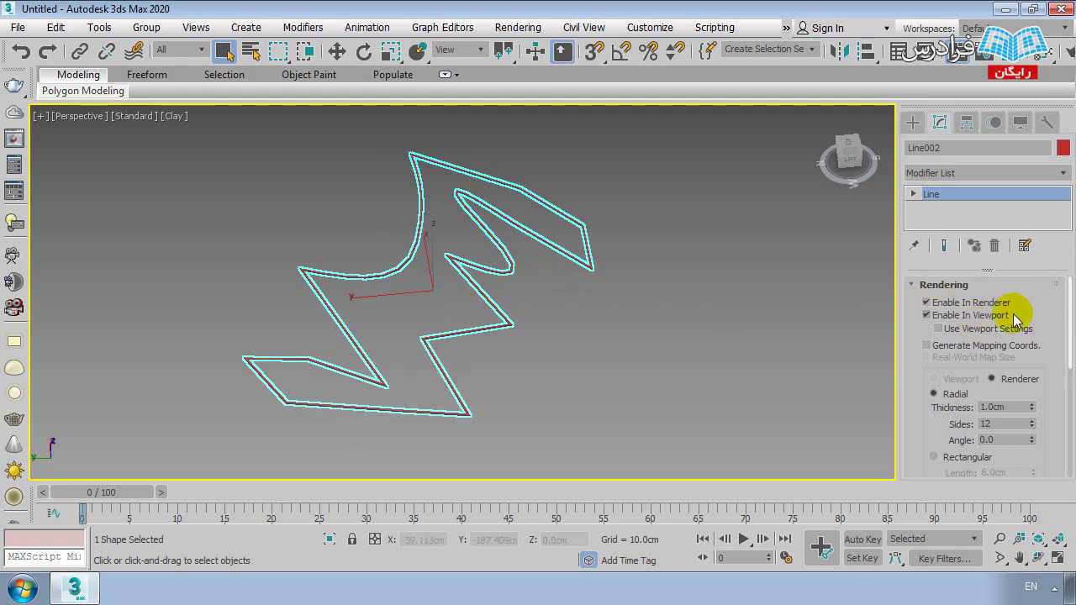
click(956, 331)
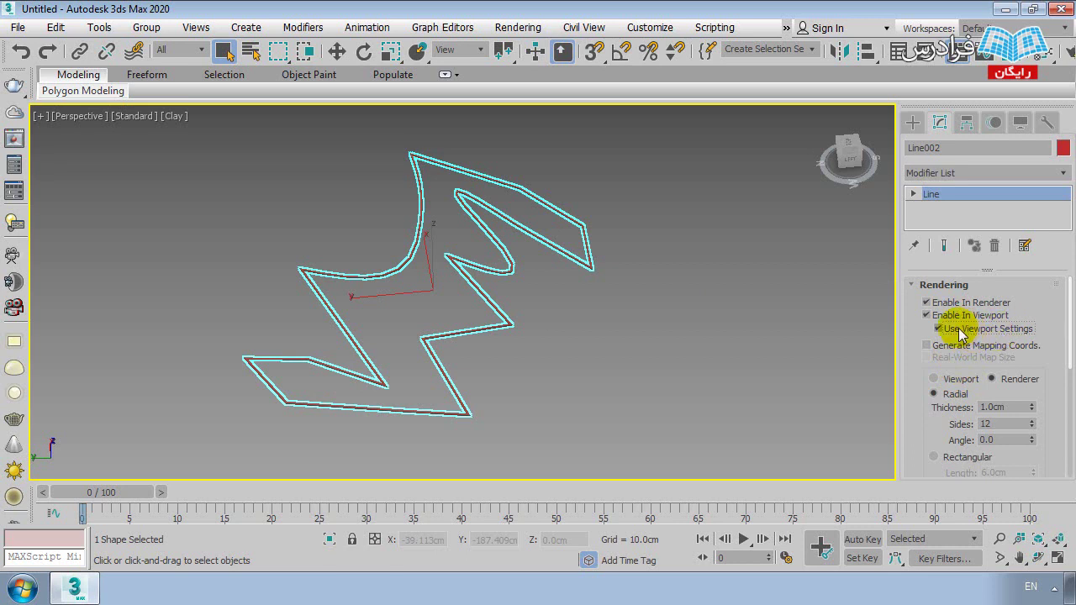
click(940, 329)
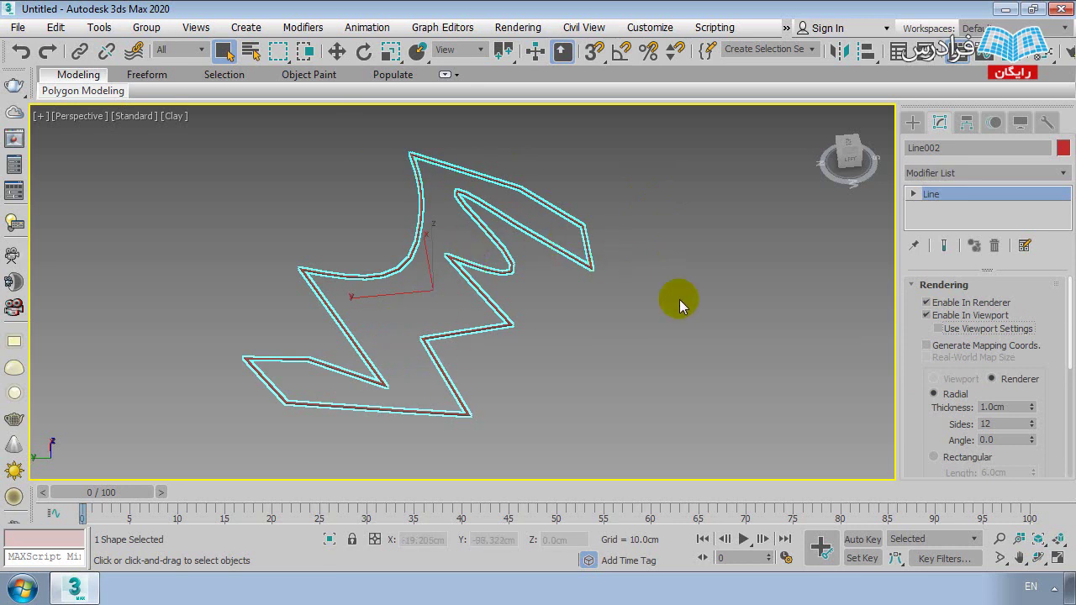
scroll(925, 343, down, 1)
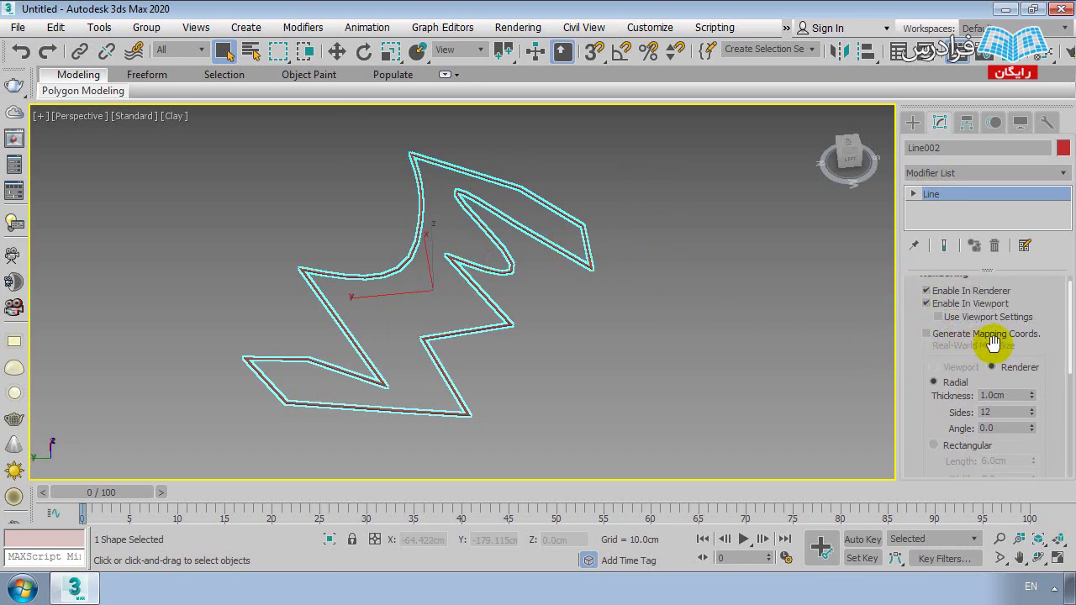
mouse_move(1049, 344)
mouse_down()
mouse_move(1054, 290)
mouse_move(1042, 280)
mouse_up()
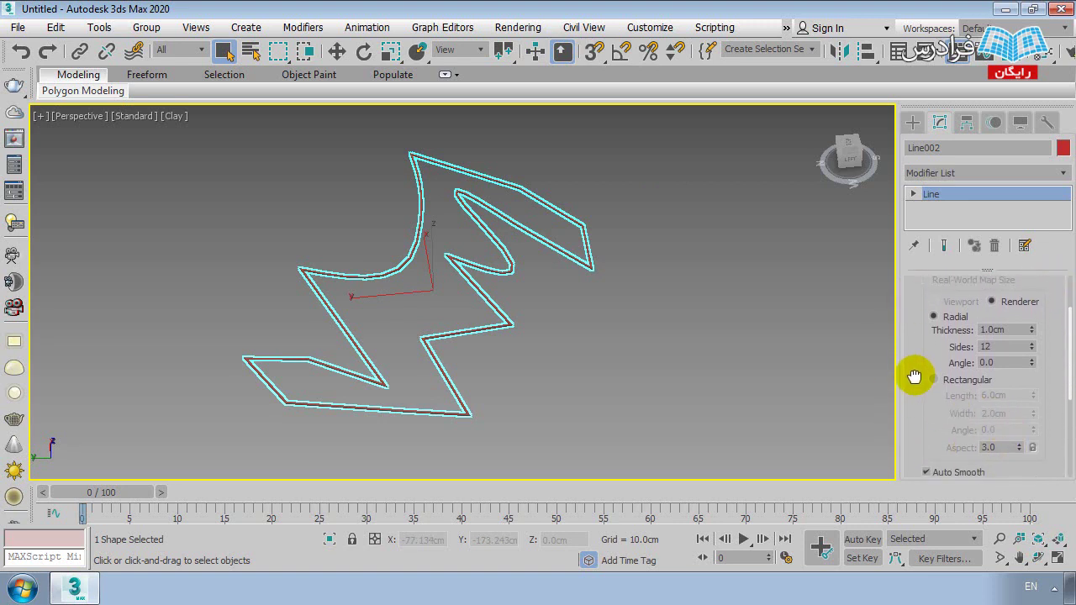
drag(915, 373, 891, 440)
middle_drag(508, 304, 559, 285)
scroll(559, 286, up, 2)
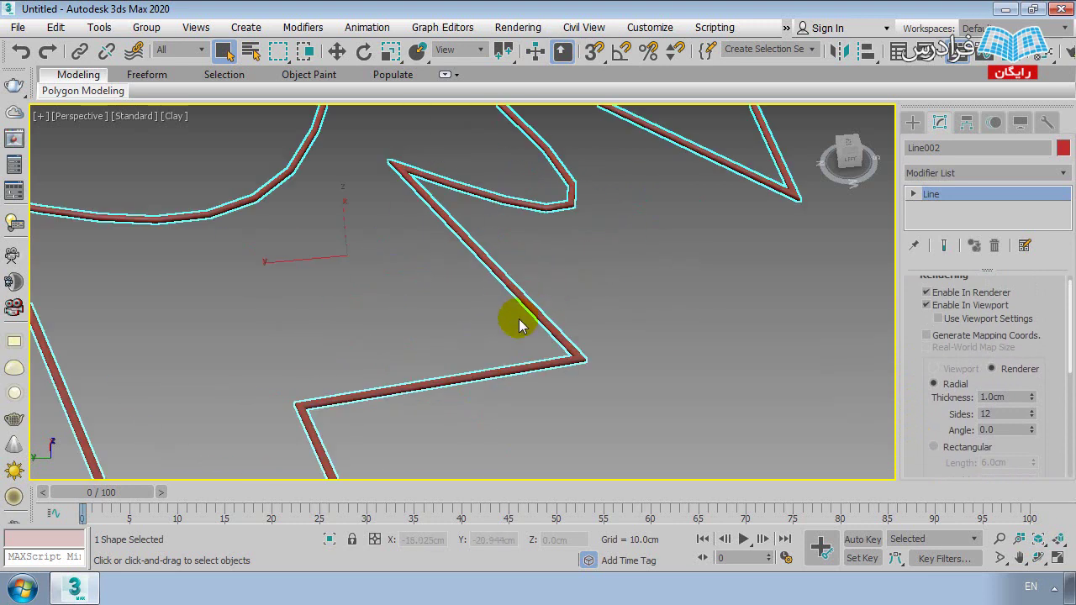
scroll(516, 314, up, 2)
scroll(601, 336, up, 2)
mouse_move(608, 339)
middle_down()
mouse_move(512, 289)
mouse_move(560, 288)
mouse_move(308, 308)
mouse_move(356, 378)
middle_up()
scroll(351, 353, up, 2)
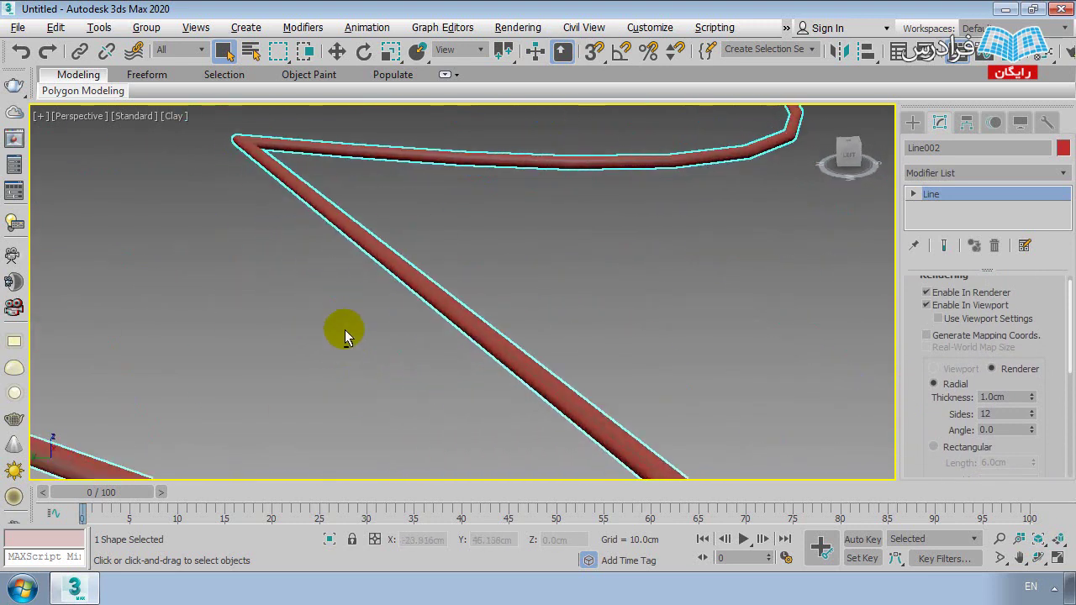
scroll(332, 324, up, 3)
scroll(318, 316, up, 3)
scroll(332, 318, up, 3)
scroll(339, 314, down, 2)
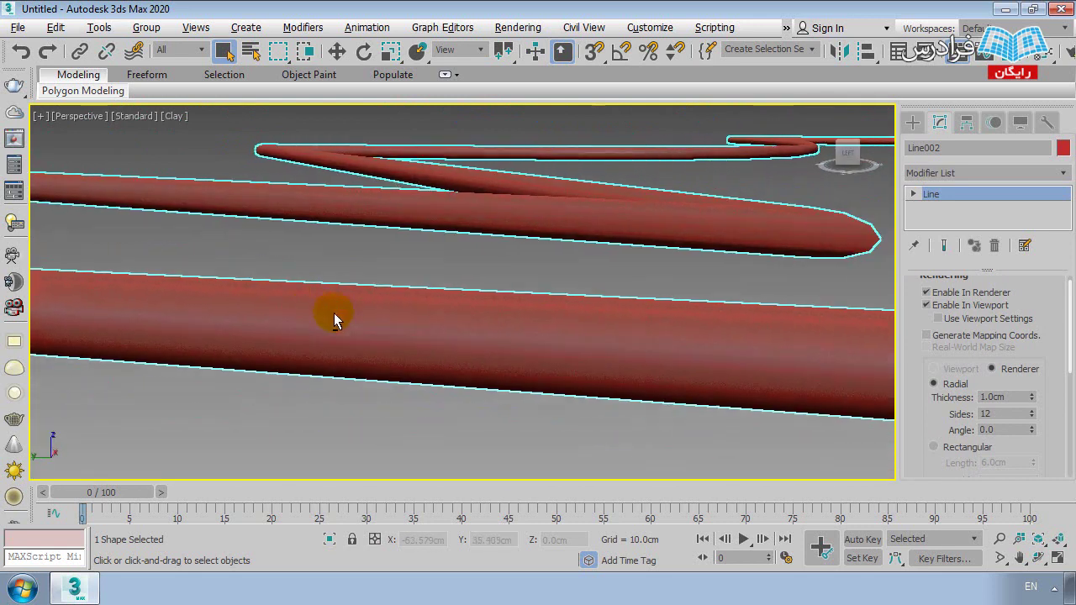
scroll(412, 326, down, 3)
scroll(521, 332, down, 3)
scroll(564, 325, up, 4)
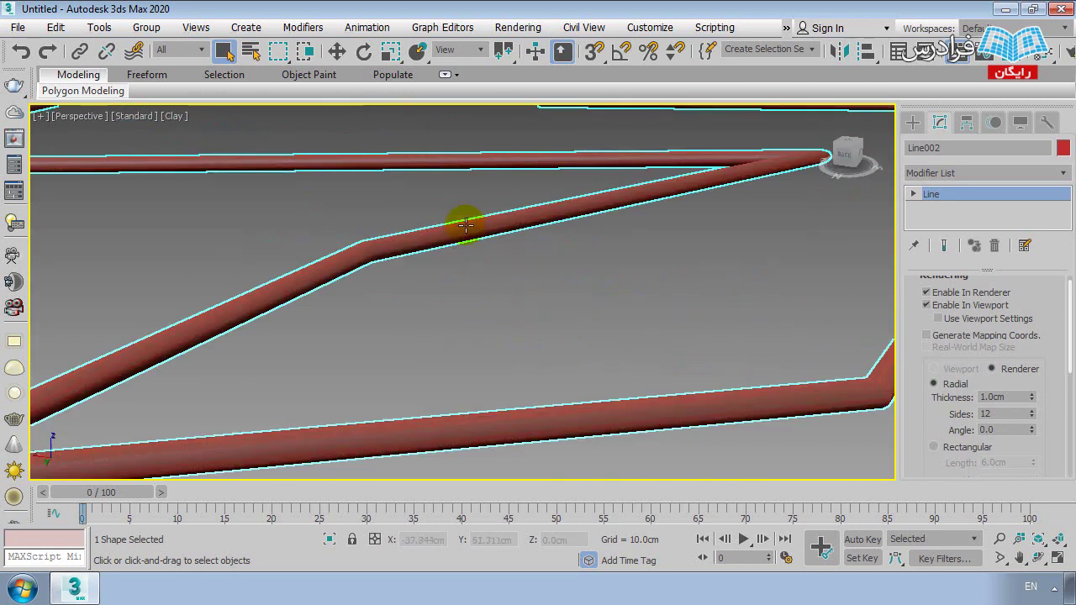
scroll(439, 241, down, 3)
mouse_move(365, 230)
middle_down()
mouse_move(541, 308)
mouse_move(538, 281)
mouse_move(428, 312)
middle_up()
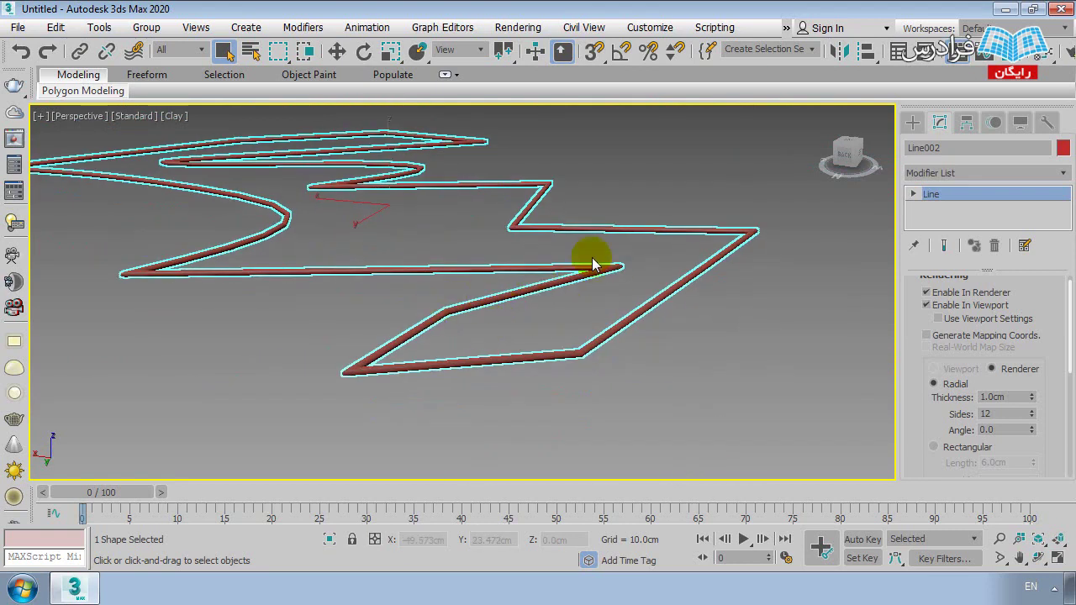
scroll(548, 367, up, 5)
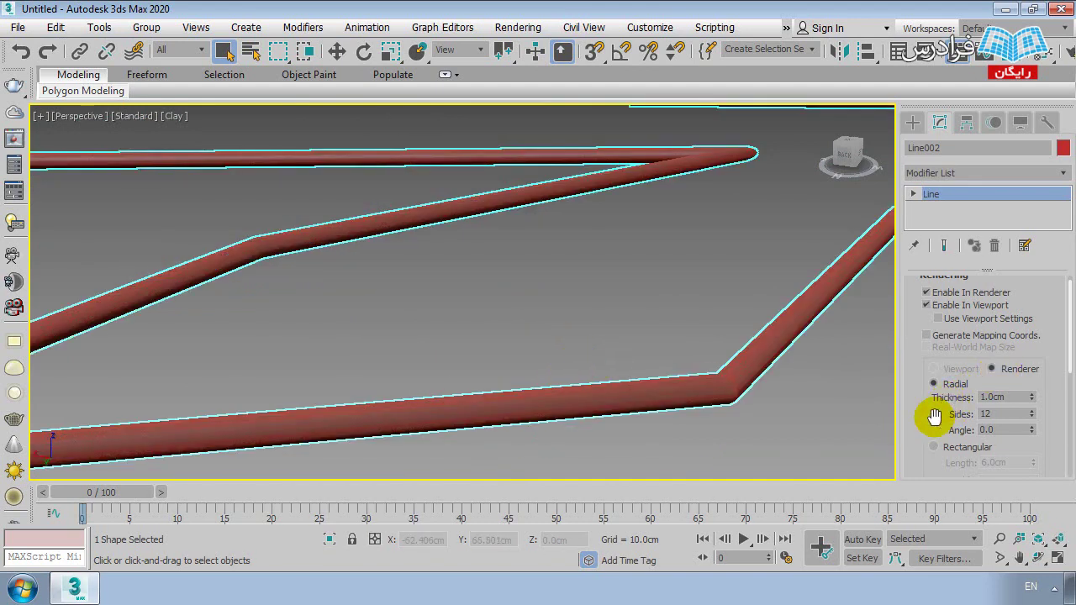
drag(935, 417, 930, 376)
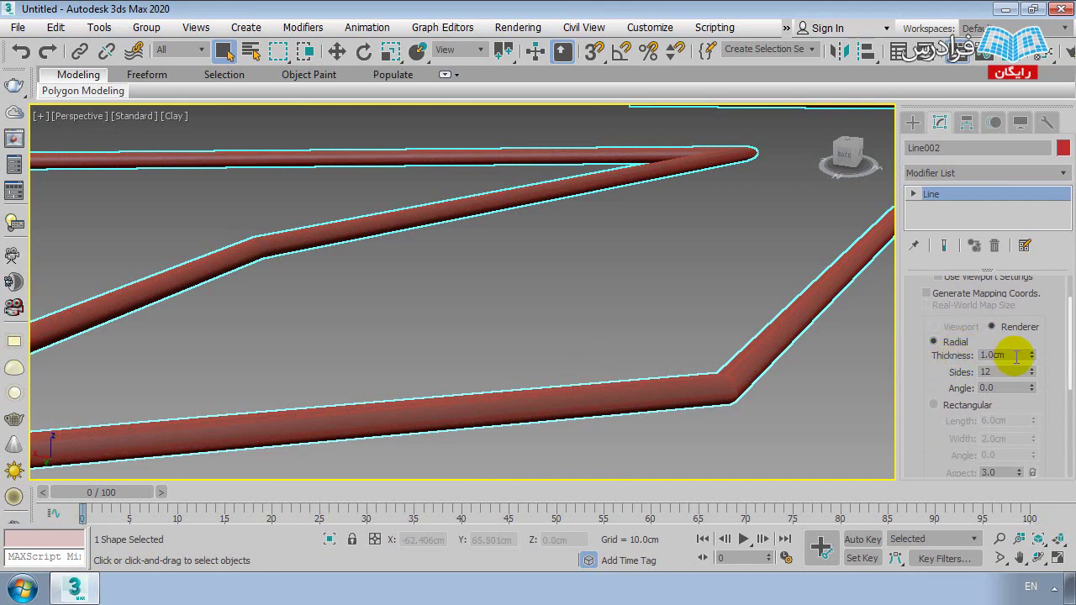
- Set Line002's radial Thickness to 5.0cm, then zoom in on a bend of the zigzag
drag(1007, 357, 960, 355)
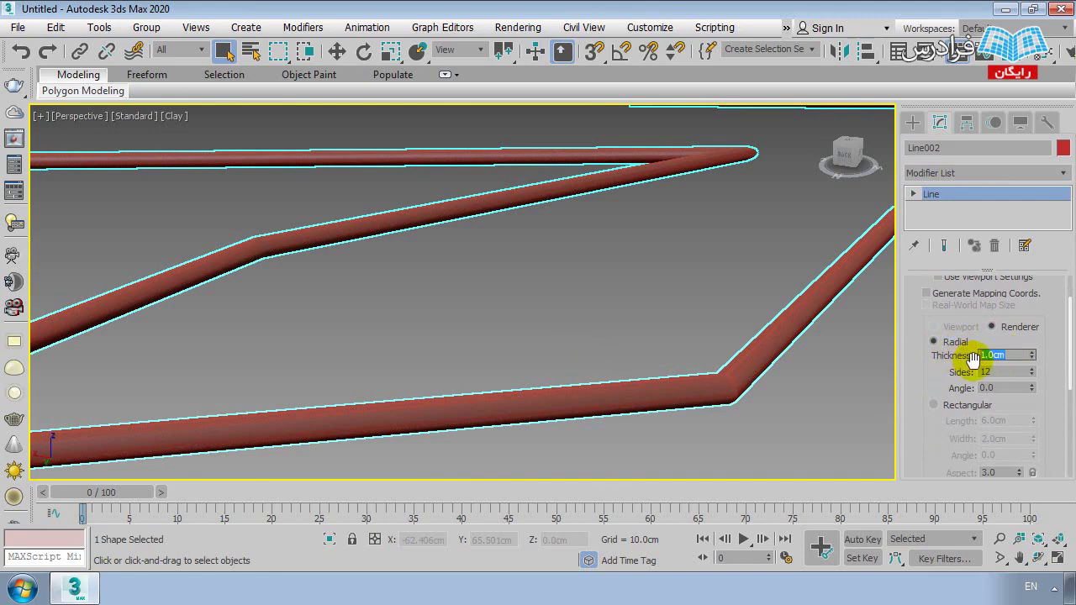
text(5)
key(Return)
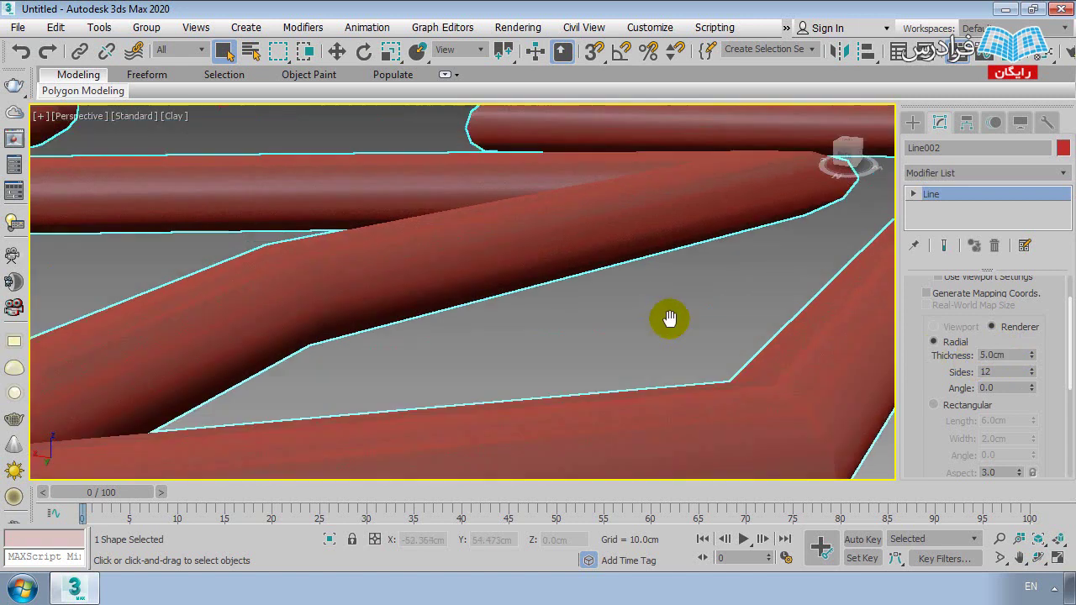
scroll(667, 312, down, 5)
scroll(685, 341, down, 3)
alt+middle_drag(614, 331, 523, 339)
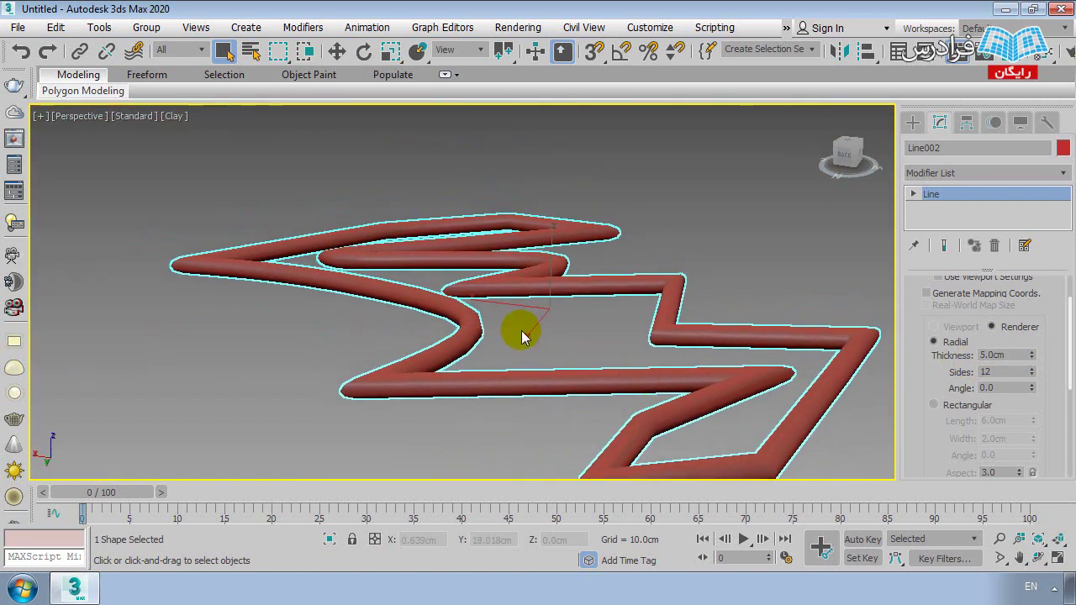
key(z)
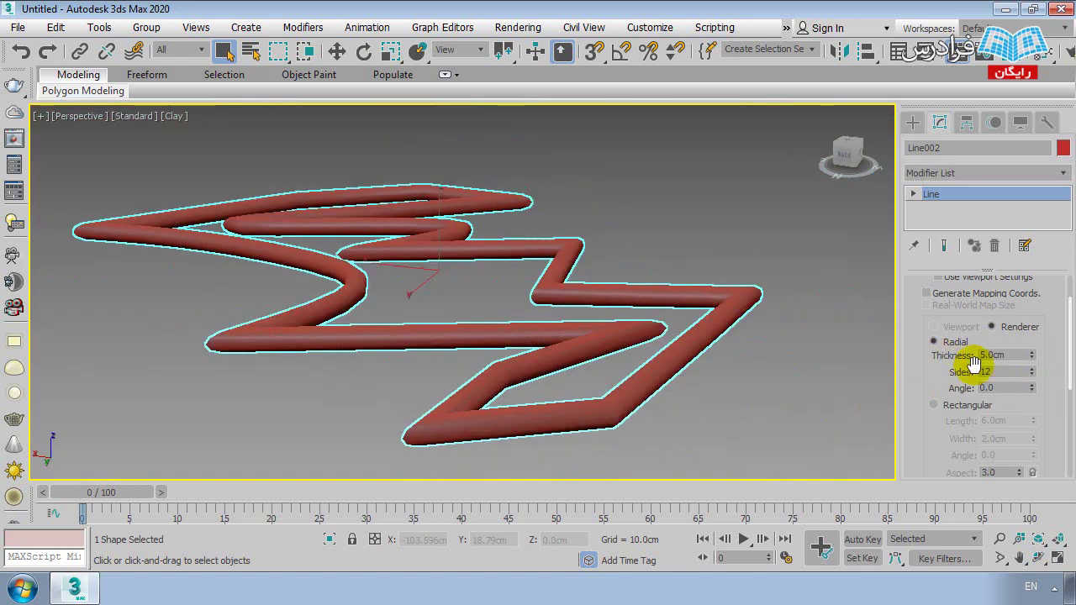
scroll(811, 353, up, 2)
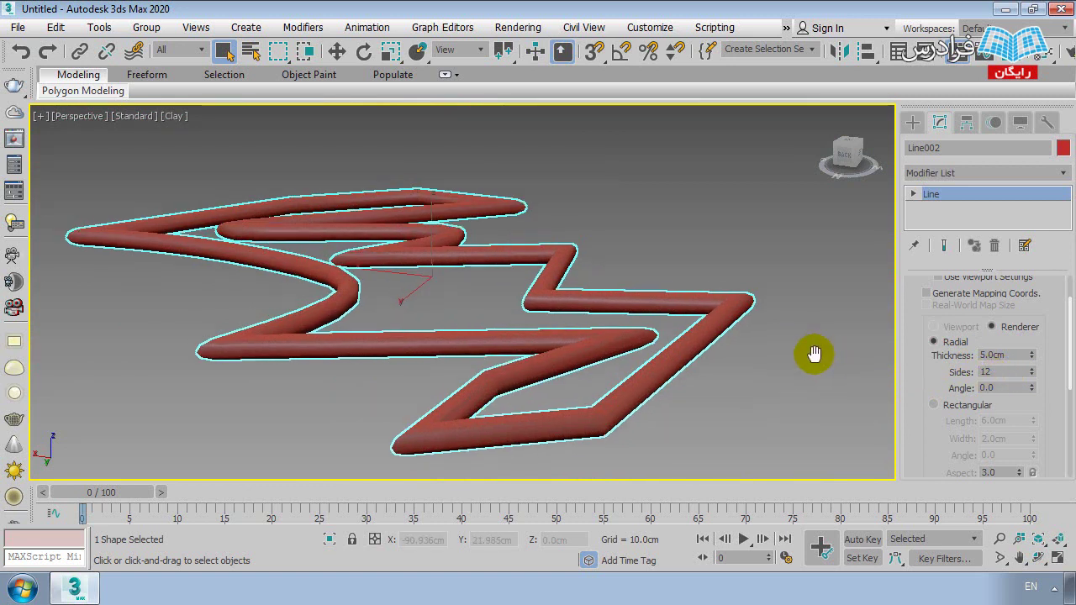
scroll(731, 324, up, 3)
scroll(731, 322, up, 2)
scroll(731, 322, up, 1)
scroll(716, 314, up, 1)
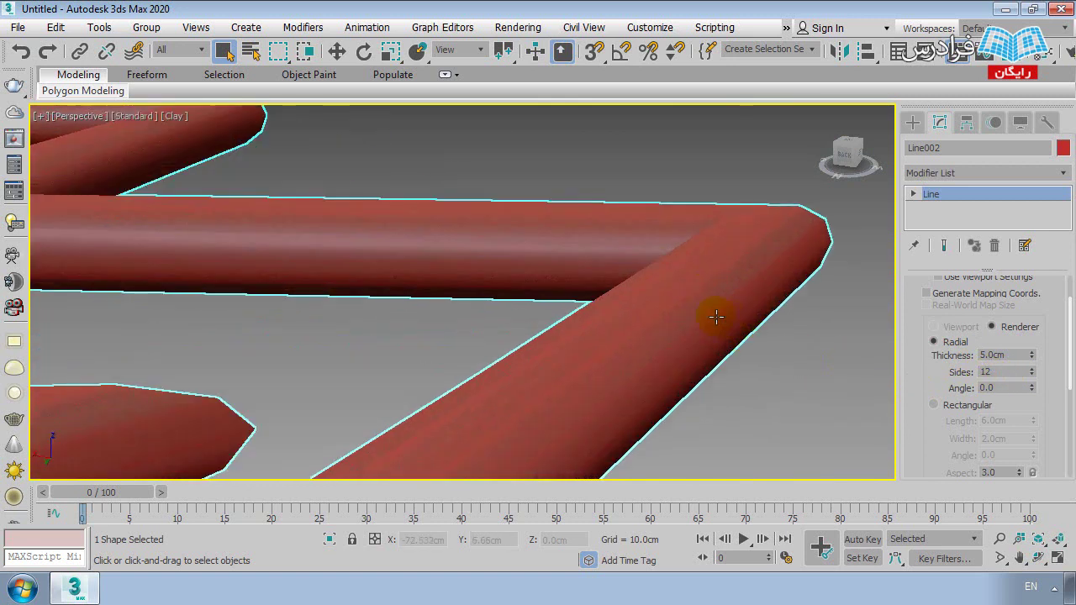
scroll(703, 301, up, 1)
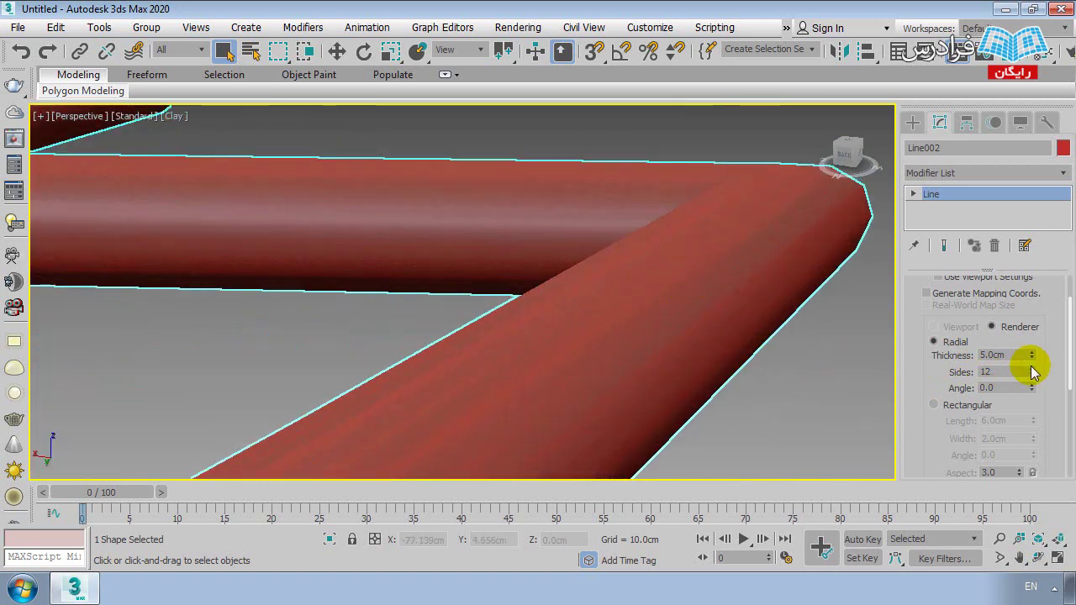
- Try tube side counts of 50, 3 and 9, settling on 14 sides
drag(1033, 371, 1032, 372)
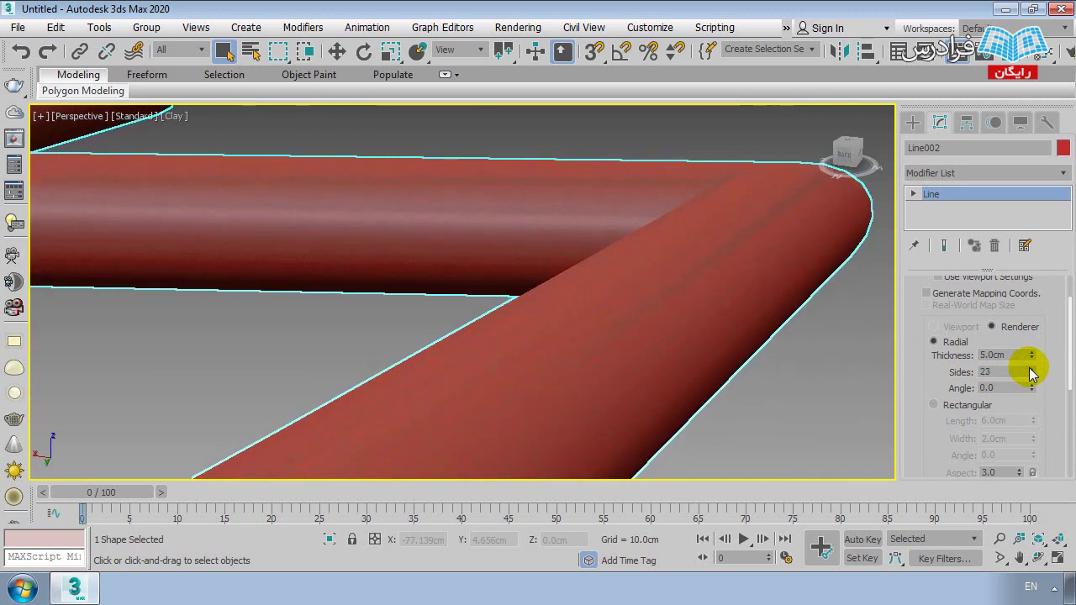
click(1029, 369)
text(50)
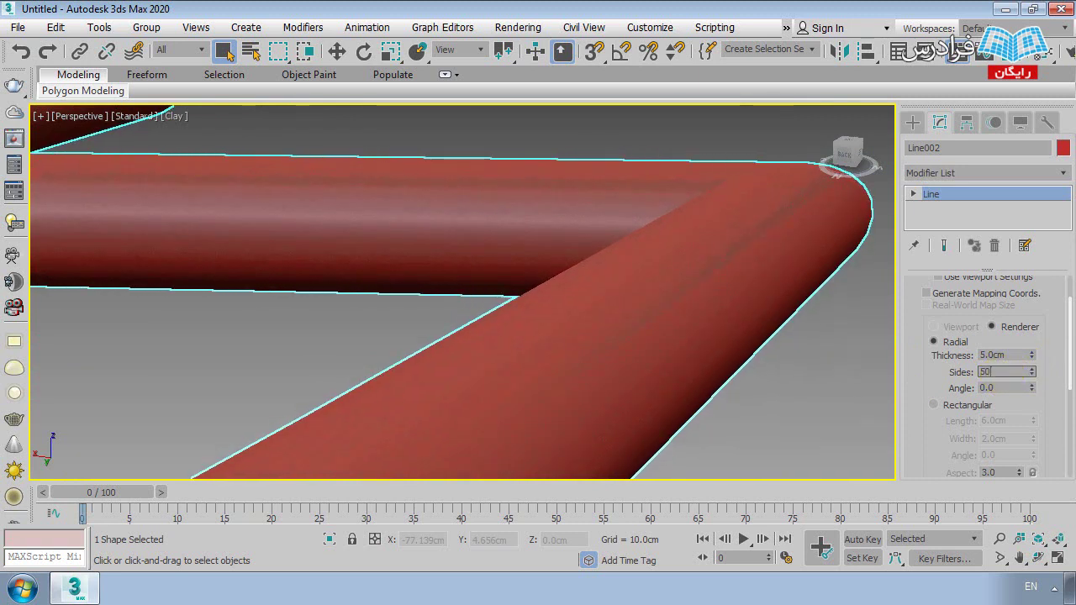
double_click(1002, 372)
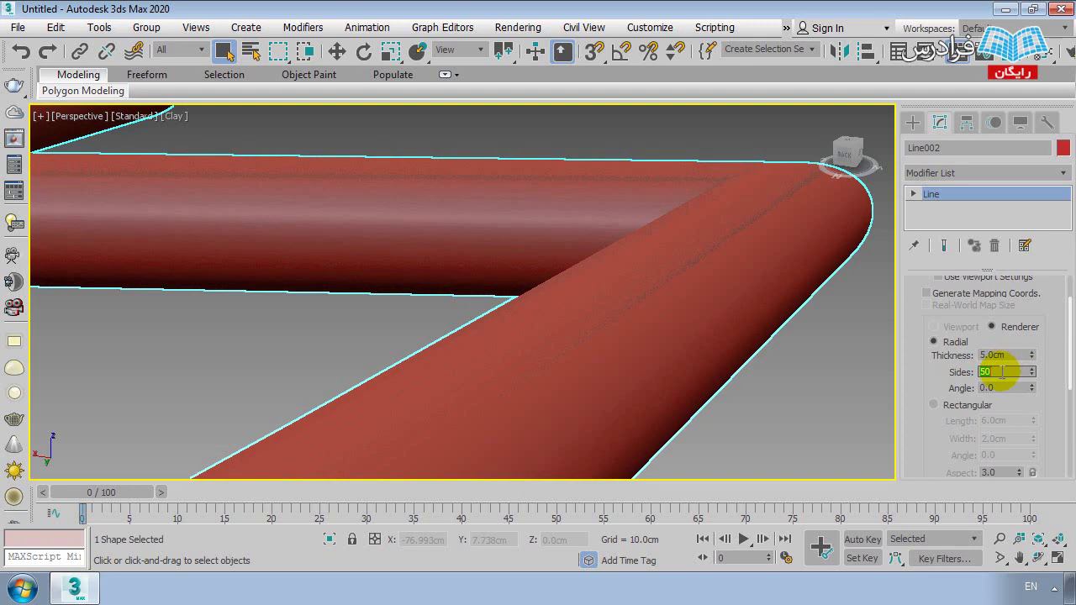
text(3)
key(Return)
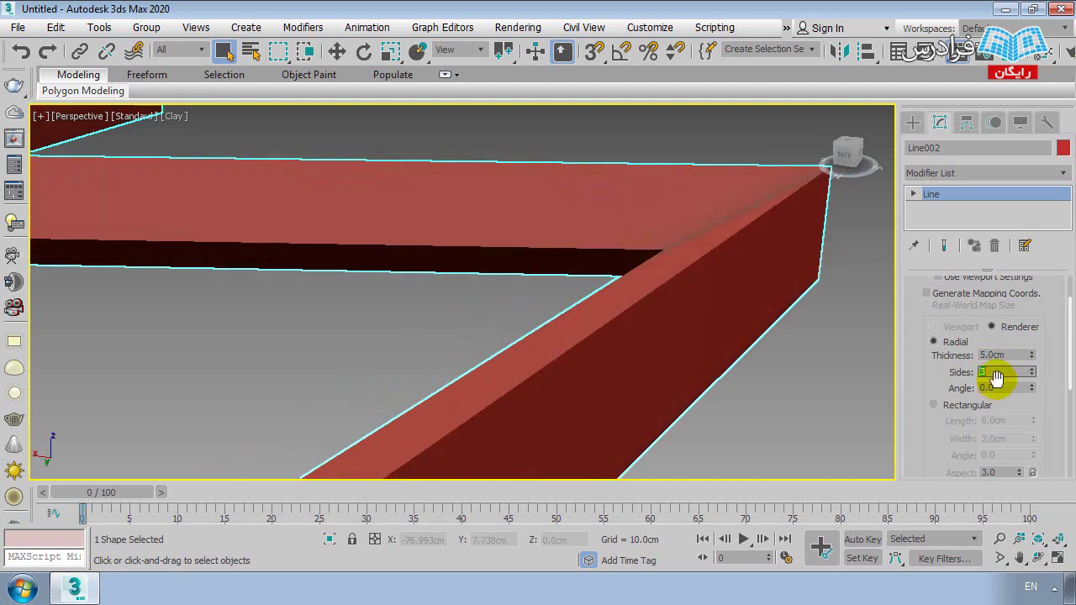
scroll(744, 149, up, 3)
scroll(751, 140, down, 3)
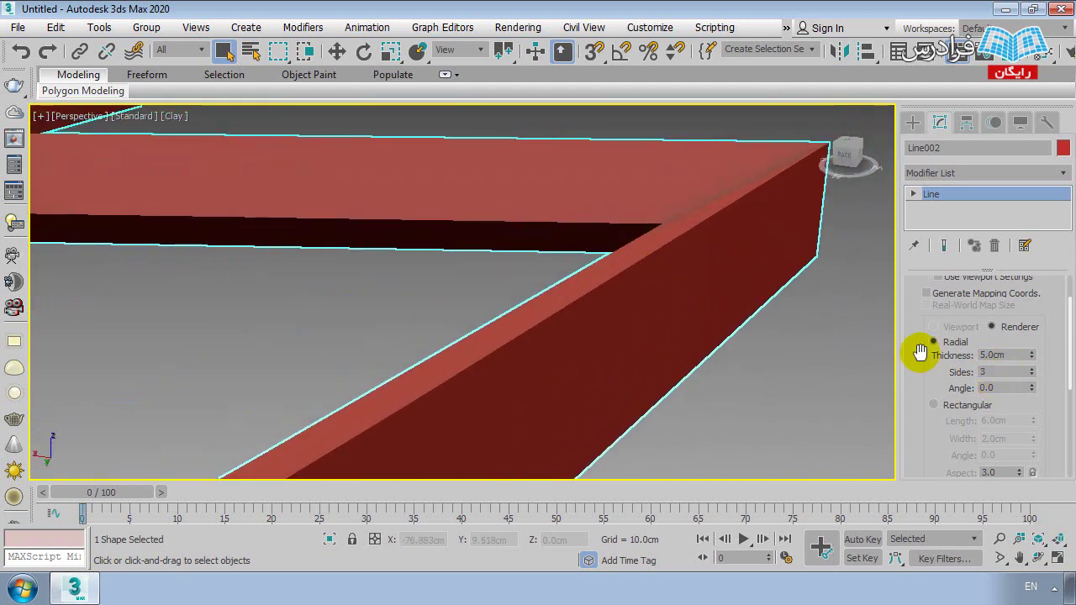
double_click(989, 373)
text(4)
key(Return)
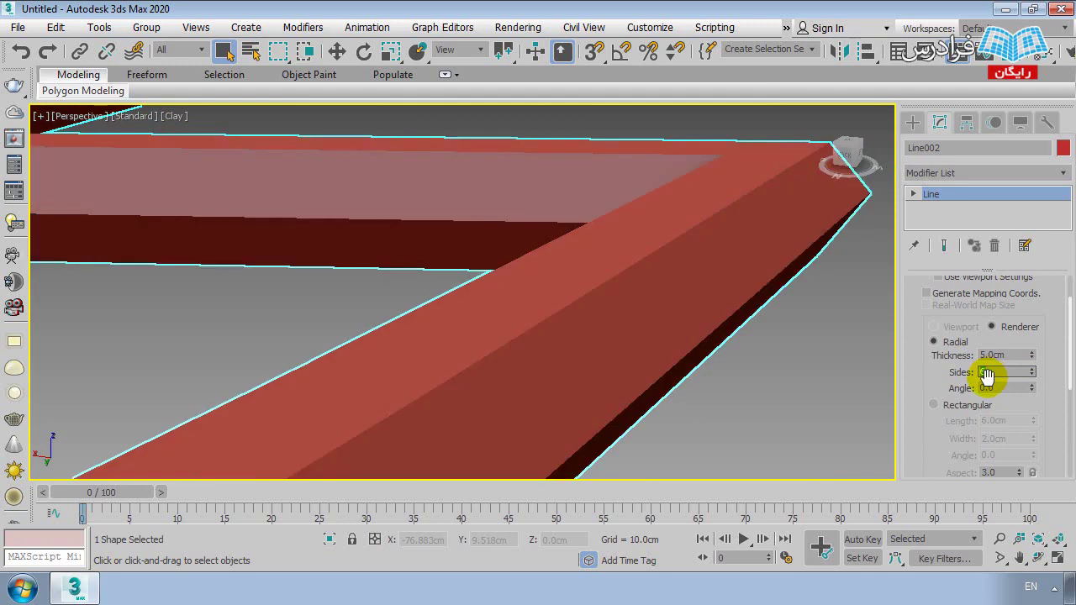
key(Return)
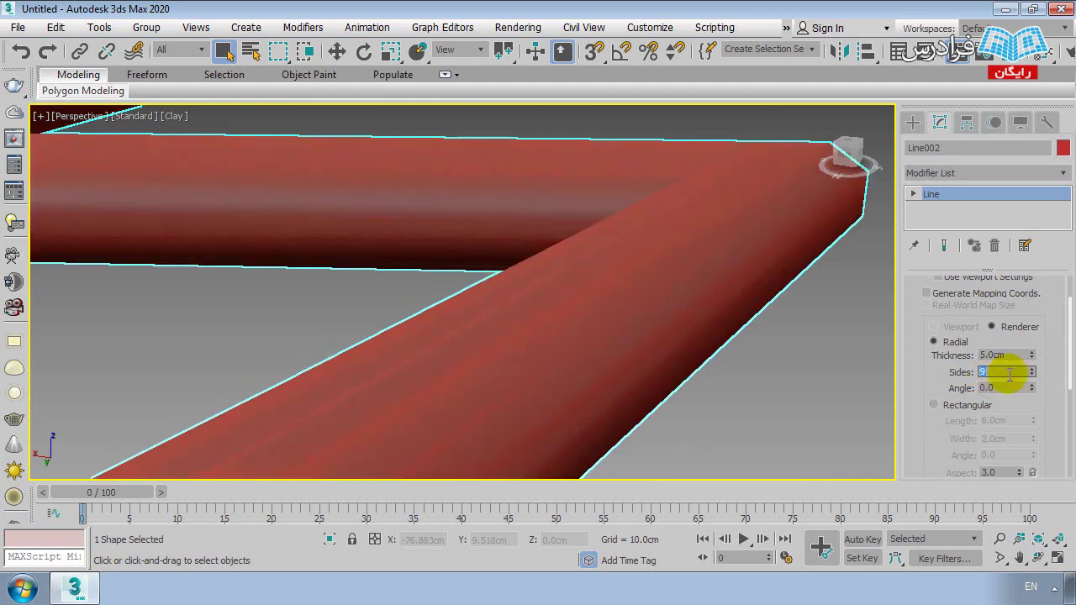
drag(1032, 370, 1031, 364)
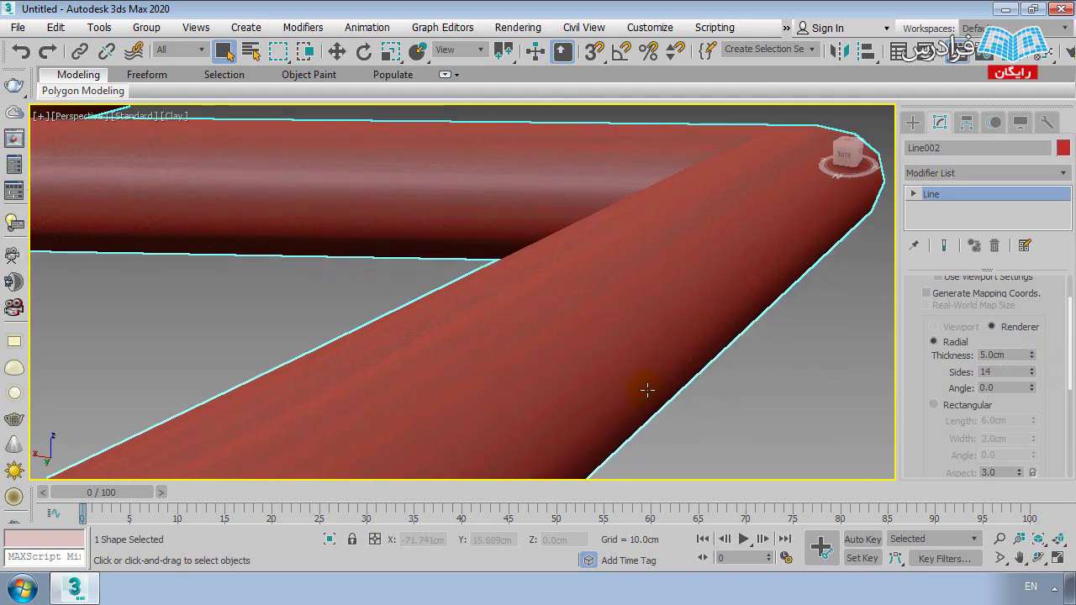
scroll(919, 390, down, 1)
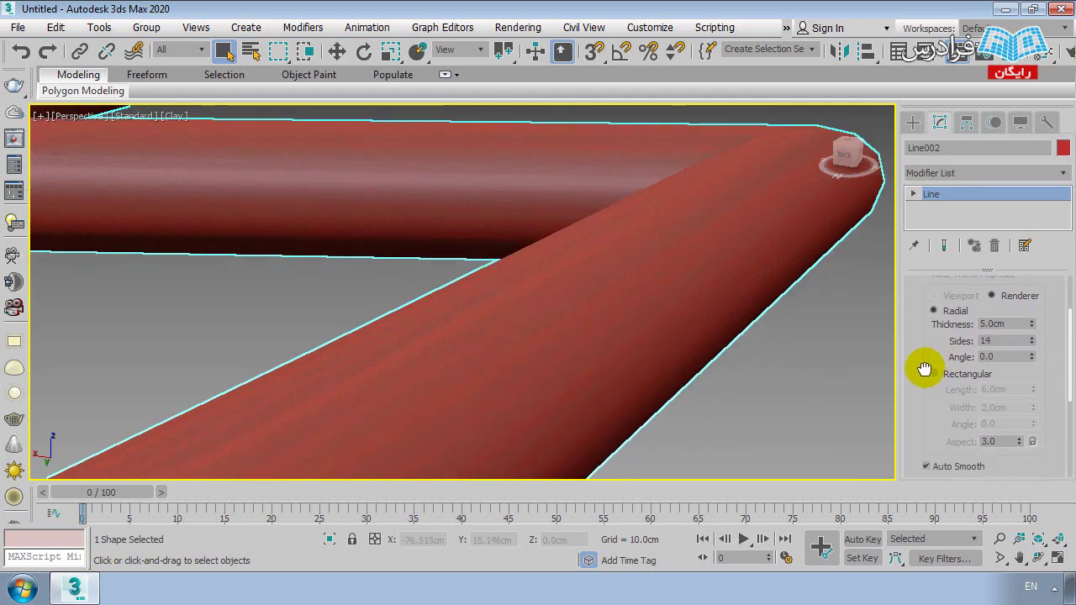
- Rotate the radial cross-section Angle to -30, then reset it to 0.0
drag(1032, 357, 1037, 372)
text(-30)
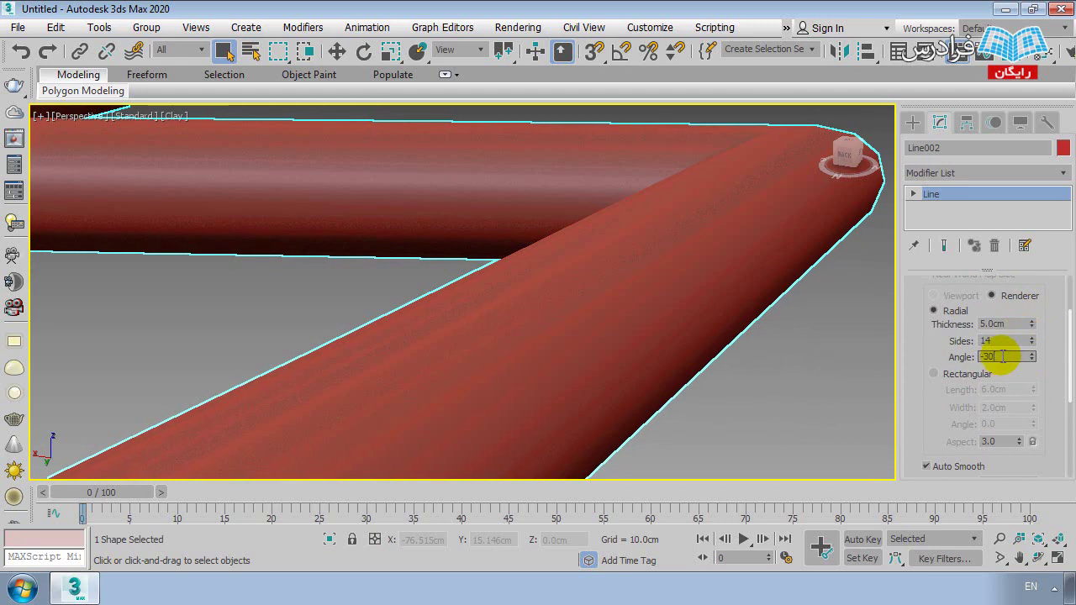
key(Return)
scroll(774, 301, down, 3)
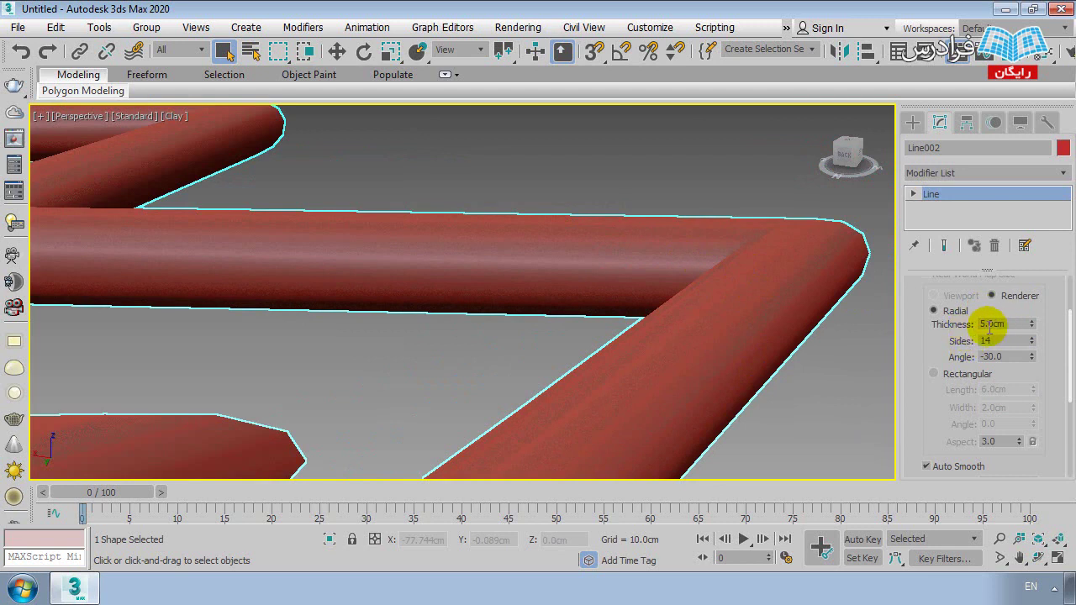
scroll(739, 324, down, 1)
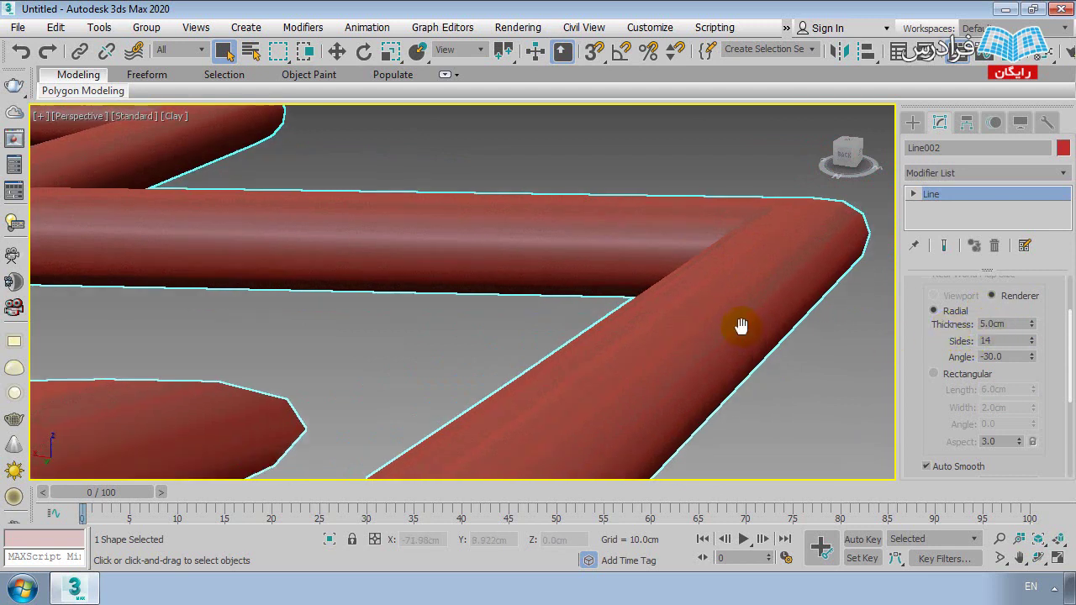
double_click(1005, 357)
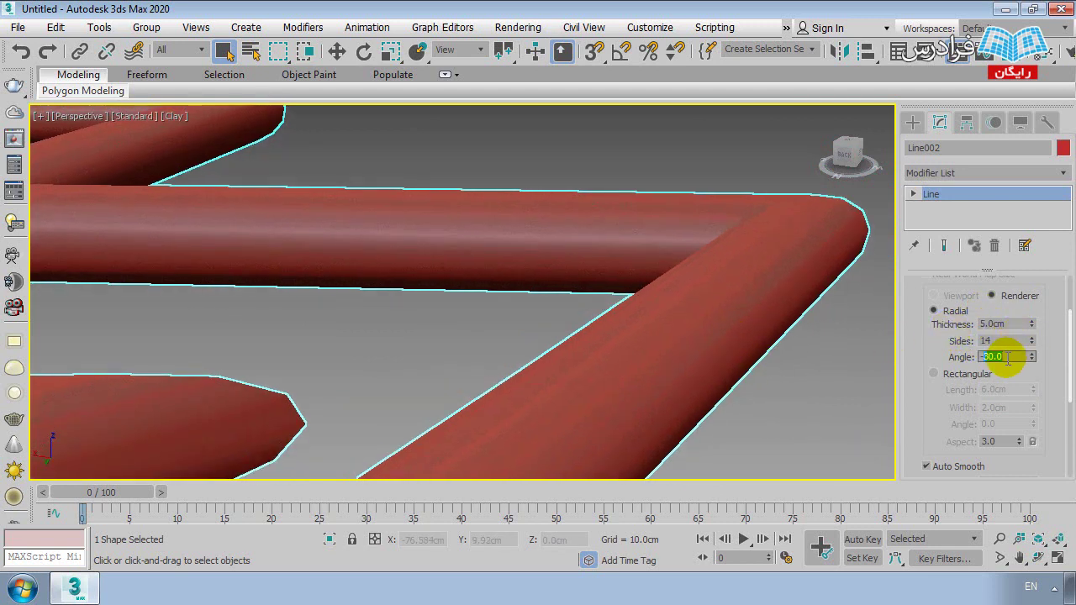
text(0)
key(Return)
scroll(920, 329, down, 1)
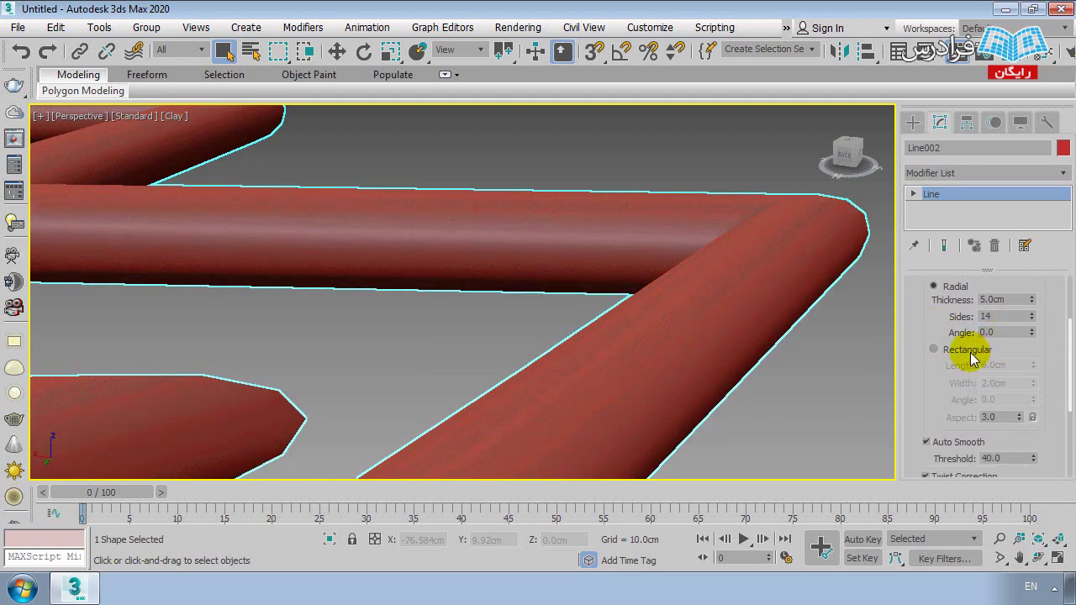
scroll(936, 329, up, 1)
scroll(723, 345, down, 2)
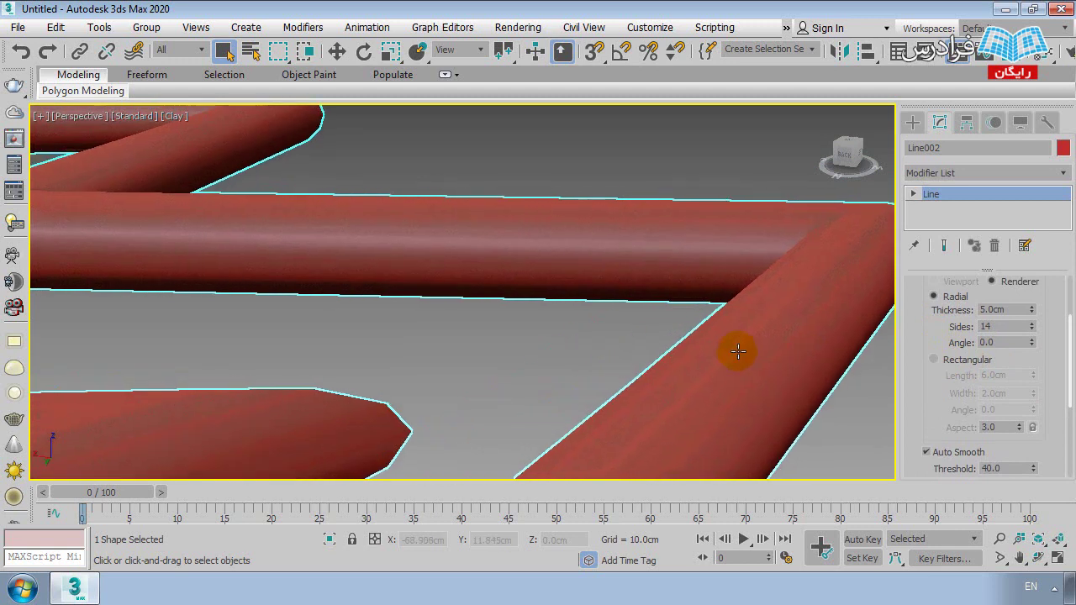
scroll(672, 340, down, 5)
scroll(502, 337, up, 4)
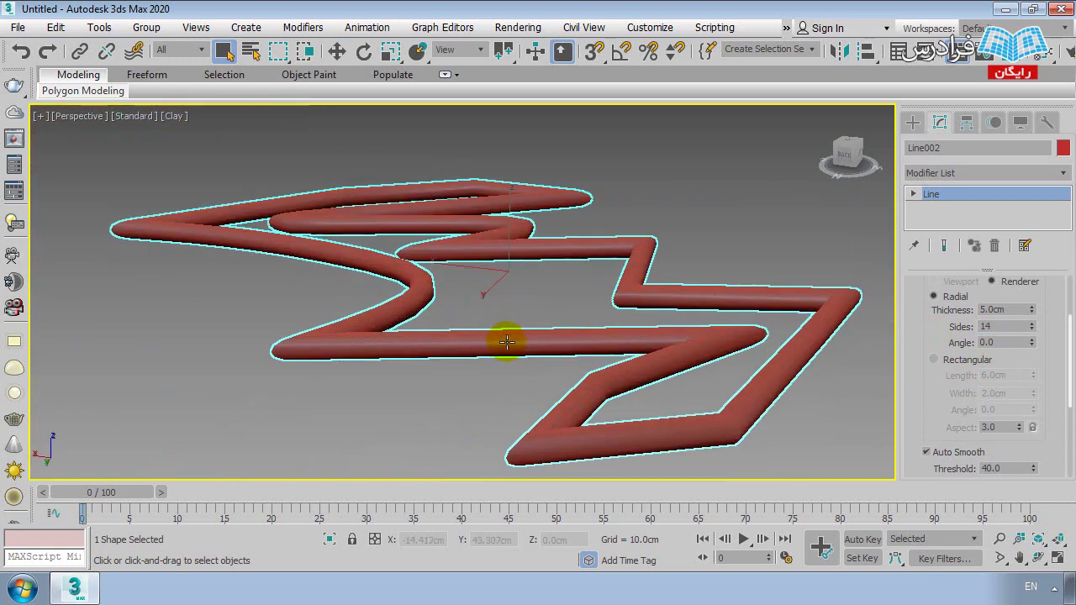
scroll(506, 341, up, 2)
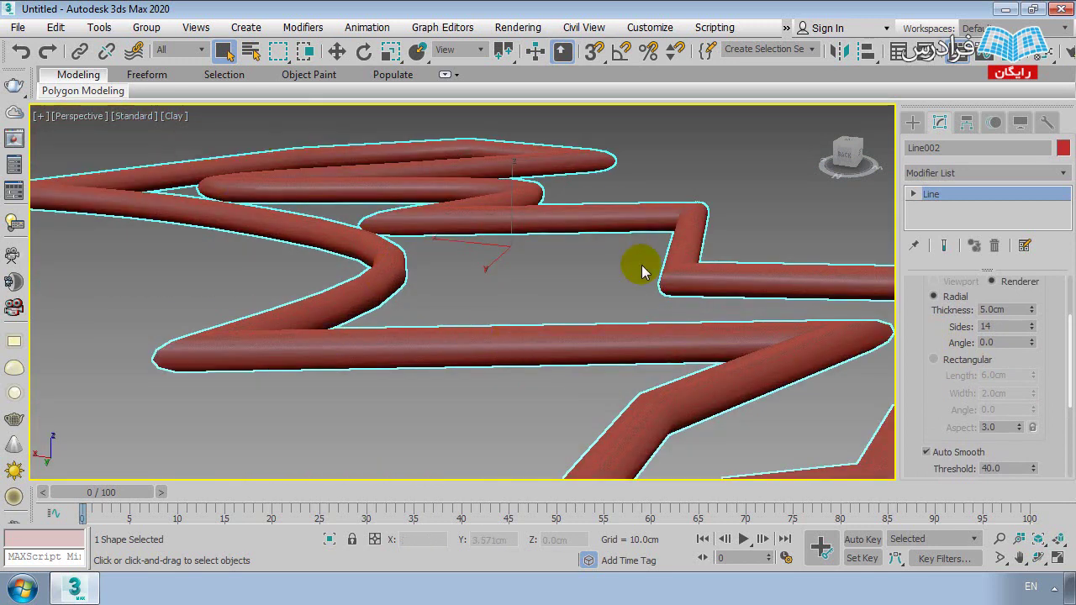
scroll(641, 271, down, 2)
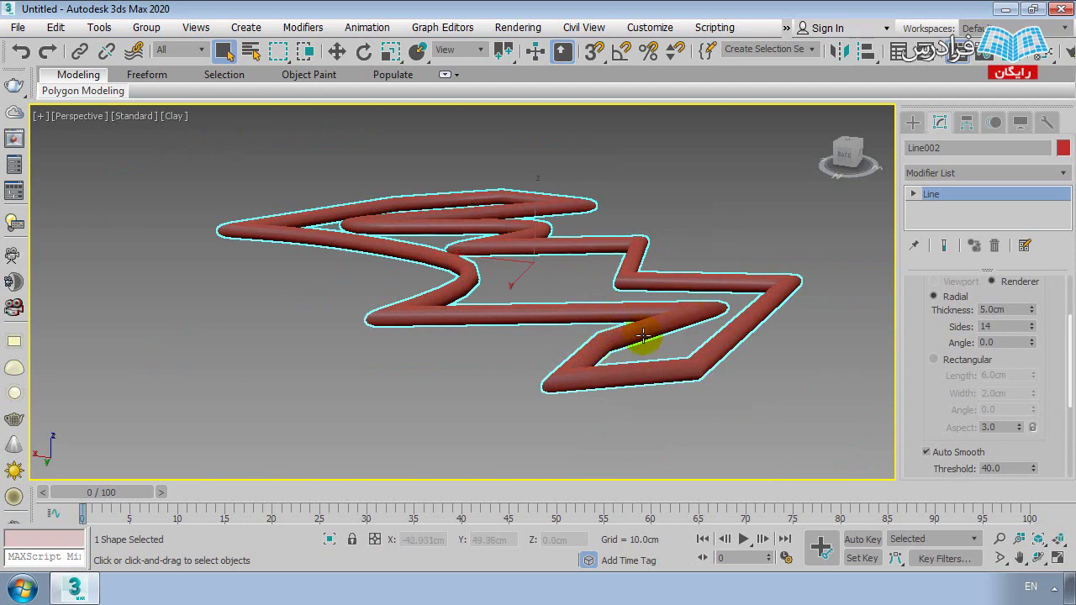
scroll(574, 295, up, 2)
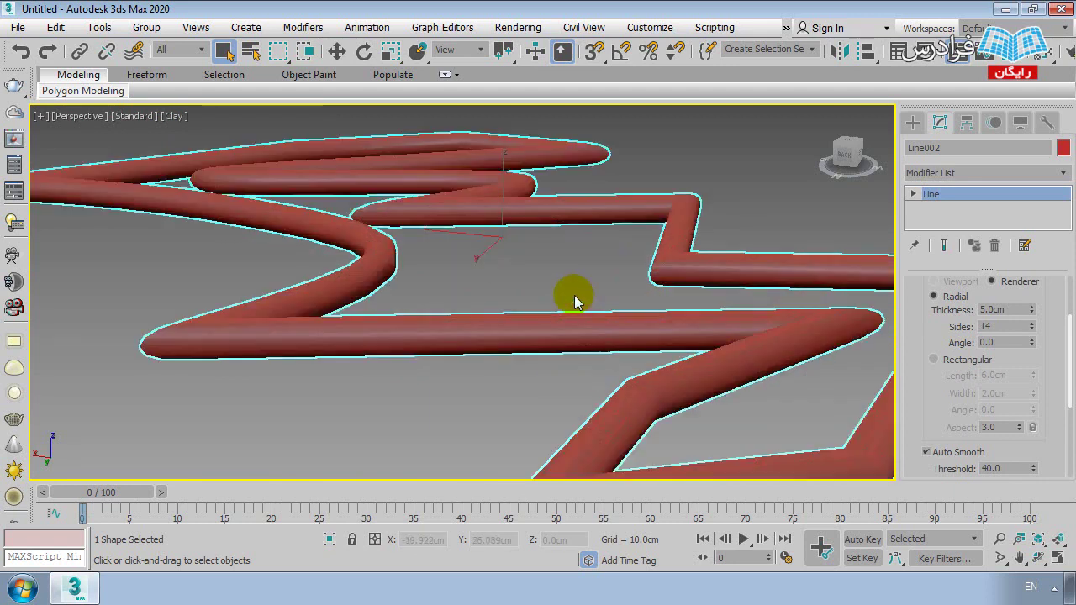
scroll(574, 295, up, 2)
scroll(651, 312, down, 1)
scroll(605, 358, down, 1)
click(709, 231)
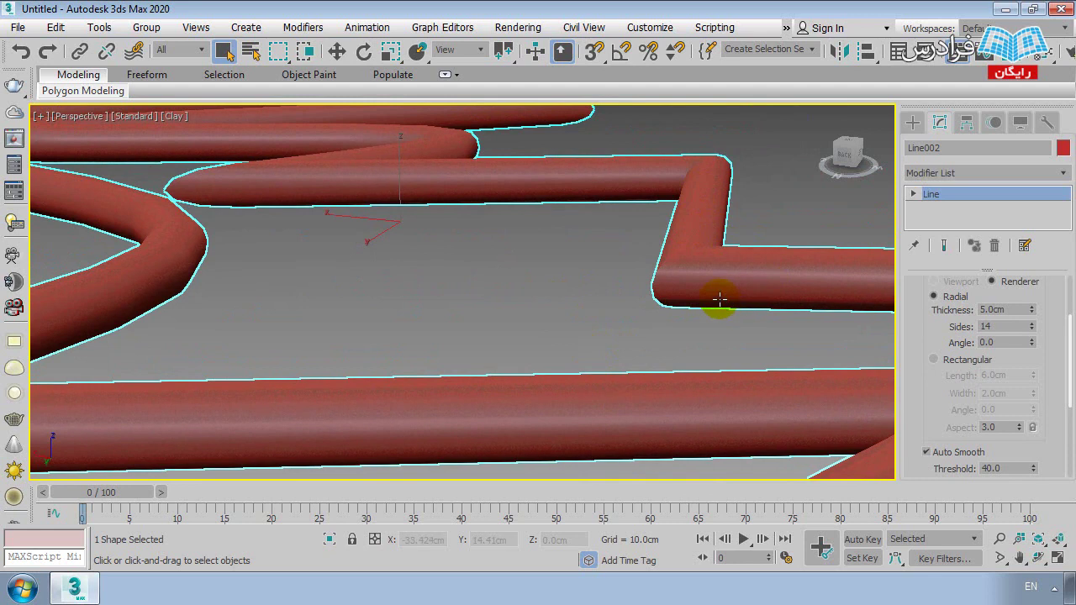
scroll(759, 315, down, 3)
scroll(740, 312, up, 3)
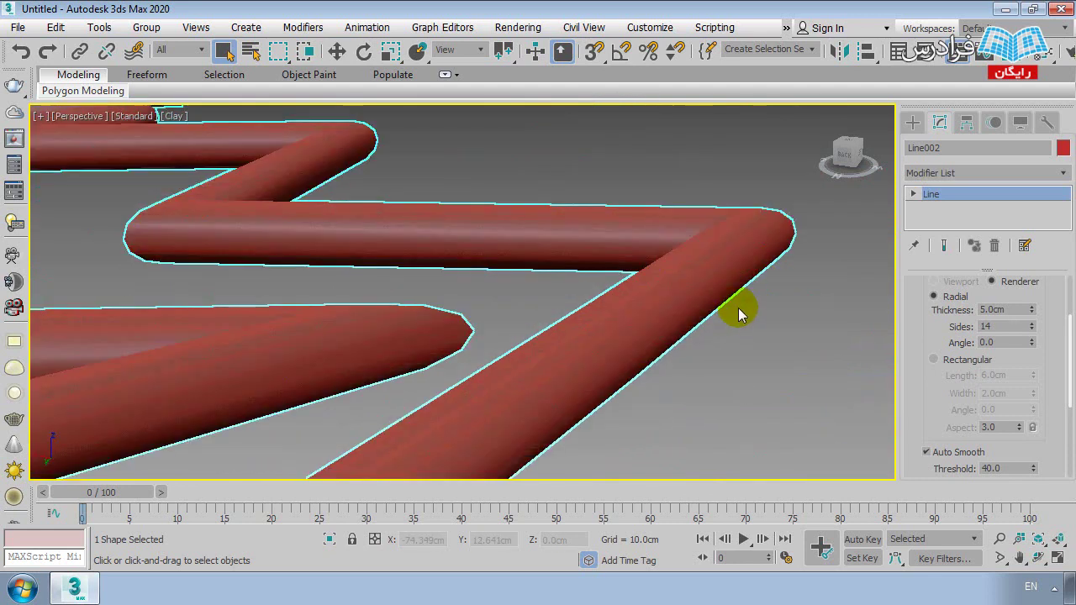
click(935, 359)
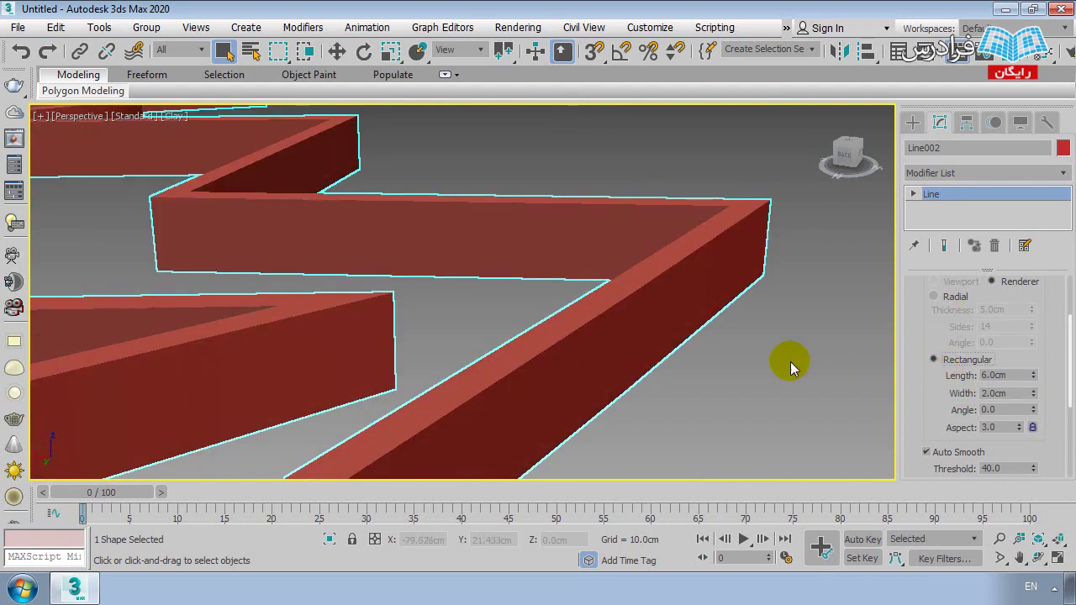
scroll(756, 336, down, 2)
scroll(685, 297, down, 4)
scroll(480, 320, up, 4)
scroll(468, 281, up, 3)
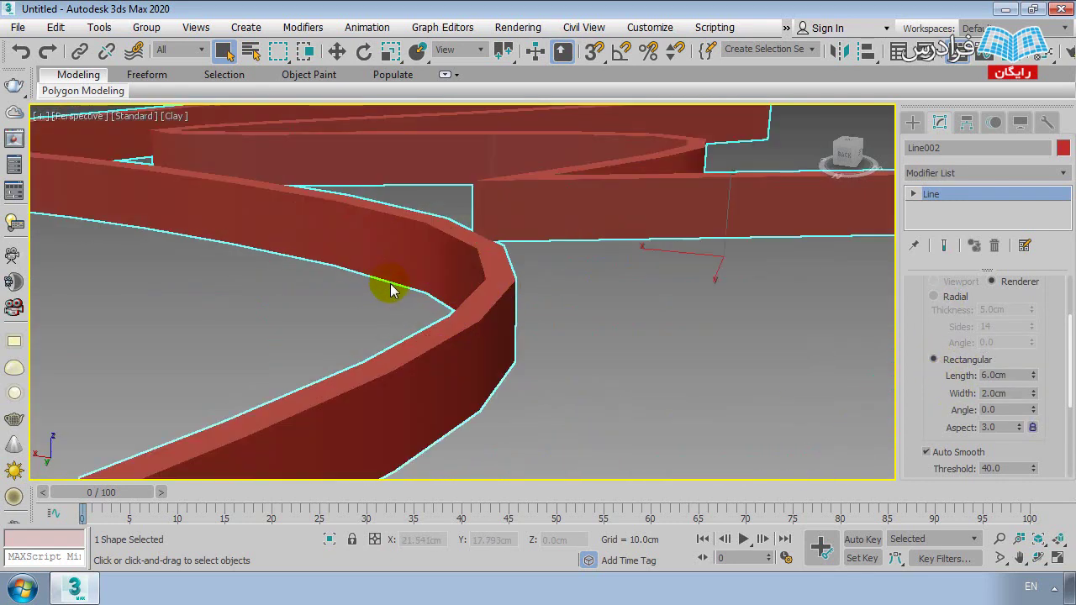
scroll(391, 290, down, 7)
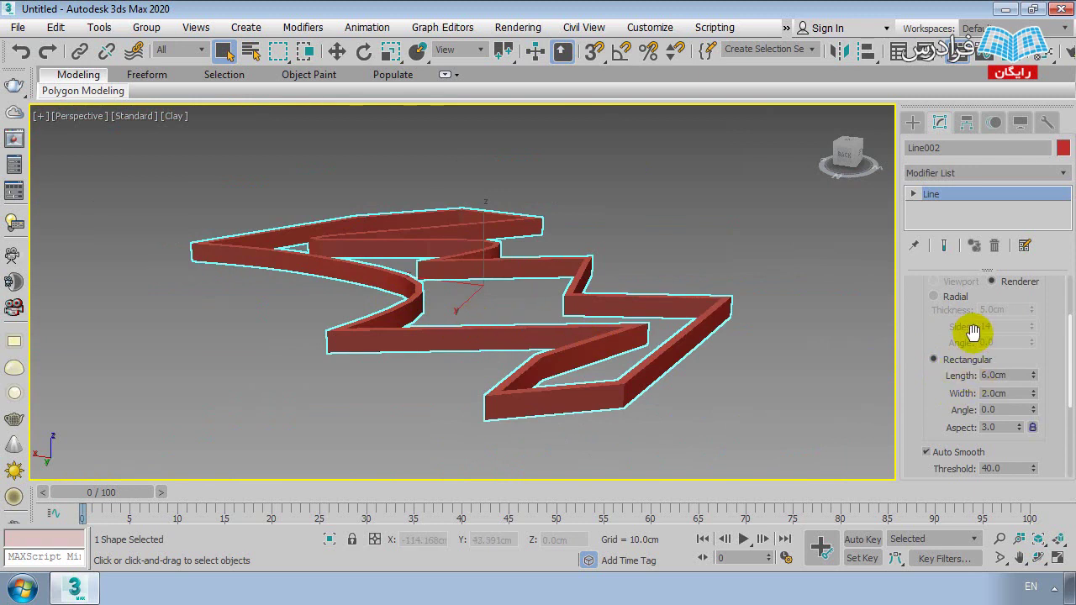
scroll(751, 343, up, 1)
scroll(800, 331, up, 5)
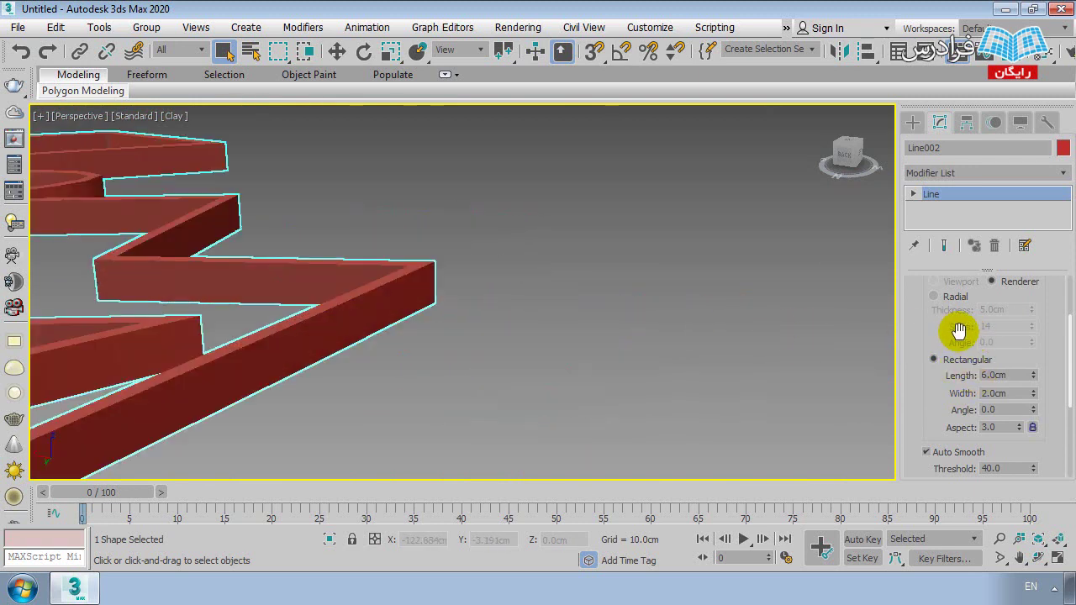
scroll(757, 332, down, 3)
scroll(631, 328, down, 2)
scroll(555, 332, up, 4)
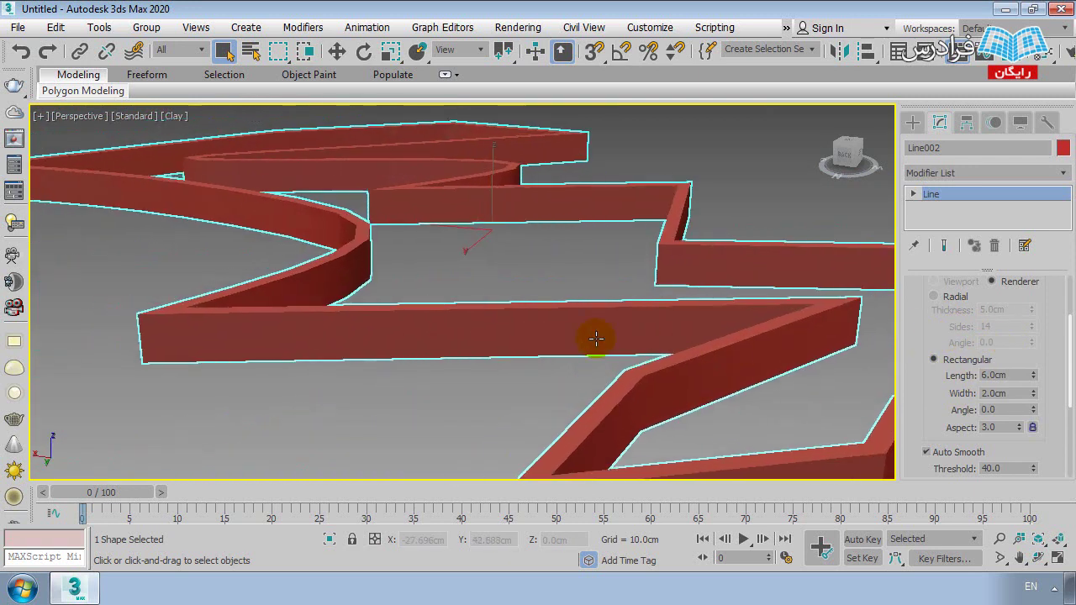
scroll(376, 309, down, 2)
scroll(533, 298, up, 1)
scroll(499, 234, up, 4)
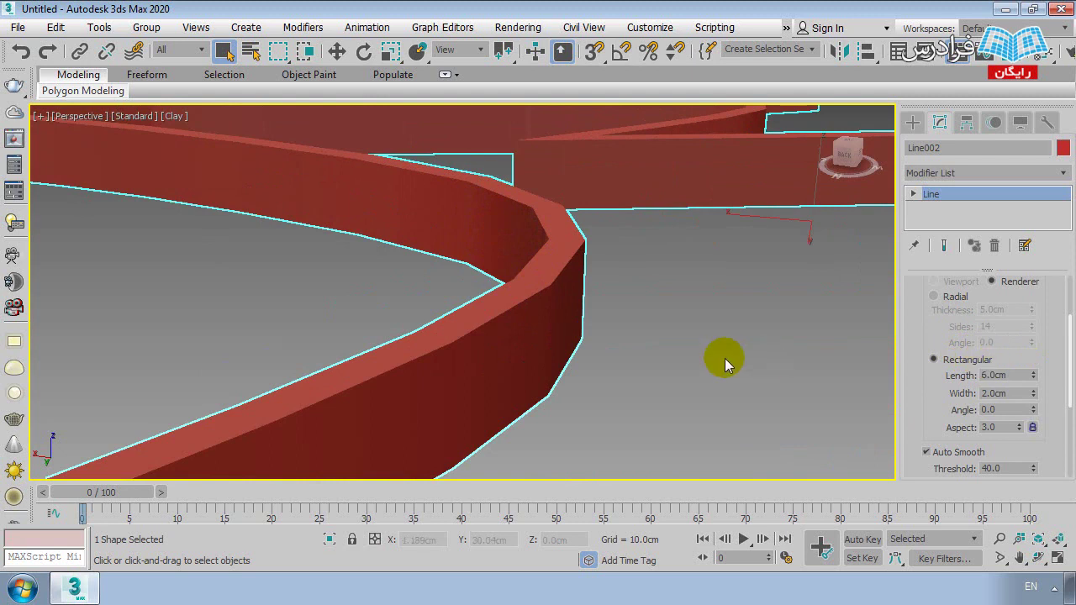
scroll(610, 355, down, 3)
scroll(658, 375, down, 2)
scroll(584, 334, up, 2)
scroll(476, 317, up, 4)
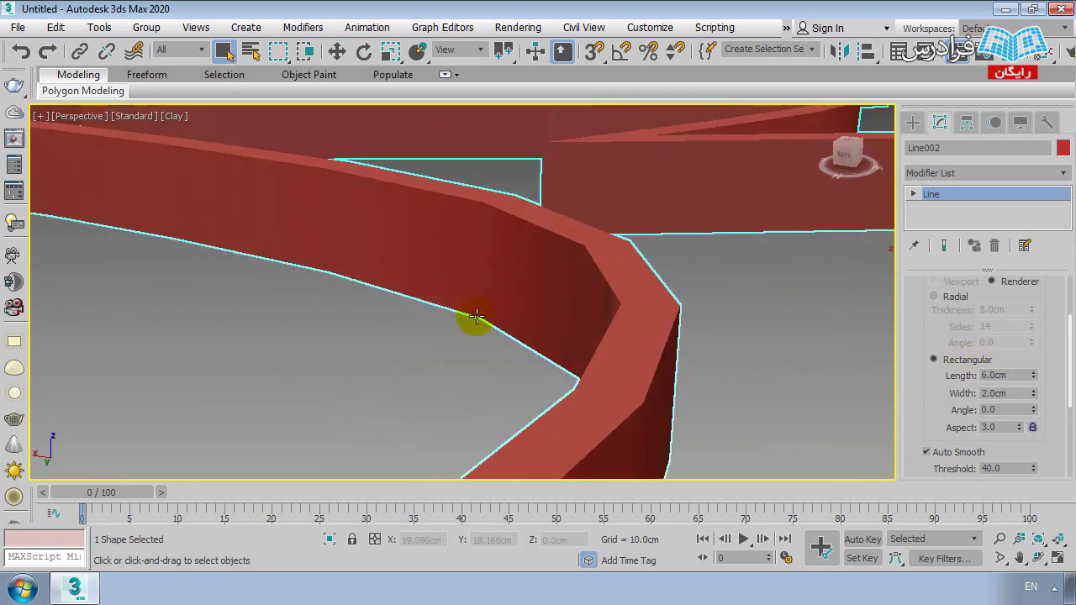
scroll(565, 309, down, 2)
scroll(720, 341, down, 2)
scroll(468, 252, down, 2)
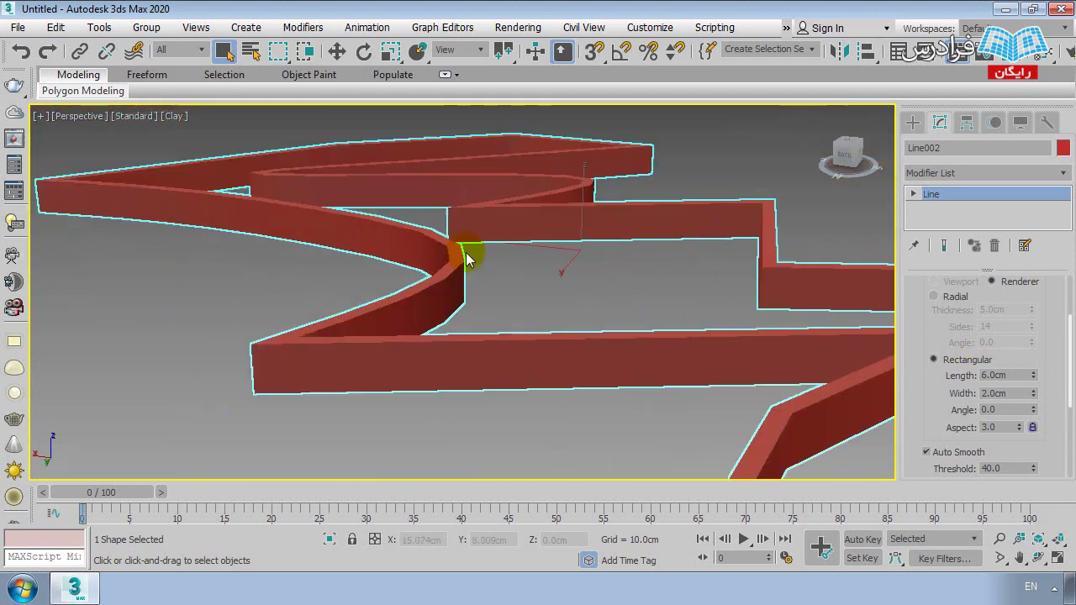
scroll(503, 305, down, 2)
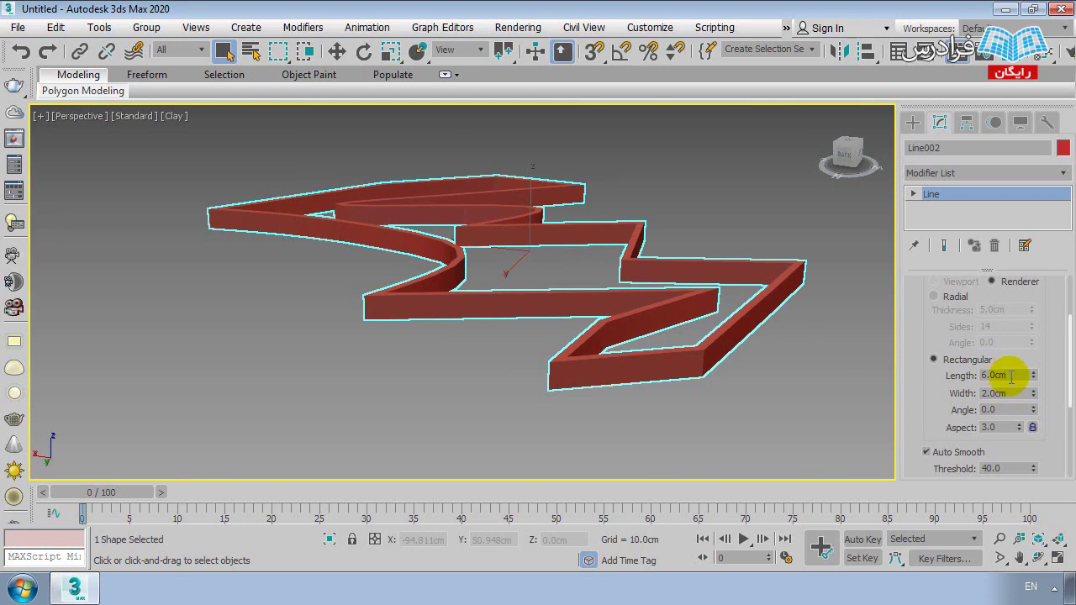
- Set the rectangular cross-section Width to 6.0cm
click(1002, 410)
click(1011, 395)
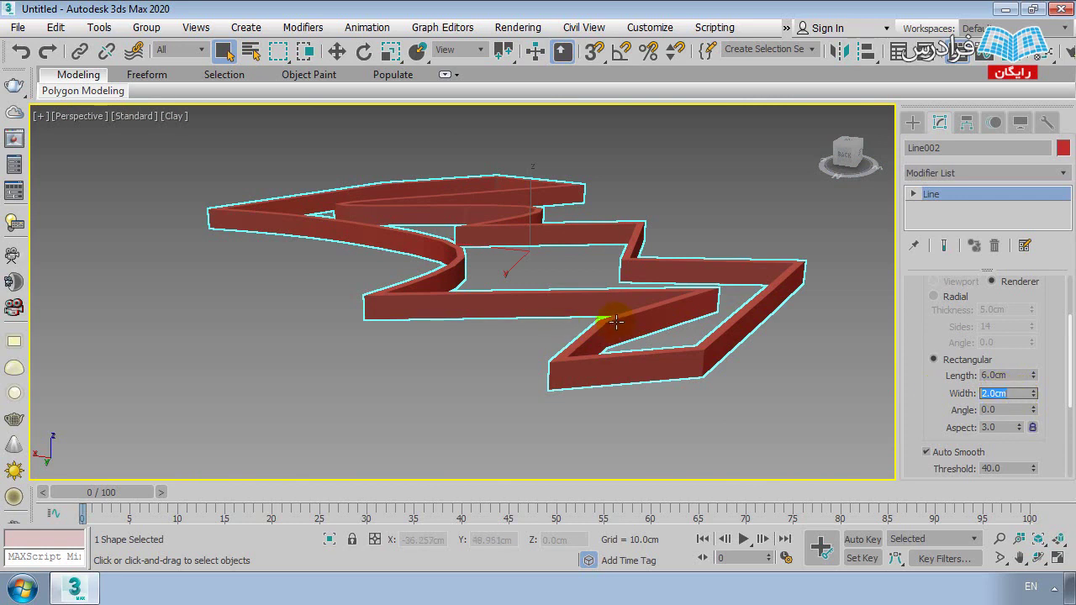
text(6)
key(Return)
mouse_move(493, 312)
alt+middle_down()
mouse_move(543, 368)
mouse_move(577, 264)
mouse_move(531, 211)
mouse_move(579, 243)
mouse_move(571, 312)
alt+middle_up()
scroll(543, 368, up, 5)
scroll(571, 312, up, 3)
mouse_move(541, 365)
alt+middle_down()
mouse_move(547, 341)
mouse_move(524, 332)
mouse_move(551, 316)
mouse_move(606, 353)
alt+middle_up()
scroll(547, 341, down, 3)
- Change the rectangular Length and Width both to 2.0cm for a thin square profile
double_click(992, 374)
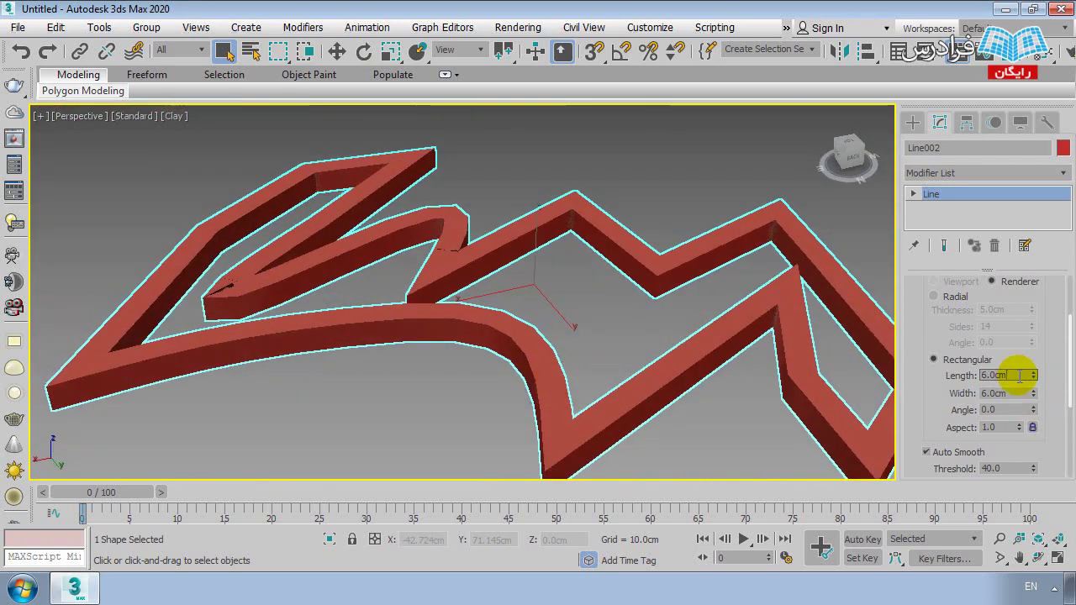
text(2)
double_click(992, 392)
text(2)
key(Return)
scroll(581, 373, up, 2)
scroll(564, 377, down, 4)
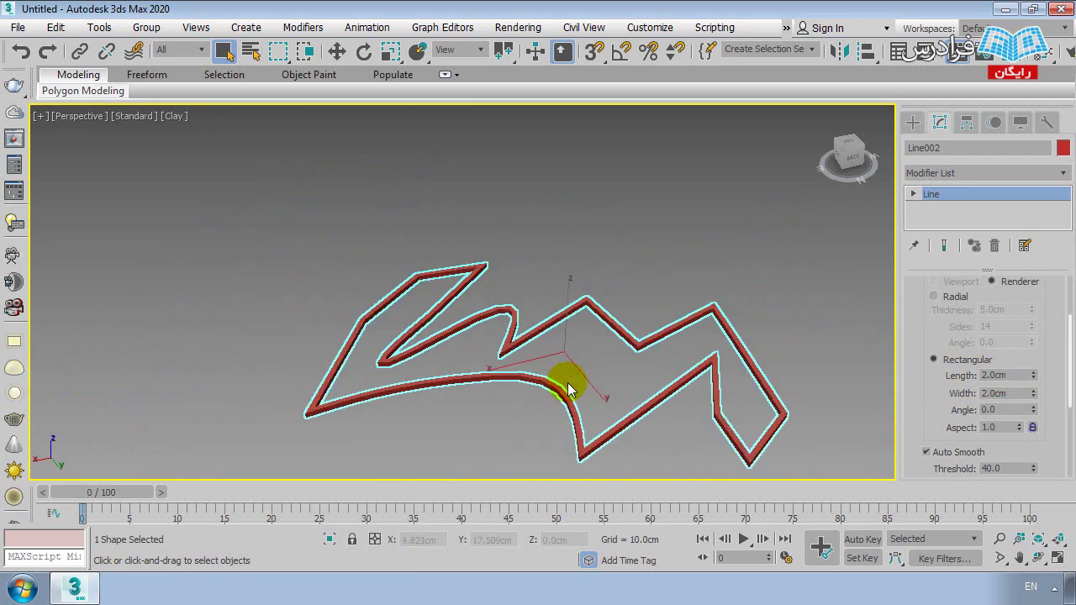
scroll(555, 351, up, 6)
scroll(542, 341, up, 1)
scroll(533, 388, down, 4)
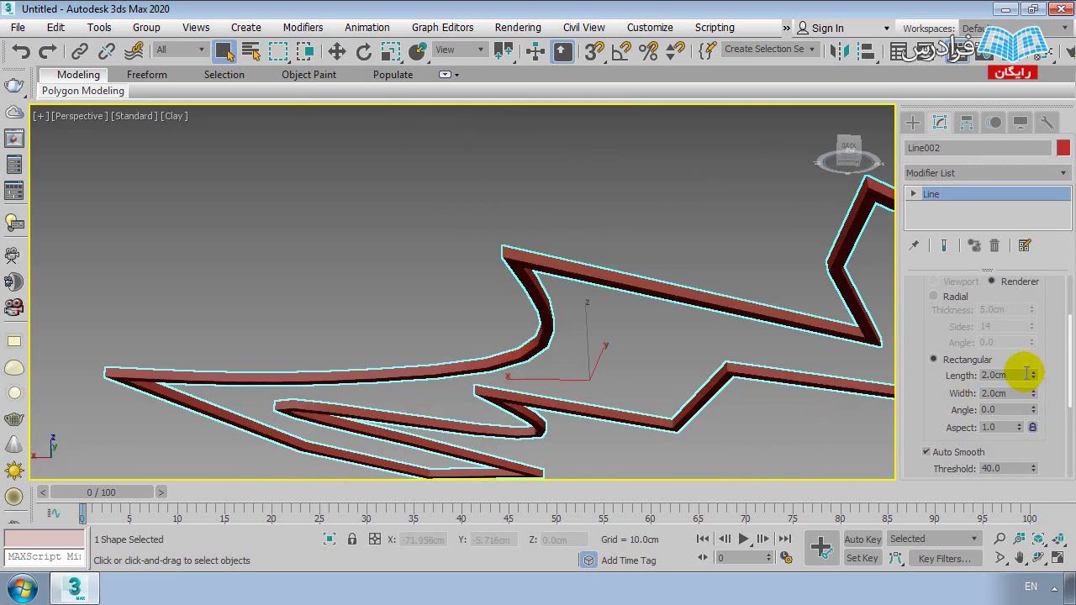
- Set the rectangular cross-section Width to 4.0cm
double_click(990, 377)
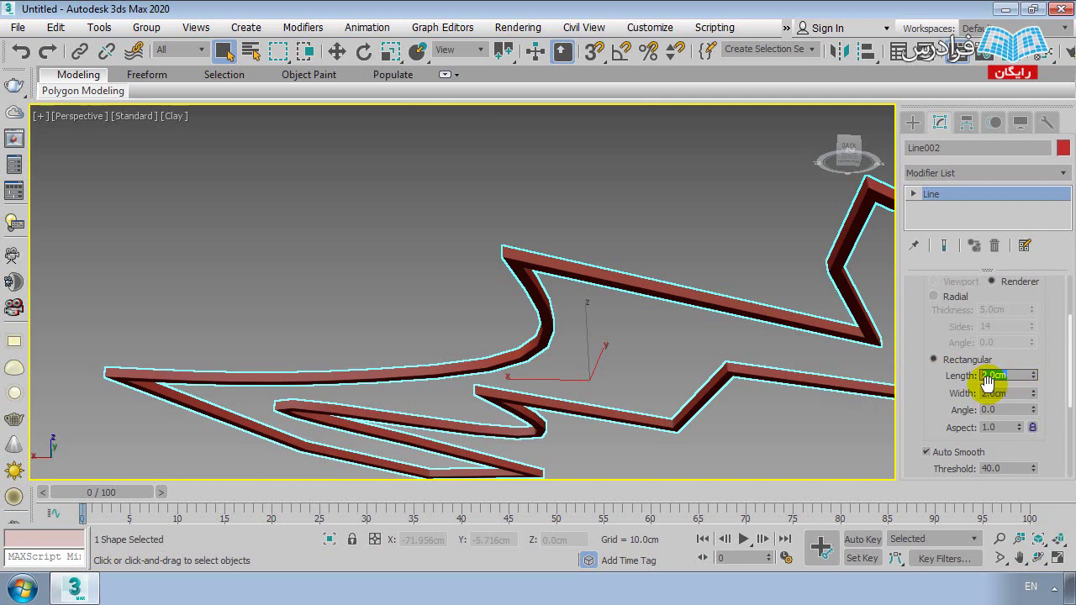
drag(1017, 391, 952, 384)
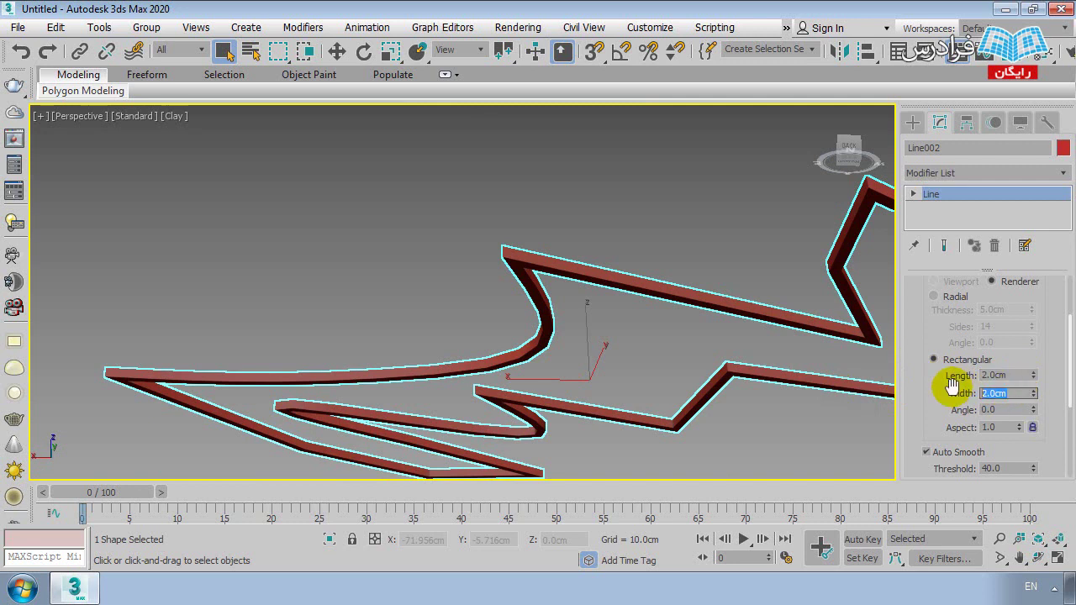
text(4)
key(Return)
alt+middle_drag(579, 364, 575, 395)
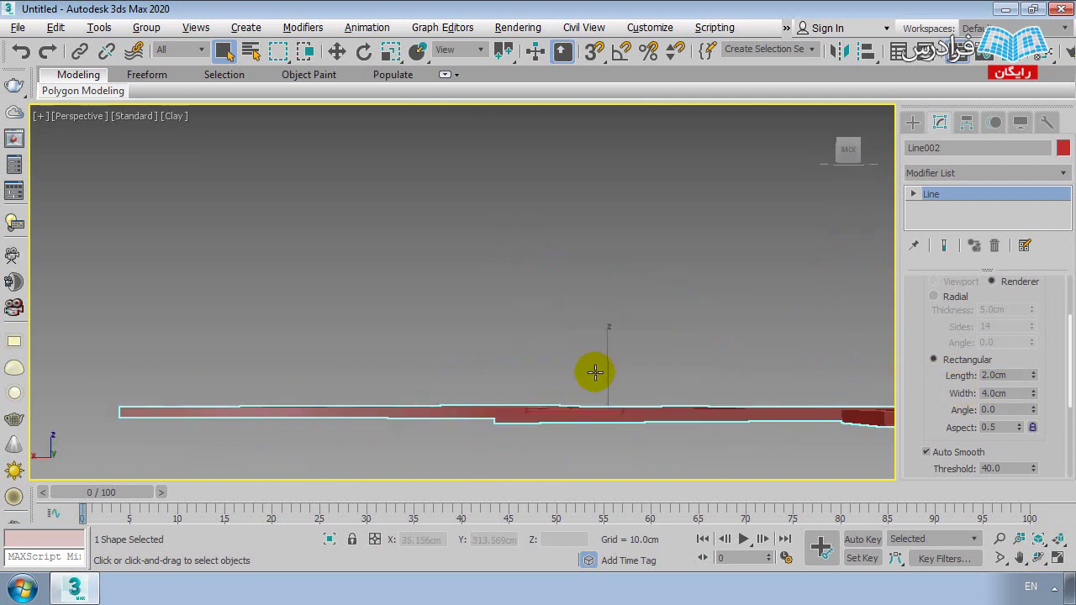
scroll(555, 353, down, 3)
scroll(521, 311, up, 4)
scroll(495, 291, up, 3)
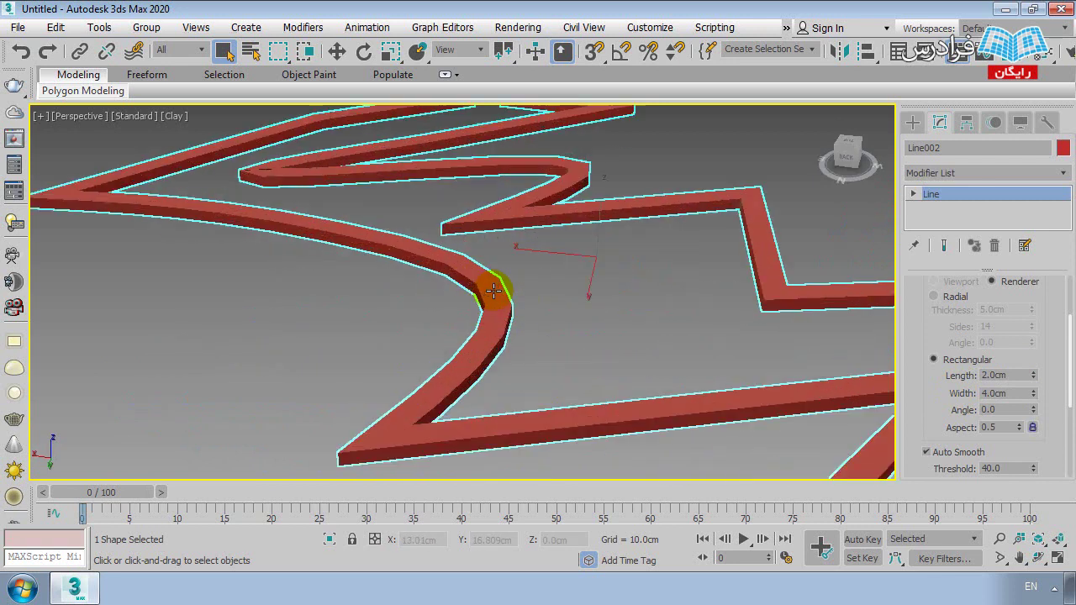
scroll(513, 299, up, 3)
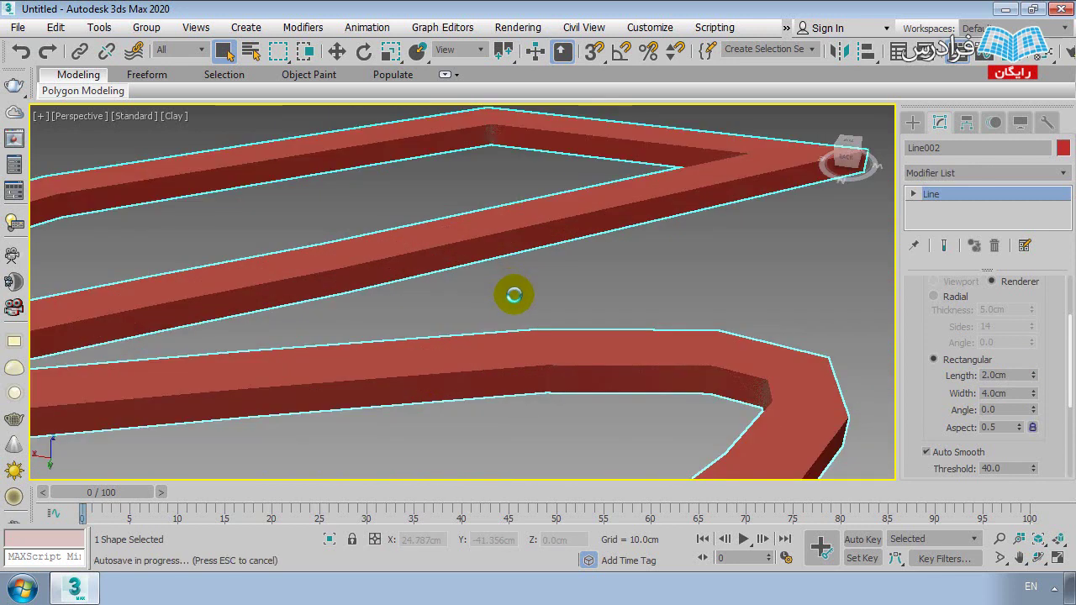
scroll(588, 288, down, 4)
scroll(694, 337, up, 2)
middle_drag(694, 338, 643, 261)
text(45)
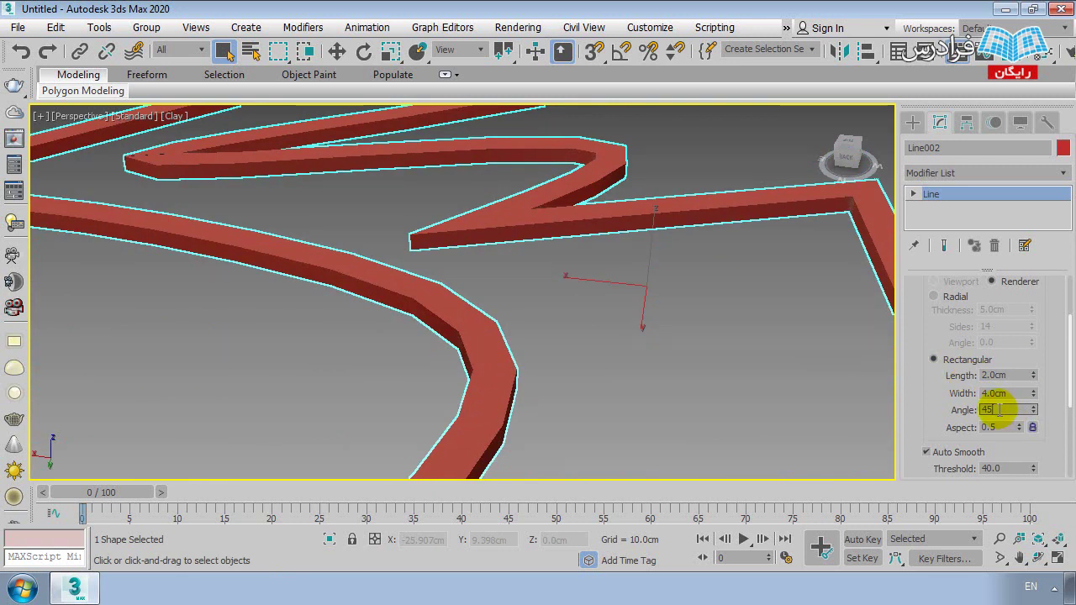
- Rotate the rectangular cross-section to a 45.0 angle and inspect the strip from low angles
key(Return)
scroll(547, 344, down, 2)
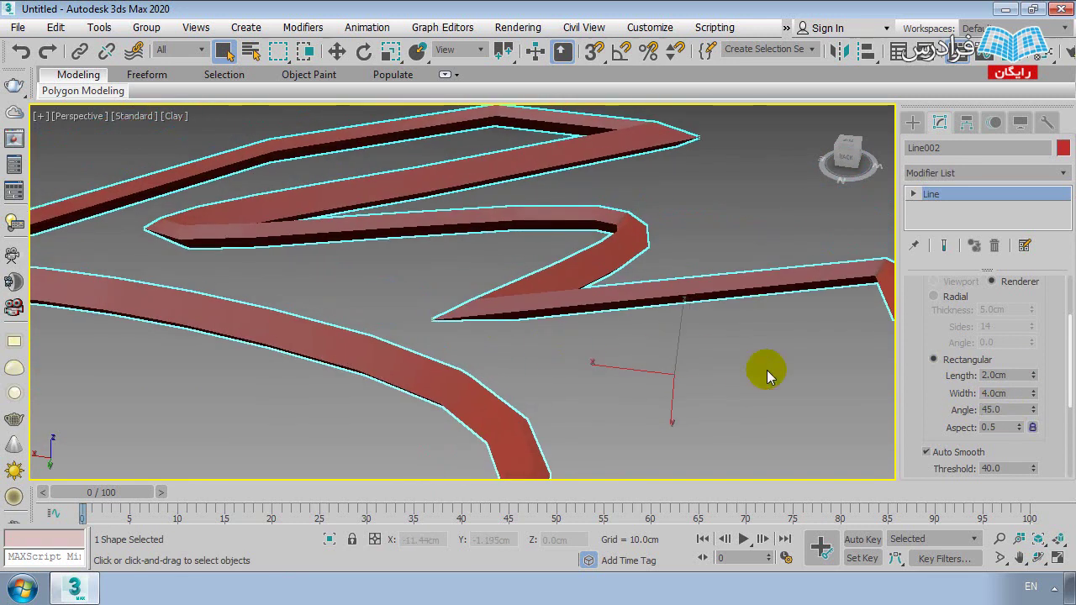
middle_drag(589, 362, 556, 372)
scroll(557, 373, up, 4)
scroll(525, 322, down, 5)
mouse_move(483, 317)
alt+middle_down()
mouse_move(553, 353)
mouse_move(551, 312)
mouse_move(524, 293)
mouse_move(648, 390)
mouse_move(577, 331)
mouse_move(589, 323)
mouse_move(547, 272)
alt+middle_up()
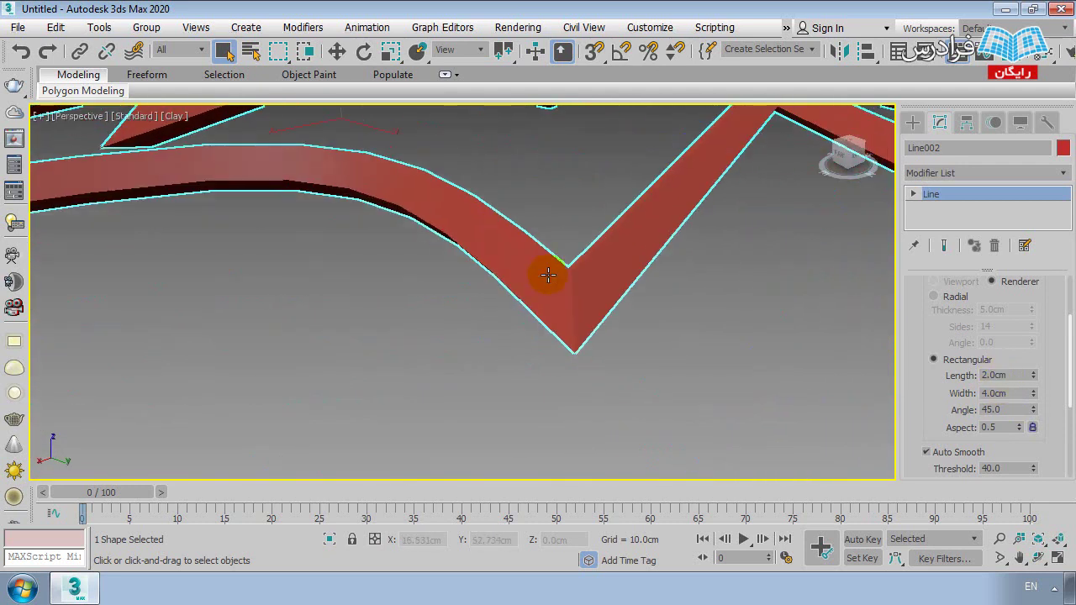
scroll(547, 272, down, 4)
mouse_move(685, 328)
alt+middle_down()
mouse_move(696, 287)
mouse_move(665, 289)
mouse_move(631, 247)
alt+middle_up()
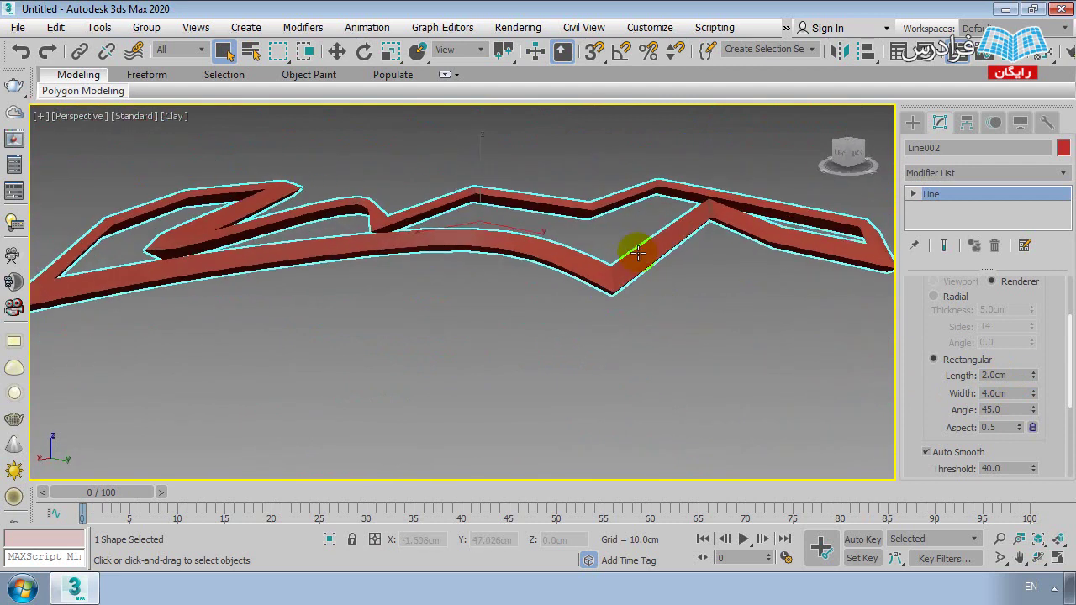
scroll(663, 281, up, 3)
scroll(699, 280, up, 2)
scroll(700, 280, up, 3)
scroll(690, 264, down, 2)
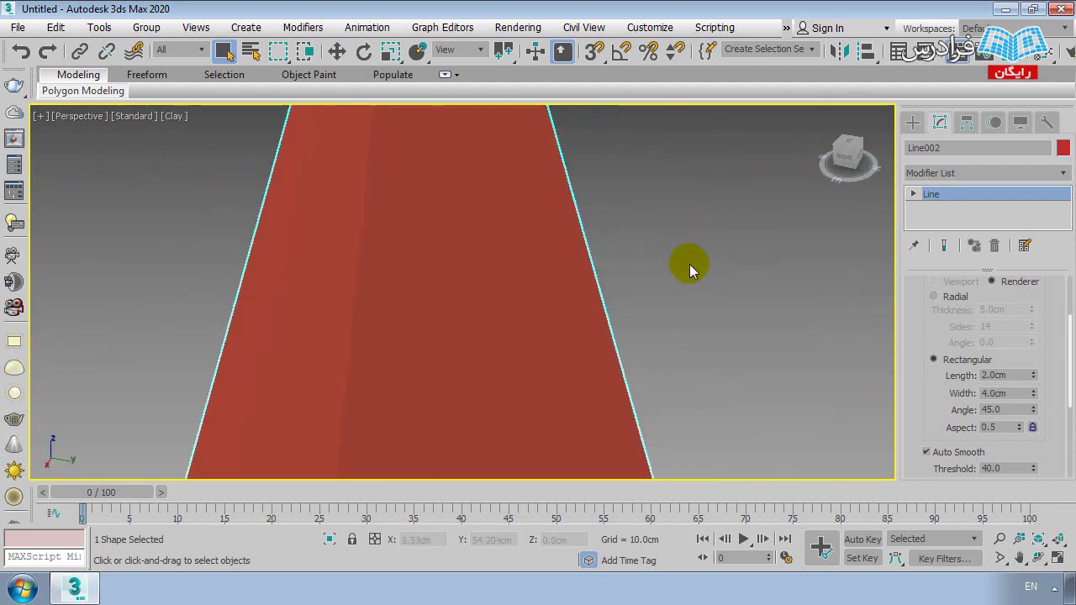
scroll(631, 269, down, 2)
middle_drag(631, 268, 612, 293)
- Show edged faces on the strip and set the cross-section Angle to 30.0
key(F4)
scroll(586, 299, down, 2)
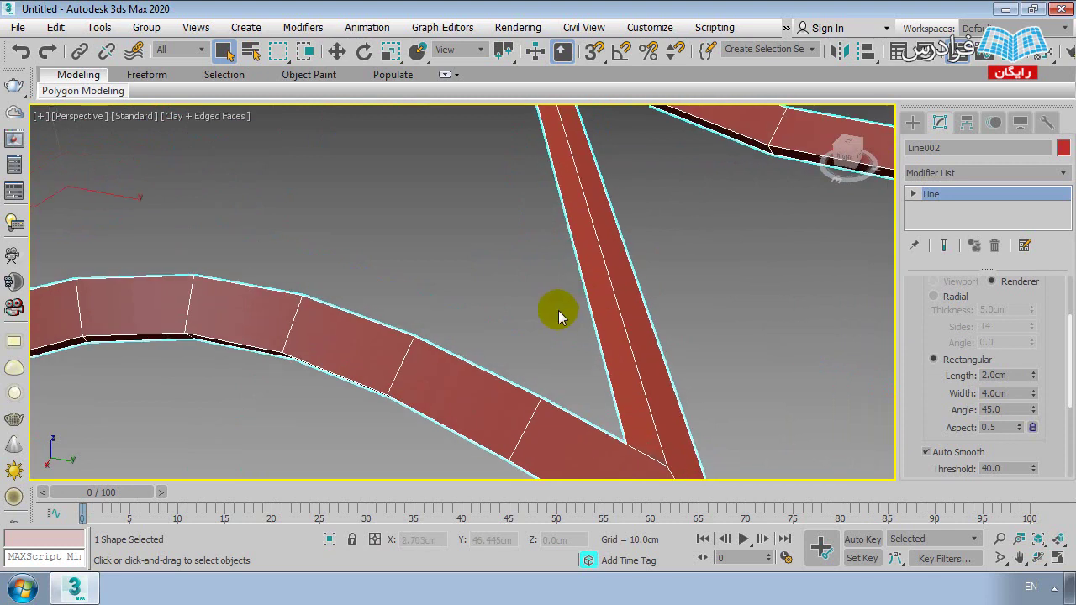
scroll(558, 310, down, 4)
scroll(409, 269, up, 3)
scroll(480, 300, down, 2)
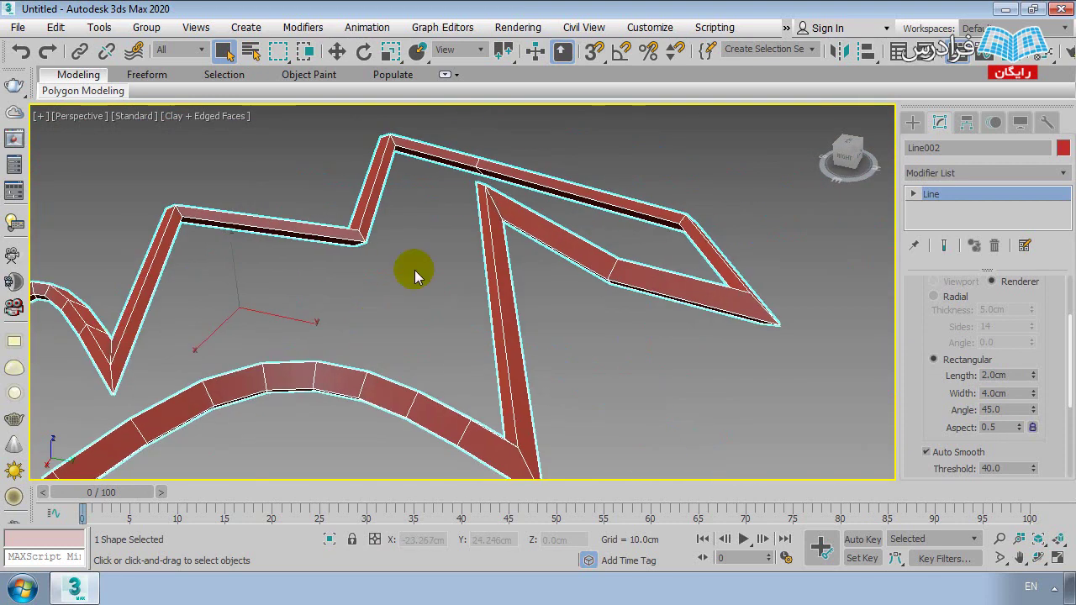
scroll(361, 168, up, 3)
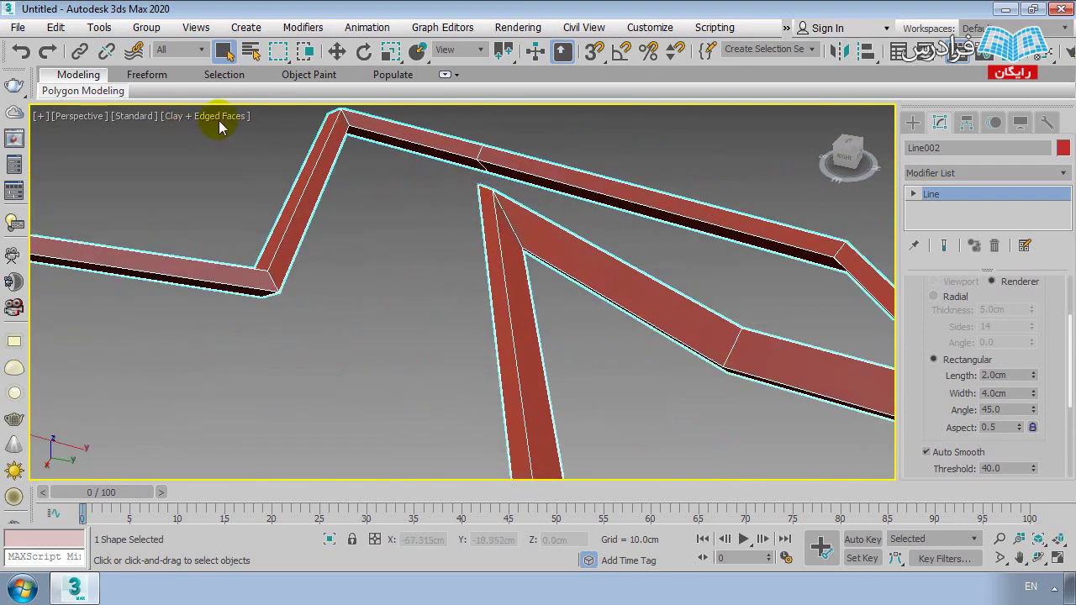
scroll(324, 137, up, 3)
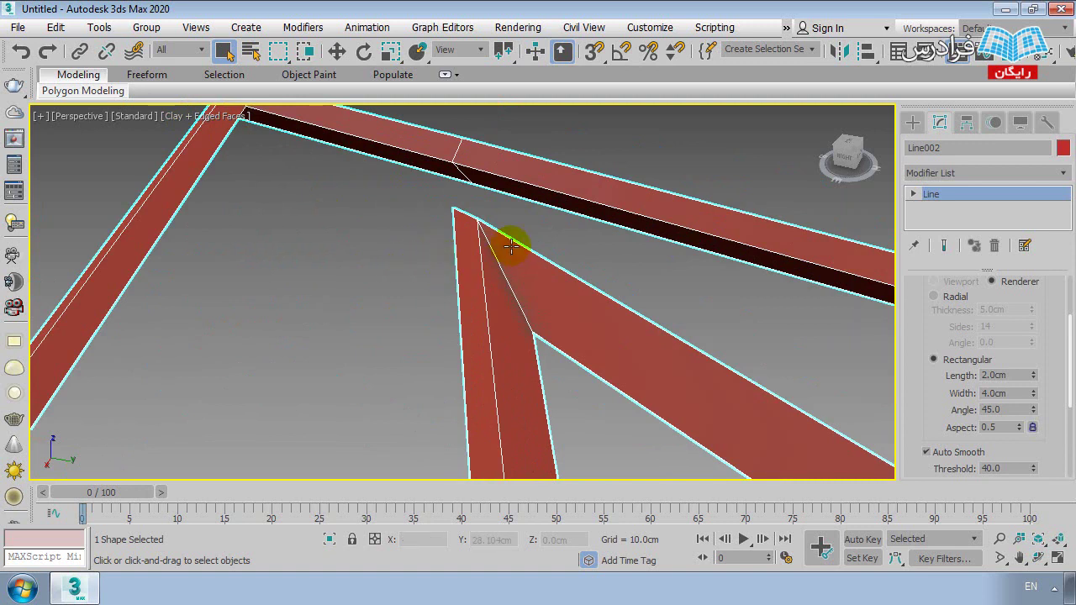
scroll(446, 249, down, 2)
scroll(456, 303, down, 2)
scroll(488, 337, up, 1)
scroll(463, 367, up, 3)
mouse_move(462, 368)
alt+middle_down()
mouse_move(434, 314)
mouse_move(541, 331)
alt+middle_up()
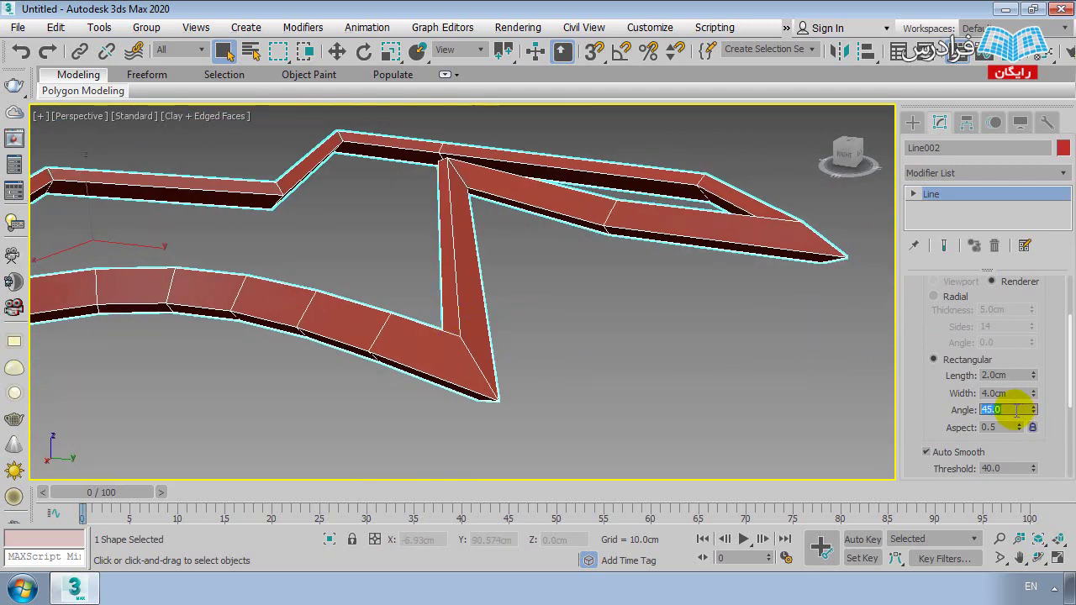
text(0)
key(Return)
mouse_move(639, 326)
alt+middle_down()
mouse_move(625, 355)
mouse_move(504, 343)
mouse_move(548, 331)
mouse_move(498, 324)
alt+middle_up()
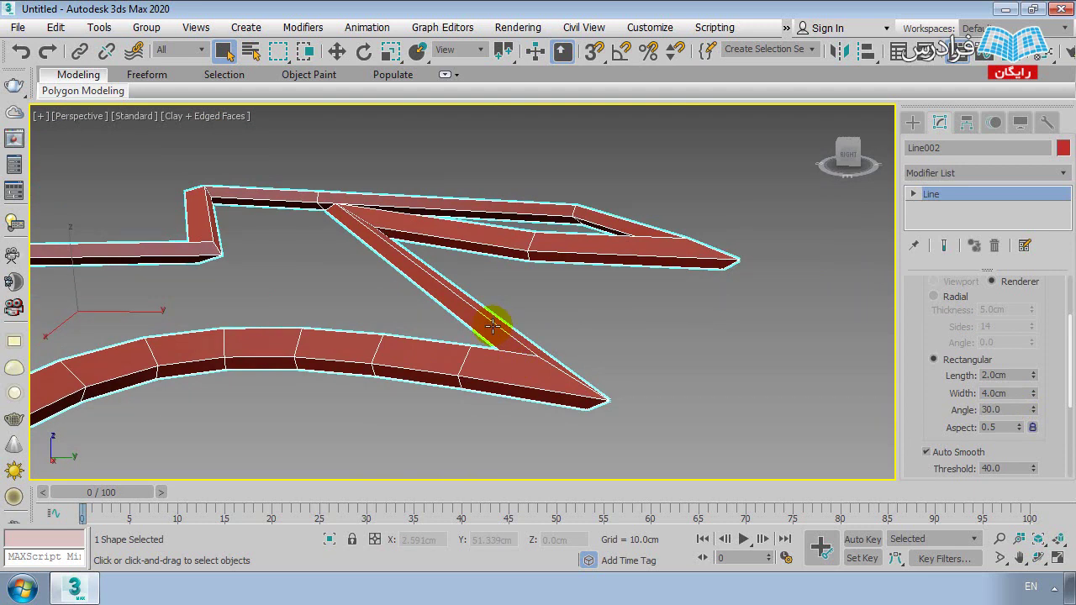
- Try rectangular Aspect values of 2, 4 and 5, then settle on 0.5
mouse_move(929, 416)
mouse_down()
mouse_move(930, 372)
mouse_move(937, 408)
mouse_move(939, 394)
mouse_up()
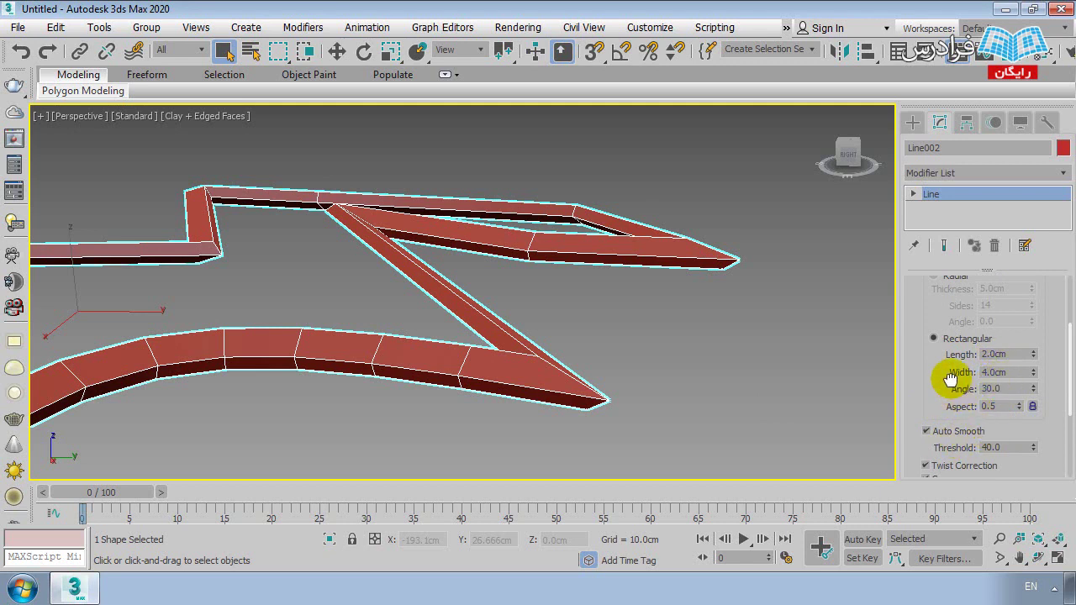
drag(951, 378, 950, 396)
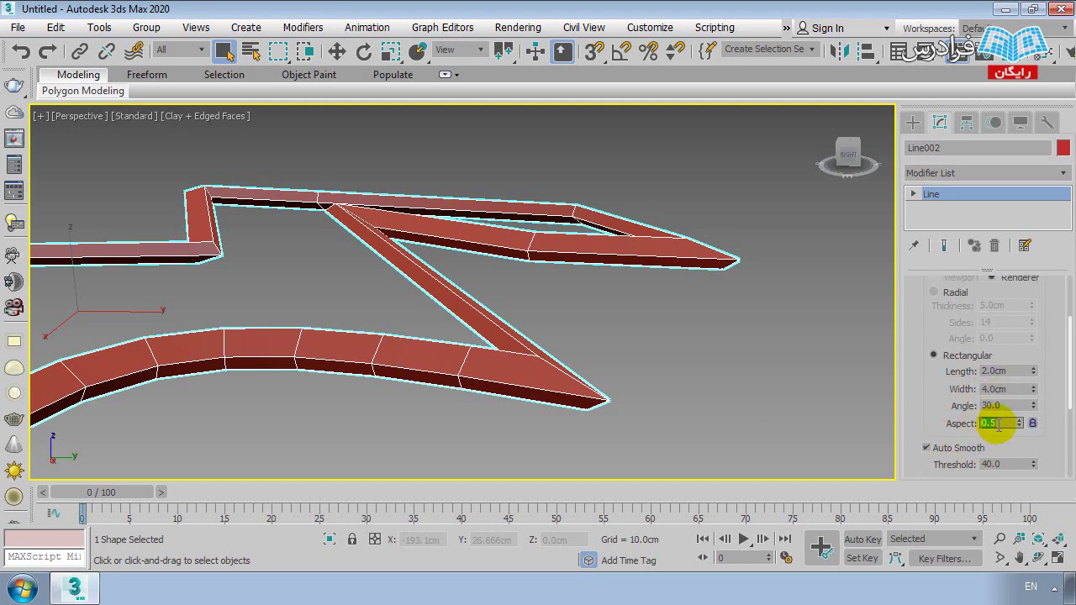
drag(1020, 423, 1021, 430)
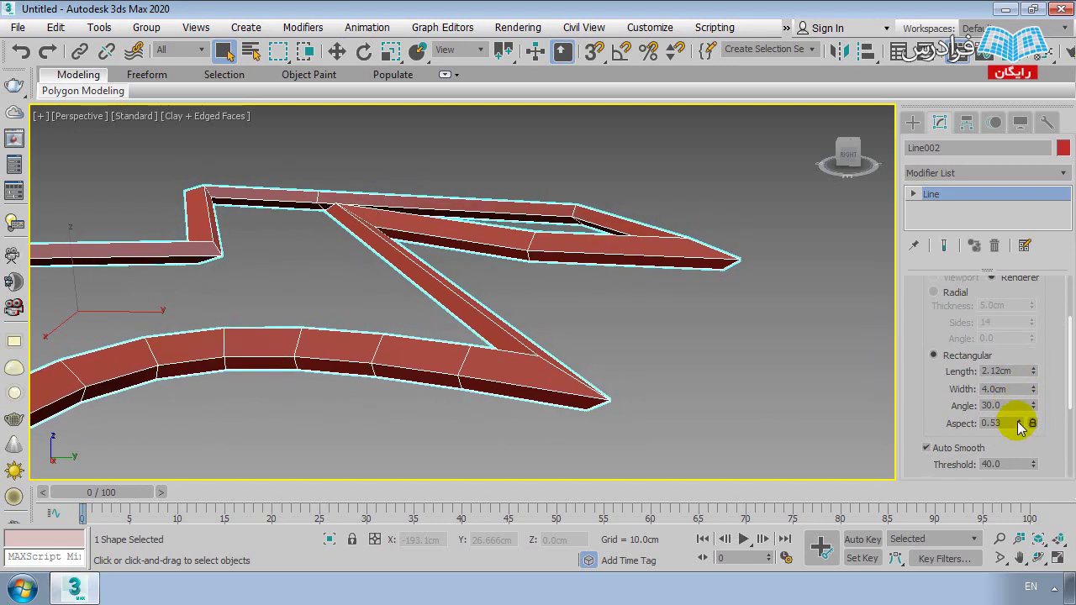
mouse_move(1020, 427)
mouse_down()
mouse_move(1003, 247)
mouse_move(1014, 298)
mouse_move(997, 370)
mouse_up()
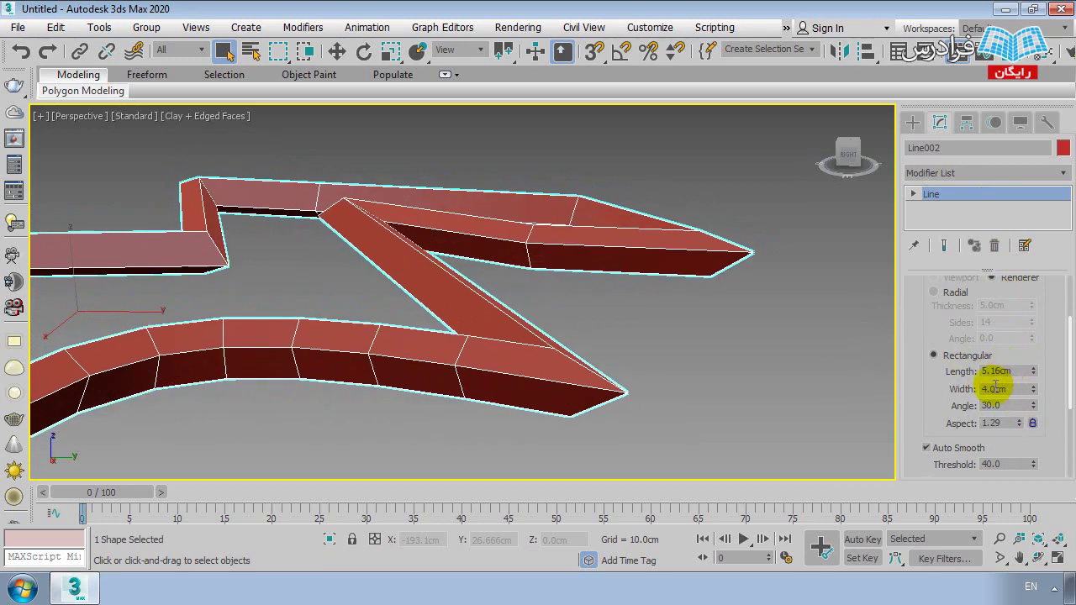
drag(1022, 427, 985, 400)
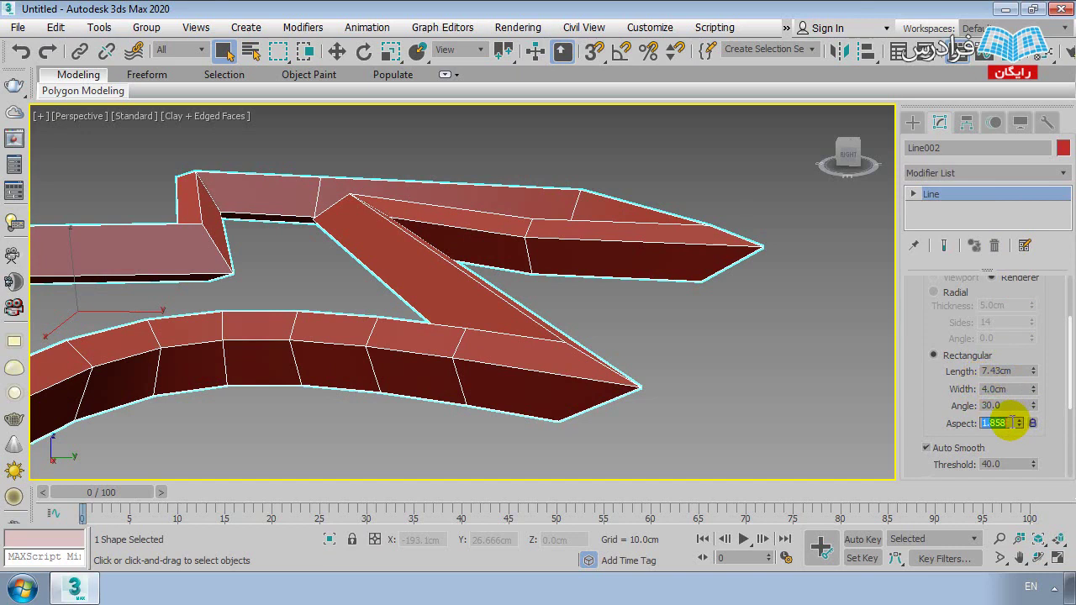
key(Return)
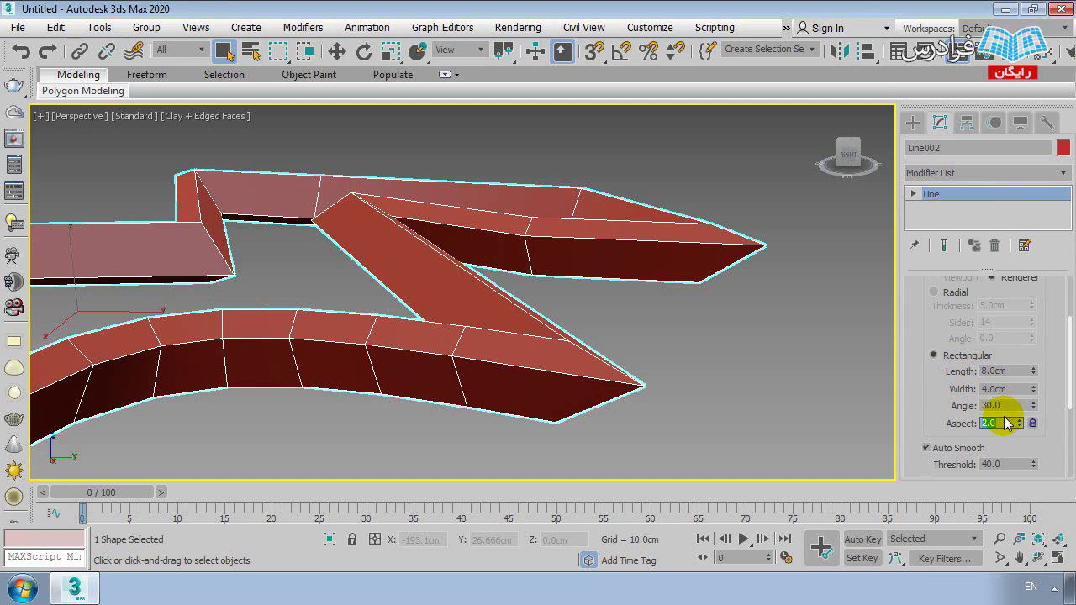
key(Return)
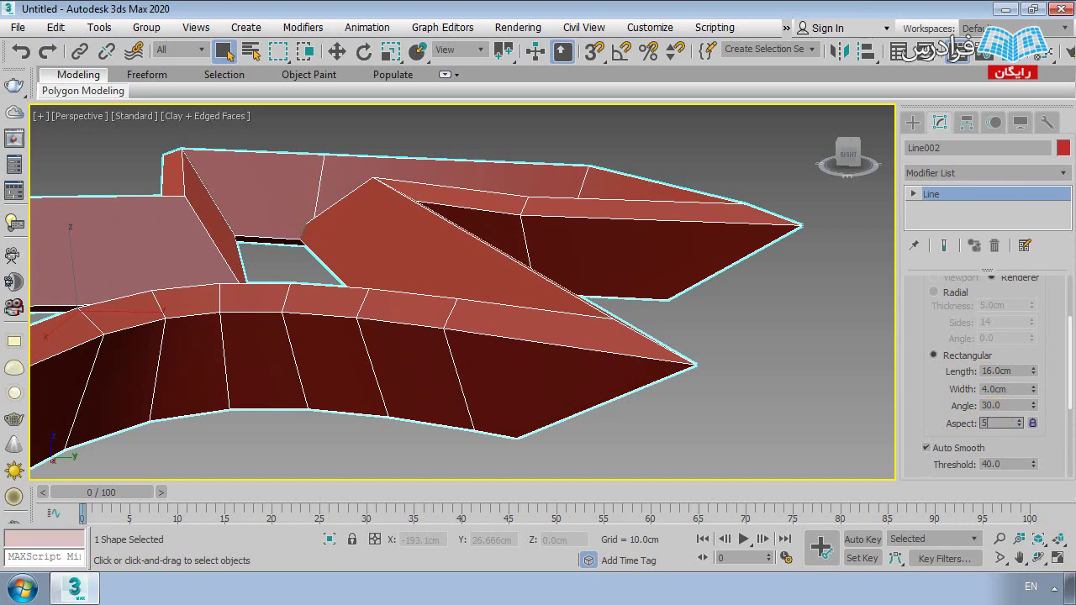
key(Return)
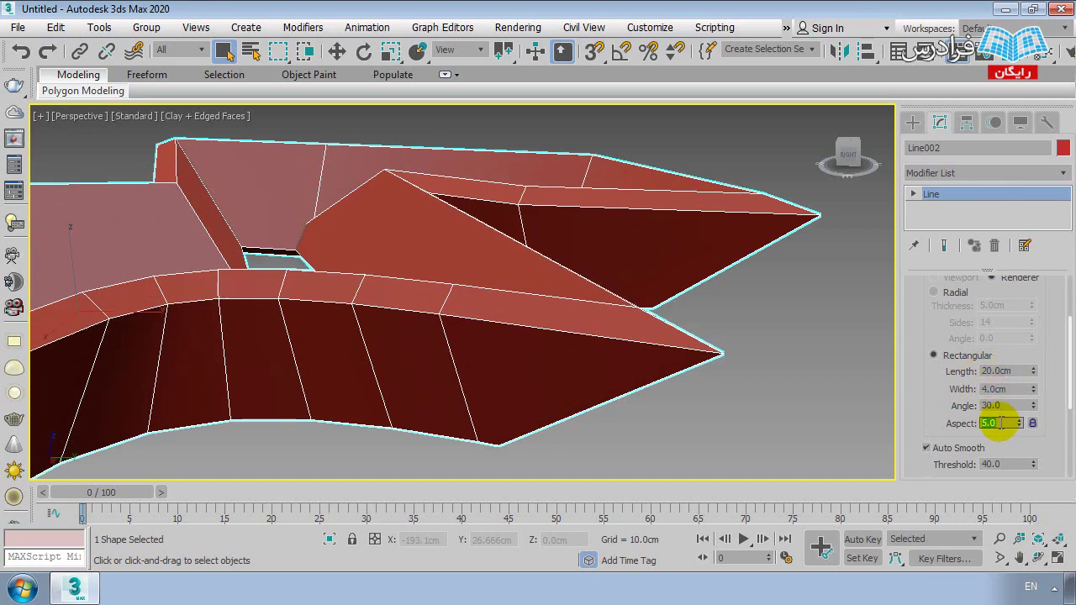
text(.5)
key(Return)
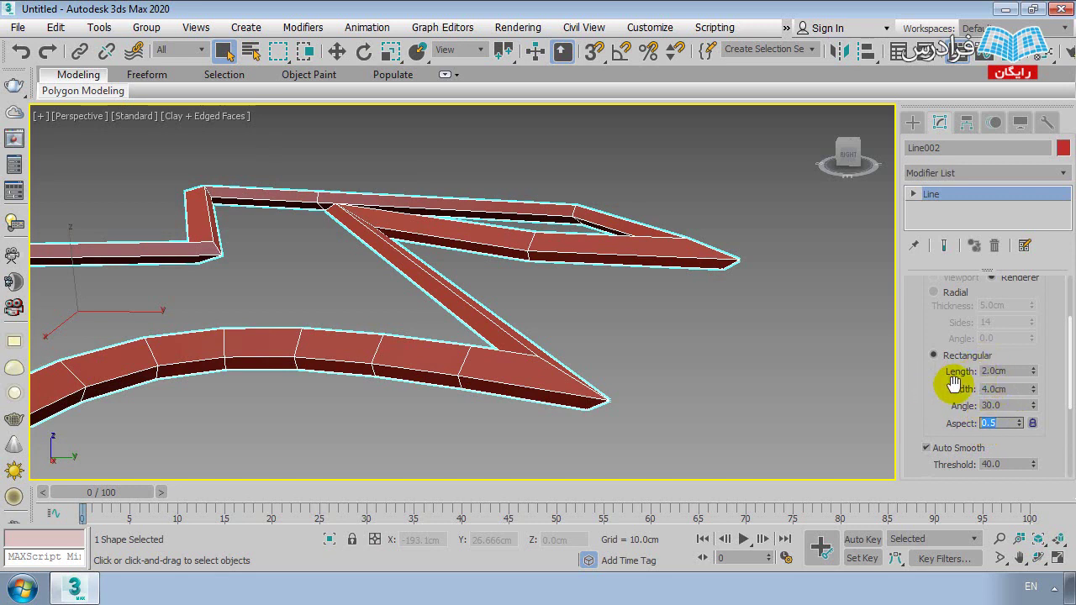
- Set the rectangular strip Width to 5.0cm
double_click(1009, 389)
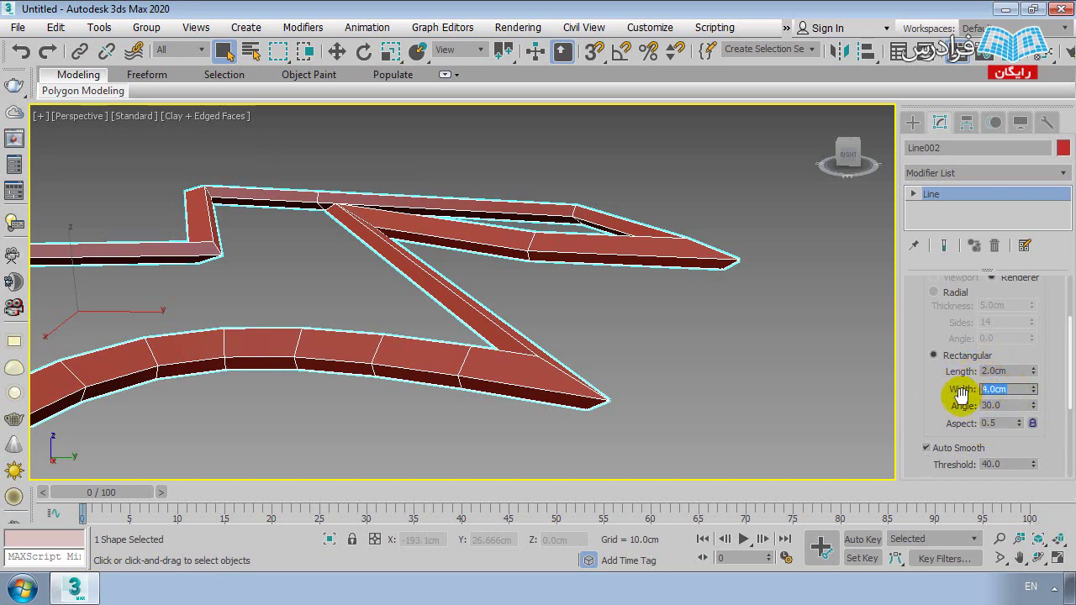
middle_drag(476, 389, 434, 293)
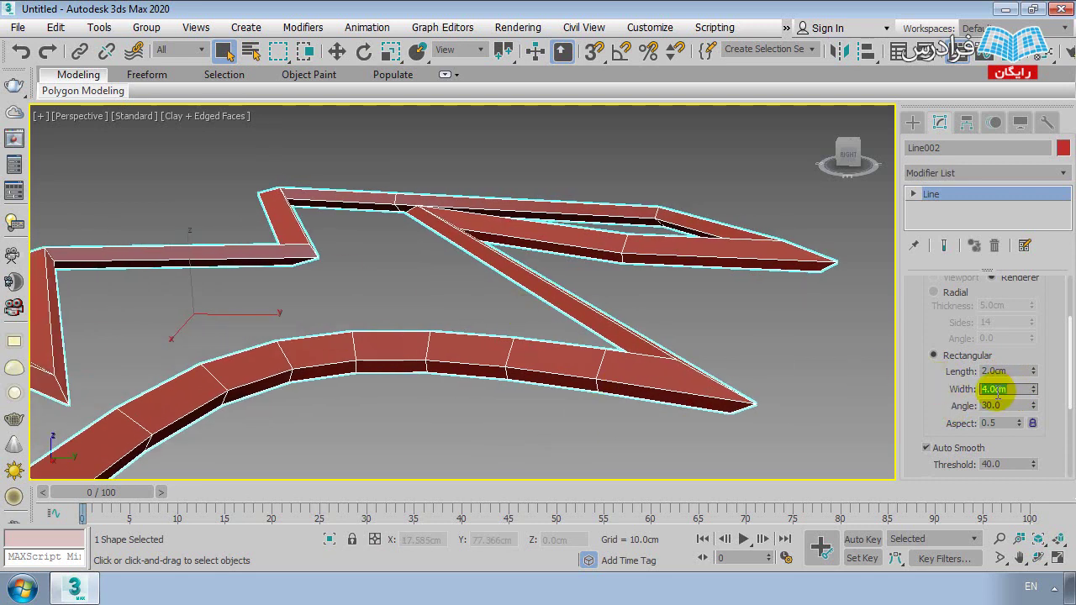
text(5)
key(Return)
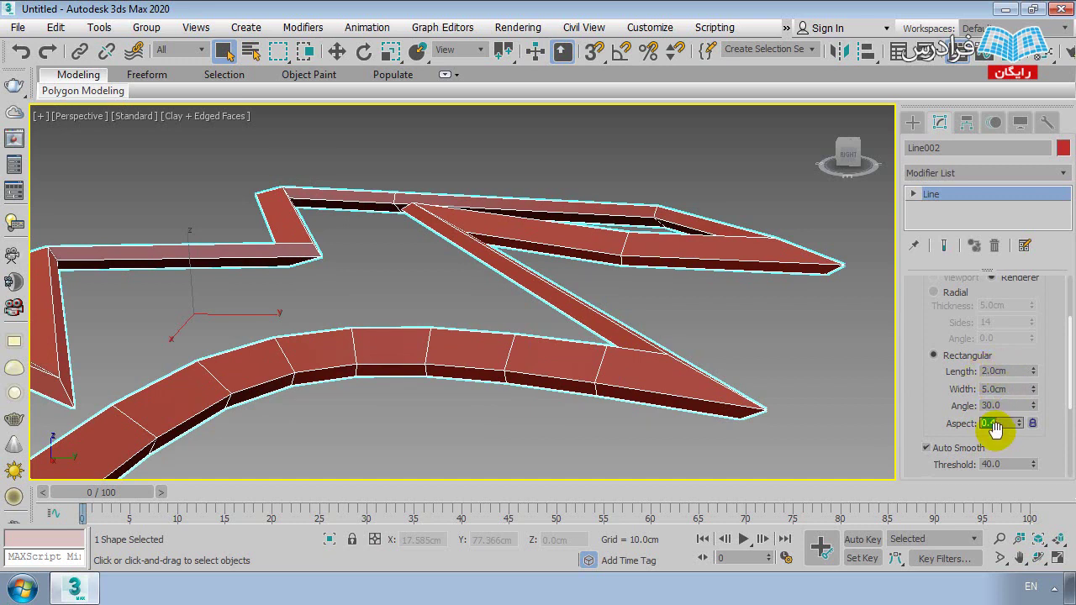
- Try Aspect 0.5, then set Aspect 2.0 so the strip is 10.0cm tall
click(1009, 423)
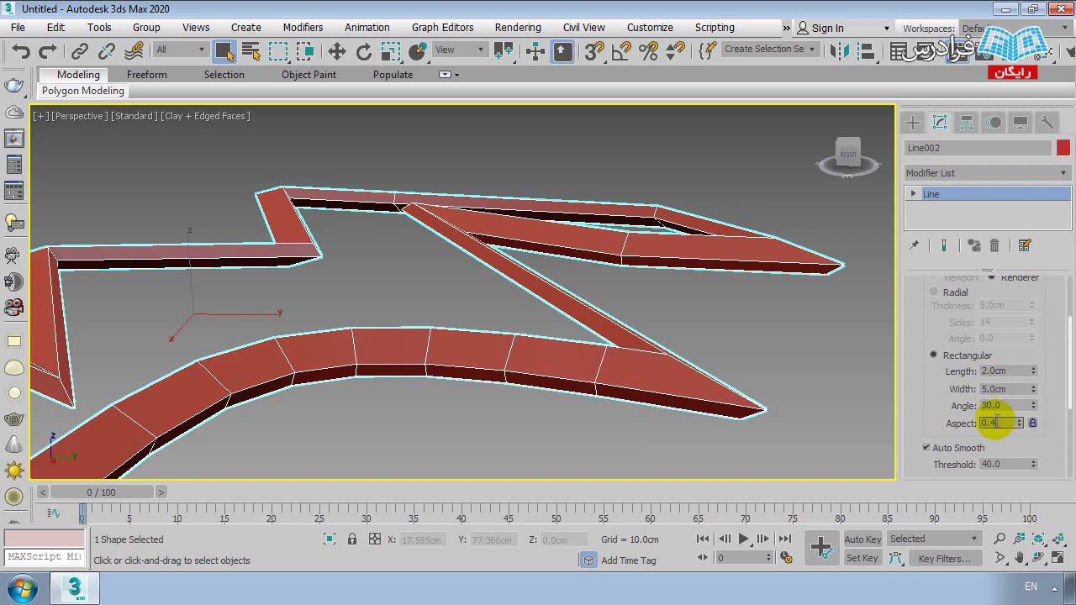
text(.5)
key(Return)
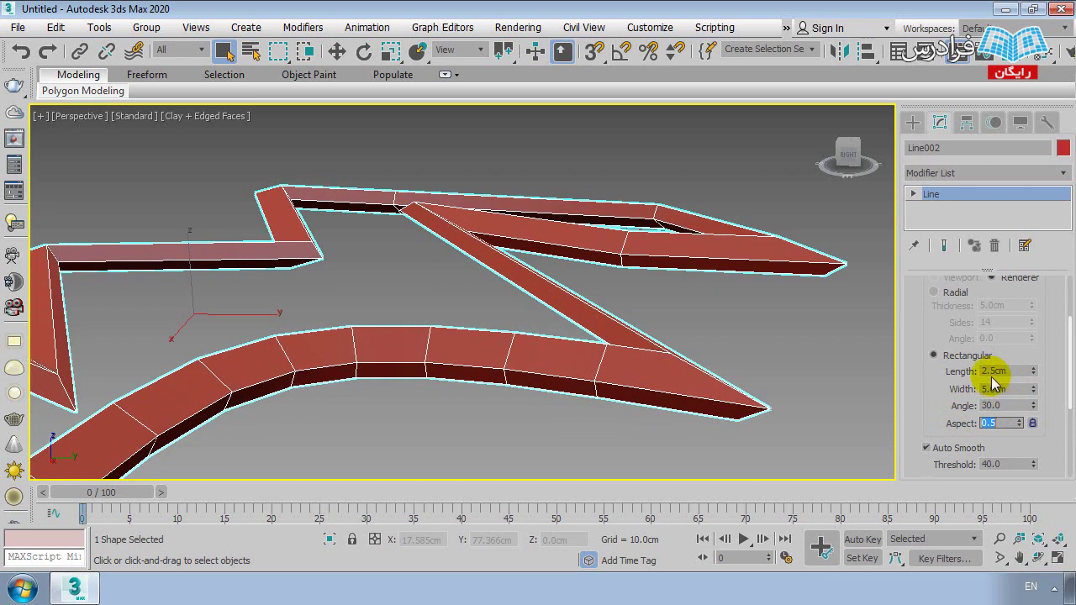
text(2)
key(Return)
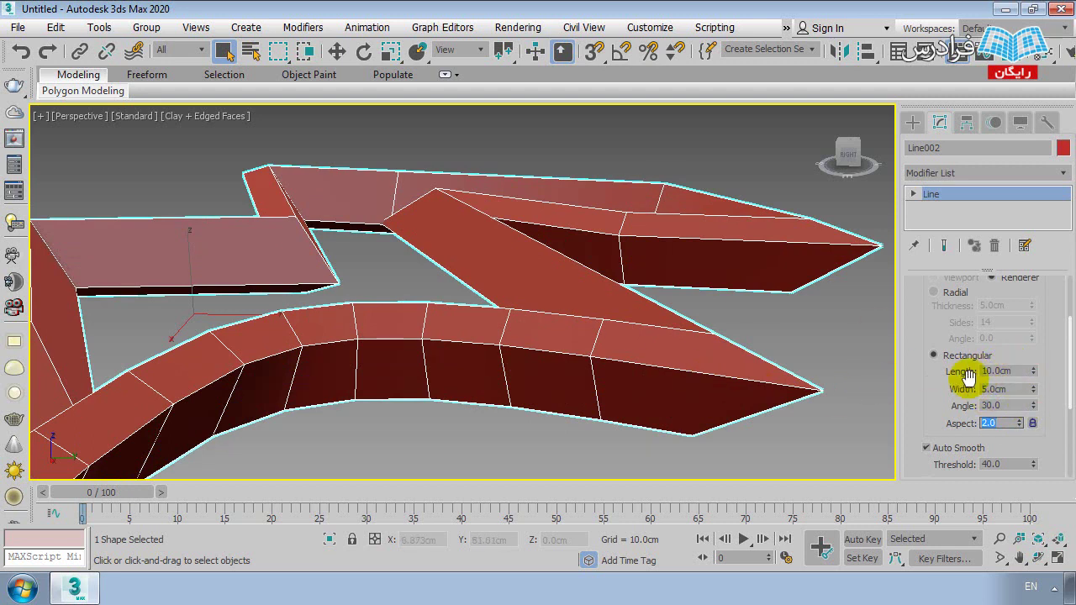
drag(924, 408, 928, 305)
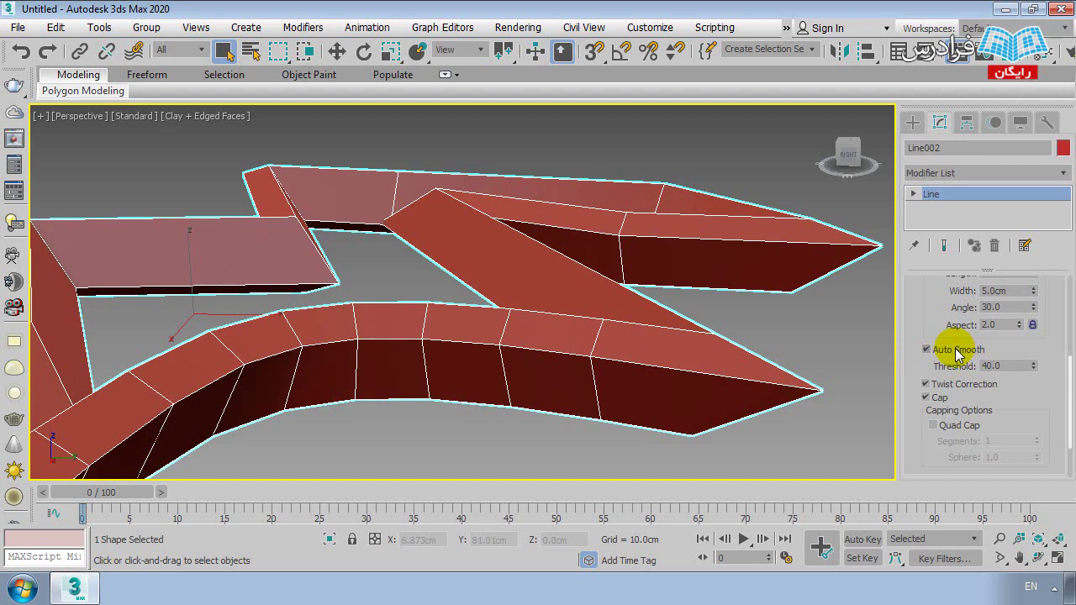
scroll(623, 334, down, 2)
scroll(603, 336, down, 2)
alt+middle_drag(602, 336, 528, 344)
scroll(443, 319, down, 2)
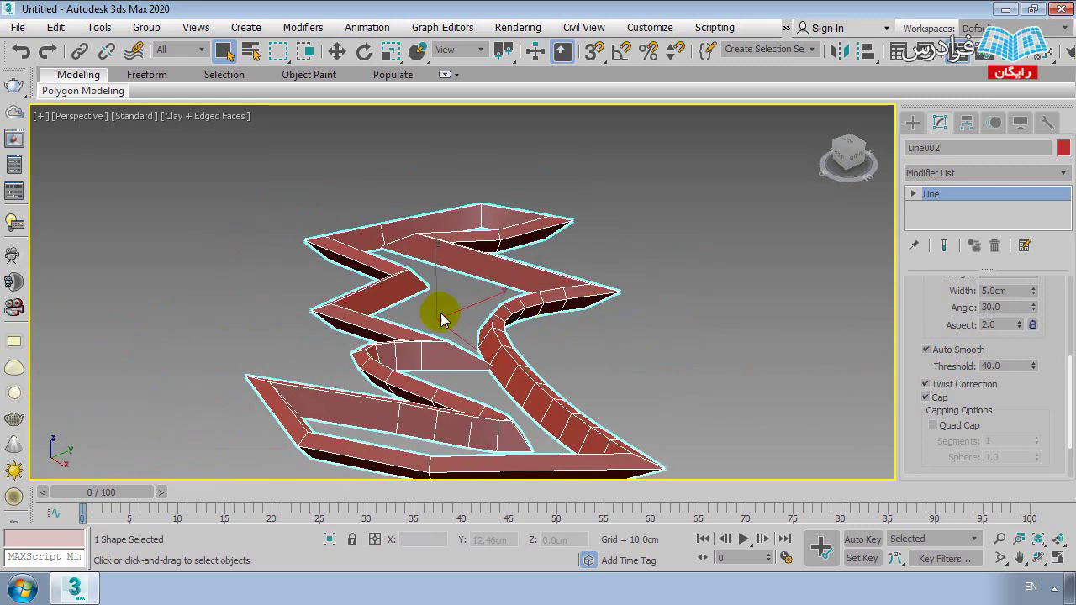
scroll(443, 319, up, 3)
click(933, 348)
click(938, 348)
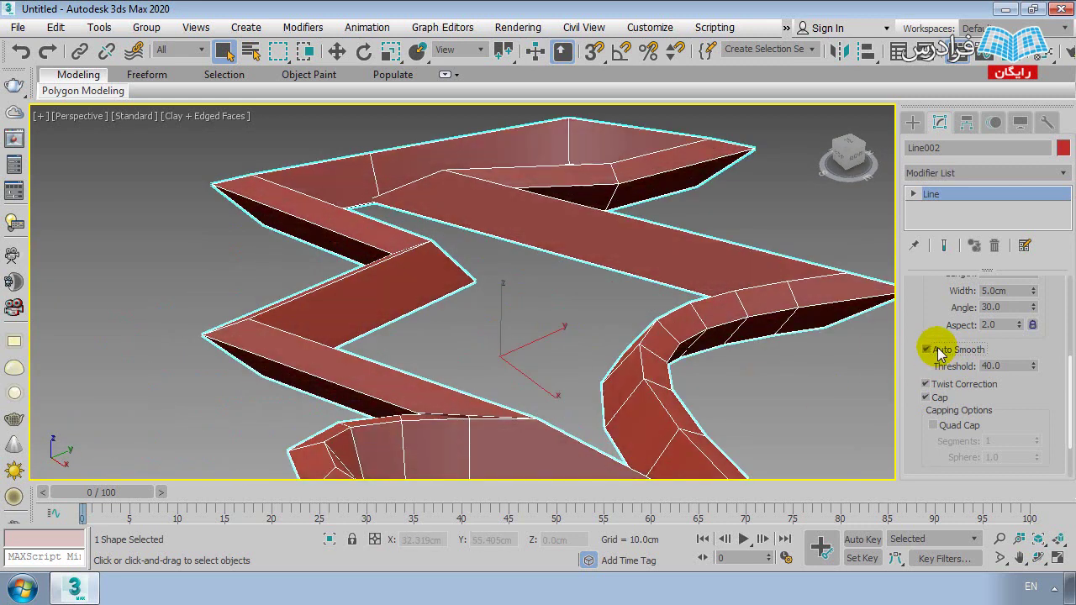
click(928, 349)
scroll(550, 243, up, 3)
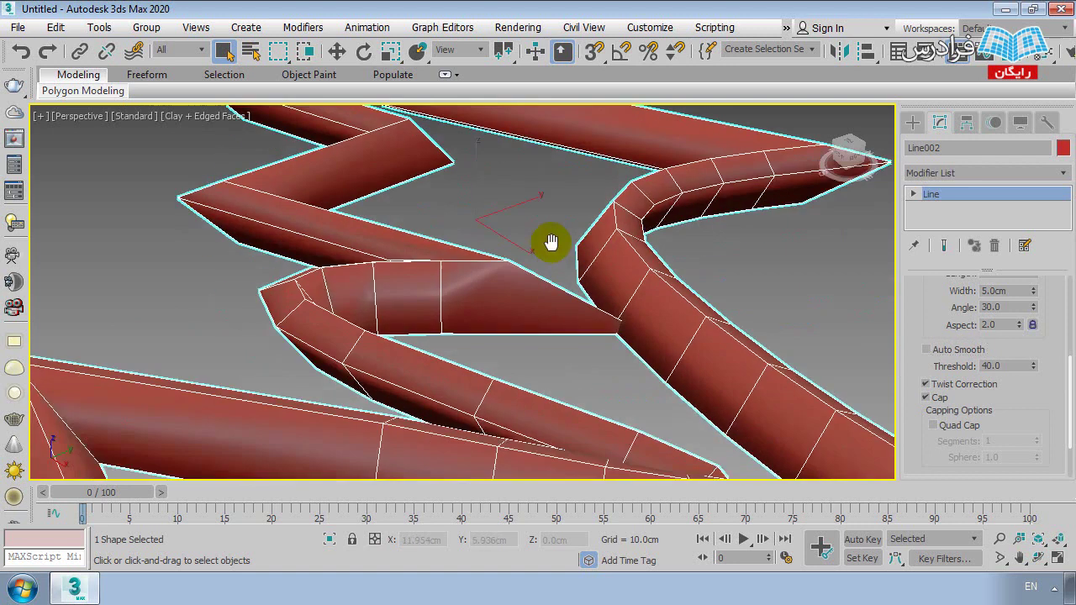
scroll(467, 266, up, 3)
scroll(518, 267, up, 2)
mouse_move(423, 282)
alt+middle_down()
mouse_move(432, 300)
mouse_move(474, 300)
mouse_move(479, 289)
mouse_move(504, 343)
mouse_move(478, 413)
alt+middle_up()
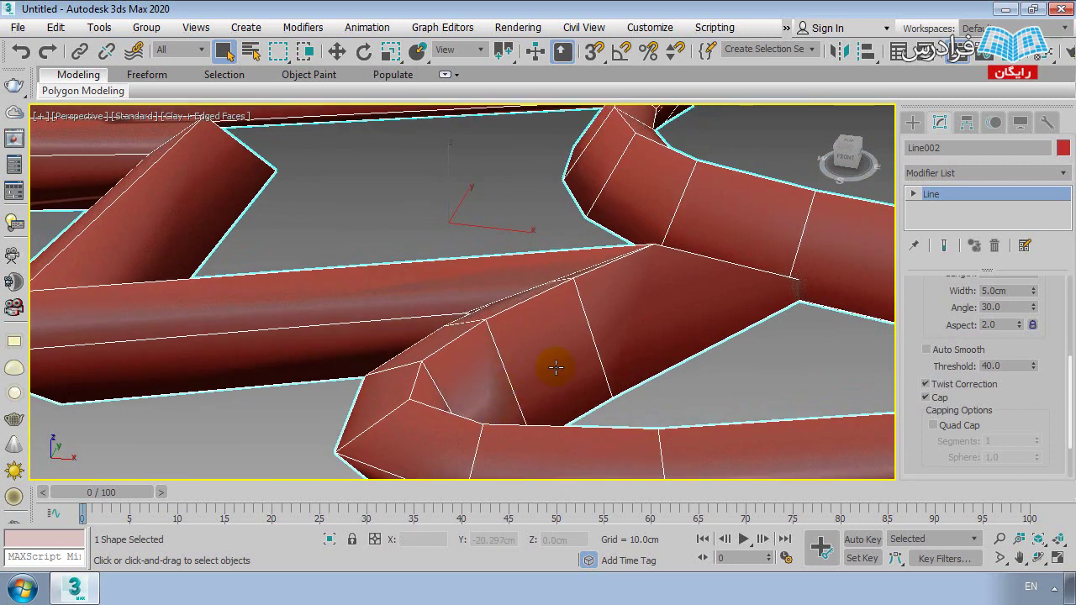
mouse_move(469, 311)
alt+middle_down()
mouse_move(389, 355)
mouse_move(364, 268)
alt+middle_up()
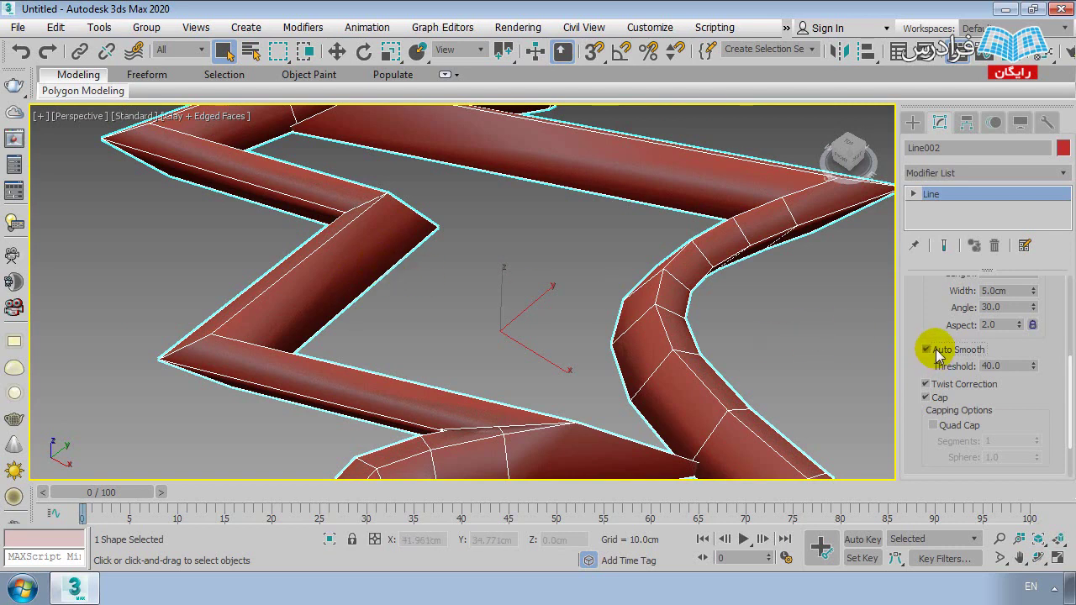
click(939, 351)
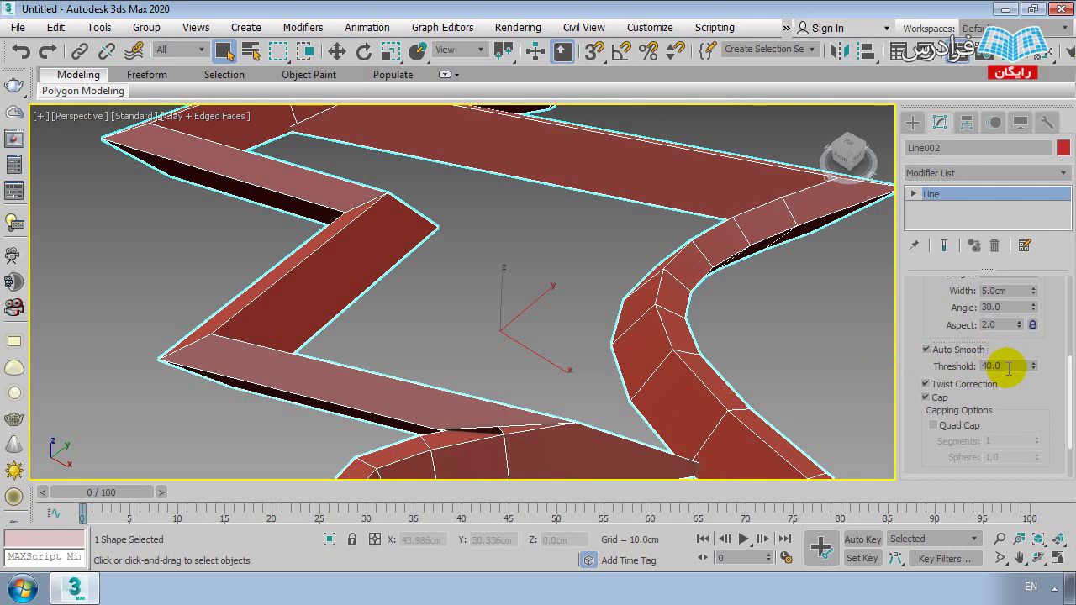
drag(1010, 366, 920, 360)
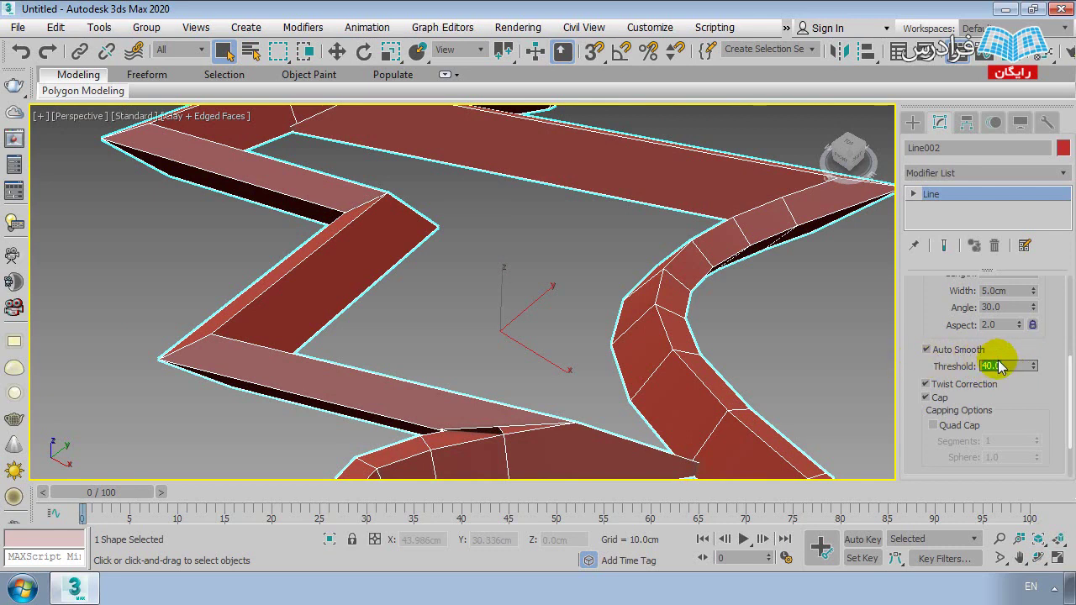
text(80)
key(Return)
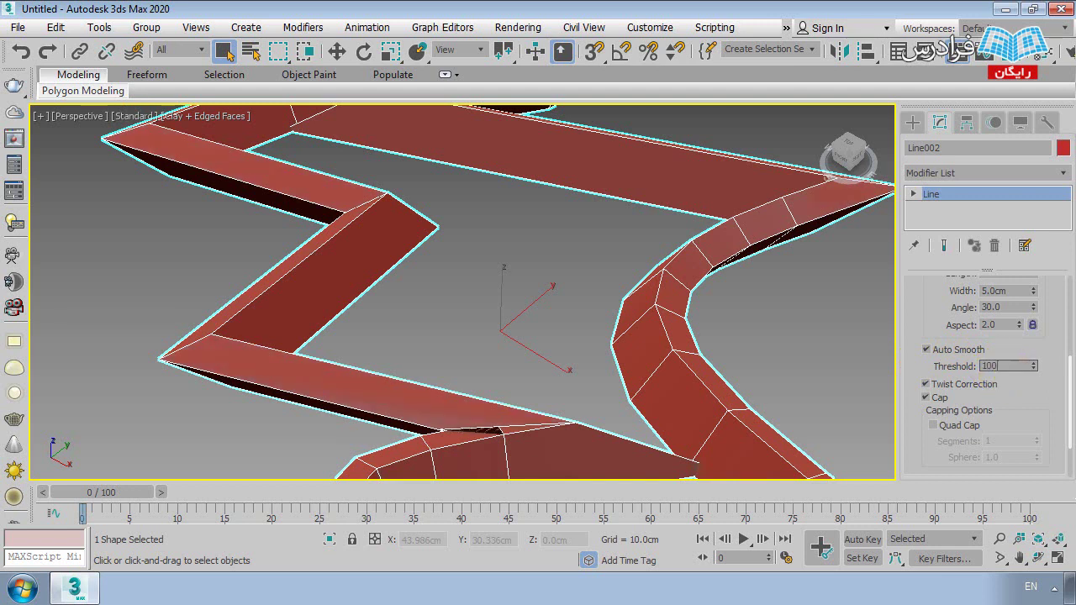
text(100)
key(Return)
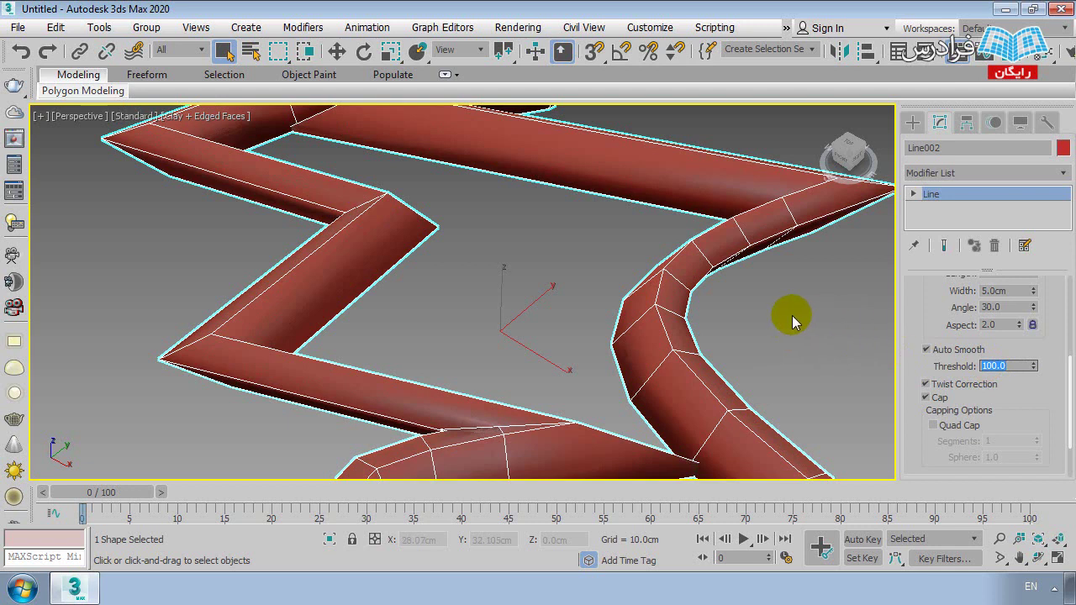
scroll(716, 401, down, 3)
scroll(623, 316, up, 6)
scroll(623, 316, down, 5)
scroll(589, 294, up, 2)
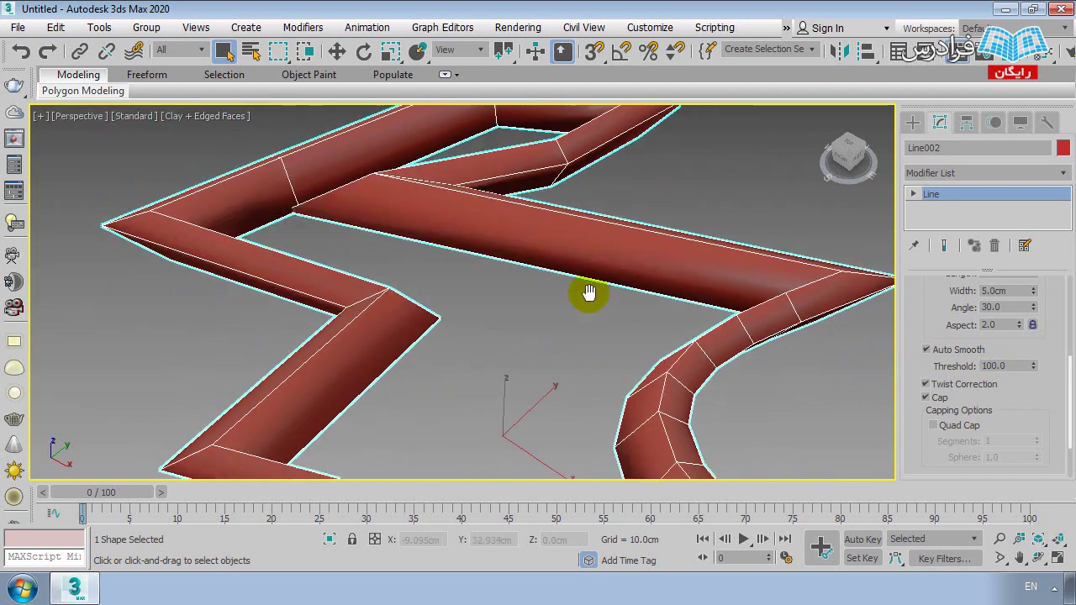
scroll(547, 344, down, 2)
scroll(547, 344, up, 3)
middle_drag(547, 343, 549, 296)
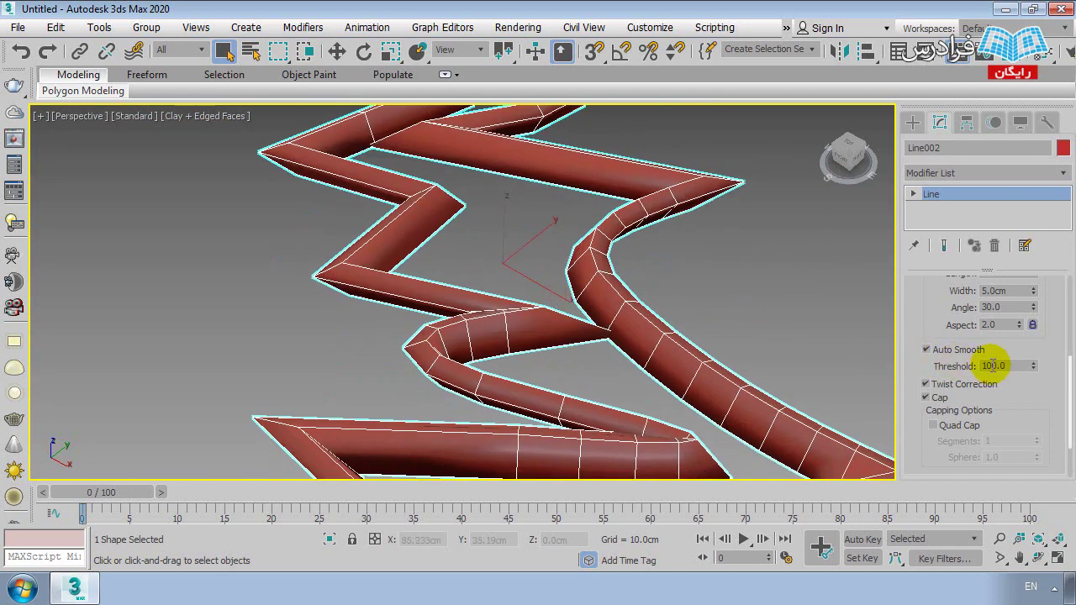
text(40)
key(Return)
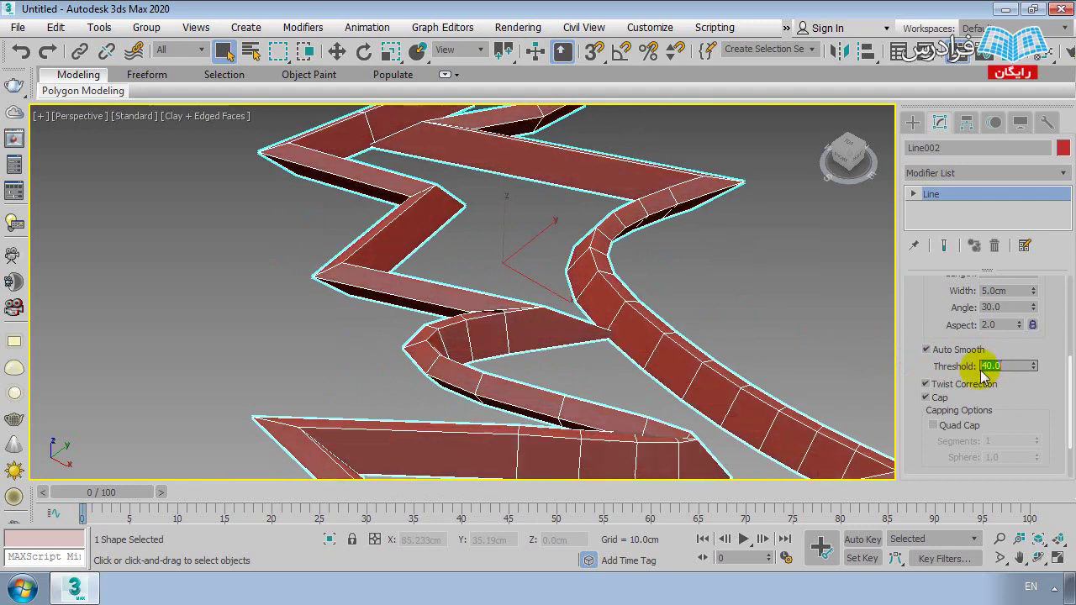
middle_drag(768, 312, 770, 357)
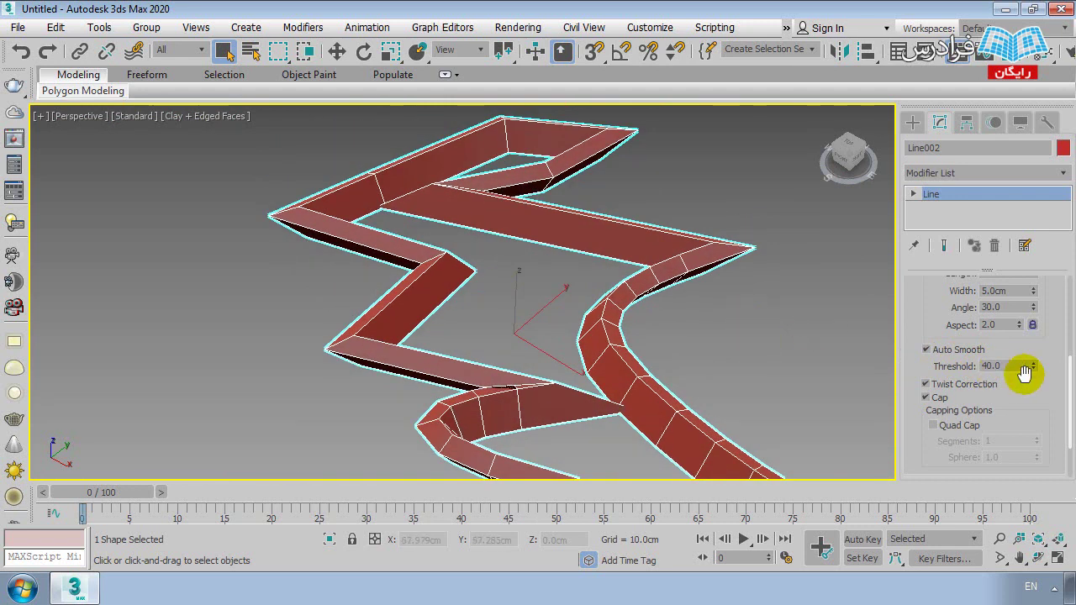
- Turn Twist Correction back on and bring up the Create panel's Splines object types
drag(916, 373, 907, 328)
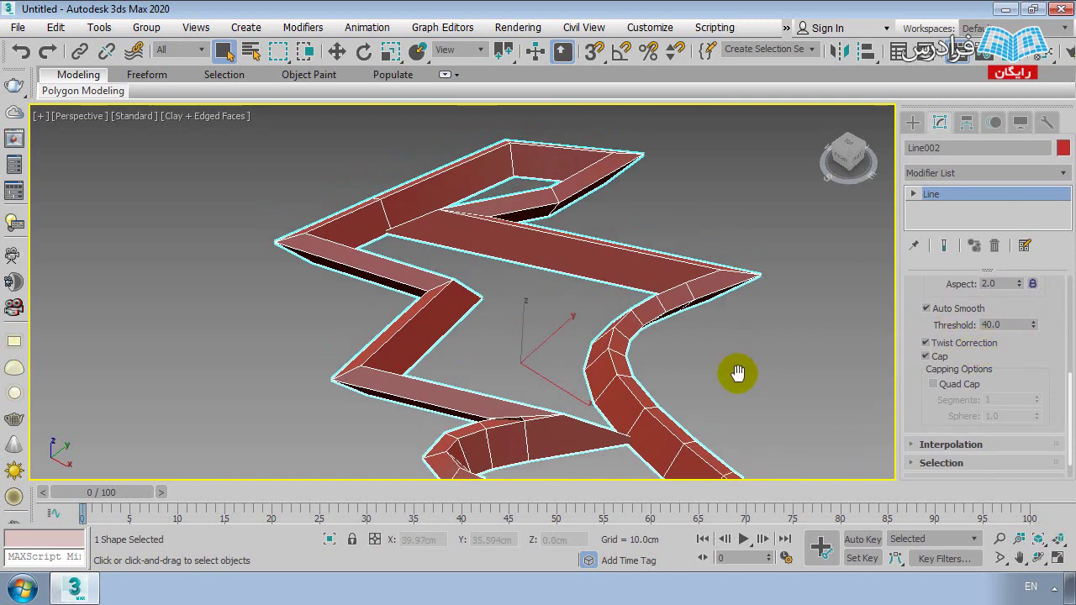
middle_drag(735, 372, 733, 410)
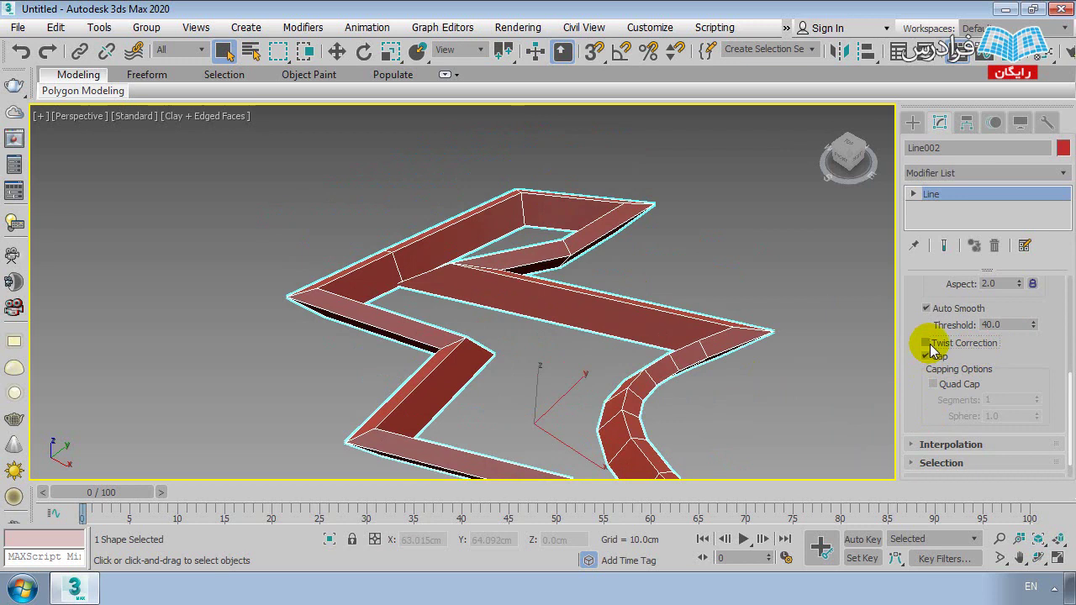
click(926, 343)
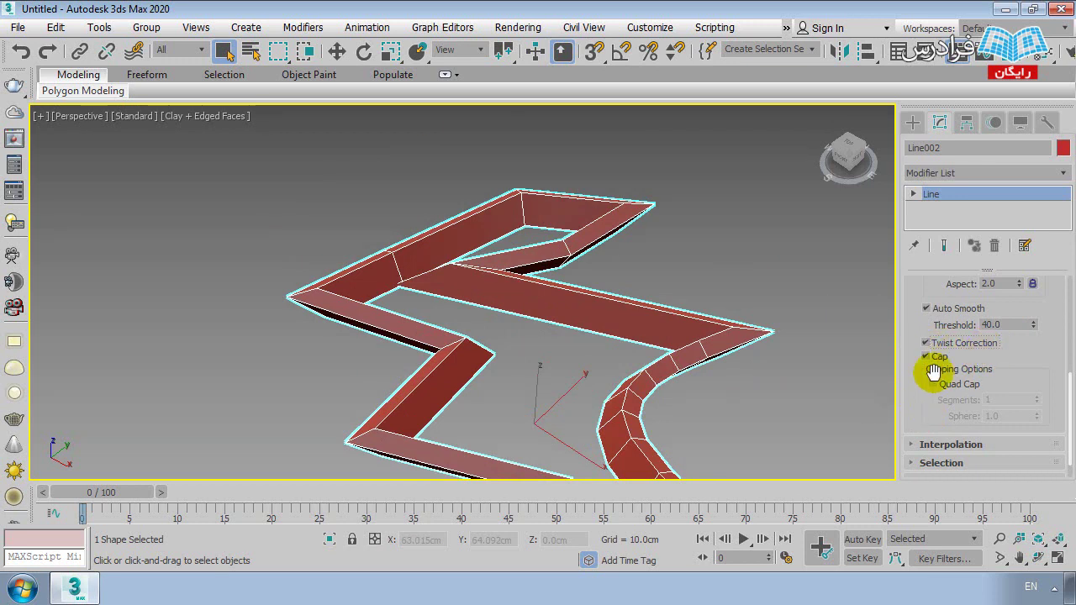
scroll(834, 363, down, 2)
scroll(761, 320, down, 2)
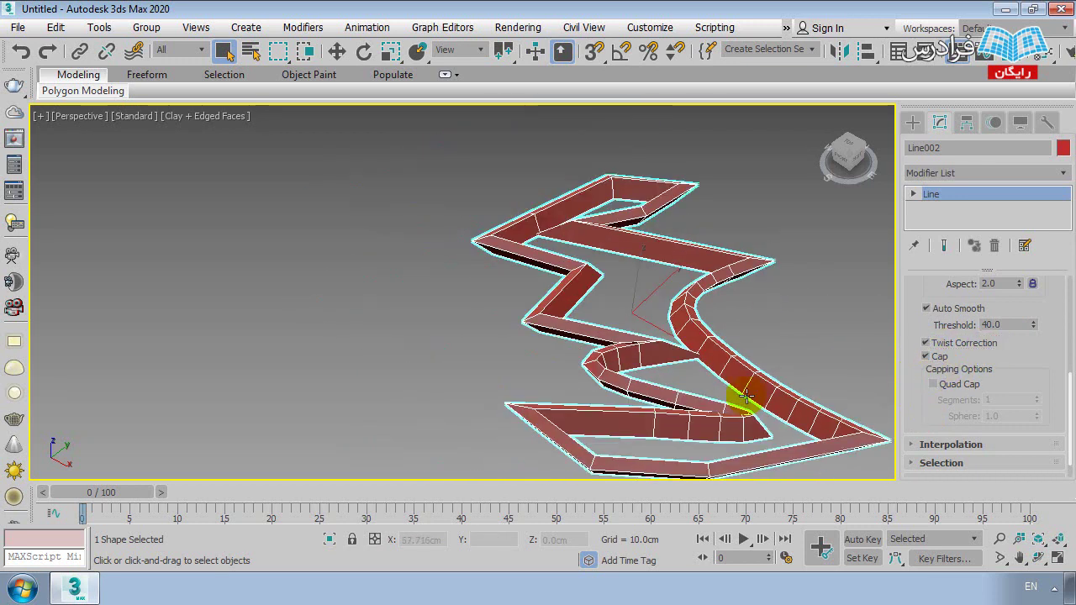
scroll(782, 386, down, 1)
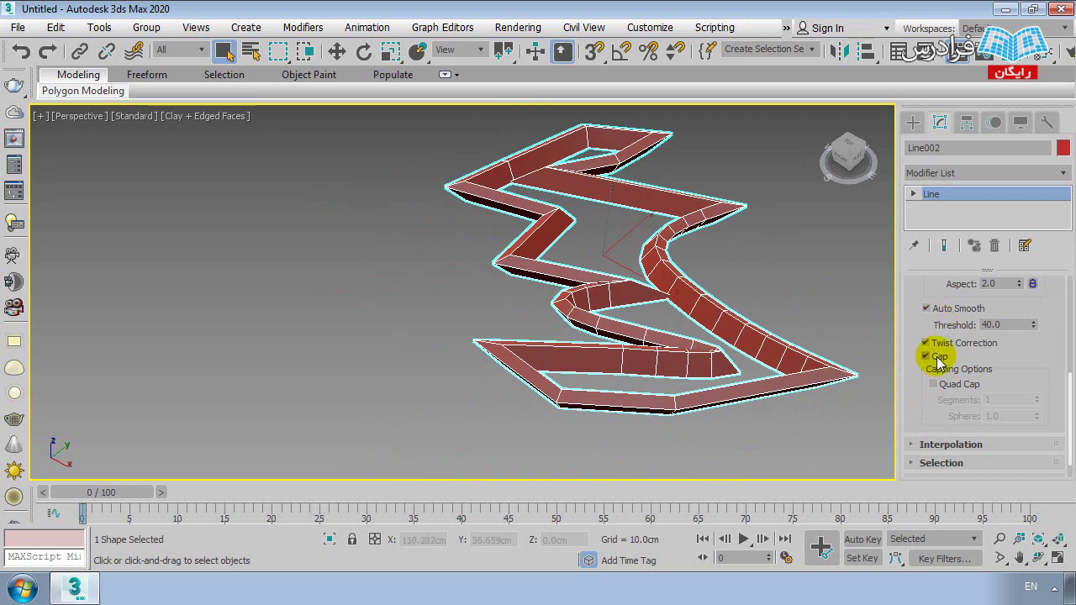
click(913, 122)
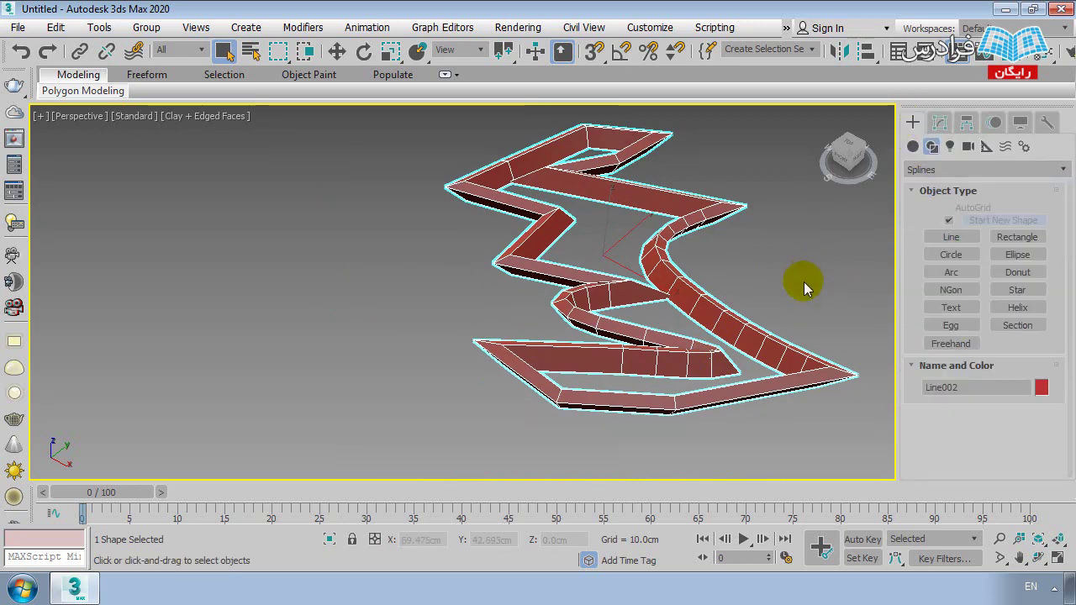
- Draw the four-corner strip Line003 to the right of the first shape
alt+middle_drag(804, 282, 704, 287)
scroll(703, 287, down, 3)
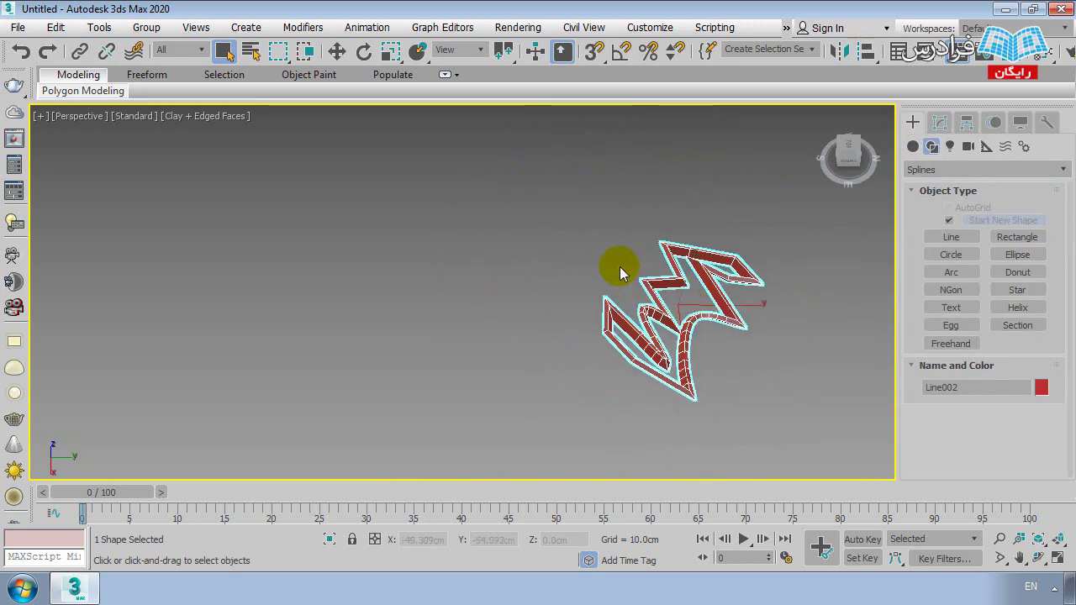
key(shift+z)
key(shift+z)
click(564, 336)
scroll(564, 336, down, 3)
click(951, 237)
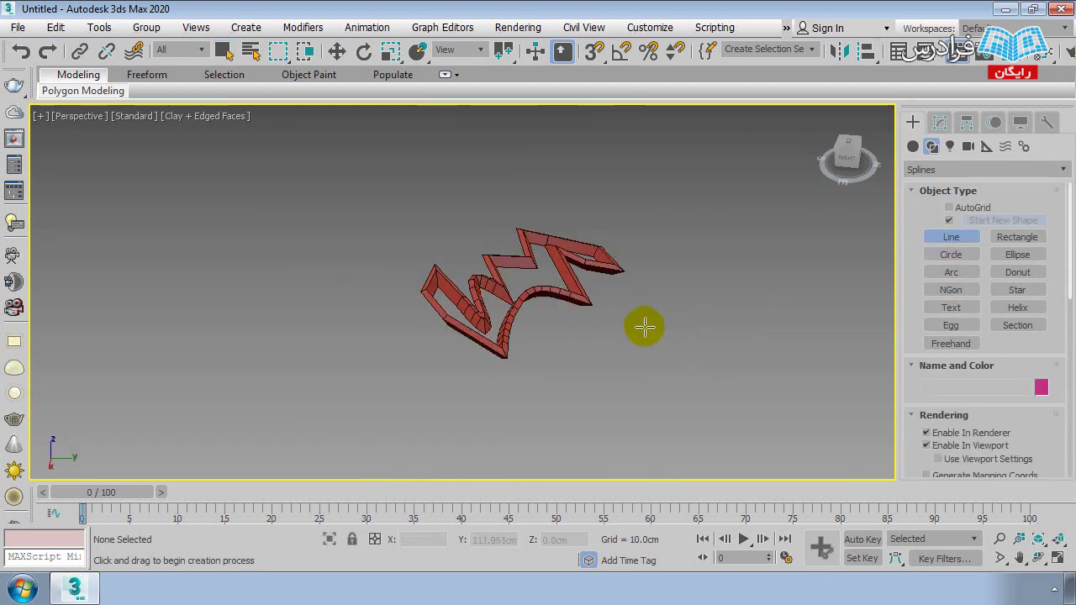
click(601, 360)
click(664, 298)
click(739, 337)
click(716, 412)
click(563, 427)
right_click(442, 406)
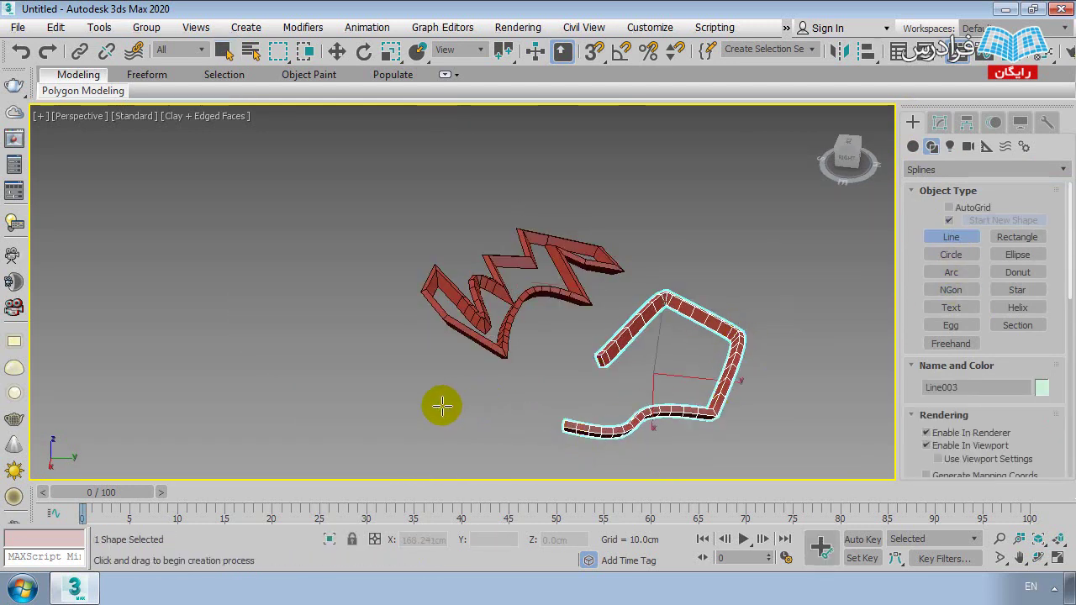
- Draw the curved strip Line004 on the left side
middle_drag(638, 351, 575, 337)
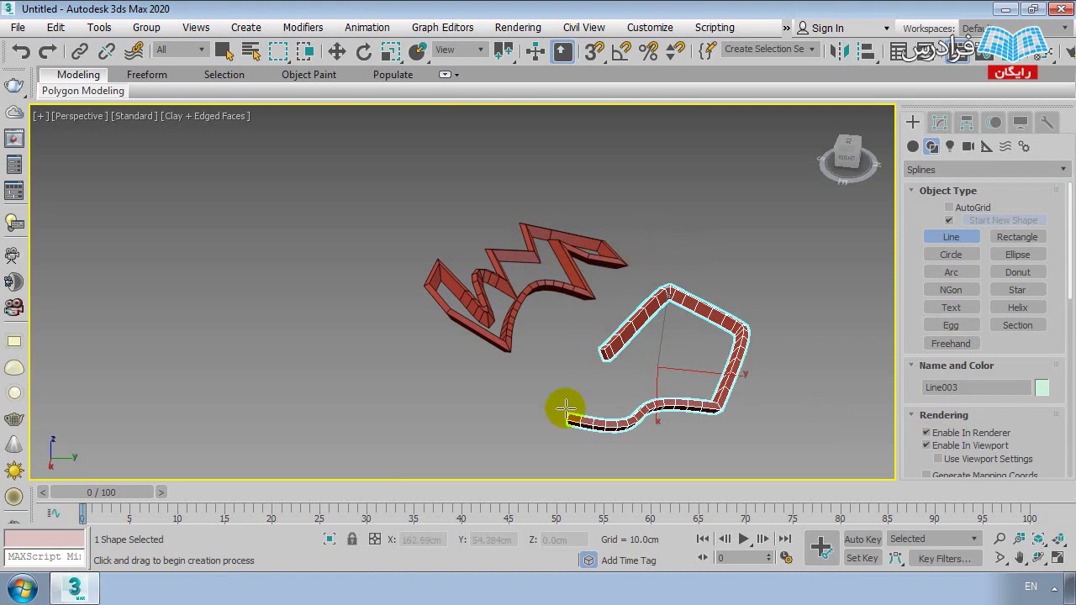
drag(466, 409, 370, 412)
click(204, 304)
click(252, 242)
click(454, 370)
click(498, 362)
right_click(524, 377)
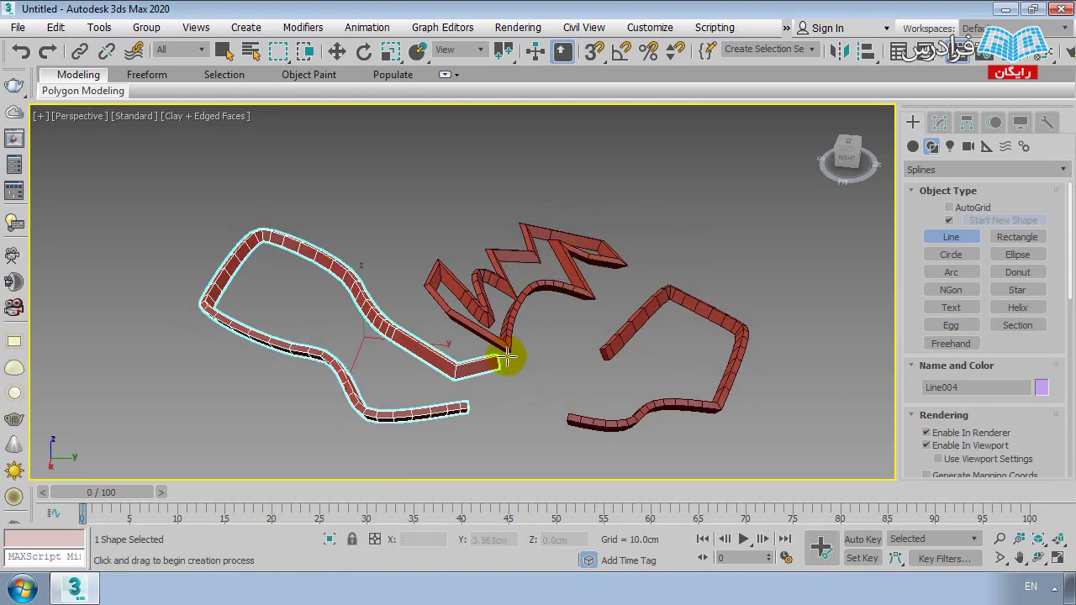
right_click(542, 406)
- Select Line003 and bring up its Rendering capping options in the Modify panel
click(600, 379)
scroll(604, 385, up, 3)
scroll(604, 374, up, 2)
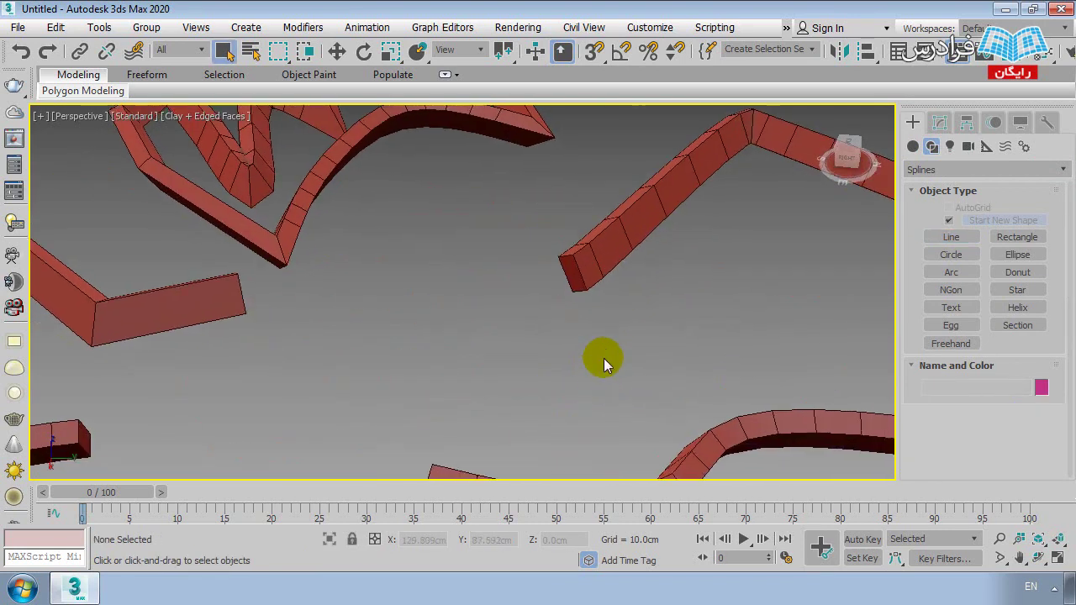
scroll(612, 328, down, 2)
click(672, 359)
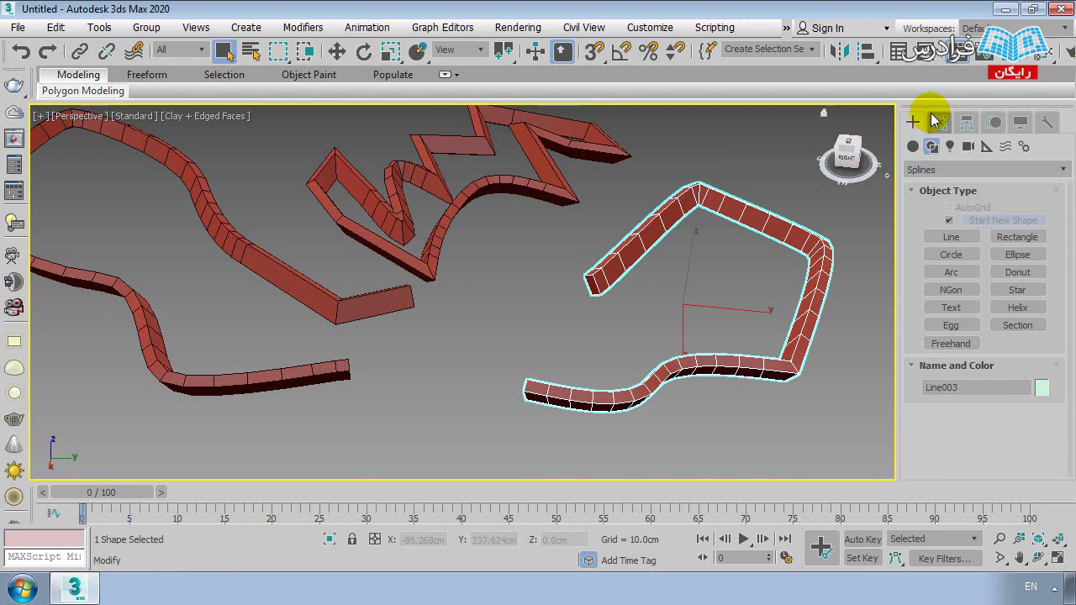
click(937, 123)
scroll(926, 454, up, 3)
drag(926, 478, 919, 360)
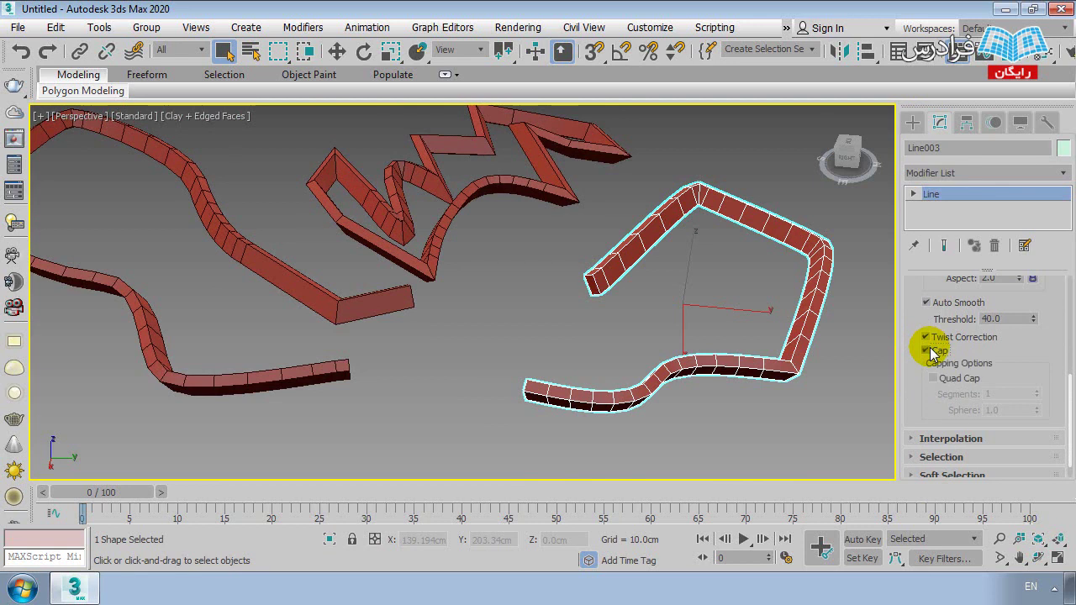
- Turn Line003's end caps off and on, inspecting the open ends from an orbited view
click(925, 349)
scroll(600, 312, up, 2)
scroll(600, 312, up, 4)
scroll(600, 312, up, 2)
mouse_move(704, 349)
alt+middle_down()
mouse_move(589, 312)
mouse_move(631, 348)
mouse_move(664, 312)
mouse_move(667, 283)
alt+middle_up()
click(939, 354)
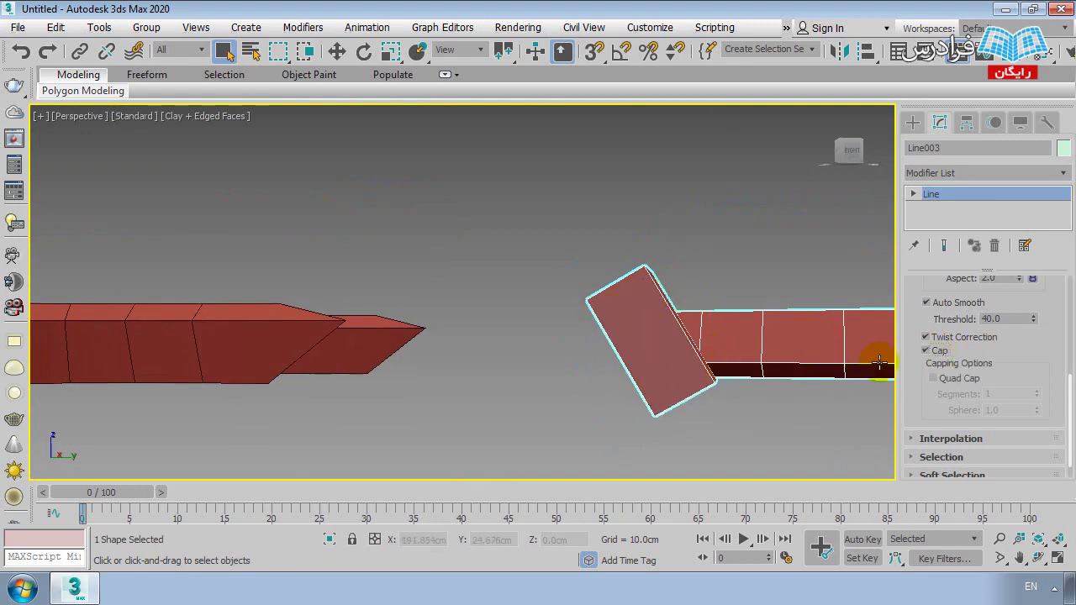
click(926, 348)
double_click(926, 348)
click(926, 348)
- Compare capped and uncapped ends from a slanted angle, leaving Quad Cap on
mouse_move(874, 353)
alt+middle_down()
mouse_move(754, 364)
mouse_move(612, 337)
mouse_move(746, 389)
alt+middle_up()
scroll(751, 364, down, 4)
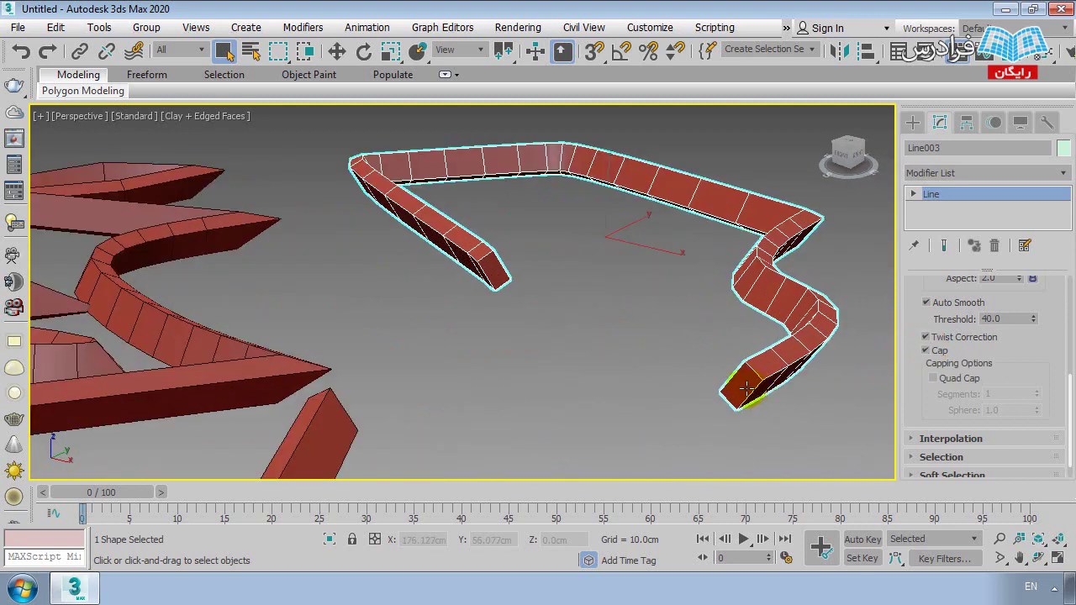
scroll(746, 389, up, 4)
click(927, 350)
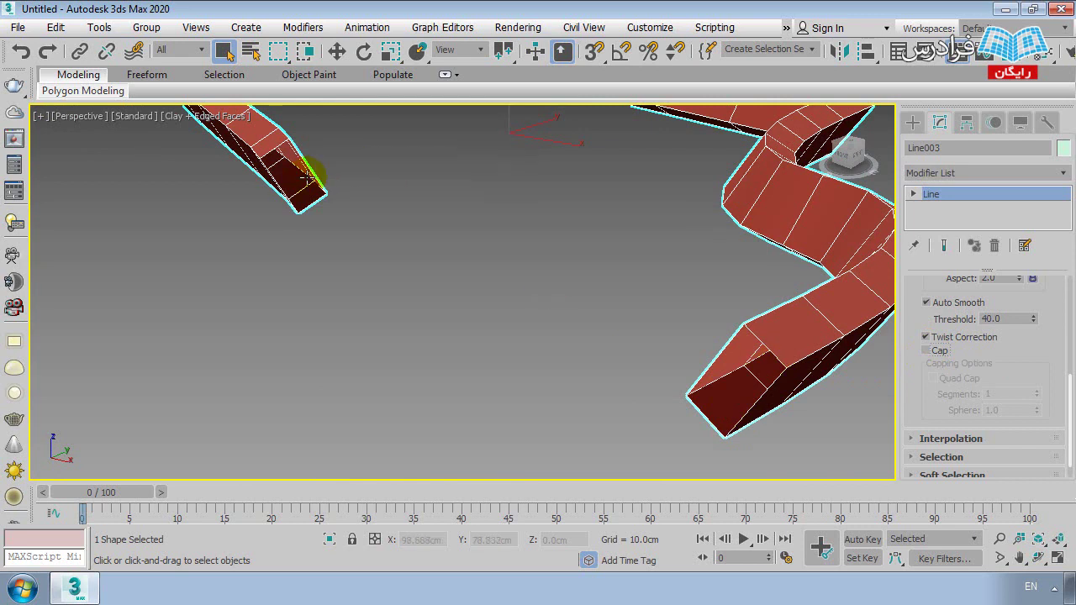
alt+middle_drag(308, 175, 384, 242)
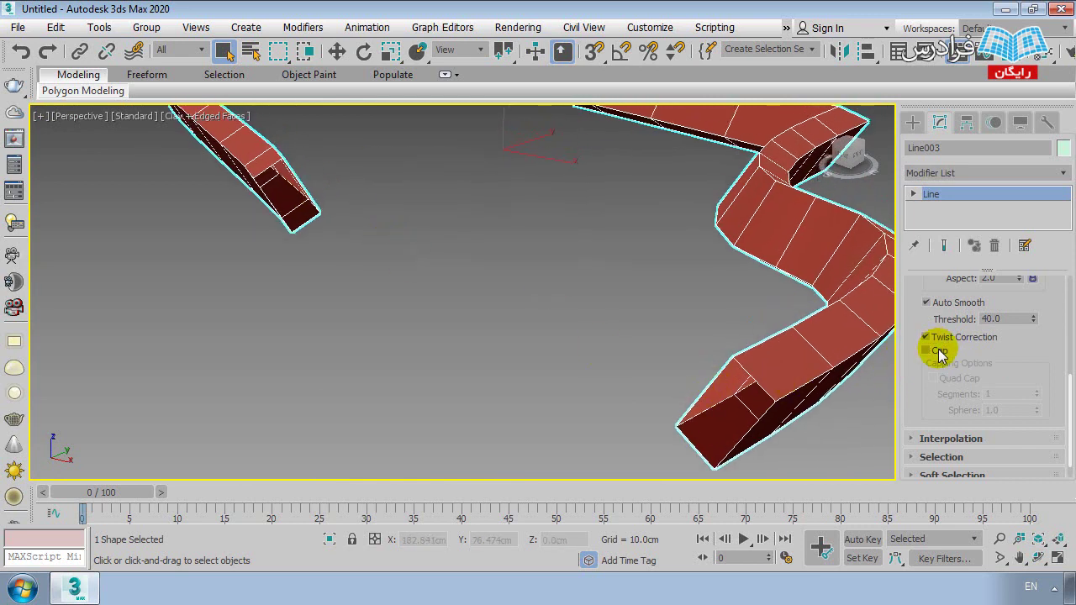
click(928, 350)
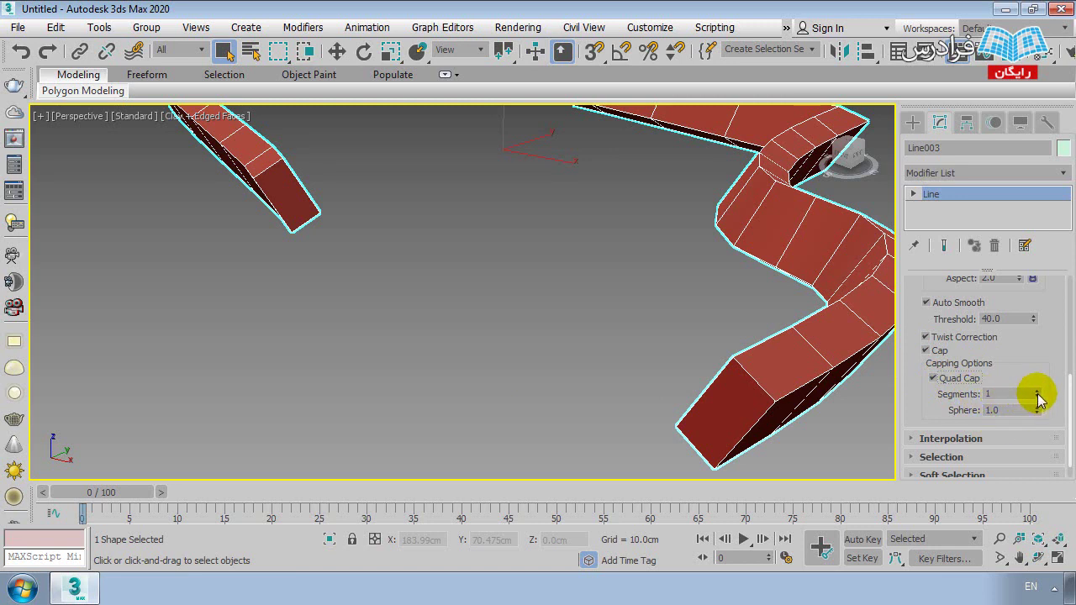
- Step the Quad Cap segments up and down between 2 and 5, ending at 9
click(1037, 392)
click(1037, 392)
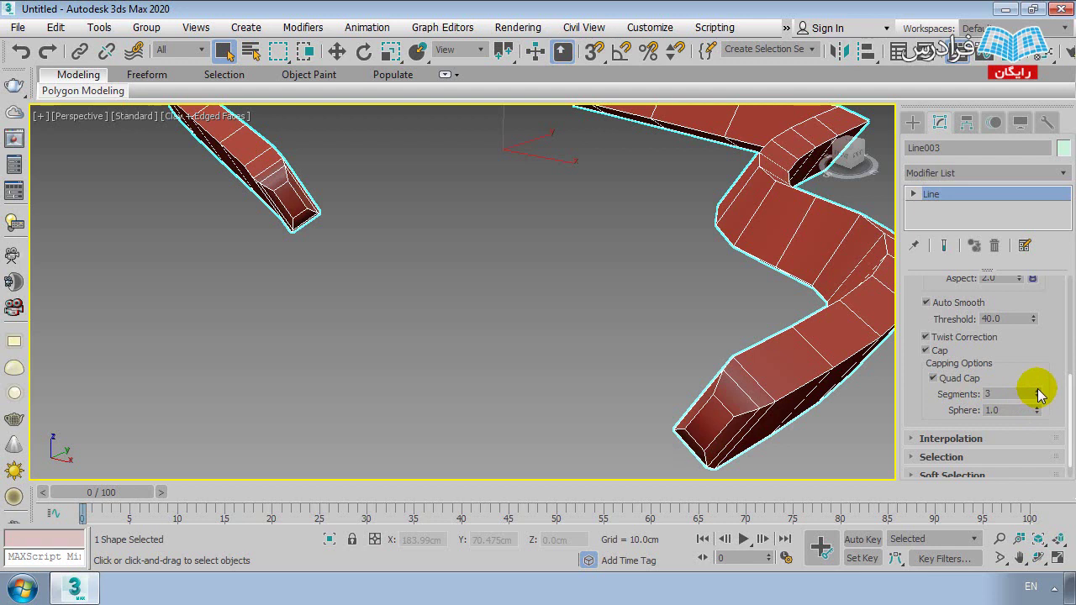
click(1038, 391)
click(1037, 398)
click(1037, 398)
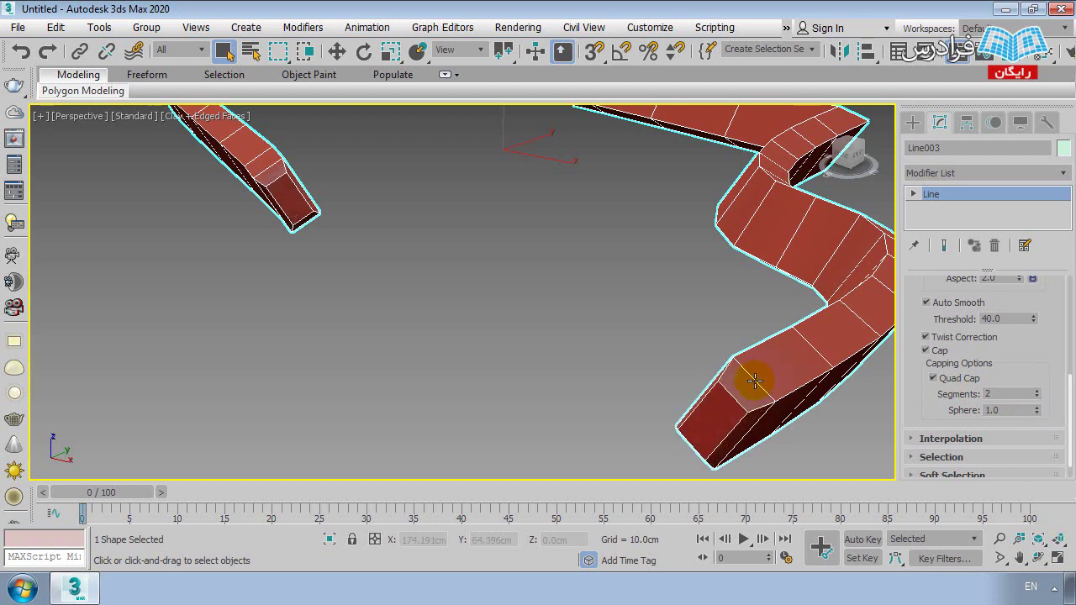
scroll(687, 331, up, 3)
scroll(681, 318, up, 2)
click(1037, 391)
click(1037, 391)
click(1037, 392)
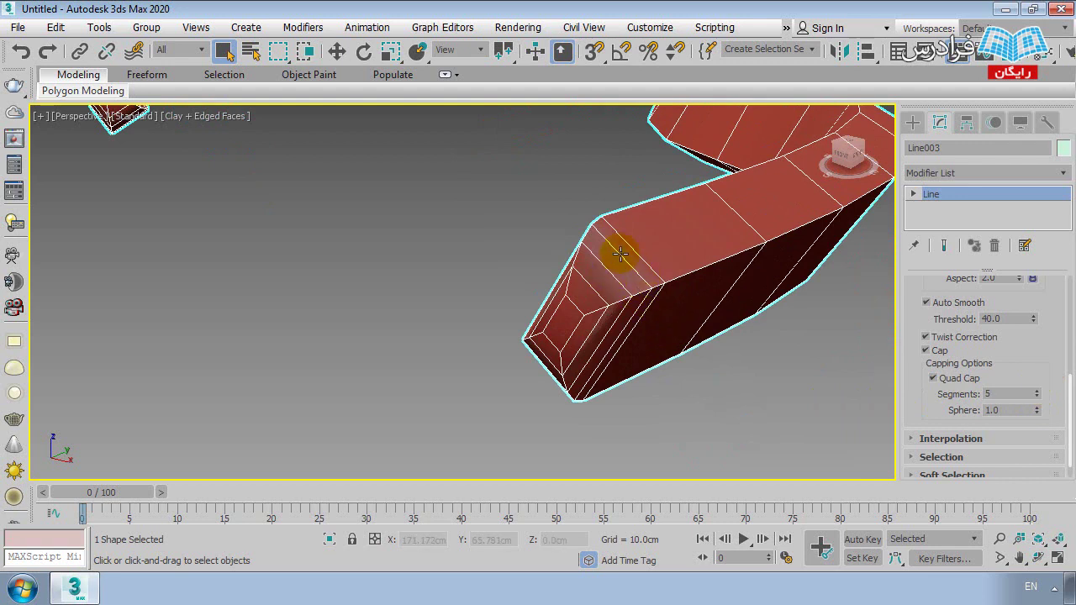
click(1037, 391)
click(1037, 391)
click(1037, 392)
- Lower the cap Sphere value, then raise cap segments to 11
scroll(644, 311, down, 2)
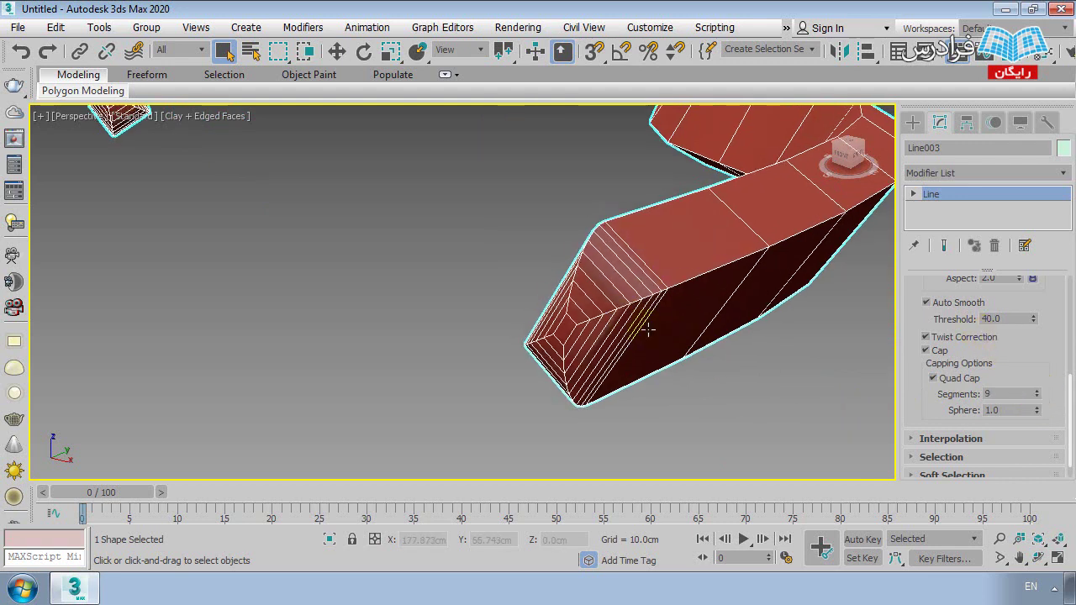
middle_drag(644, 312, 596, 300)
scroll(487, 300, down, 3)
scroll(463, 300, up, 1)
scroll(420, 304, up, 1)
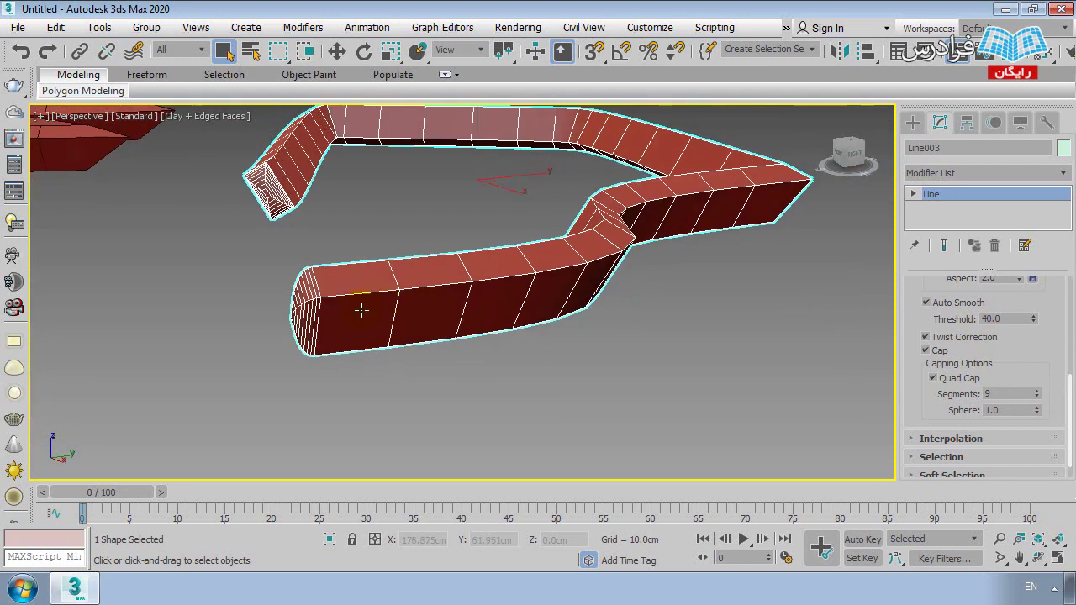
scroll(361, 308, up, 2)
scroll(365, 309, up, 1)
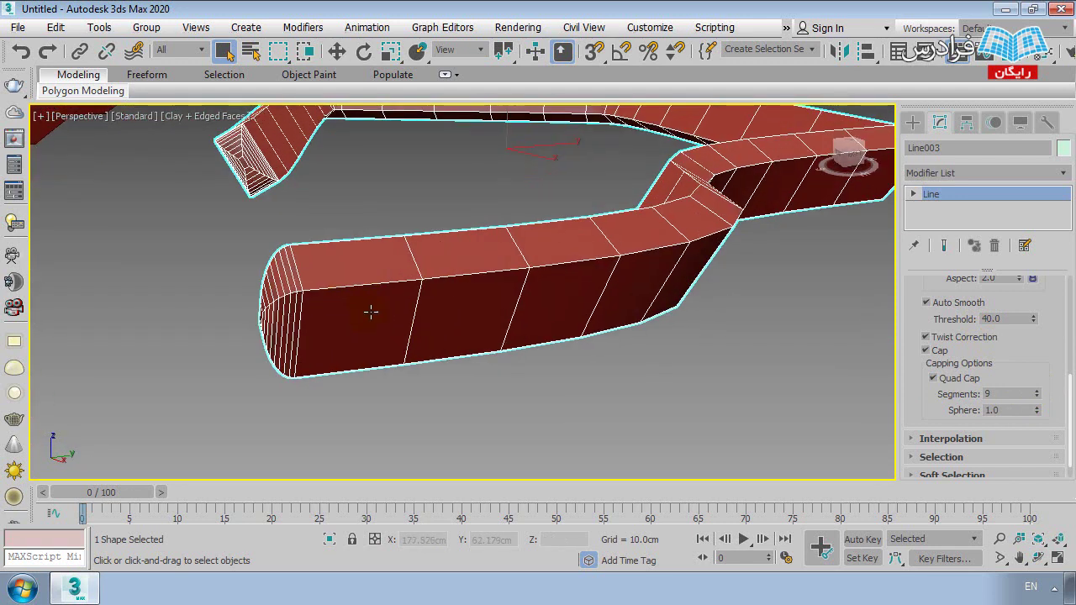
click(992, 409)
mouse_move(1040, 410)
mouse_down()
mouse_move(1015, 418)
mouse_move(1011, 338)
mouse_move(1006, 543)
mouse_move(980, 438)
mouse_move(980, 526)
mouse_up()
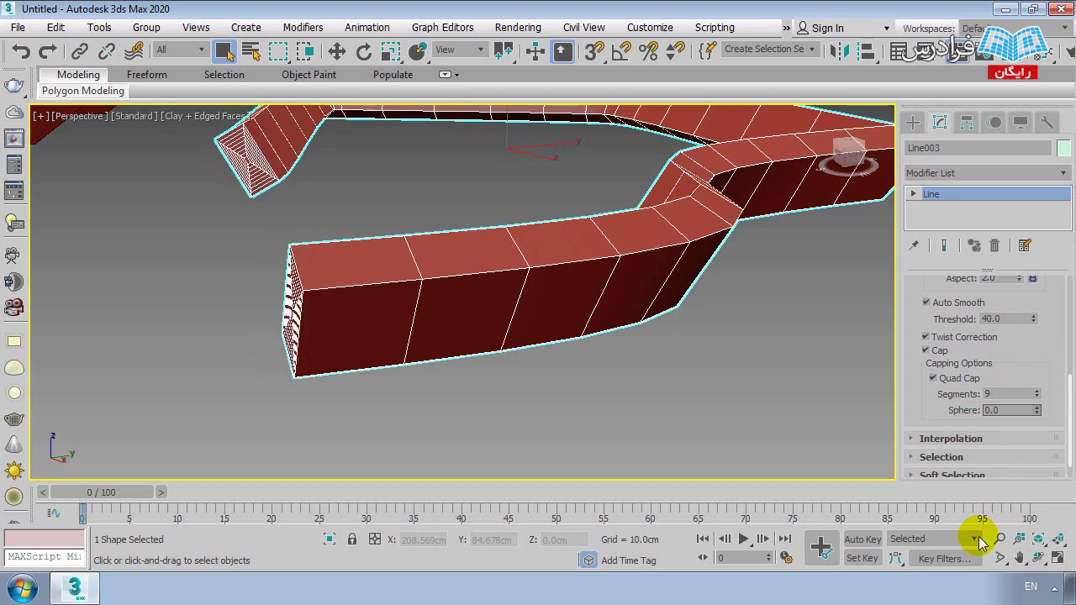
drag(1038, 395, 1038, 390)
- View the end cap face-on and restore the Sphere value to 1.0
mouse_move(427, 327)
alt+middle_down()
mouse_move(797, 337)
mouse_move(714, 312)
alt+middle_up()
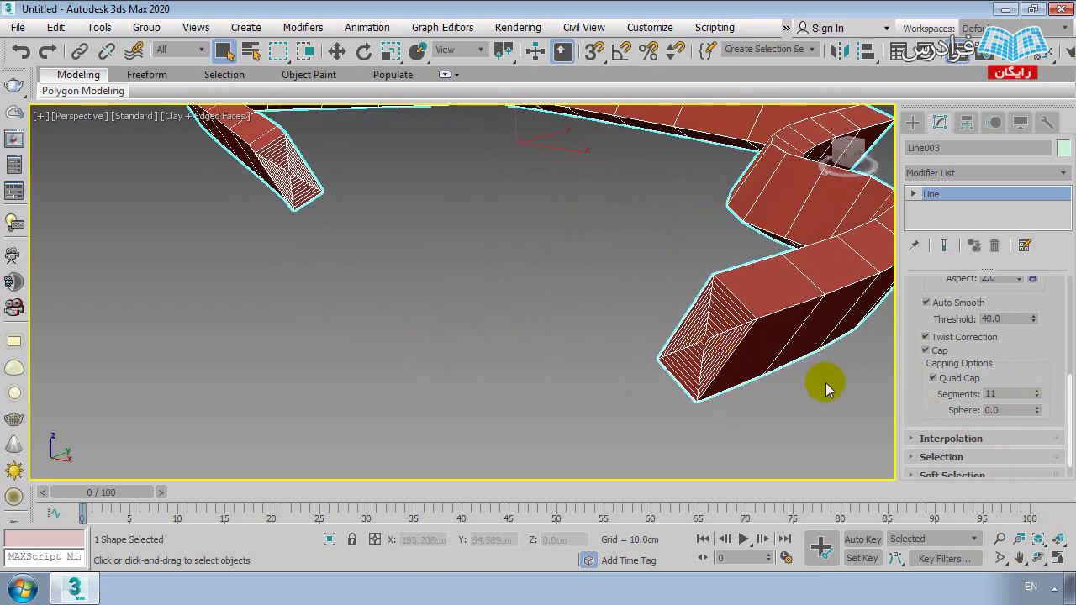
scroll(713, 361, up, 5)
scroll(649, 357, down, 2)
scroll(648, 357, down, 5)
scroll(377, 293, up, 2)
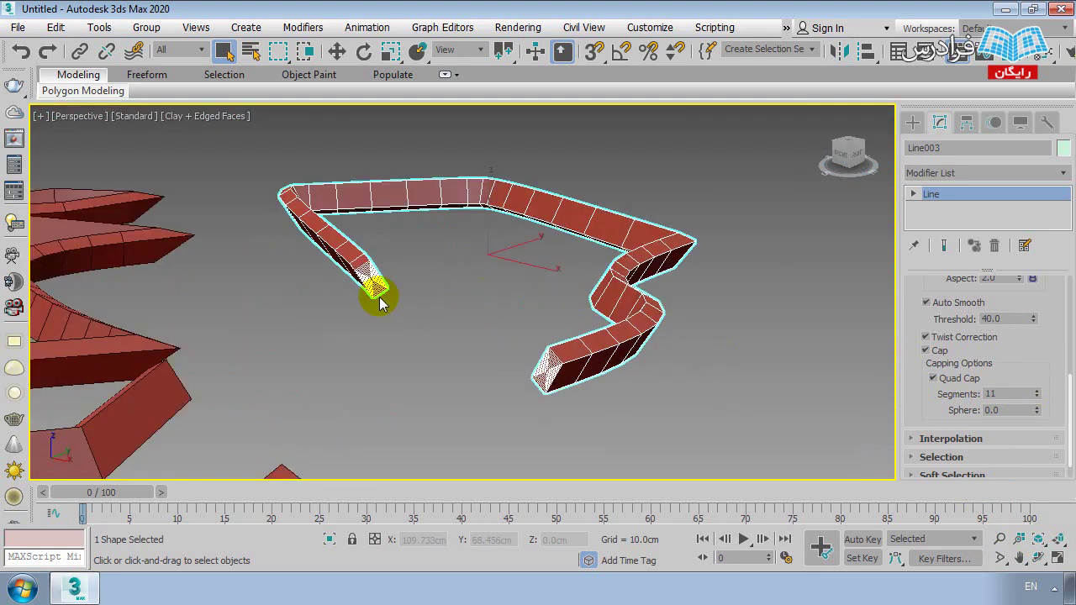
scroll(378, 294, up, 5)
middle_drag(360, 276, 384, 284)
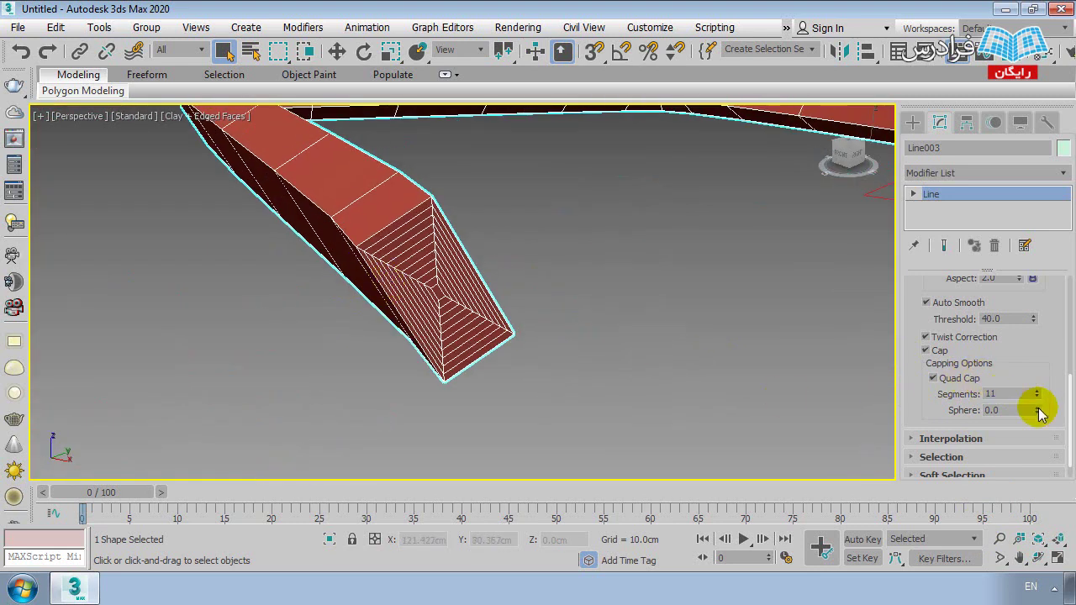
drag(1039, 411, 1009, 312)
scroll(577, 276, down, 4)
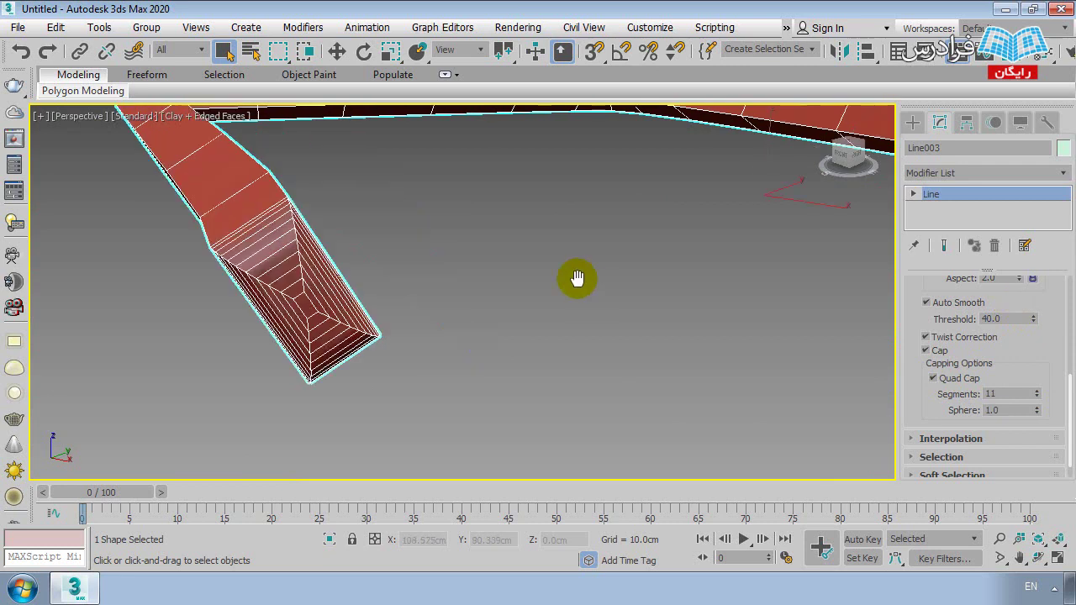
scroll(542, 290, down, 4)
scroll(576, 312, up, 2)
scroll(507, 334, up, 4)
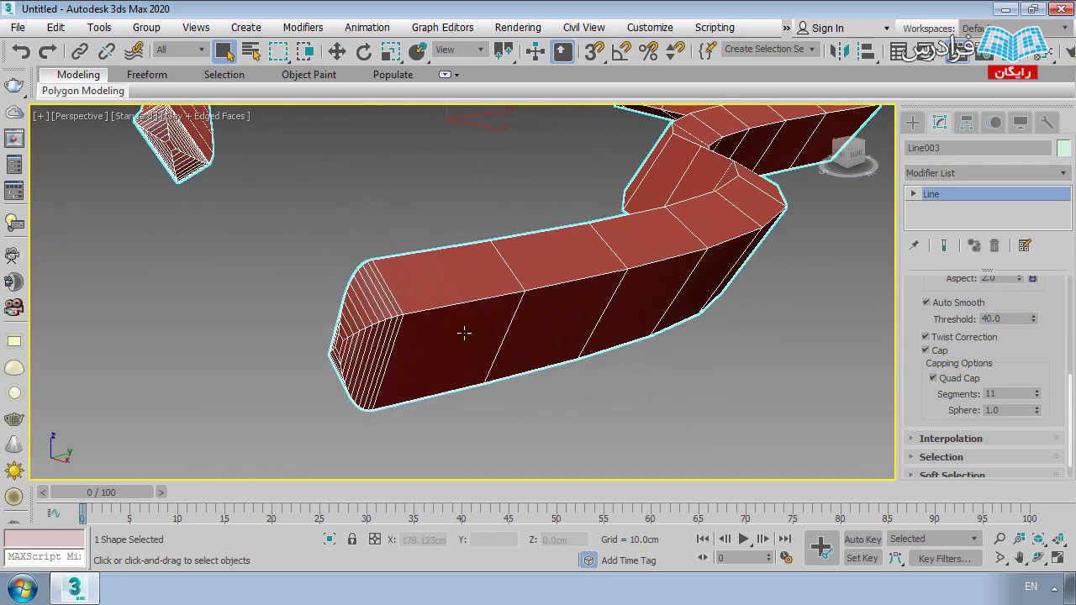
scroll(345, 340, up, 2)
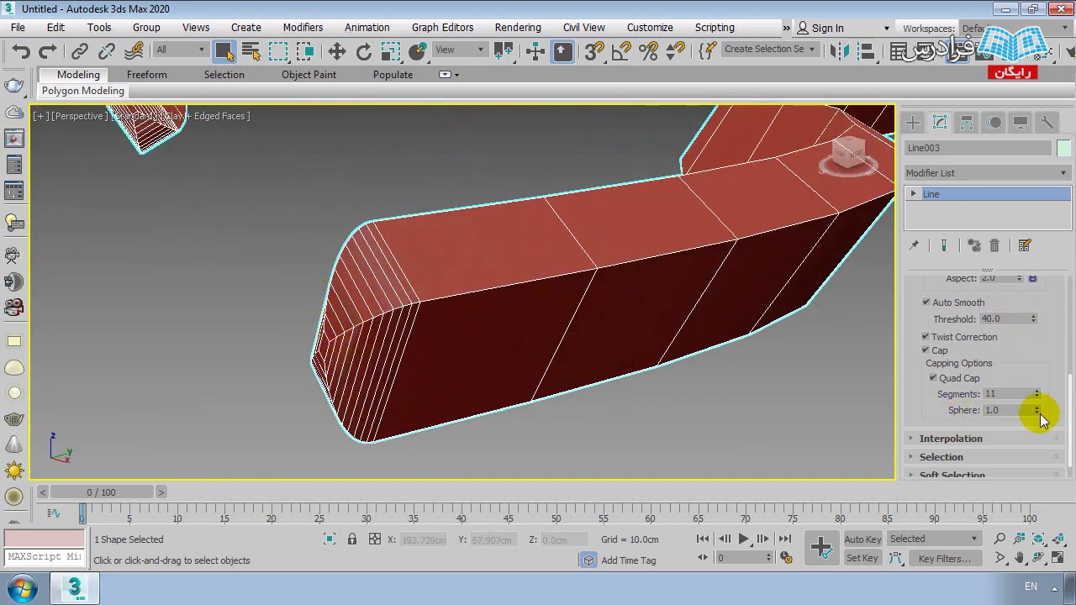
- Raise Line003's Quad Cap Segments to 20, keeping Sphere at 1.0
mouse_move(1039, 416)
mouse_down()
mouse_move(1021, 510)
mouse_move(1008, 457)
mouse_move(1018, 521)
mouse_move(1012, 379)
mouse_up()
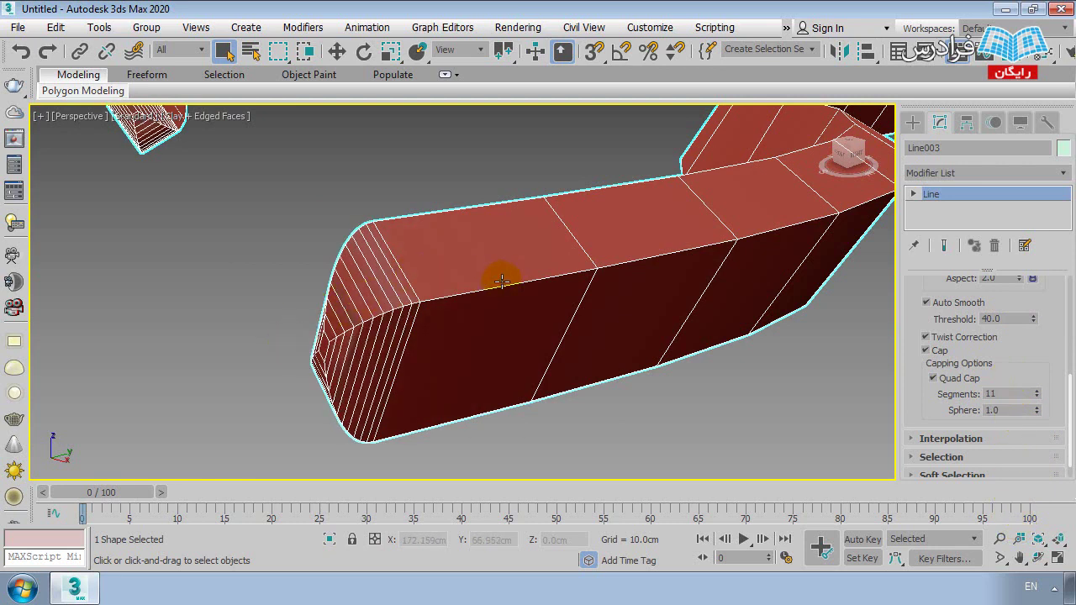
double_click(1002, 392)
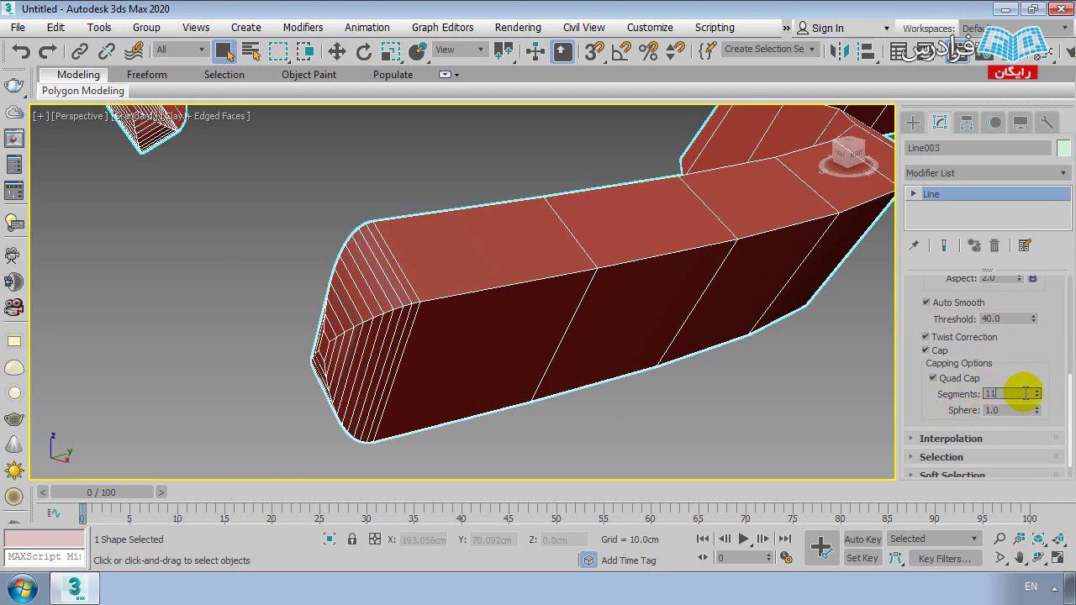
text(12)
drag(1036, 395, 1039, 396)
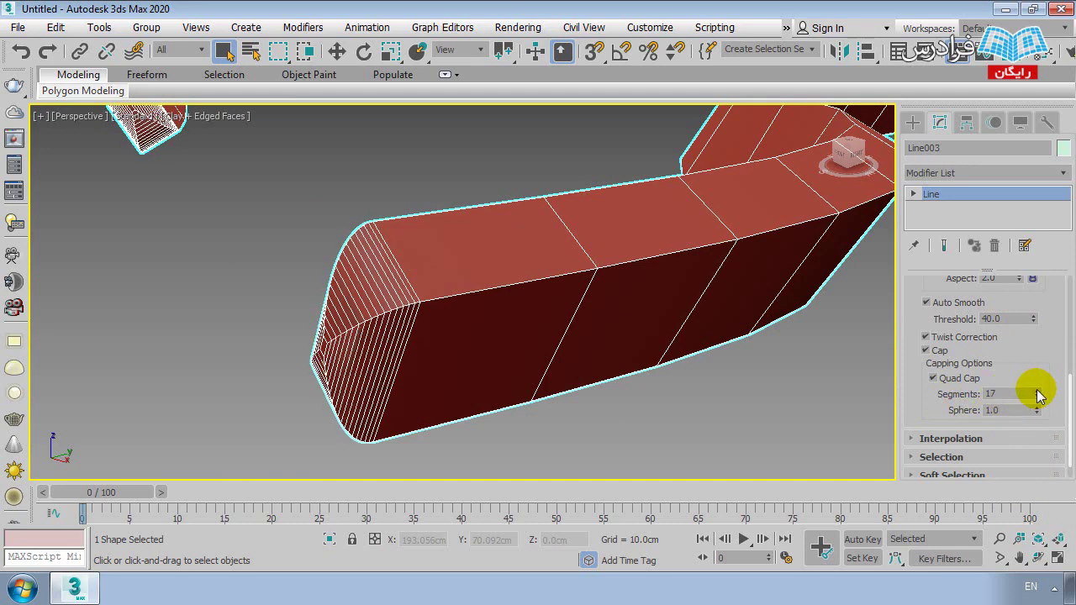
drag(924, 404, 919, 393)
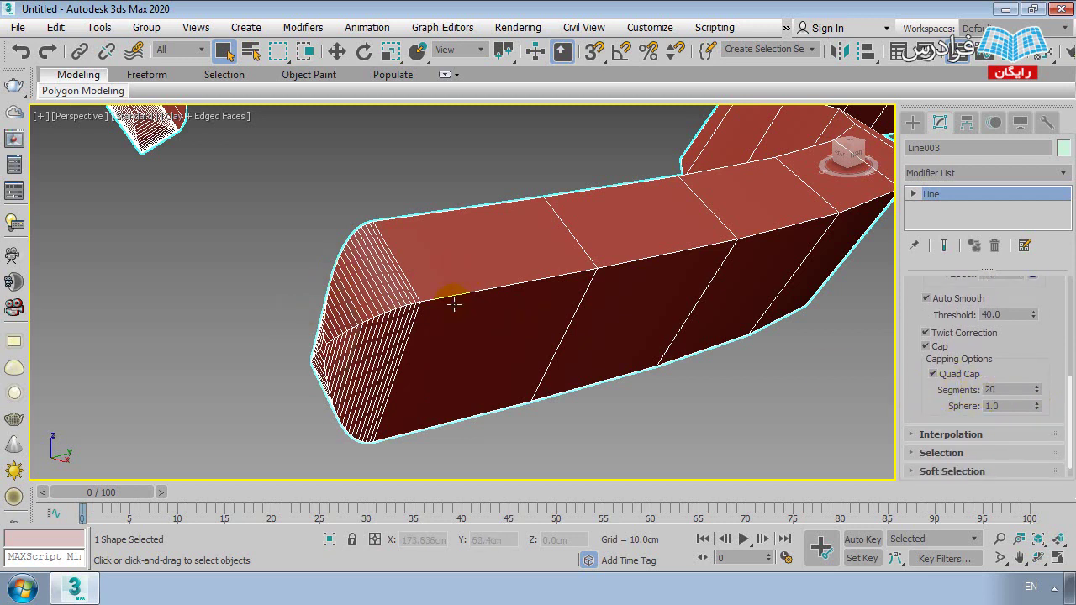
drag(920, 392, 919, 427)
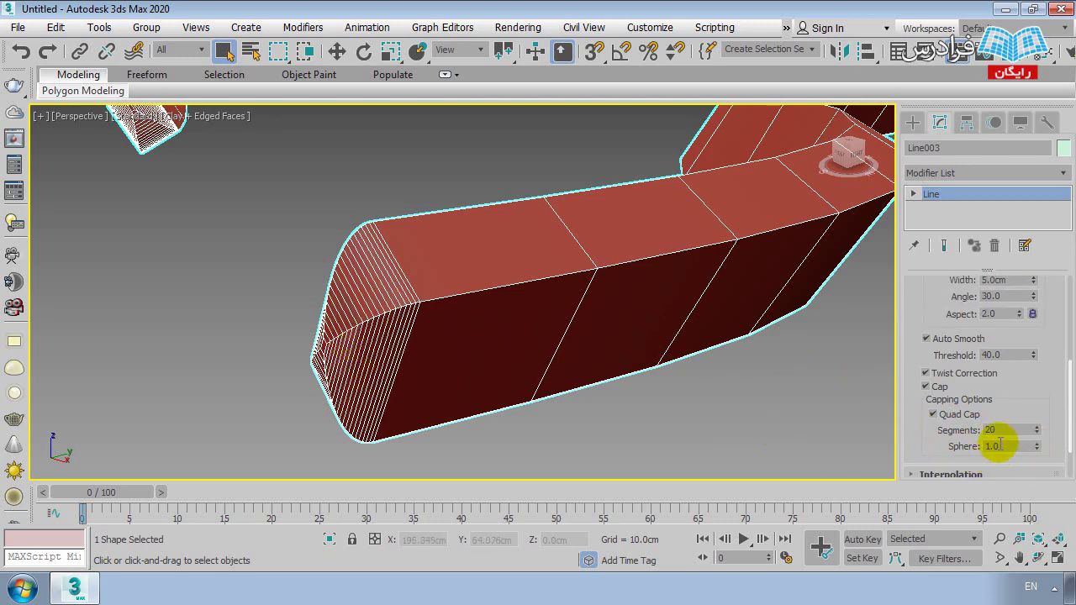
scroll(925, 432, up, 1)
scroll(963, 385, up, 1)
scroll(963, 387, up, 5)
scroll(956, 387, up, 5)
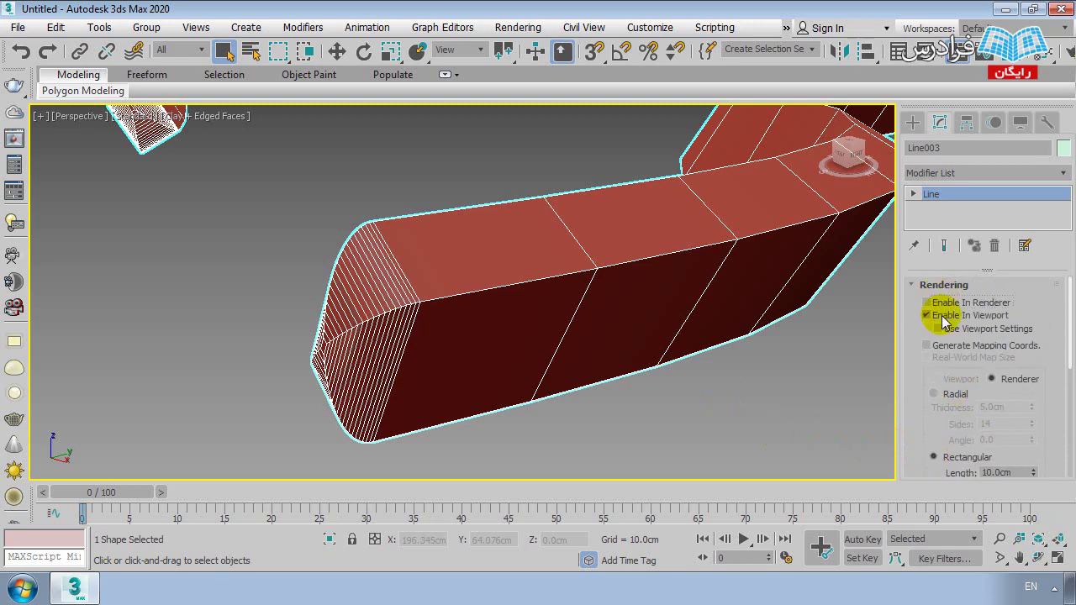
- Turn off Line003's viewport rendering, show its Interpolation settings, then return to Create > Shapes > Splines
click(942, 318)
scroll(673, 345, down, 4)
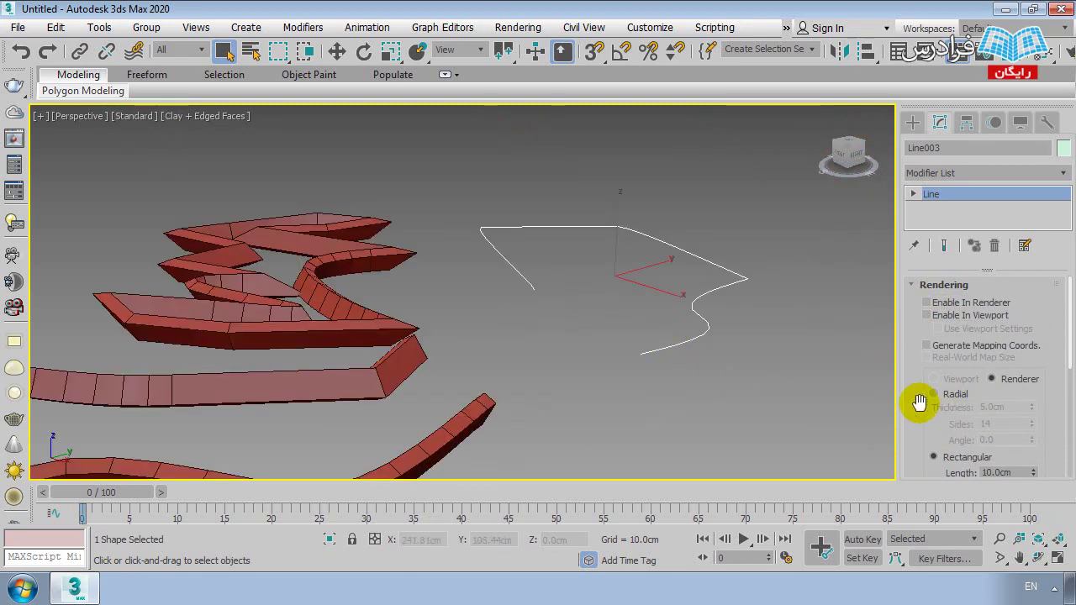
mouse_move(920, 403)
mouse_down()
mouse_move(903, 283)
mouse_move(927, 427)
mouse_up()
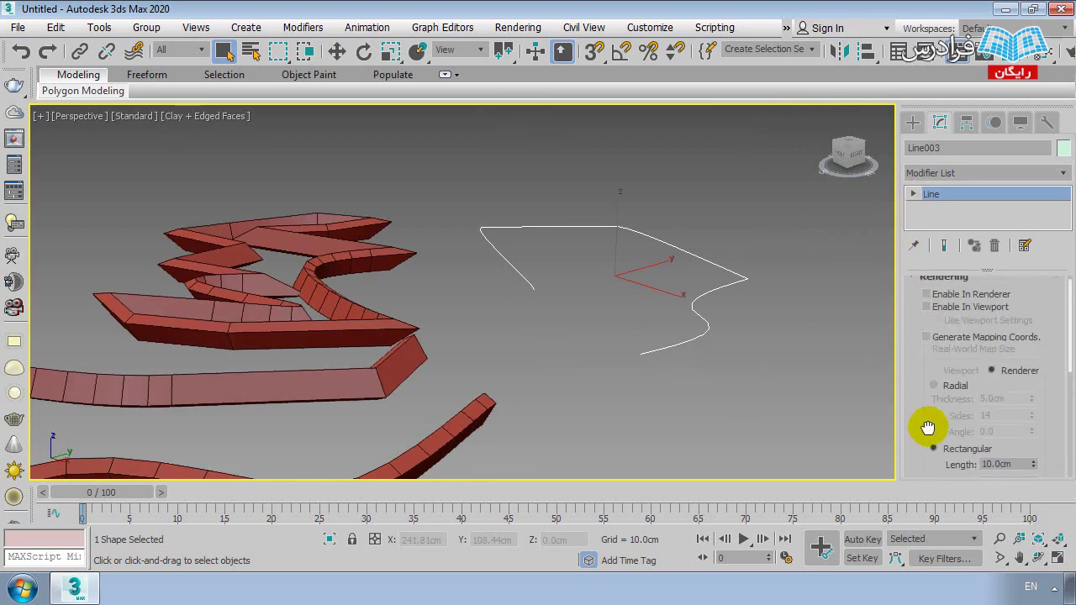
click(915, 284)
click(913, 303)
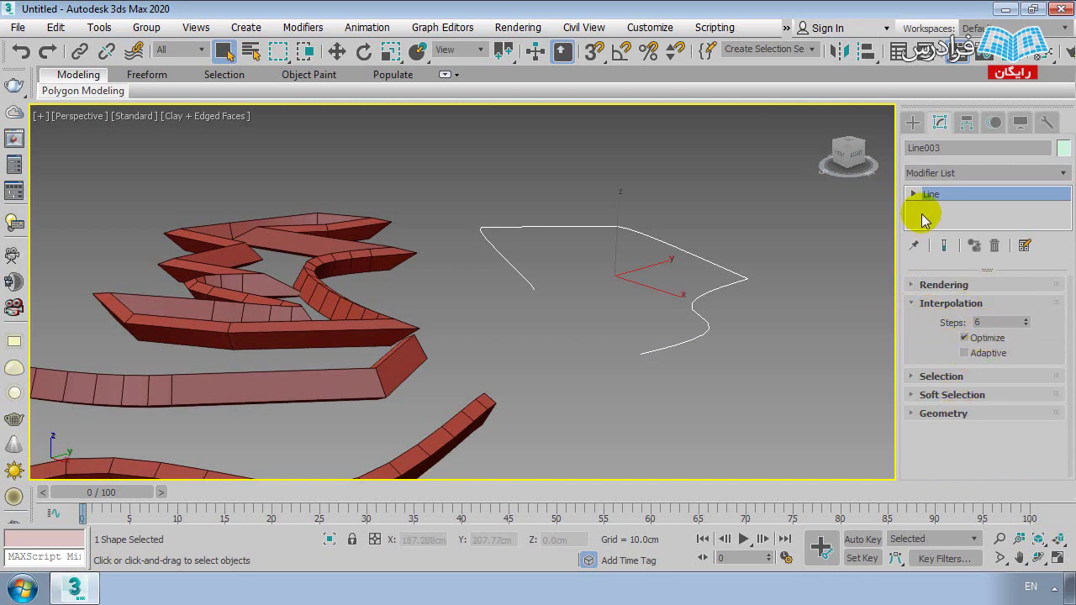
click(913, 122)
click(824, 320)
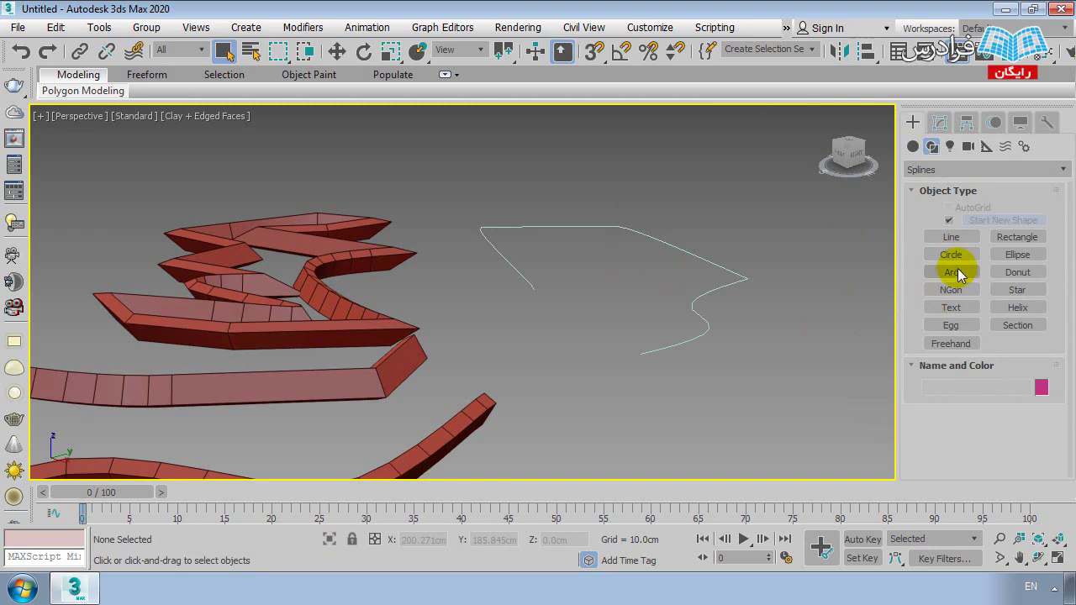
- Draw the nearly closed arc Arc001
click(958, 273)
middle_drag(732, 413, 740, 370)
drag(566, 423, 195, 383)
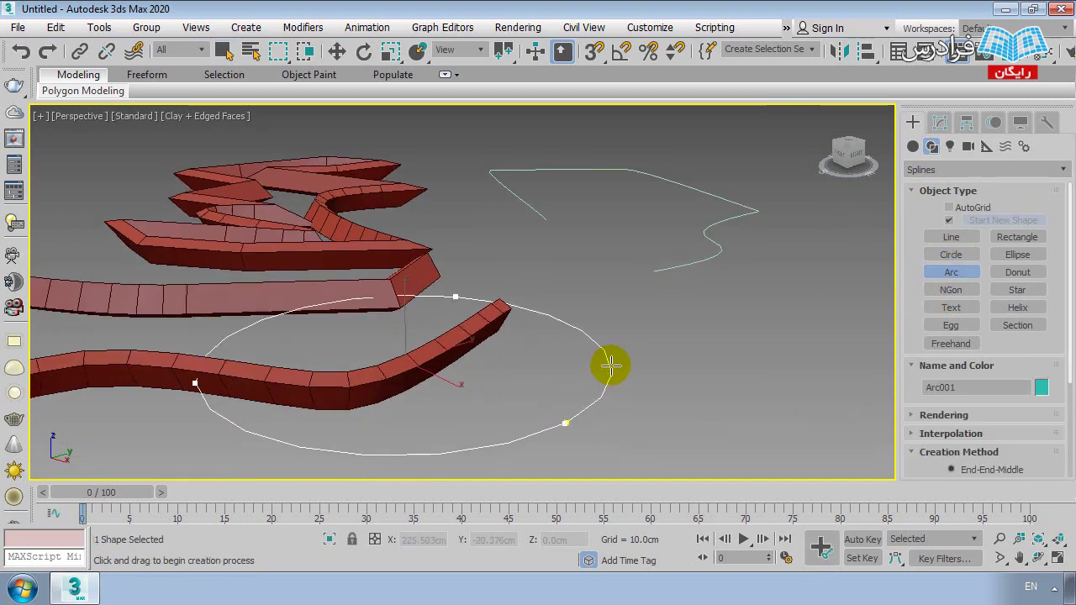
click(769, 385)
scroll(664, 355, down, 4)
scroll(664, 356, up, 2)
scroll(644, 392, up, 3)
scroll(641, 427, up, 3)
scroll(675, 353, up, 2)
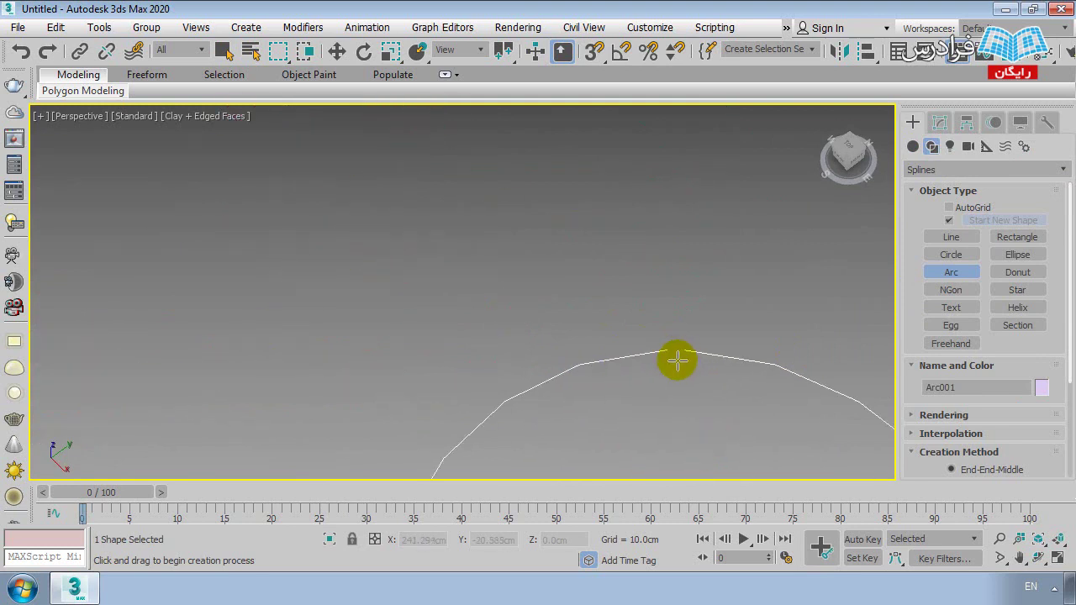
right_click(677, 359)
scroll(668, 337, up, 1)
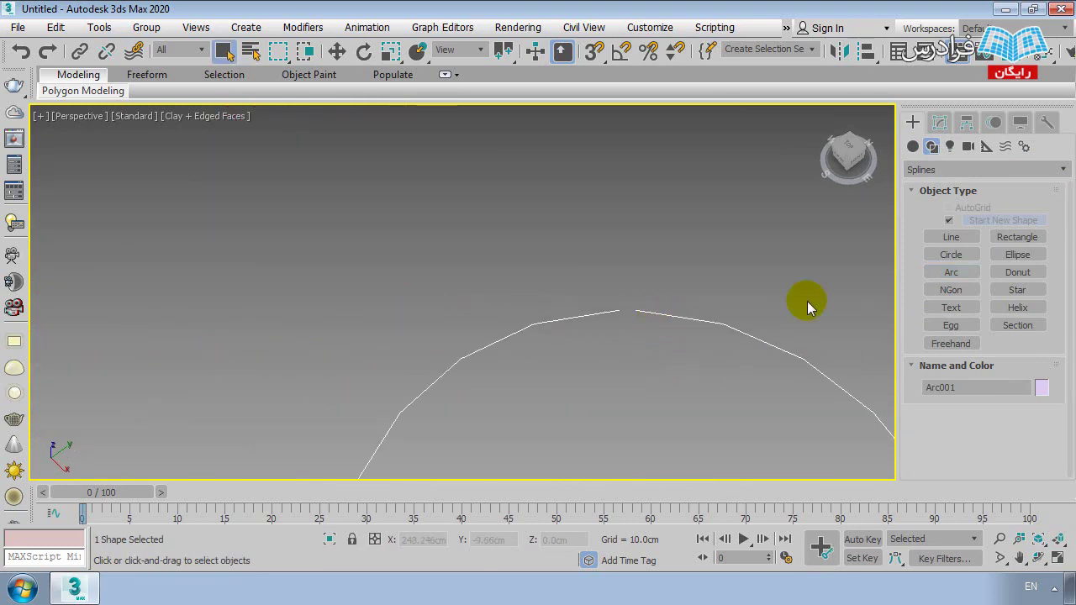
- Turn off Optimize in Arc001's Interpolation and set Steps to 60
click(941, 124)
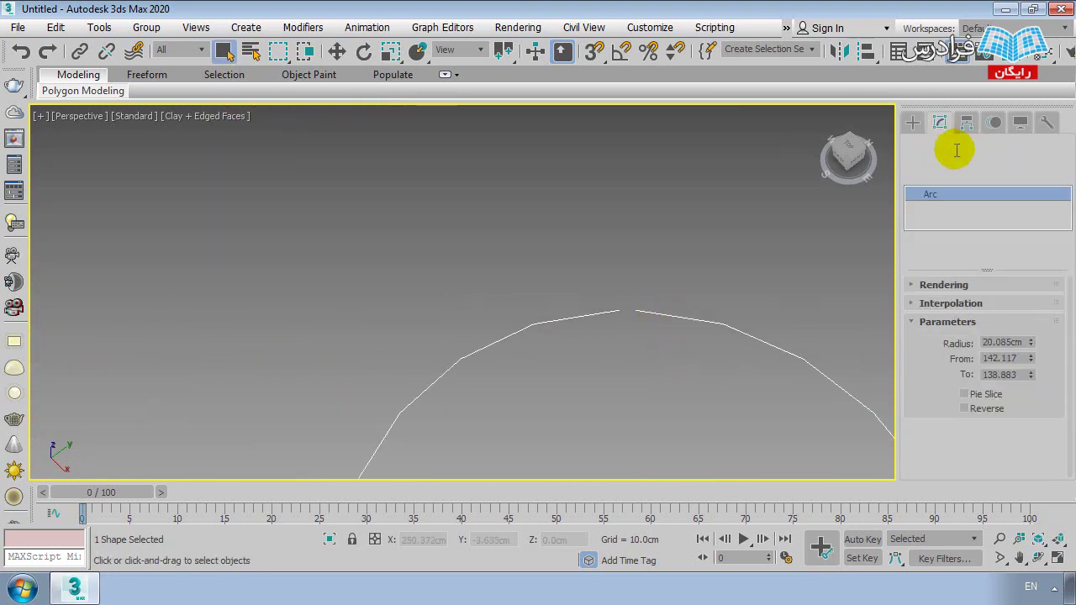
click(917, 324)
click(914, 304)
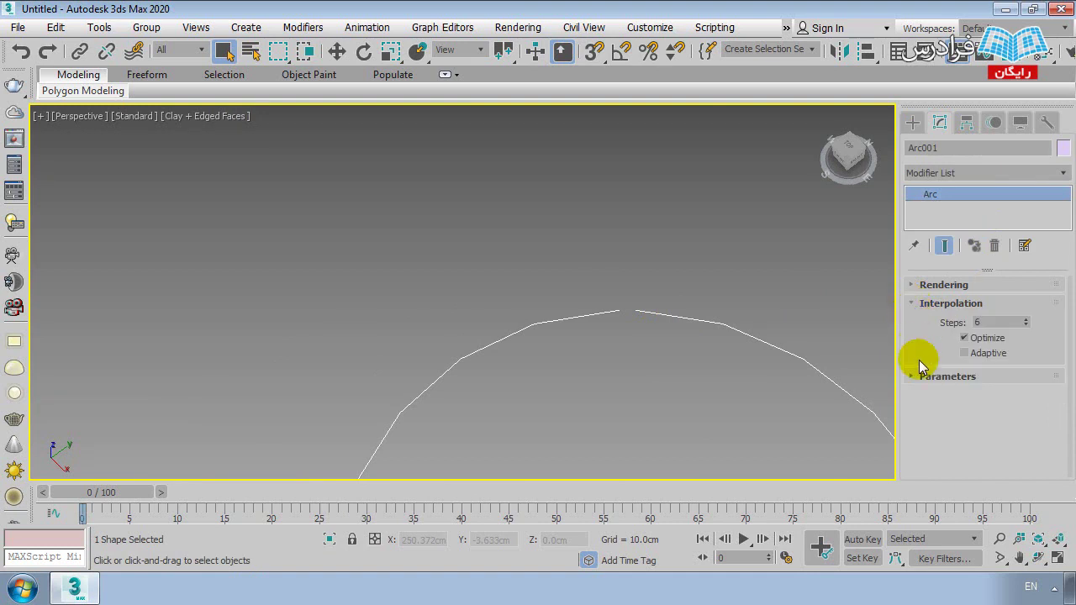
middle_drag(697, 351, 687, 206)
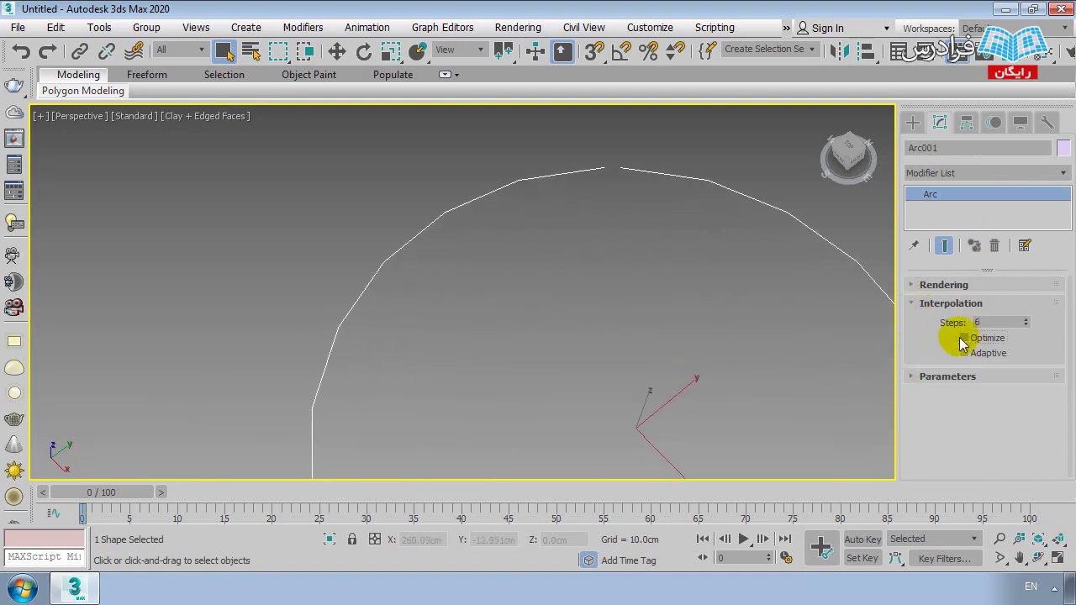
click(963, 337)
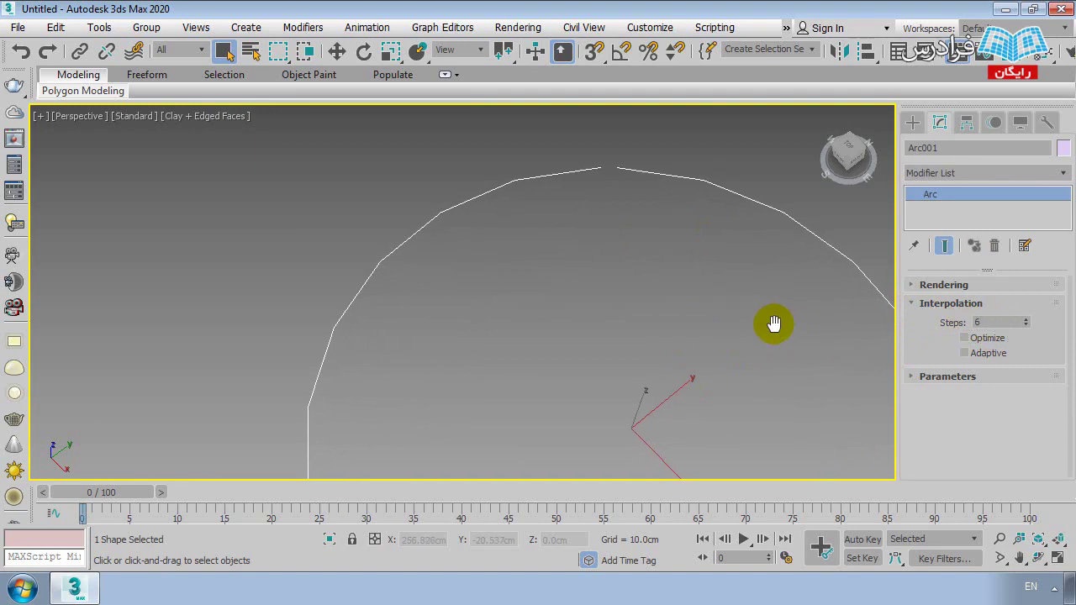
scroll(773, 320, down, 3)
scroll(807, 353, down, 2)
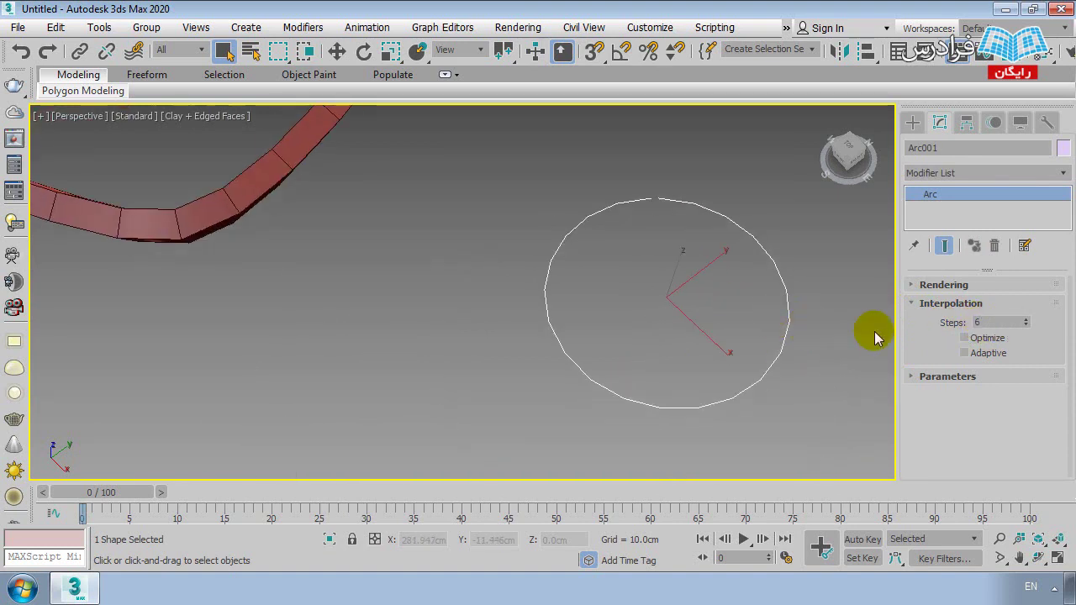
key(z)
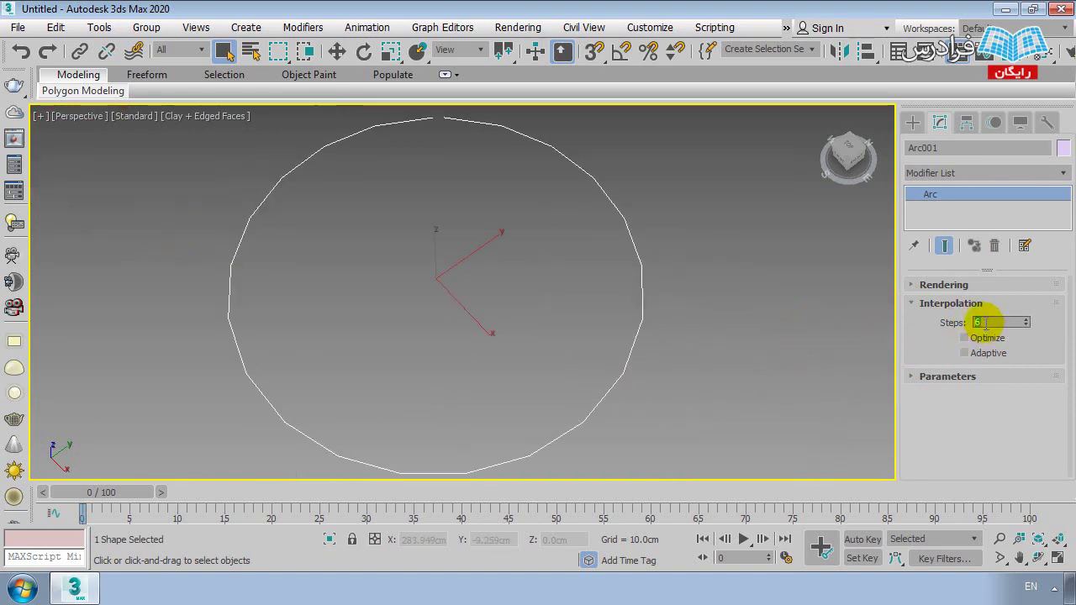
text(0)
key(Return)
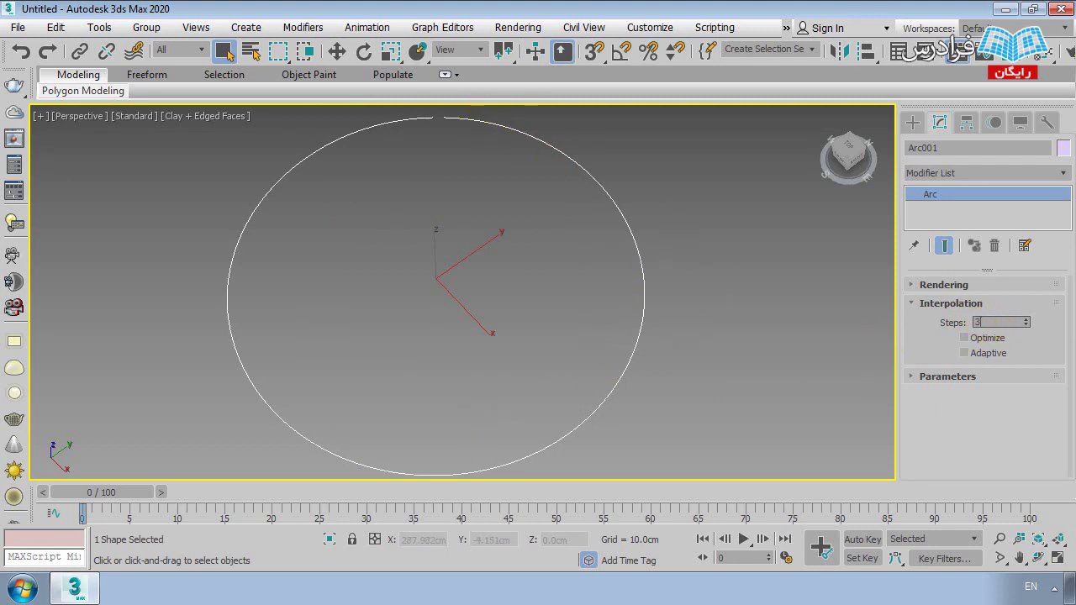
- Try 3 and 0 interpolation steps, then raise Steps to 6
key(Return)
key(Return)
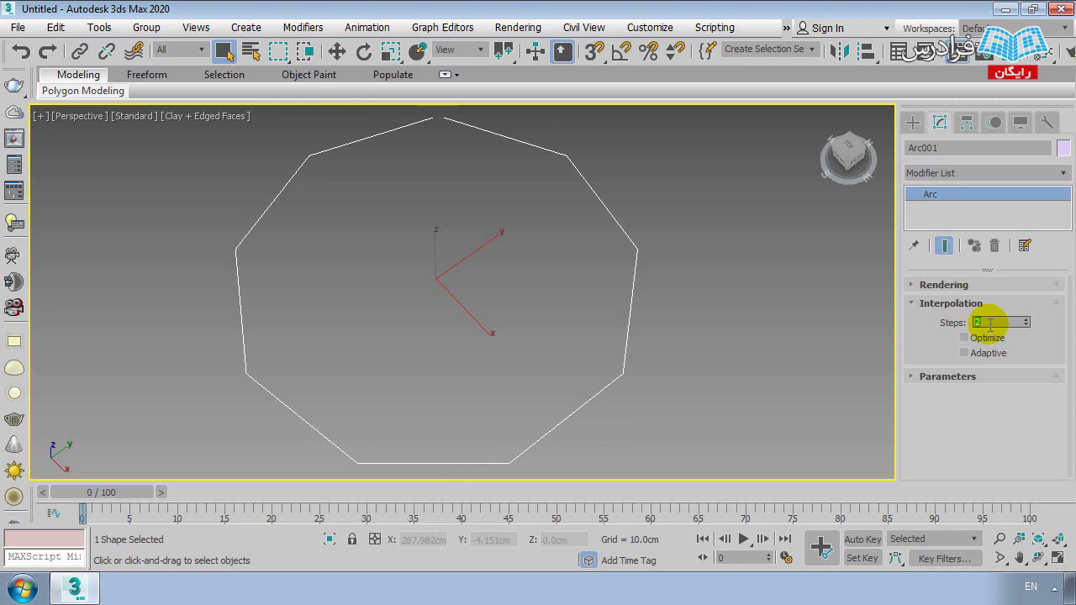
right_click(1028, 326)
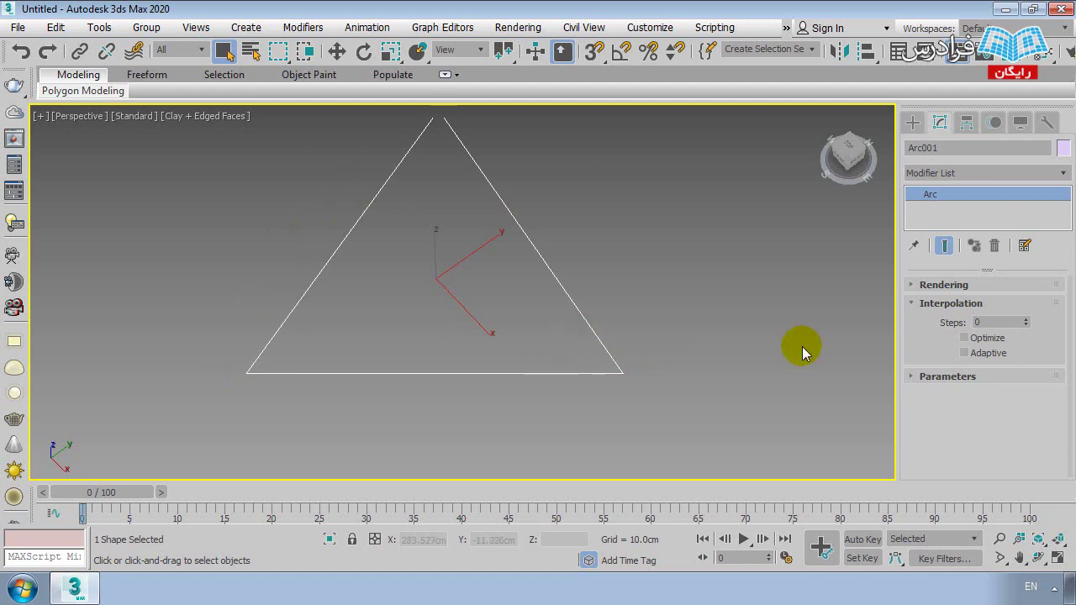
click(1028, 320)
click(1027, 320)
click(1027, 319)
click(1027, 319)
drag(1021, 324, 1026, 318)
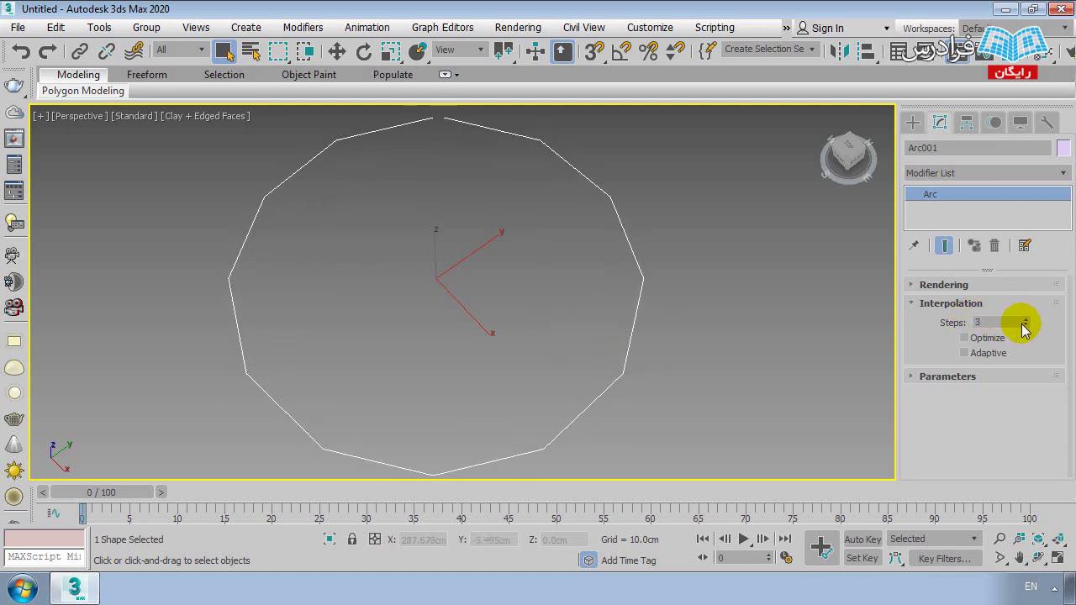
click(1027, 320)
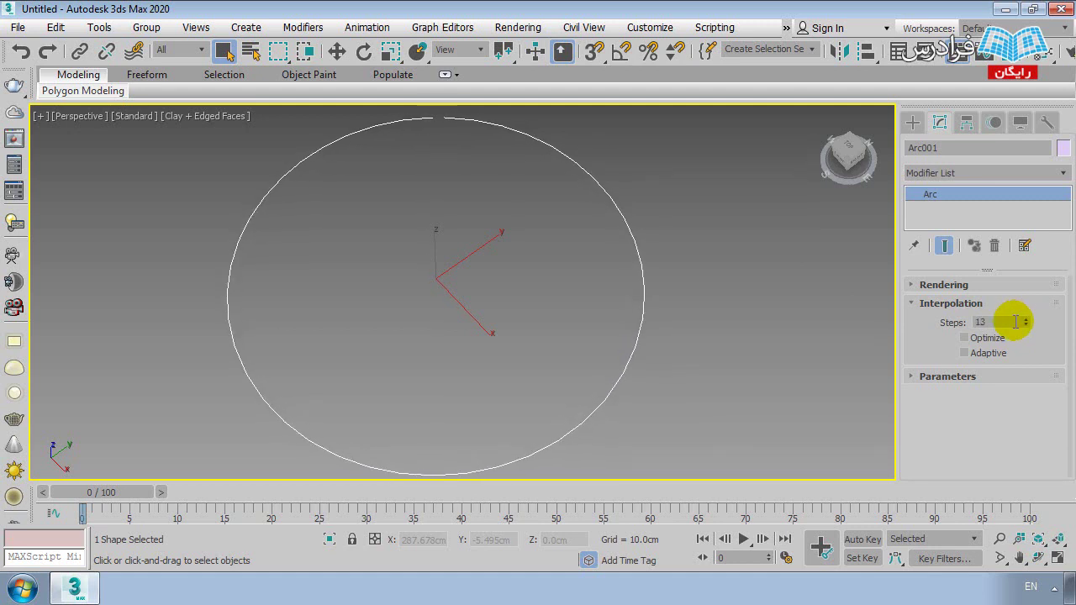
- Change the interpolation Steps to 15, then settle on 4
scroll(430, 138, up, 2)
scroll(440, 152, up, 1)
scroll(462, 157, down, 3)
scroll(545, 318, down, 2)
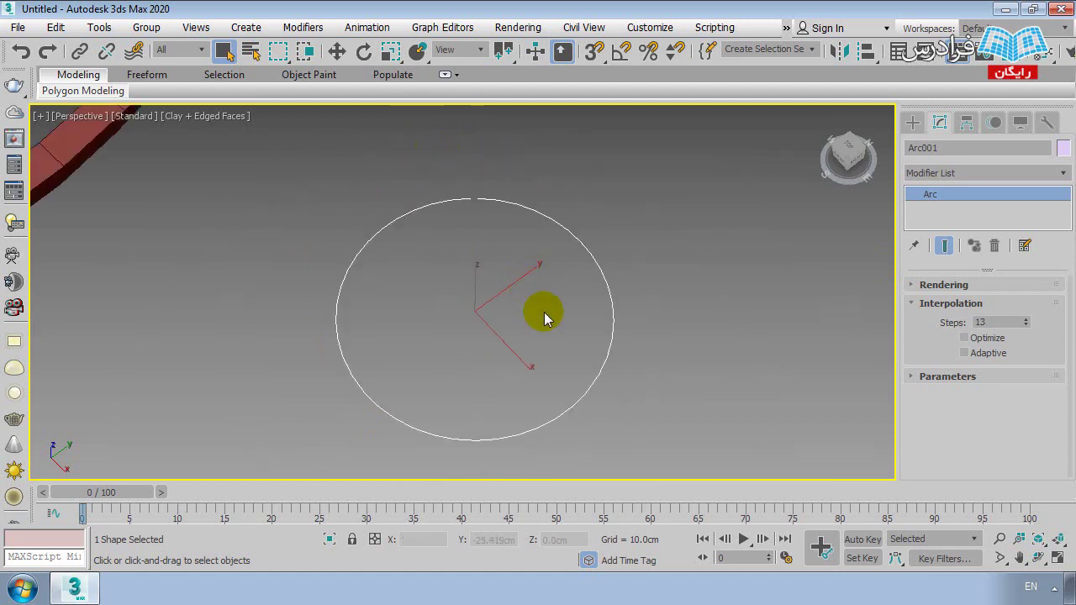
scroll(516, 344, up, 2)
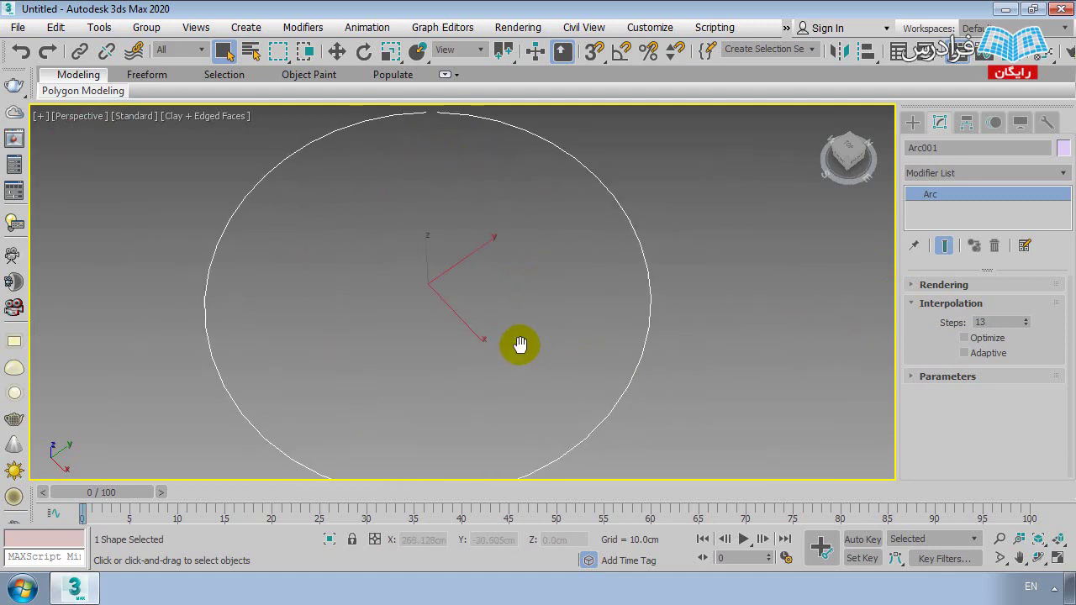
click(1025, 320)
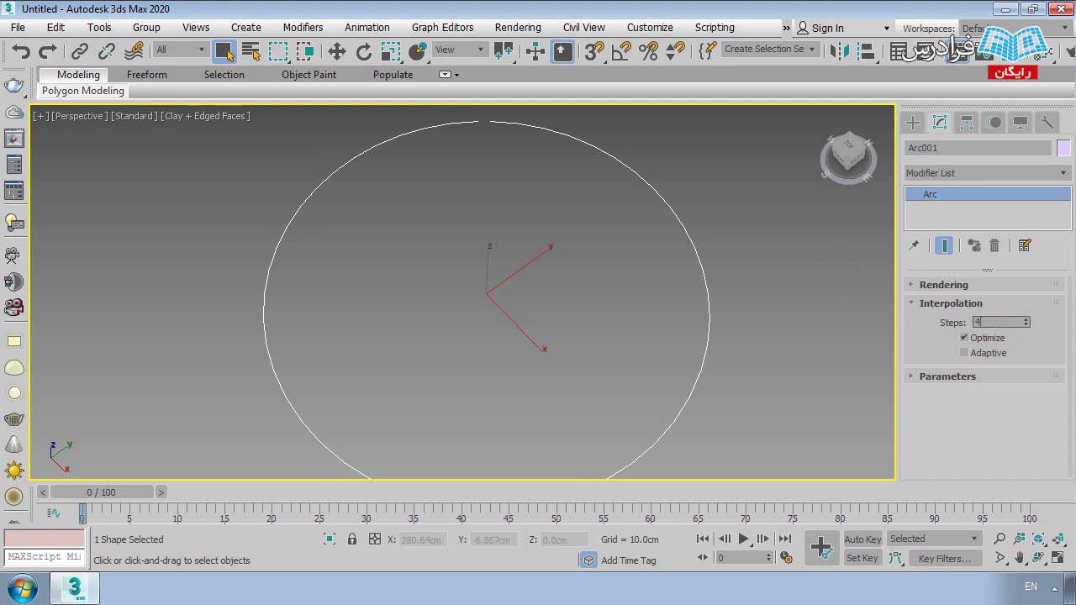
key(Return)
- Toggle Adaptive interpolation to compare the arc, leaving Adaptive on
click(975, 358)
click(977, 359)
click(975, 358)
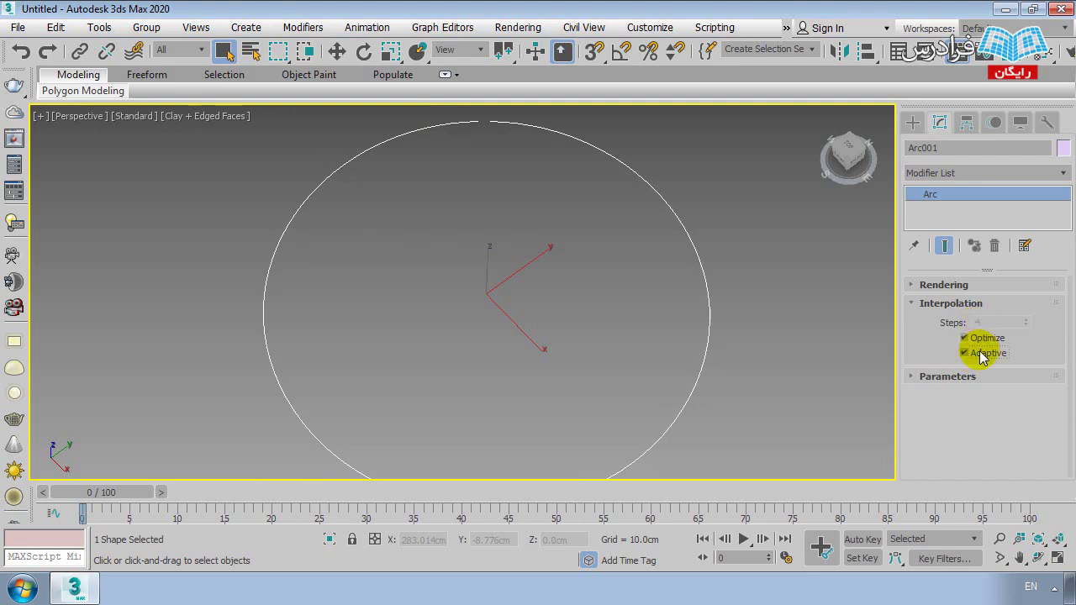
click(979, 360)
click(984, 361)
middle_drag(742, 313, 793, 360)
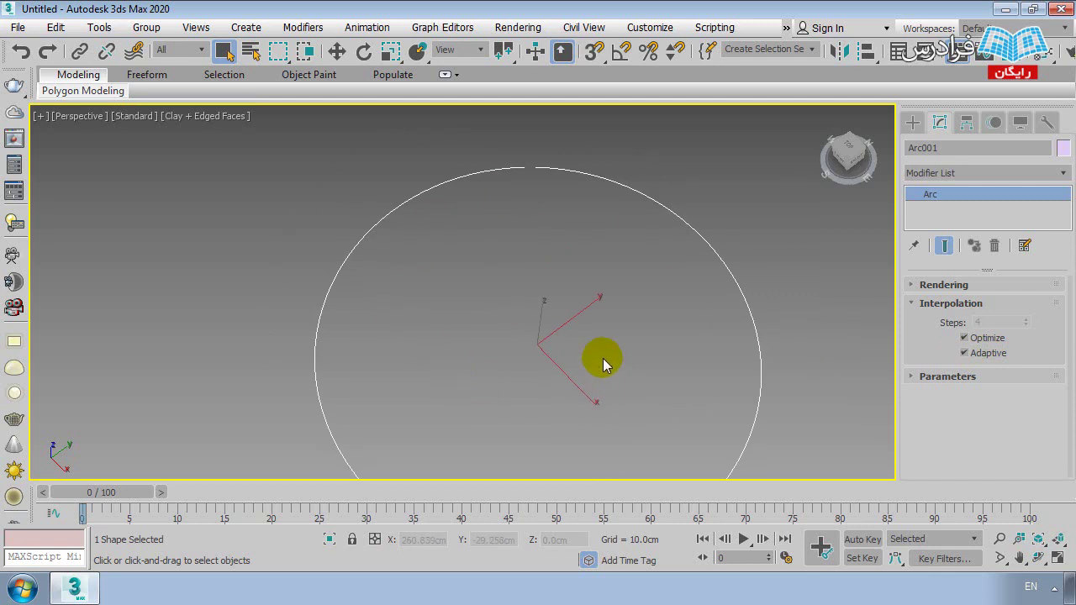
middle_drag(619, 389, 627, 341)
scroll(620, 342, down, 2)
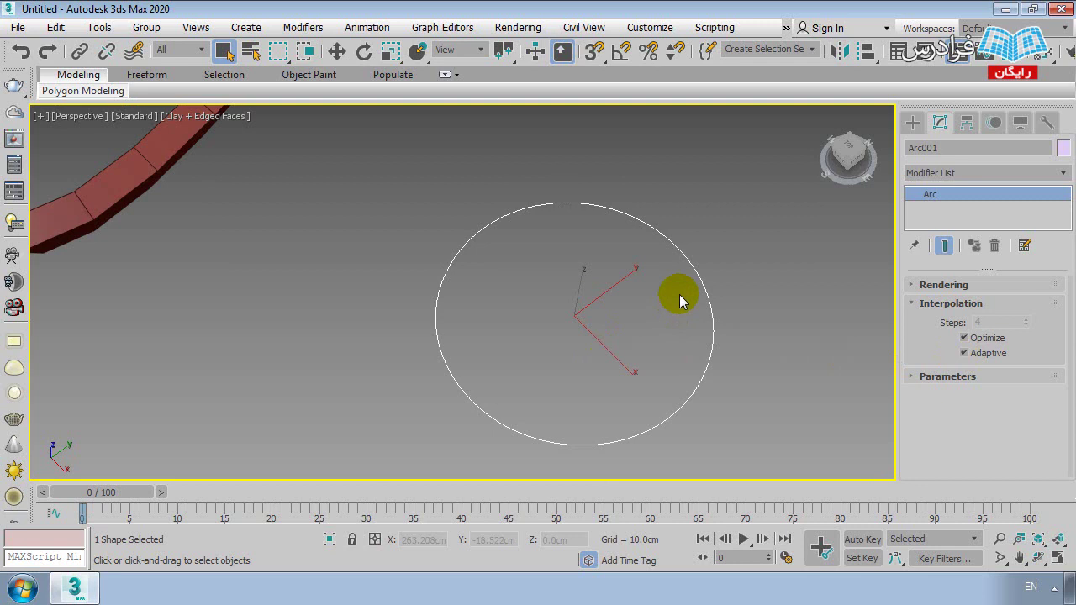
- Shift-move Arc001 up and to the right to clone it as a Copy named Arc002
click(913, 122)
middle_drag(755, 320, 662, 367)
scroll(662, 368, down, 3)
key(w)
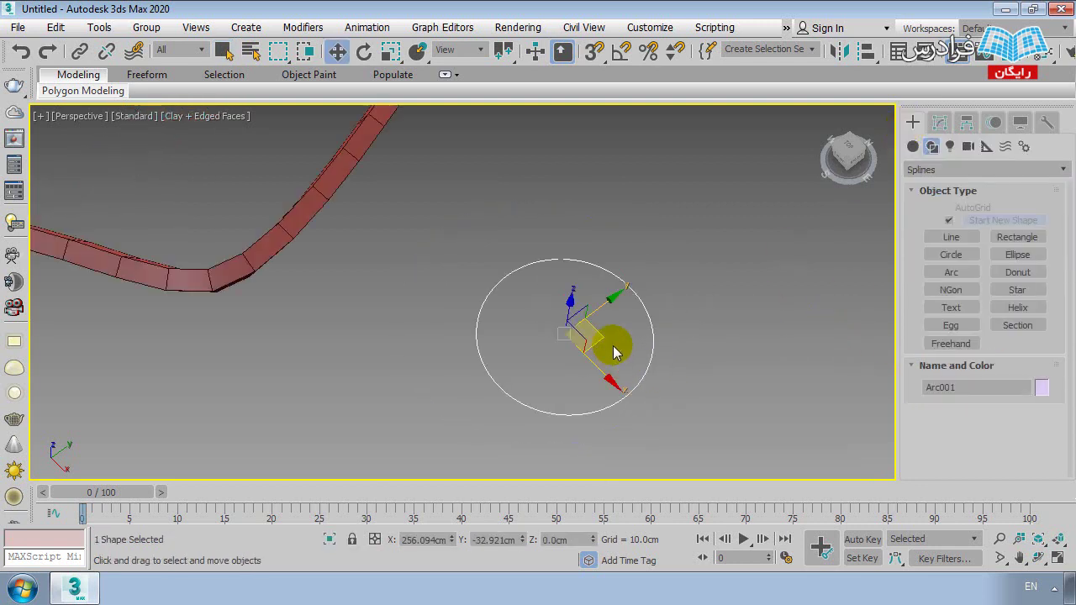
mouse_move(603, 305)
mouse_down()
mouse_move(657, 280)
mouse_move(779, 188)
mouse_up()
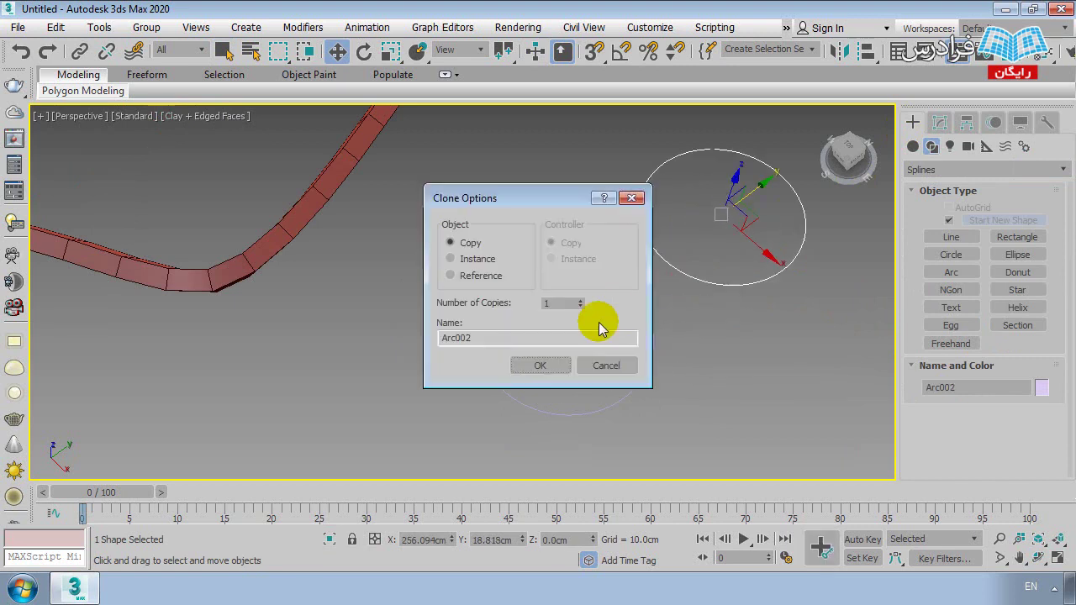
click(548, 361)
click(694, 282)
- Select the original Arc001 and uncheck Adaptive under Interpolation
scroll(694, 283, up, 3)
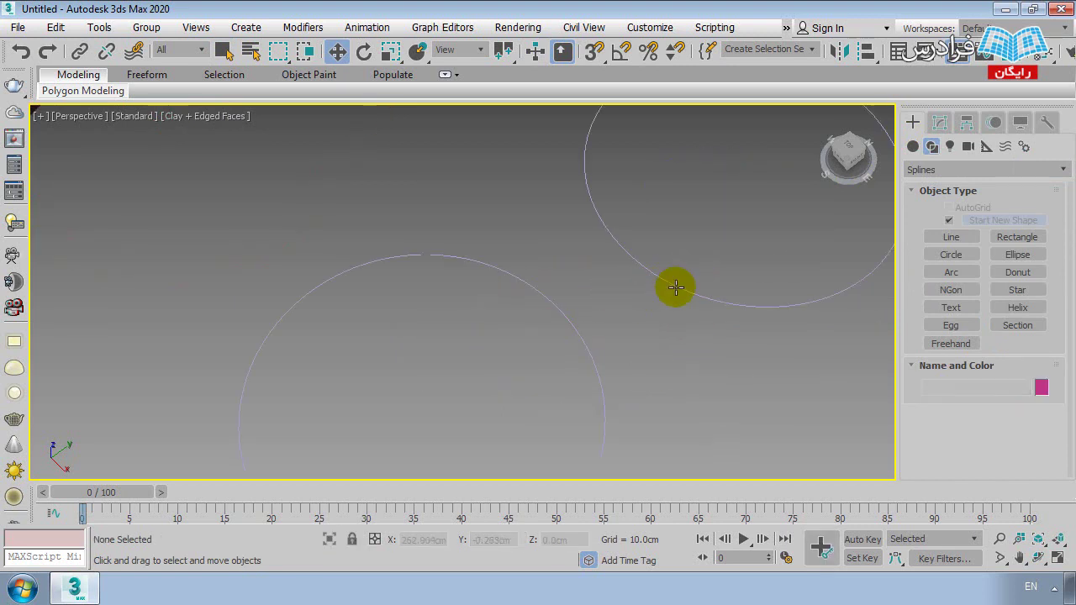
scroll(588, 333, down, 2)
click(581, 327)
click(939, 123)
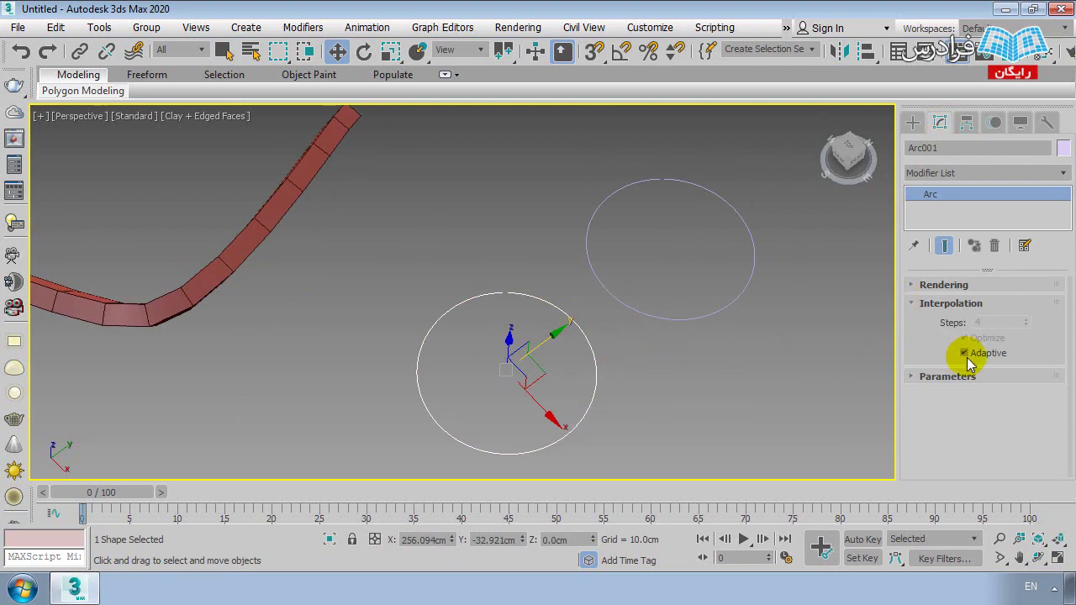
click(968, 354)
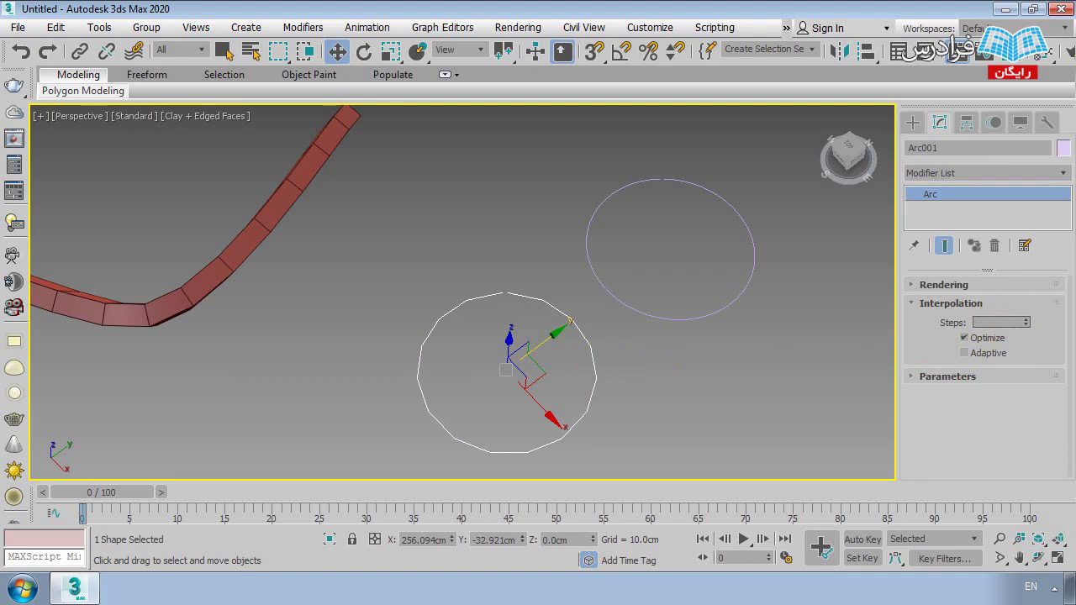
- Switch between the Create and Modify panels to inspect Arc002's settings
click(913, 122)
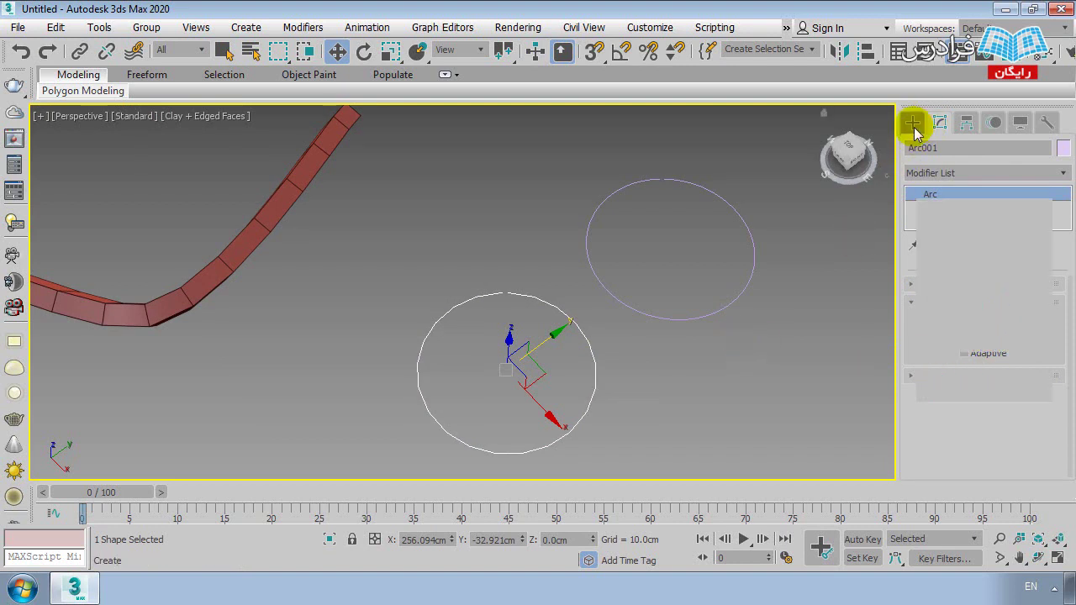
click(741, 299)
click(942, 123)
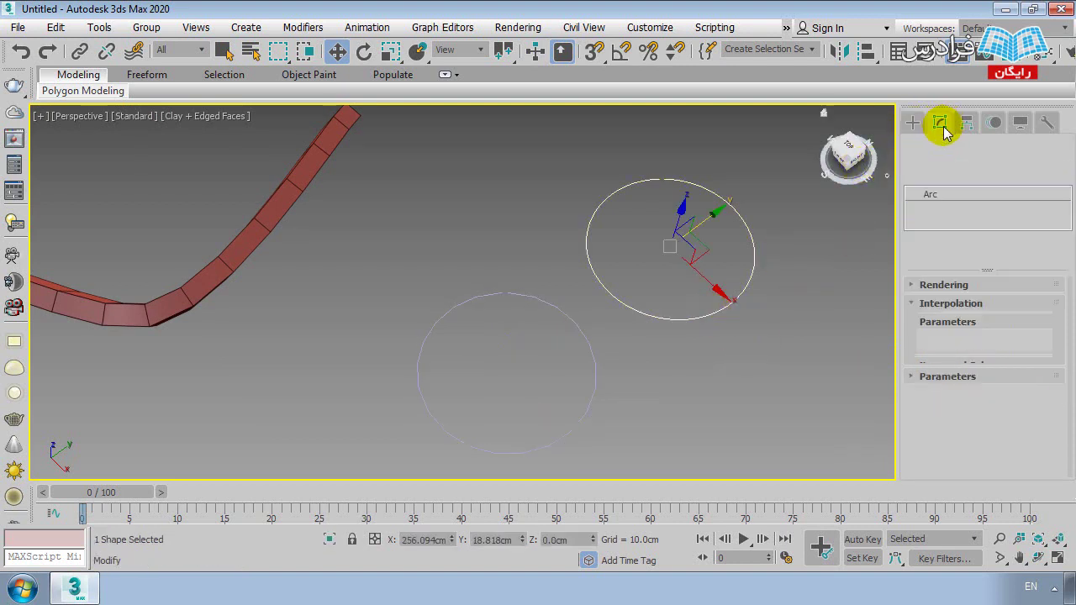
click(912, 123)
right_click(663, 318)
mouse_move(698, 496)
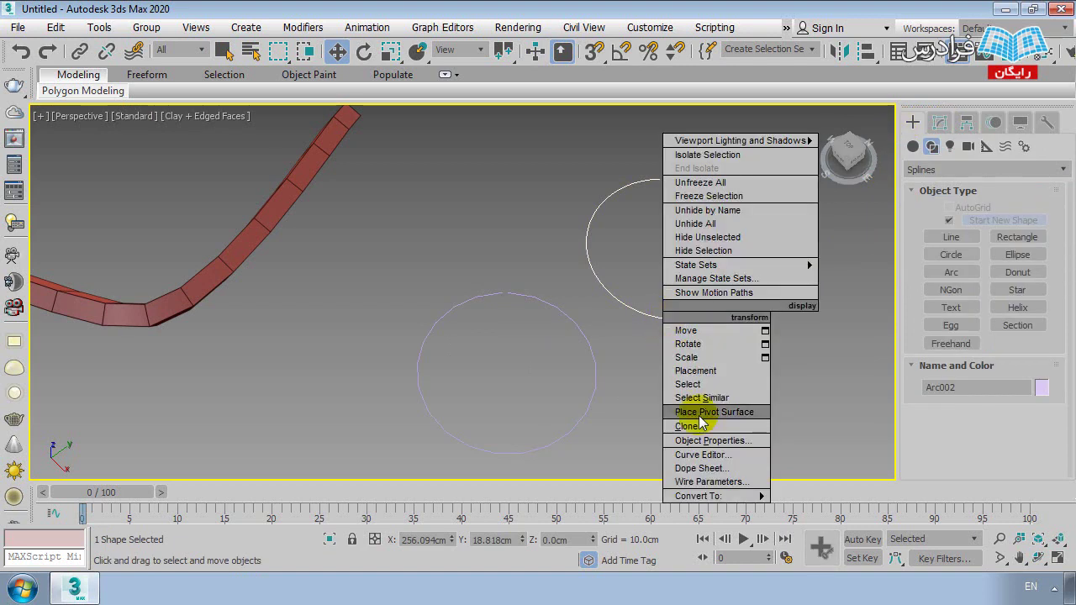
click(811, 496)
click(585, 342)
right_click(582, 345)
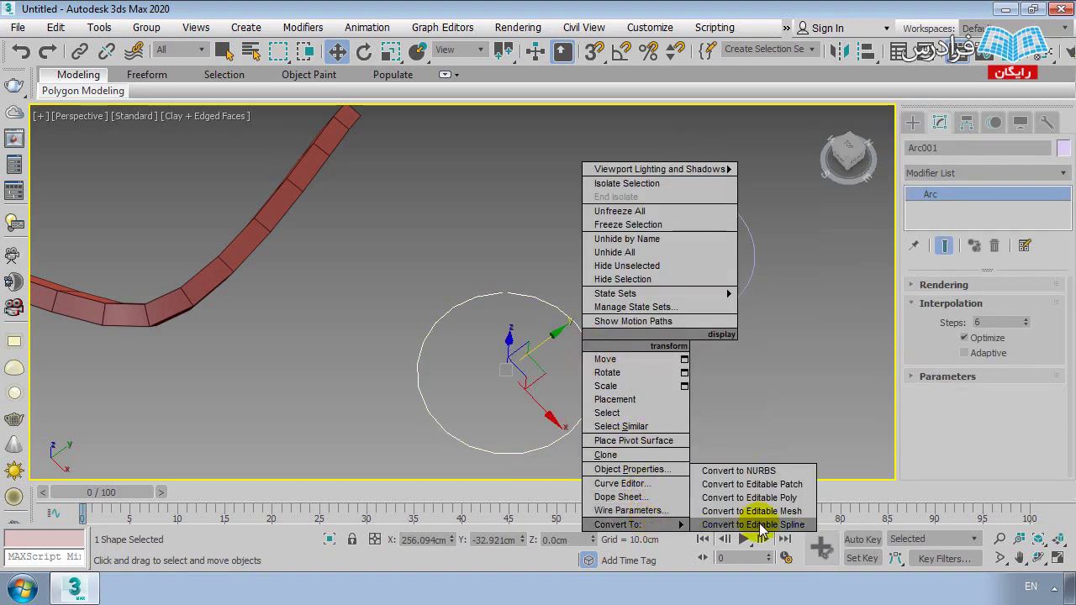
click(751, 525)
click(912, 126)
click(682, 319)
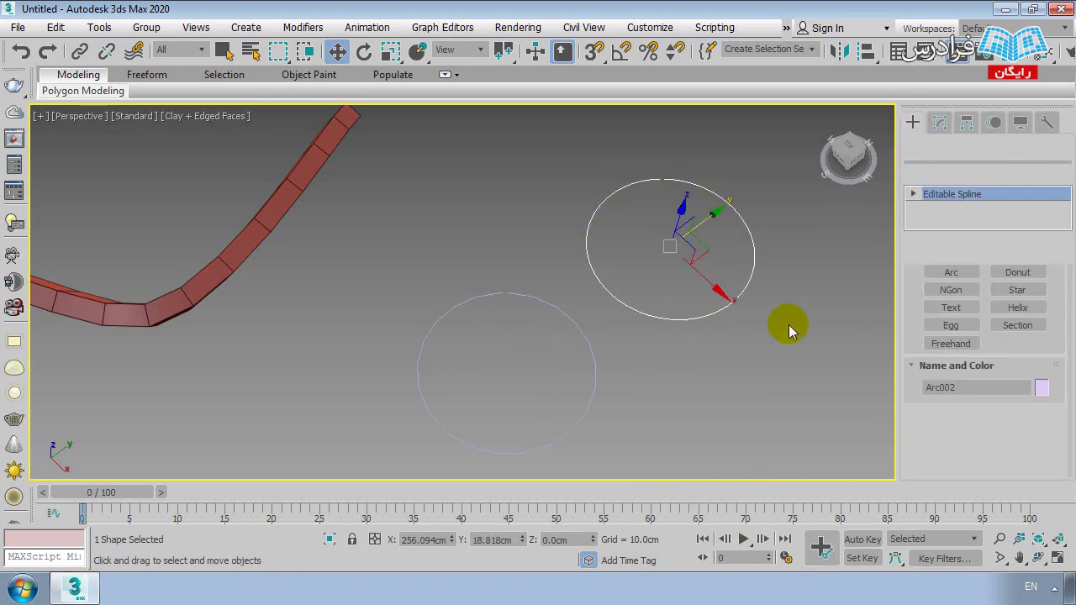
scroll(645, 204, up, 3)
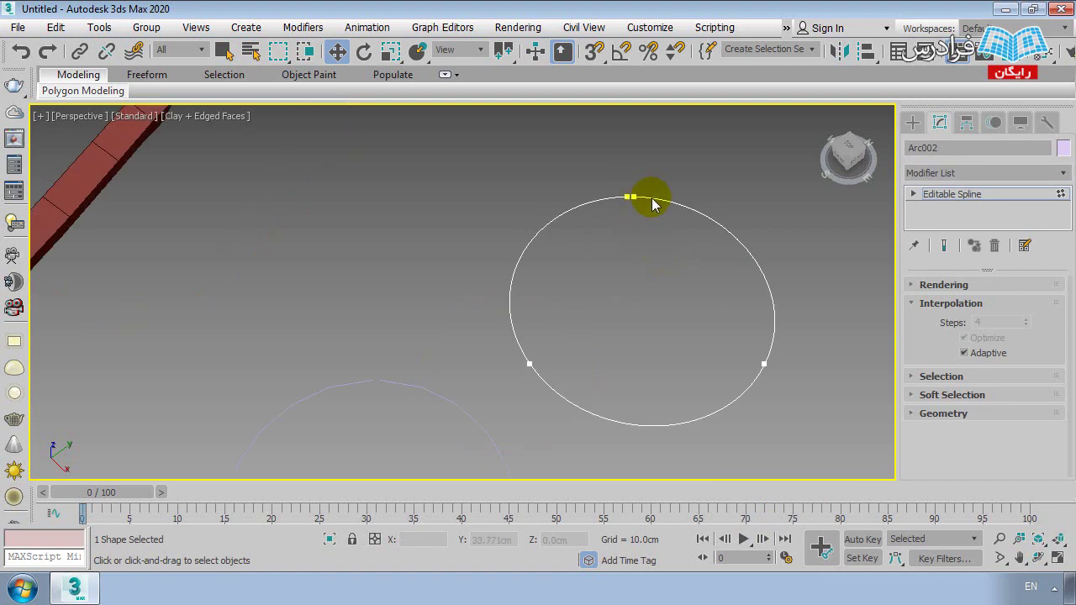
scroll(562, 276, down, 3)
scroll(601, 306, up, 3)
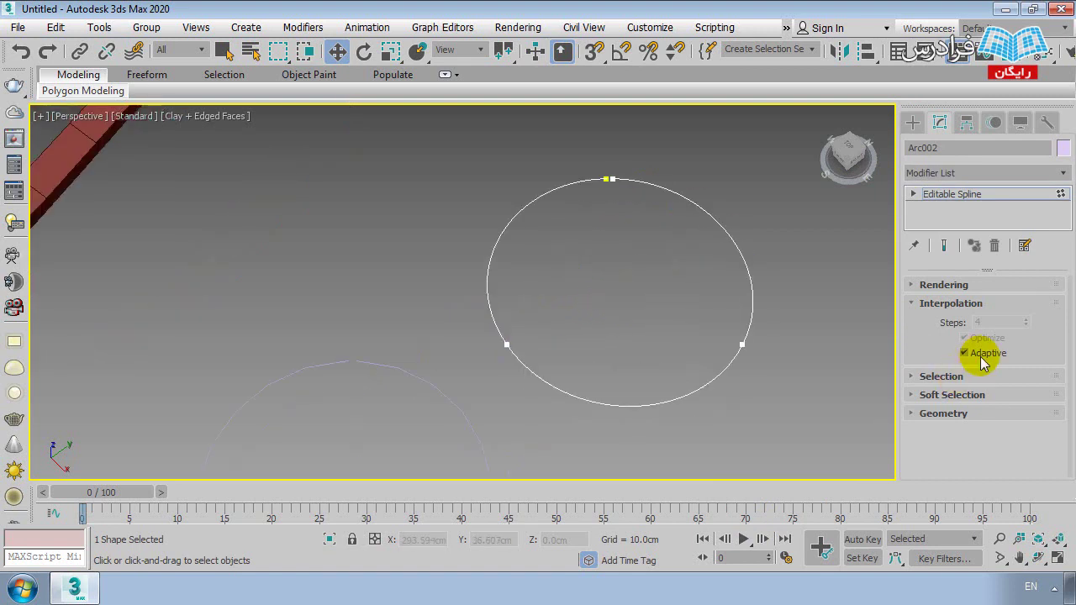
scroll(748, 323, down, 1)
scroll(749, 328, down, 1)
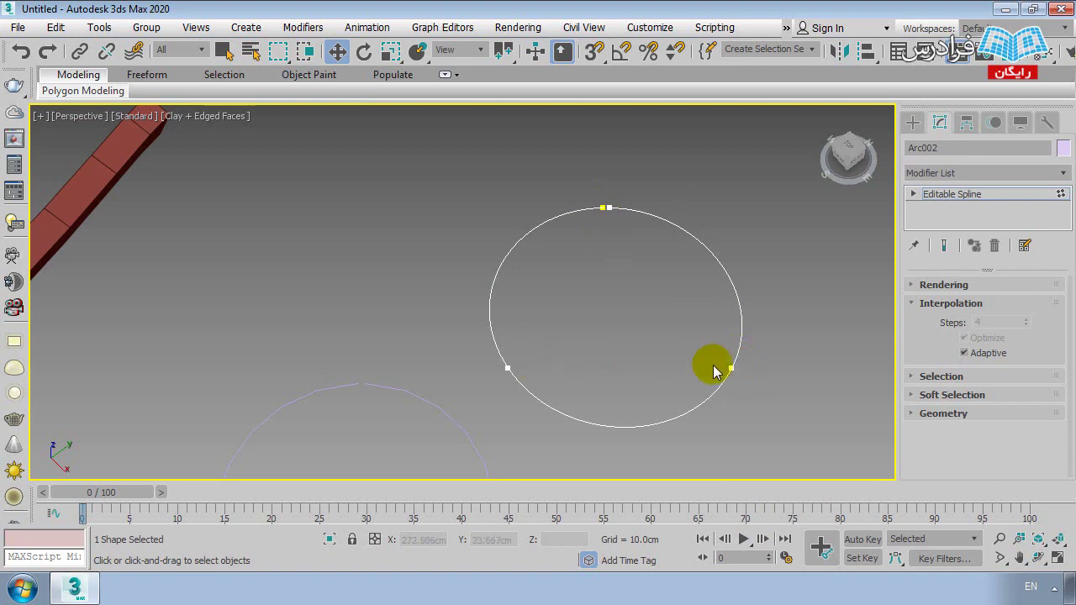
scroll(715, 301, down, 1)
scroll(715, 300, down, 3)
click(913, 122)
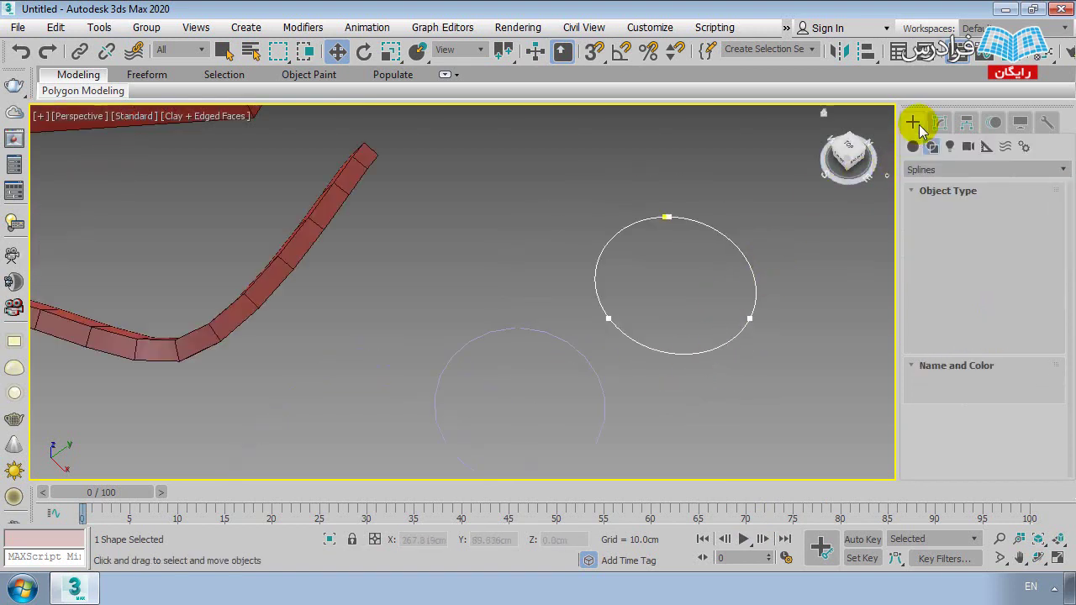
click(605, 345)
click(583, 361)
mouse_move(661, 411)
middle_down()
mouse_move(637, 420)
mouse_move(607, 386)
middle_up()
scroll(607, 387, up, 2)
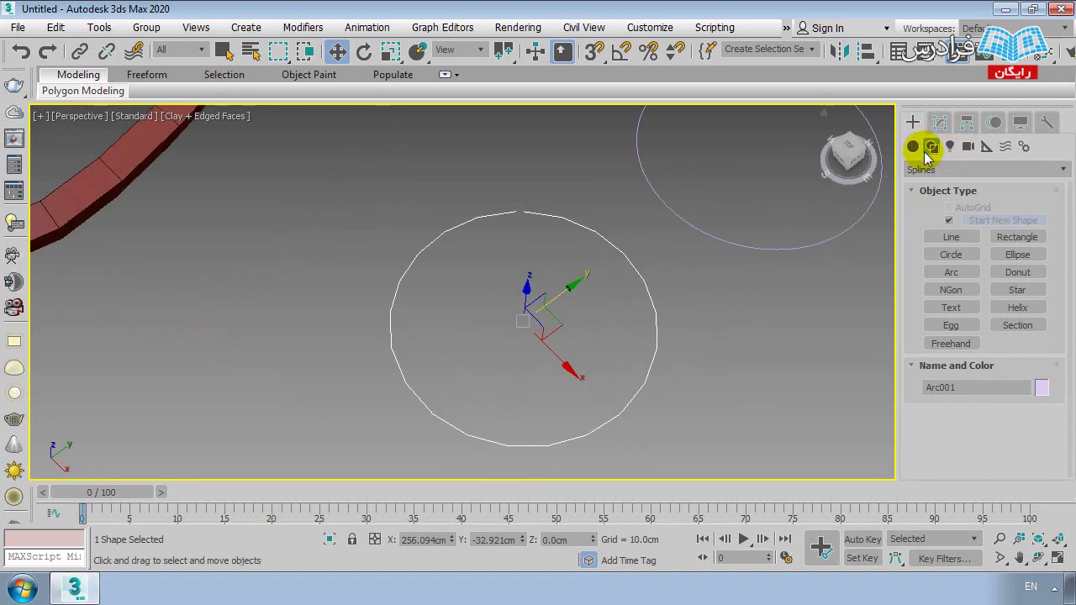
click(935, 127)
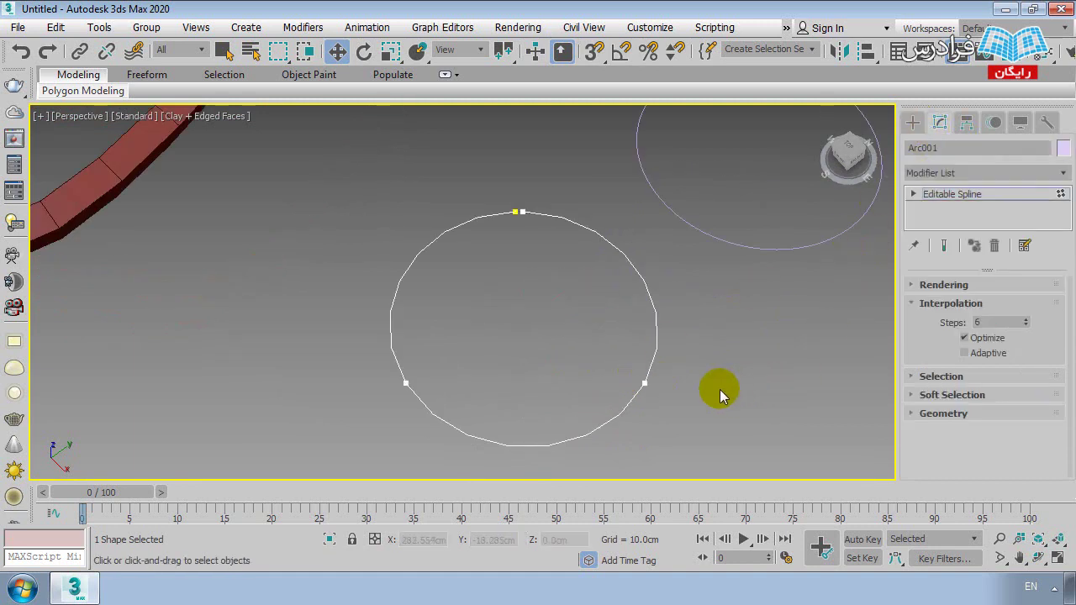
middle_drag(720, 395, 704, 410)
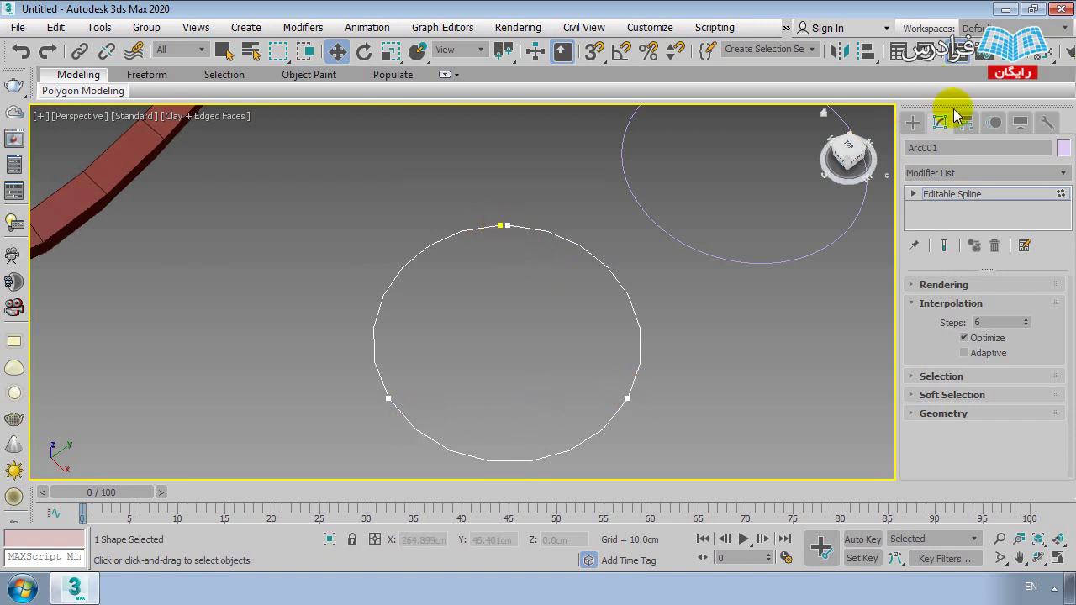
click(913, 127)
- Try selecting the upper and lower arc circles, then clear the selection
scroll(720, 289, down, 4)
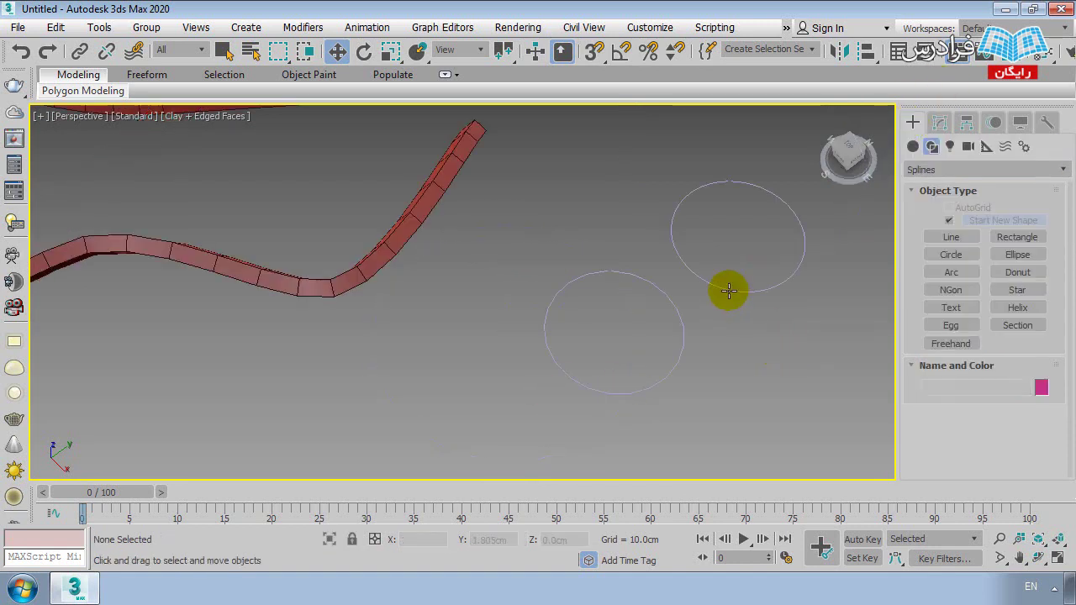
click(721, 289)
click(682, 345)
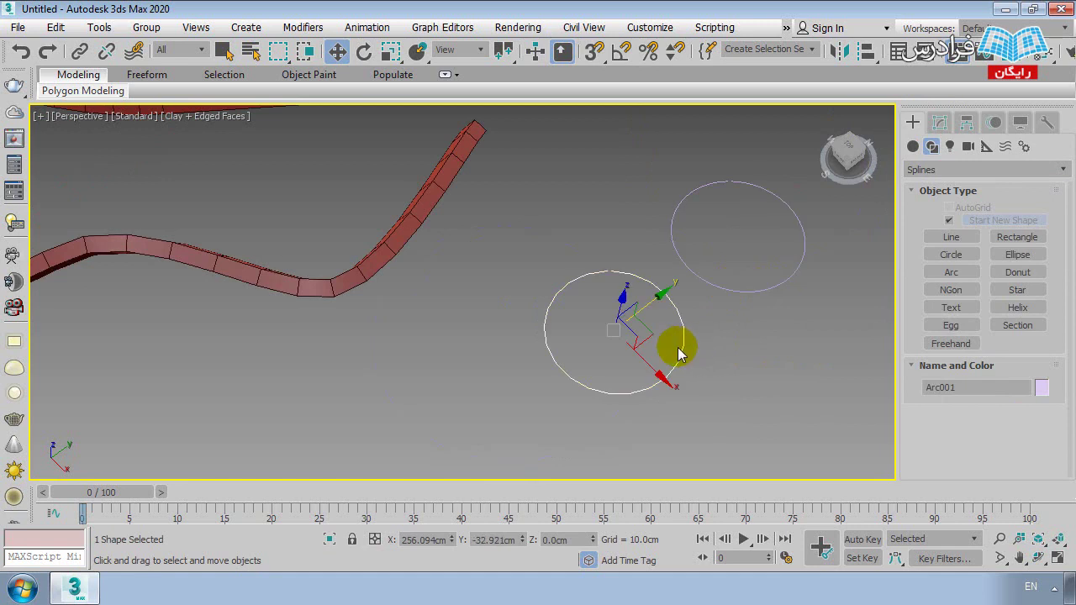
click(721, 314)
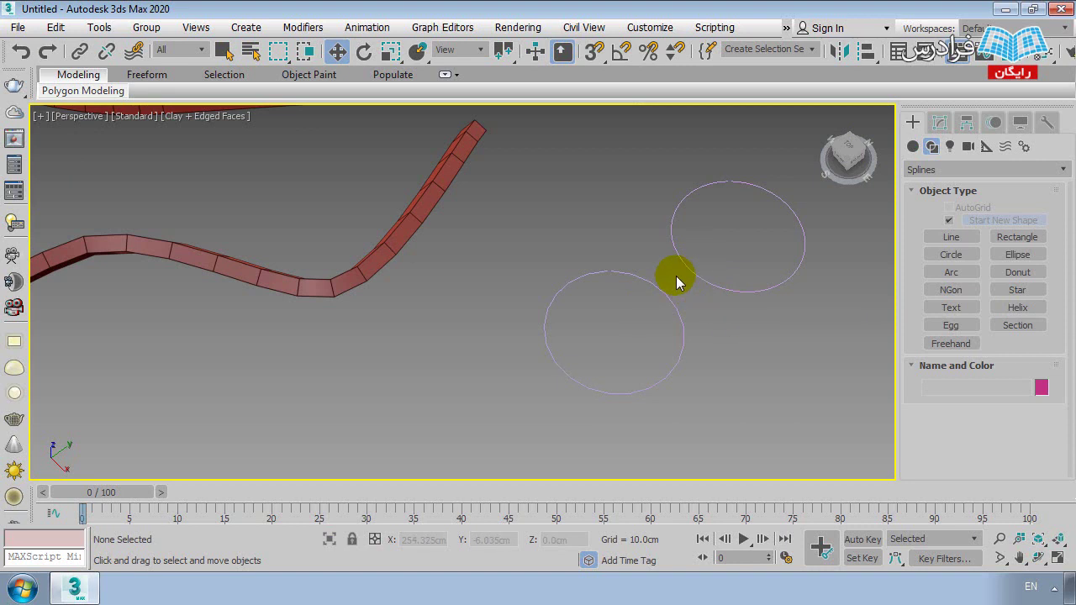
scroll(673, 297, up, 2)
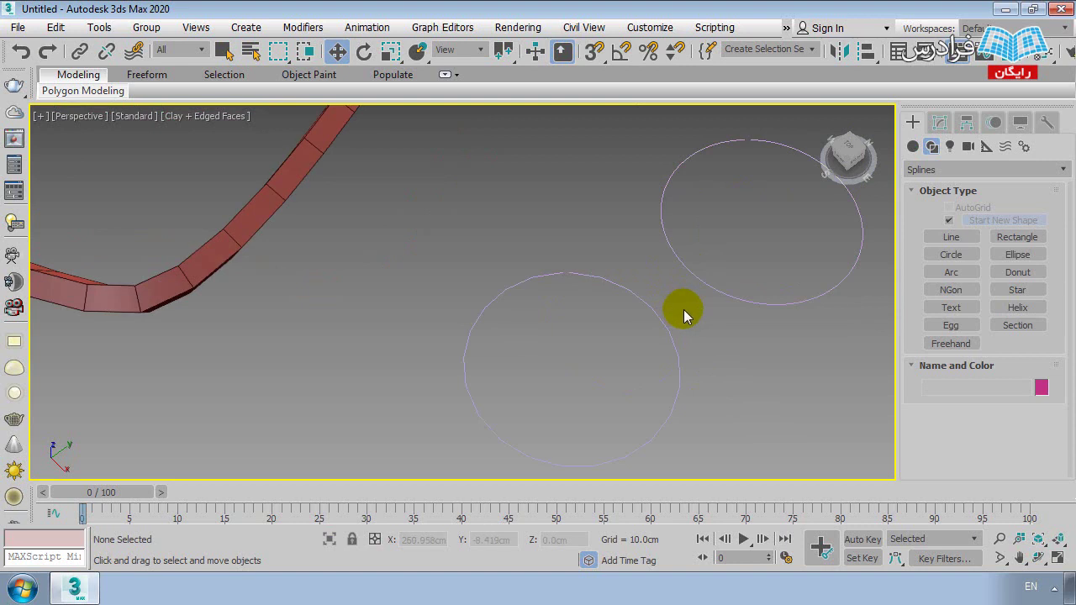
click(702, 279)
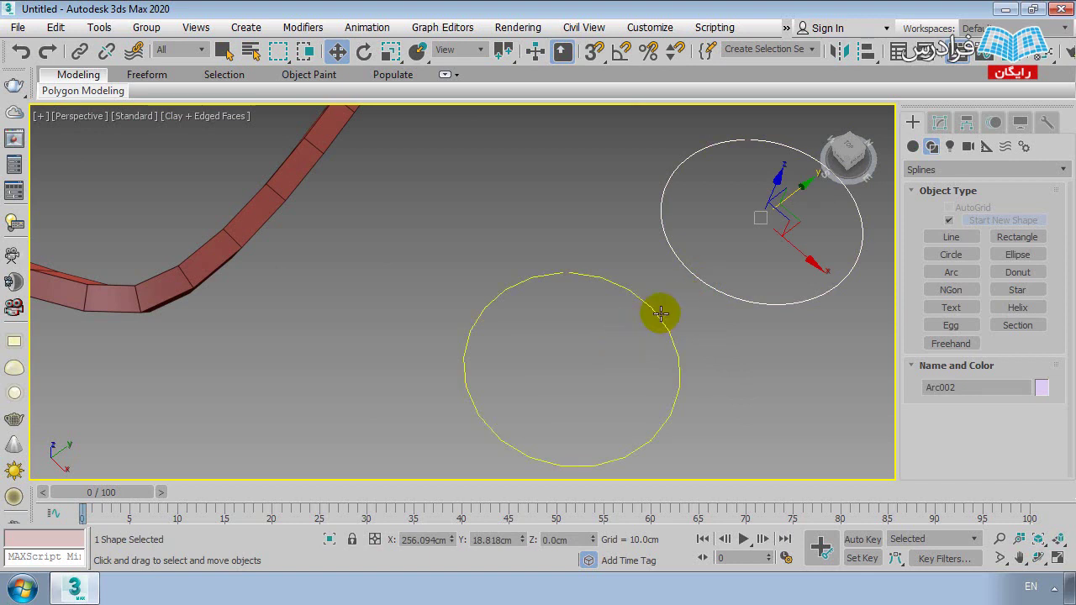
scroll(662, 259, down, 2)
scroll(641, 229, up, 4)
scroll(627, 290, down, 4)
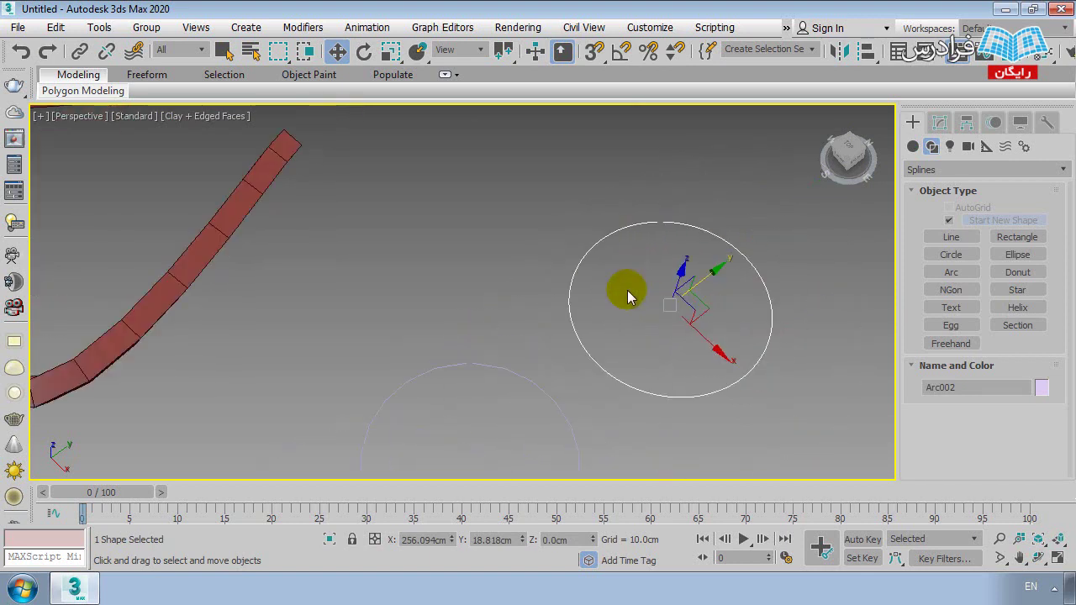
click(628, 291)
scroll(644, 300, down, 2)
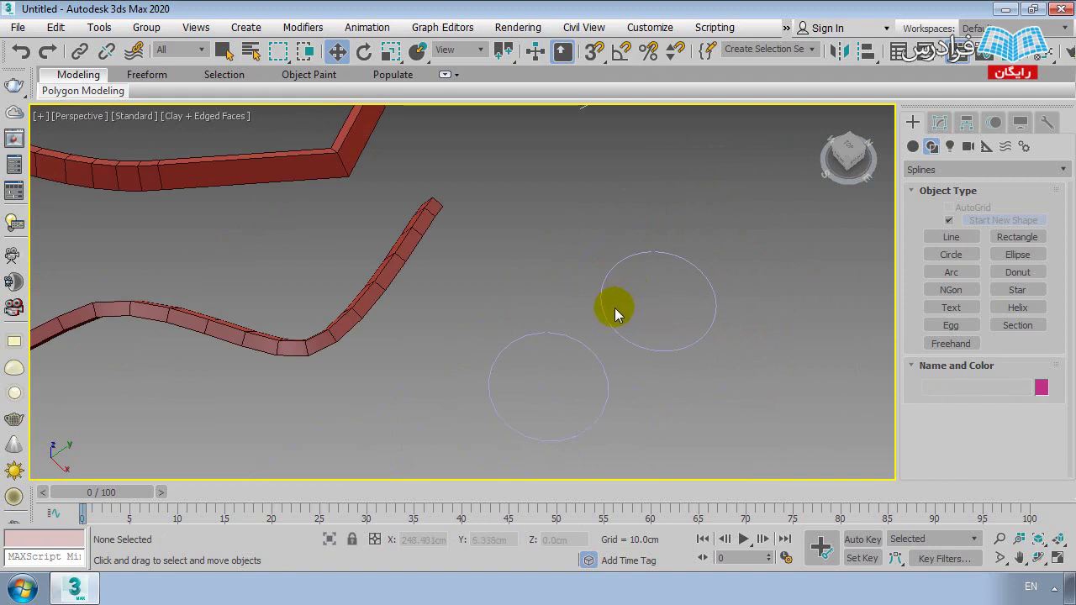
- Select the upper arc circle, check its Modify parameters, then deselect it
click(602, 309)
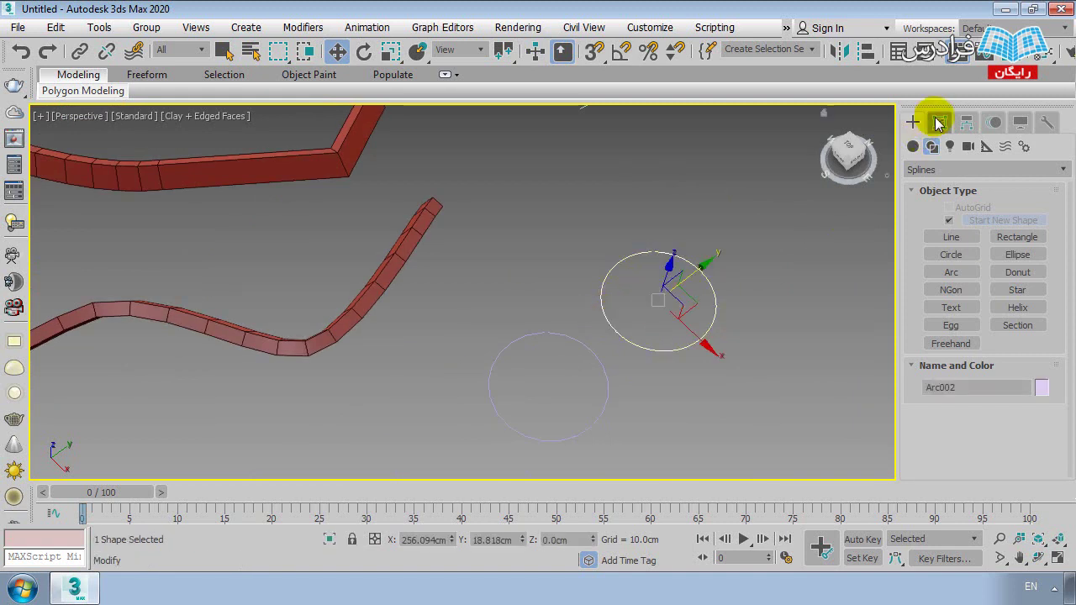
click(939, 123)
click(915, 122)
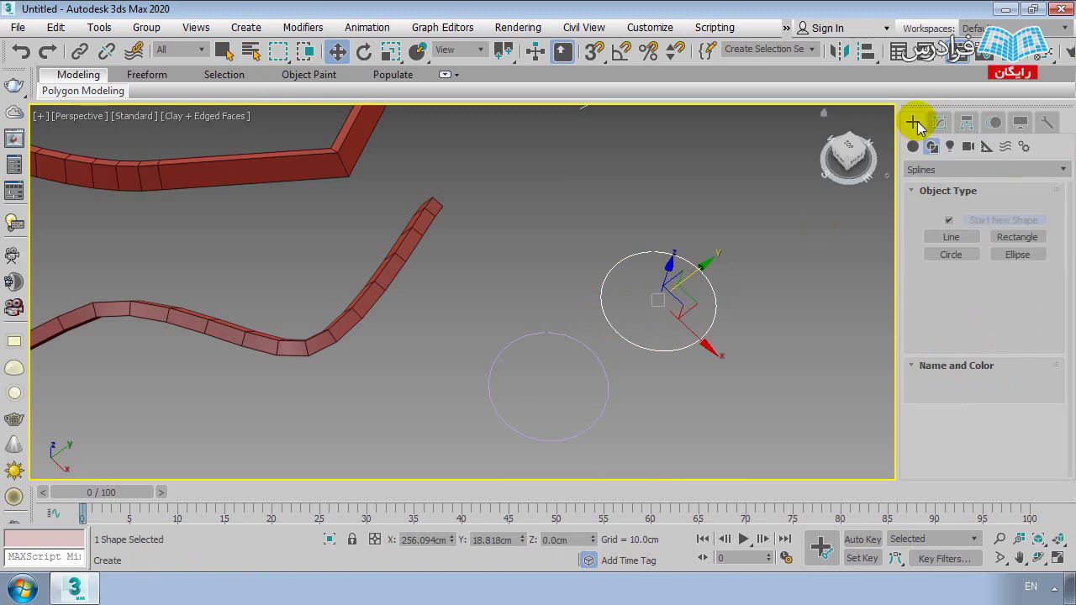
click(743, 404)
scroll(567, 352, up, 6)
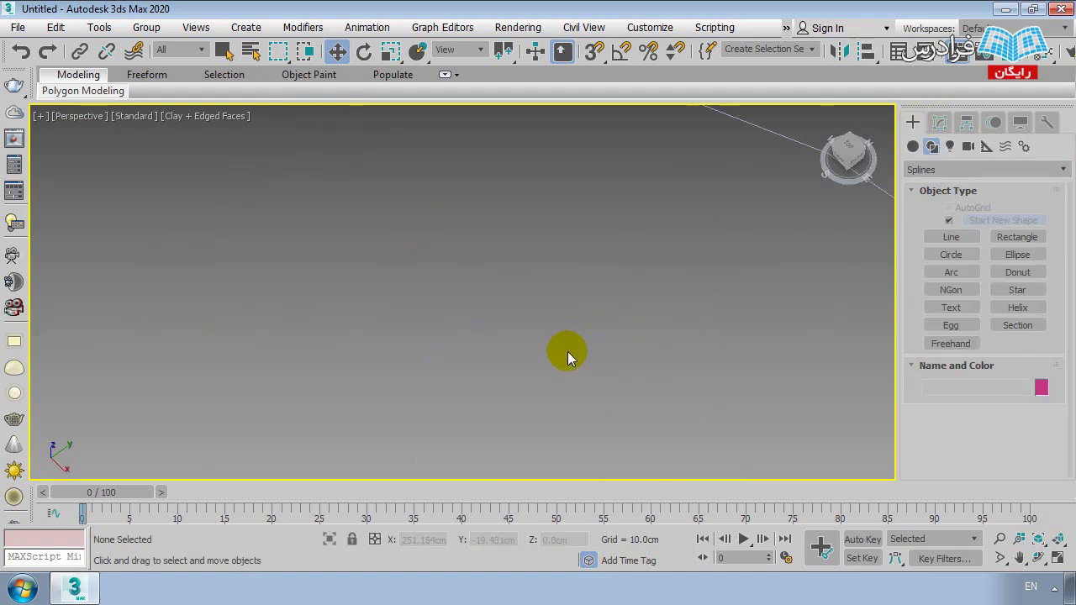
scroll(646, 238, down, 5)
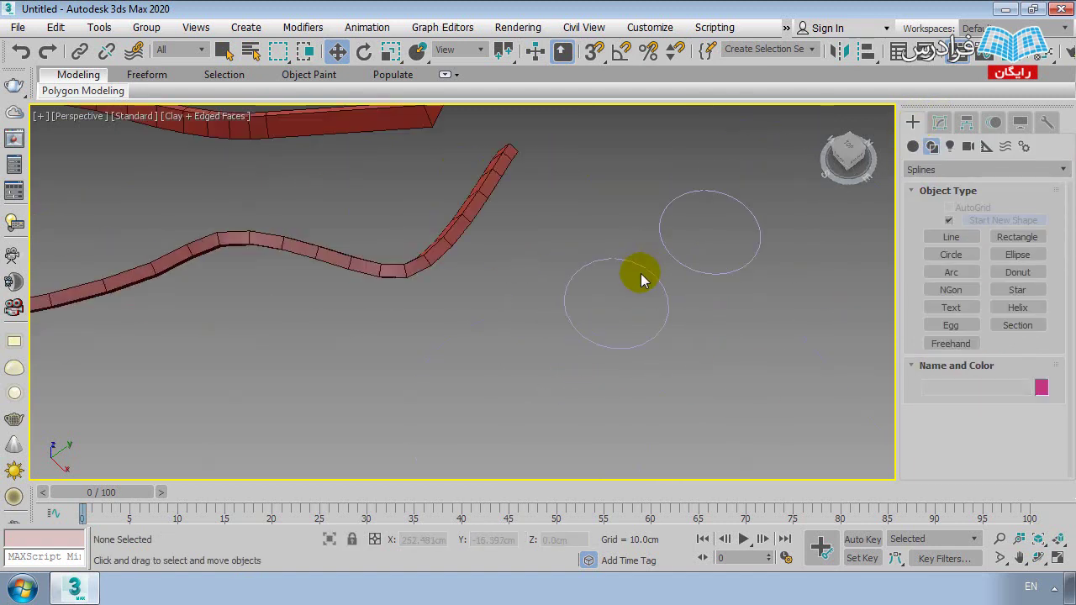
- Box-select both arc circles, delete them, and orbit the view toward the red extrusions
drag(709, 233, 616, 303)
key(Delete)
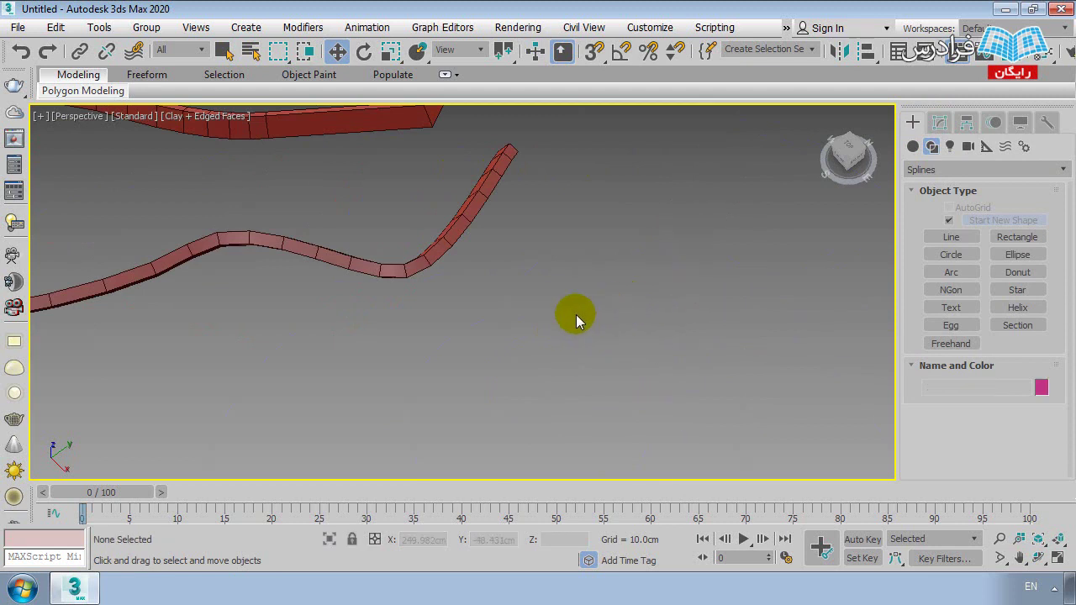
scroll(577, 318, down, 3)
mouse_move(577, 320)
alt+middle_down()
mouse_move(492, 381)
mouse_move(561, 311)
alt+middle_up()
- Select Line003, collapse its Interpolation rollout and expand the Selection rollout in Modify
scroll(561, 311, up, 2)
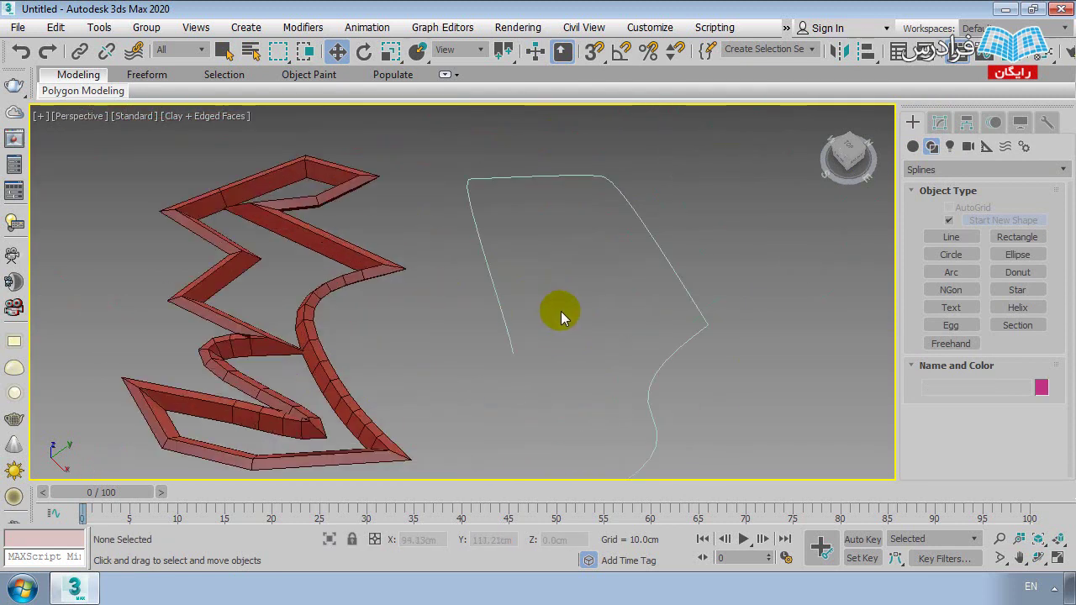
click(694, 286)
click(940, 123)
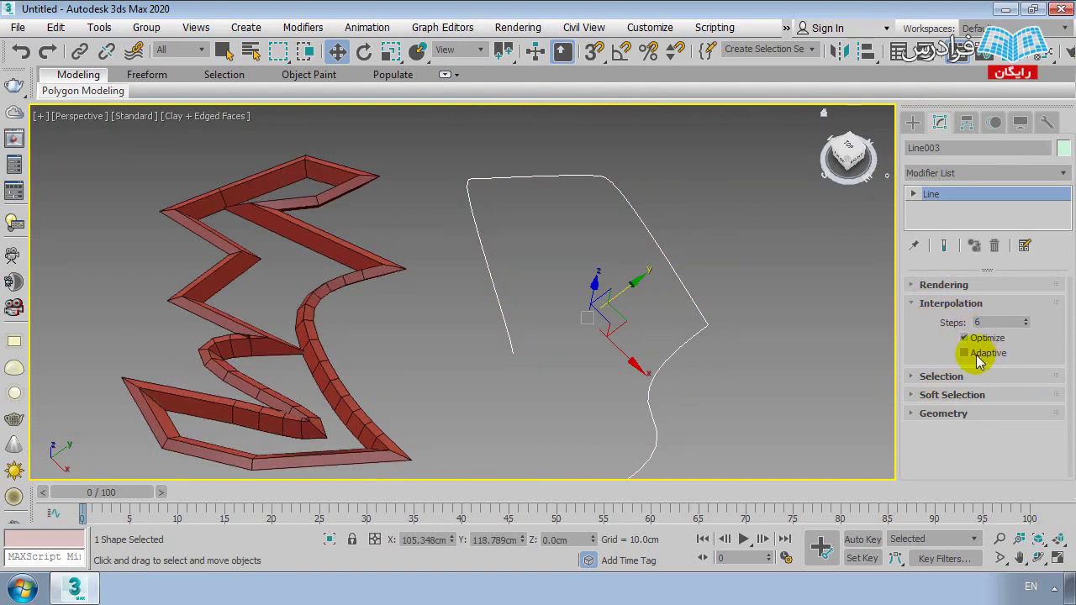
click(915, 308)
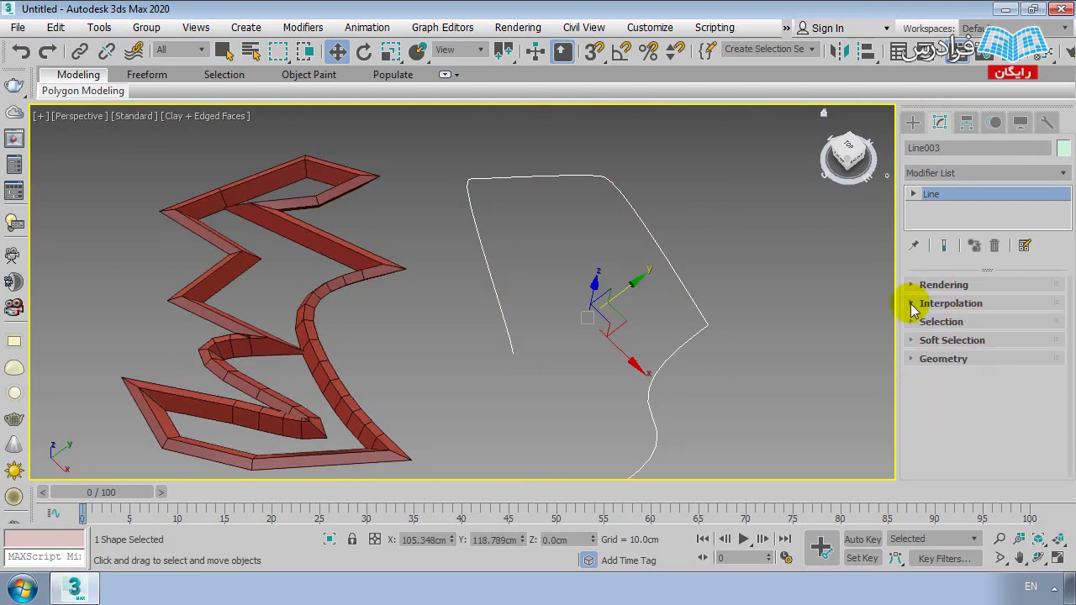
click(915, 322)
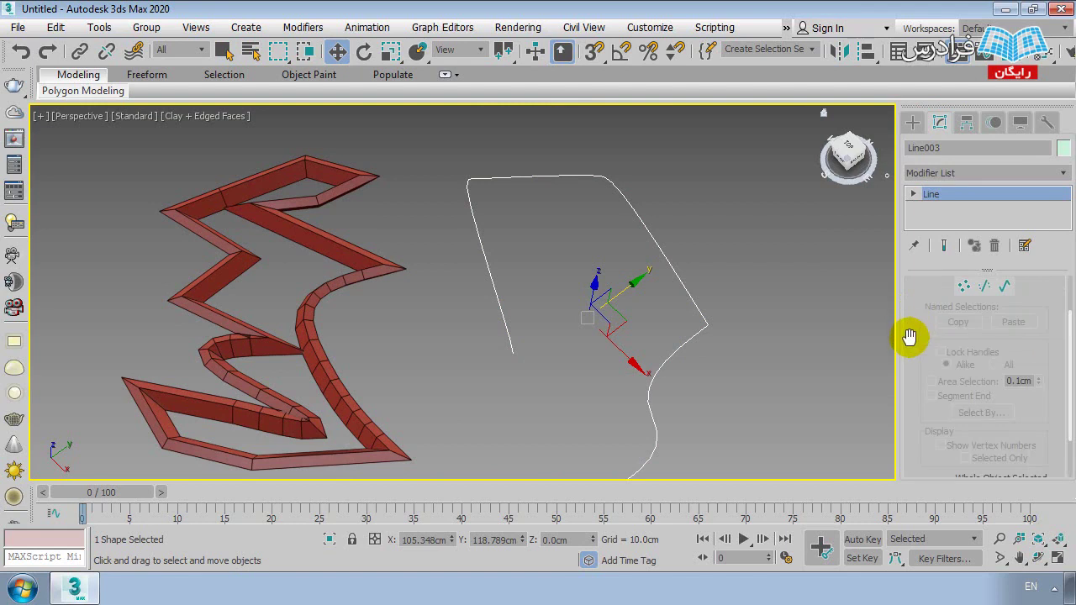
drag(924, 432, 922, 368)
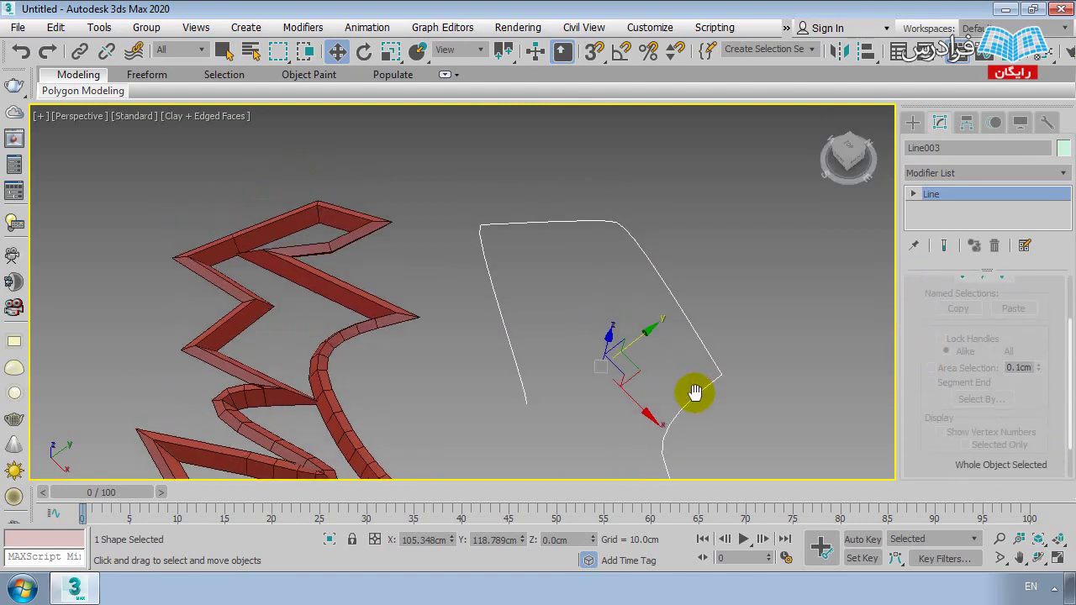
scroll(694, 392, down, 3)
middle_drag(576, 391, 586, 280)
scroll(586, 279, up, 2)
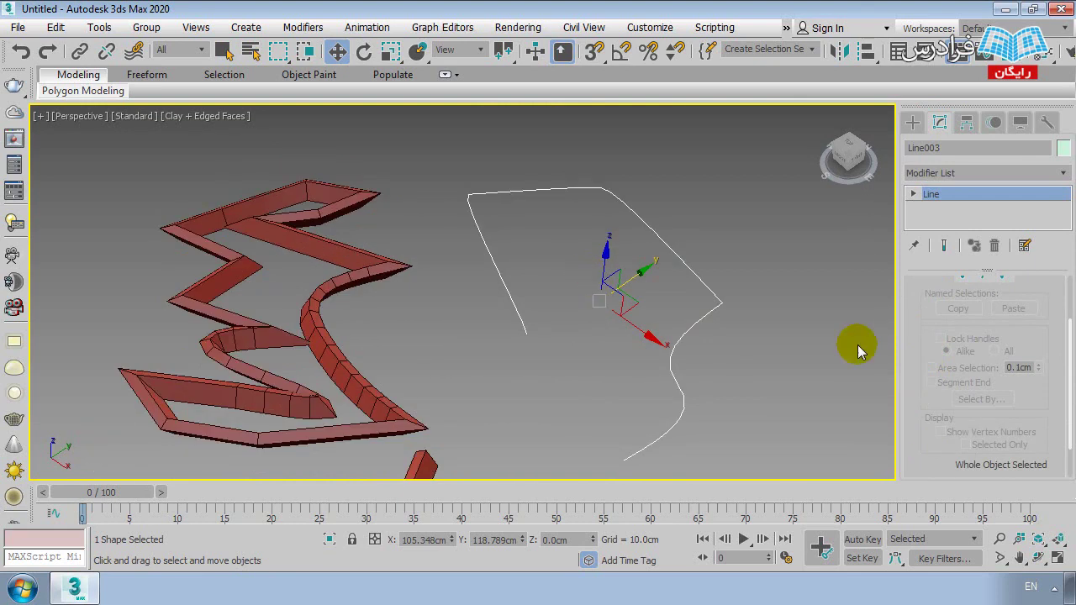
drag(915, 329, 915, 390)
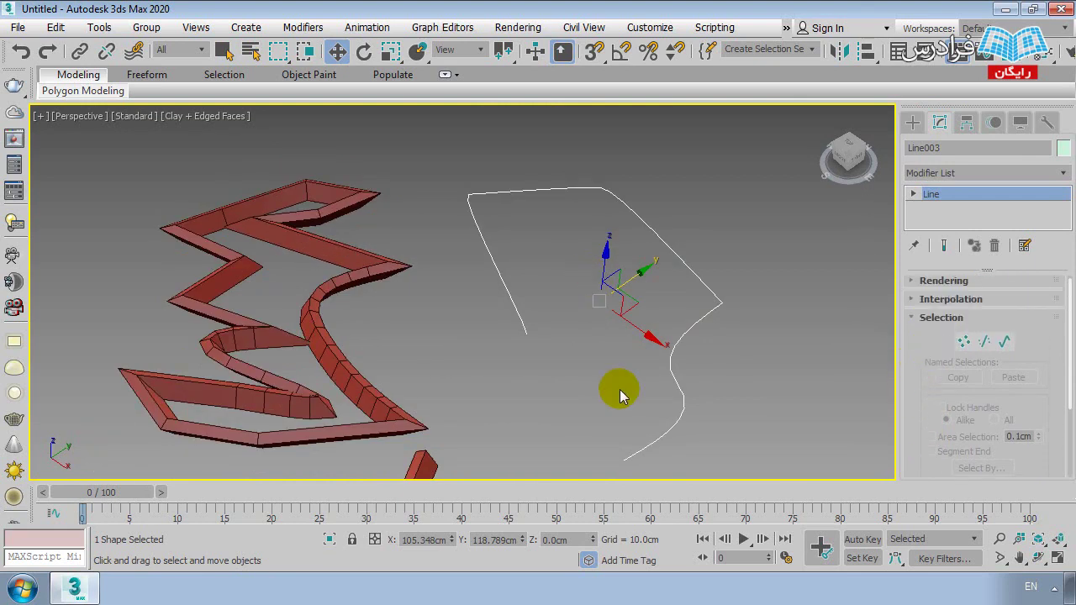
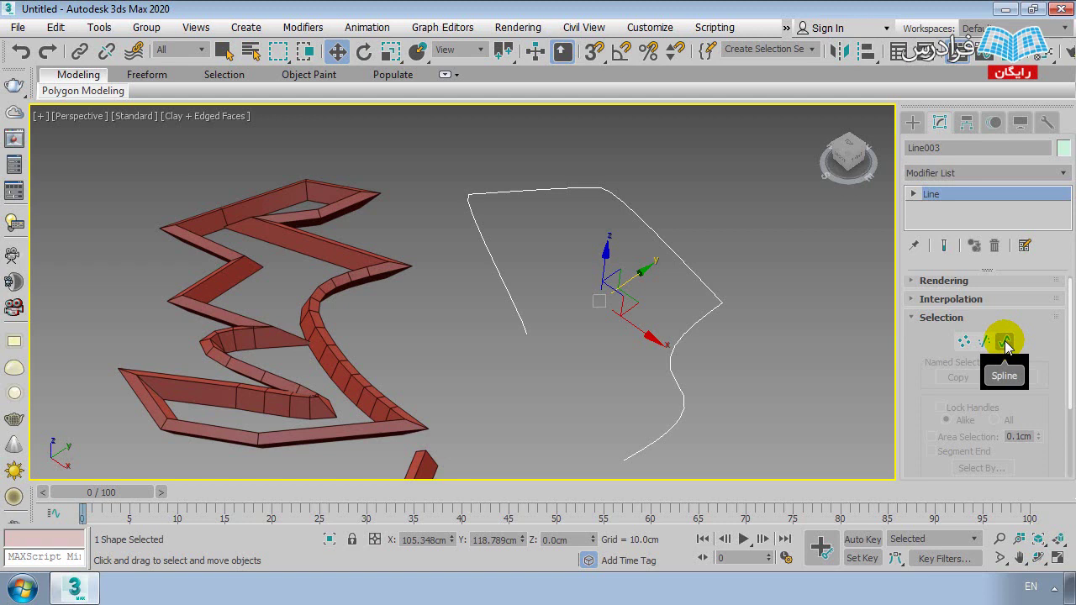
- Insert a new vertex on the curved section of Line003 at Vertex level
click(962, 341)
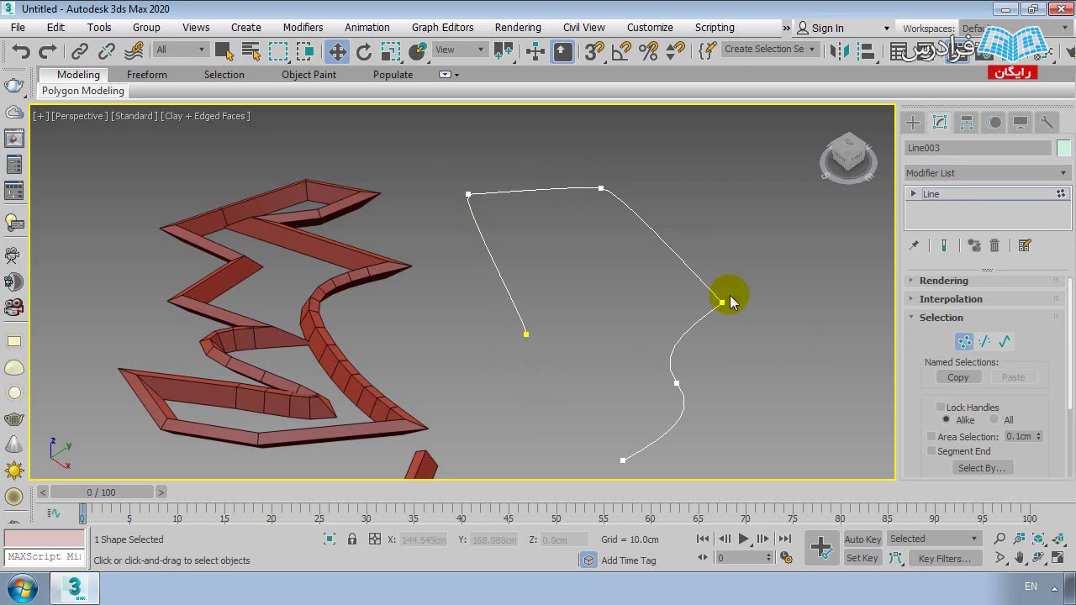
click(679, 381)
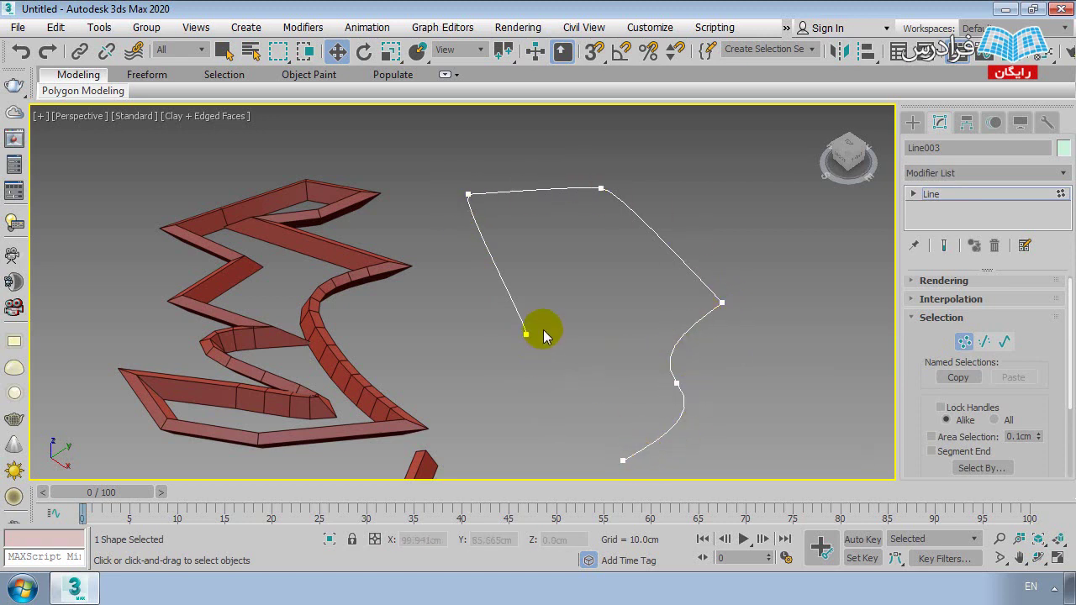
click(678, 386)
click(653, 452)
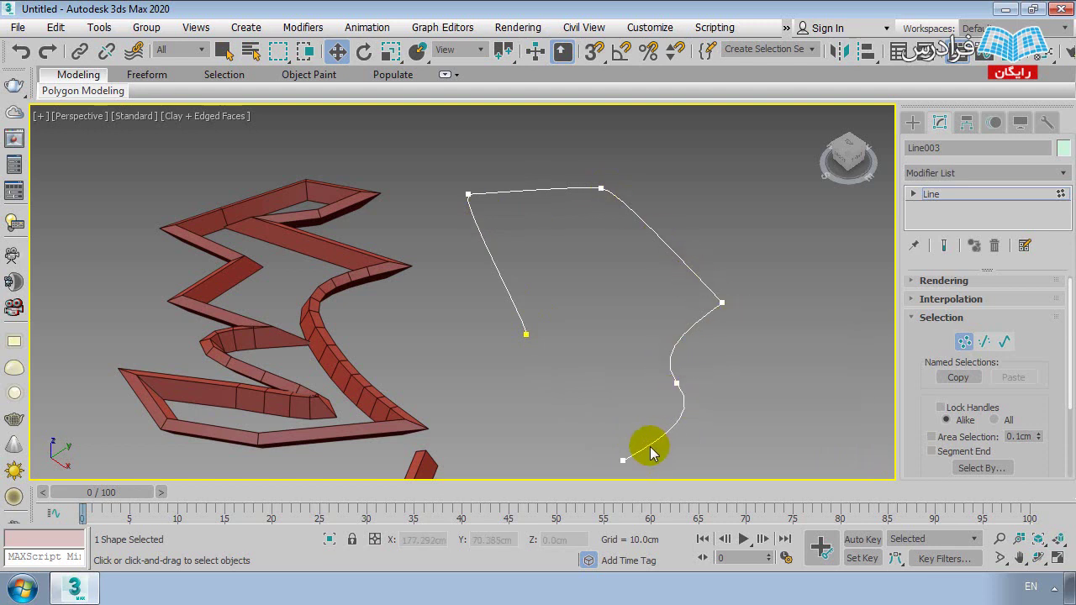
- Drag Line003's top, open-end, lower-right and upper-right vertices to reshape its curve
click(601, 188)
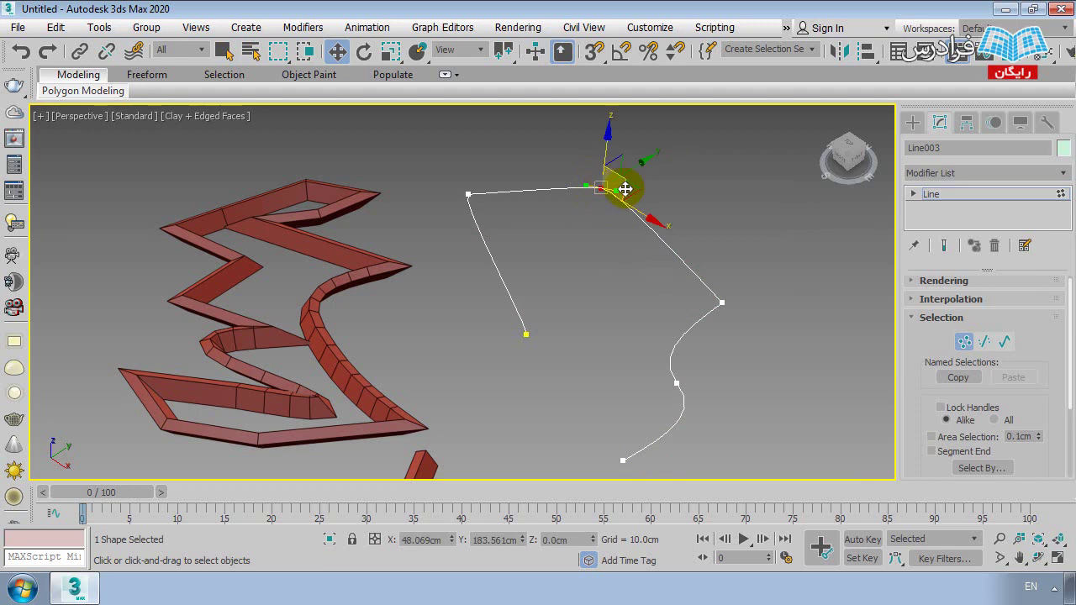
drag(646, 189, 673, 249)
click(527, 334)
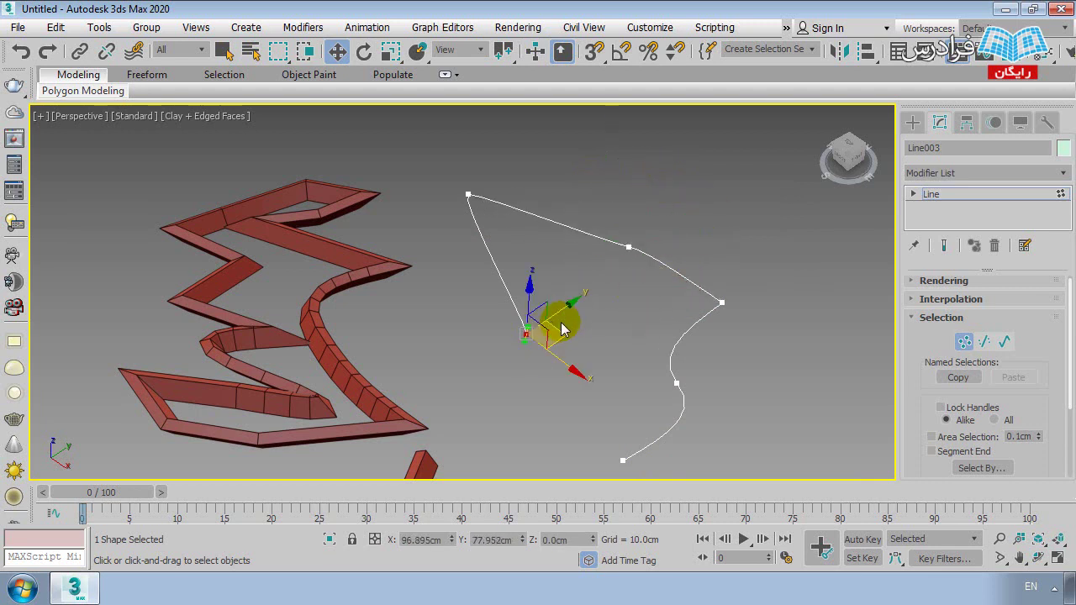
drag(559, 335, 514, 365)
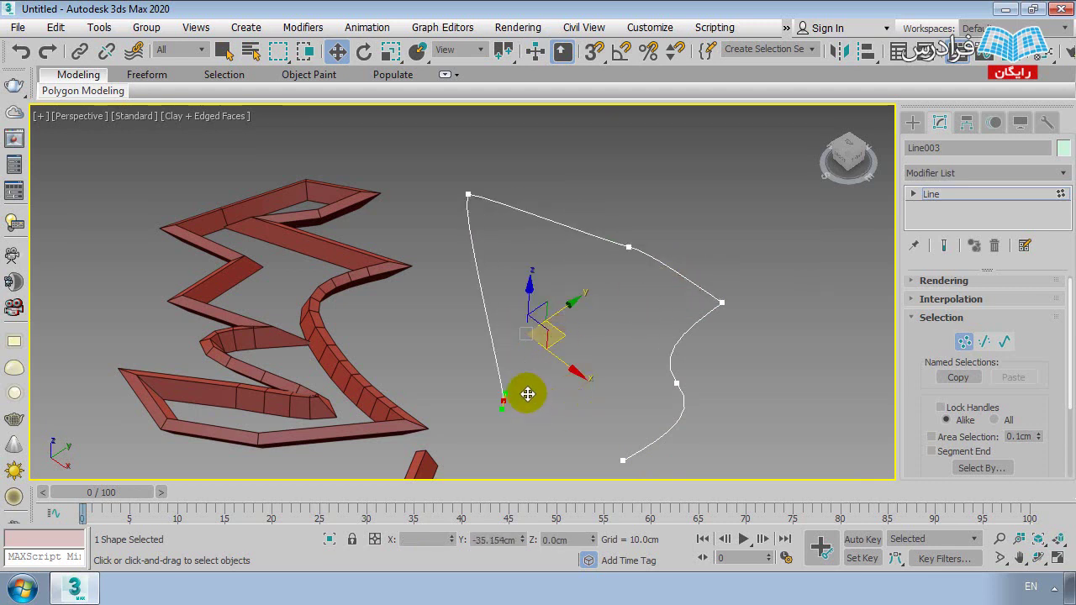
click(677, 385)
drag(704, 364, 743, 378)
click(722, 303)
mouse_move(766, 300)
mouse_down()
mouse_move(755, 271)
mouse_move(705, 317)
mouse_up()
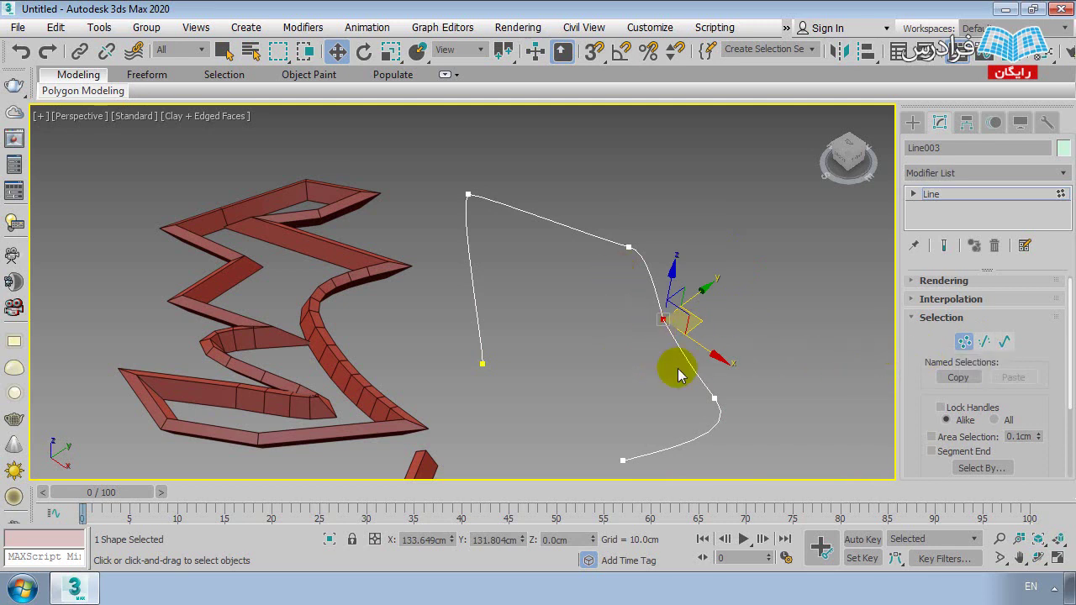
click(985, 341)
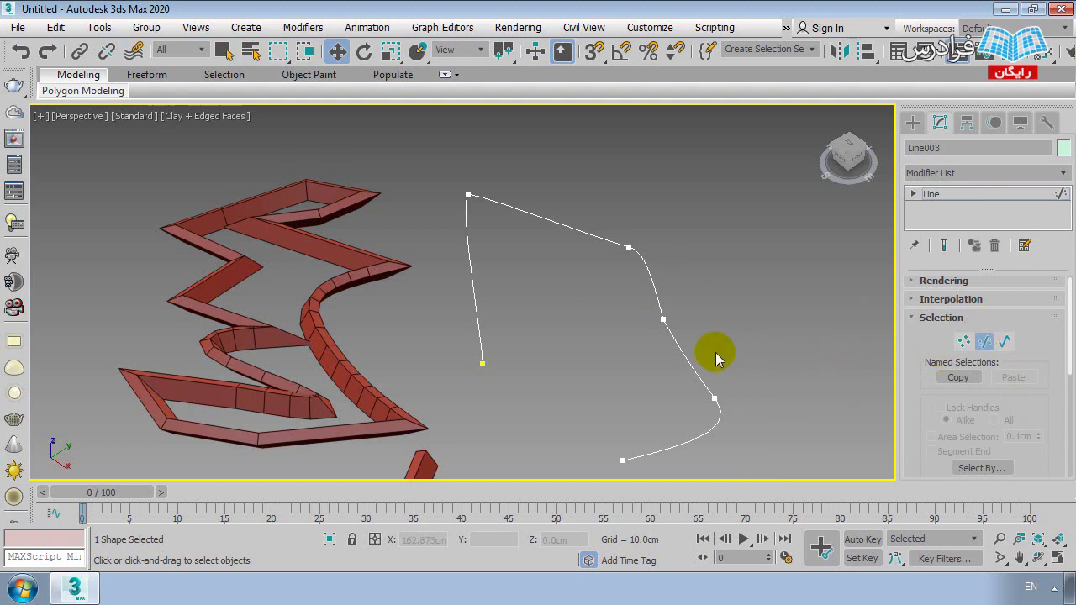
- Select each segment of Line003 in turn, ending on the right segment
click(680, 347)
click(646, 277)
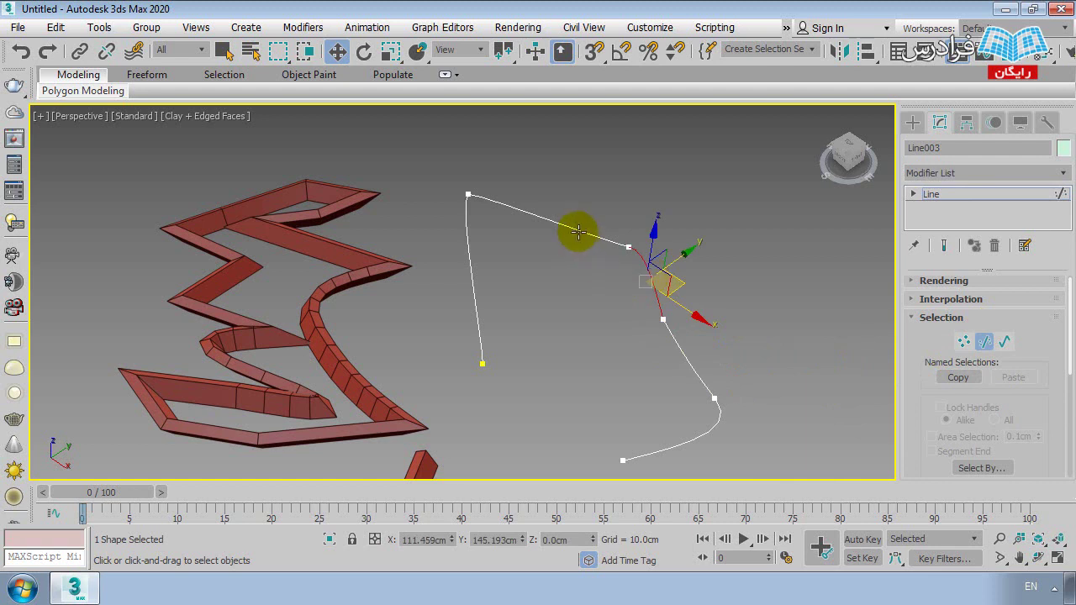
click(578, 232)
click(476, 298)
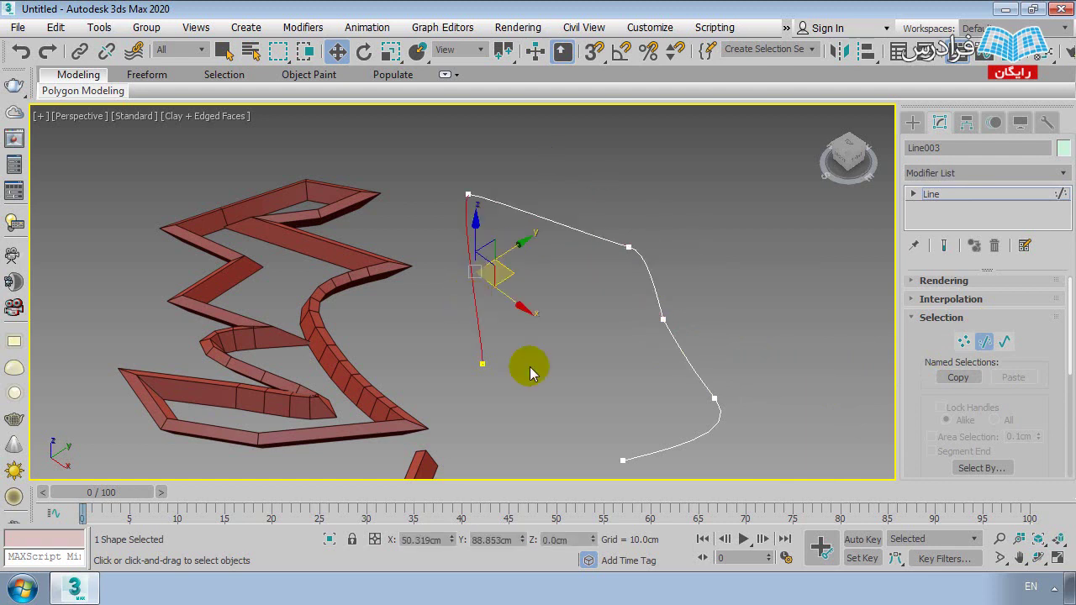
click(665, 447)
click(686, 360)
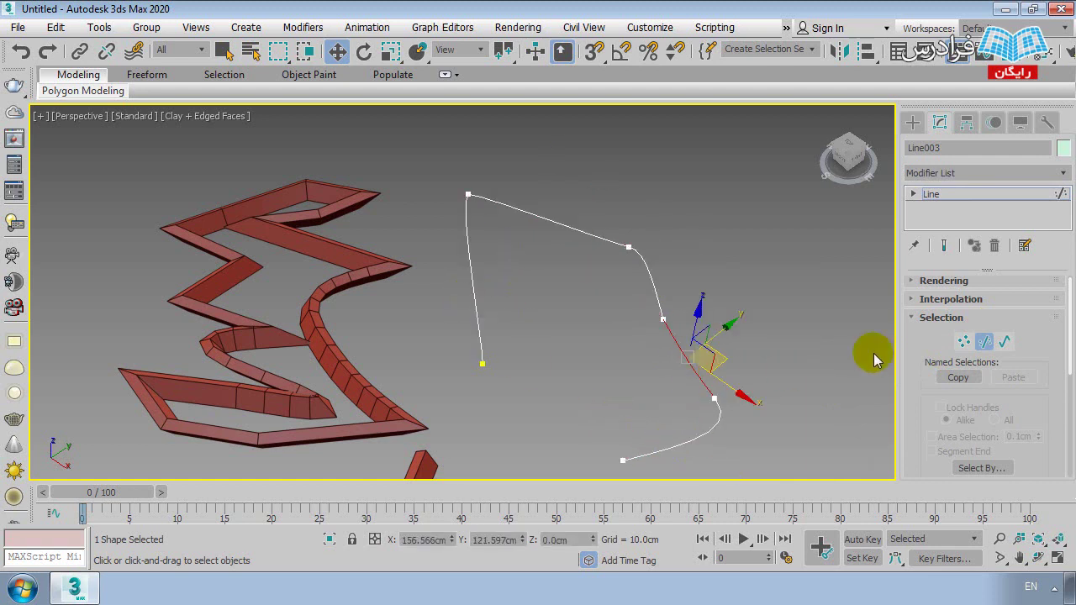
- Select the whole spline at Spline level, then cycle through Vertex, Segment and Spline levels back to Segment
click(1005, 342)
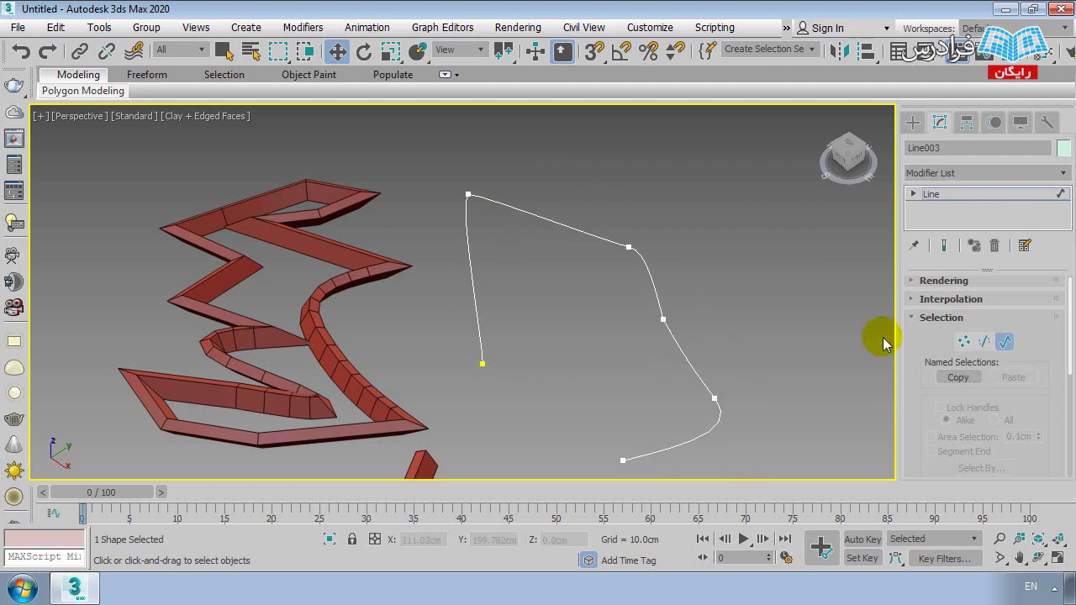
click(677, 344)
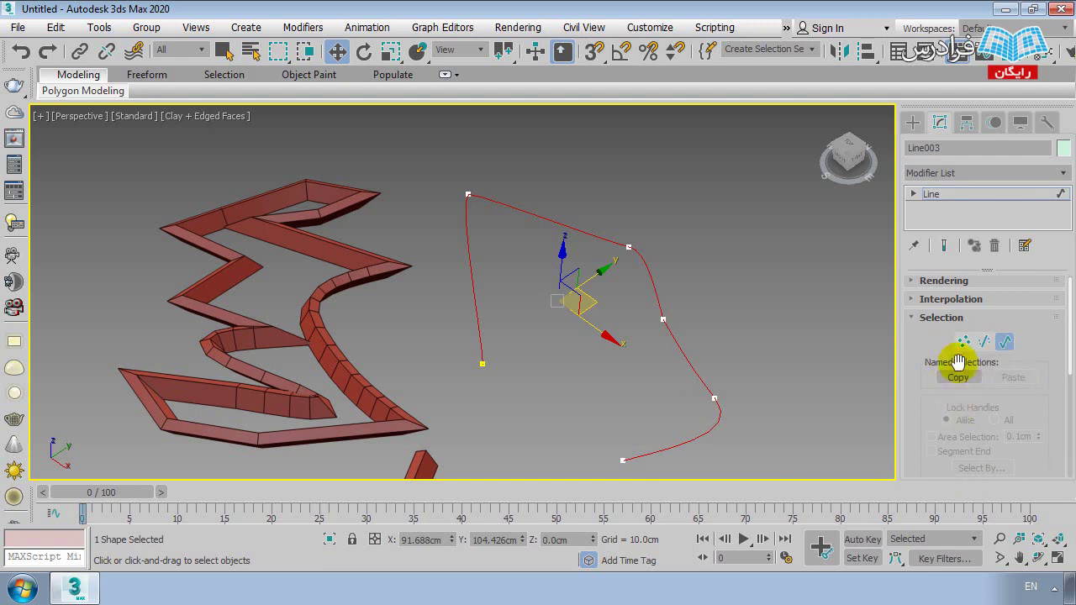
click(963, 345)
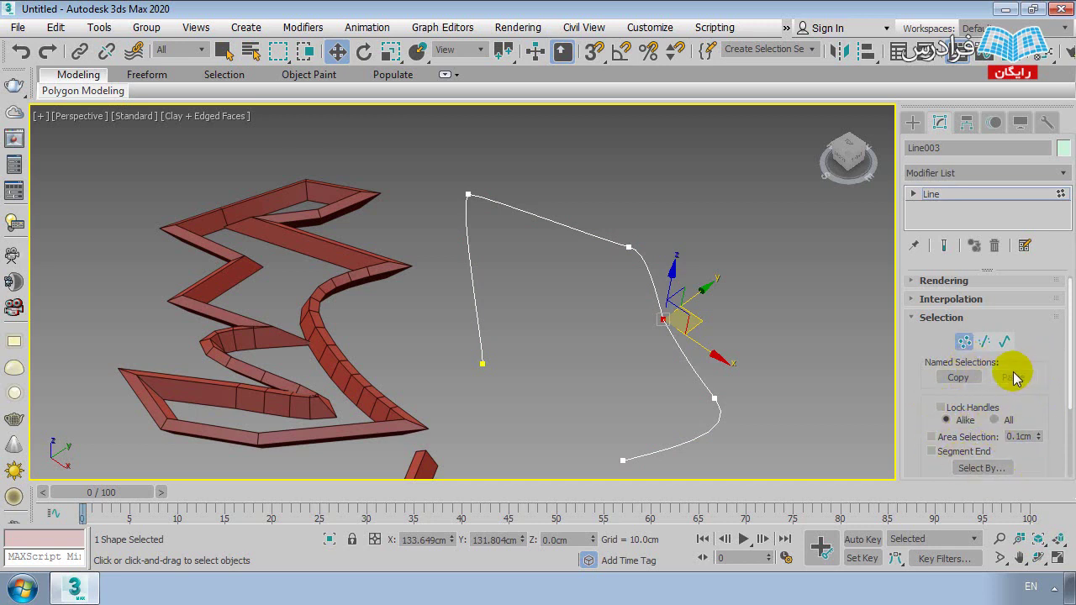
click(985, 344)
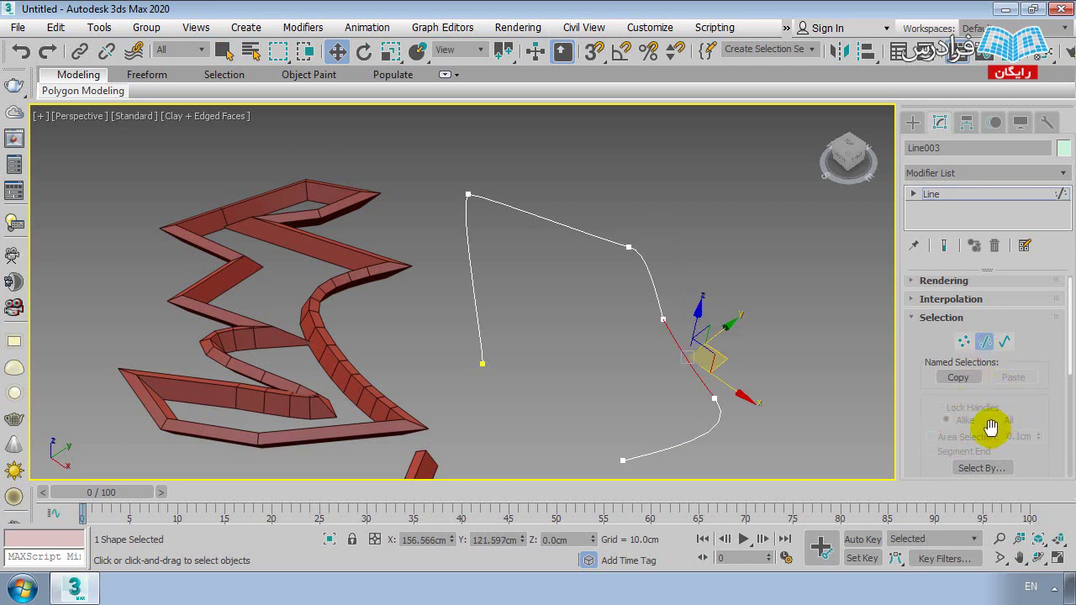
click(1004, 343)
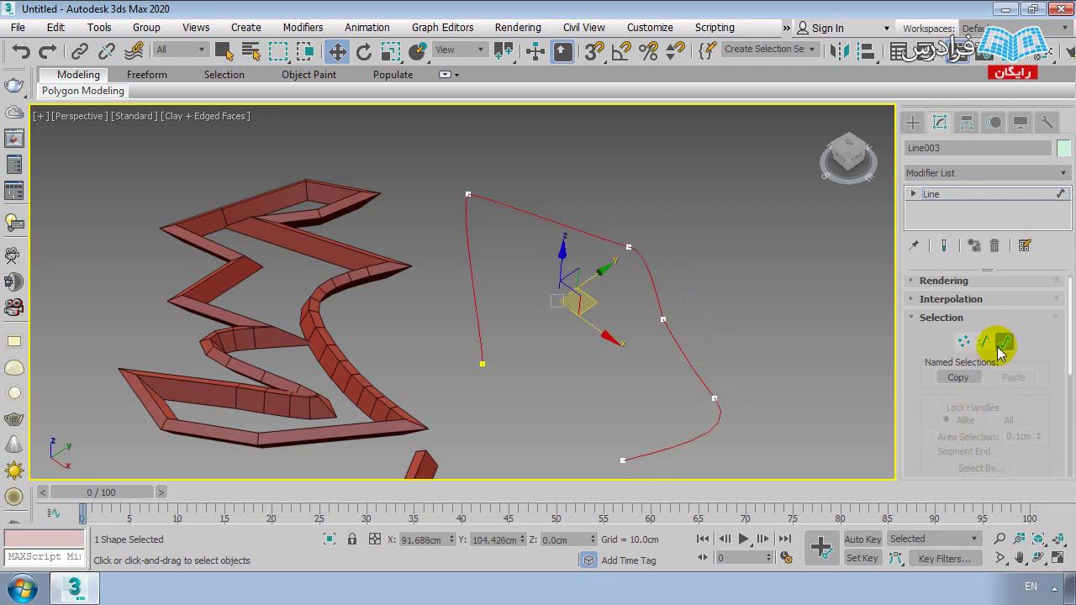
mouse_move(980, 402)
mouse_down()
mouse_move(965, 266)
mouse_move(995, 432)
mouse_up()
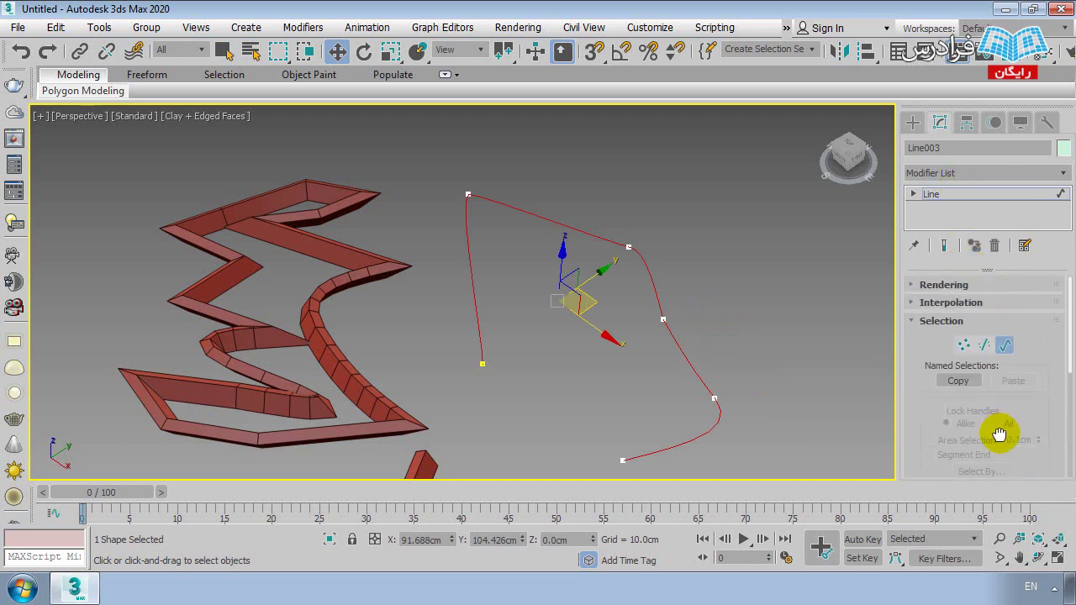
click(985, 346)
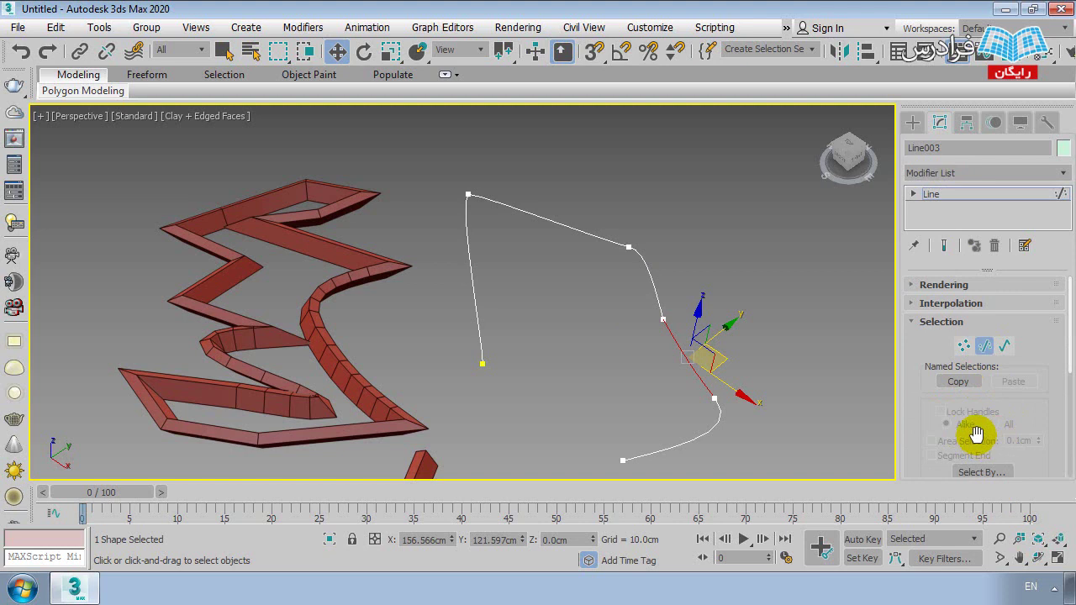
- Collapse the Selection and Surface Properties rollouts in the Modify panel
drag(976, 433, 967, 271)
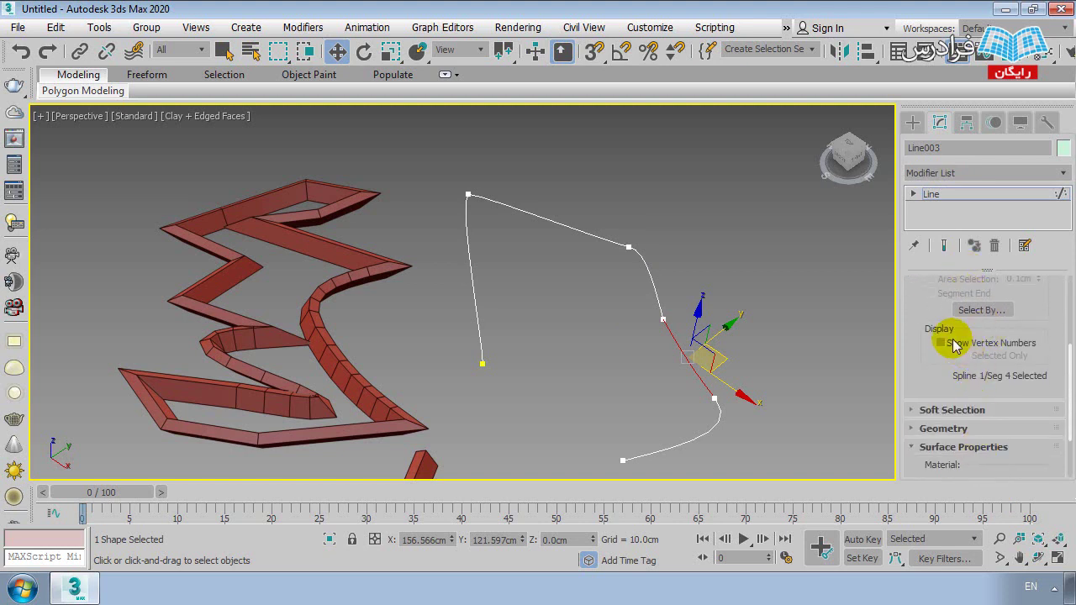
drag(955, 345, 920, 470)
drag(926, 351, 930, 377)
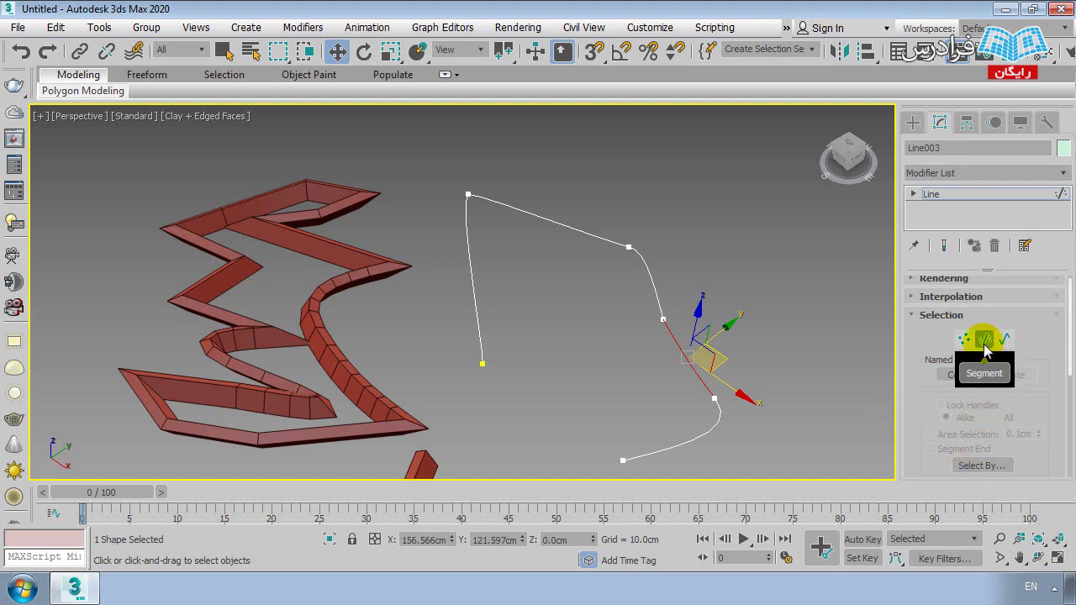
scroll(931, 345, down, 2)
scroll(941, 337, down, 2)
scroll(961, 379, down, 2)
scroll(961, 371, up, 4)
scroll(945, 348, up, 2)
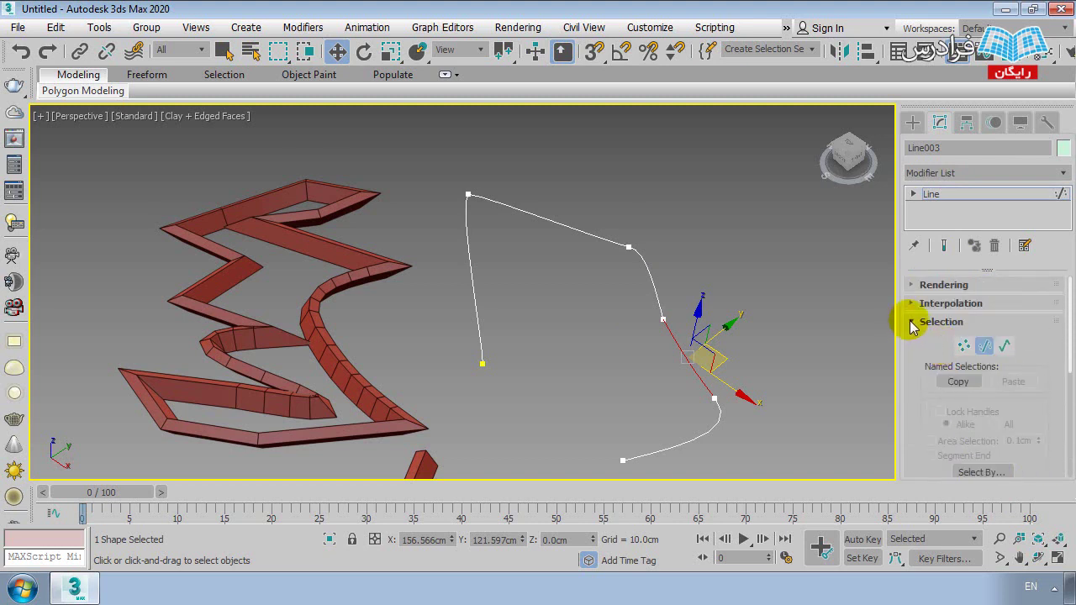
click(914, 324)
click(913, 378)
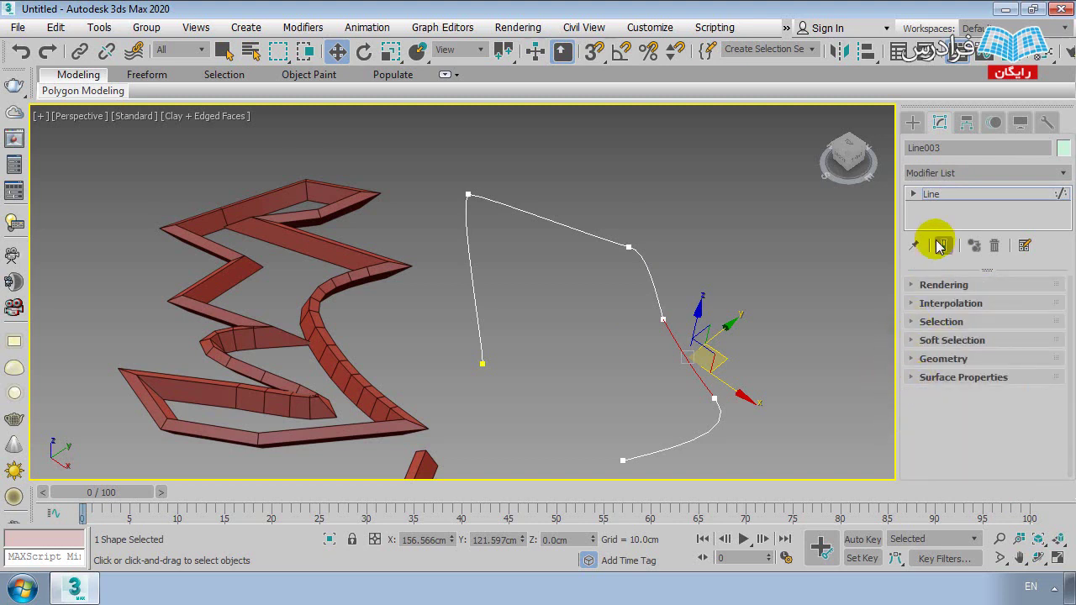
- Draw a rectangle on the right of the scene and a circle above it
click(913, 122)
click(817, 241)
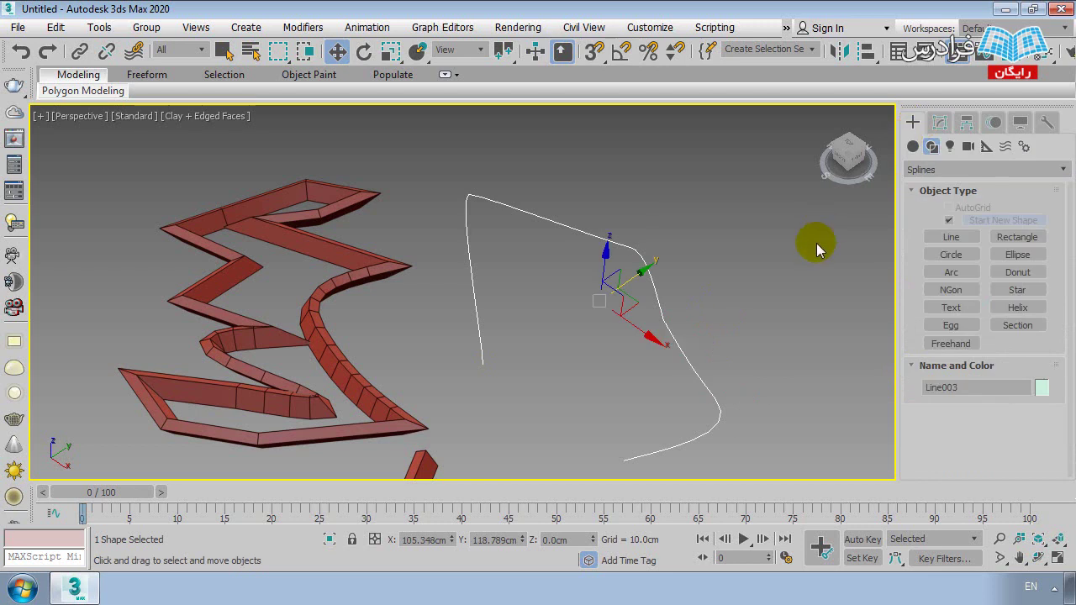
click(1031, 239)
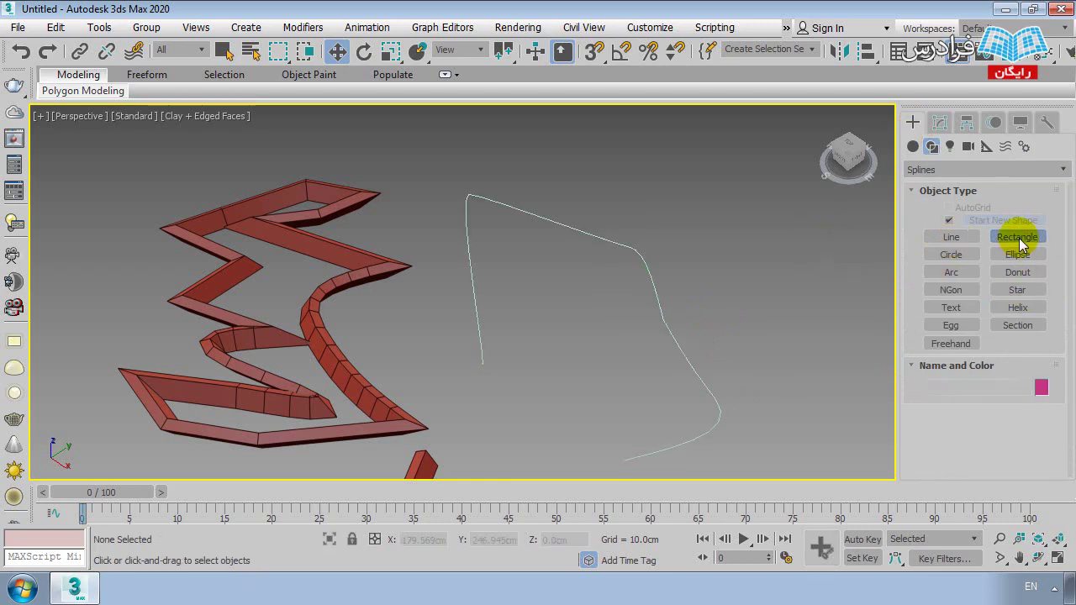
mouse_move(764, 253)
mouse_down()
mouse_move(866, 388)
mouse_move(887, 395)
mouse_up()
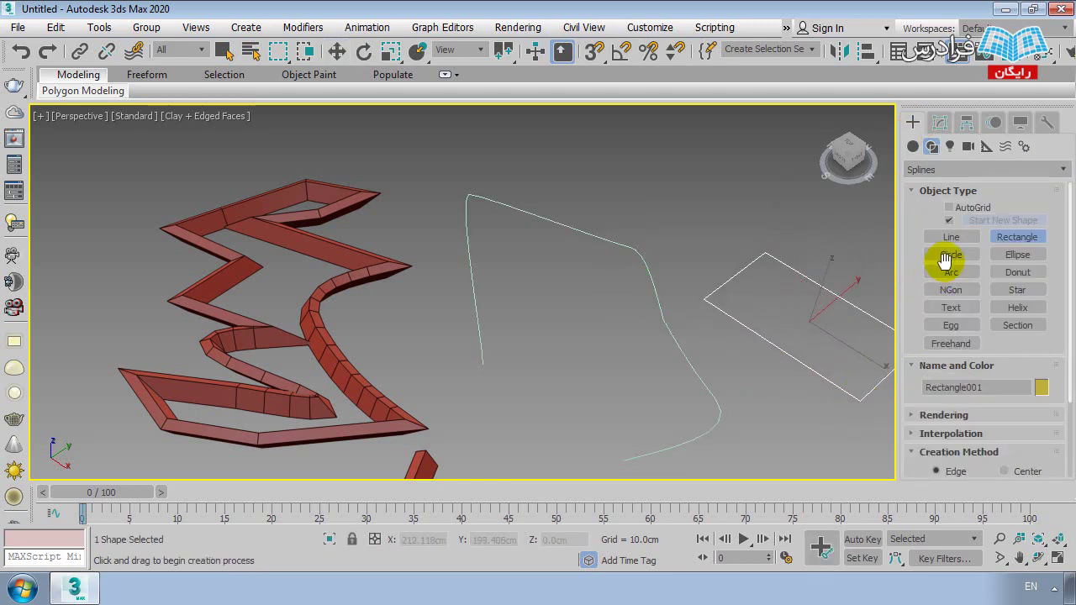
click(951, 254)
drag(678, 217, 690, 256)
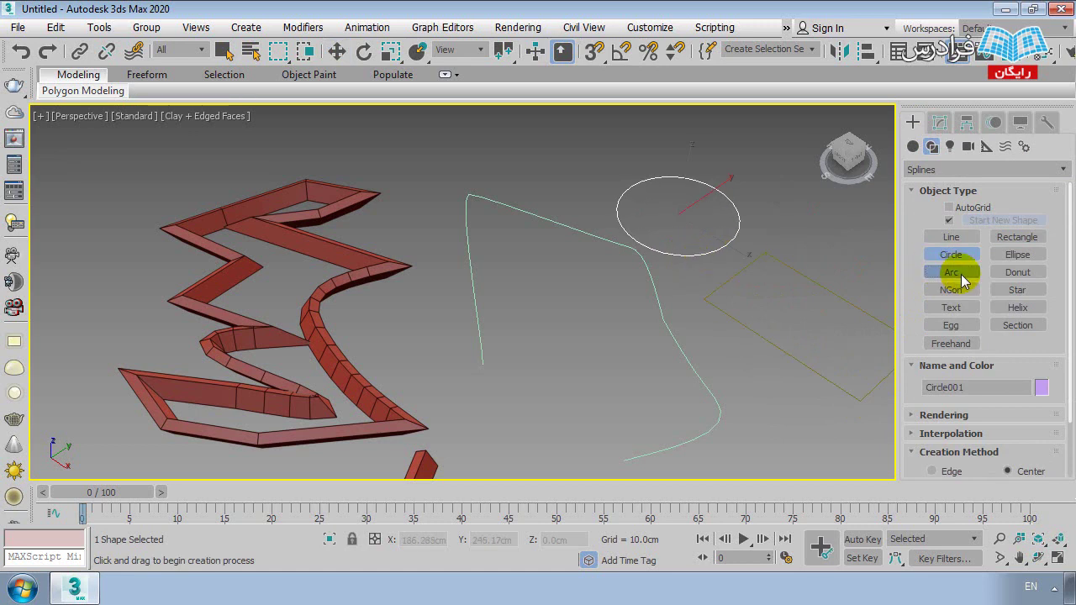
- Draw an arc near the top of the scene, redoing the first unfinished attempt
click(961, 280)
drag(588, 178, 678, 145)
right_click(580, 153)
drag(605, 159, 422, 172)
click(484, 138)
alt+middle_drag(543, 260, 602, 354)
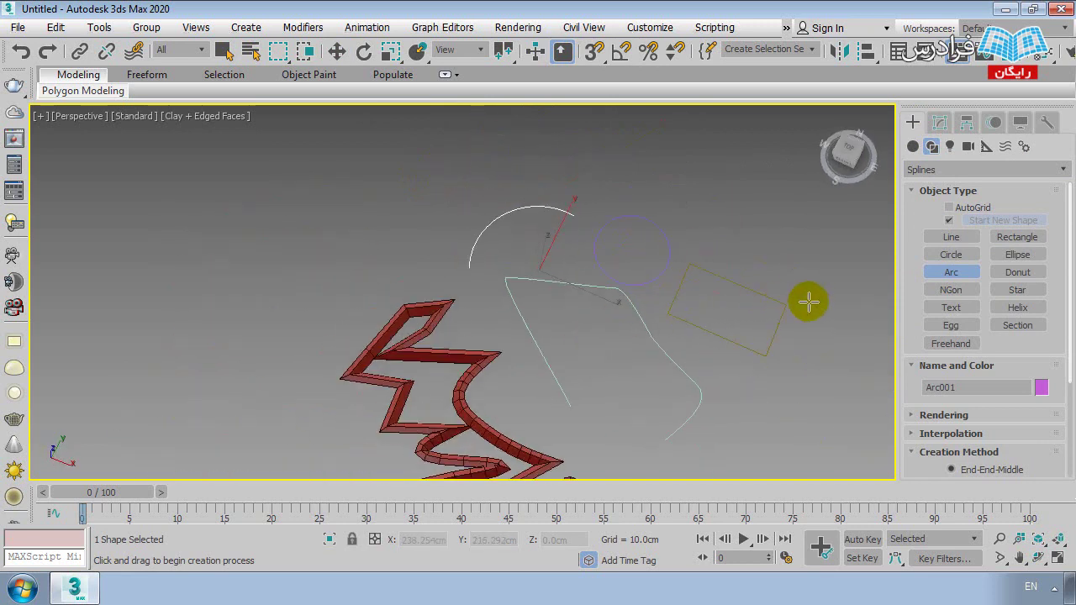
key(w)
- Add a donut at the upper right, a star on the right and a hexagon near the top
click(1015, 277)
drag(757, 221, 773, 260)
scroll(777, 171, up, 3)
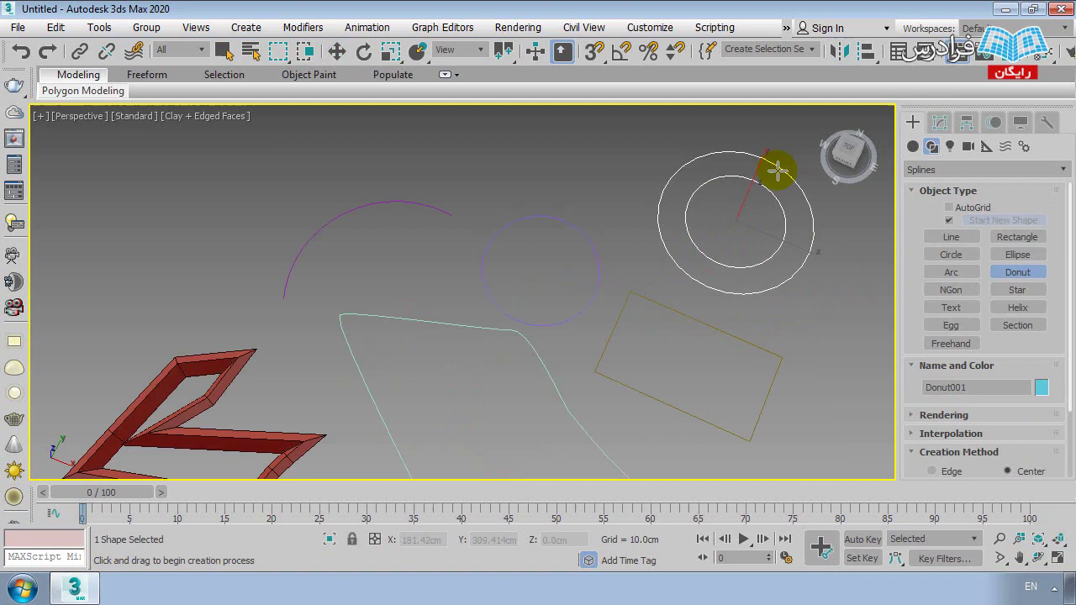
click(1018, 289)
mouse_move(853, 317)
mouse_down()
mouse_move(857, 347)
mouse_move(843, 343)
mouse_up()
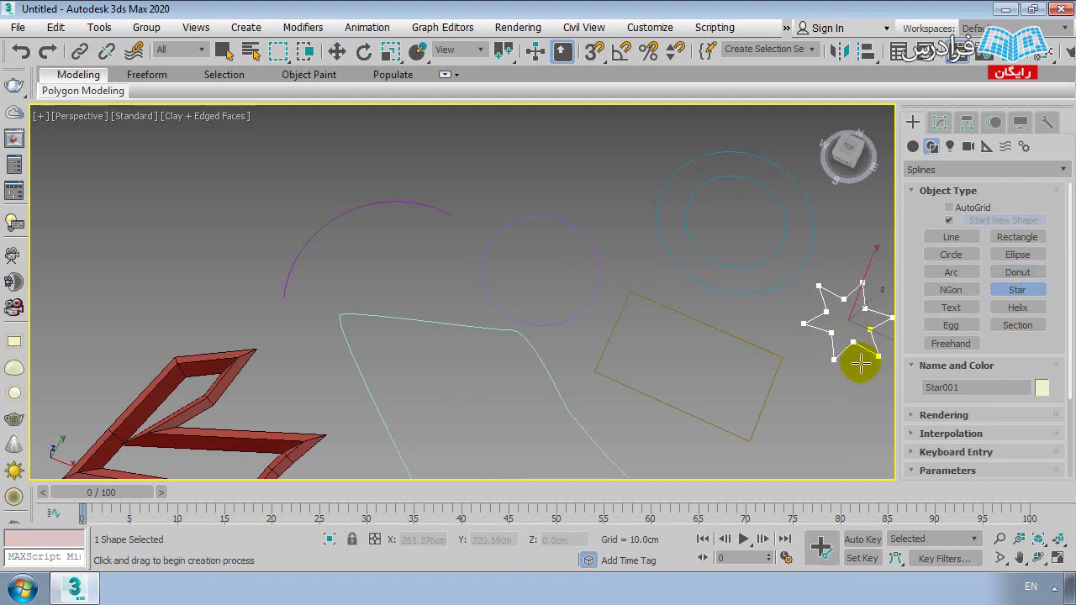
click(843, 342)
click(951, 289)
drag(583, 164, 586, 169)
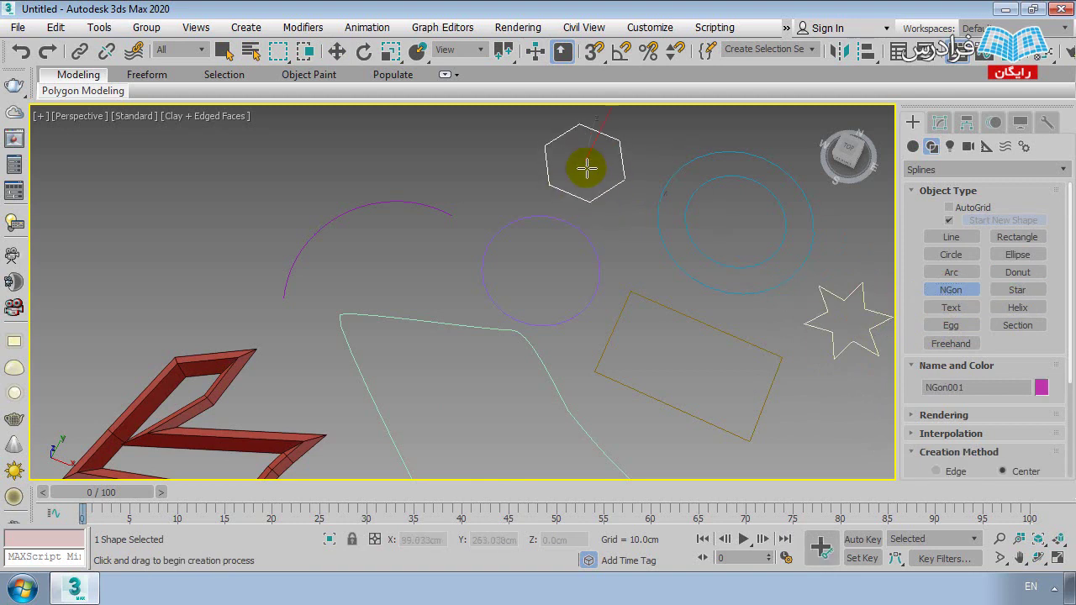
- Place the default 'MAX Text' spline on the left of the Perspective viewport
click(950, 307)
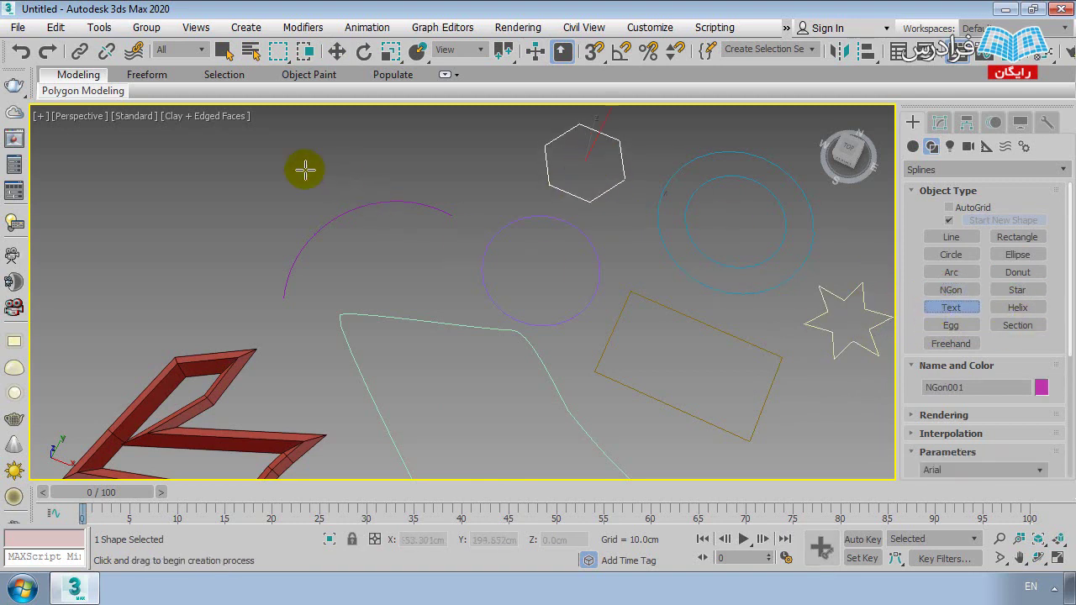
drag(305, 170, 296, 384)
alt+middle_drag(296, 384, 499, 217)
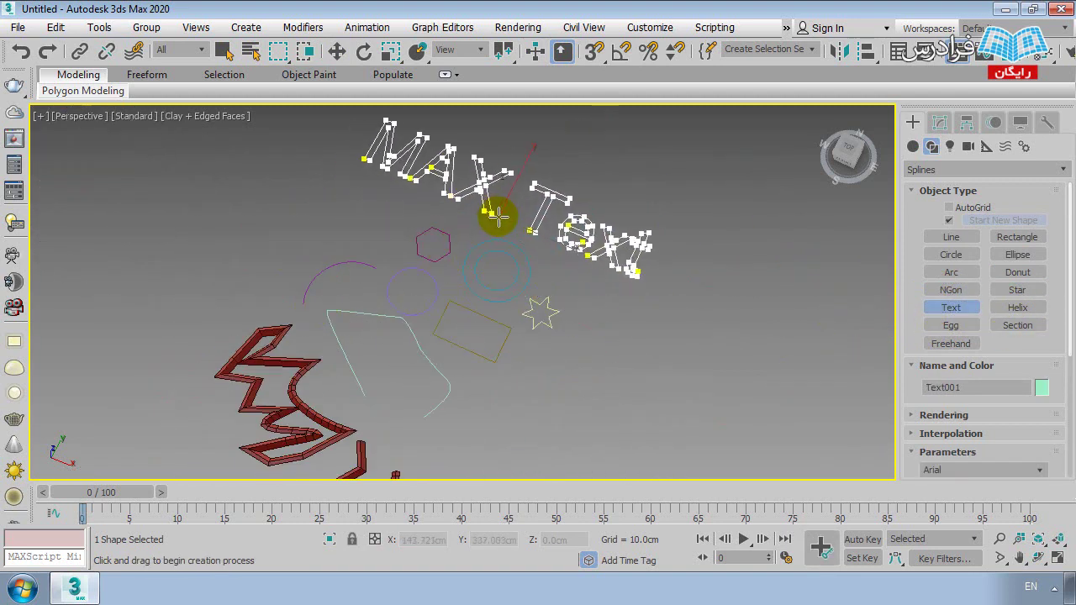
scroll(432, 241, up, 5)
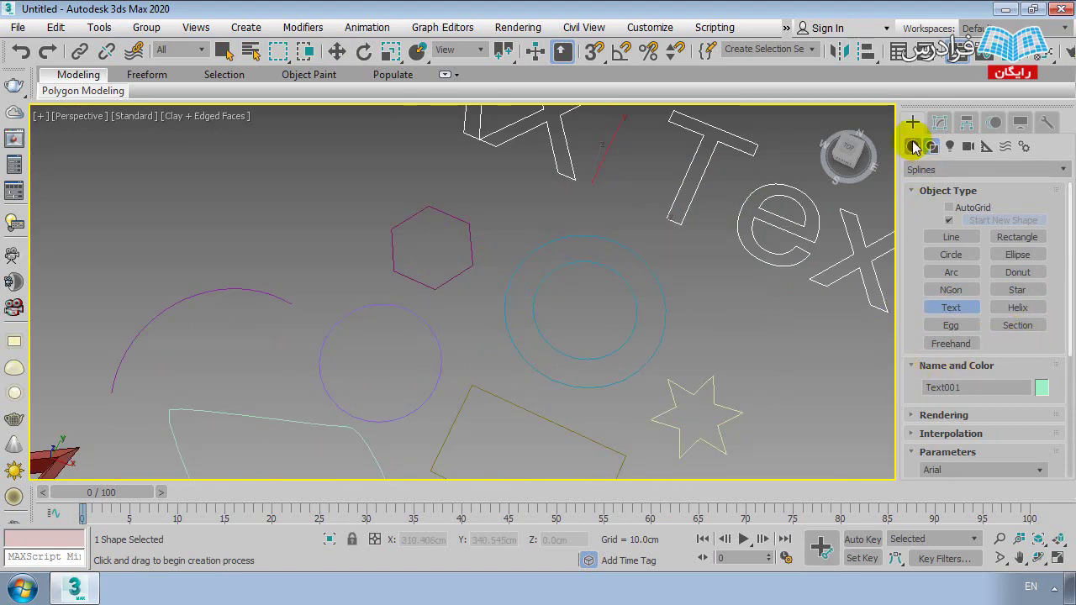
- Exit Text creation and orbit, pan and zoom the view to show all the shapes
right_click(751, 324)
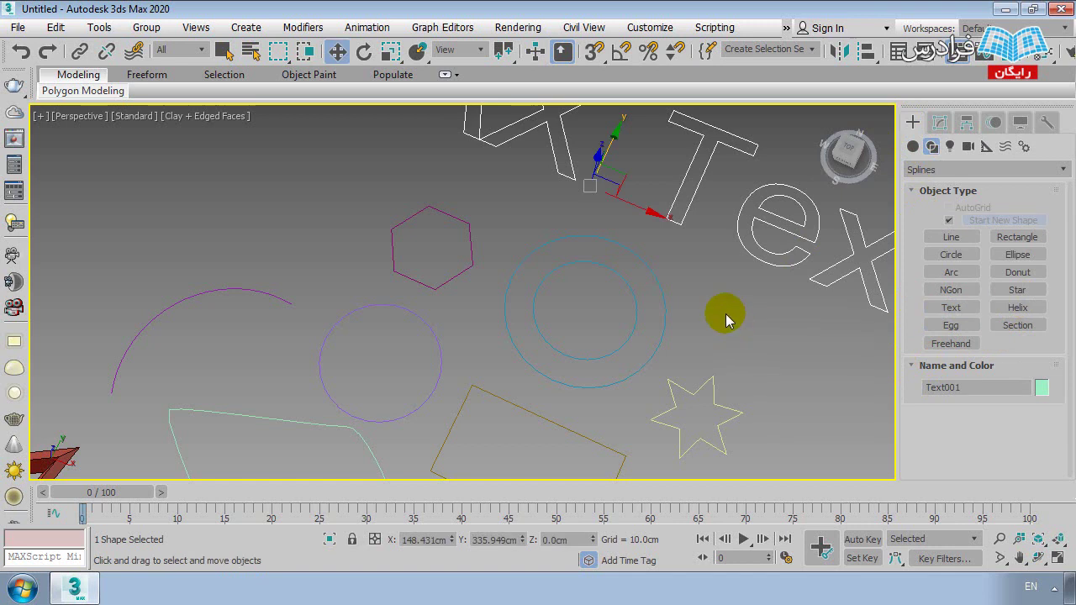
alt+middle_drag(720, 312, 773, 384)
click(657, 353)
middle_drag(656, 353, 607, 298)
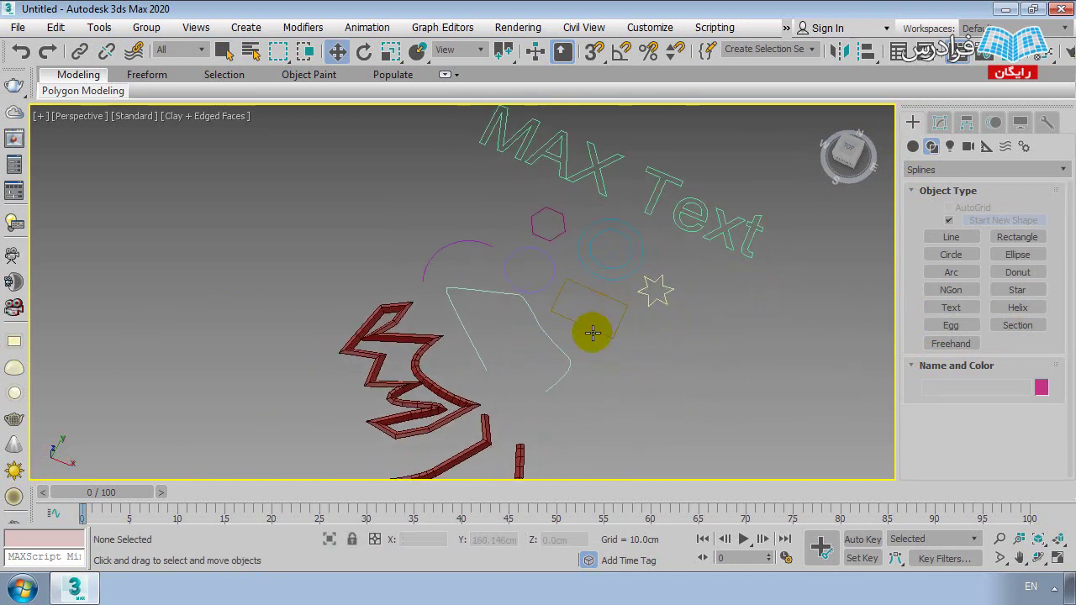
middle_drag(565, 366, 457, 159)
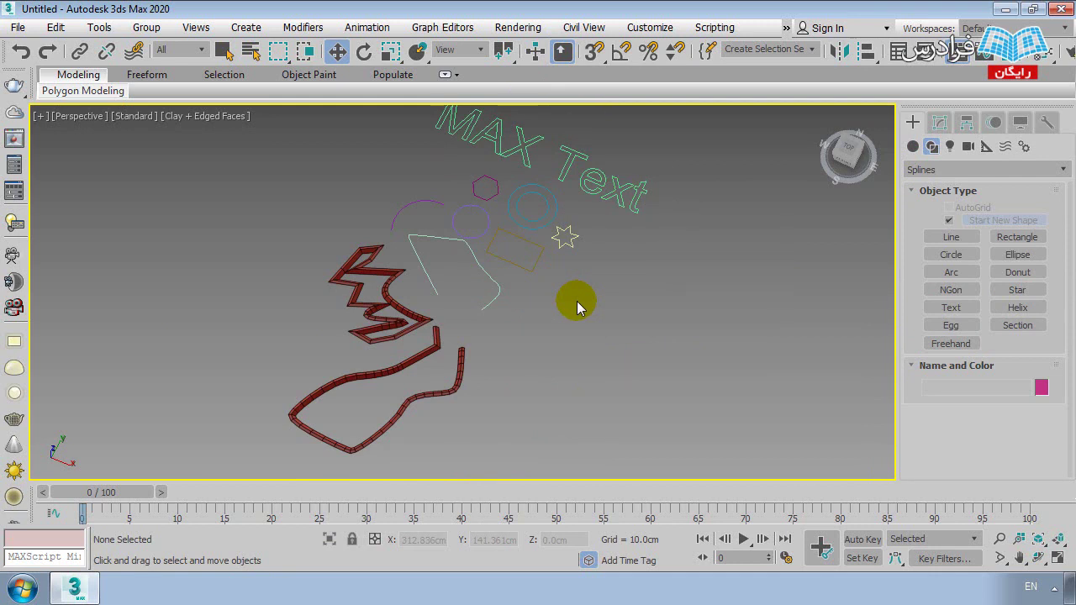
scroll(521, 358, up, 2)
scroll(521, 298, up, 2)
scroll(444, 299, up, 2)
- Select Arc001 and show its settings in the Modify panel
click(388, 197)
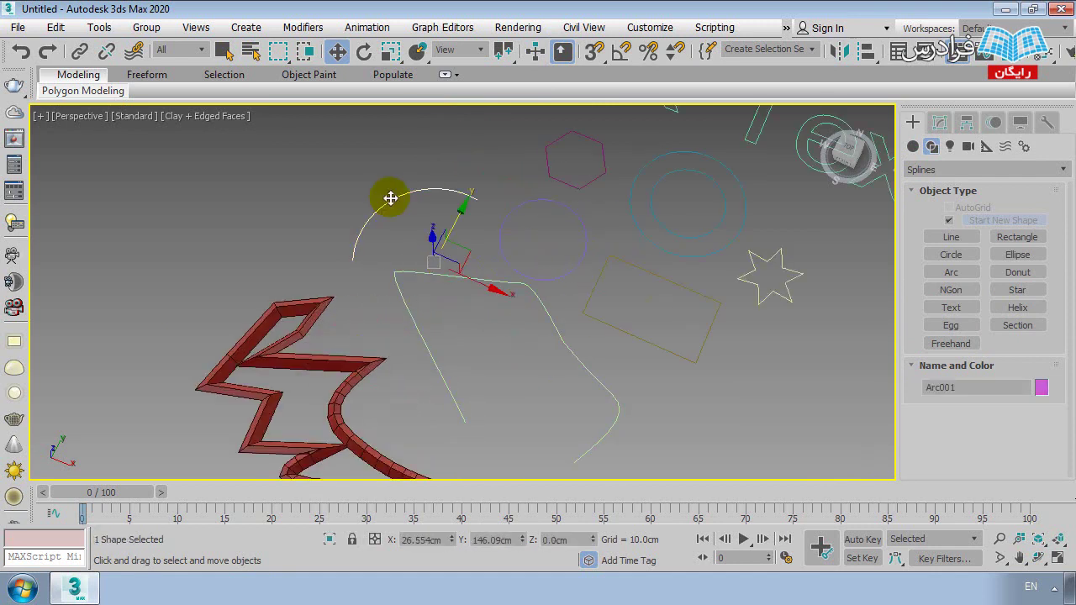
click(498, 286)
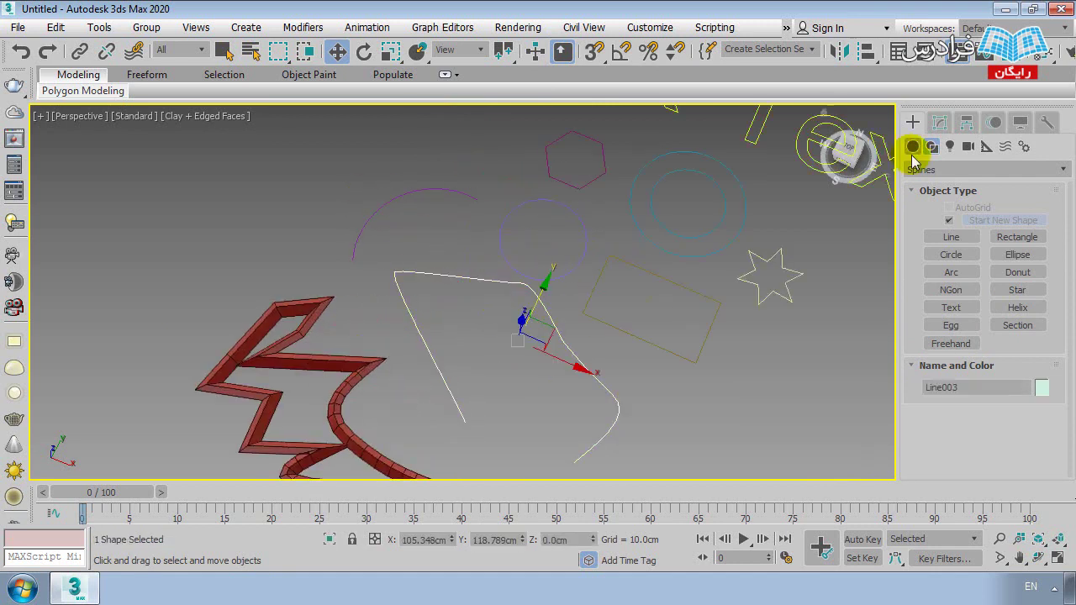
click(940, 122)
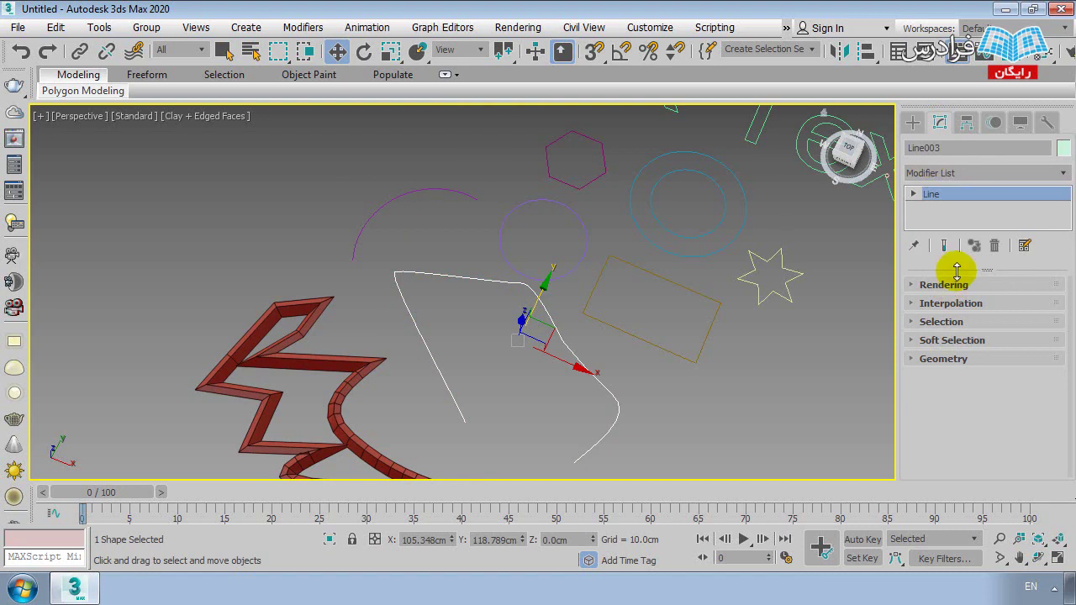
click(913, 122)
click(395, 199)
click(940, 122)
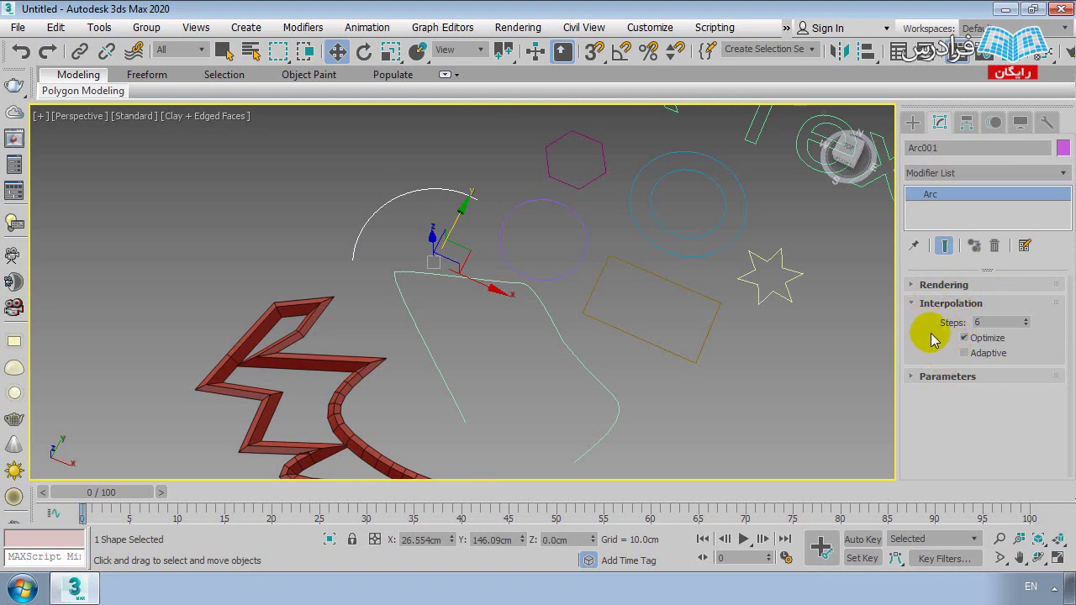
- Expand Arc001's Rendering rollout and check Enable In Renderer and Enable In Viewport
scroll(480, 264, up, 2)
scroll(521, 328, up, 3)
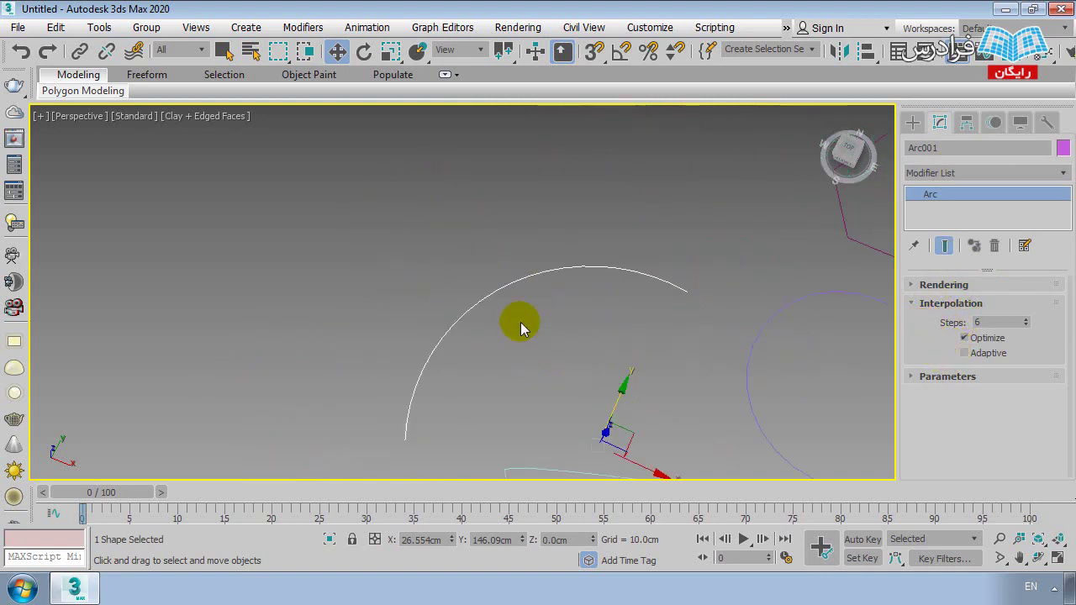
click(912, 303)
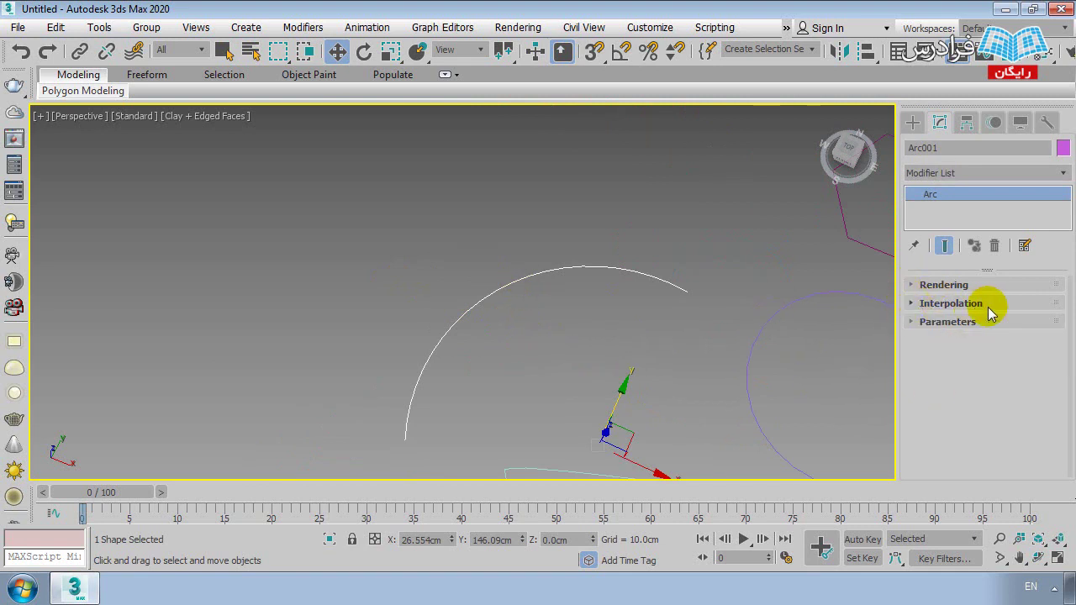
click(916, 286)
scroll(915, 284, down, 2)
scroll(931, 394, up, 3)
scroll(922, 334, down, 3)
scroll(920, 343, down, 2)
scroll(920, 337, up, 5)
click(926, 303)
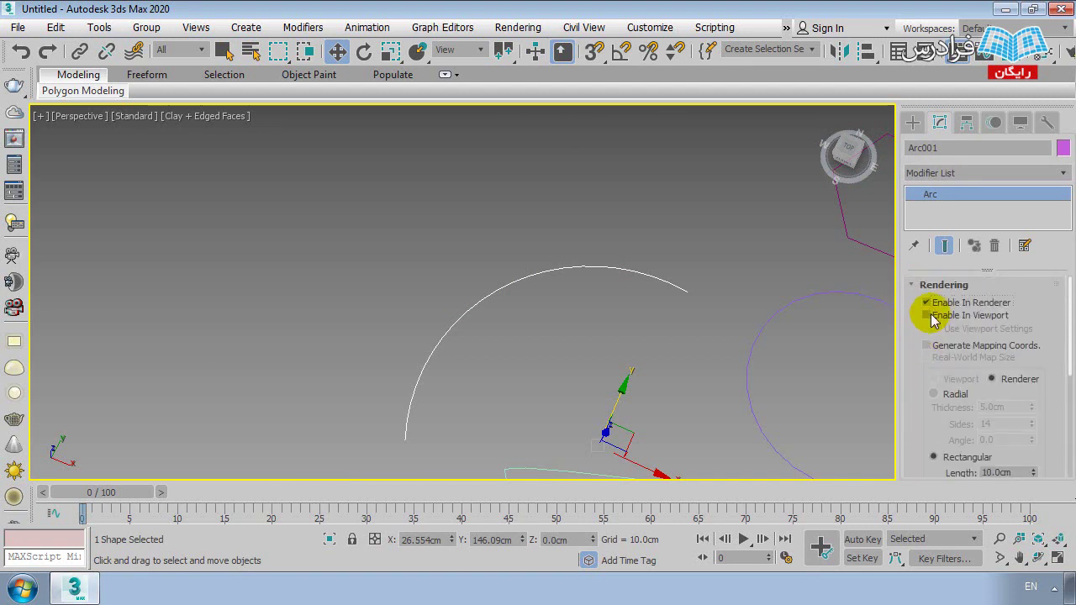
click(927, 315)
scroll(908, 348, down, 1)
scroll(907, 348, down, 4)
- Preview the arc as a Radial 5.0cm, 14-sided tube, then turn off Enable In Viewport
mouse_move(818, 286)
alt+middle_down()
mouse_move(576, 401)
mouse_move(613, 344)
alt+middle_up()
drag(908, 318, 912, 479)
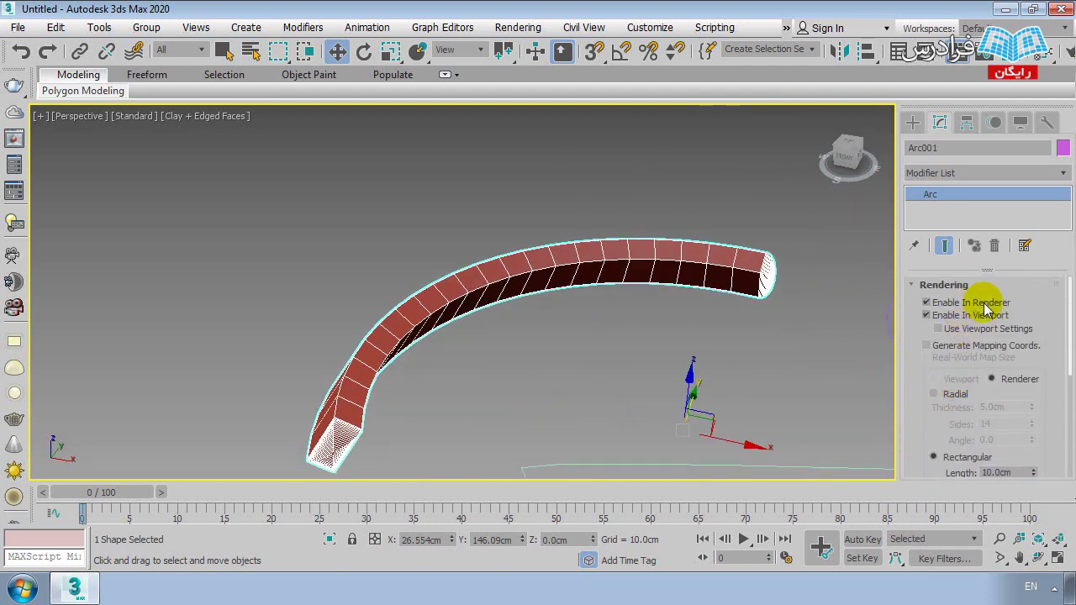
scroll(913, 432, down, 1)
click(933, 384)
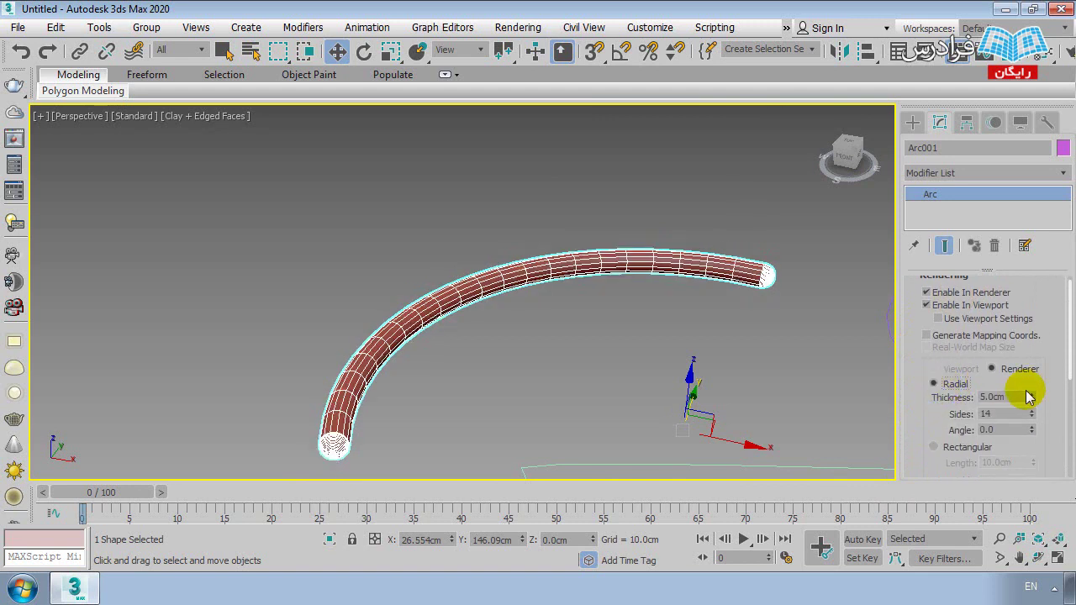
drag(935, 344, 913, 244)
mouse_move(914, 405)
mouse_down()
mouse_move(908, 325)
mouse_move(931, 300)
mouse_up()
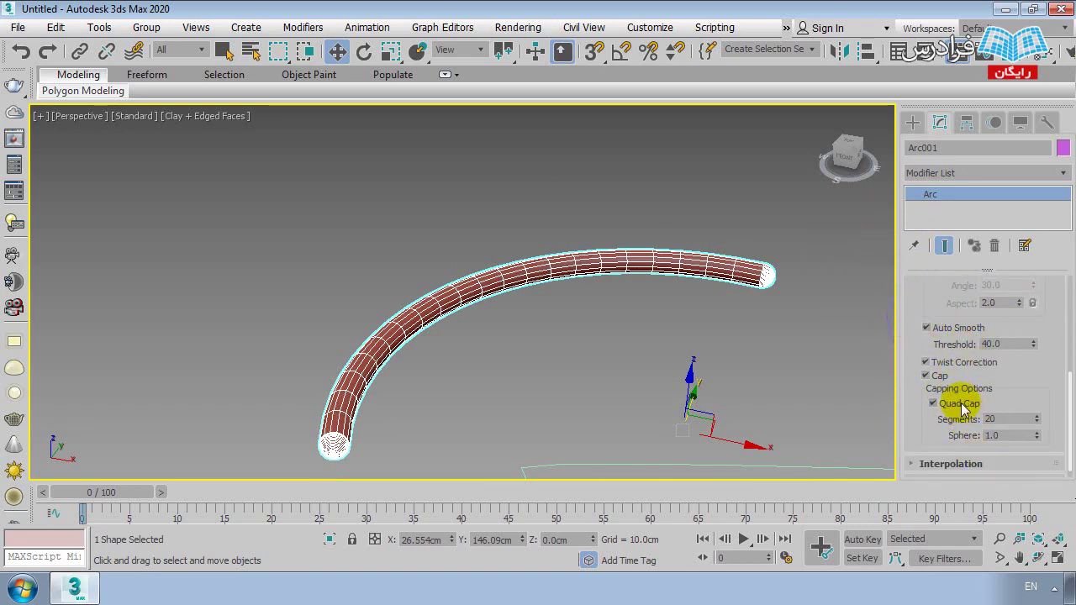
drag(923, 290, 891, 470)
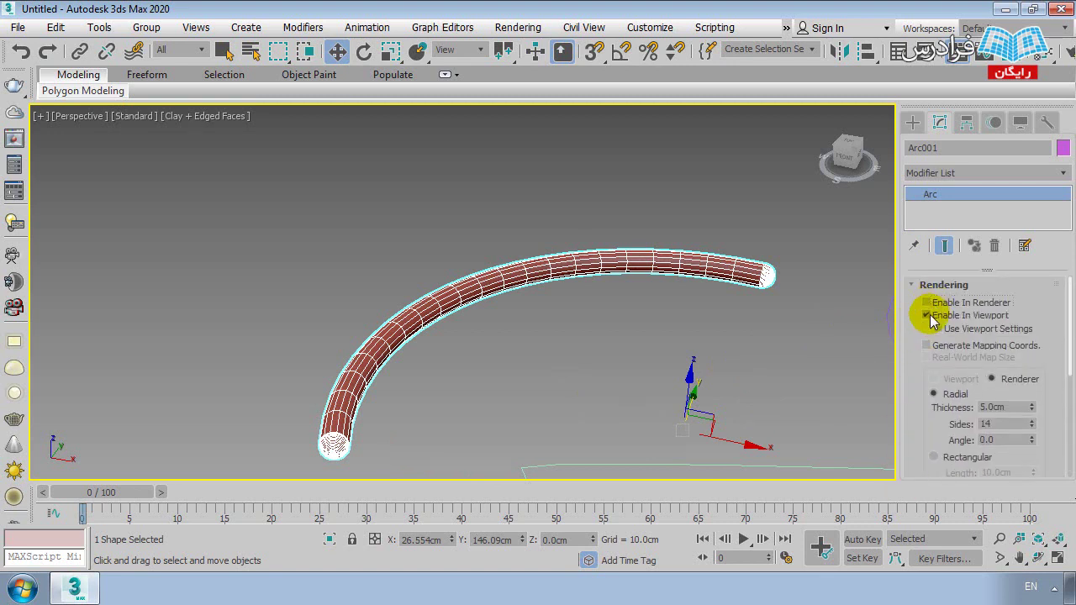
click(926, 316)
click(917, 287)
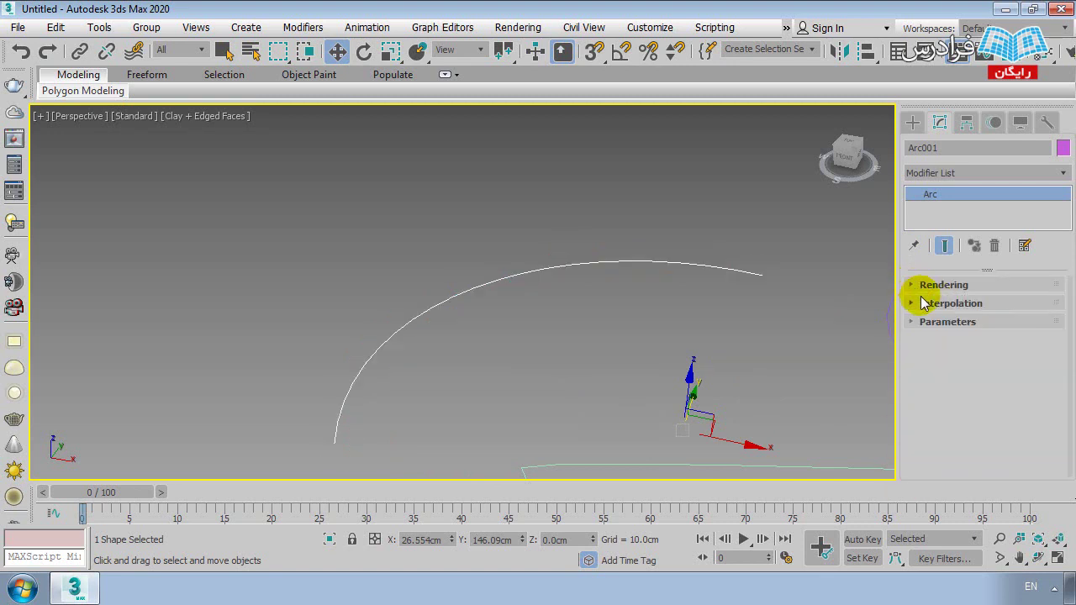
- Try lower and higher Steps values on Arc001, then check Adaptive interpolation
click(914, 306)
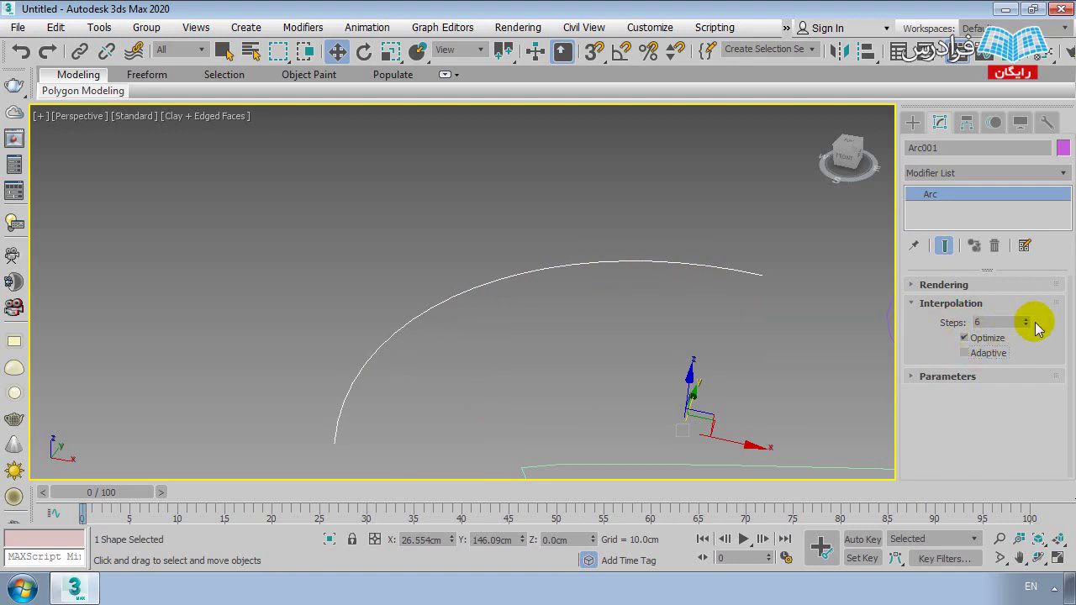
click(1026, 325)
click(1026, 325)
mouse_move(1026, 325)
mouse_down()
mouse_move(1031, 287)
mouse_move(967, 350)
mouse_up()
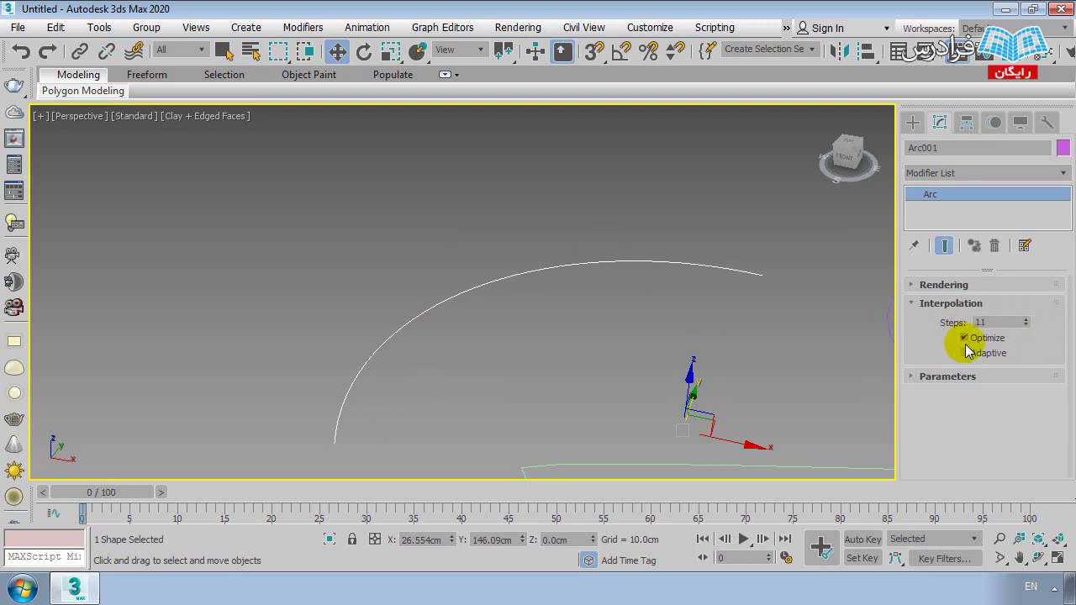
click(965, 353)
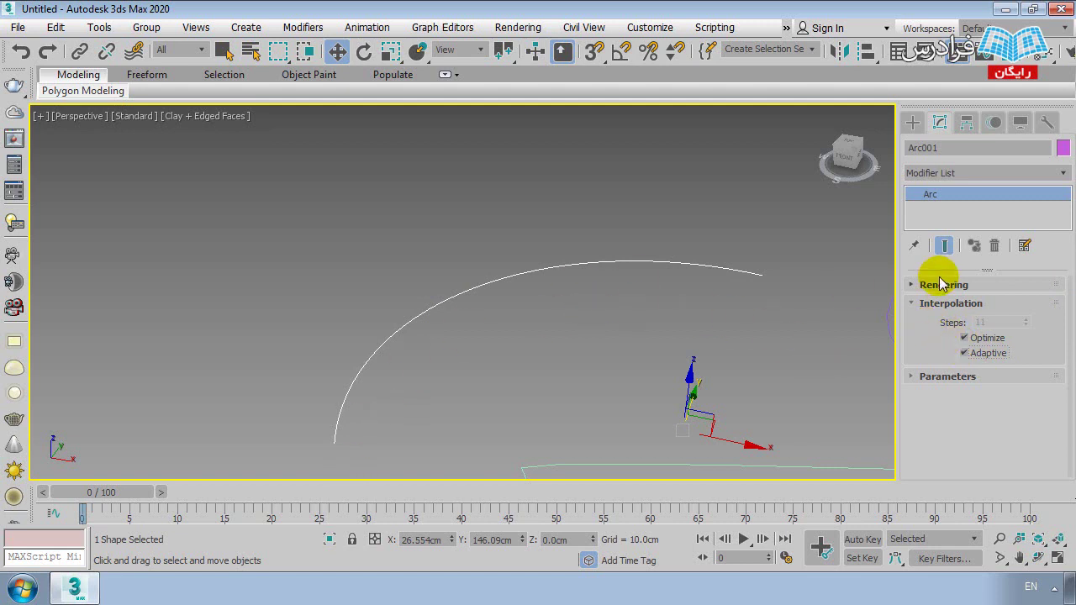
click(914, 305)
middle_drag(656, 331, 644, 324)
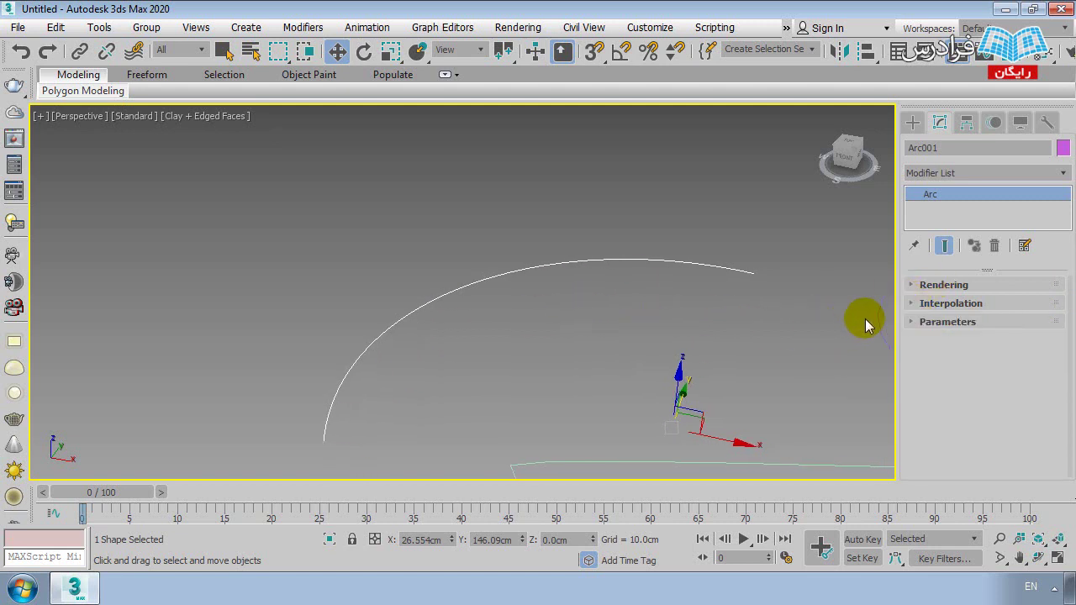
- Drag Arc001's Radius and end-angle spinners, and toggle Reverse on then off
click(912, 323)
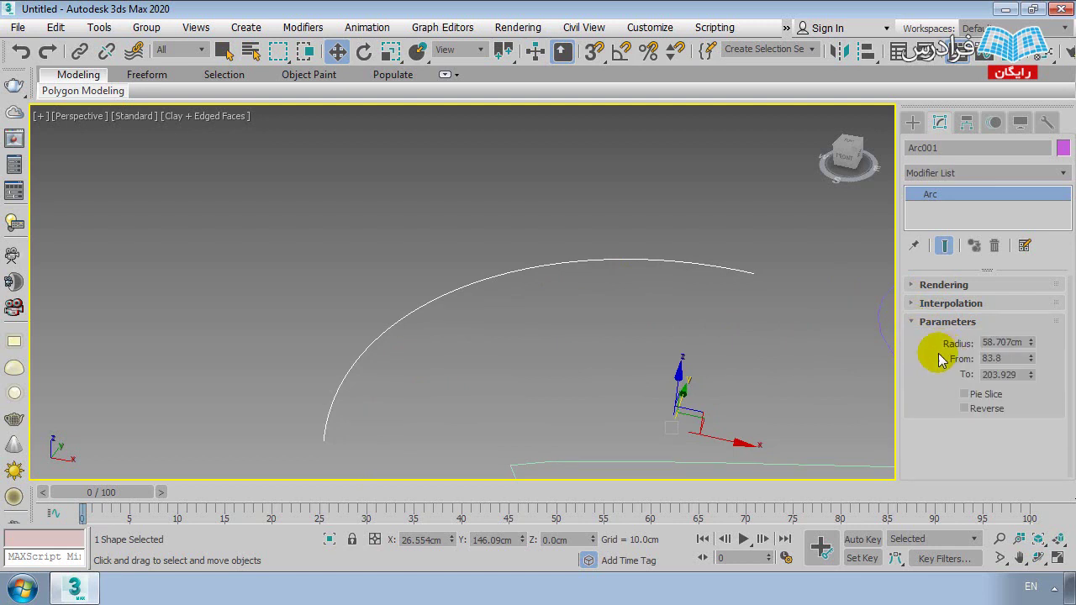
mouse_move(1029, 347)
mouse_down()
mouse_move(1013, 310)
mouse_move(1030, 338)
mouse_move(1020, 312)
mouse_move(1031, 375)
mouse_up()
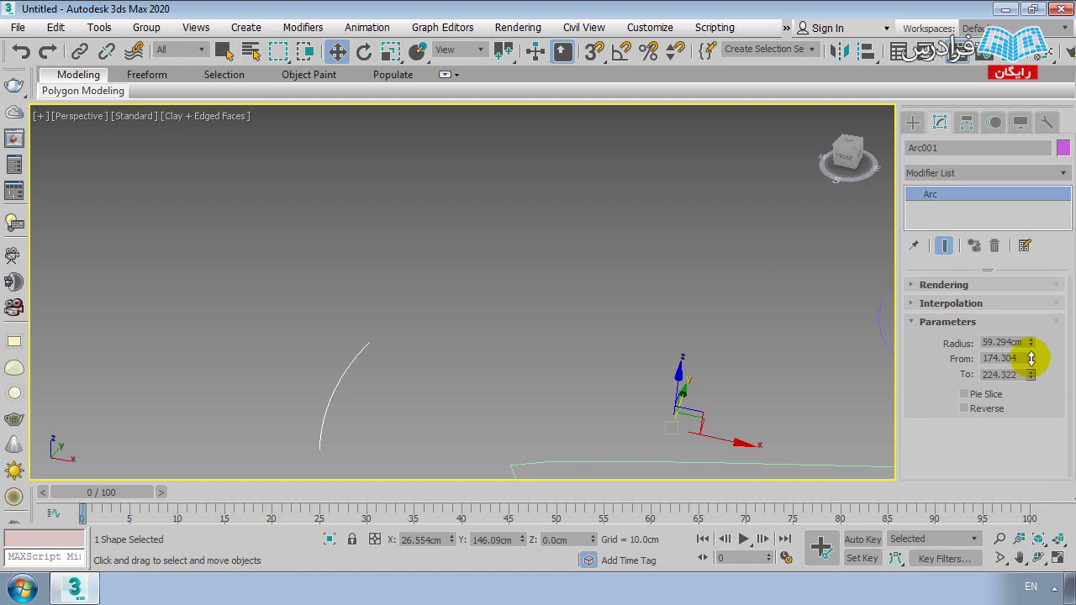
drag(1030, 374, 1027, 403)
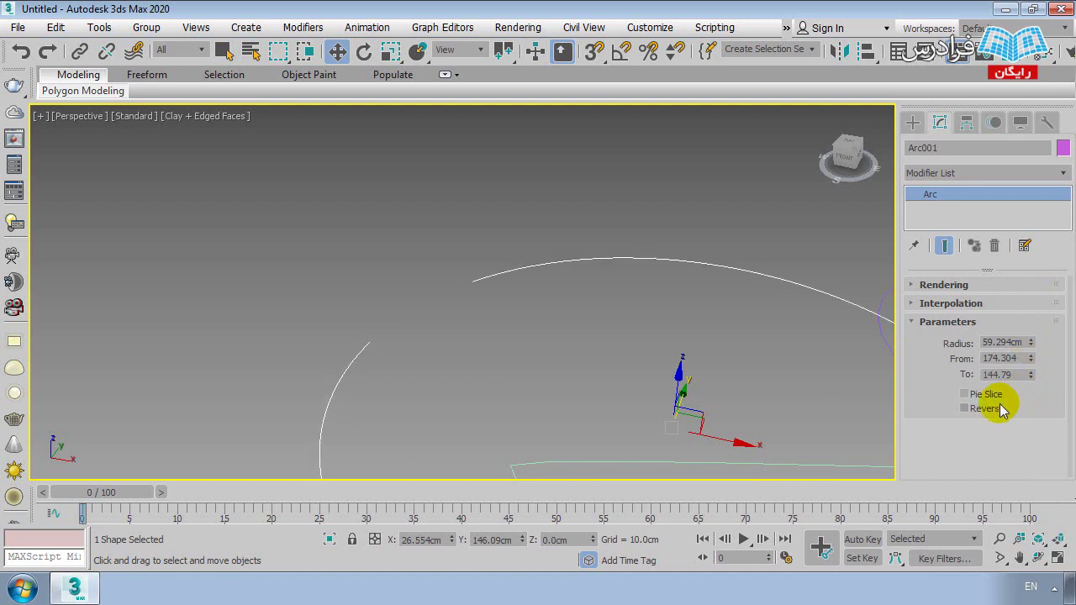
scroll(716, 323, down, 3)
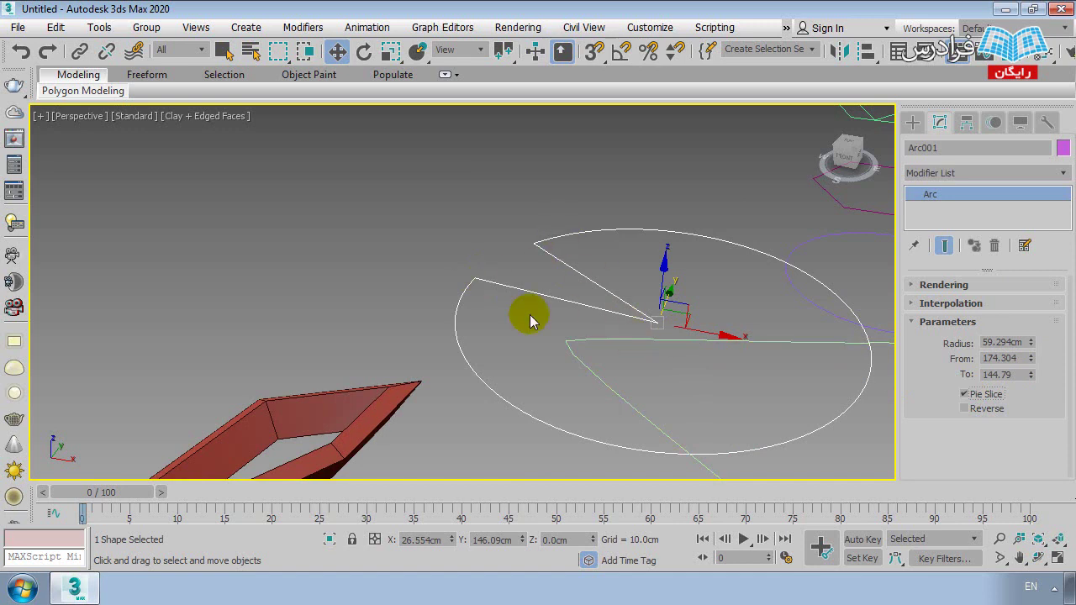
click(967, 409)
click(985, 414)
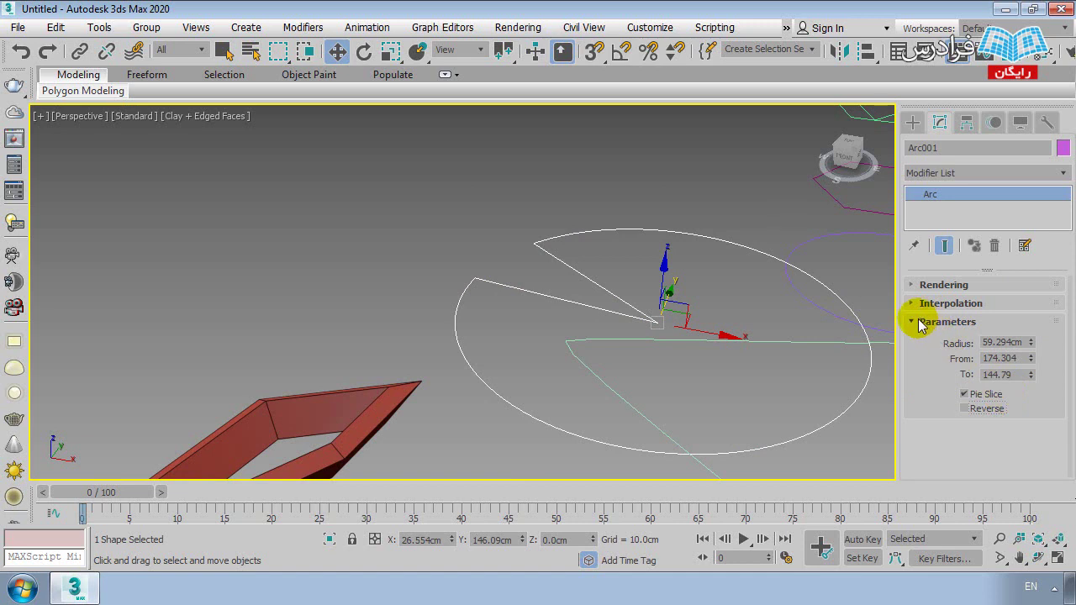
- Turn off Pie Slice, frame the arc with Z, and set Radius to 46.25cm
click(965, 393)
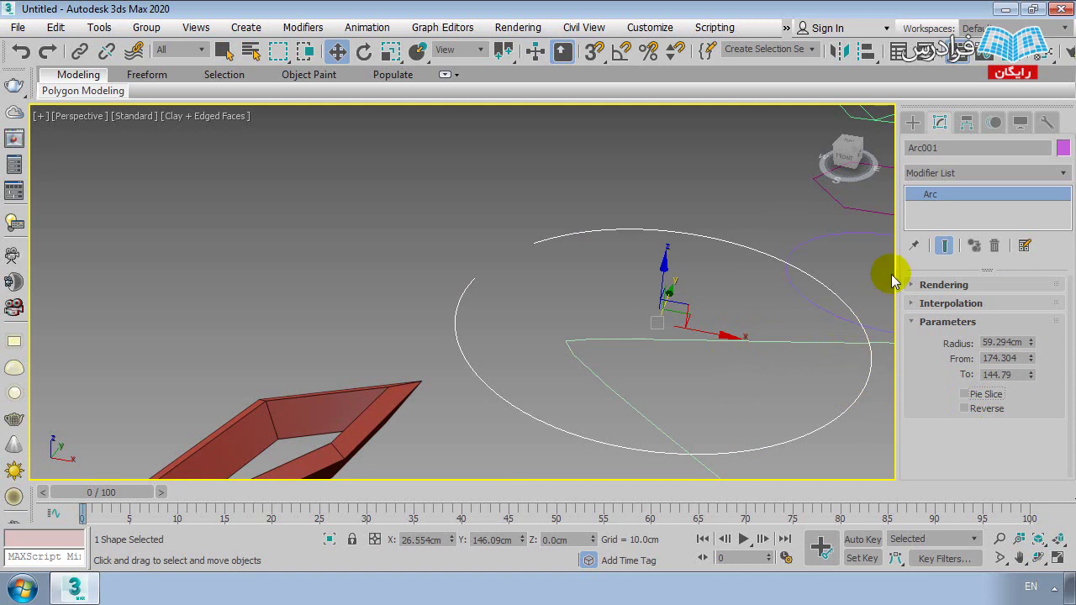
scroll(753, 383, down, 2)
scroll(727, 370, down, 2)
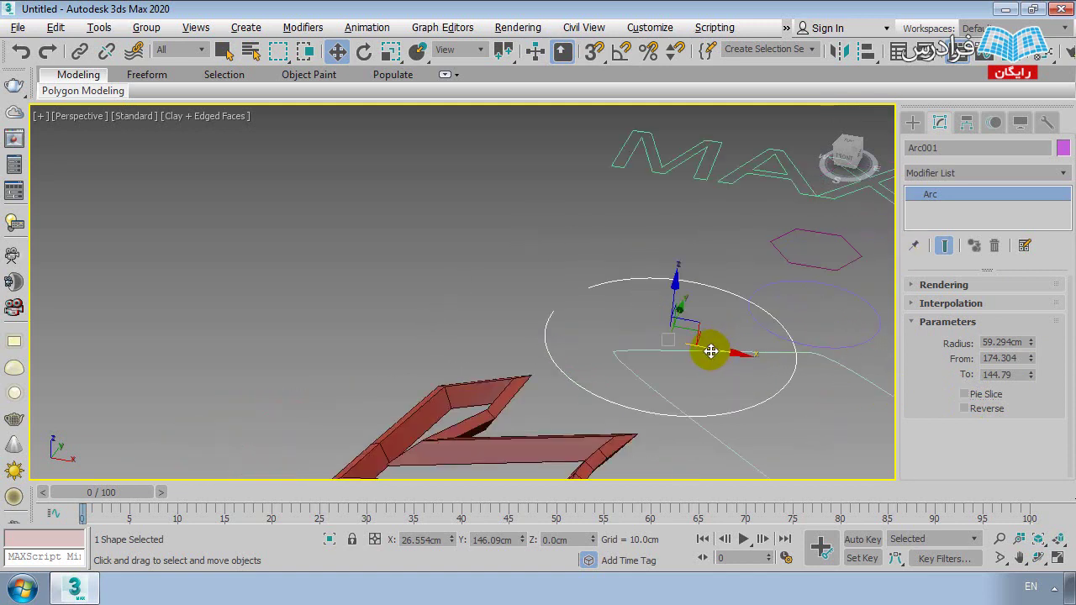
key(z)
scroll(522, 330, down, 2)
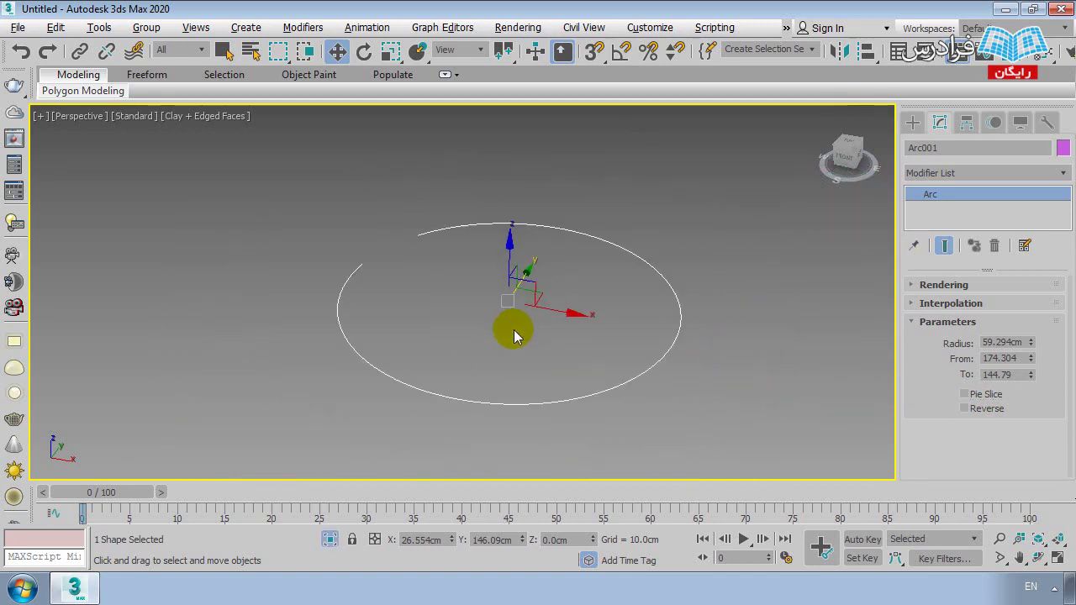
mouse_move(1032, 352)
mouse_down()
mouse_move(1038, 499)
mouse_move(1037, 339)
mouse_move(1037, 435)
mouse_move(1041, 407)
mouse_up()
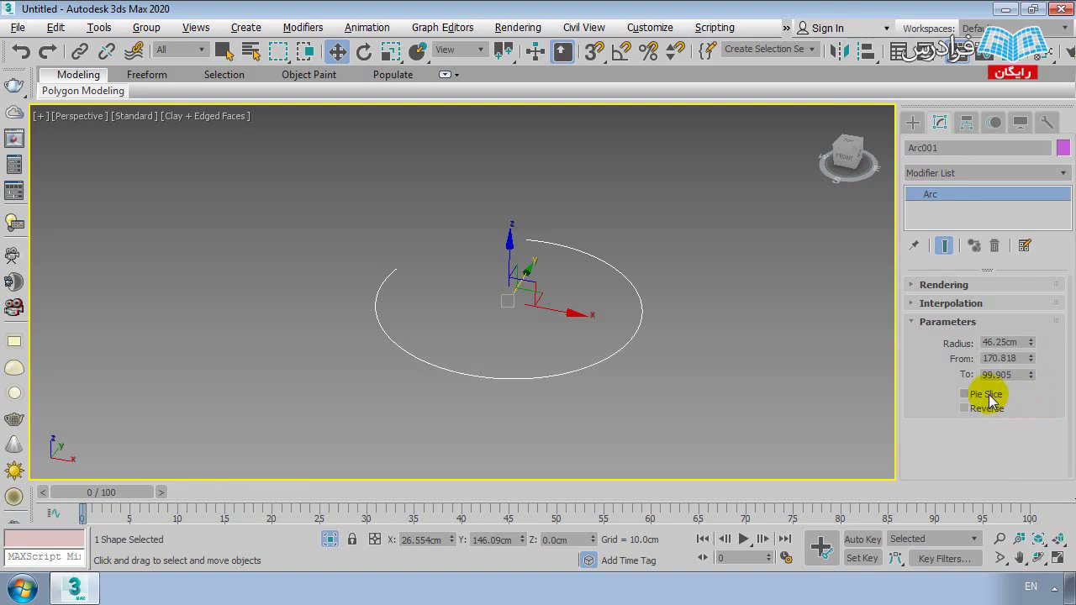
click(986, 394)
middle_drag(673, 358, 747, 378)
scroll(580, 349, up, 3)
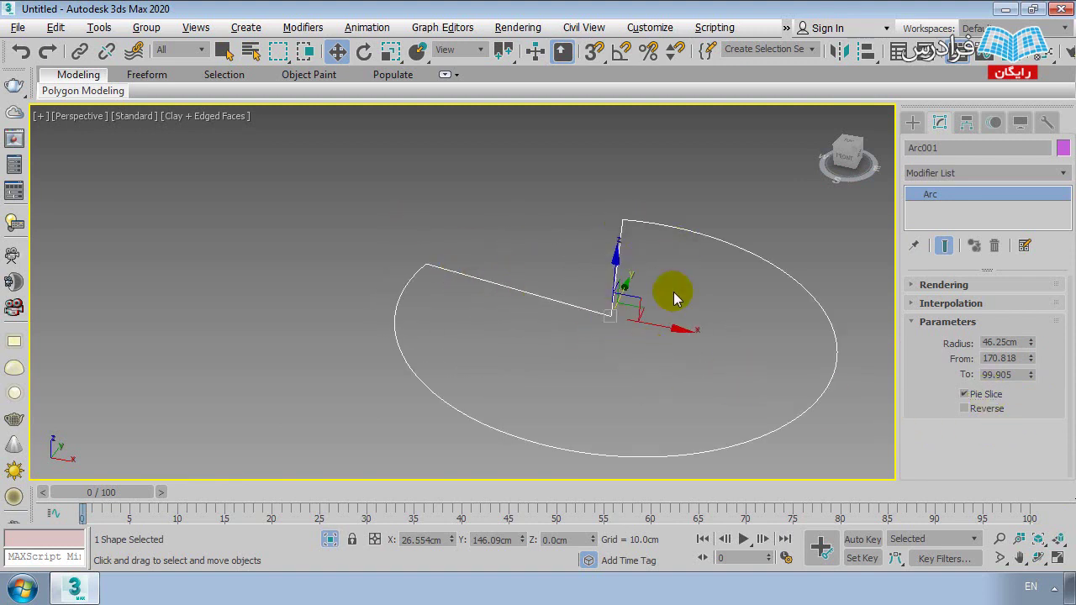
click(914, 123)
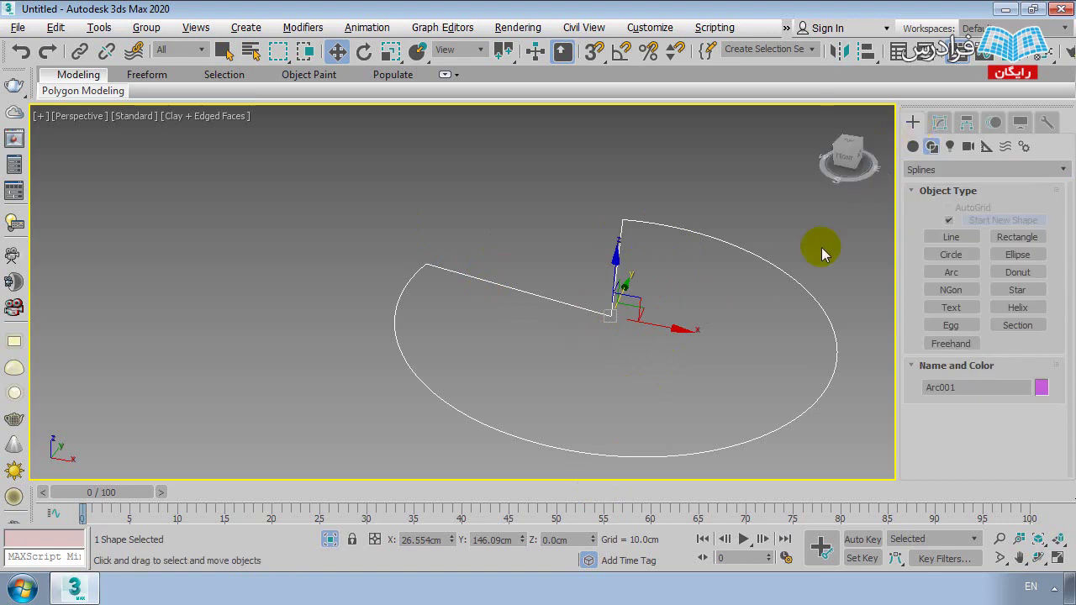
click(941, 126)
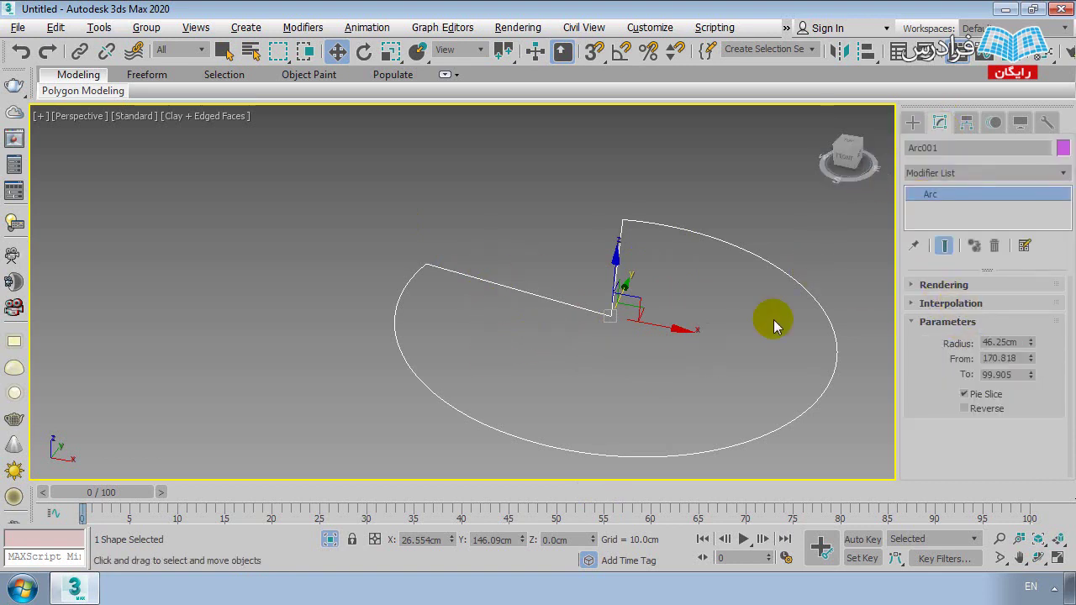
click(928, 323)
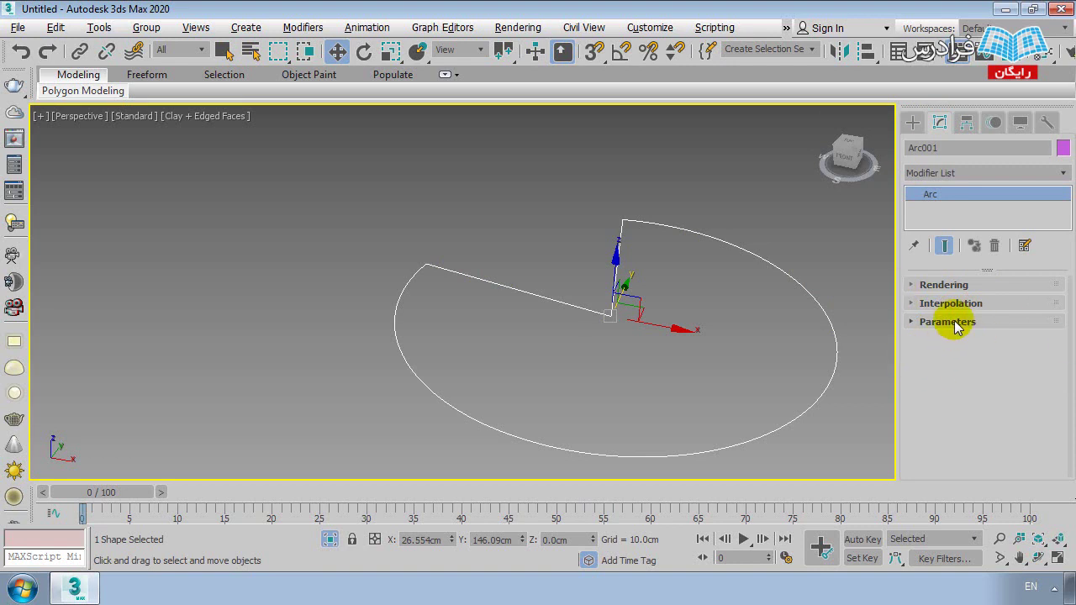
click(938, 288)
click(929, 285)
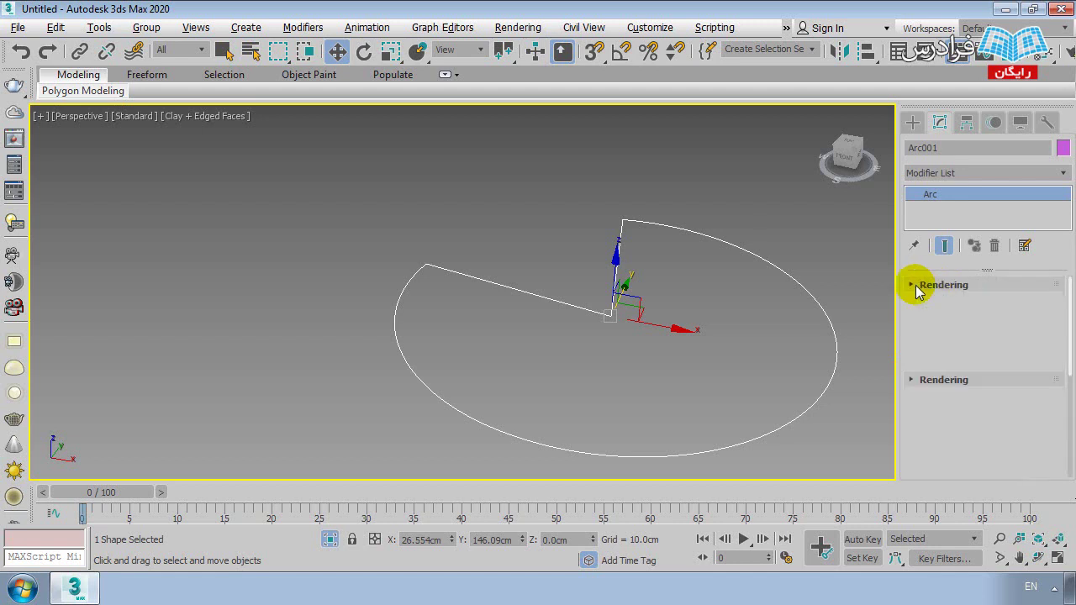
click(962, 308)
click(963, 307)
click(920, 323)
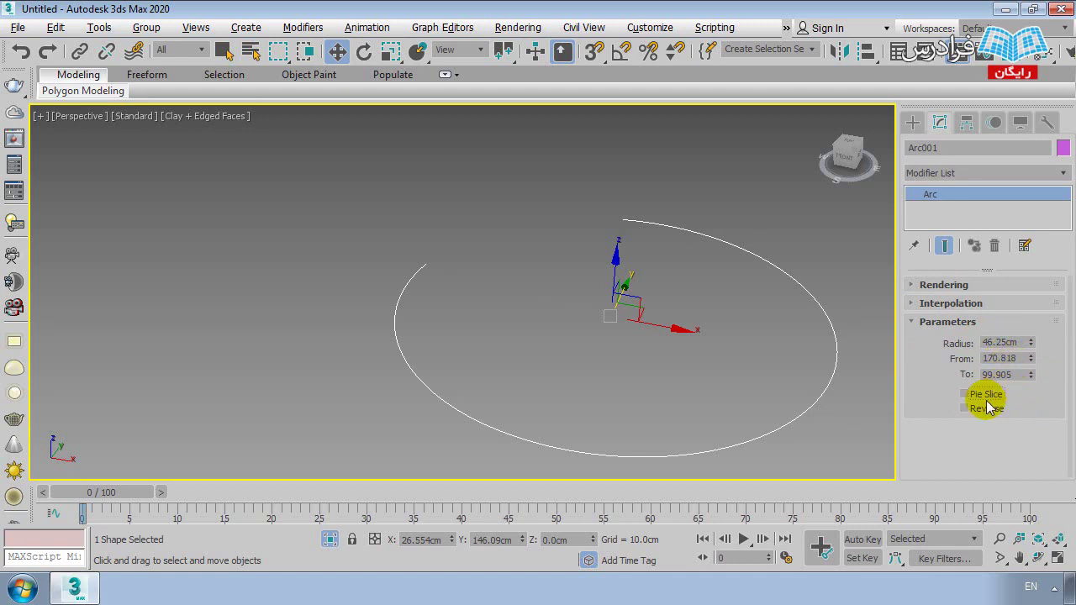
click(986, 400)
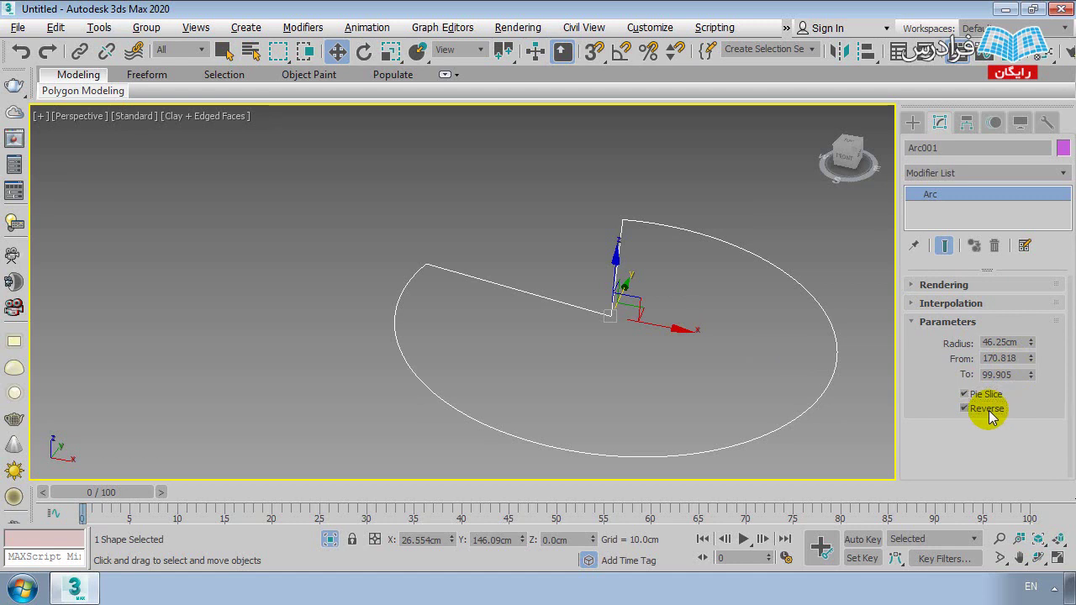
click(915, 322)
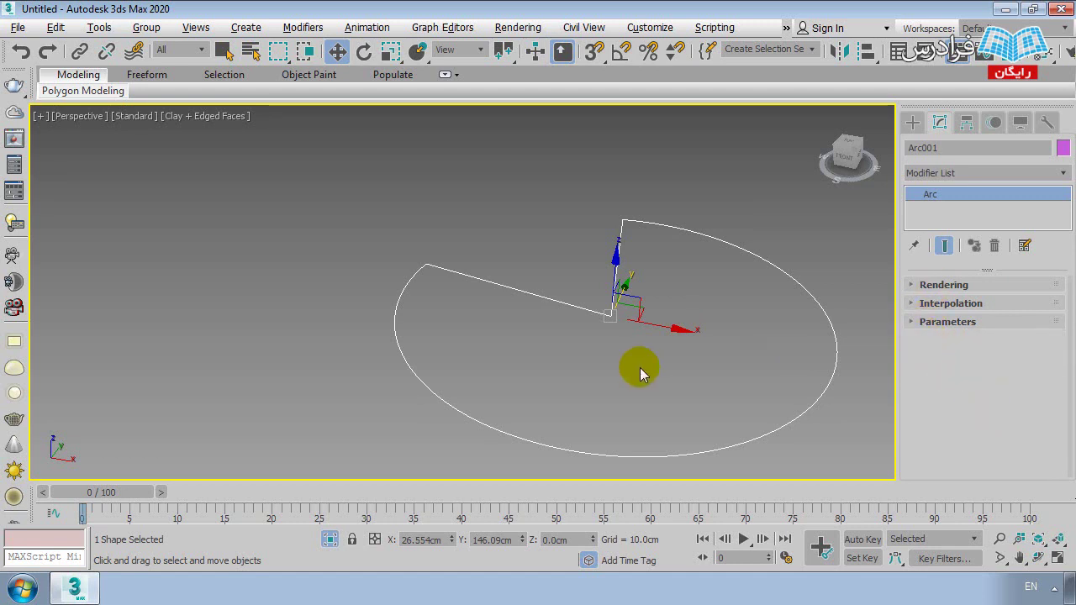
middle_drag(640, 367, 589, 367)
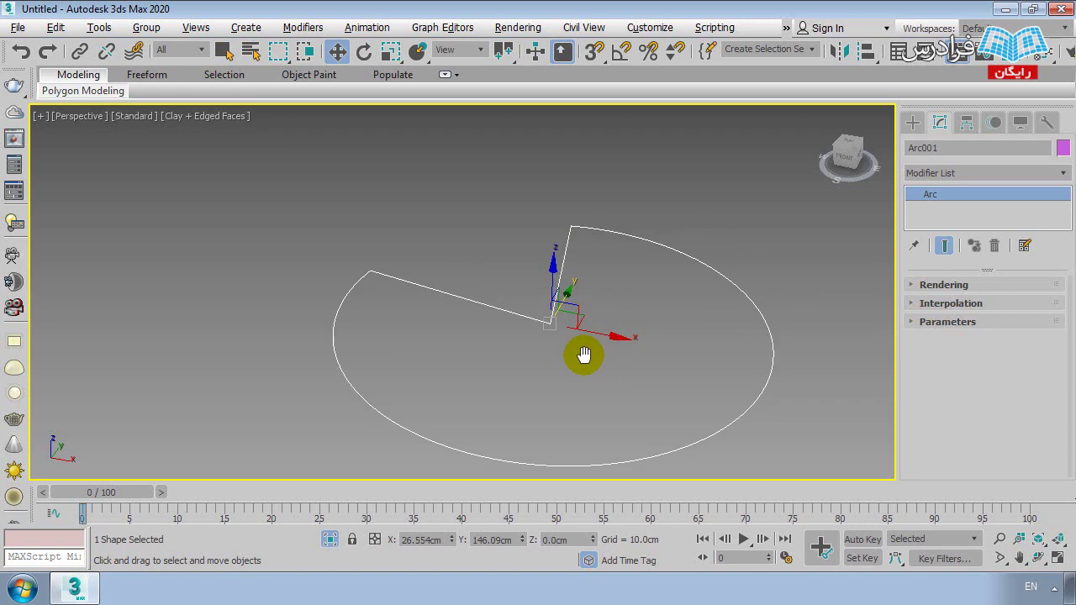
- Convert Arc001 to an Editable Spline via the right-click quad menu's Convert To option
right_click(562, 254)
mouse_move(594, 435)
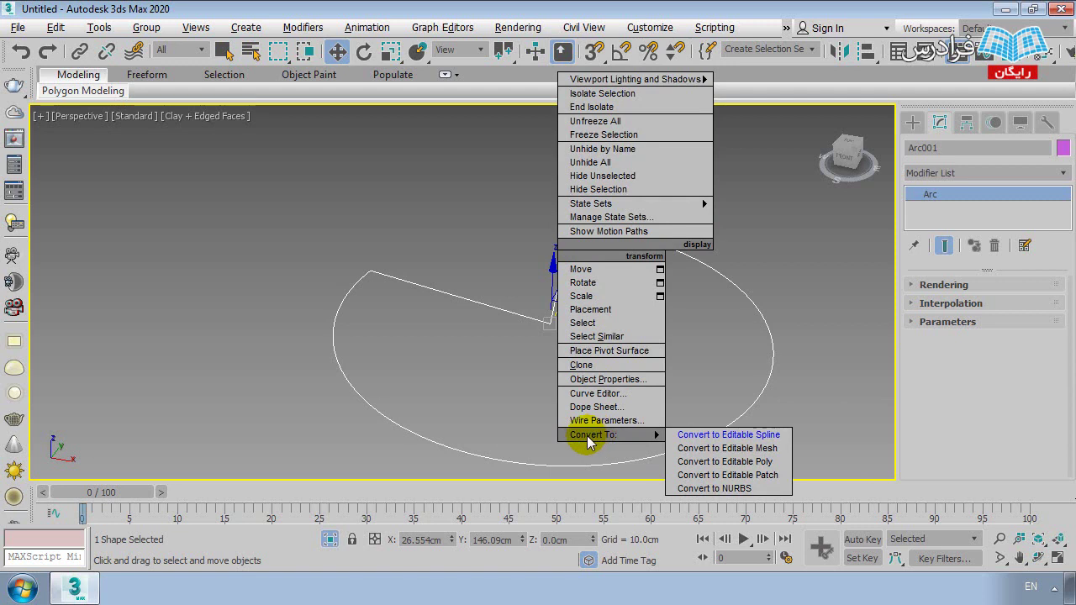
click(767, 442)
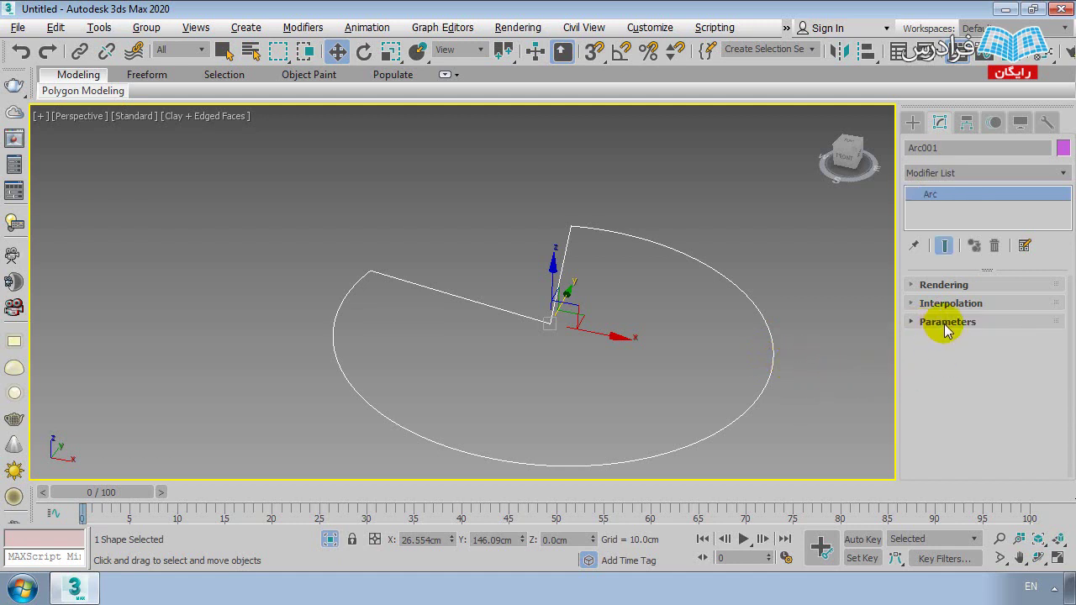
click(945, 324)
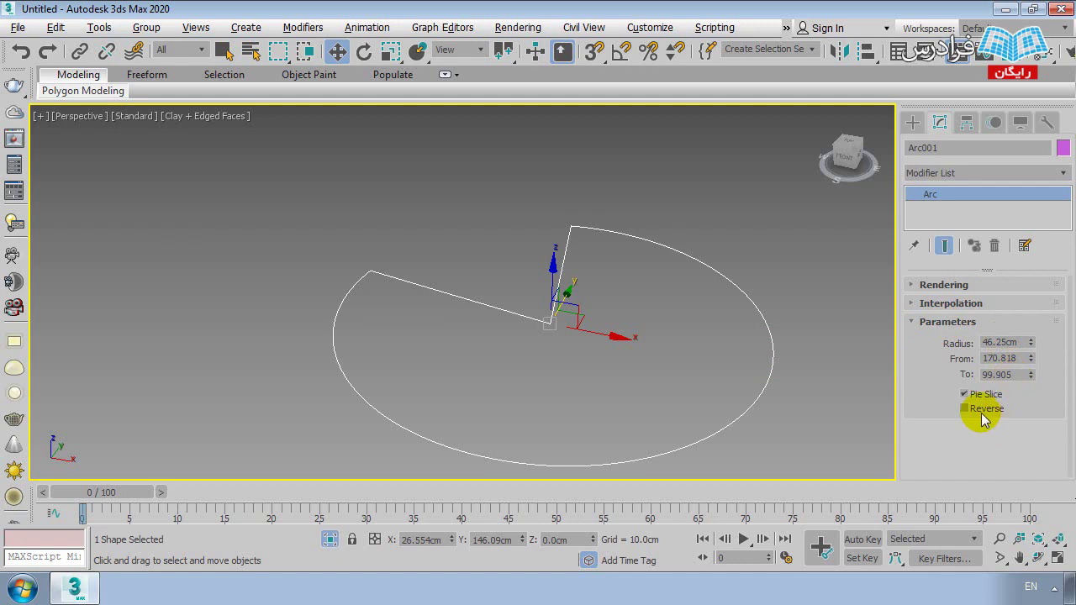
click(931, 323)
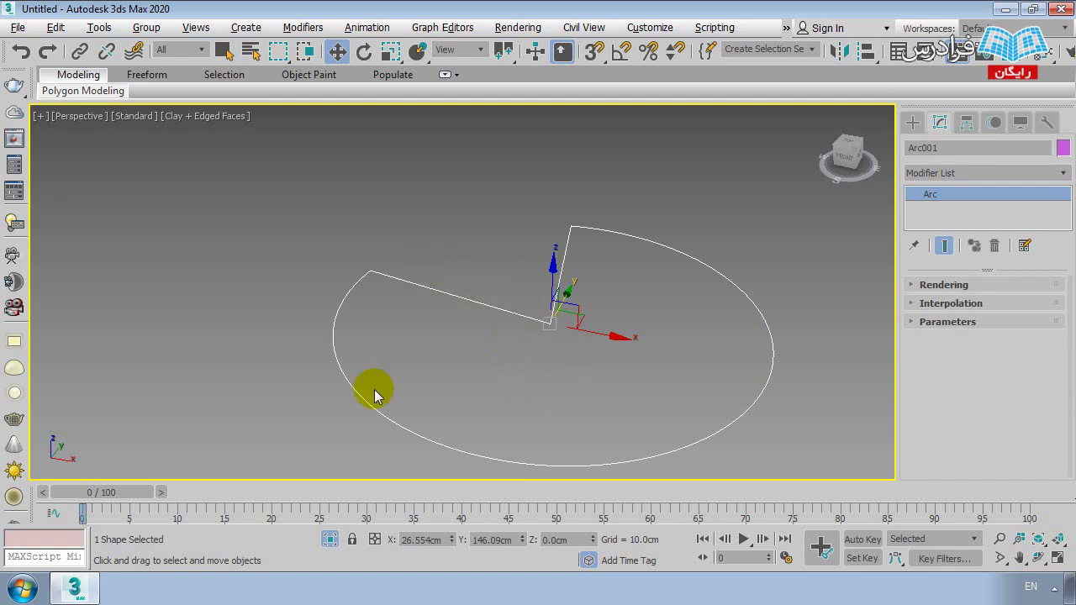
right_click(571, 239)
mouse_move(602, 418)
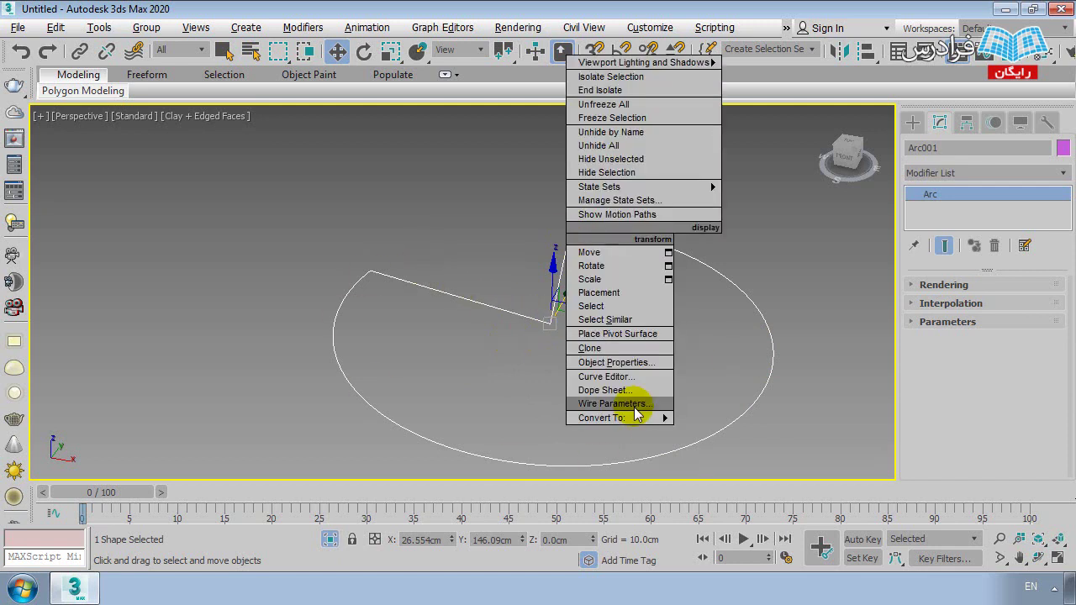
click(738, 417)
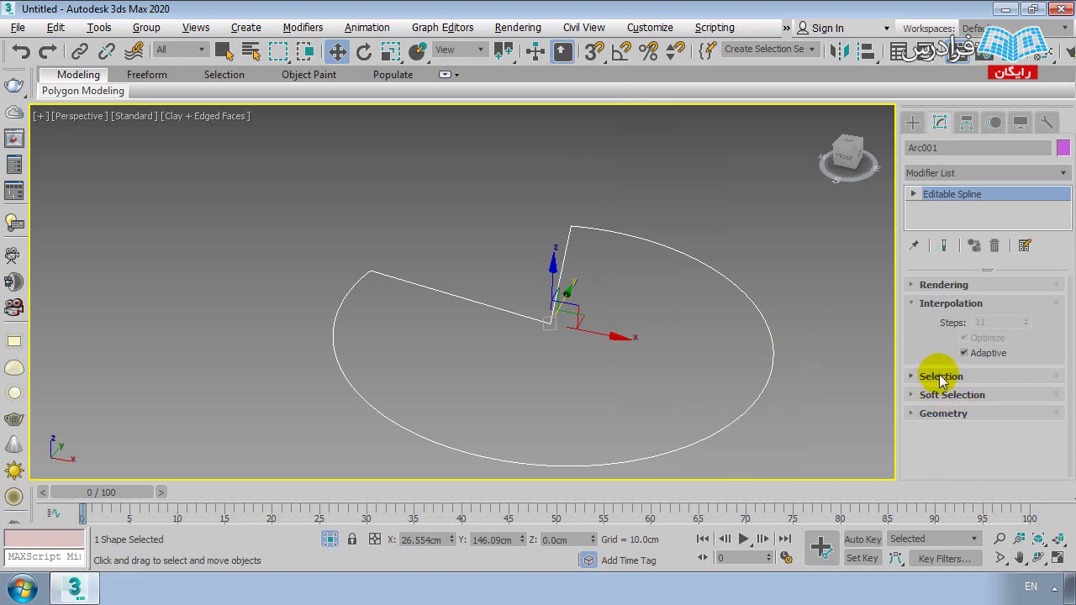
- Browse Arc001's Interpolation, Rendering, Selection and Soft Selection rollouts
click(913, 304)
click(913, 284)
scroll(912, 285, down, 3)
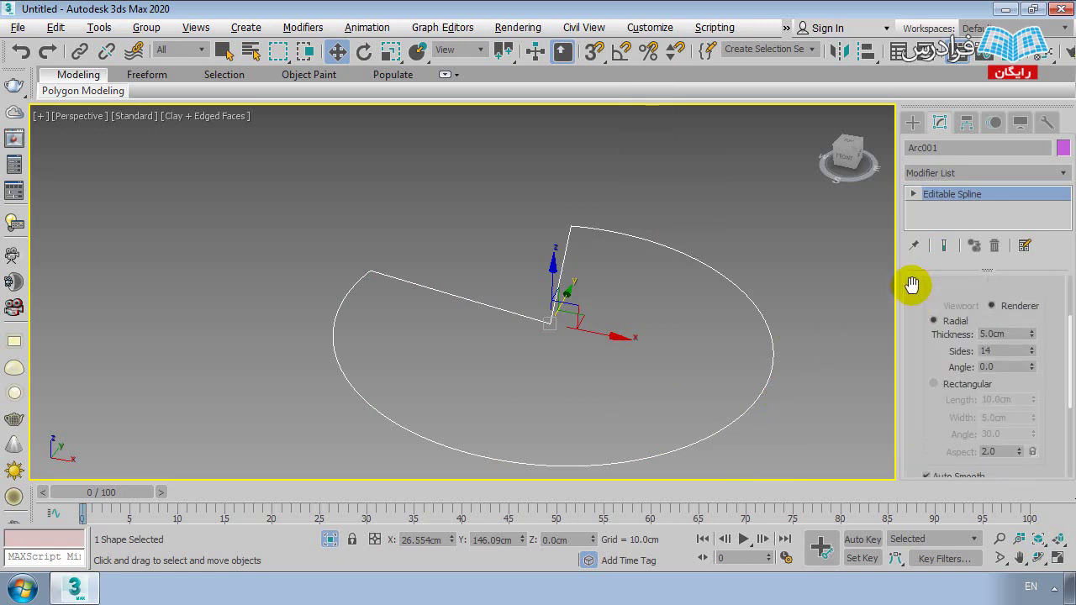
scroll(912, 285, up, 2)
click(916, 286)
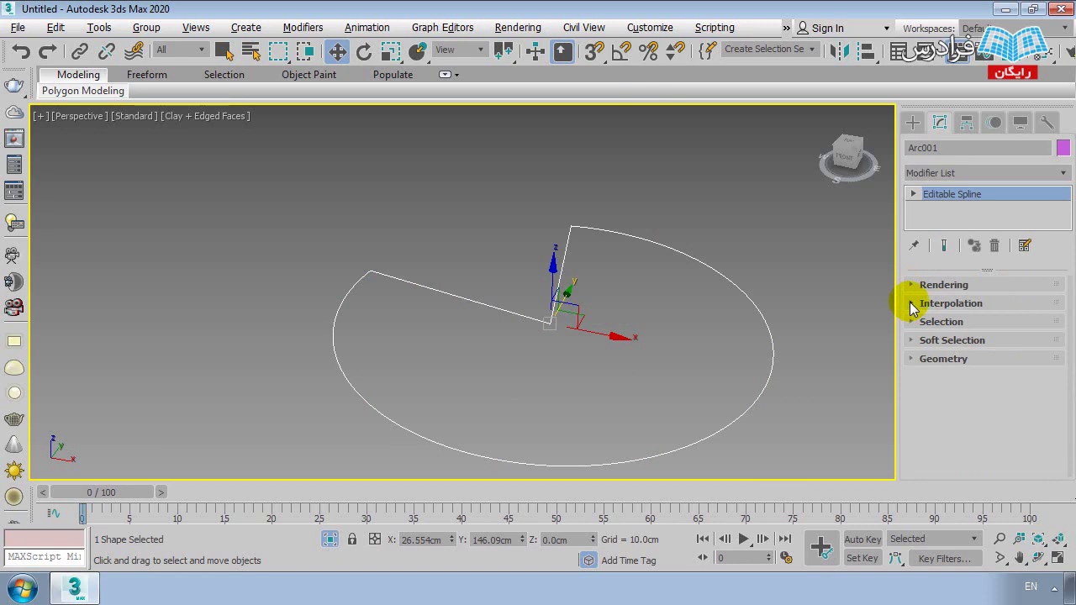
click(913, 324)
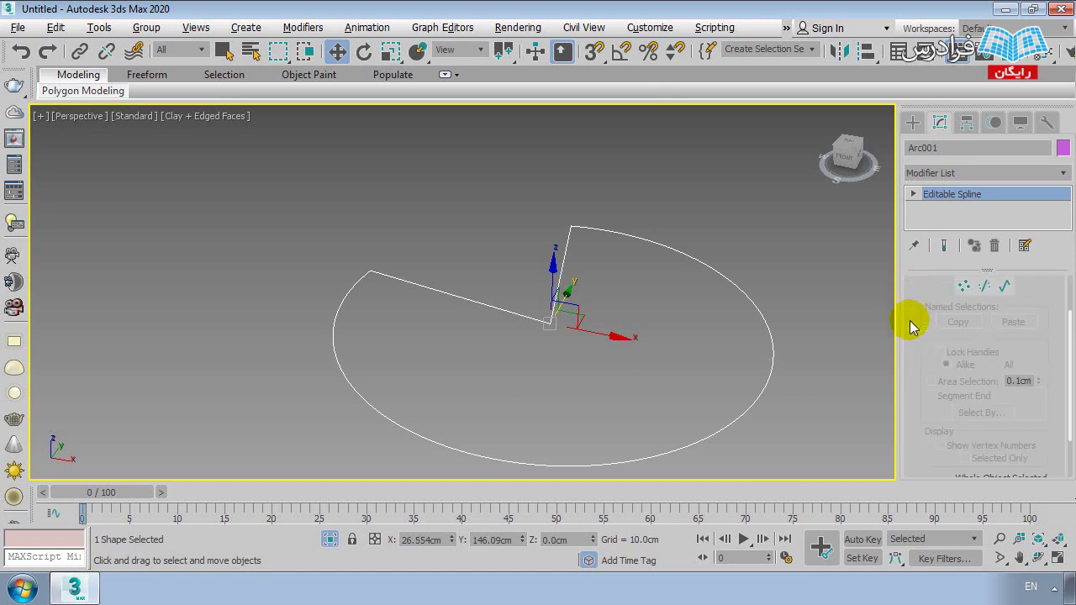
drag(920, 308, 931, 403)
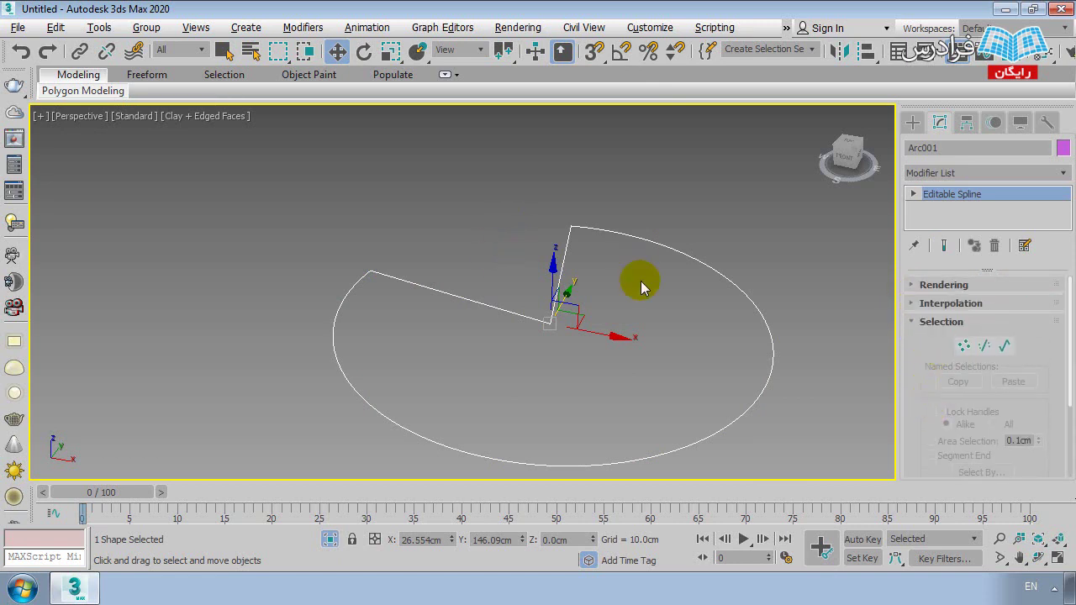
drag(924, 351, 927, 329)
drag(1027, 407, 929, 271)
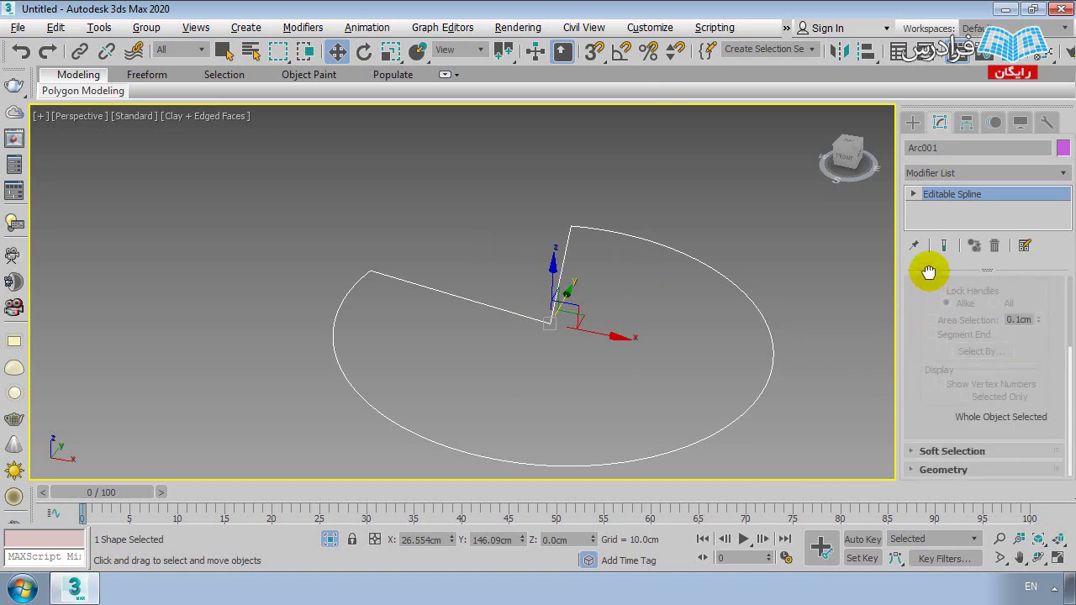
click(928, 452)
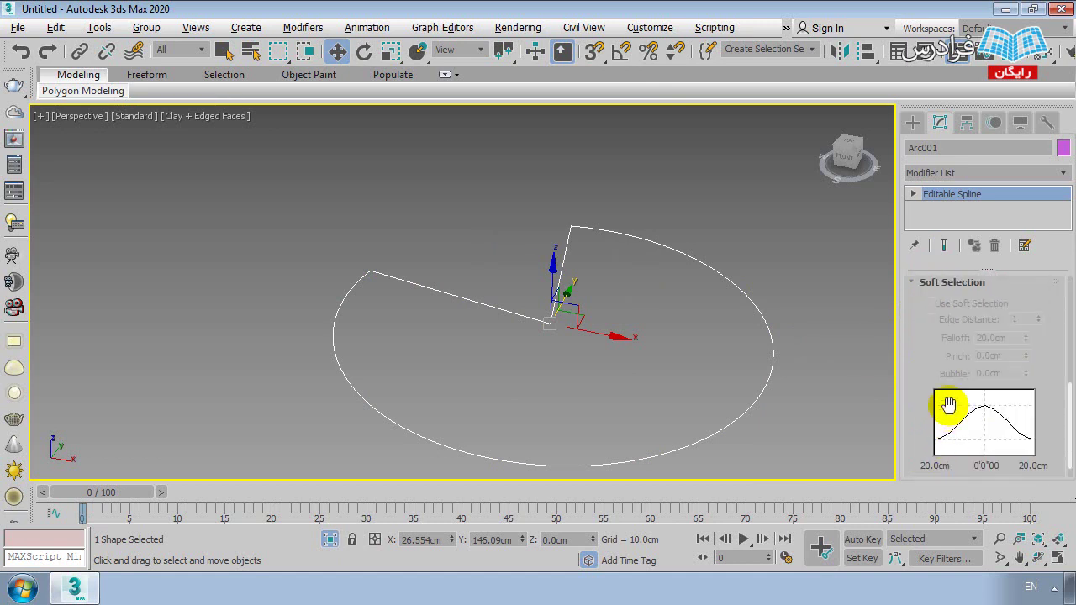
- Expand the Geometry rollout and scroll through the editable spline's editing tools
scroll(948, 403, up, 3)
scroll(999, 360, down, 1)
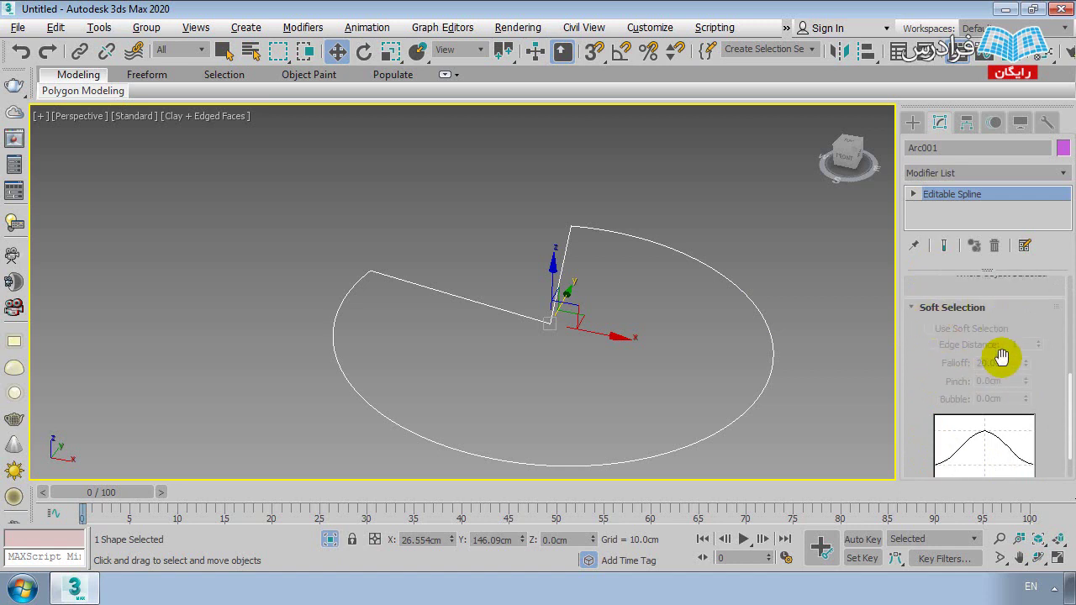
scroll(966, 345, down, 1)
scroll(945, 334, down, 2)
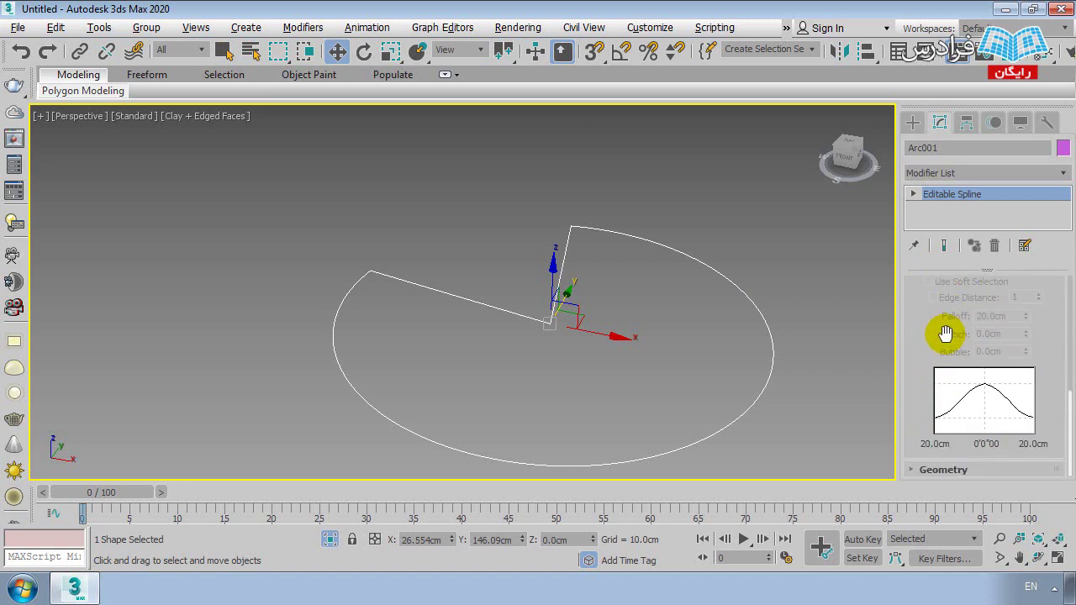
click(918, 470)
scroll(948, 392, down, 10)
scroll(944, 372, up, 4)
scroll(943, 380, up, 5)
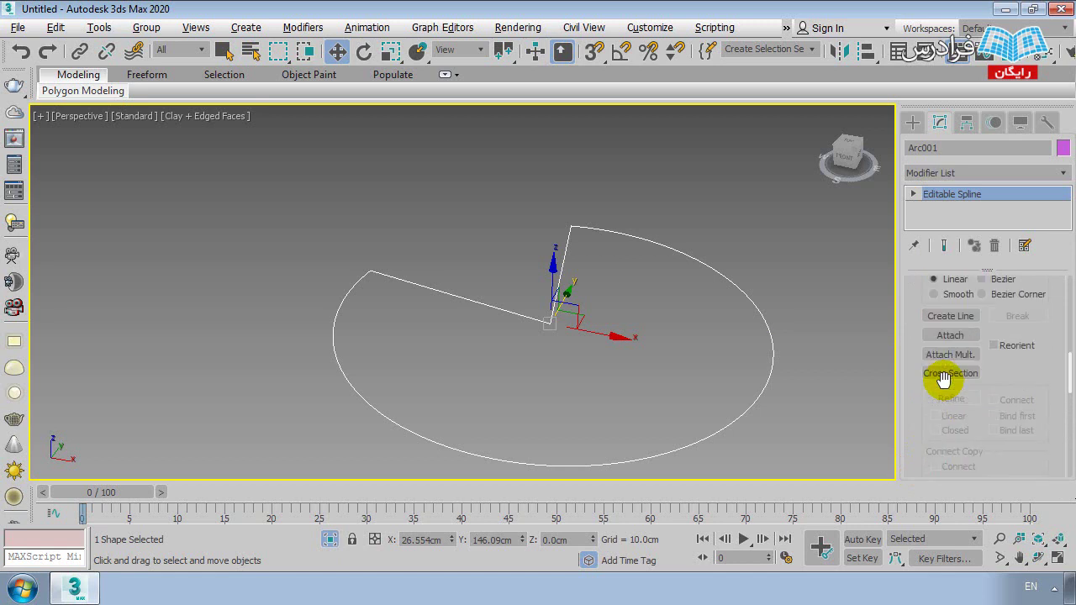
scroll(937, 376, up, 5)
scroll(961, 402, down, 4)
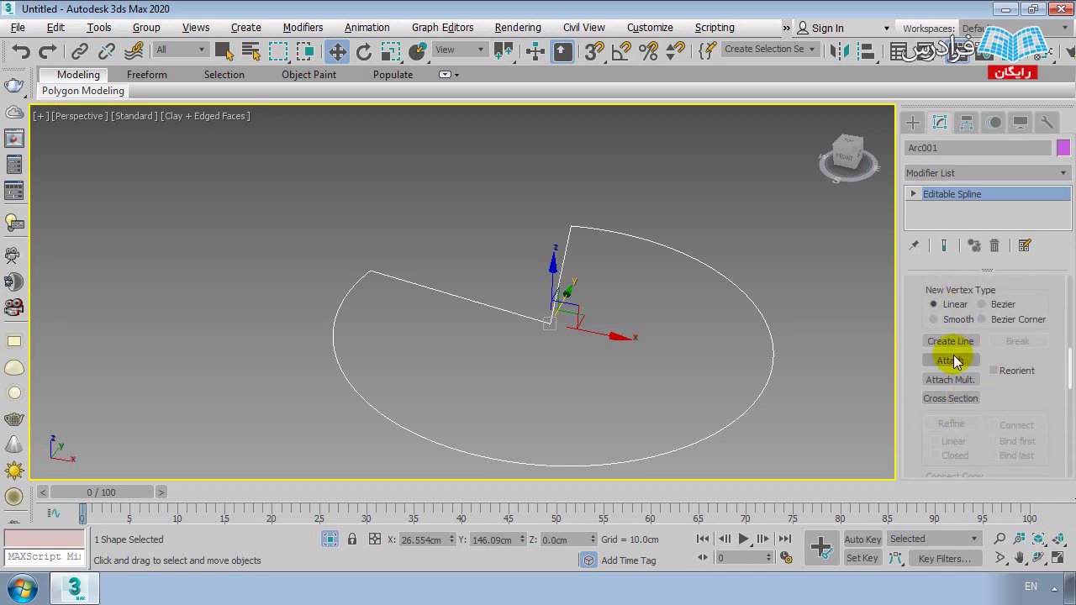
scroll(988, 391, down, 4)
scroll(987, 390, down, 4)
scroll(992, 392, down, 4)
scroll(975, 380, down, 3)
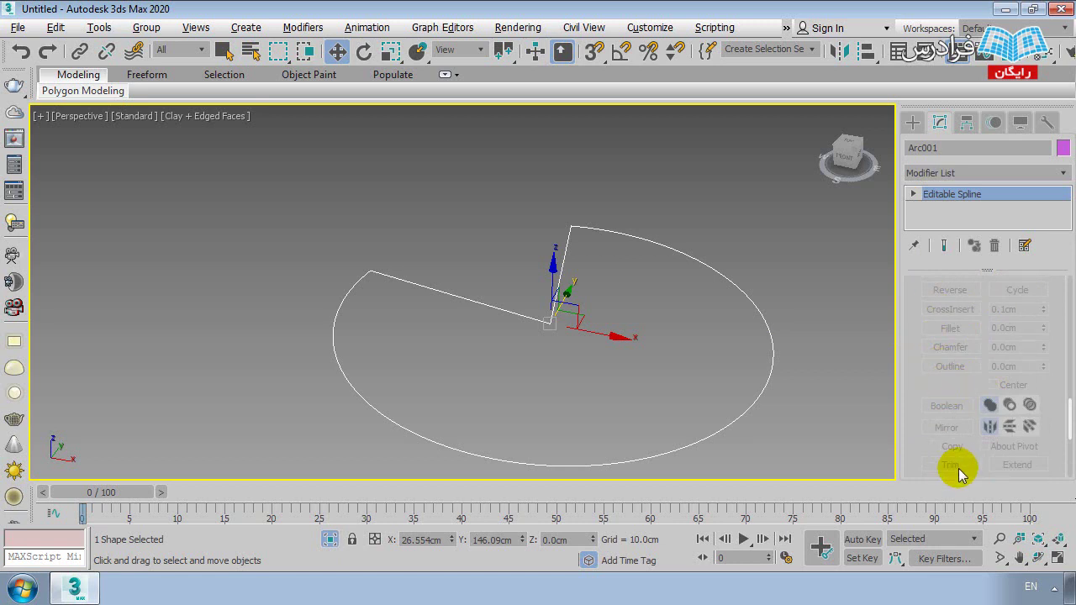
scroll(948, 446, down, 3)
scroll(939, 432, up, 3)
scroll(931, 427, up, 4)
scroll(920, 412, up, 2)
scroll(942, 361, up, 3)
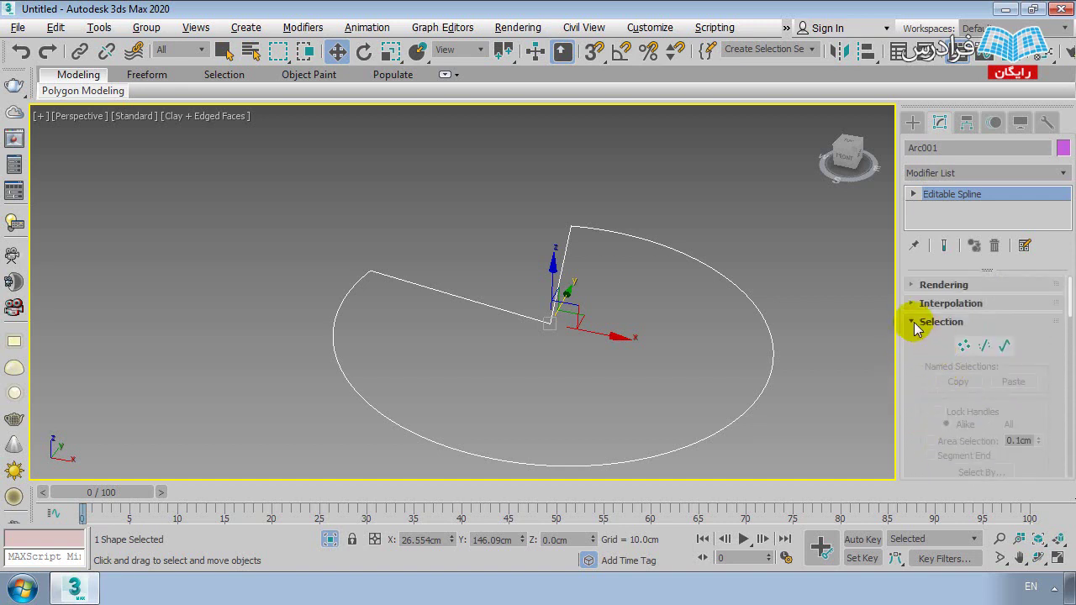
- Collapse the rollouts, return to the Create panel and turn off Isolate Selection
click(916, 321)
click(916, 339)
click(916, 359)
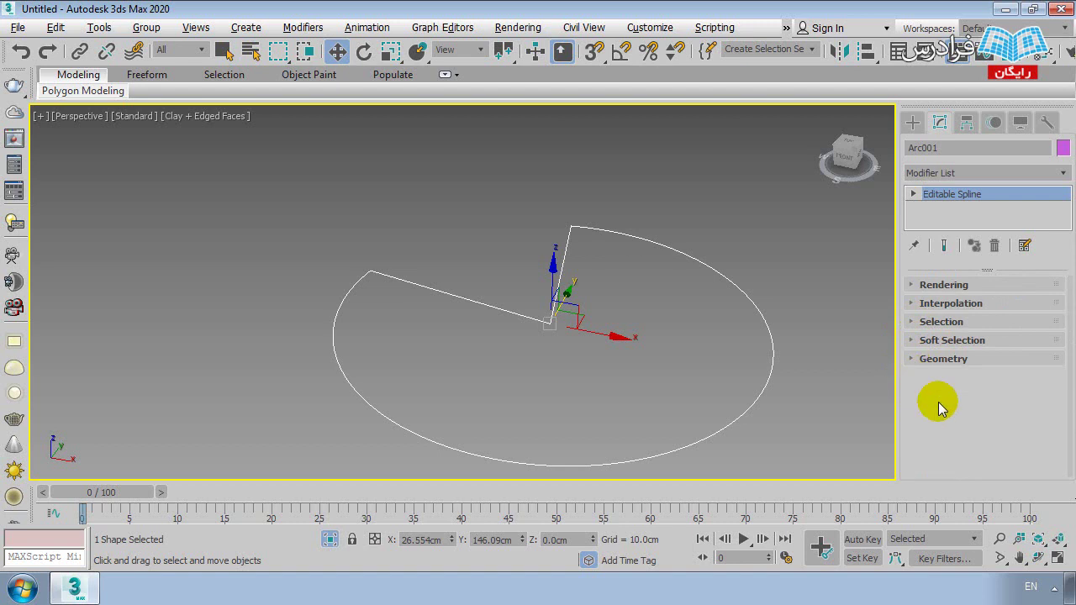
click(914, 123)
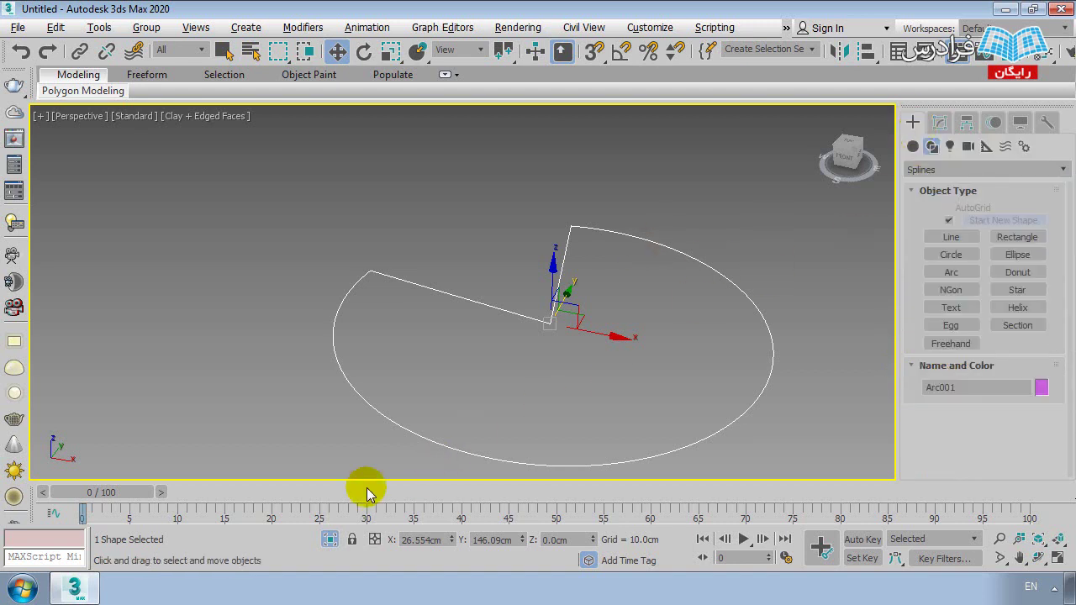
click(329, 539)
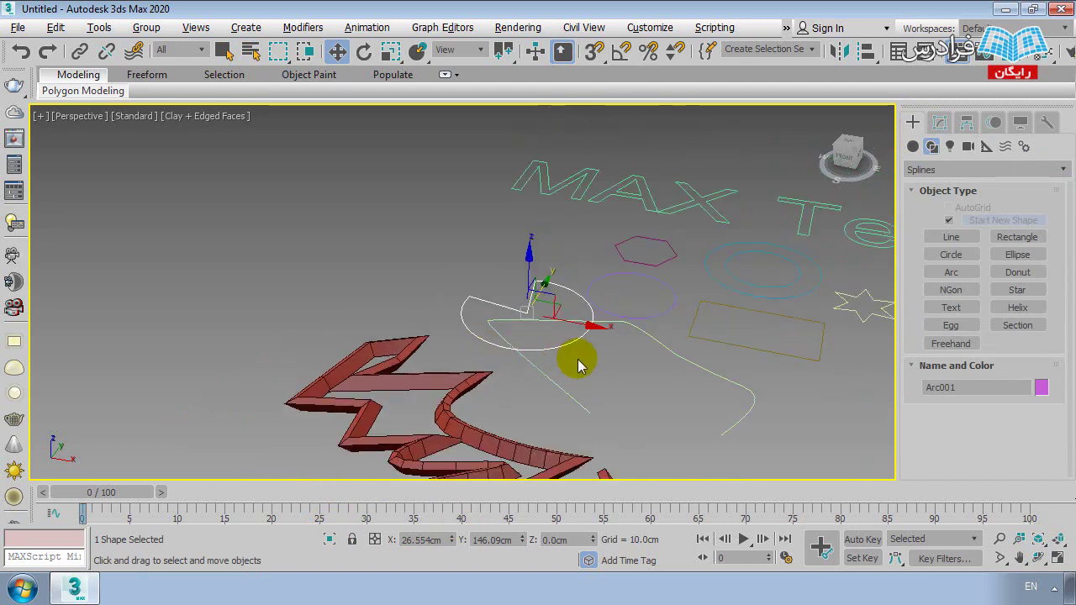
click(487, 319)
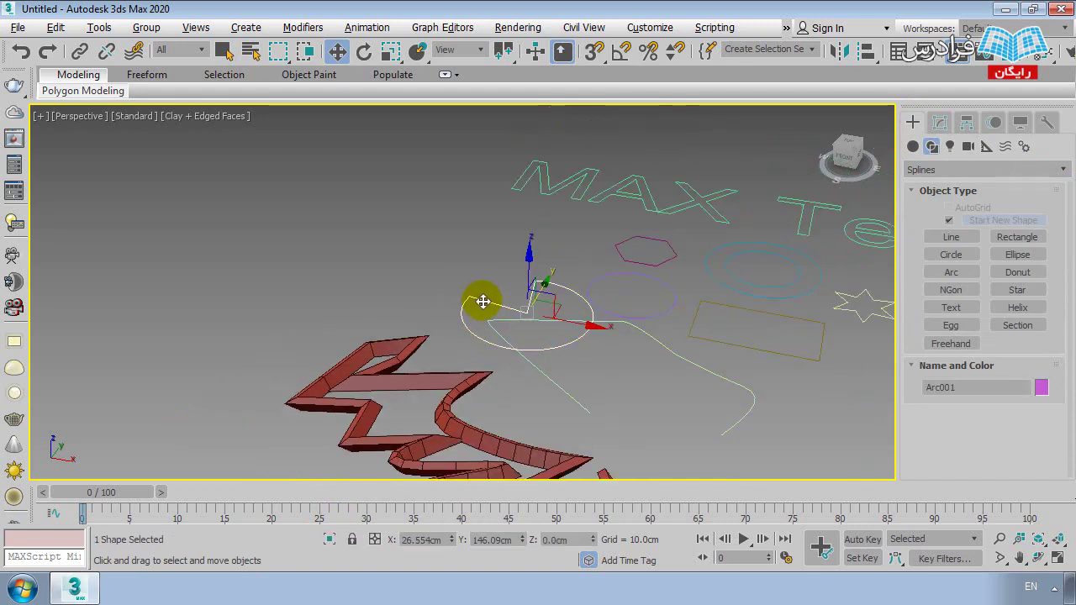
- Delete the red extruded object and the freehand line from the scene
scroll(484, 301, down, 5)
click(451, 380)
key(Delete)
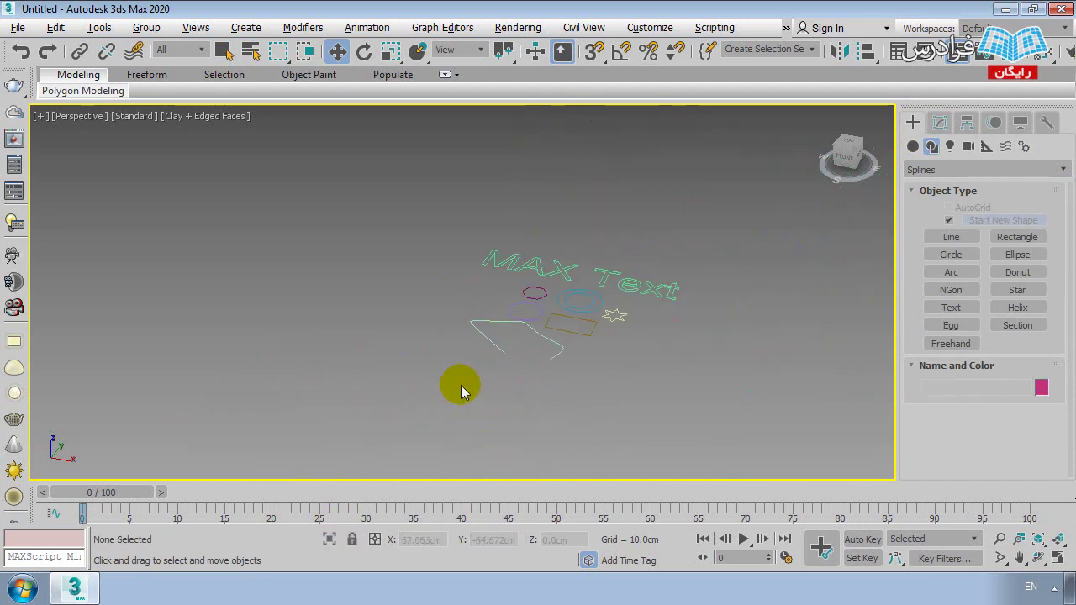
click(485, 336)
key(Delete)
- Draw a new open multi-corner Line to the left of the circle
scroll(589, 288, up, 3)
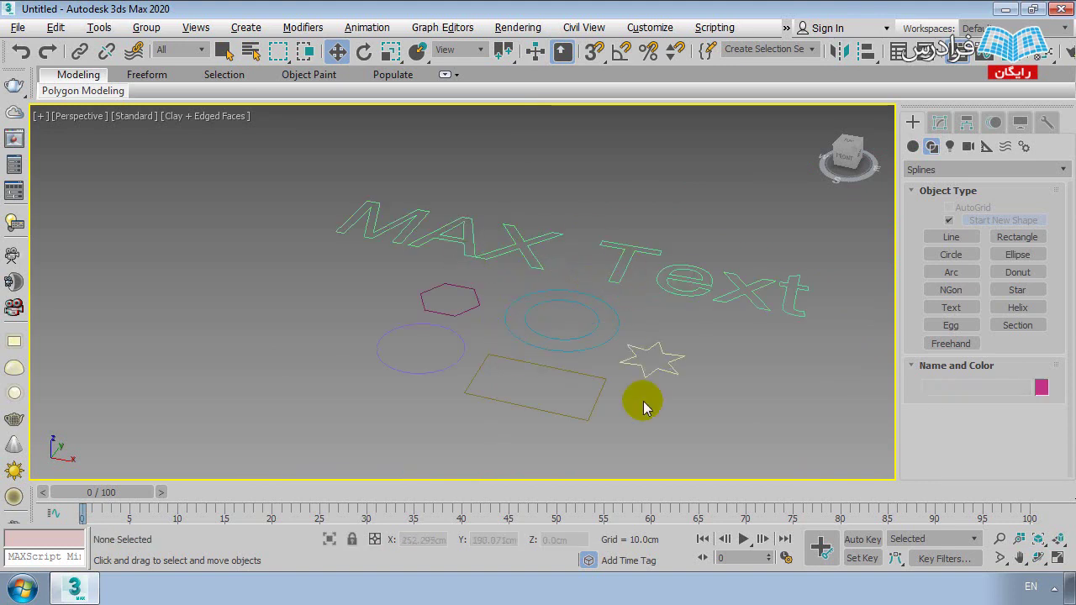
click(951, 236)
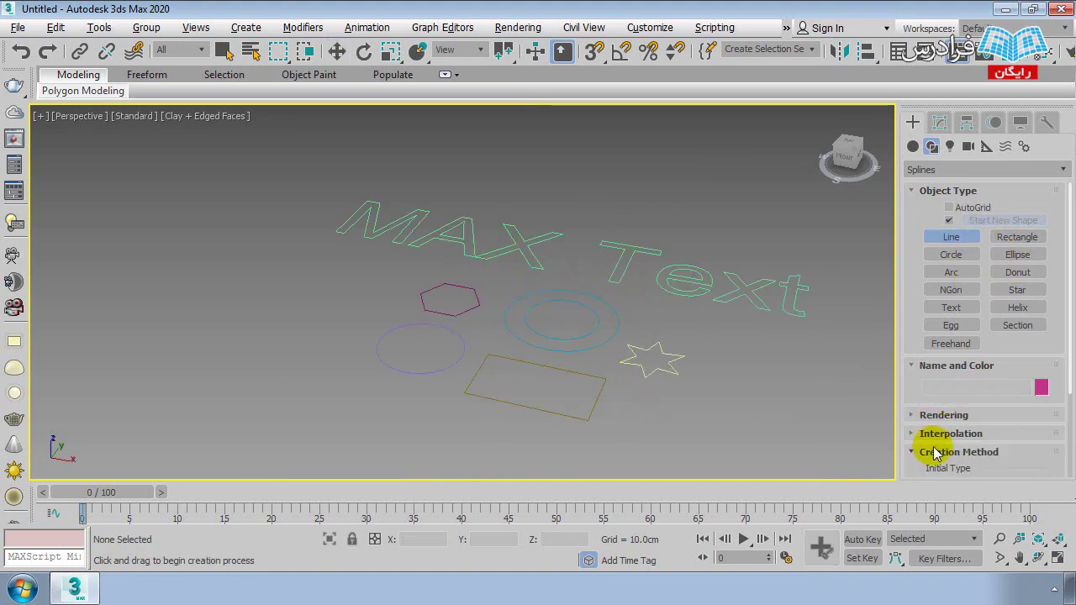
click(916, 416)
scroll(925, 252, up, 3)
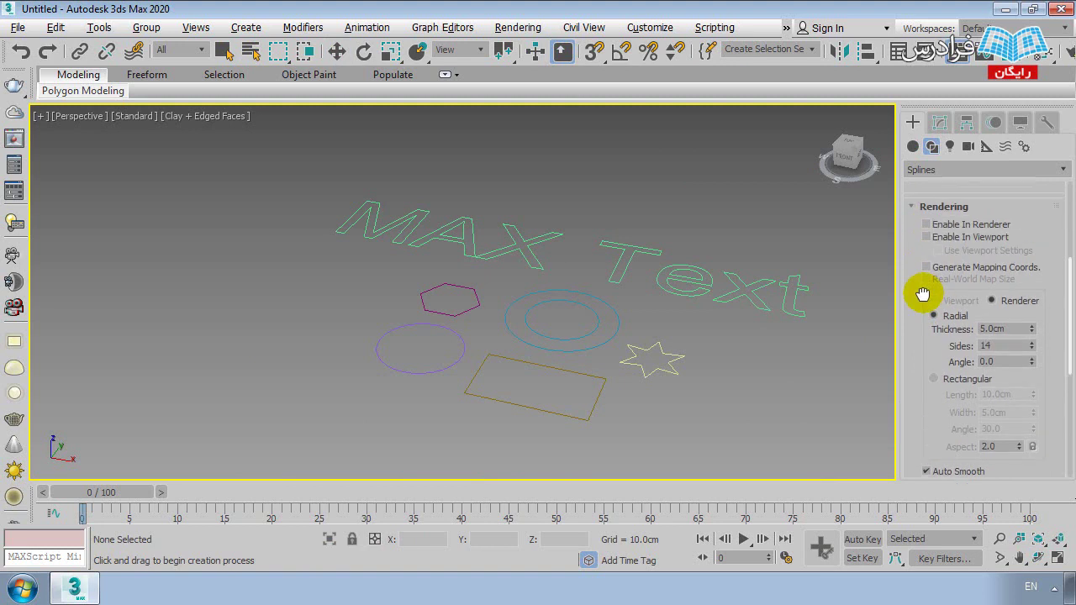
middle_drag(404, 387, 475, 370)
click(329, 359)
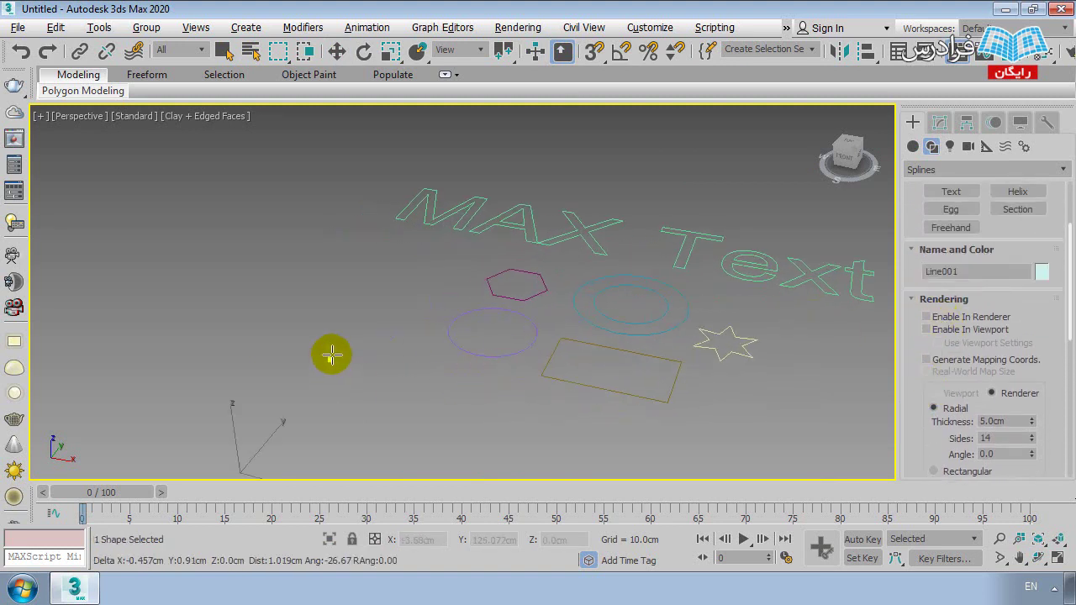
click(342, 300)
click(389, 302)
click(420, 387)
click(350, 368)
right_click(356, 372)
- Inspect the new line's Modify settings and context menu without converting it
key(w)
scroll(331, 343, up, 2)
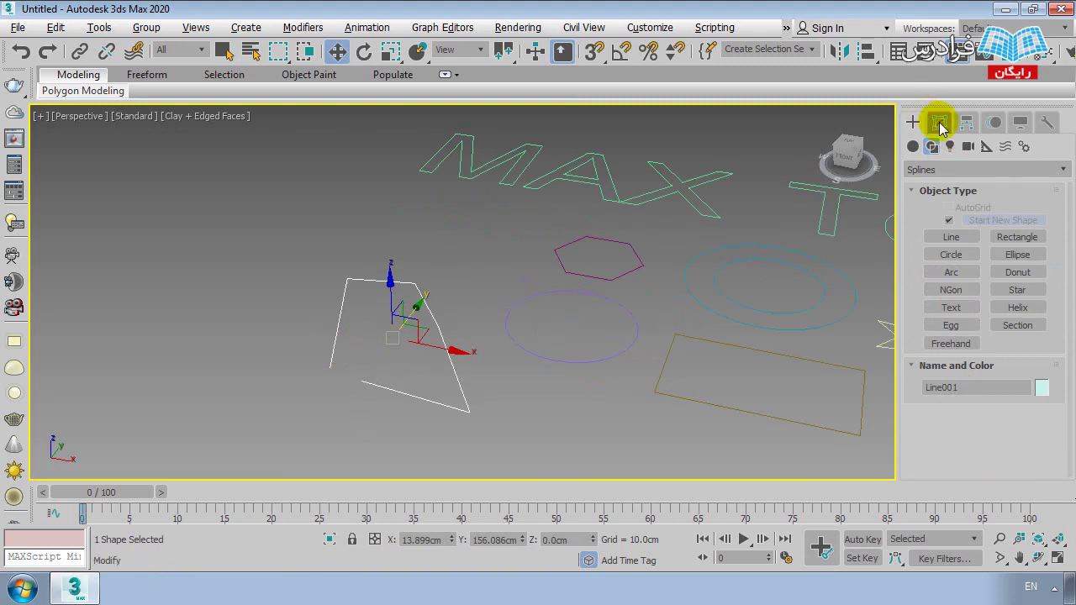
click(939, 123)
middle_drag(401, 318, 437, 291)
click(519, 241)
click(466, 281)
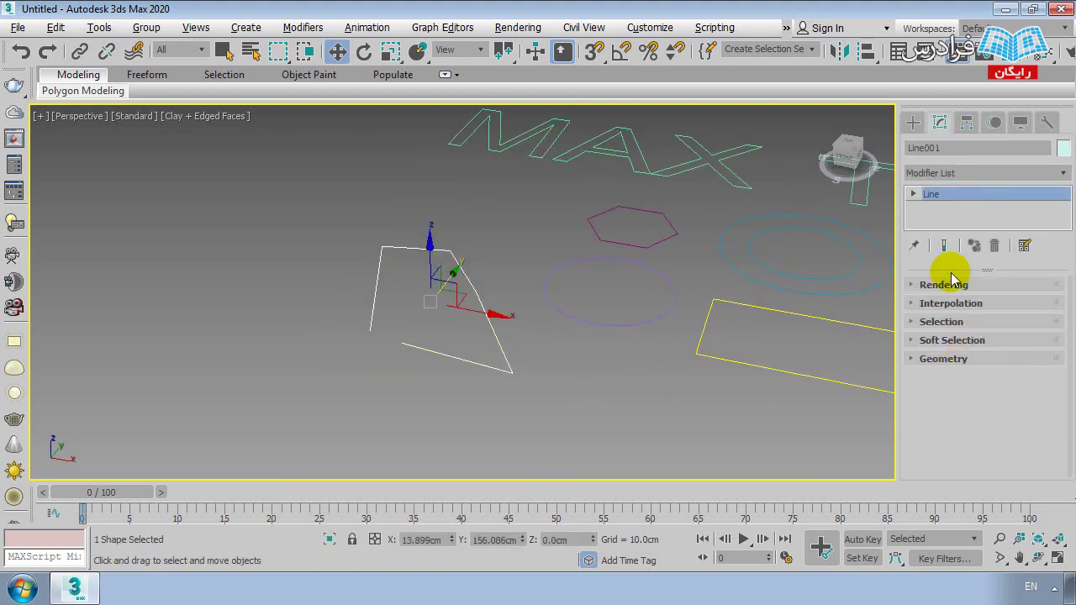
click(914, 361)
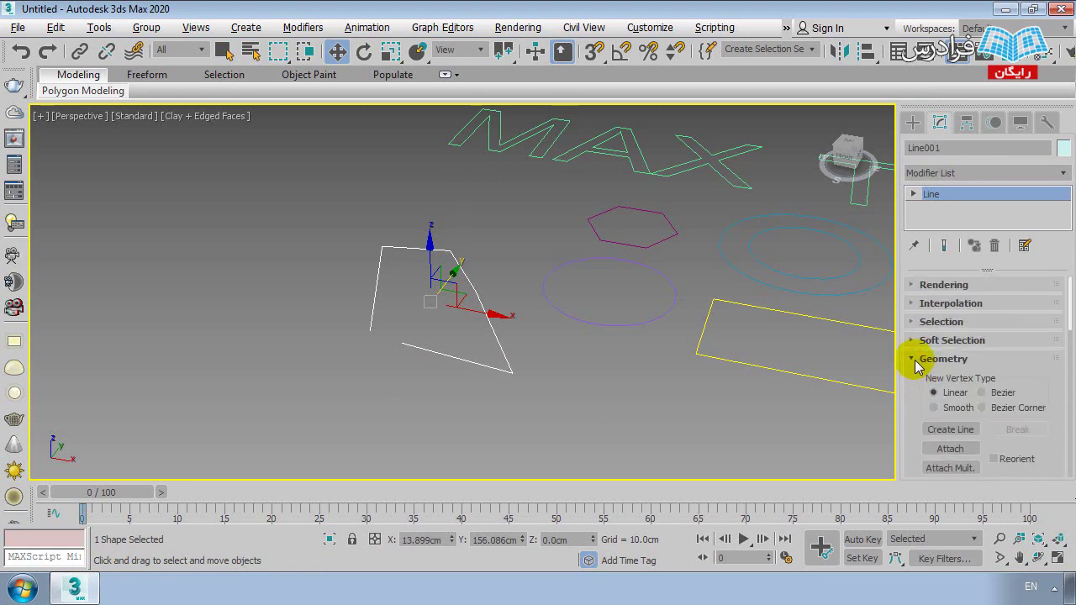
click(916, 362)
right_click(447, 251)
mouse_move(478, 429)
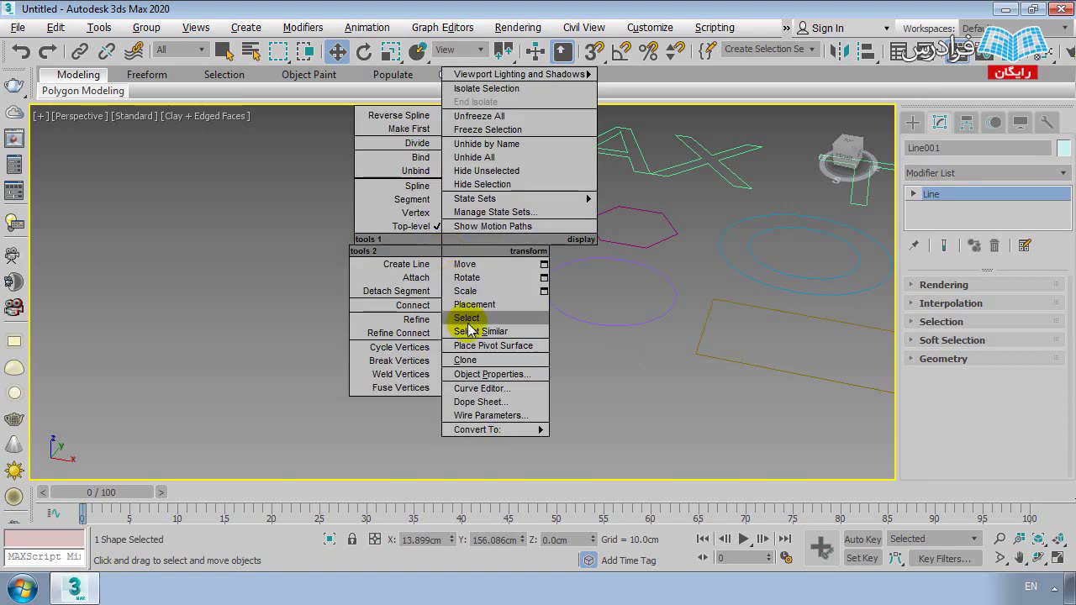
click(604, 426)
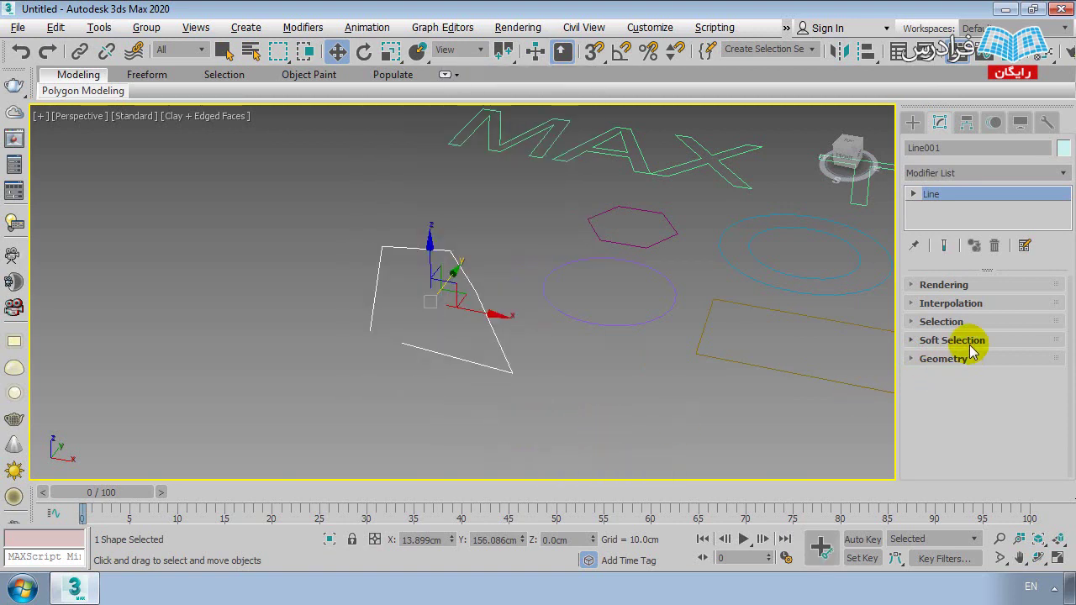
mouse_move(847, 156)
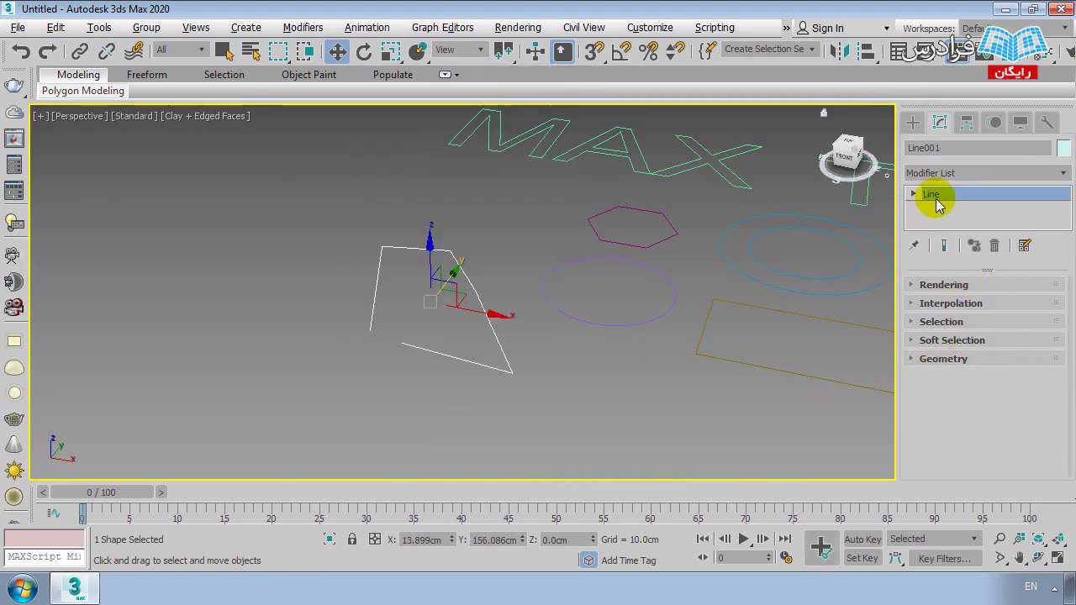
click(913, 123)
- Change Circle001's radius from 31.743cm to 33.012cm in the Modify panel
click(680, 312)
scroll(543, 406, up, 3)
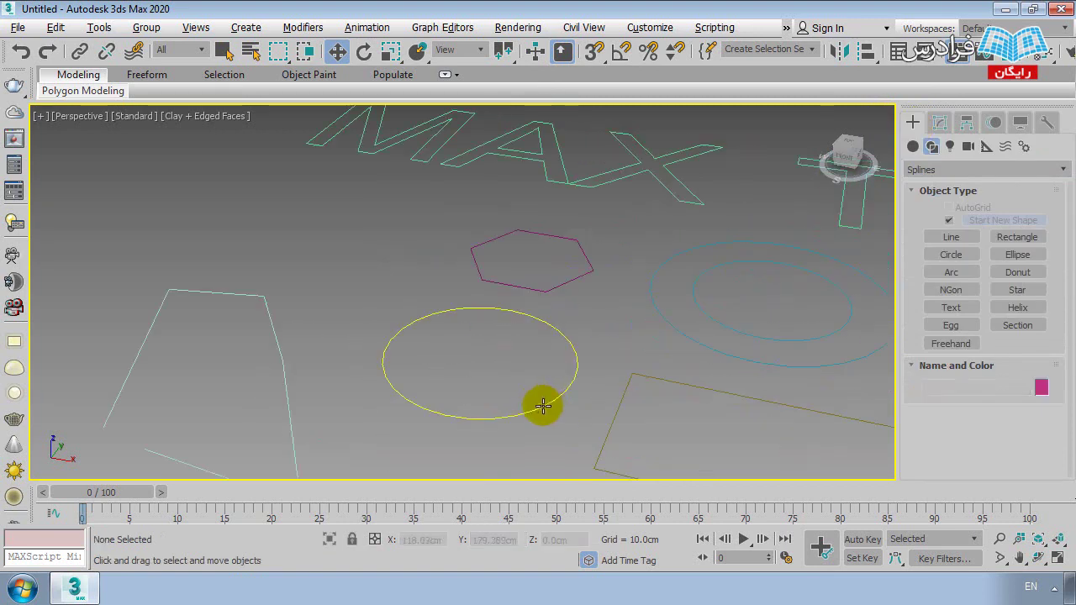
click(940, 122)
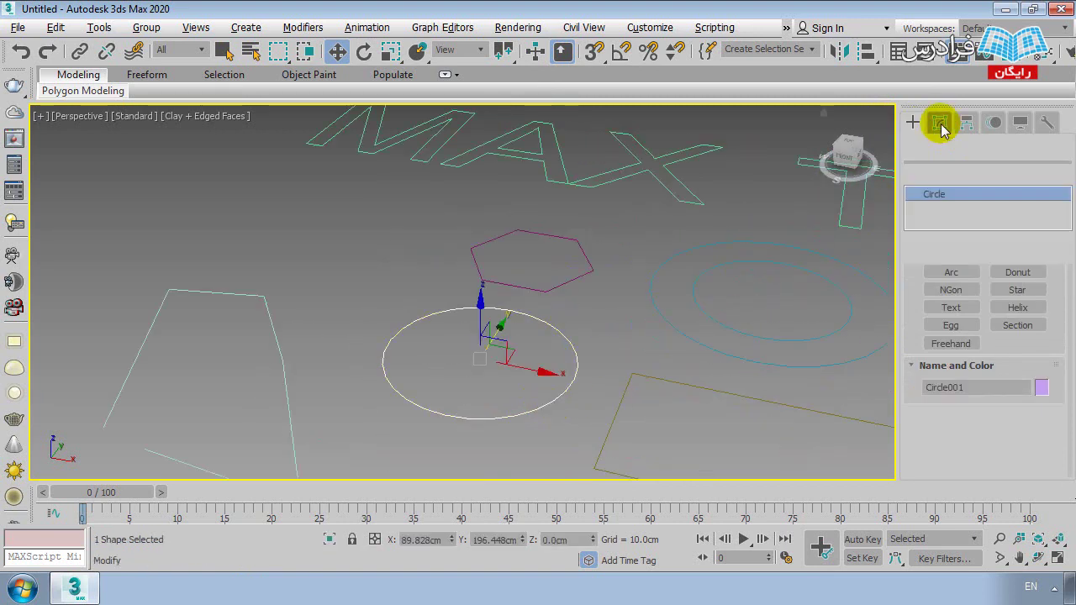
click(916, 323)
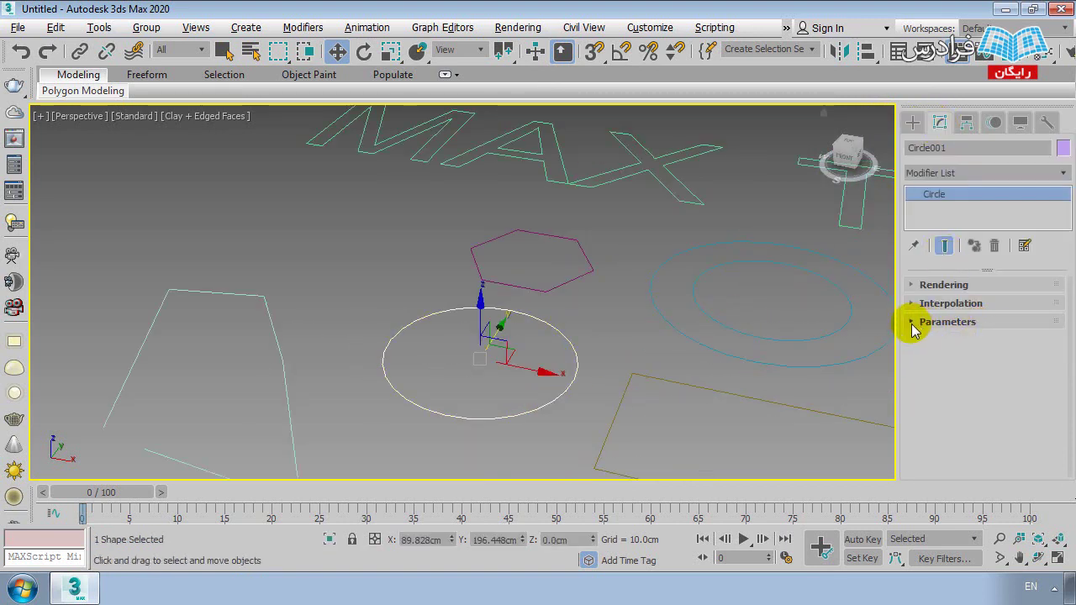
click(941, 287)
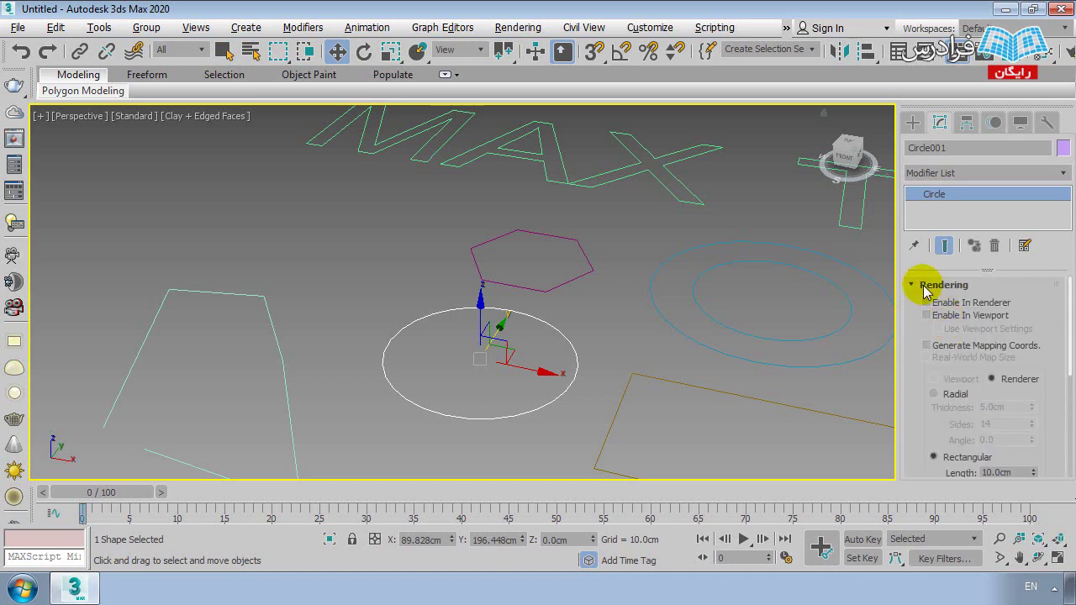
click(925, 286)
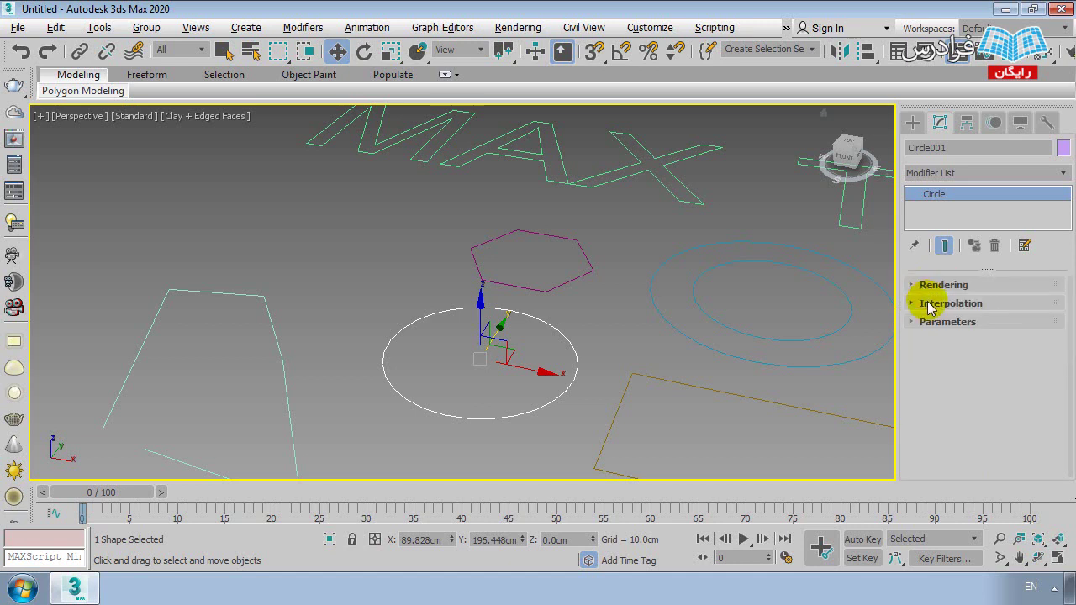
click(981, 307)
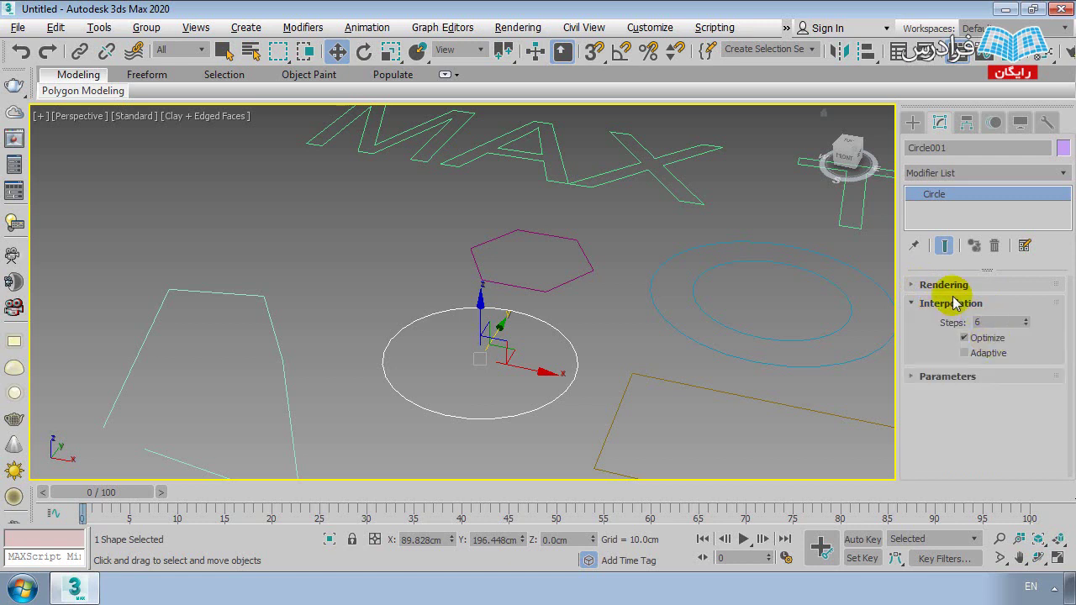
click(954, 303)
click(939, 326)
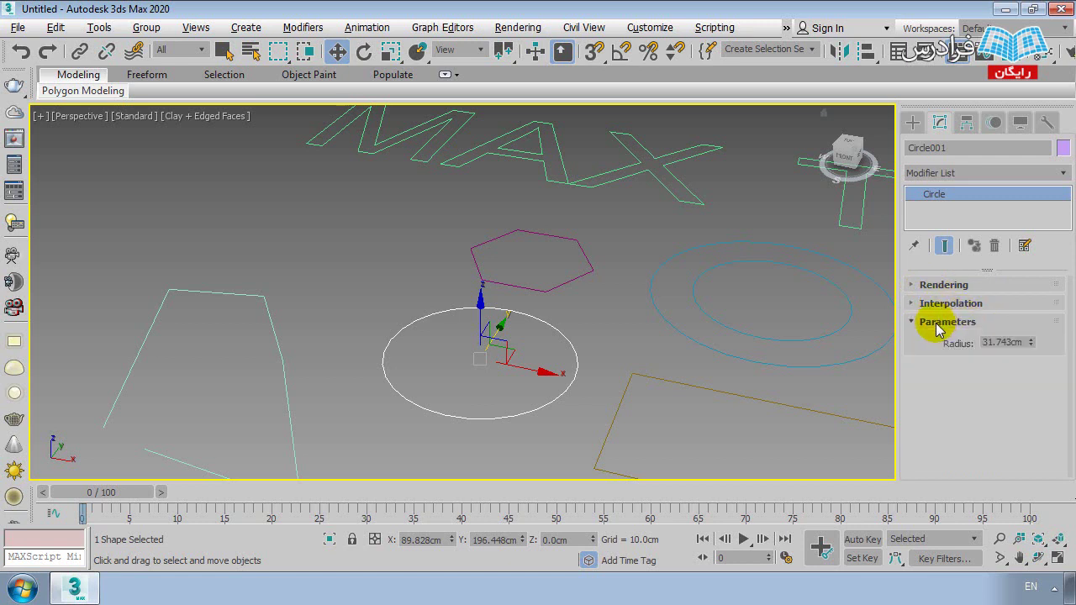
mouse_move(1032, 352)
mouse_down()
mouse_move(1045, 403)
mouse_move(1033, 326)
mouse_move(1021, 428)
mouse_move(1020, 342)
mouse_up()
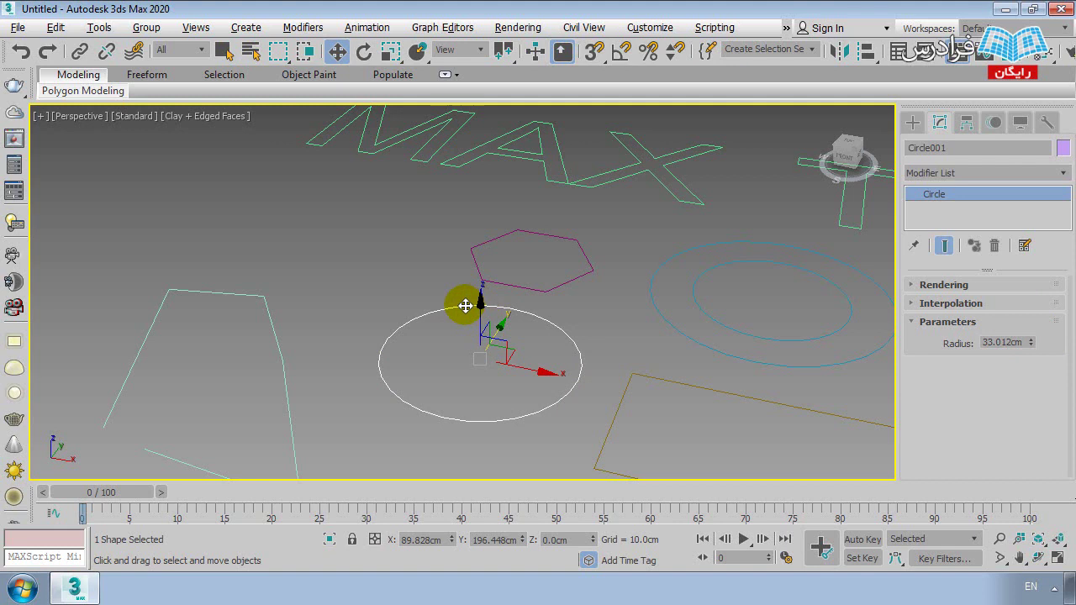
- Convert the circle to an editable spline and drag one vertex to form a crescent
right_click(465, 306)
mouse_move(504, 485)
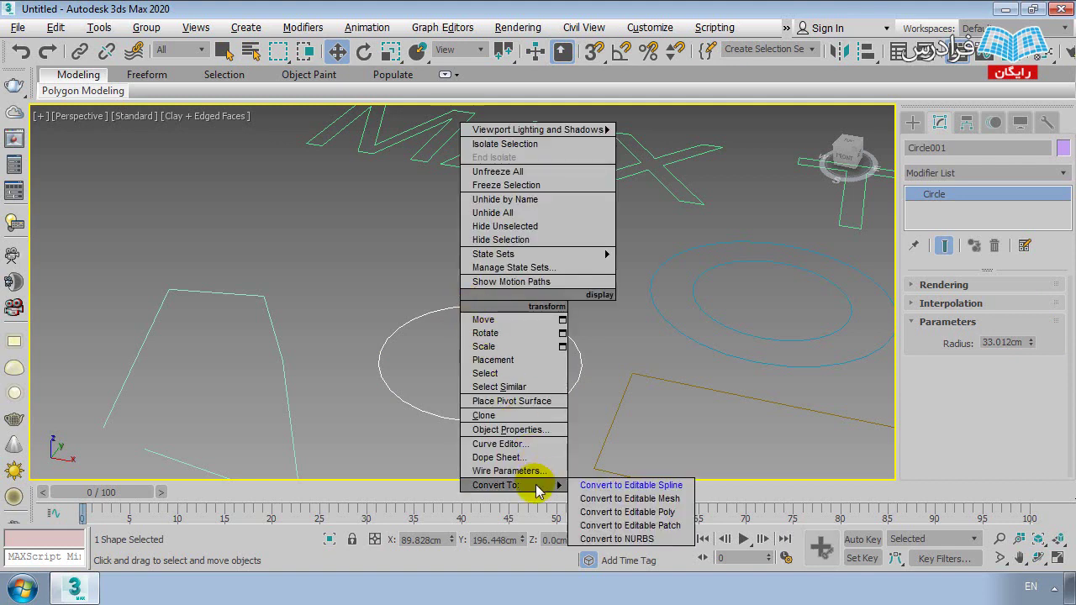
click(618, 488)
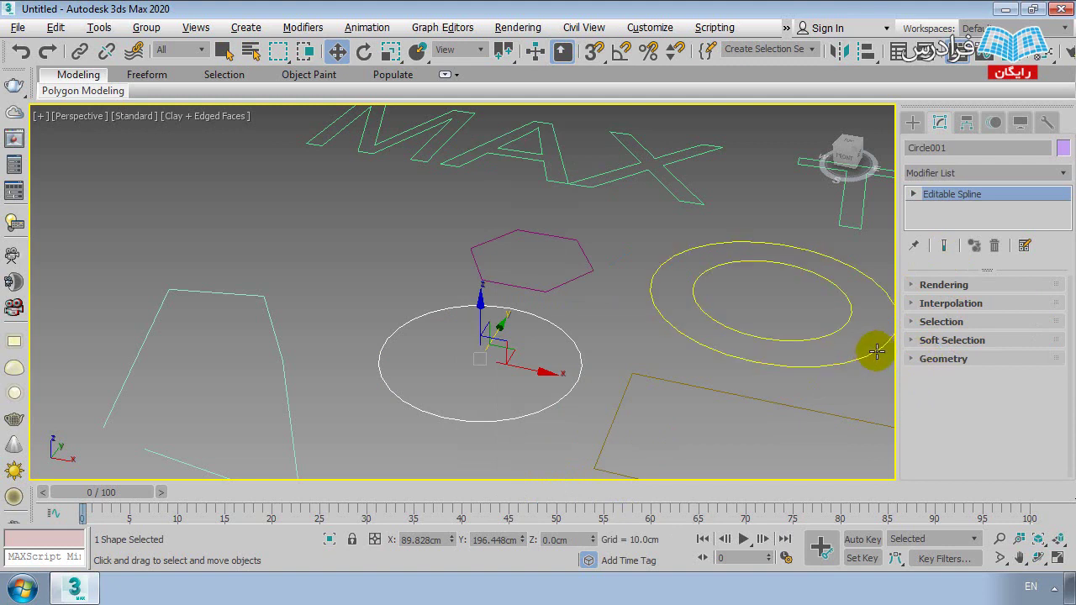
click(920, 324)
click(964, 286)
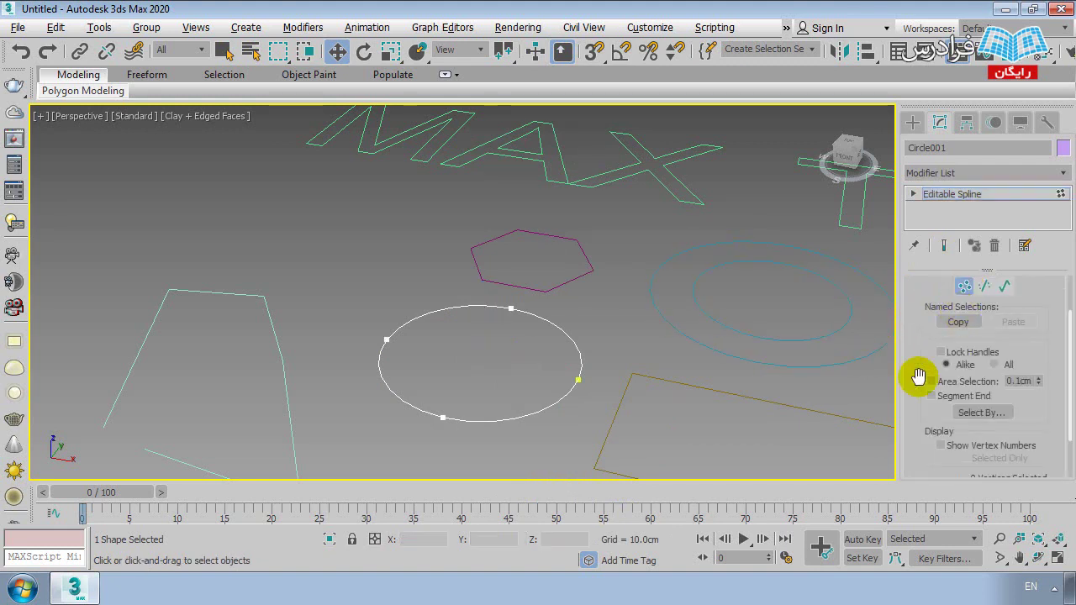
click(389, 340)
drag(420, 334, 580, 396)
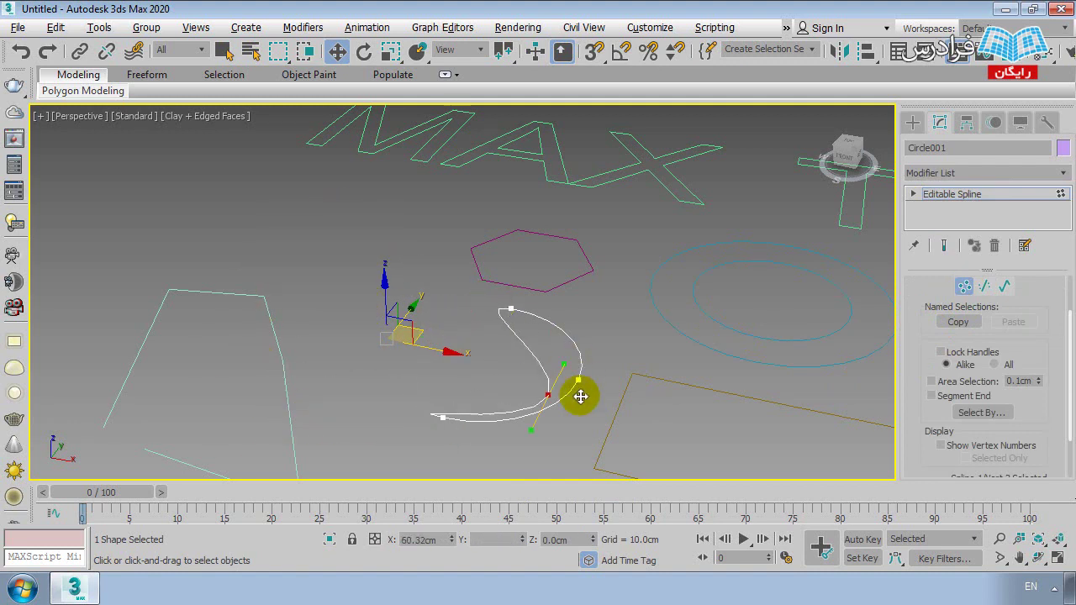
drag(580, 396, 516, 356)
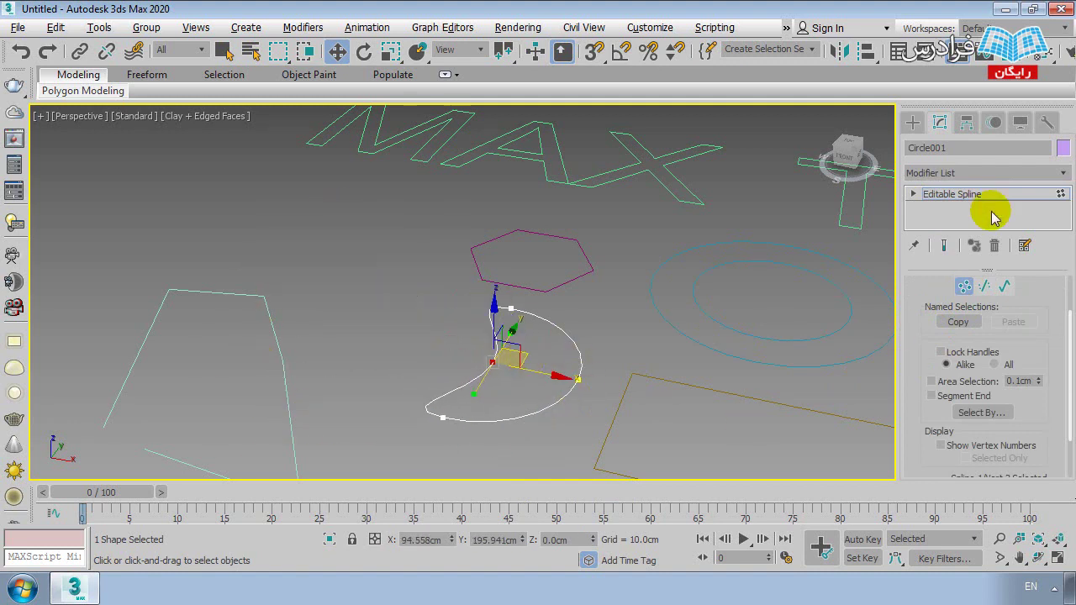
- Return to the Create panel and reselect the crescent spline
click(913, 122)
click(503, 354)
scroll(513, 370, down, 2)
scroll(497, 377, up, 3)
scroll(523, 341, up, 1)
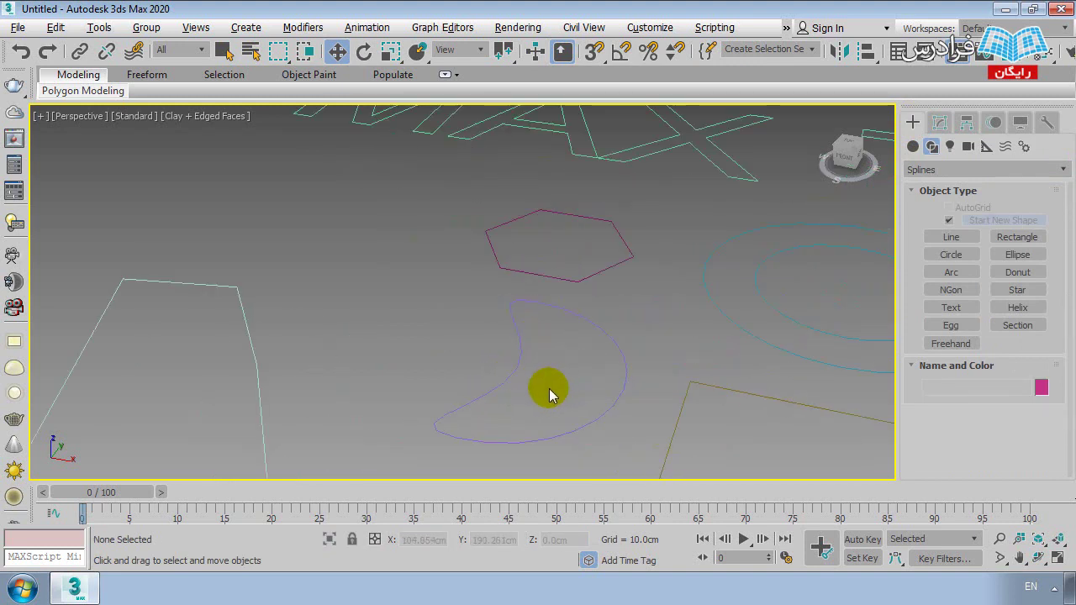
click(521, 351)
- Delete the crescent spline and pan the view to the remaining shapes
key(Delete)
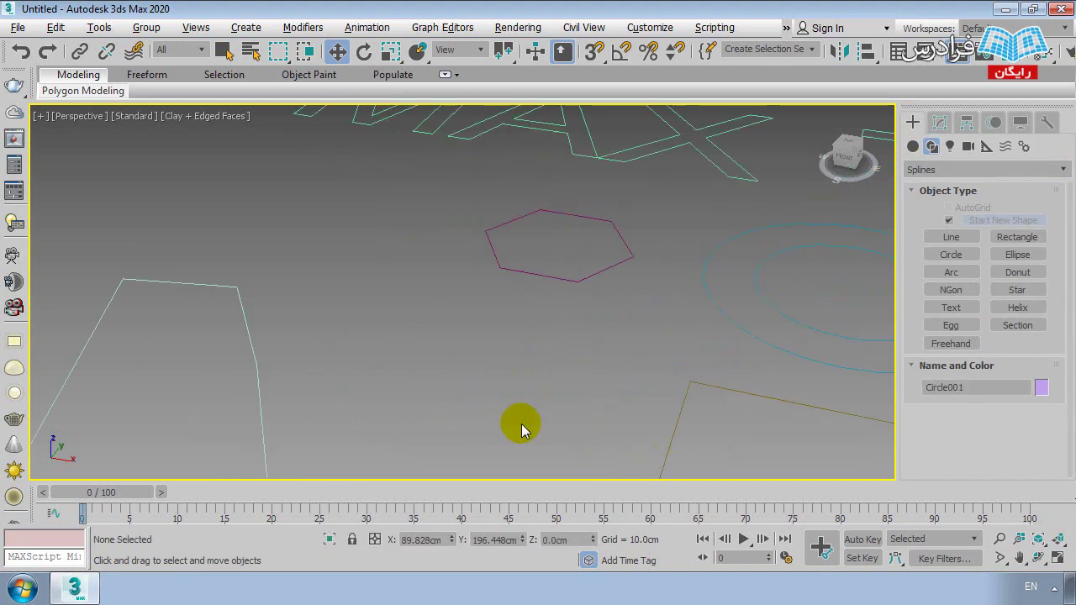
scroll(524, 401, down, 2)
middle_drag(533, 378, 417, 330)
scroll(495, 325, up, 2)
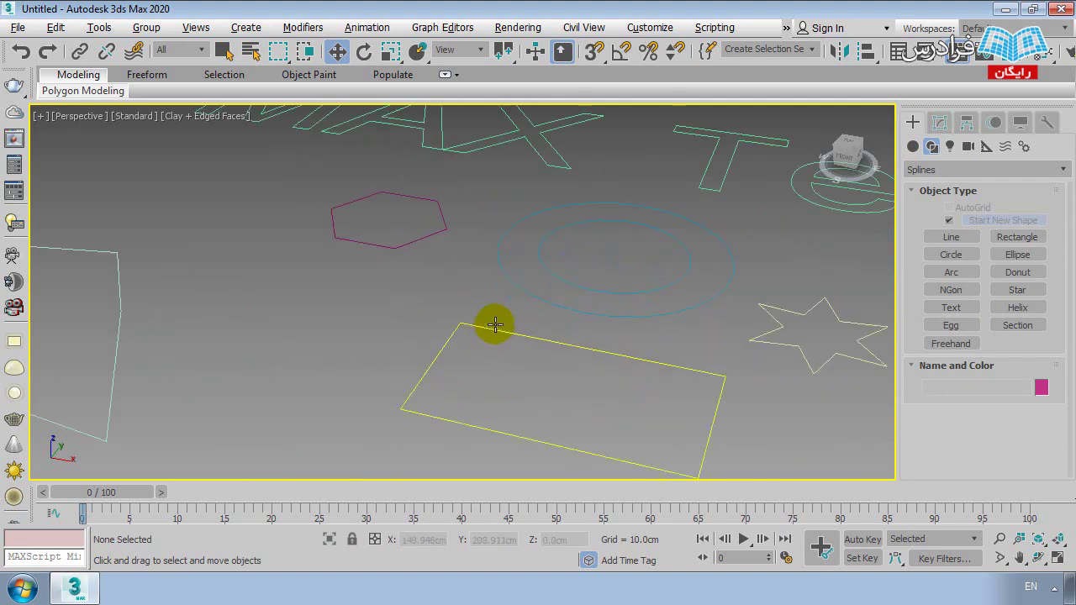
- Set Rectangle001 to Length 100.0cm and Width 70.0cm
click(492, 326)
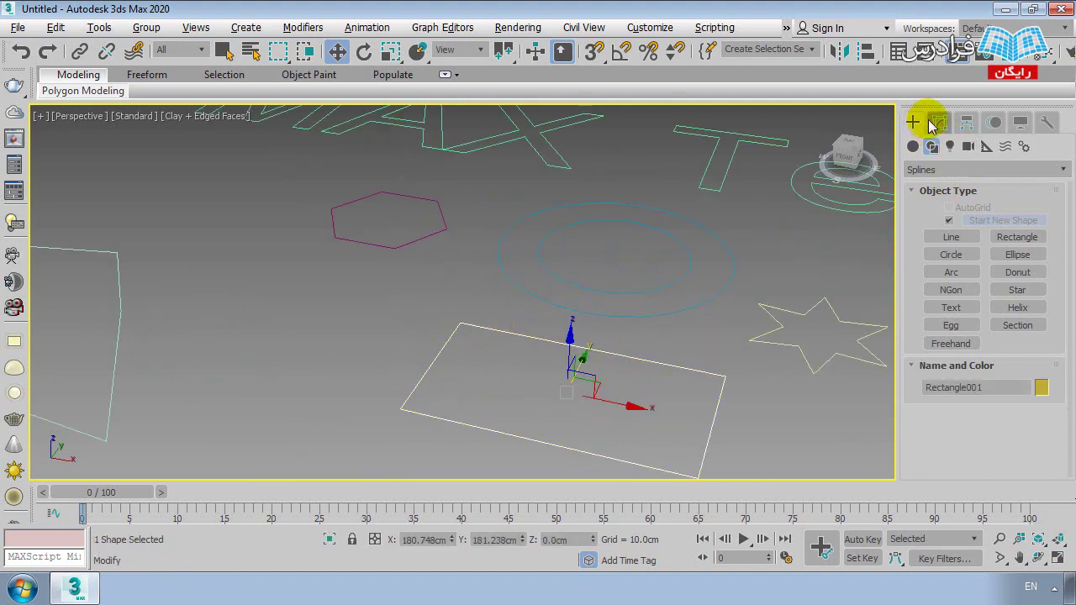
click(938, 122)
click(926, 321)
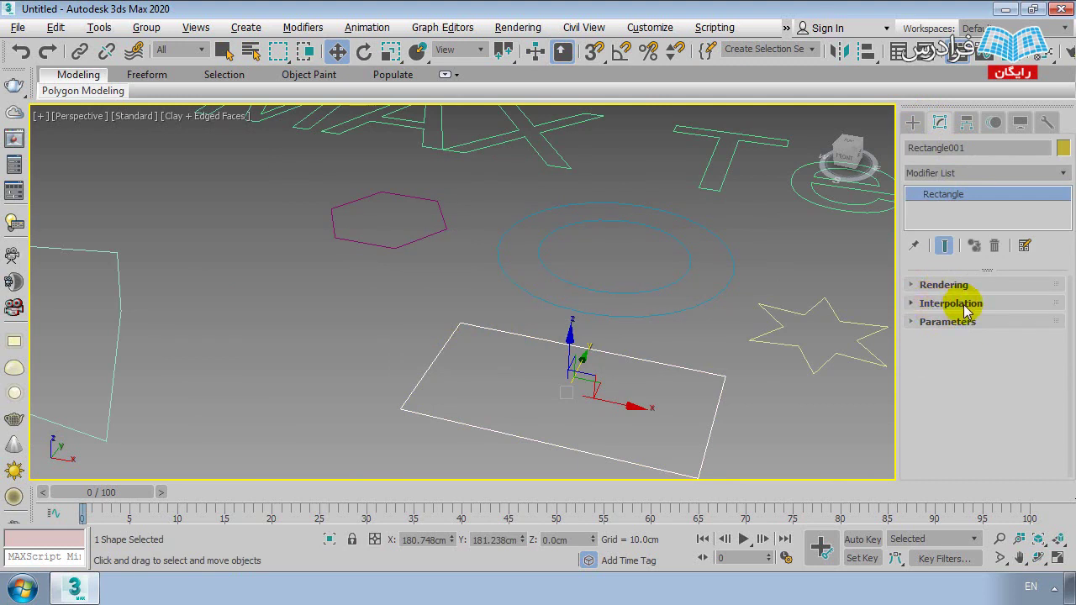
click(943, 325)
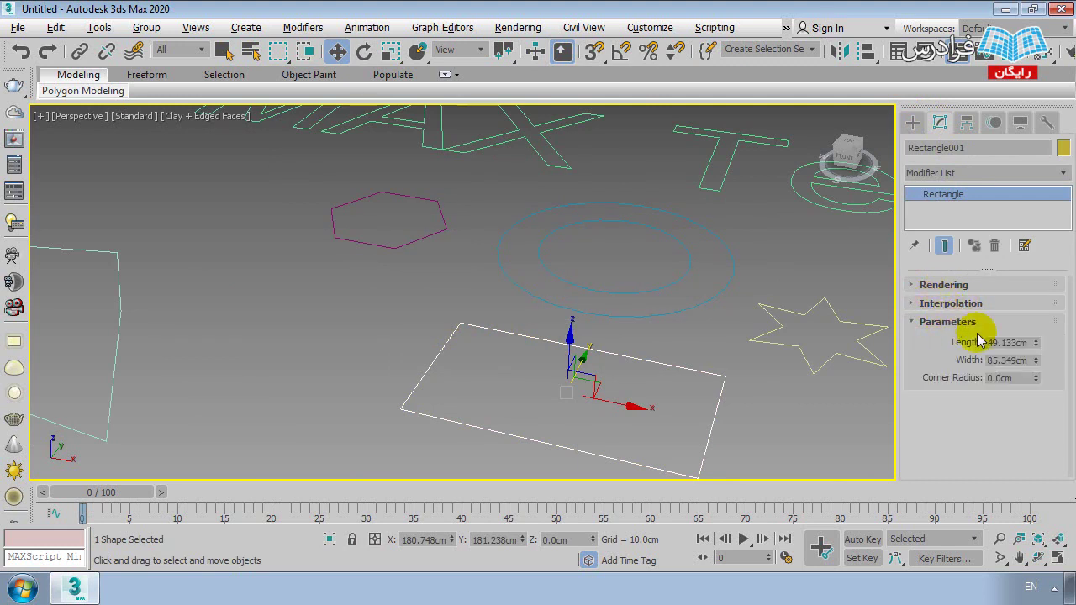
drag(1036, 348, 1037, 318)
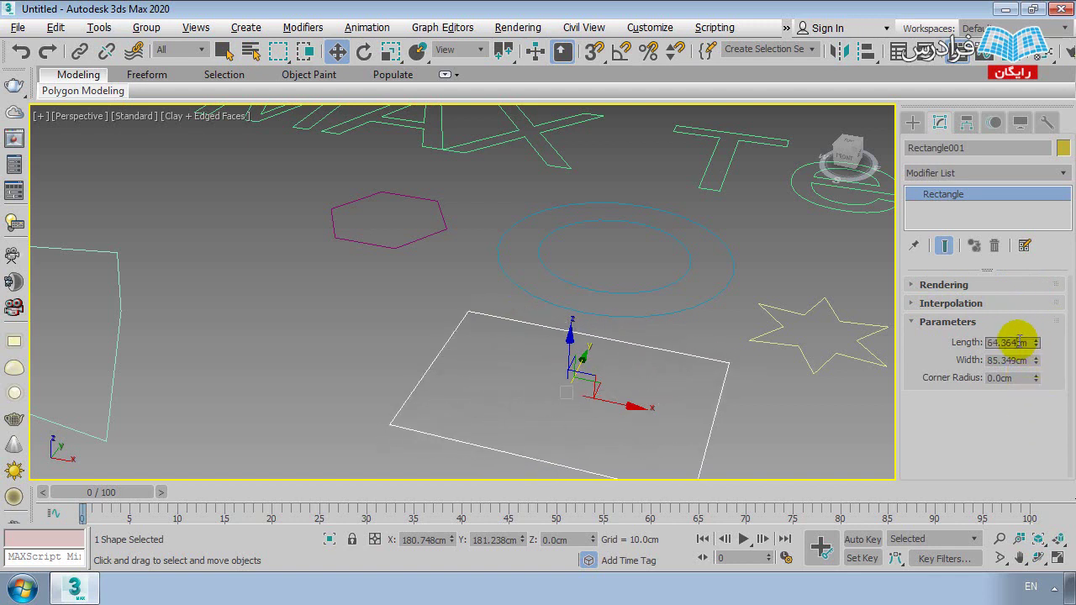
key(Tab)
key(Return)
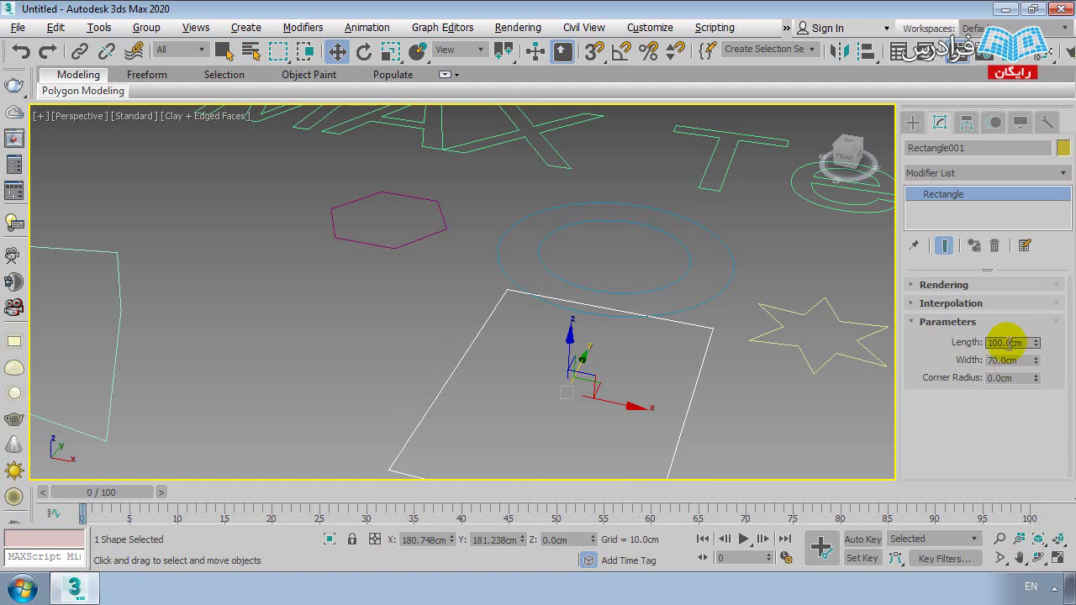
middle_drag(712, 372, 503, 326)
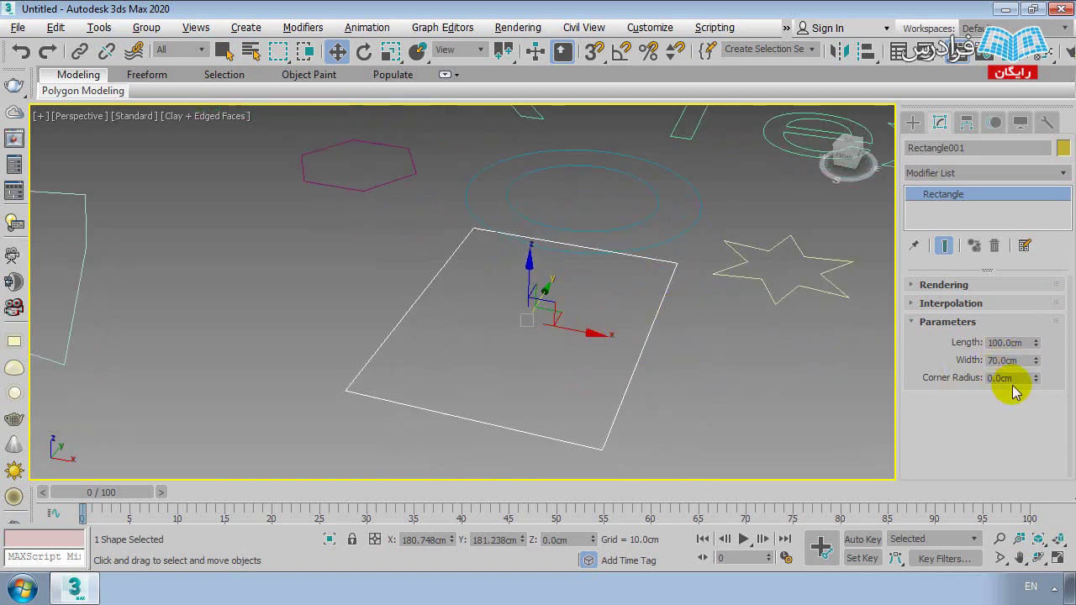
middle_drag(427, 331, 442, 331)
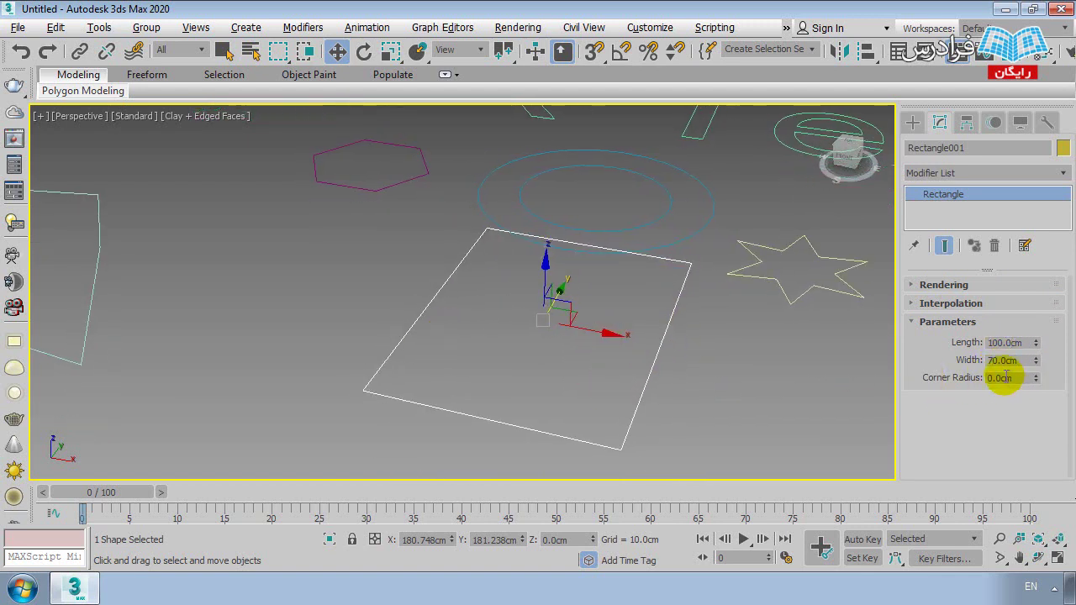
- Set the rectangle's Corner Radius to 20cm
mouse_move(1037, 369)
mouse_down()
mouse_move(941, 299)
mouse_move(956, 562)
mouse_up()
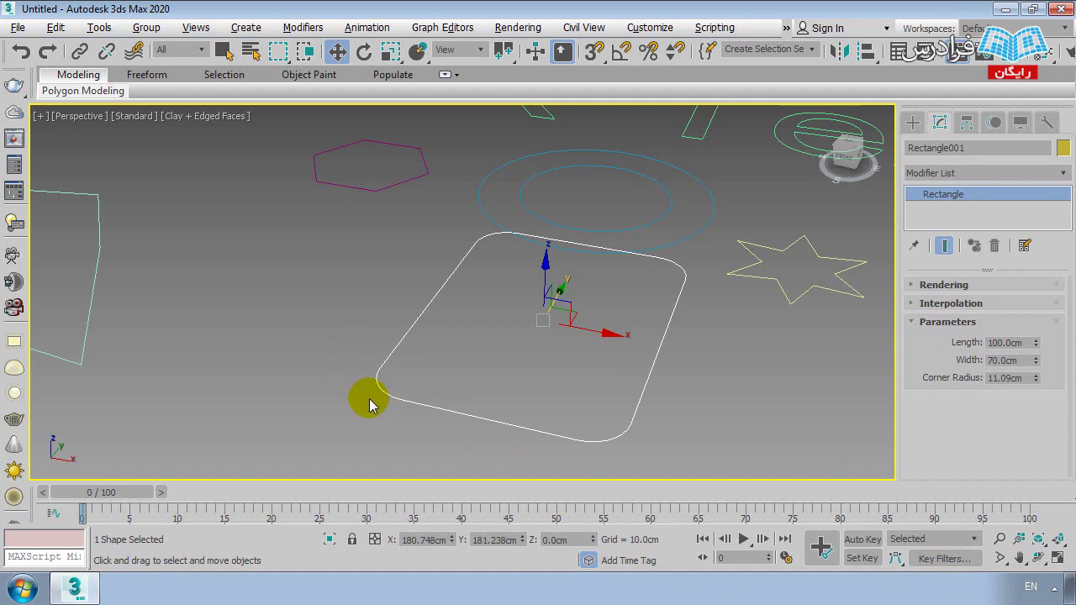
scroll(385, 397, up, 3)
scroll(385, 398, up, 2)
scroll(386, 397, down, 2)
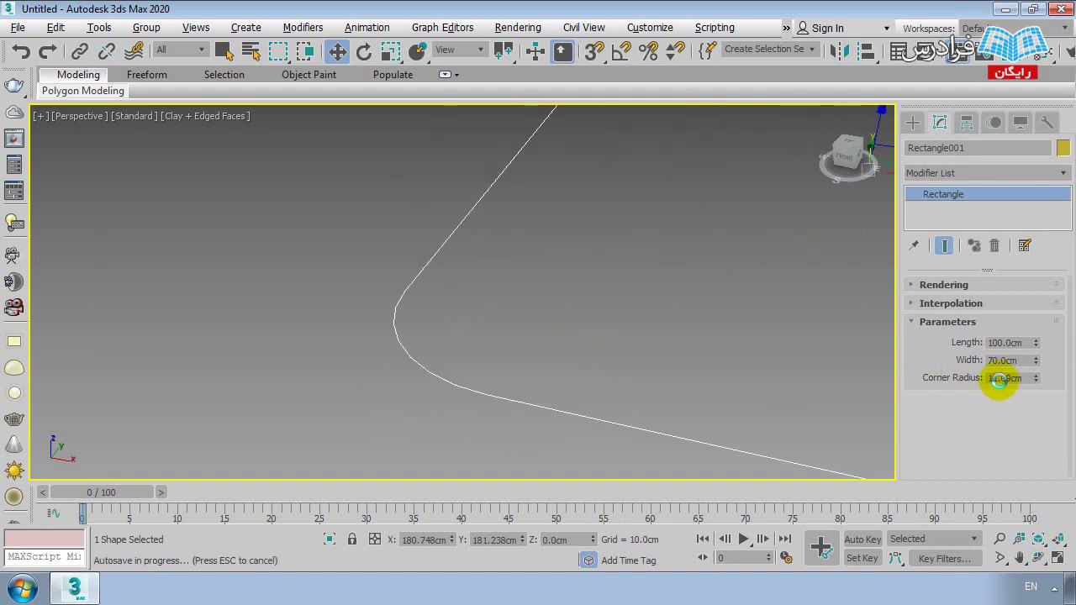
text(0)
key(Return)
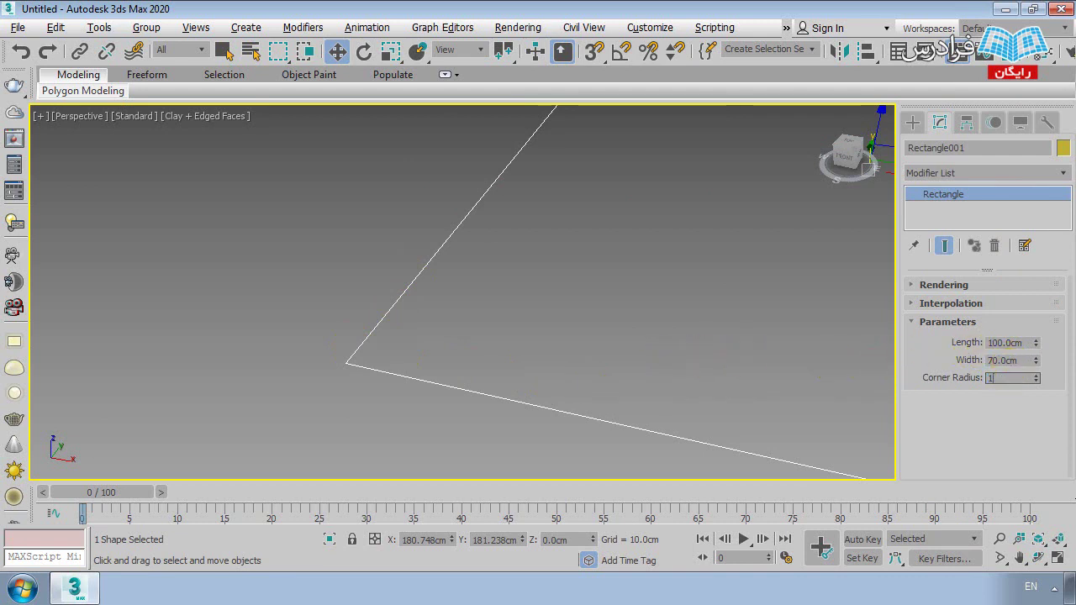
text(20)
key(Return)
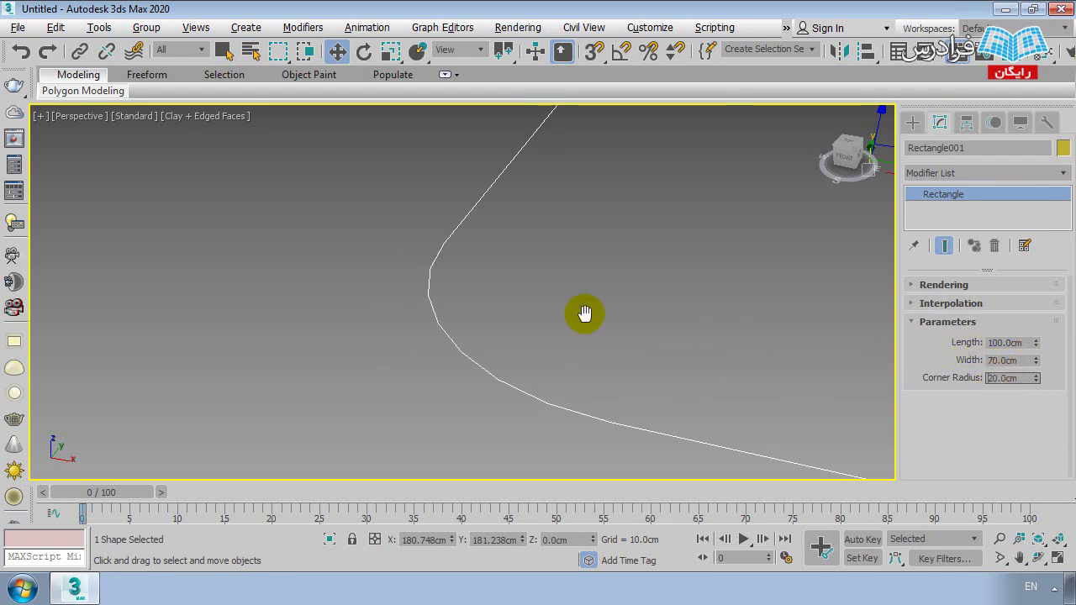
- Convert the rounded rectangle to an editable spline and show the spline creation types
scroll(448, 293, down, 5)
scroll(519, 384, up, 2)
scroll(538, 396, up, 2)
scroll(534, 349, down, 3)
scroll(545, 339, up, 1)
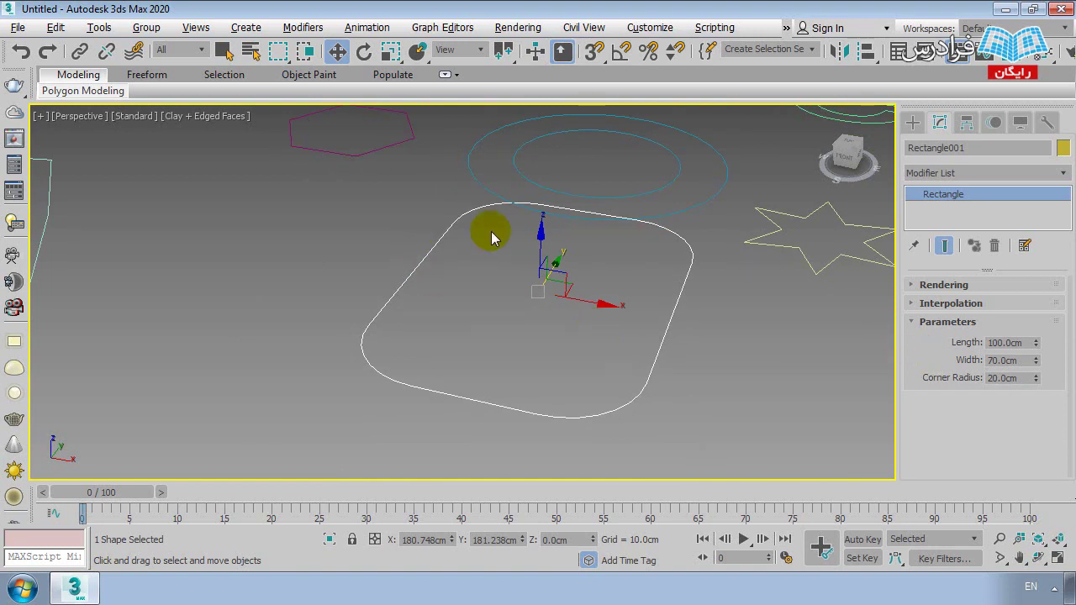
right_click(466, 213)
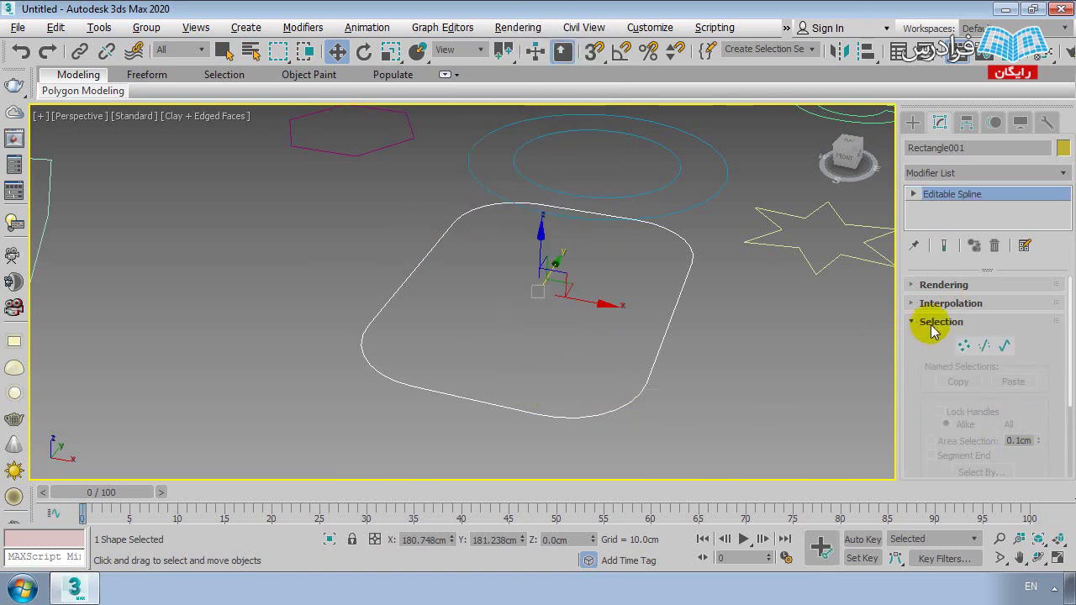
click(916, 322)
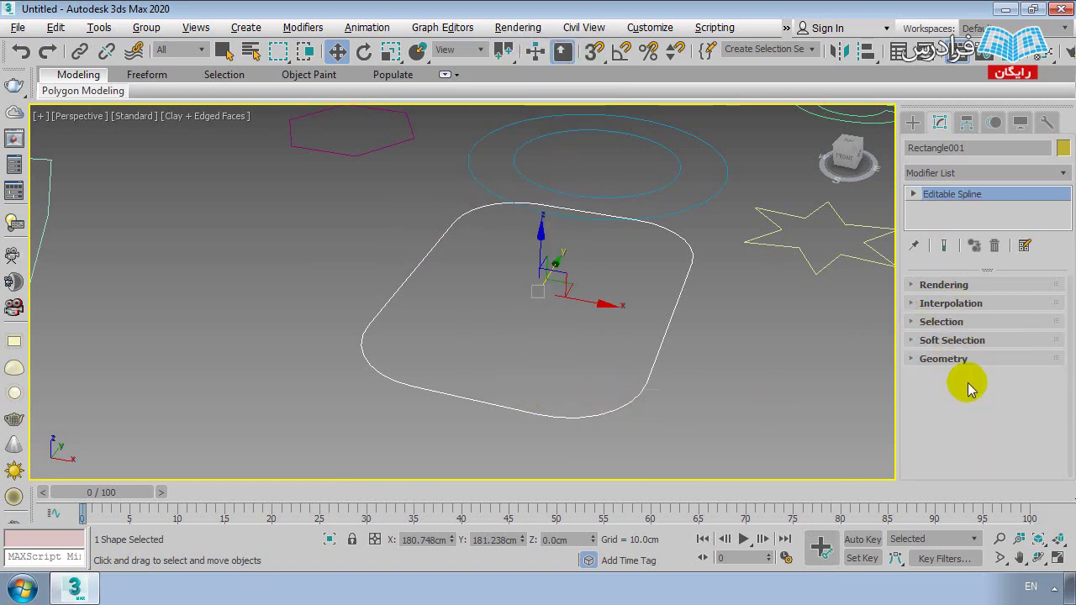
click(913, 122)
alt+middle_drag(781, 233, 780, 315)
scroll(781, 315, down, 3)
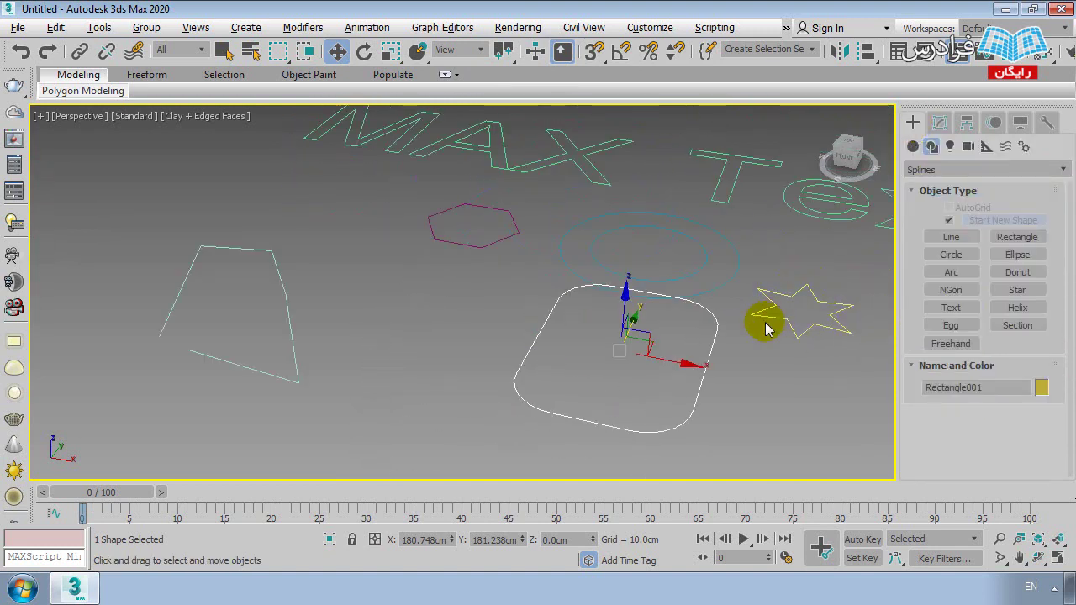
- Delete the rounded rectangle, then enlarge the star's outer and inner radii
key(Delete)
scroll(714, 345, up, 2)
scroll(701, 368, up, 2)
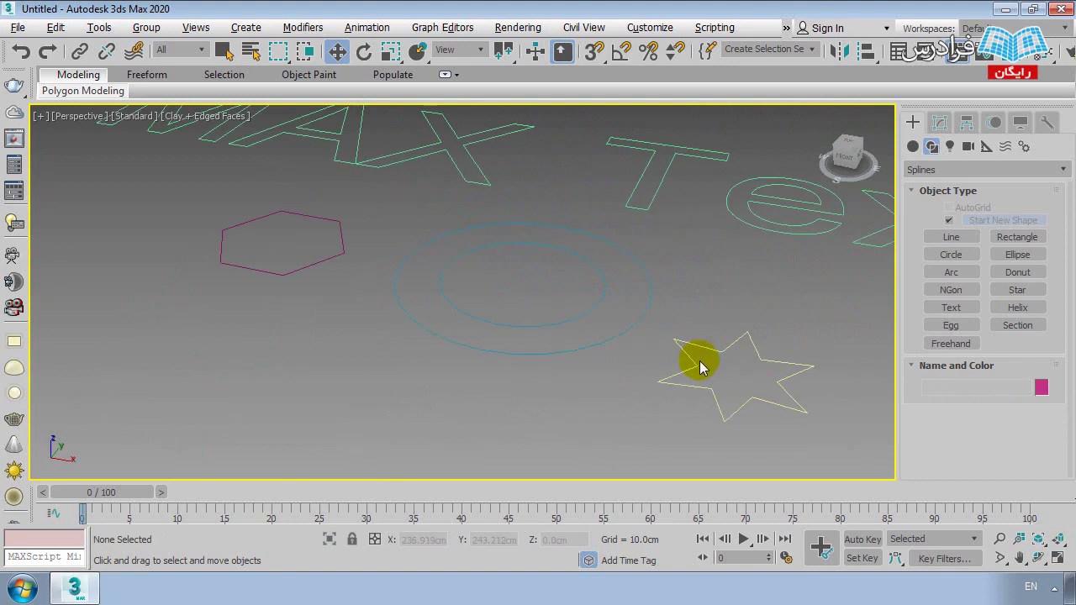
click(702, 348)
click(940, 122)
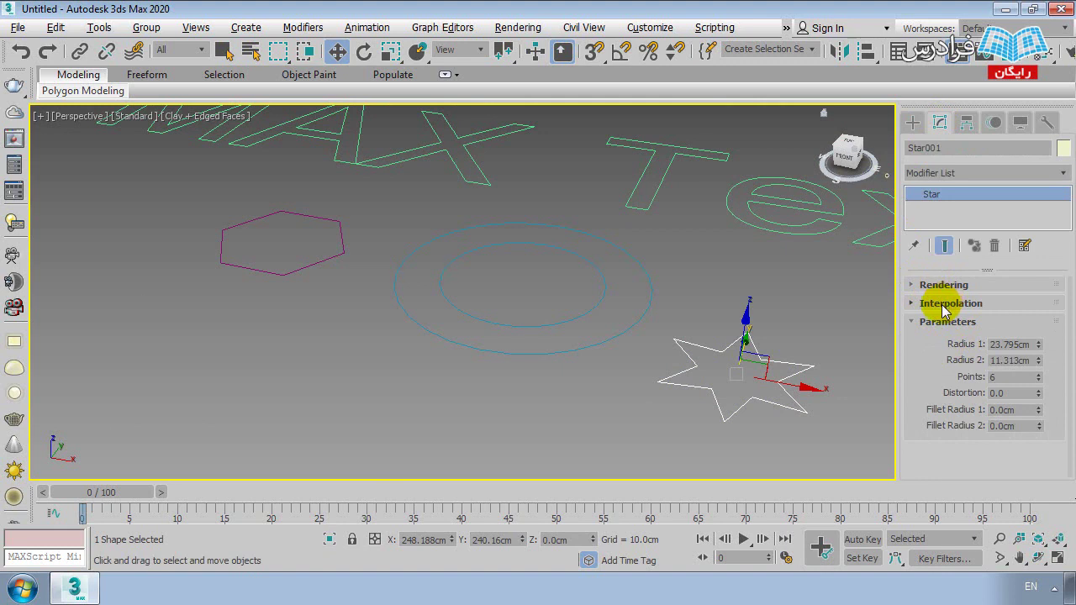
drag(1041, 346, 1018, 317)
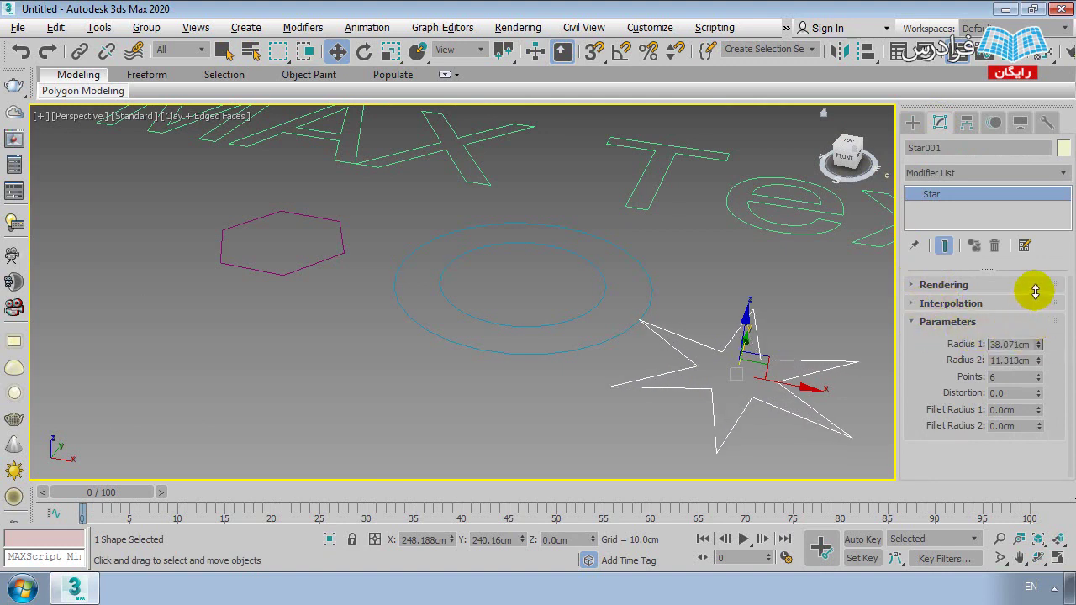
drag(1040, 361, 1035, 340)
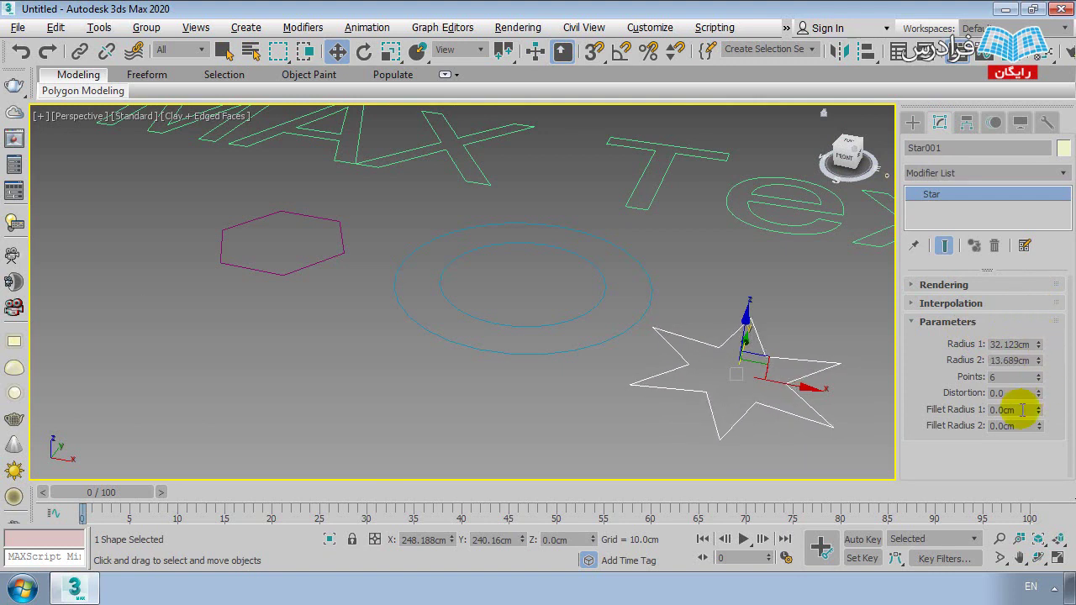
- Raise the star to 13 points and set its distortion to 1.01
click(1040, 375)
click(1040, 375)
click(1040, 375)
click(1040, 375)
click(1040, 375)
click(1040, 375)
click(1040, 375)
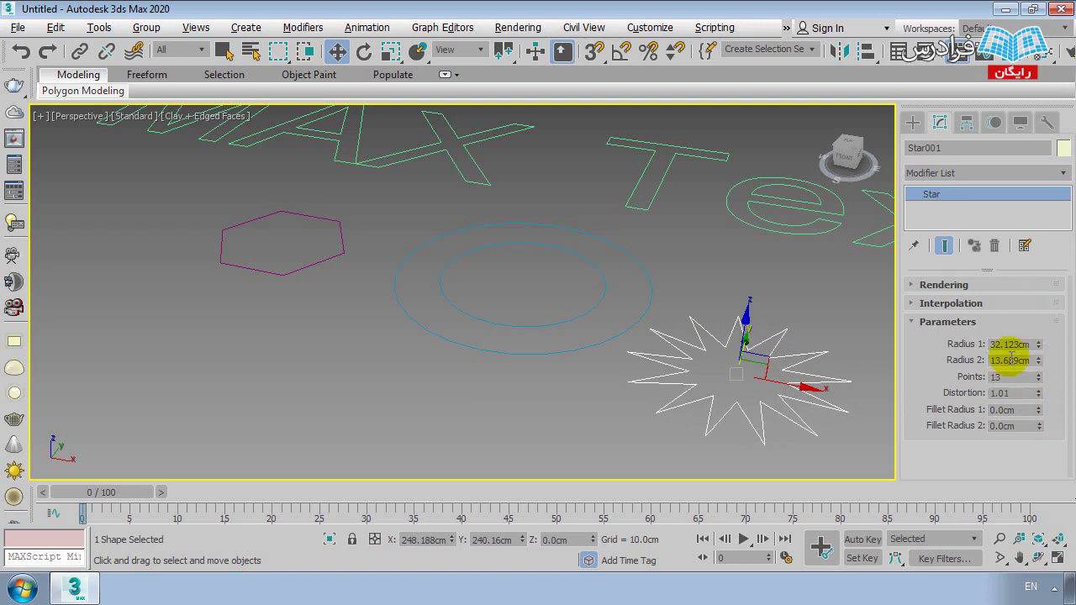
double_click(1020, 393)
text(1.01)
key(Return)
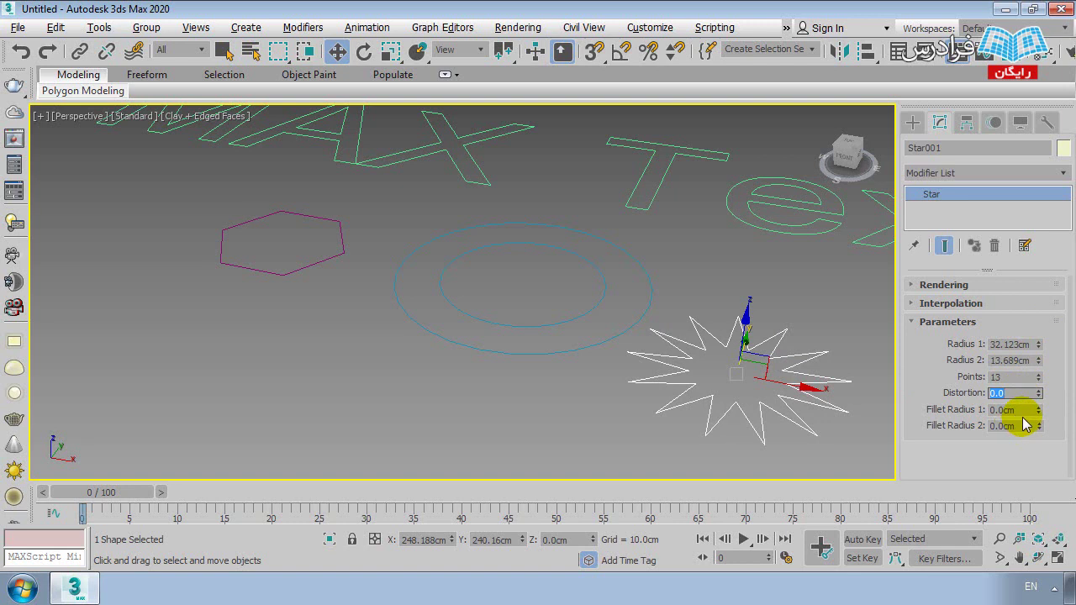
- Set the star's second fillet radius to 11.02cm for rounded corners, then deselect it
scroll(692, 377, up, 4)
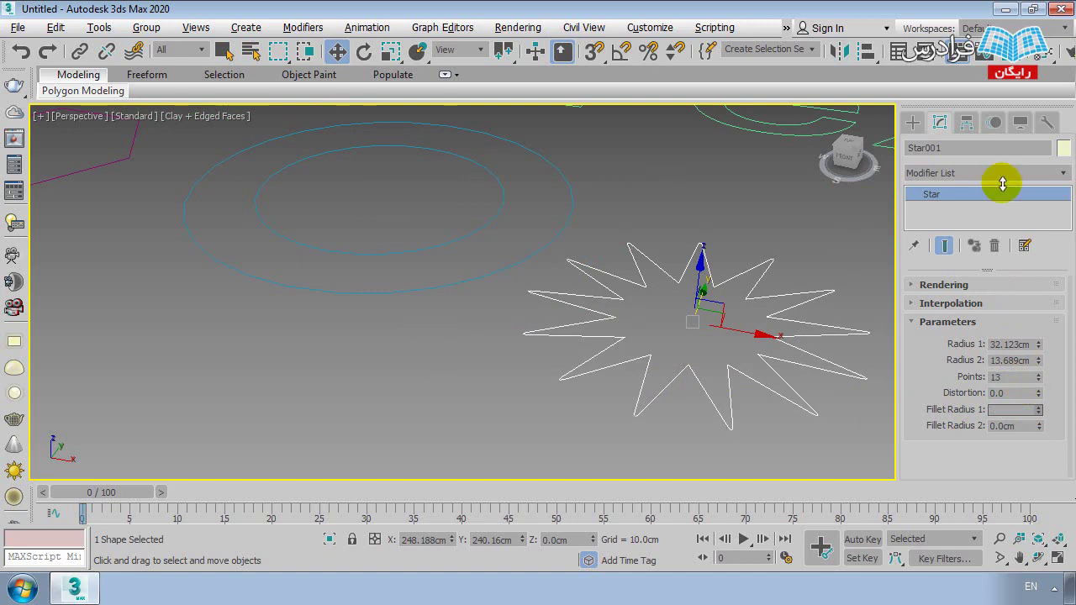
click(1011, 409)
text(6.76)
scroll(696, 257, up, 4)
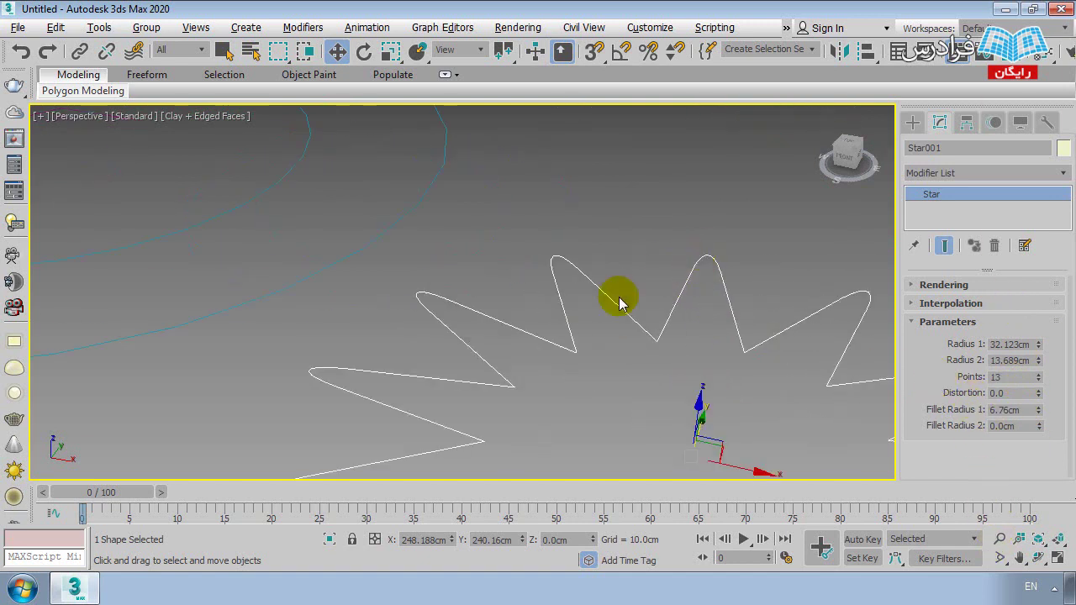
scroll(511, 322, down, 4)
middle_drag(475, 332, 477, 328)
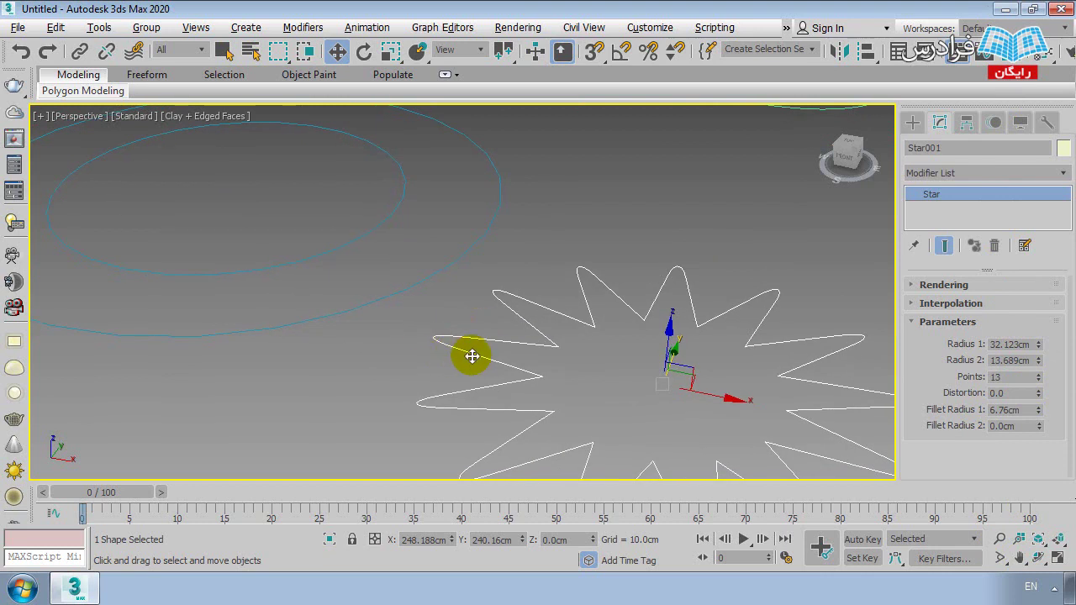
scroll(546, 341, up, 2)
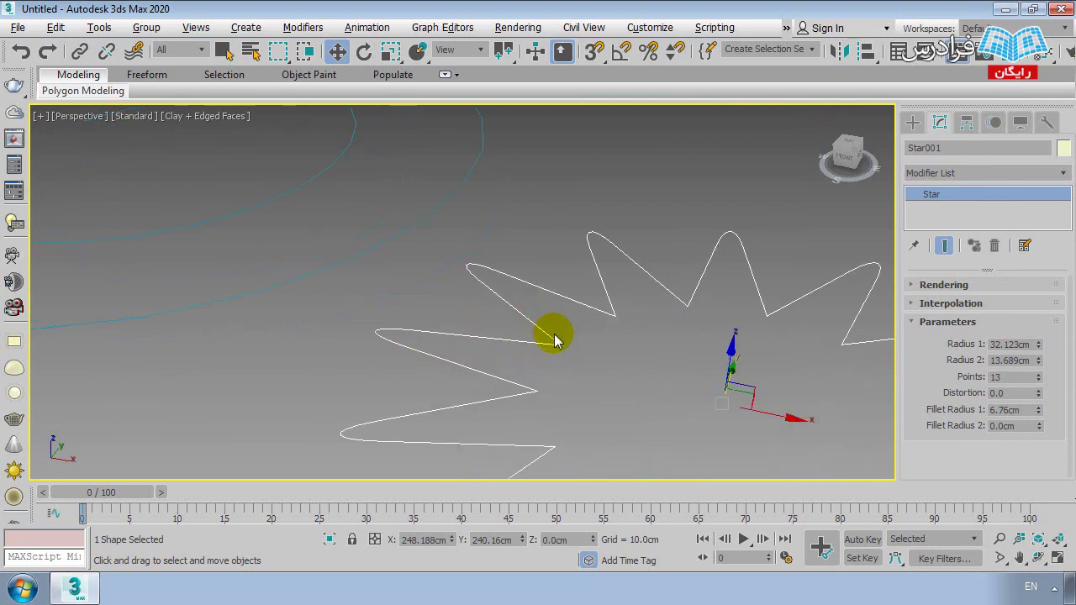
scroll(571, 353, up, 3)
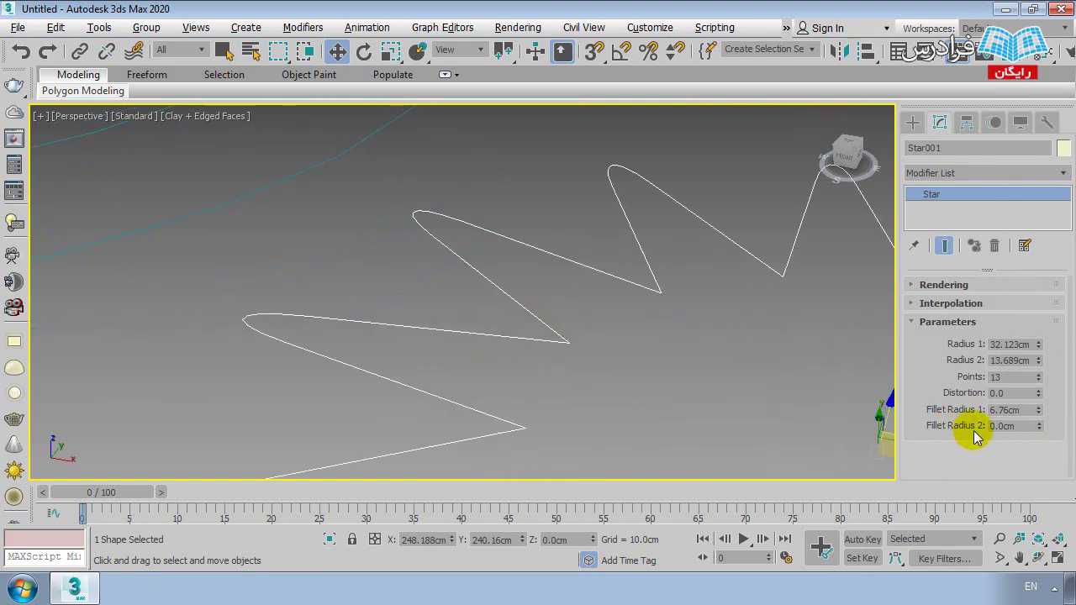
mouse_move(1034, 408)
mouse_down()
mouse_move(992, 137)
mouse_move(924, 456)
mouse_move(894, 52)
mouse_up()
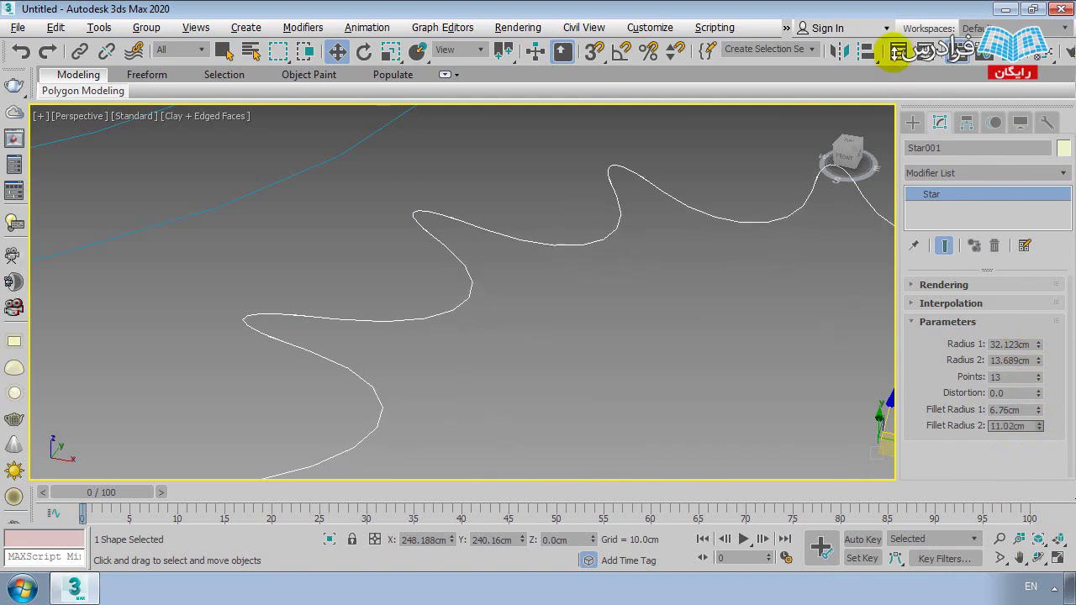
scroll(524, 300, down, 3)
scroll(552, 344, down, 2)
click(538, 407)
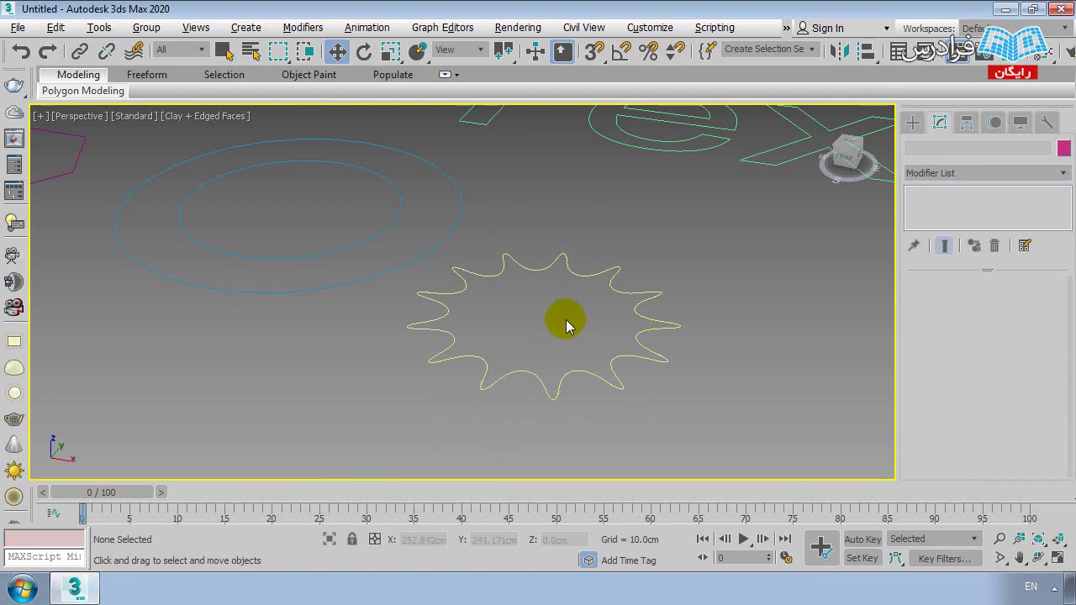
scroll(504, 315, up, 3)
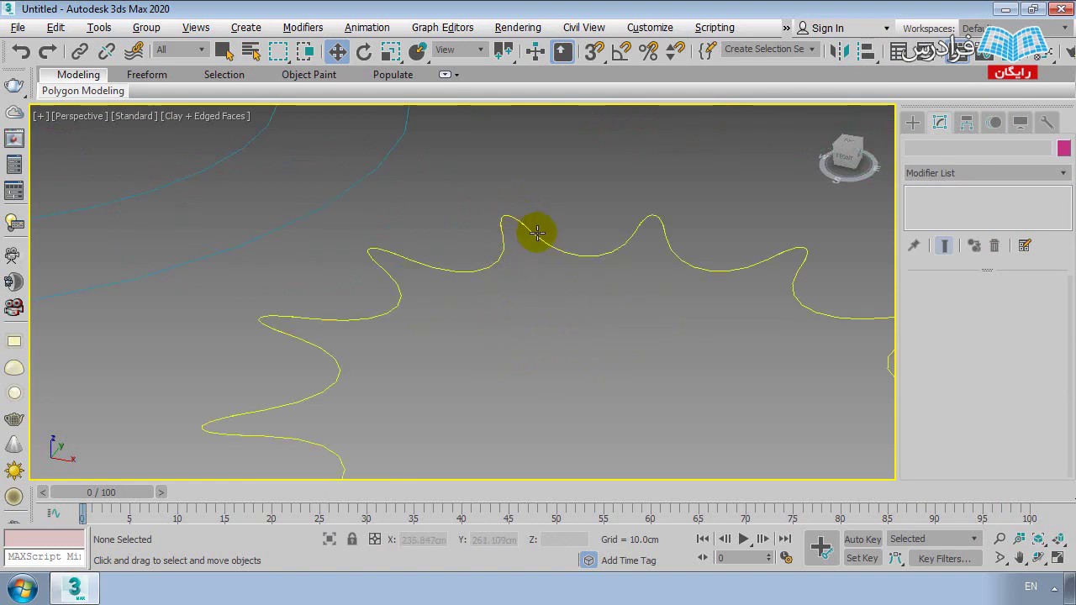
scroll(632, 235, down, 5)
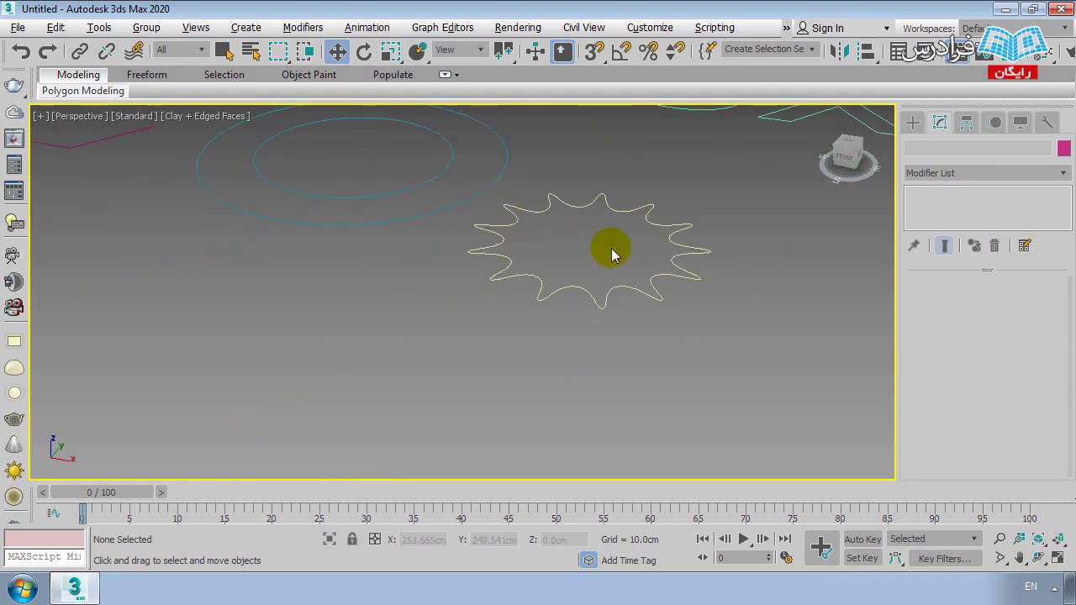
- Draw a second star to the right of the first one
click(912, 123)
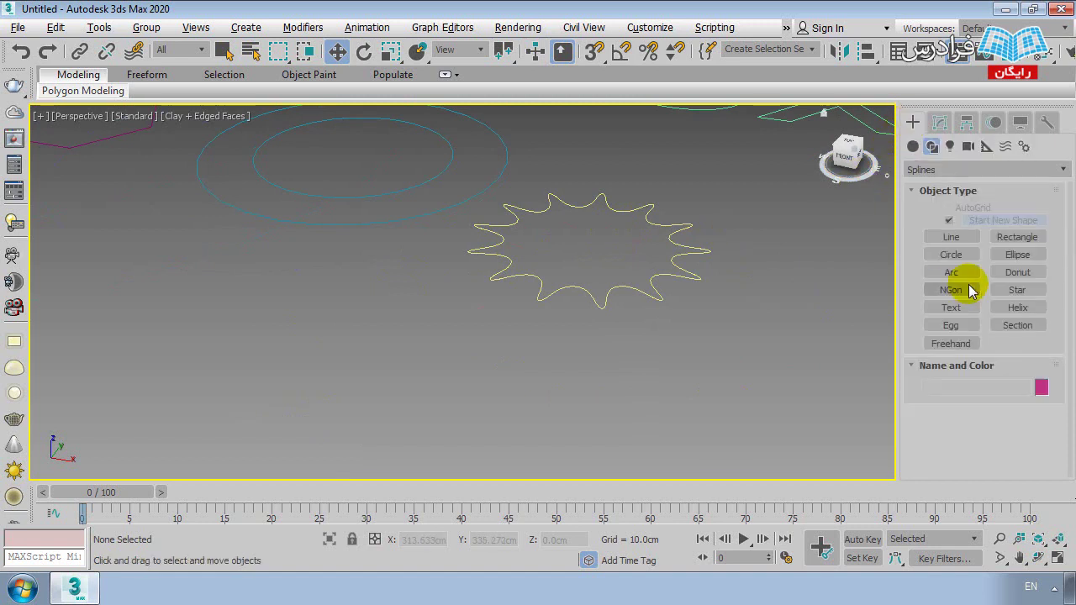
click(1016, 290)
middle_drag(879, 312, 695, 295)
drag(694, 295, 791, 358)
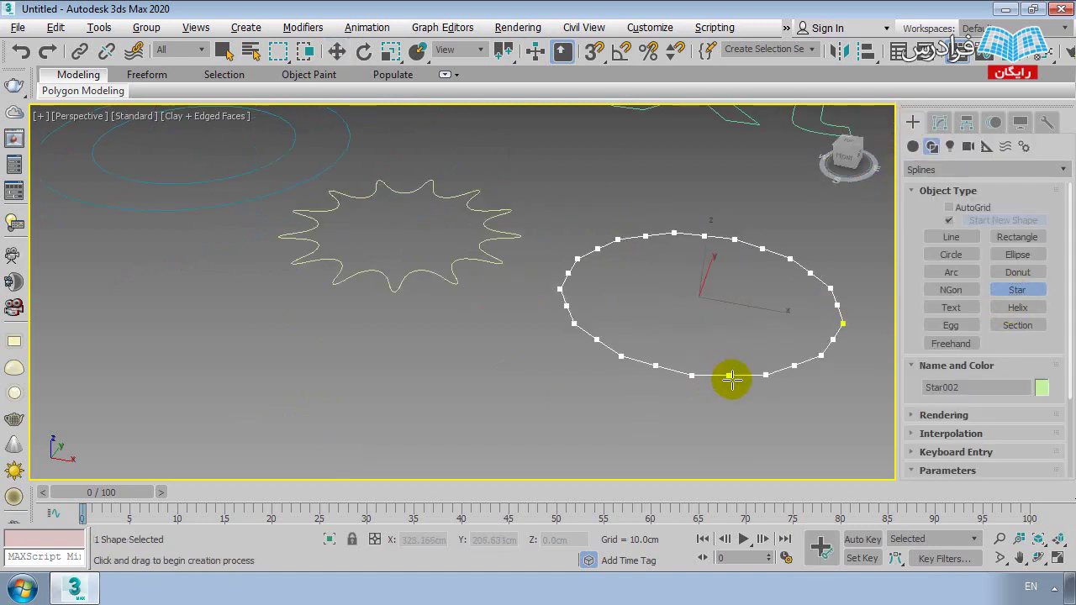
click(728, 339)
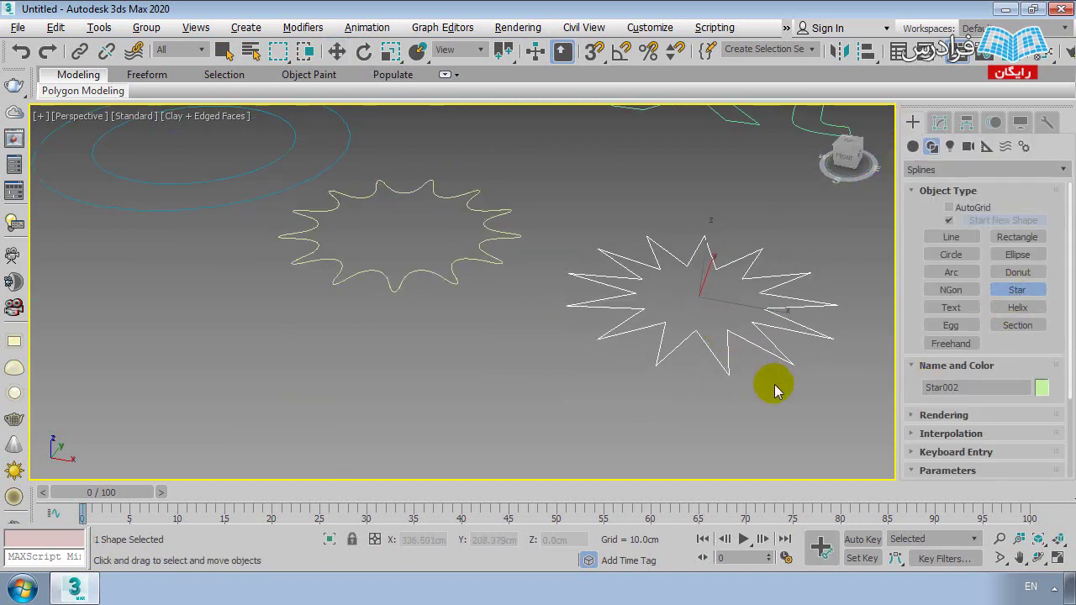
right_click(768, 384)
- Round the new star's corners with fillet radii of 6.51cm and 9.24cm
click(940, 123)
drag(1039, 412, 977, 95)
mouse_move(1042, 429)
mouse_down()
mouse_move(884, 375)
mouse_move(849, 202)
mouse_move(799, 266)
mouse_up()
middle_drag(626, 244, 605, 284)
click(605, 284)
click(631, 293)
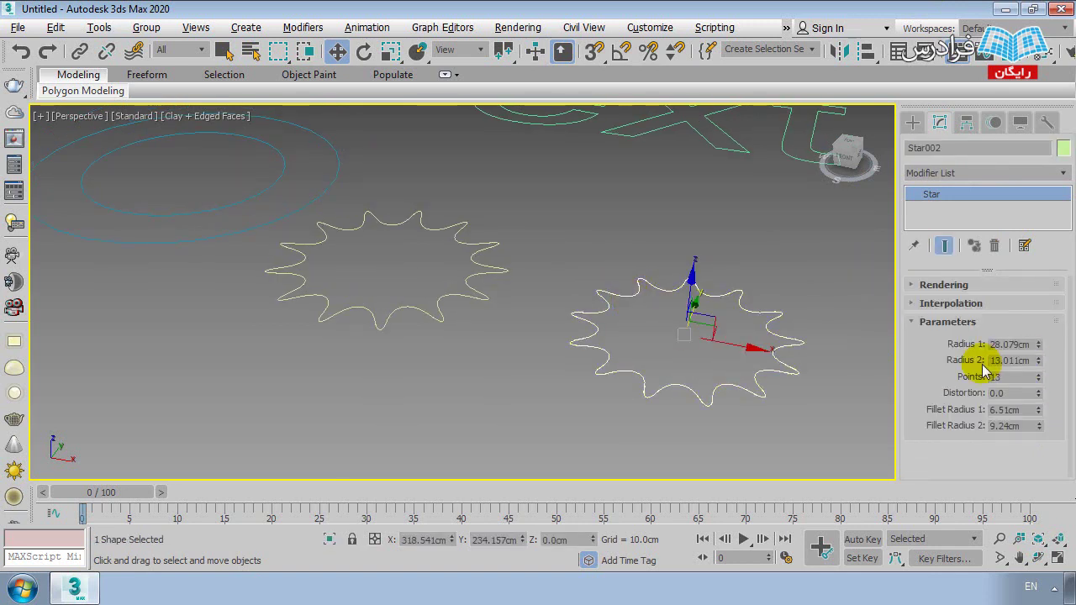
- Convert the new star to an editable spline and pull its upper segments upward
right_click(646, 293)
mouse_move(675, 462)
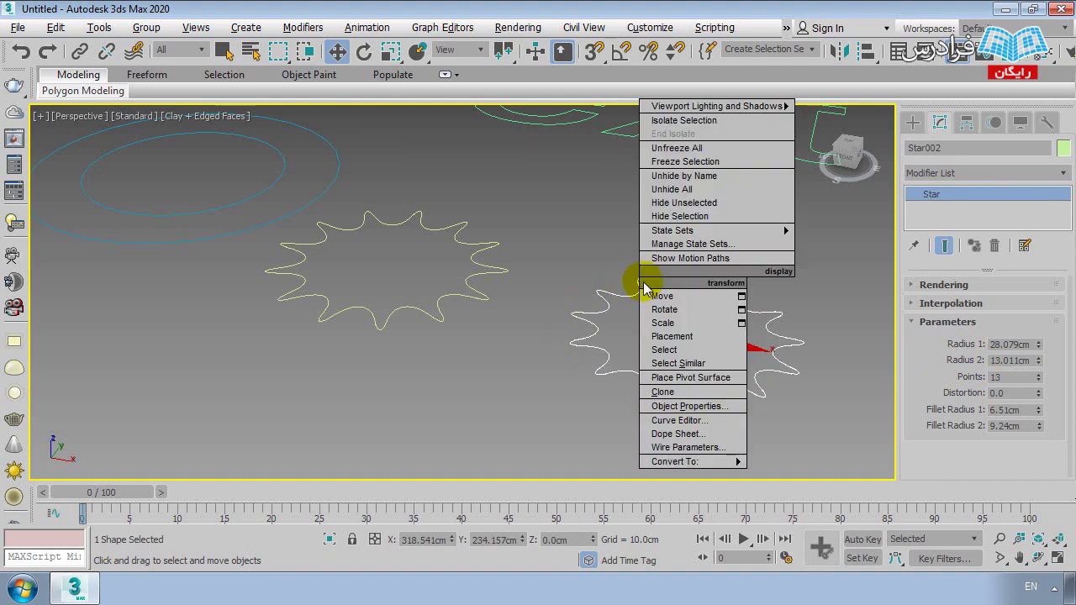
click(761, 462)
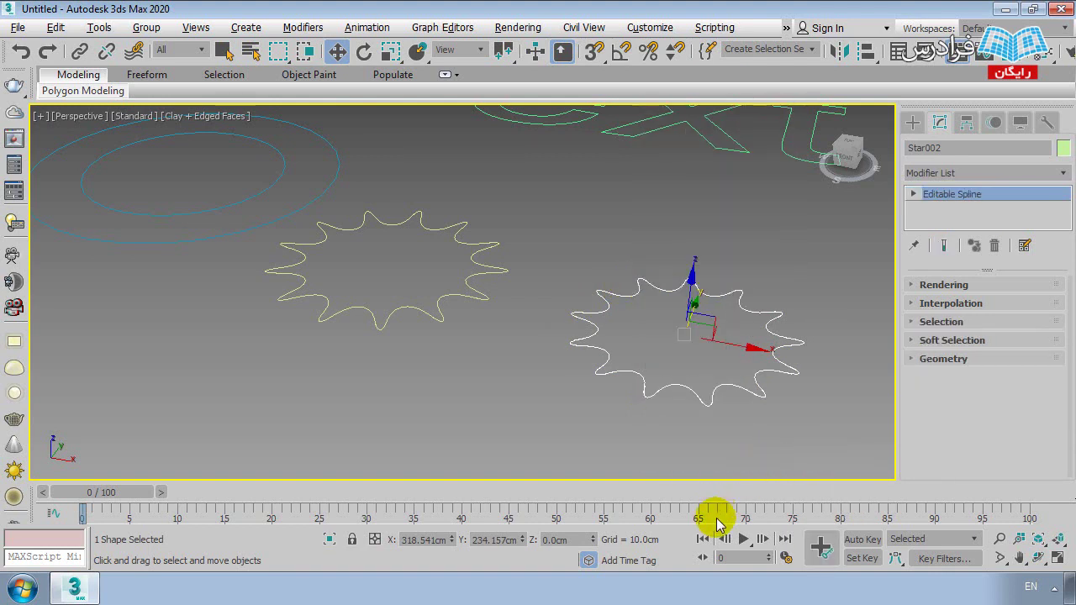
click(912, 322)
click(985, 285)
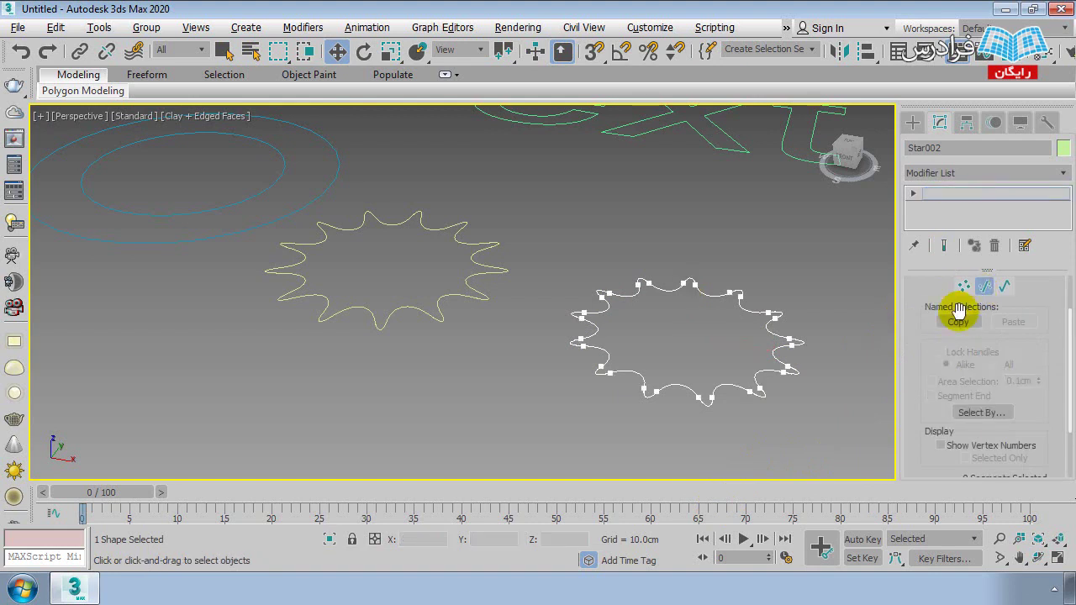
drag(572, 334, 574, 330)
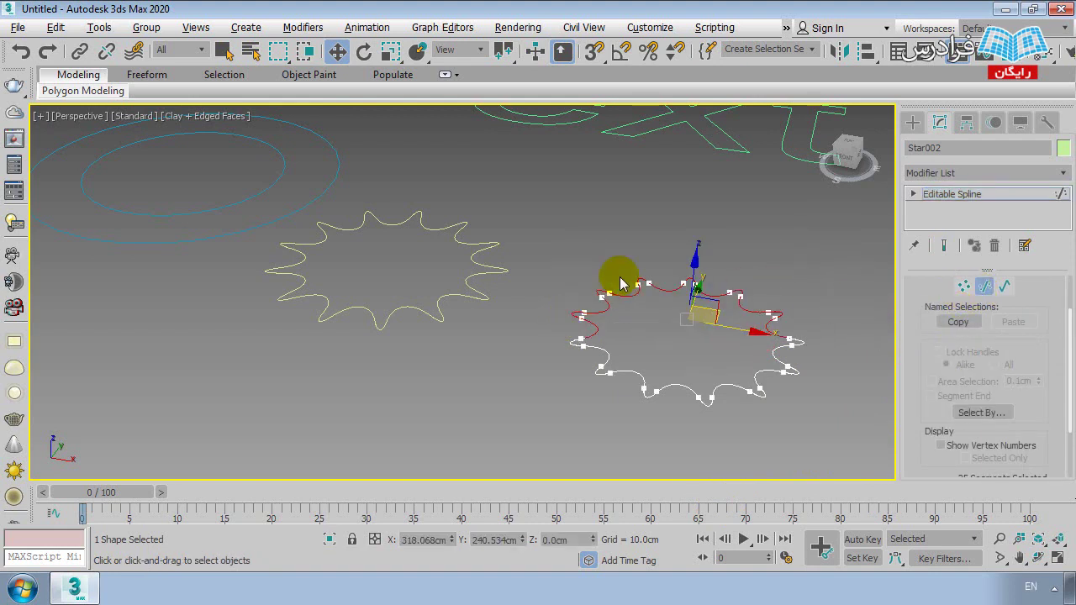
drag(701, 280, 711, 191)
- Select both star shapes together and delete them
click(913, 122)
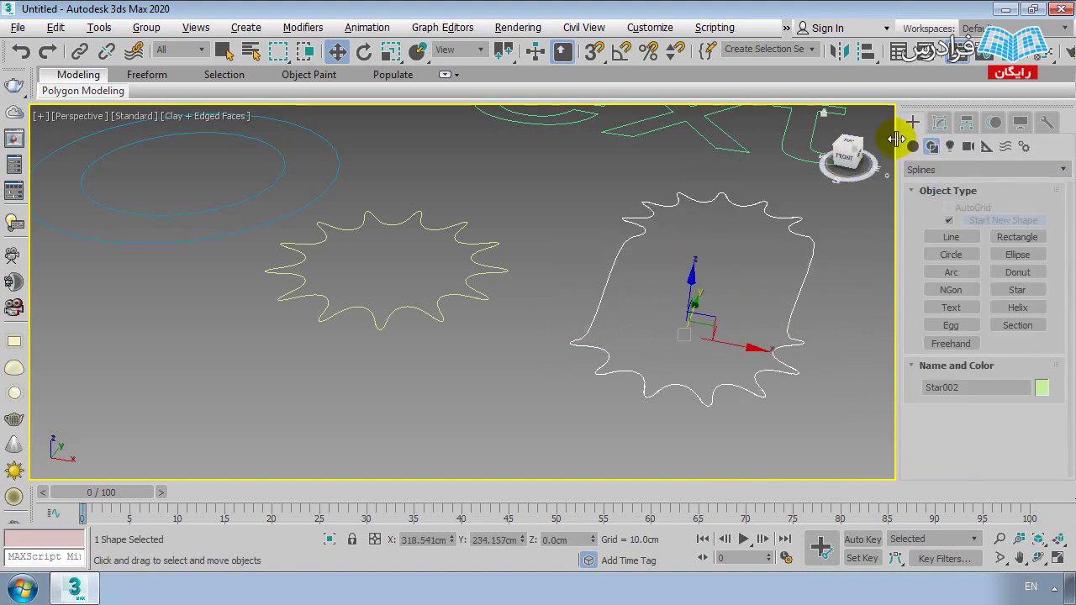
click(853, 318)
scroll(655, 282, down, 3)
scroll(664, 283, down, 3)
scroll(661, 305, up, 2)
scroll(661, 305, up, 2)
drag(673, 312, 582, 336)
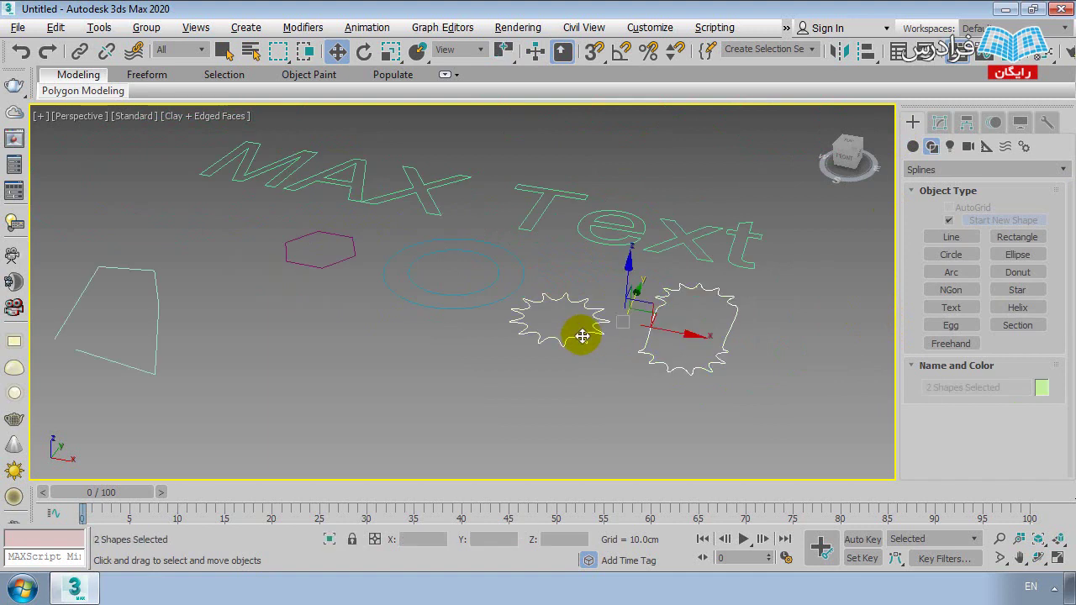
key(Delete)
scroll(482, 355, up, 2)
scroll(496, 368, up, 2)
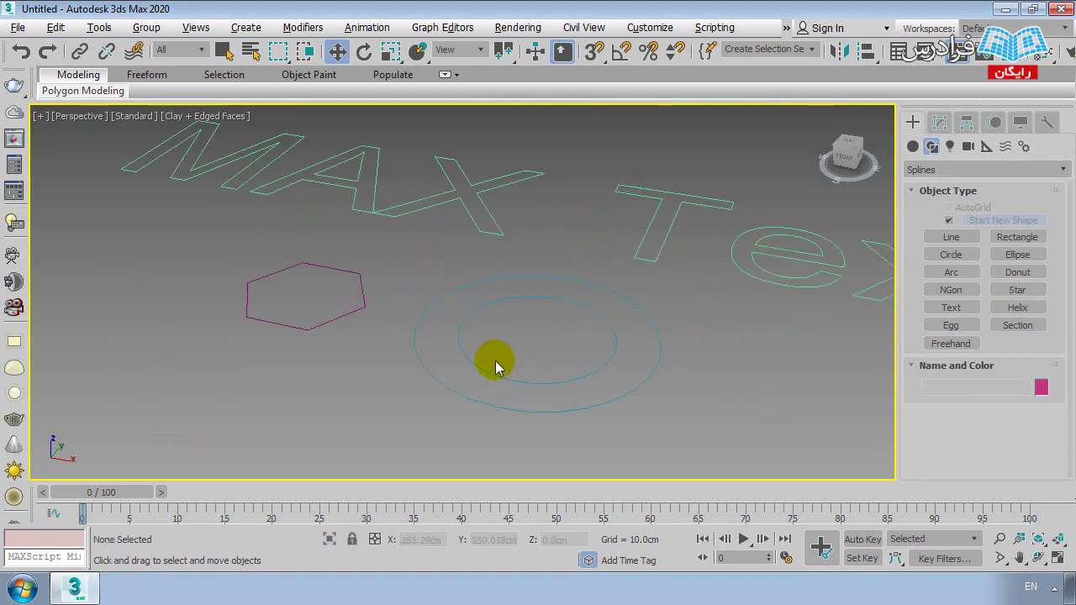
- Select the donut and enlarge its outer radius to 49.456cm
click(480, 371)
click(936, 123)
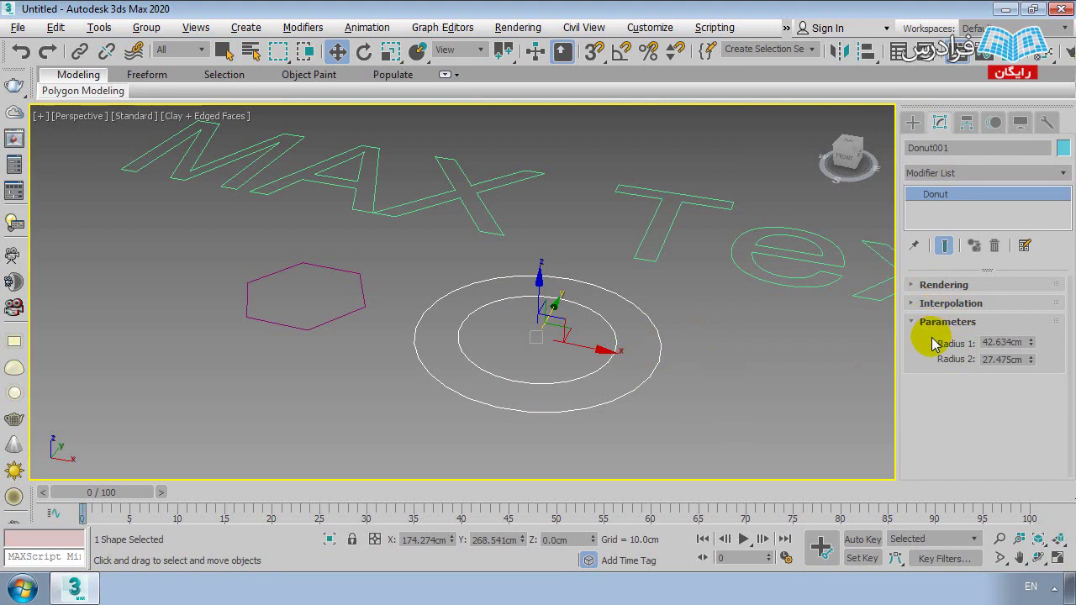
mouse_move(1031, 342)
mouse_down()
mouse_move(1039, 326)
mouse_move(1020, 312)
mouse_up()
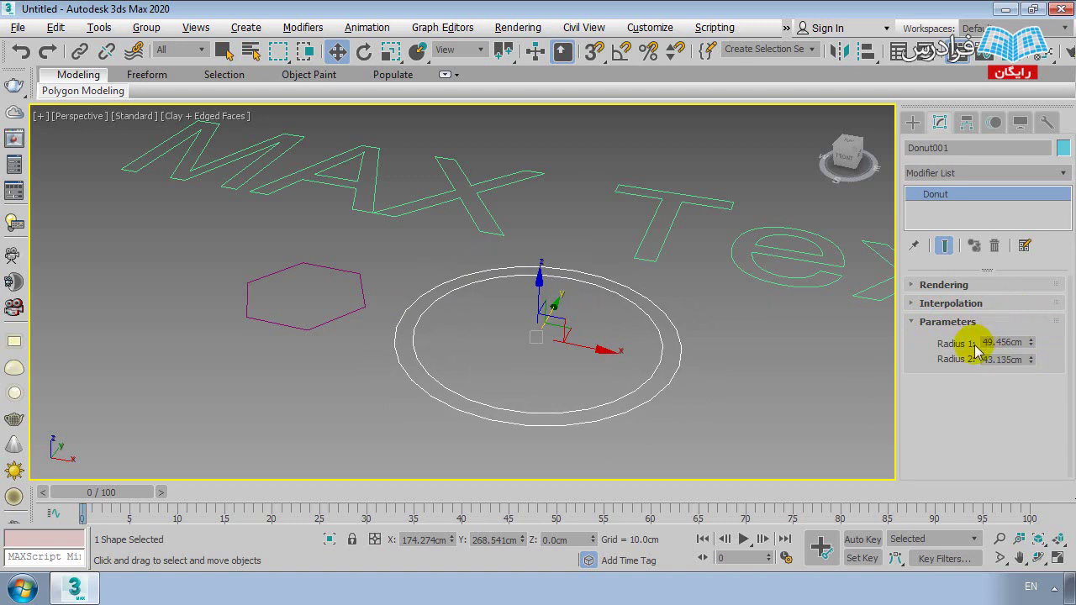
- Convert the donut to an editable spline and delete it
right_click(620, 294)
mouse_move(664, 476)
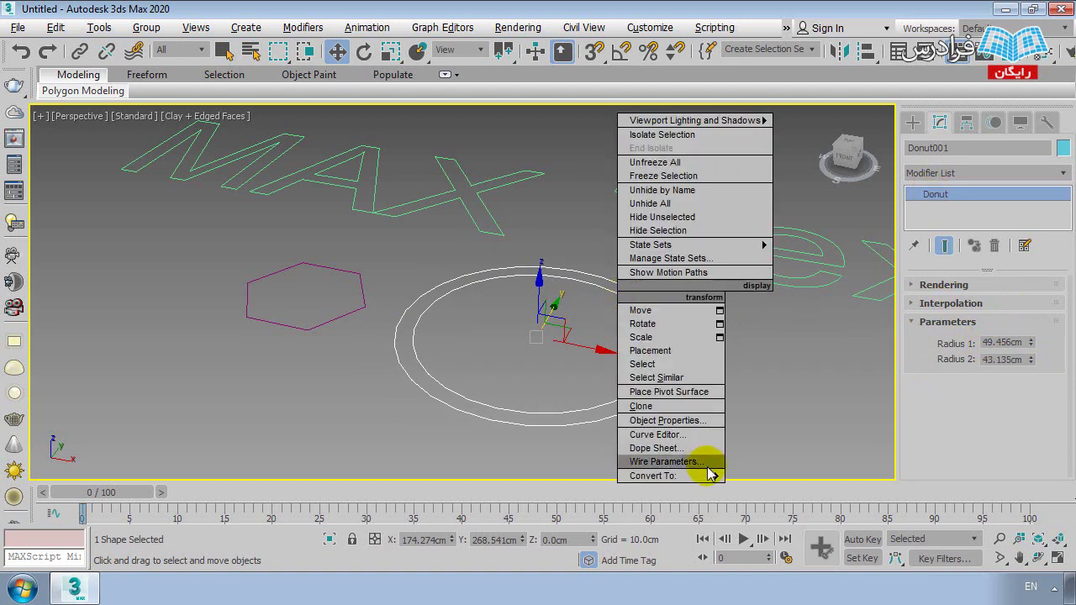
click(767, 471)
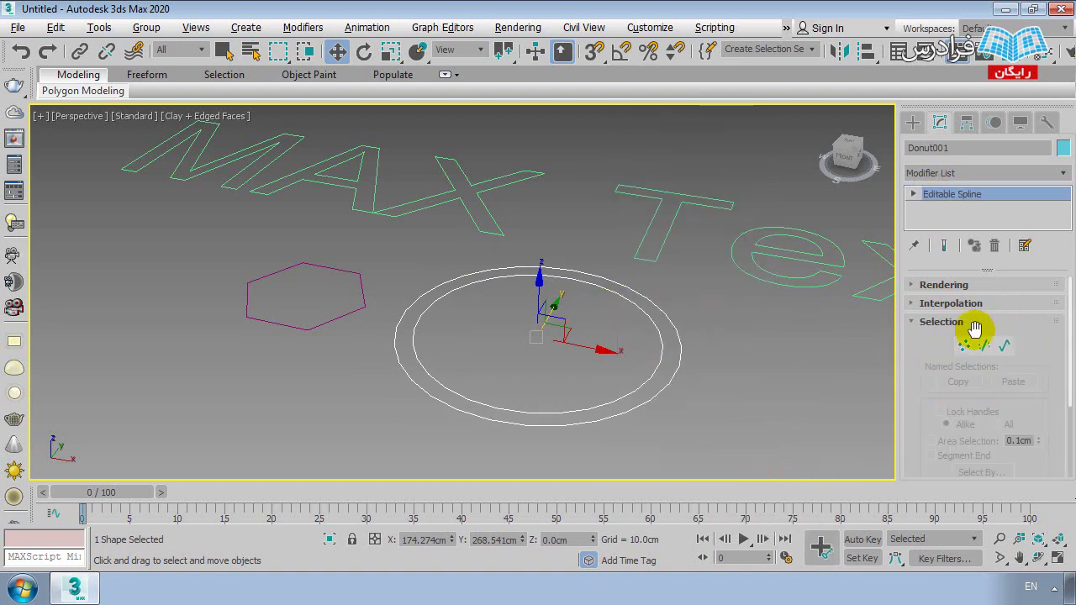
mouse_move(925, 344)
mouse_down()
mouse_move(922, 28)
mouse_move(922, 360)
mouse_up()
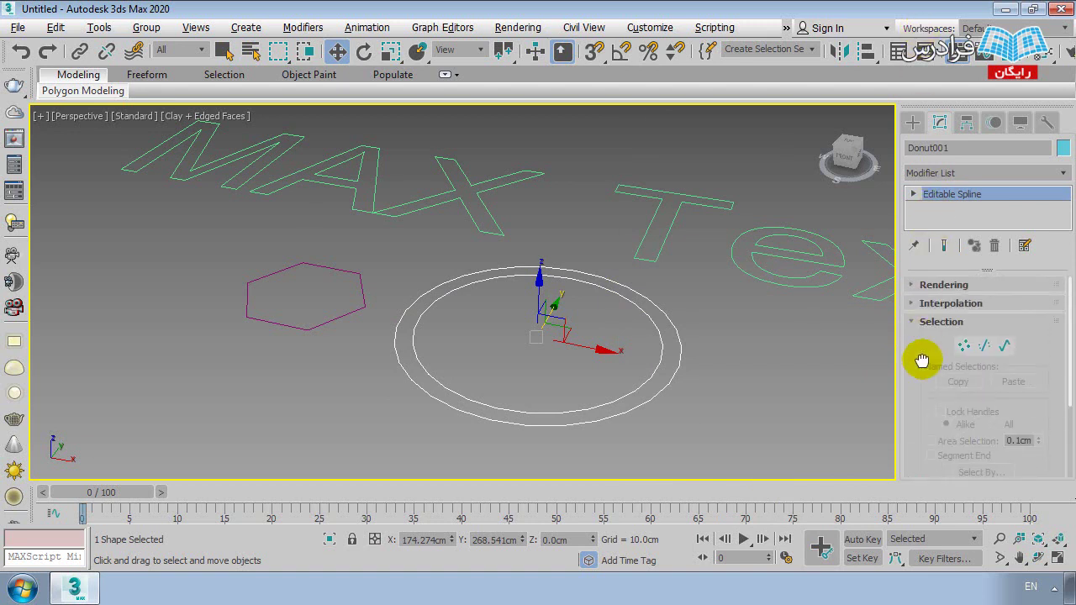
click(919, 320)
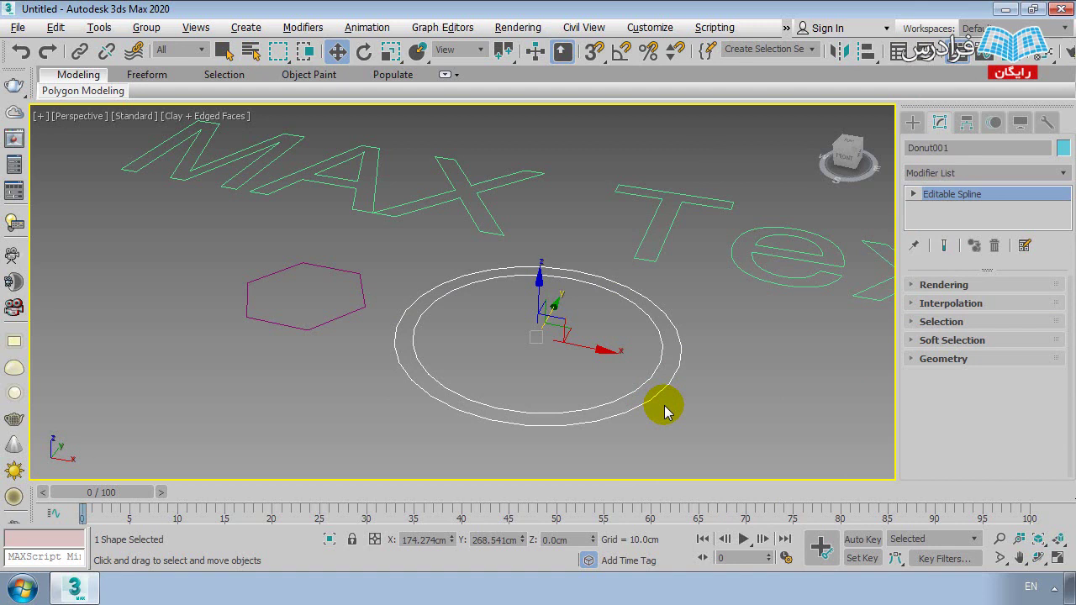
key(Delete)
scroll(555, 361, down, 5)
scroll(548, 362, up, 5)
click(329, 402)
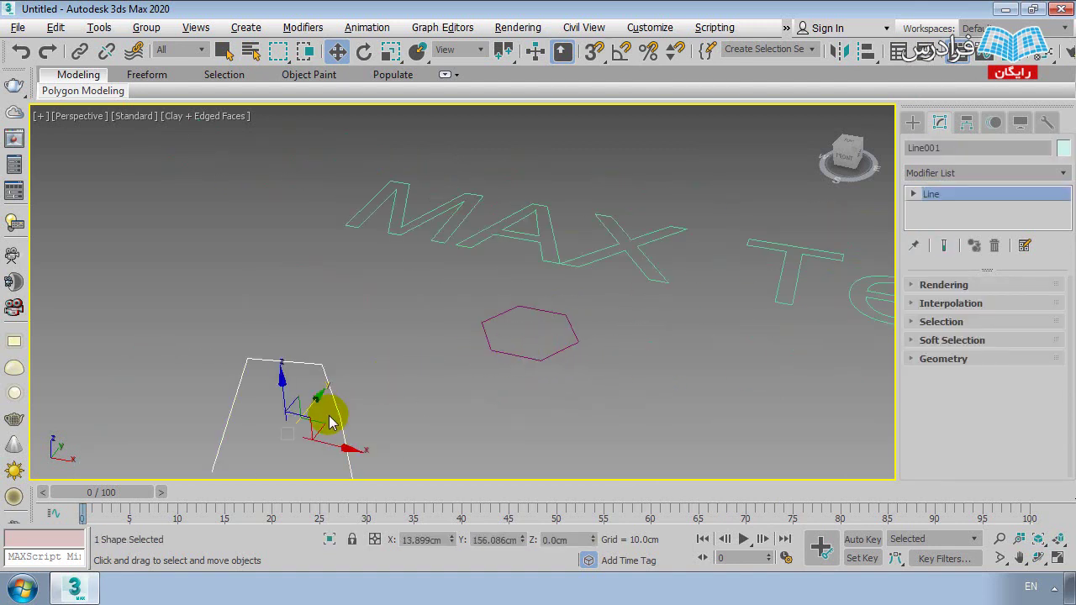
- Enlarge the hexagon's radius to 32.734cm, comparing Circumscribed with Inscribed and keeping Inscribed
click(437, 396)
scroll(529, 365, up, 3)
click(528, 312)
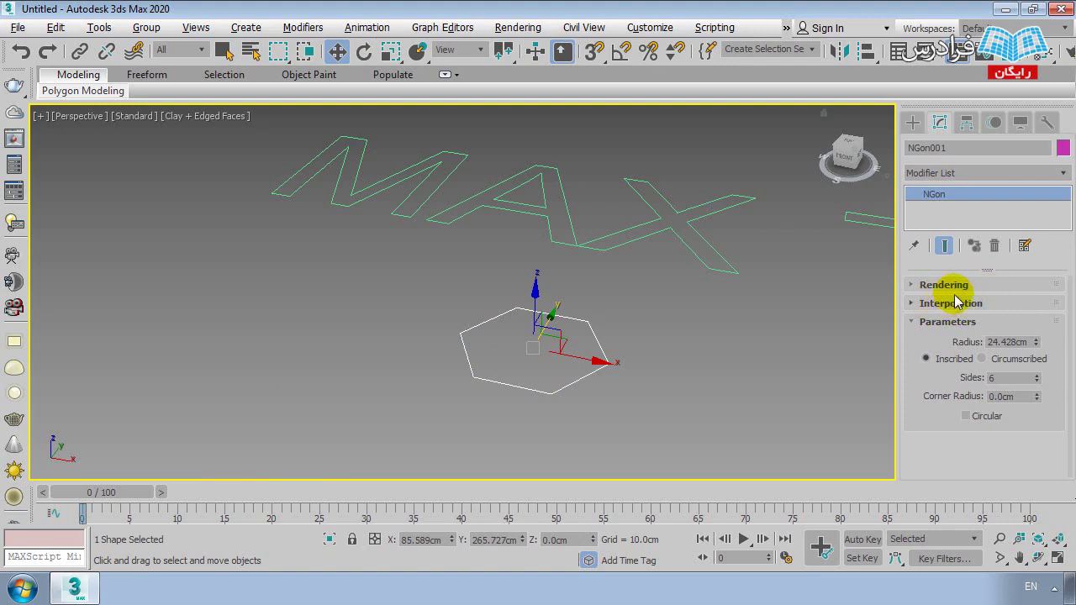
mouse_move(1036, 345)
mouse_down()
mouse_move(1018, 242)
mouse_move(1016, 315)
mouse_move(1006, 271)
mouse_move(1016, 326)
mouse_move(1014, 315)
mouse_up()
click(981, 358)
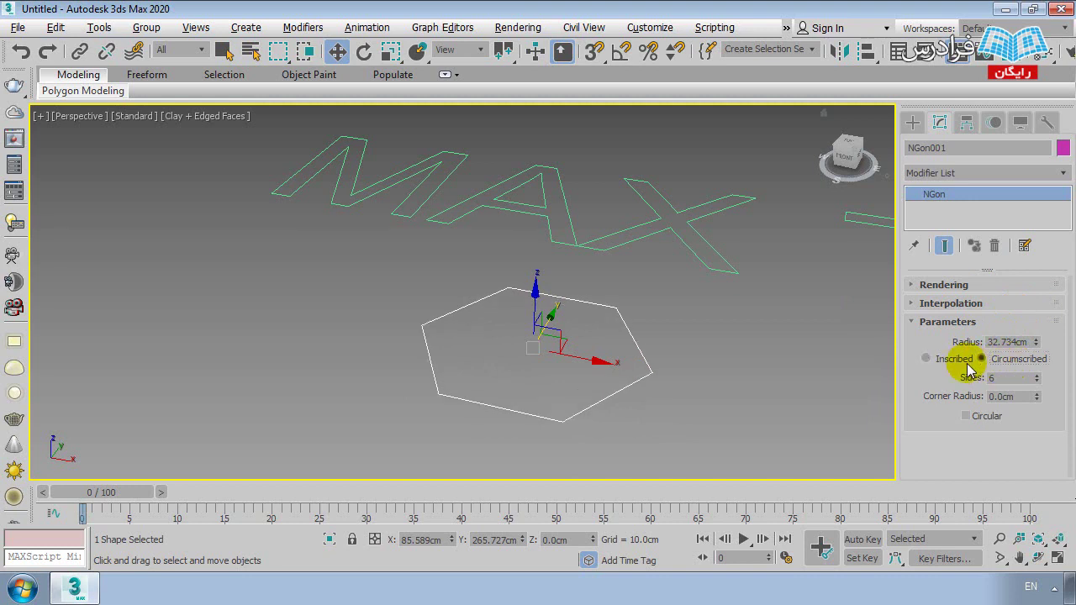
click(981, 359)
click(925, 359)
click(981, 359)
click(925, 359)
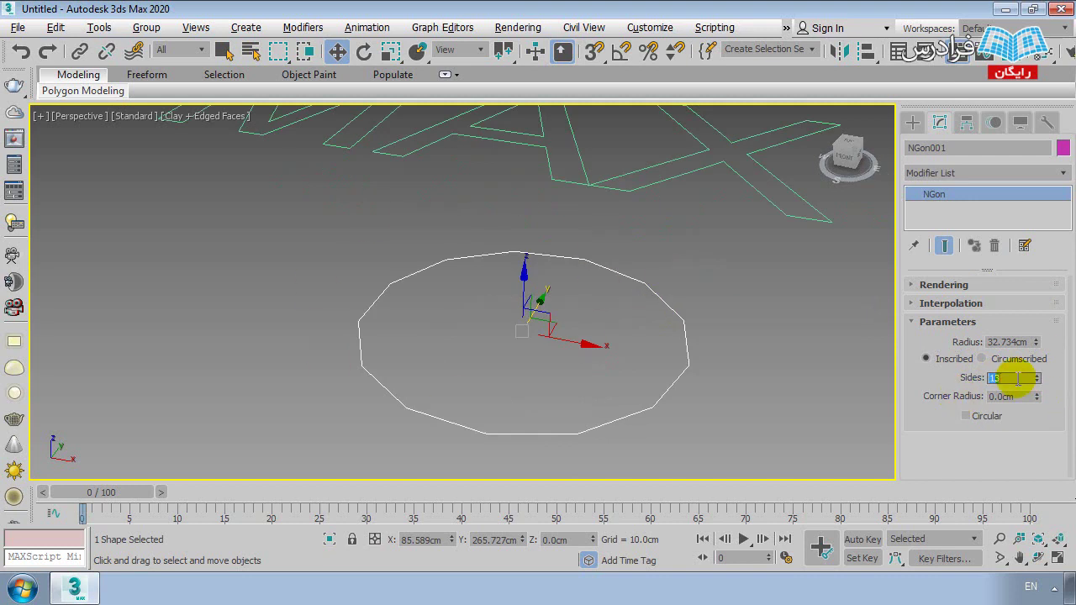
text(4)
- Step the polygon's side count through 4 and 5 up to 8 sides
key(Return)
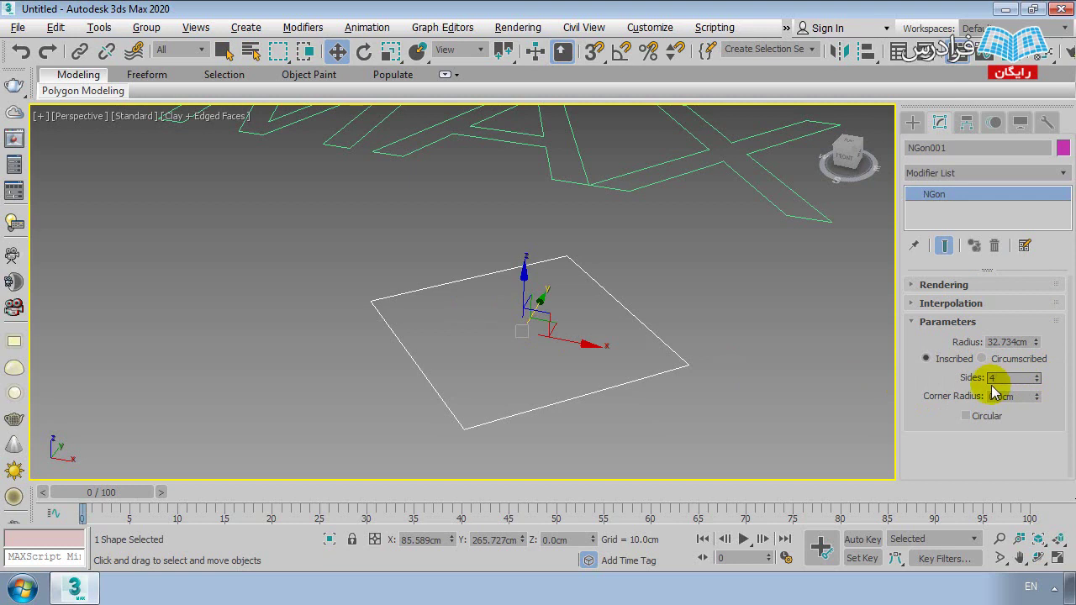
text(5)
key(Return)
click(1035, 379)
click(1036, 379)
click(1035, 379)
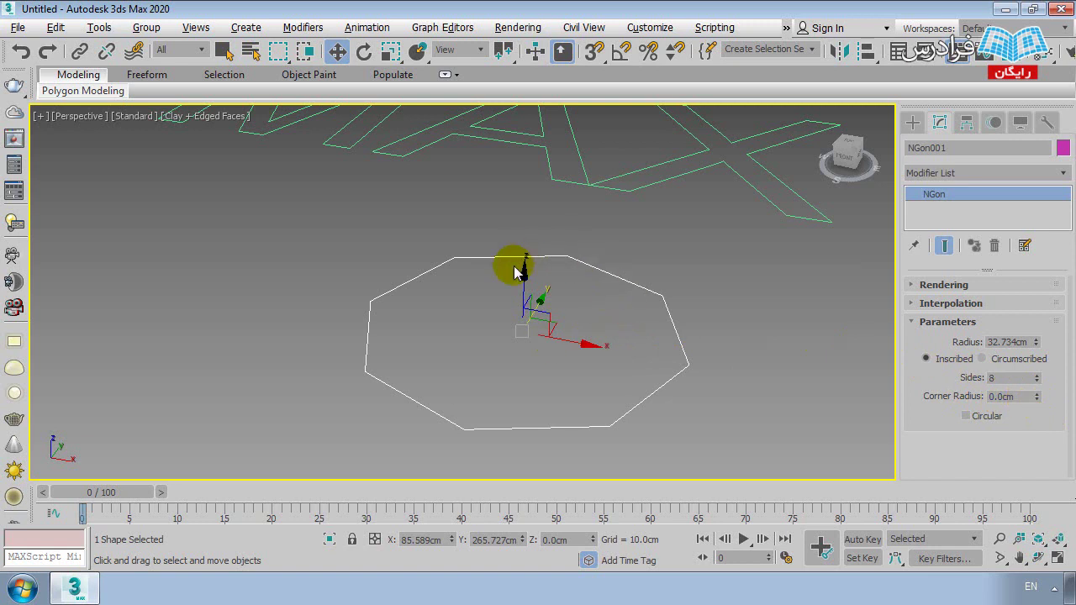
- Try corner rounding and Circular on the octagon, ending with sharp 0.0cm corners
mouse_move(1035, 379)
mouse_down()
mouse_move(1038, 481)
mouse_move(908, 322)
mouse_up()
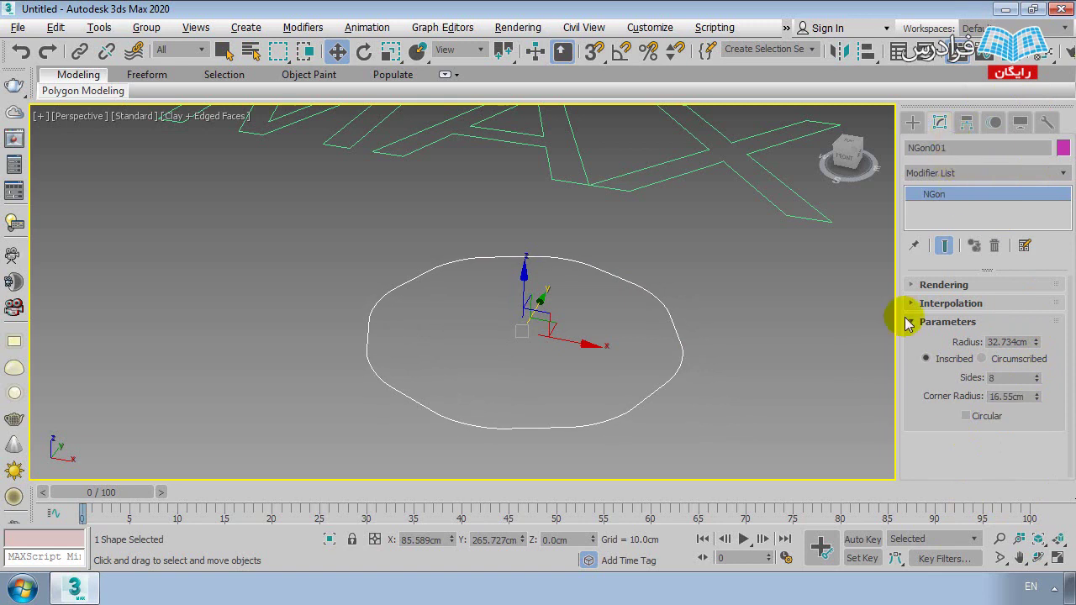
scroll(504, 306, up, 4)
scroll(757, 328, up, 3)
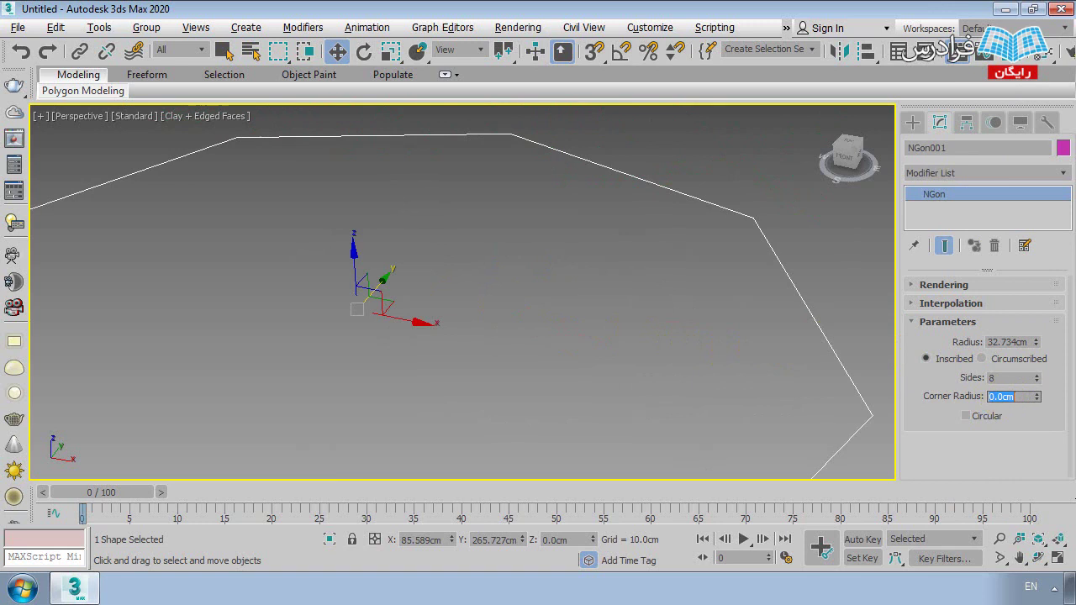
middle_drag(733, 221, 716, 308)
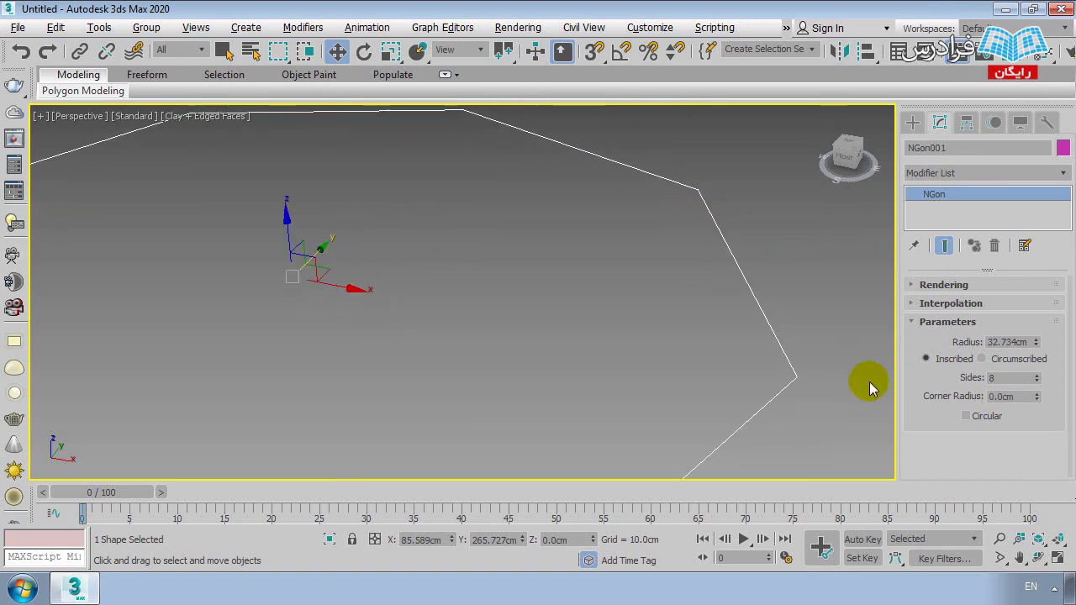
scroll(667, 374, down, 5)
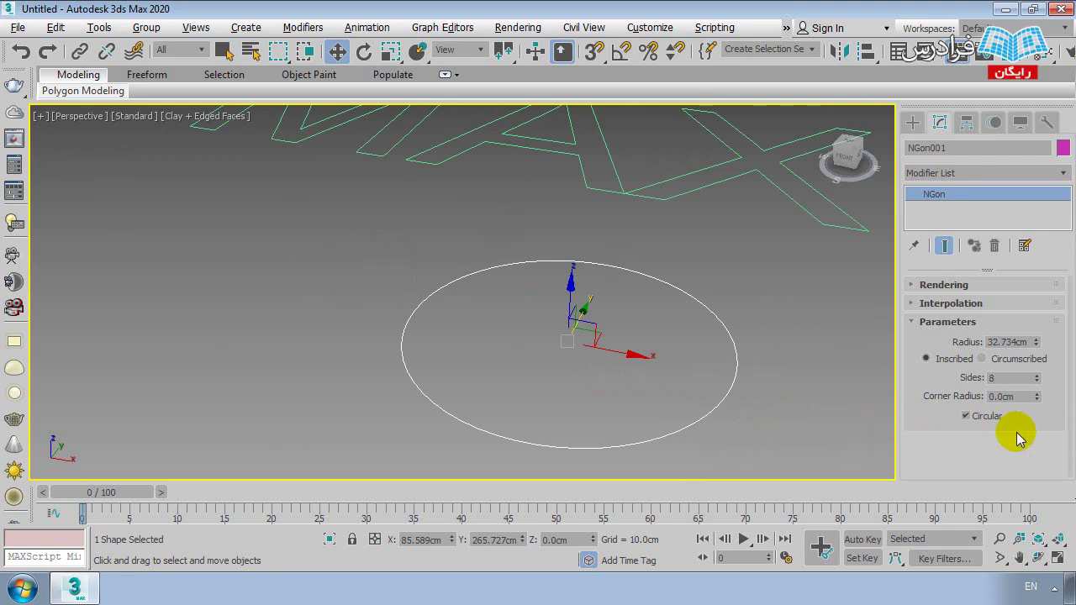
click(965, 417)
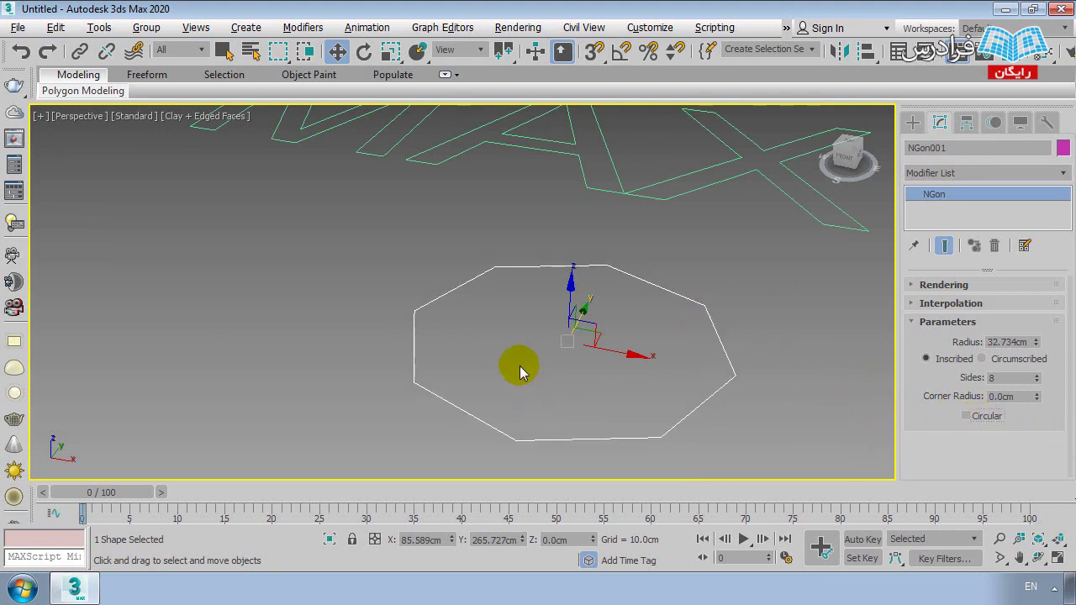
middle_drag(516, 365, 522, 335)
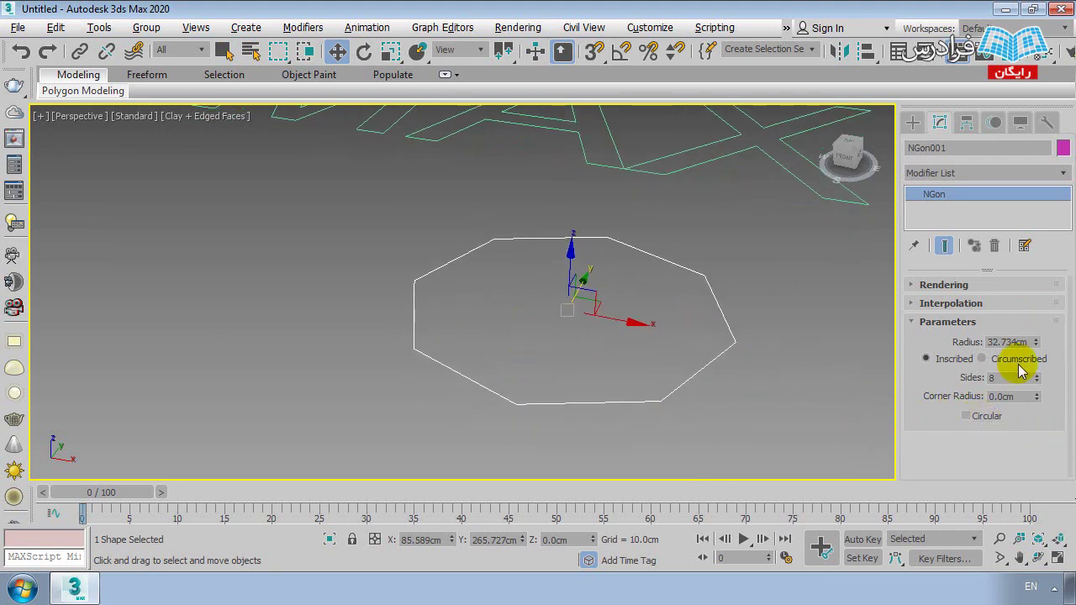
- Convert the octagon to an editable spline, drag its left-side segments out of shape, then remove it
right_click(545, 244)
mouse_move(575, 422)
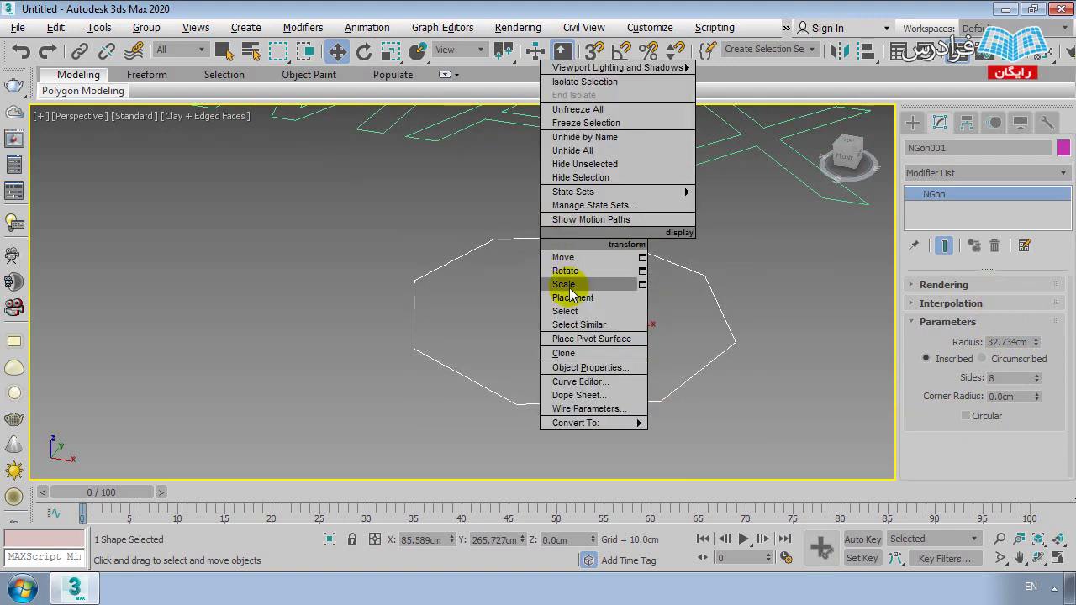
click(706, 423)
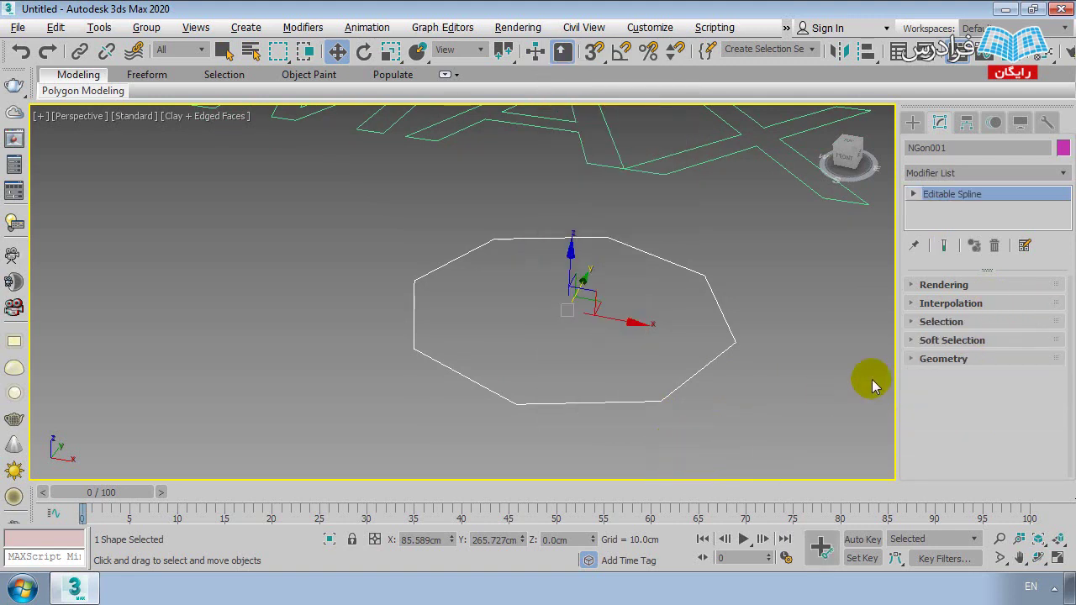
click(912, 322)
click(984, 286)
drag(528, 437, 380, 233)
drag(604, 316, 702, 372)
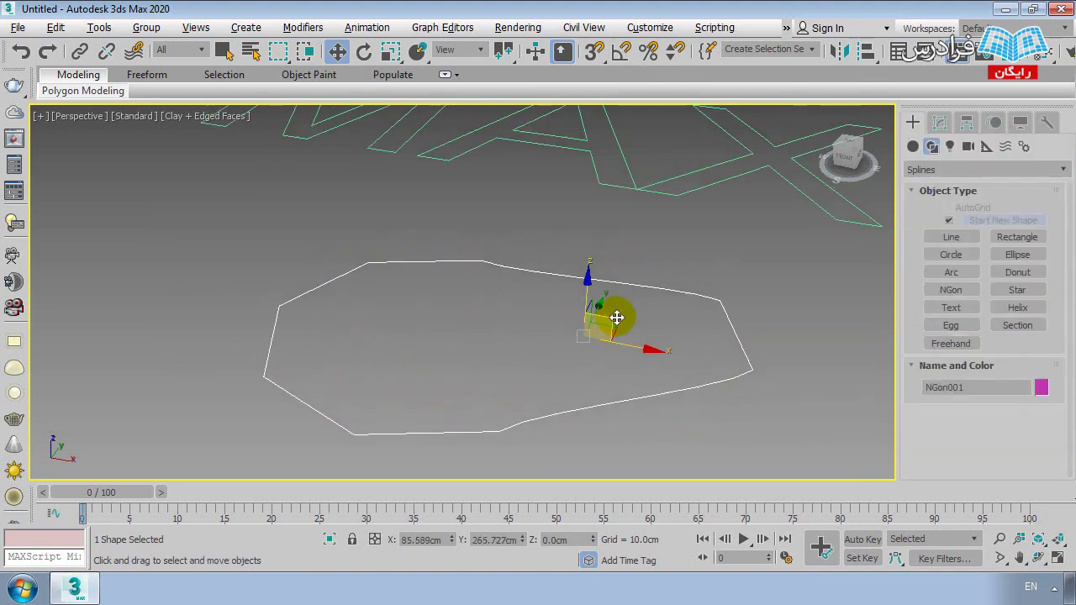
scroll(617, 318, down, 3)
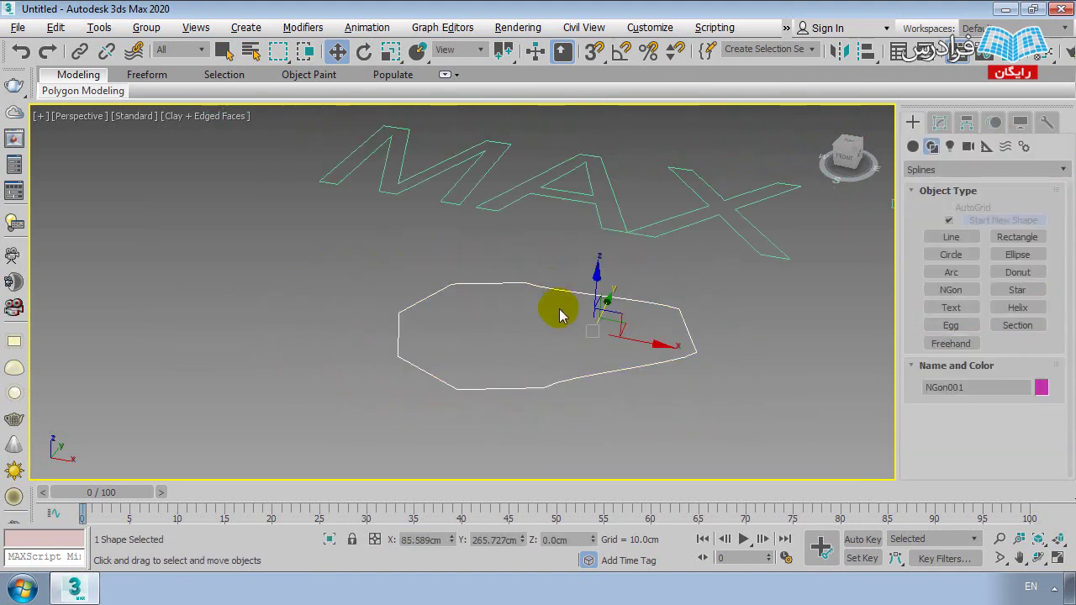
key(ctrl+z)
key(ctrl+z)
key(ctrl+z)
key(ctrl+z)
key(ctrl+z)
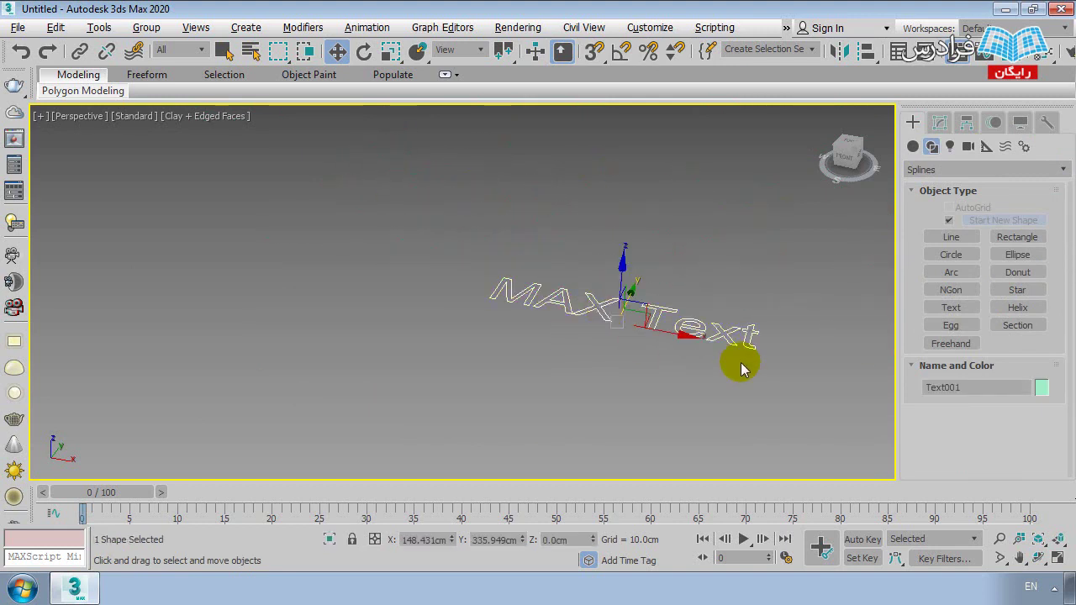
scroll(798, 347, up, 2)
- Replace the text shape's 'MAX Text' wording with 'Faradars.org'
click(940, 123)
scroll(920, 401, down, 5)
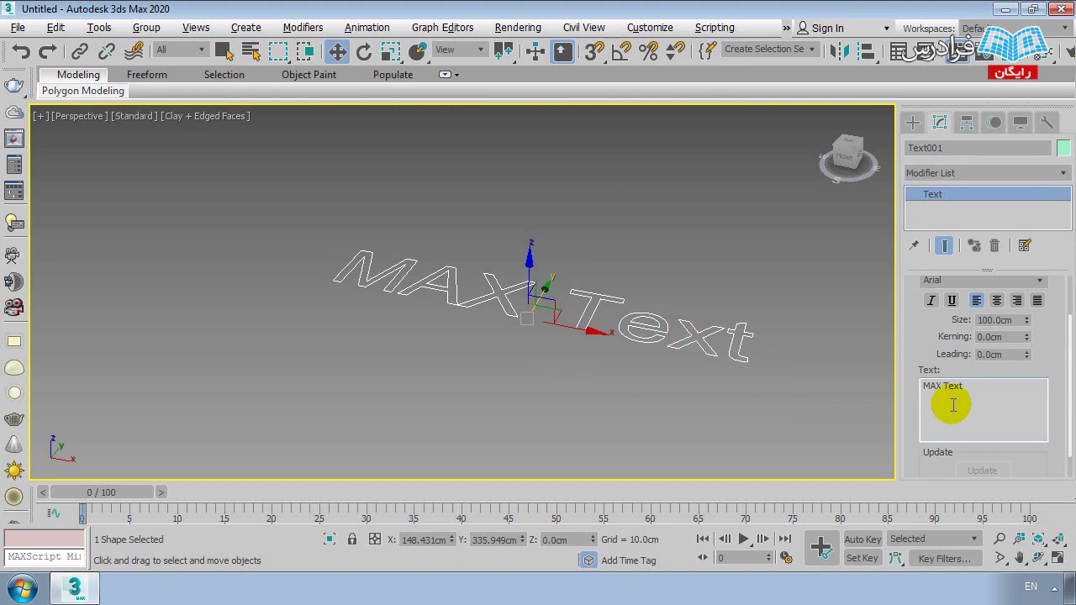
drag(925, 386, 965, 385)
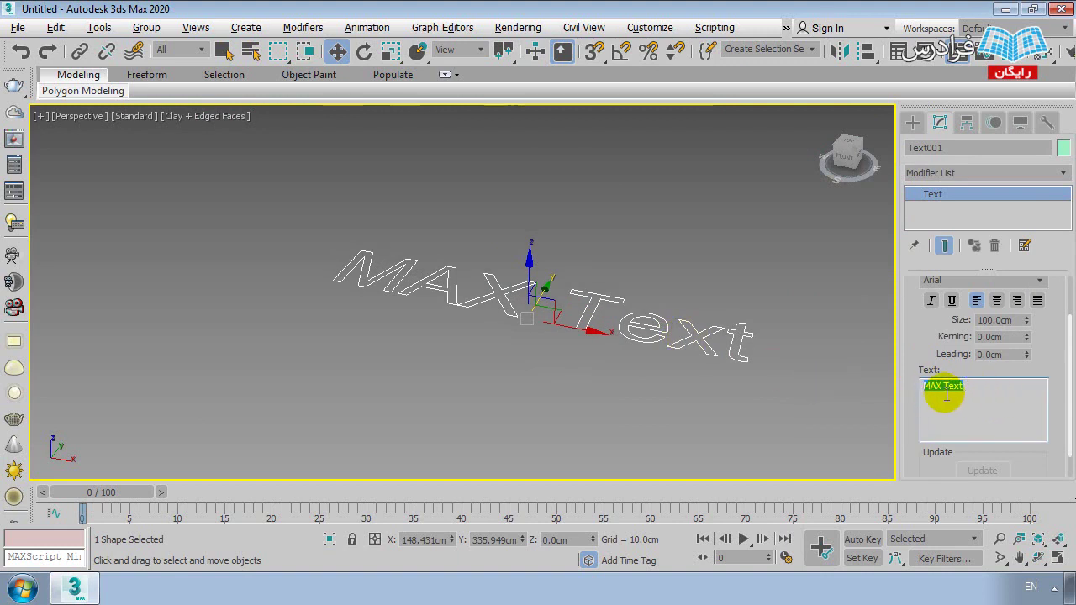
text(Faradars)
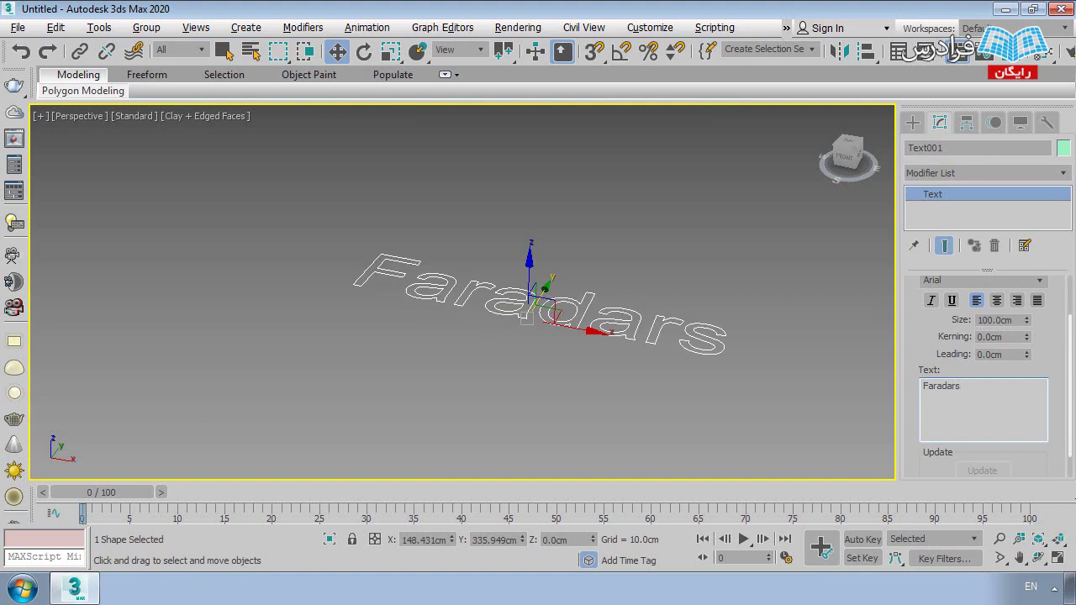
text(.org)
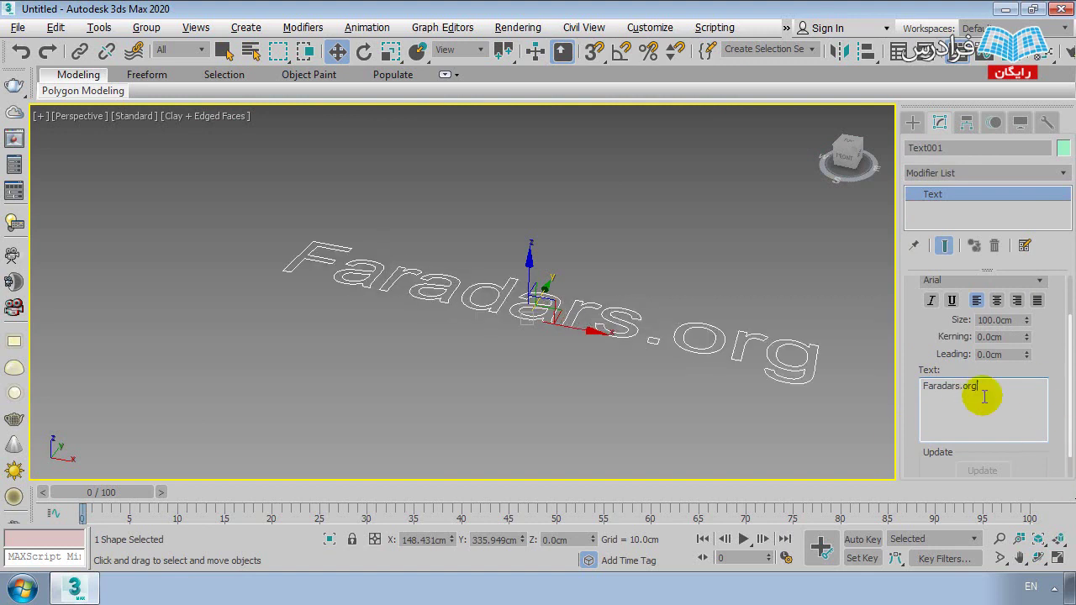
- Pan and orbit the Perspective view so the text looks larger, then reselect it for editing
click(913, 122)
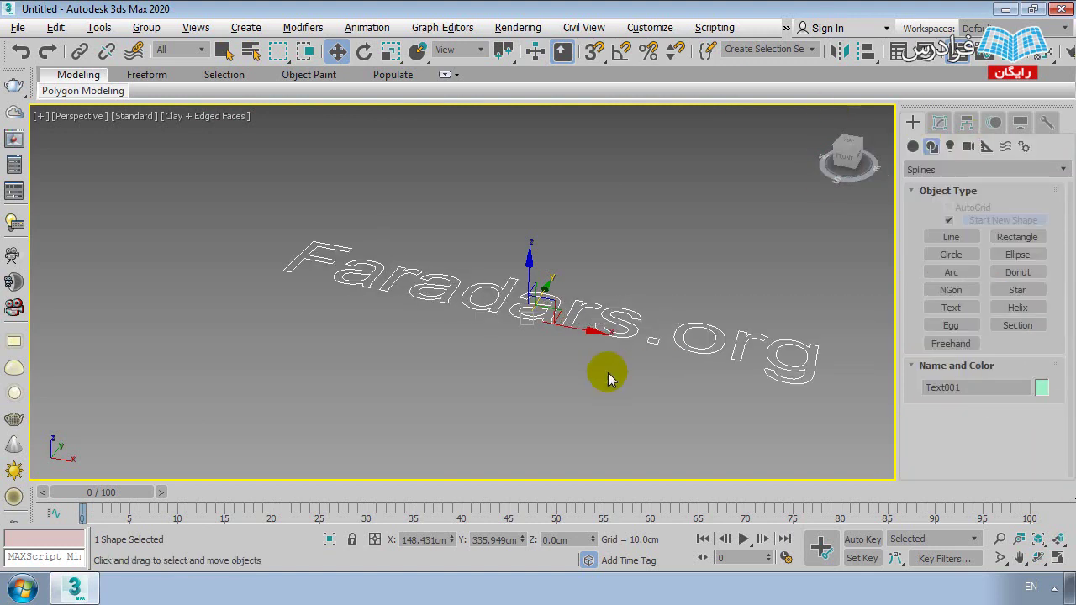
middle_drag(596, 356, 569, 372)
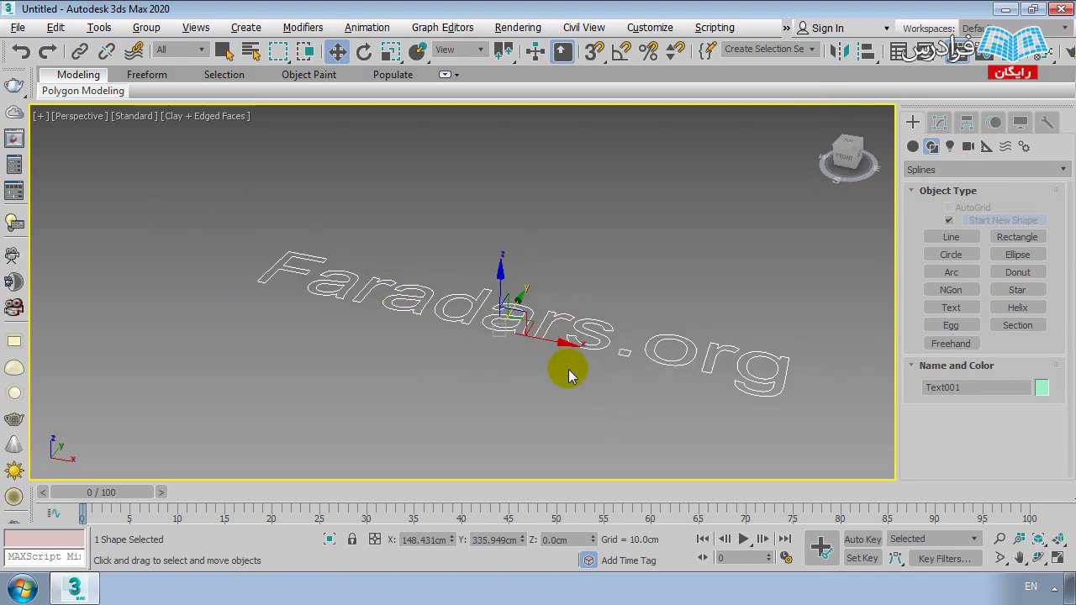
click(439, 356)
mouse_move(439, 350)
alt+middle_down()
mouse_move(458, 379)
mouse_move(372, 252)
alt+middle_up()
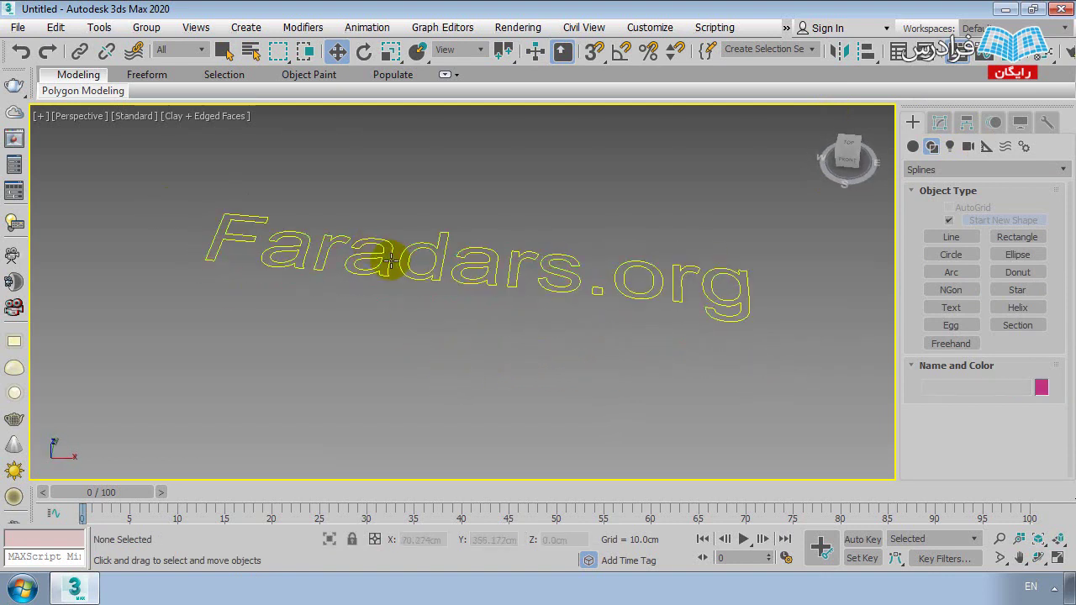
alt+middle_drag(427, 298, 408, 331)
scroll(409, 331, up, 3)
click(451, 305)
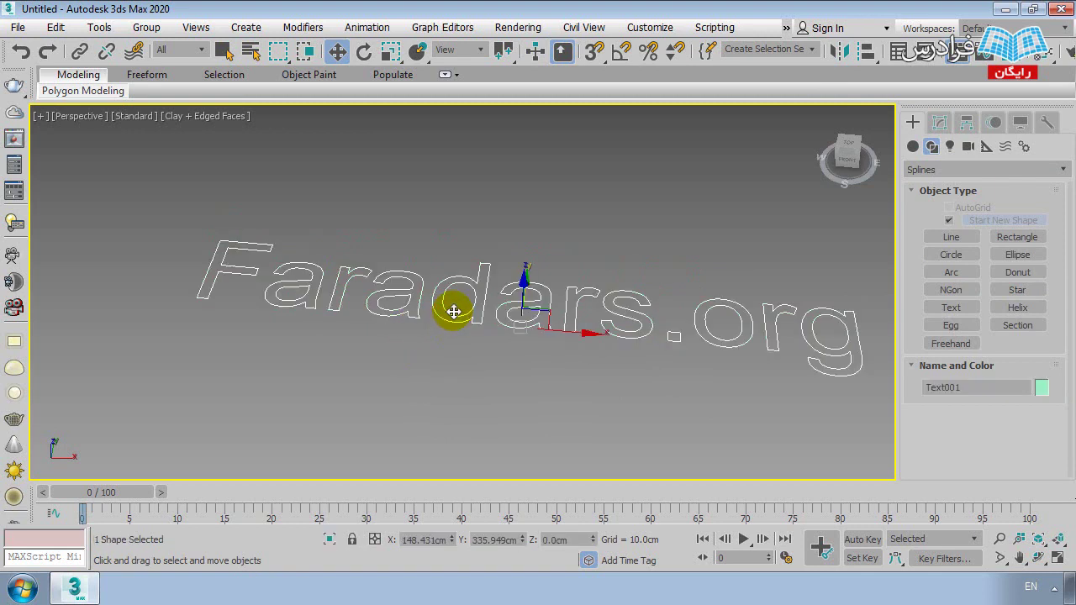
click(939, 123)
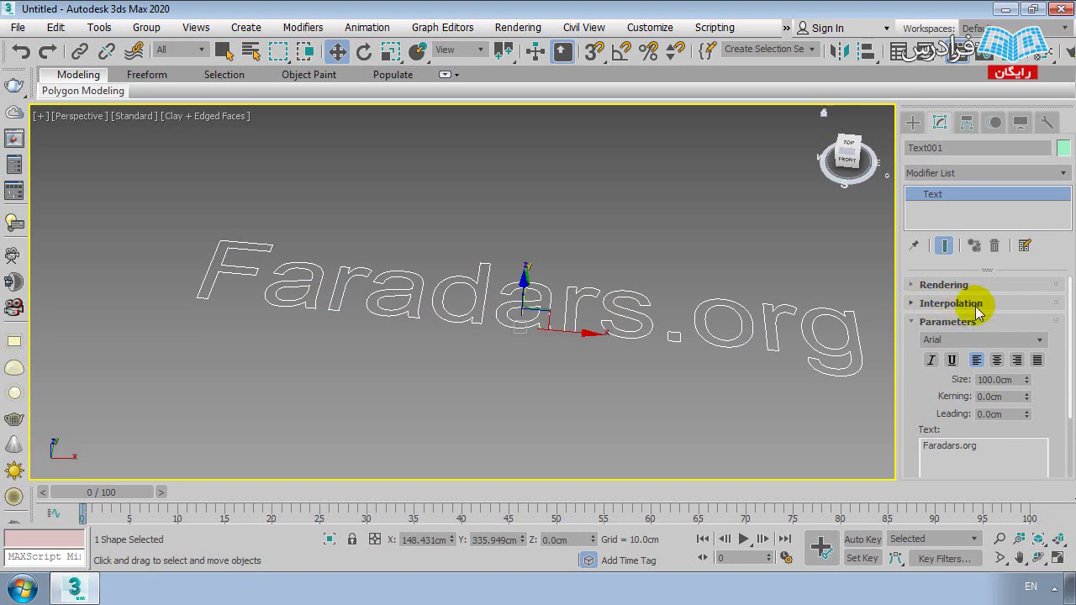
- Make the Faradars.org text italic, toggle underline on and off, and set justified alignment
drag(919, 419, 919, 384)
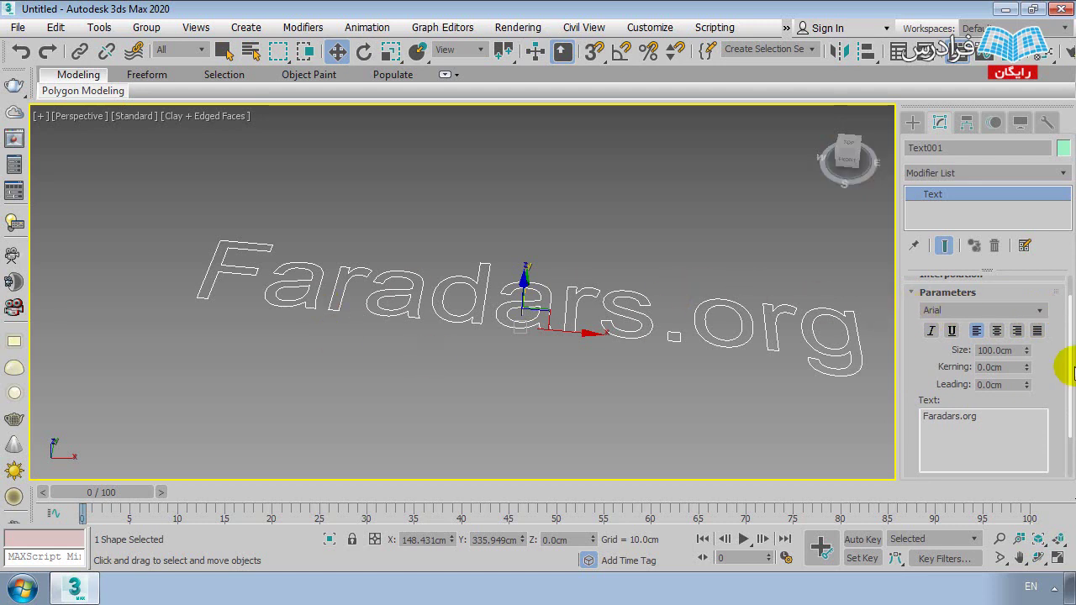
click(931, 331)
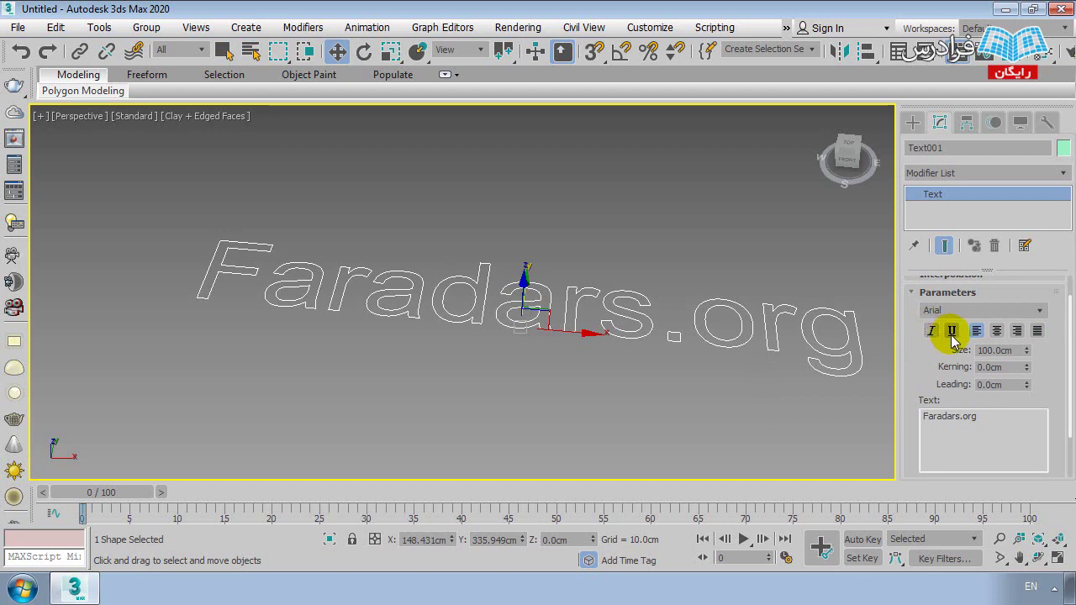
click(953, 333)
click(952, 332)
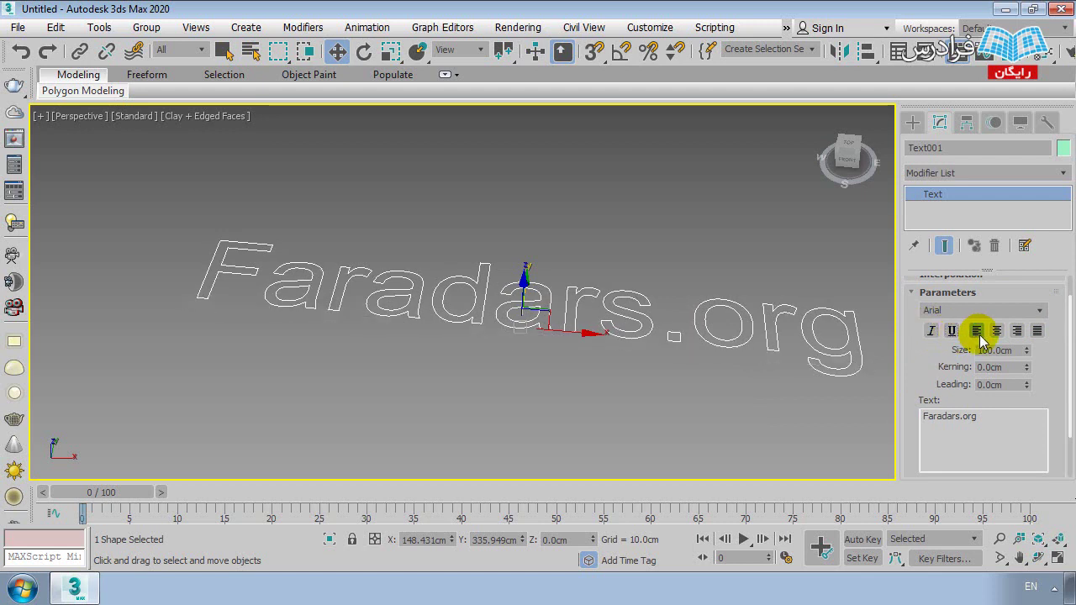
click(1036, 331)
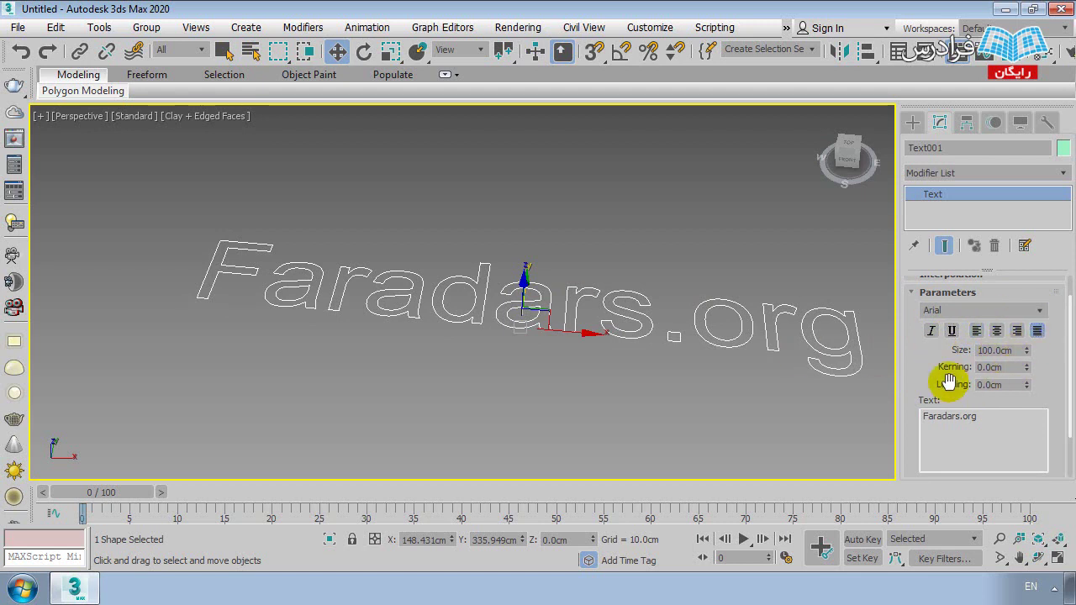
scroll(941, 362, down, 1)
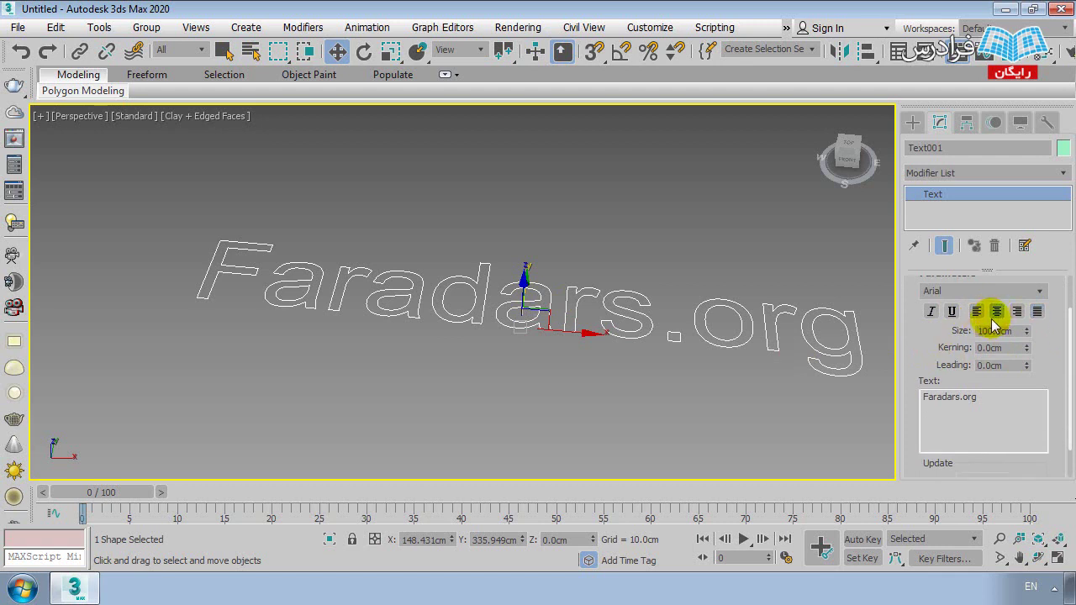
scroll(929, 337, down, 2)
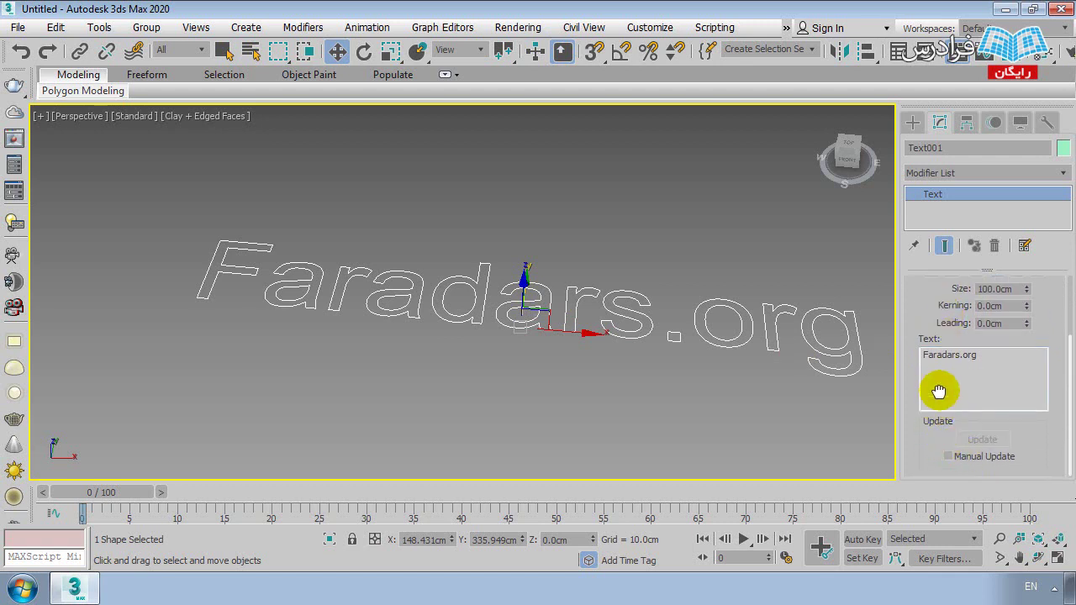
click(950, 456)
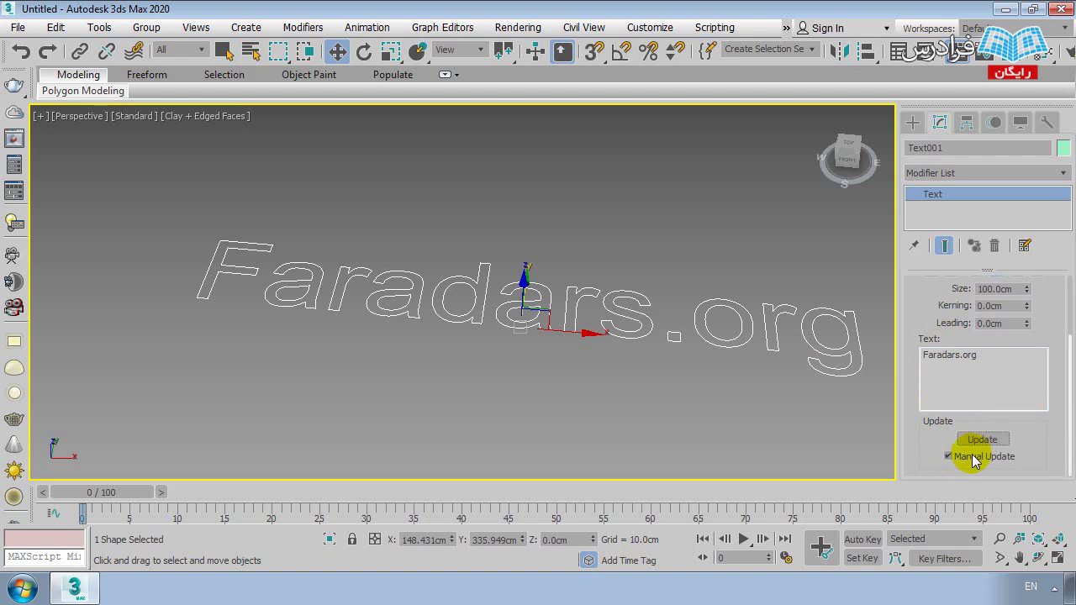
click(978, 354)
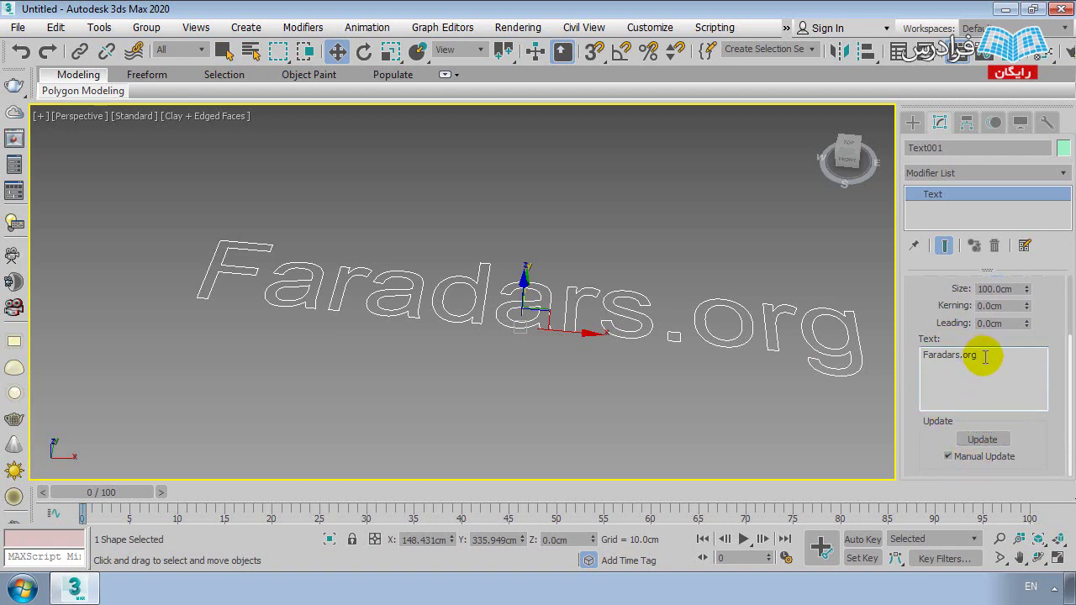
key(BackSpace)
key(BackSpace)
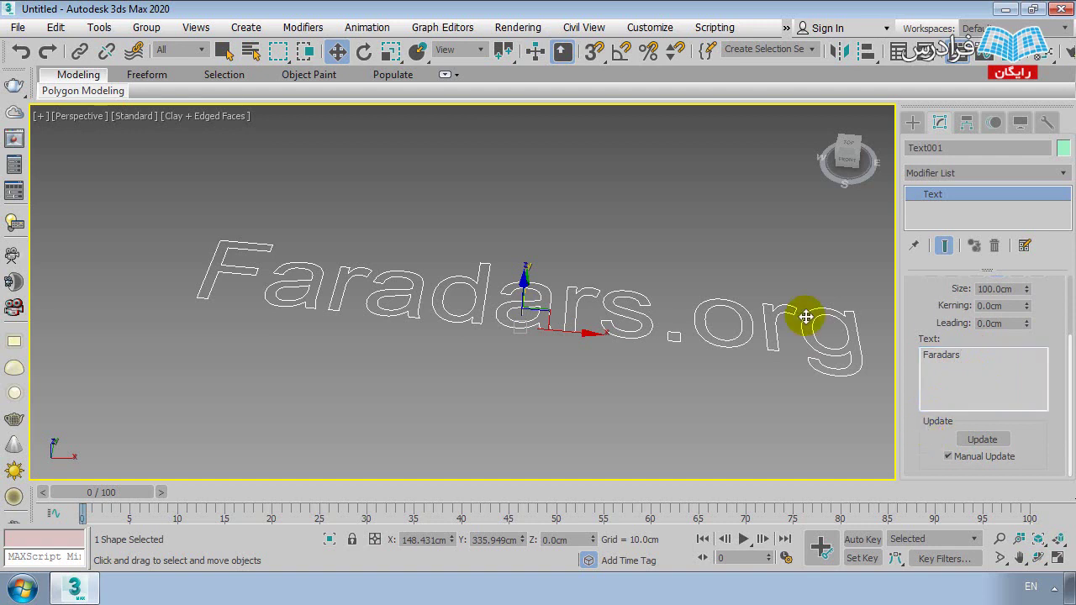
click(981, 440)
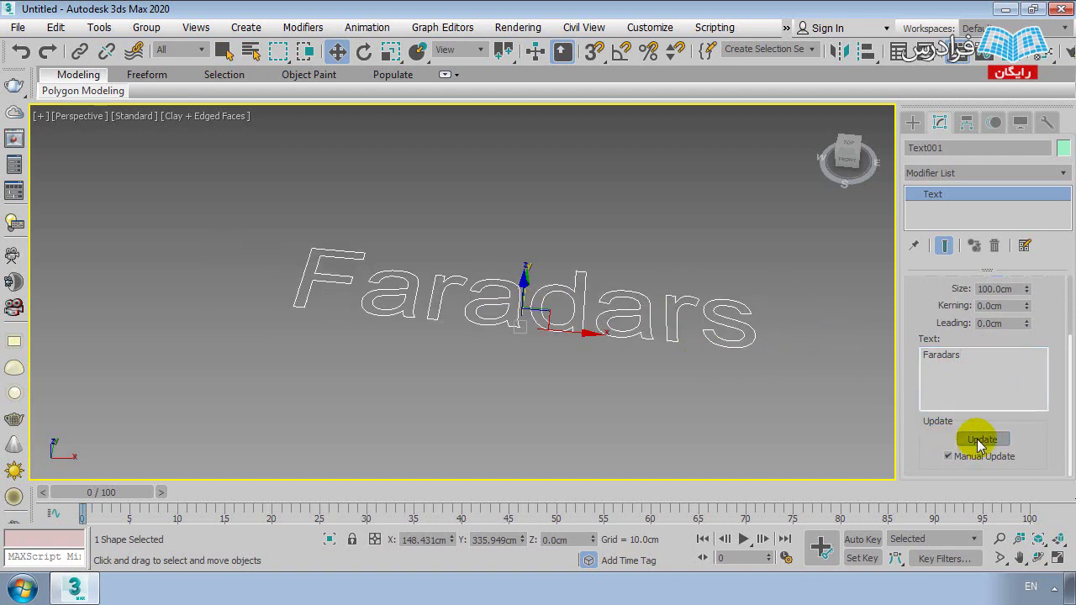
click(969, 367)
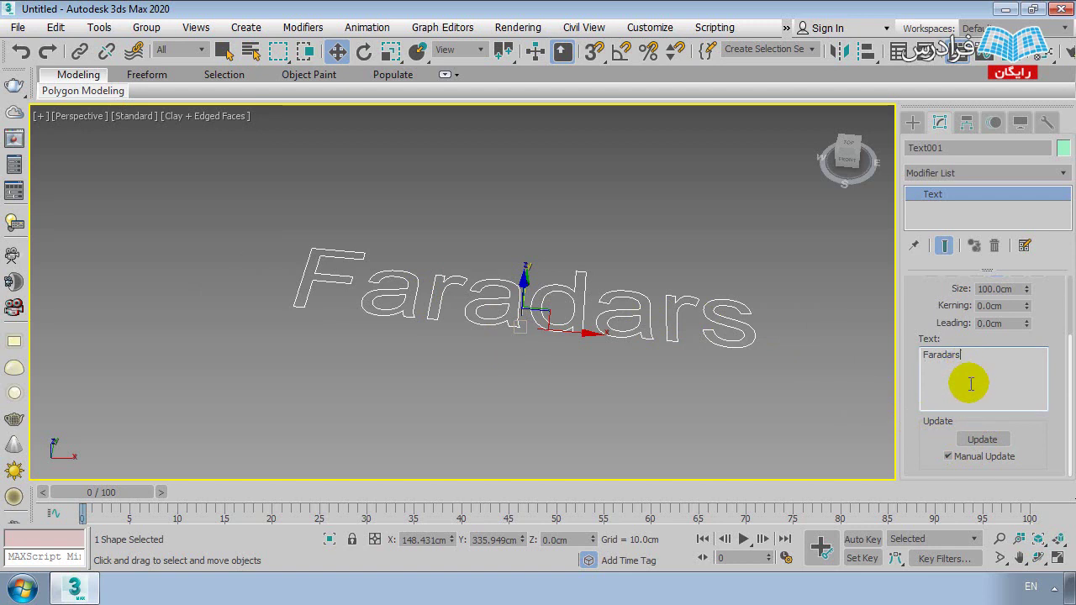
text(.org)
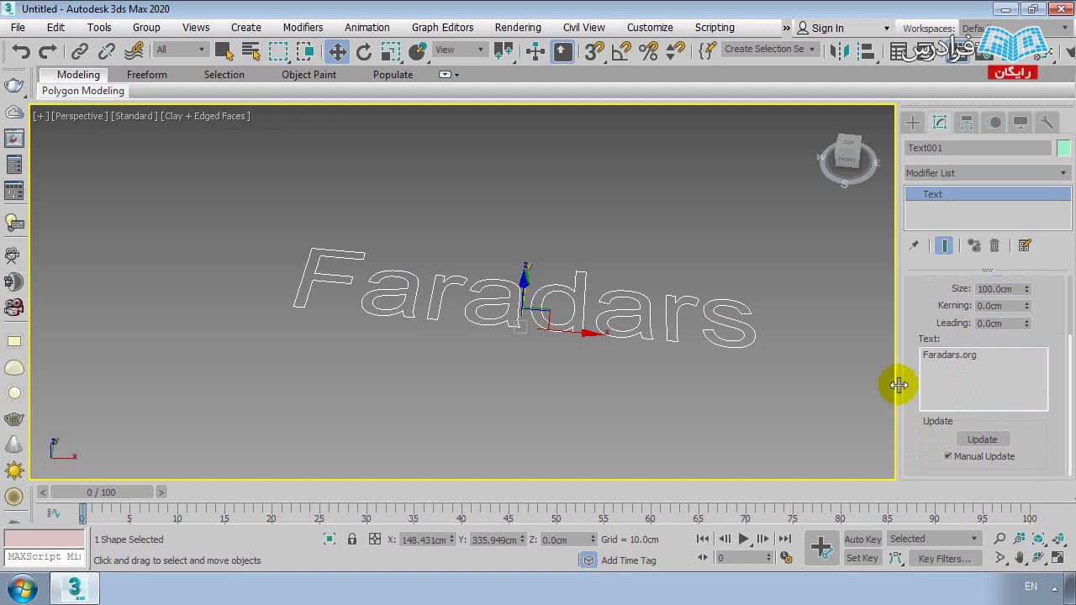
click(982, 442)
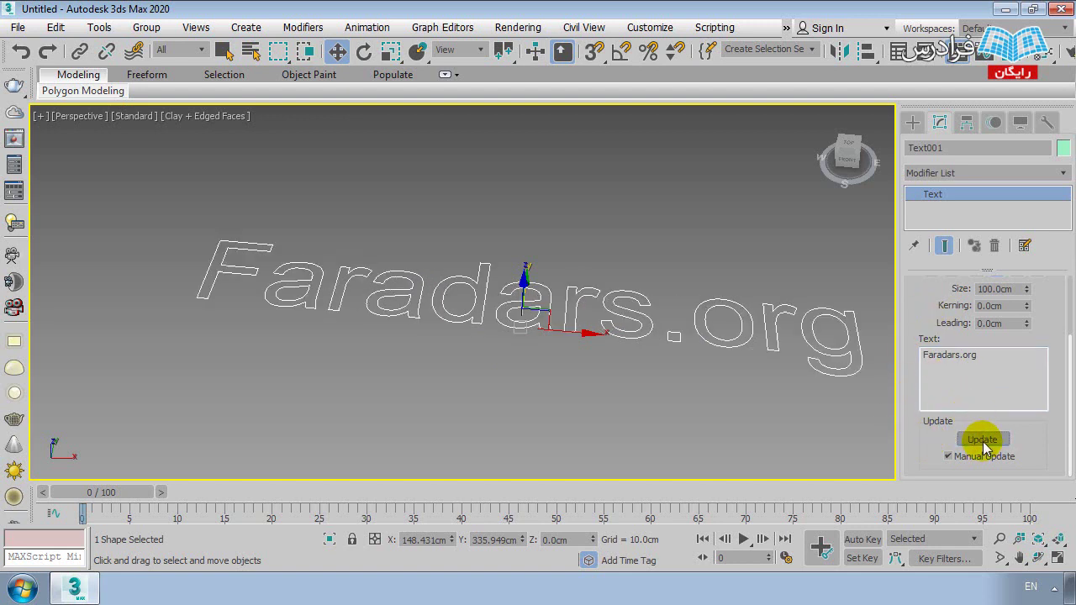
click(959, 461)
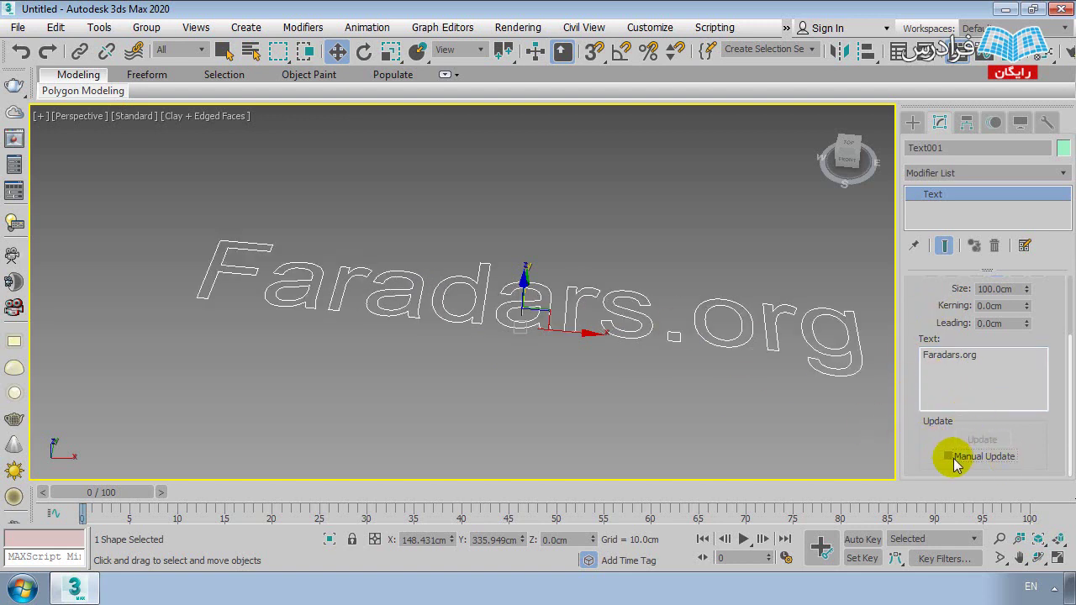
click(980, 365)
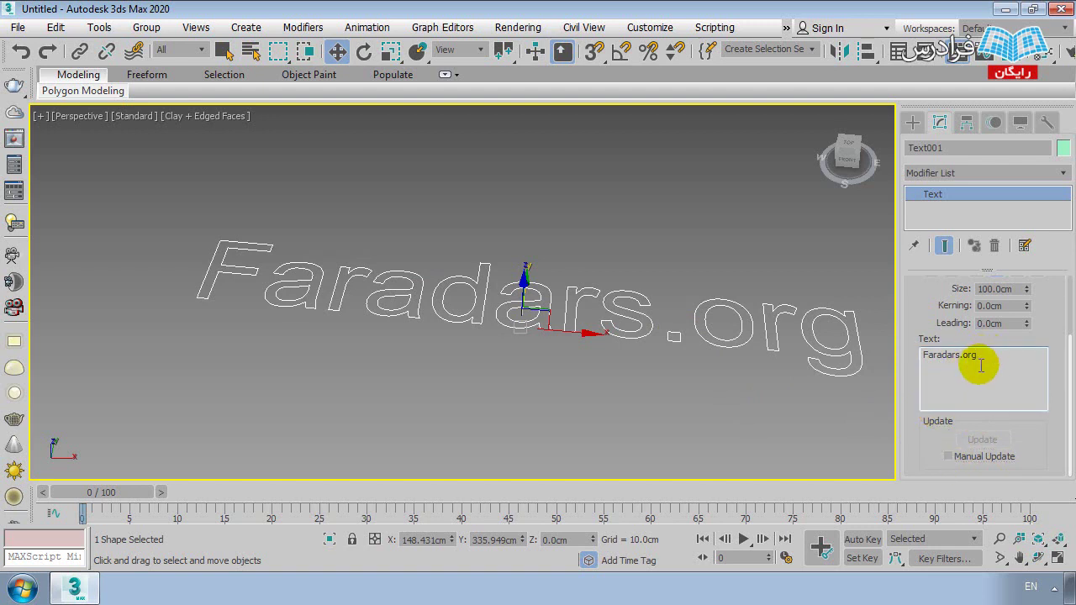
key(BackSpace)
text(g)
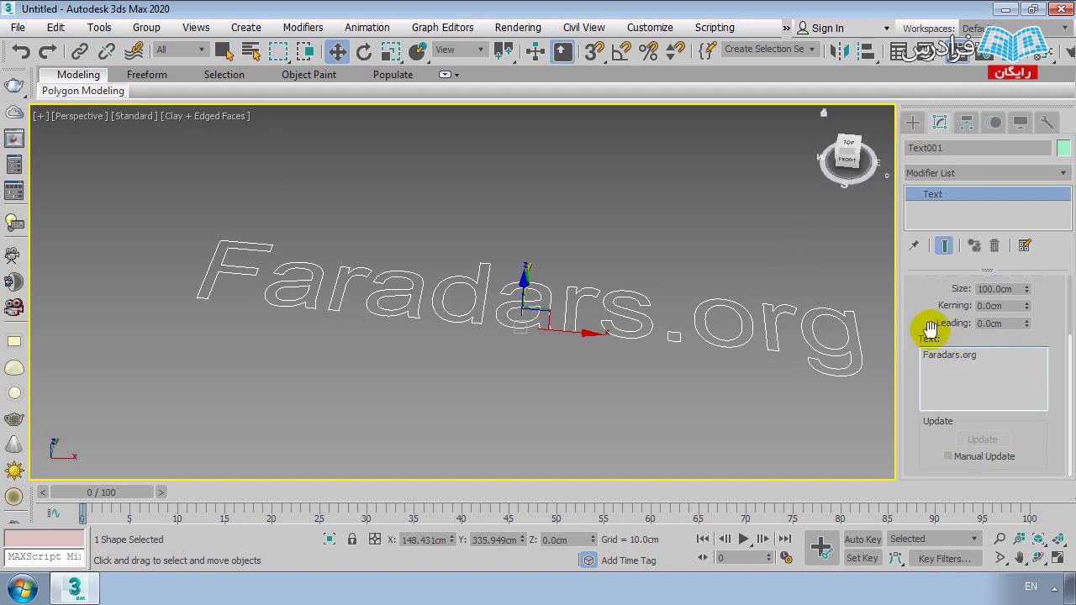
- Convert the Faradars.org text into an editable spline
scroll(942, 386, up, 2)
middle_drag(824, 351, 793, 348)
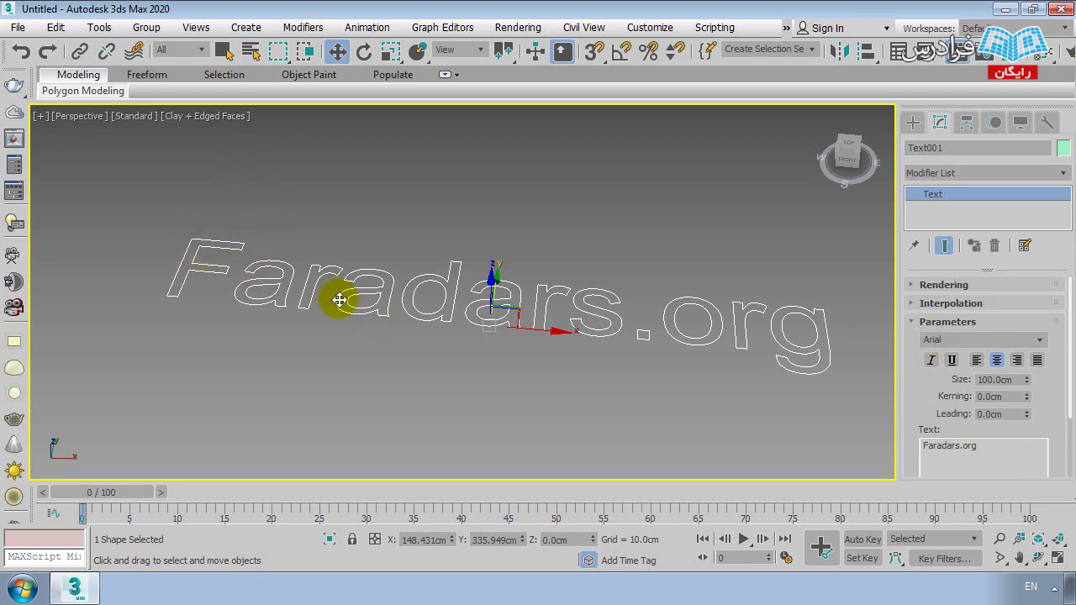
mouse_move(917, 364)
mouse_down()
mouse_move(928, 263)
mouse_move(933, 363)
mouse_up()
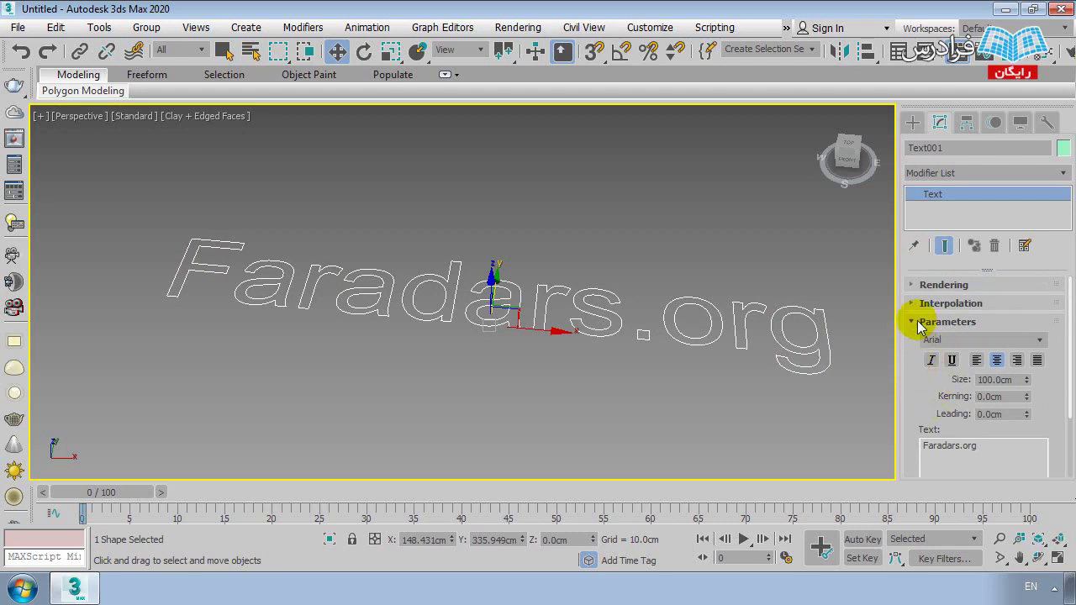
click(917, 322)
right_click(530, 302)
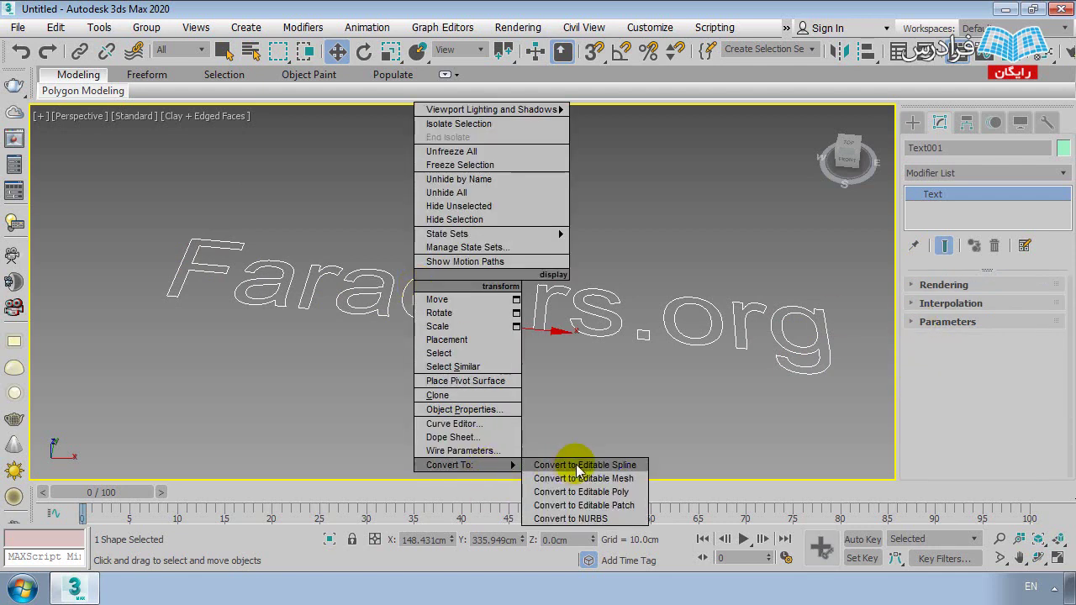
click(576, 465)
- In Vertex mode, reshape the letter F by moving its top and left vertices
scroll(330, 323, up, 3)
scroll(401, 320, up, 2)
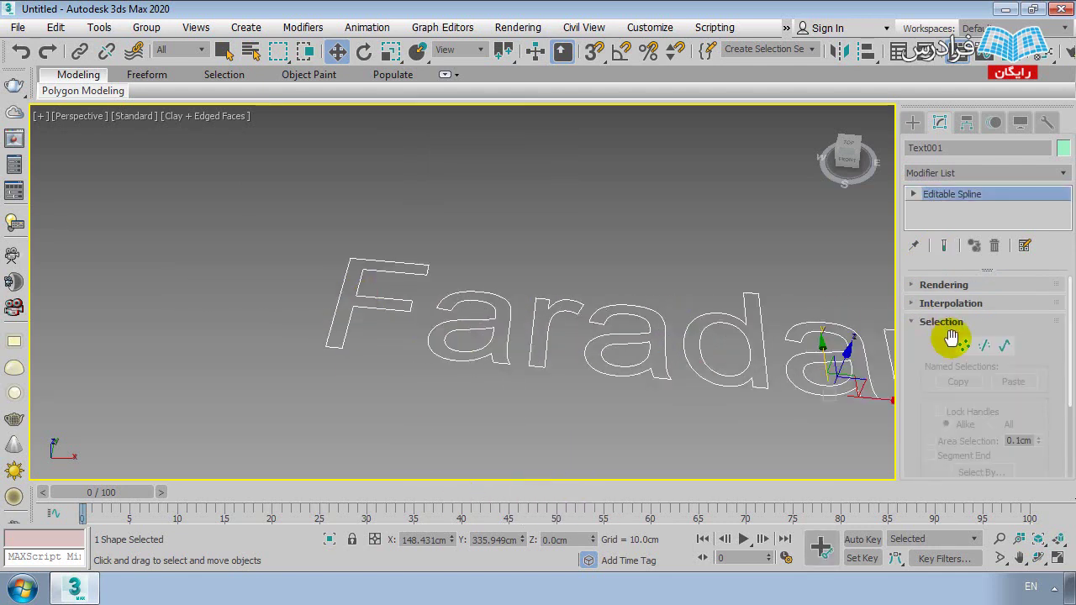
click(964, 345)
drag(432, 237, 319, 279)
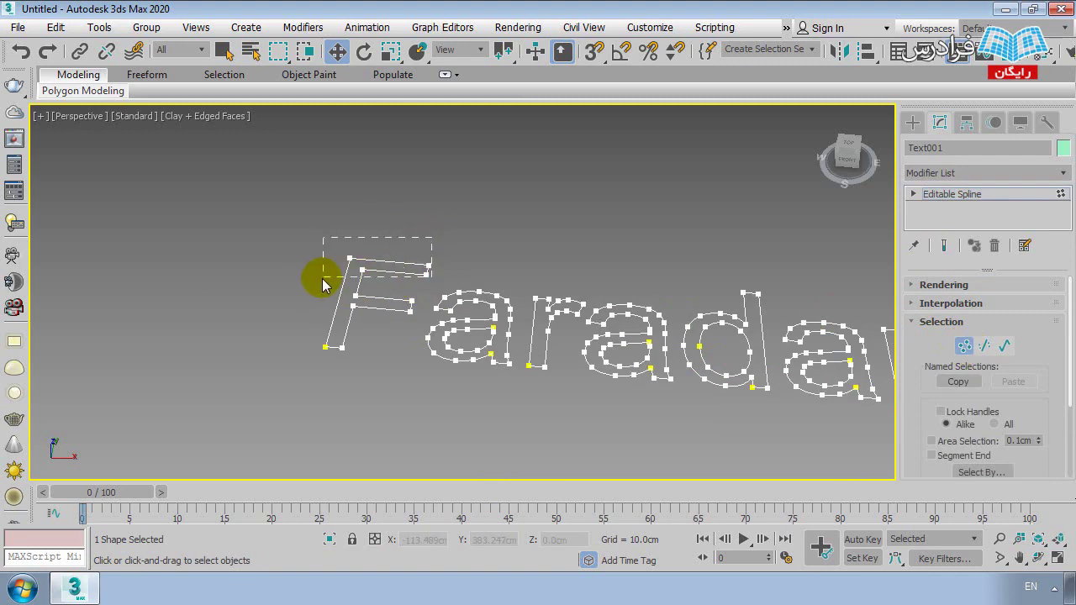
mouse_move(365, 216)
mouse_down()
mouse_move(368, 187)
mouse_move(343, 311)
mouse_move(379, 348)
mouse_move(353, 353)
mouse_up()
click(369, 370)
scroll(369, 369, down, 3)
scroll(416, 372, up, 3)
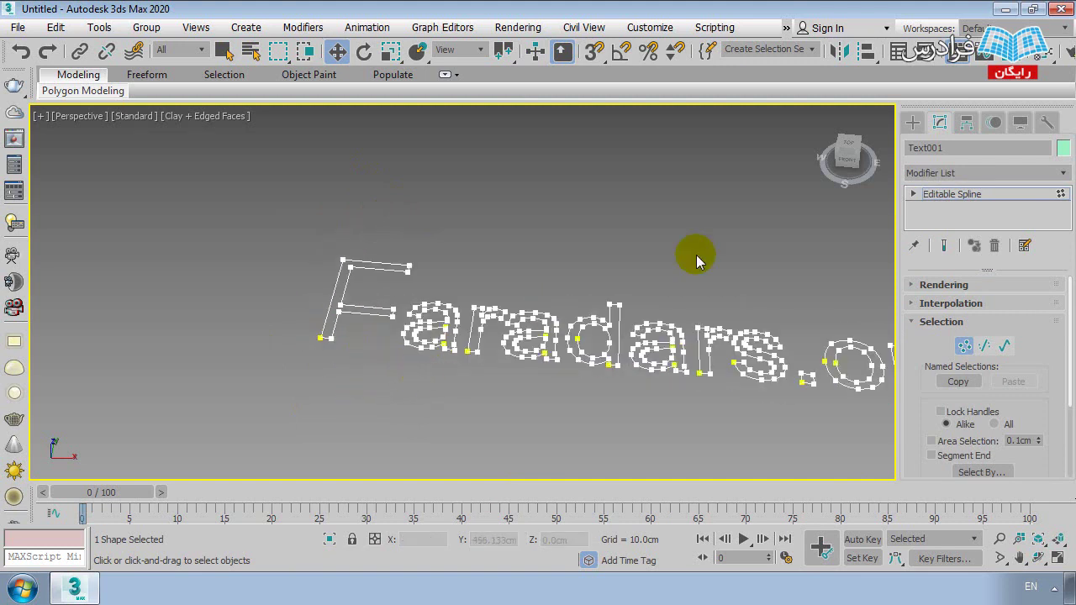
click(913, 122)
click(588, 265)
scroll(523, 317, down, 2)
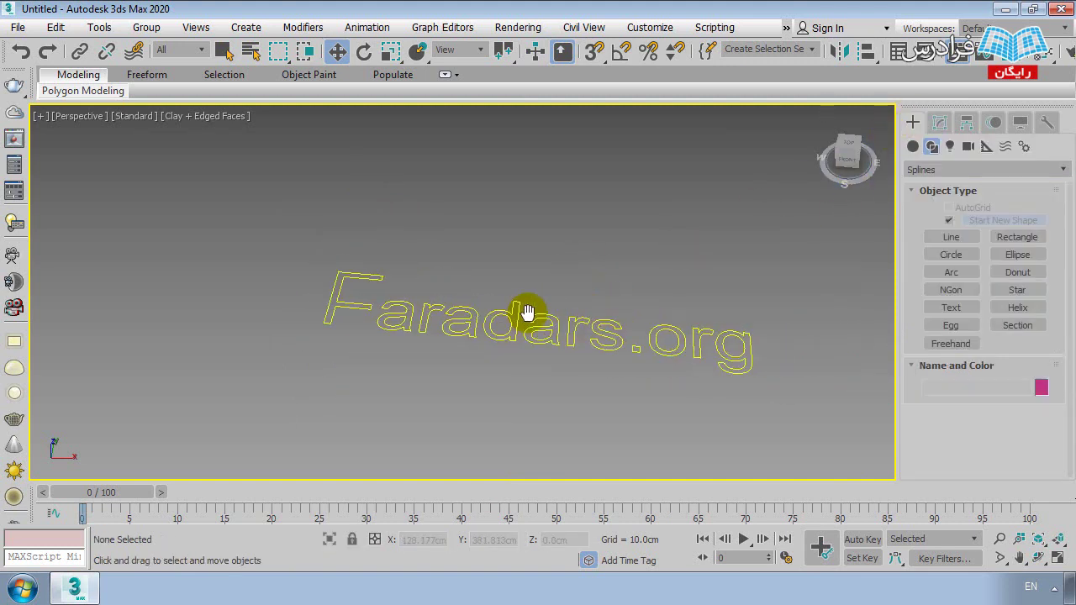
click(444, 328)
- Delete the Faradars.org text shape and draw an ellipse in the Perspective view
key(Delete)
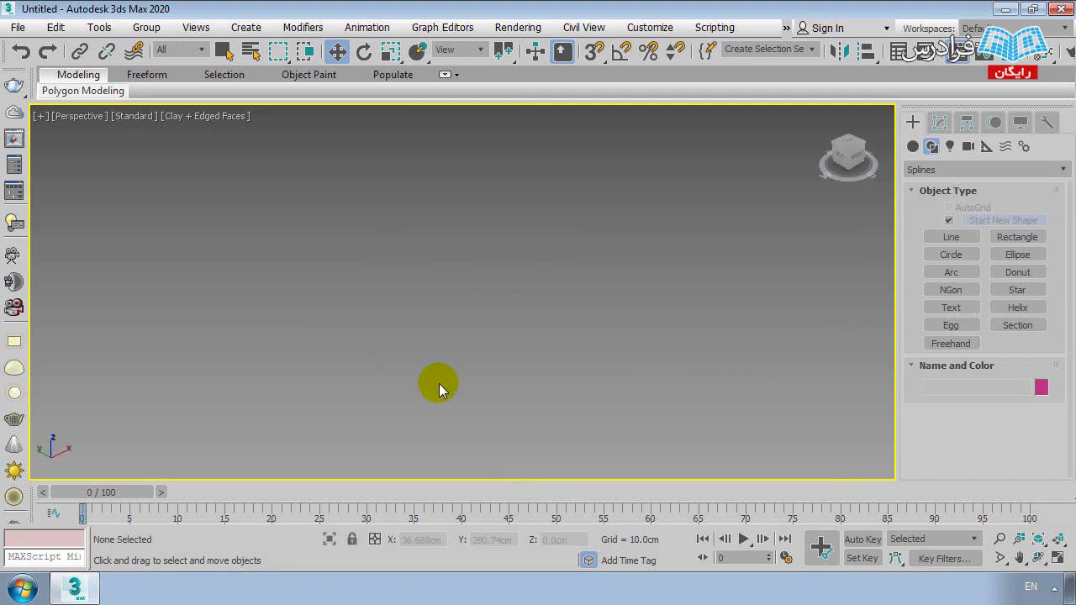
click(1019, 257)
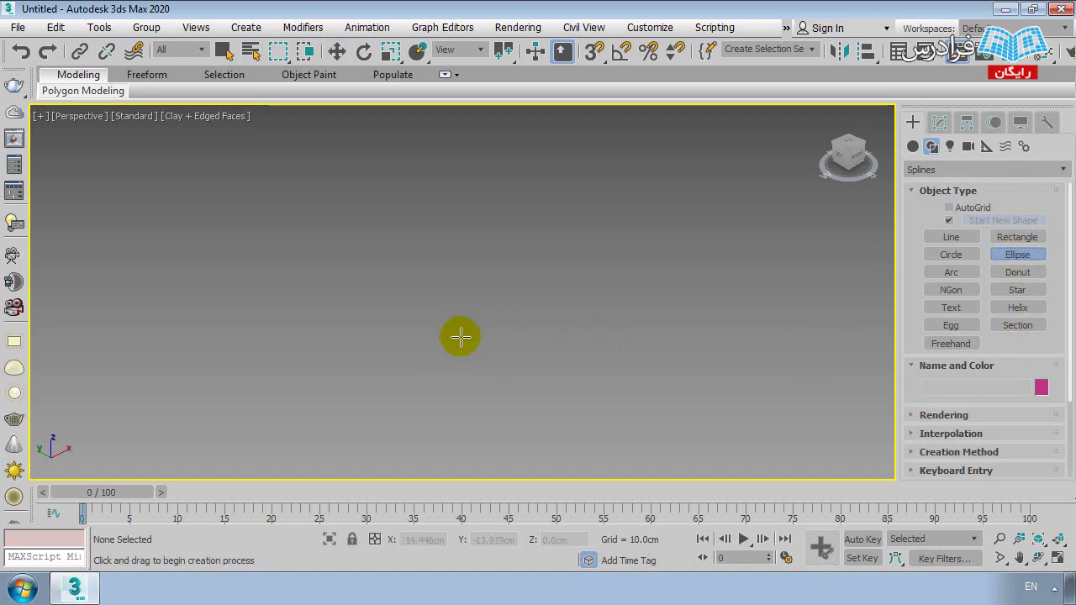
drag(461, 336, 703, 391)
right_click(604, 386)
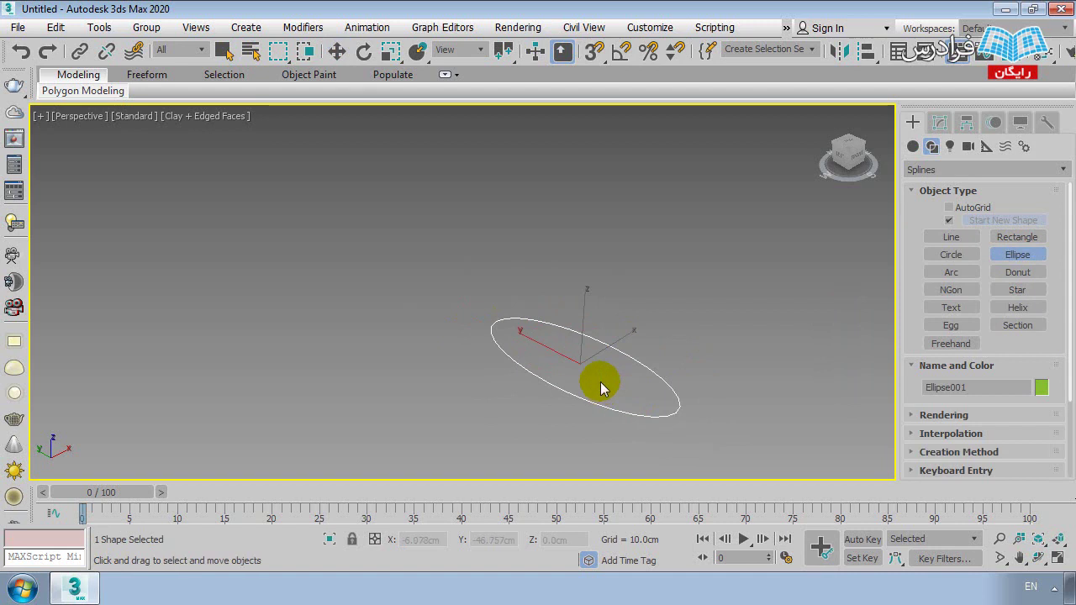
- Convert the ellipse to an editable spline, then delete it
click(939, 122)
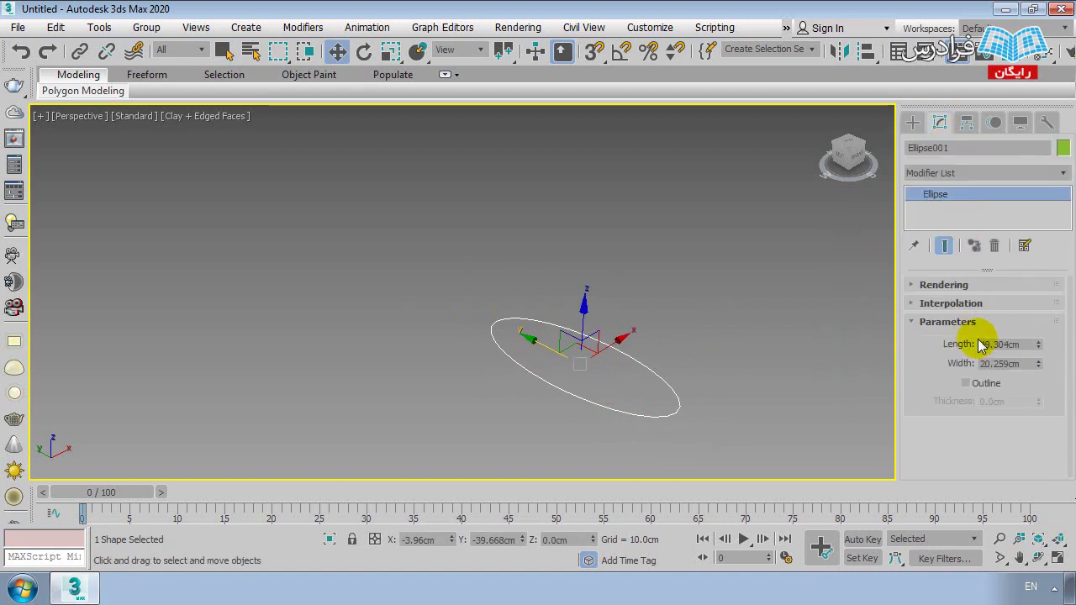
right_click(572, 332)
mouse_move(622, 511)
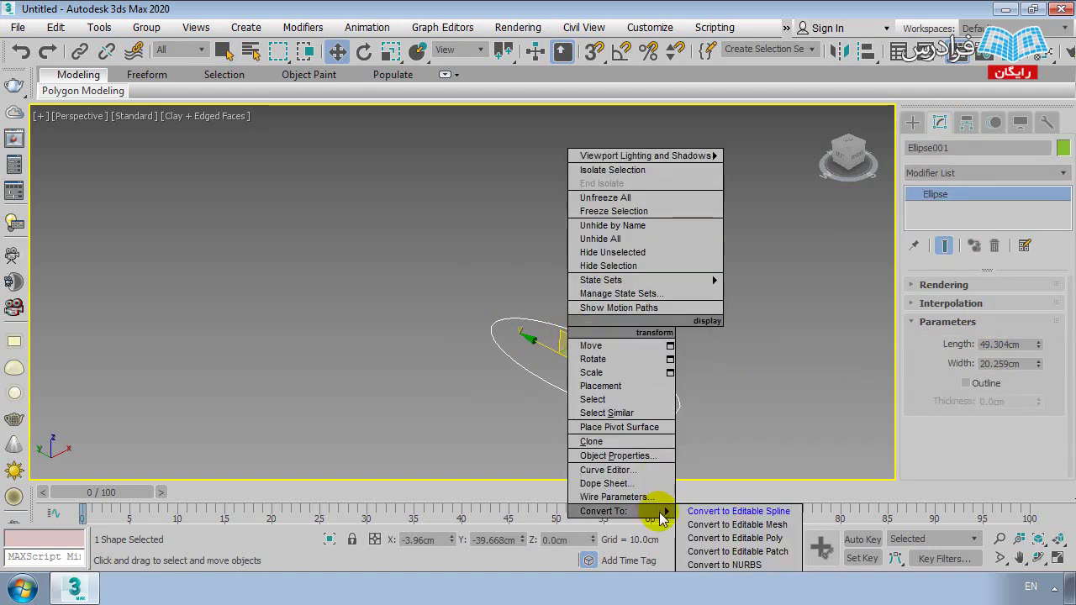
click(707, 511)
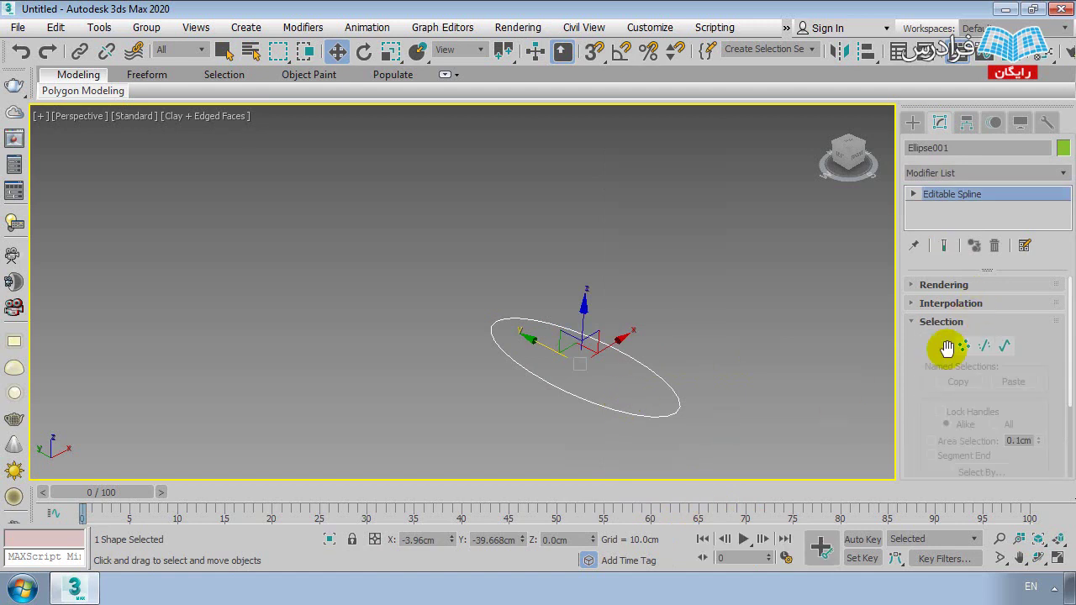
click(913, 122)
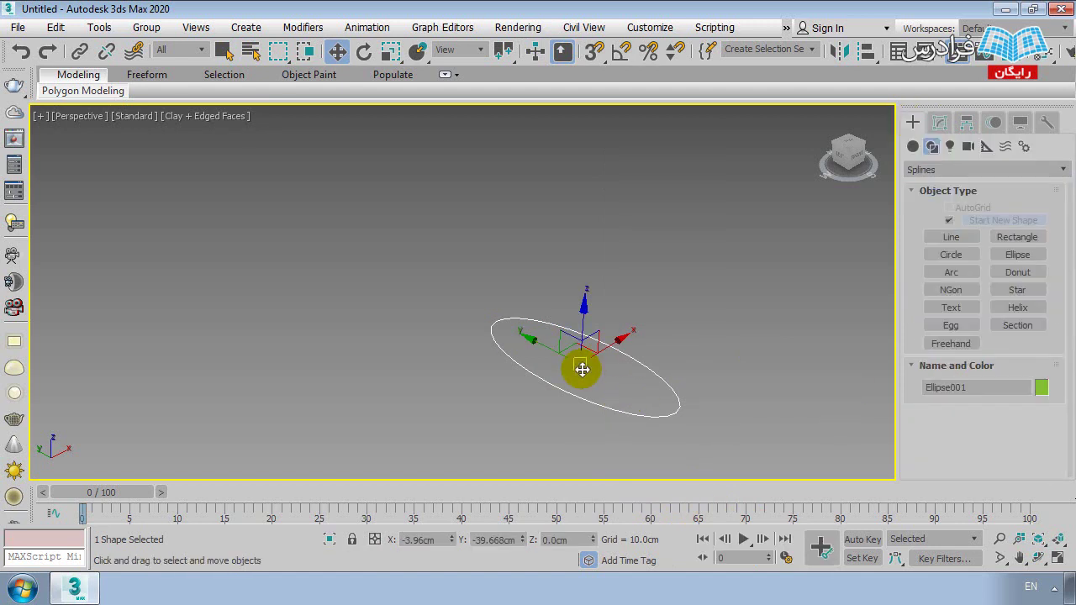
key(Delete)
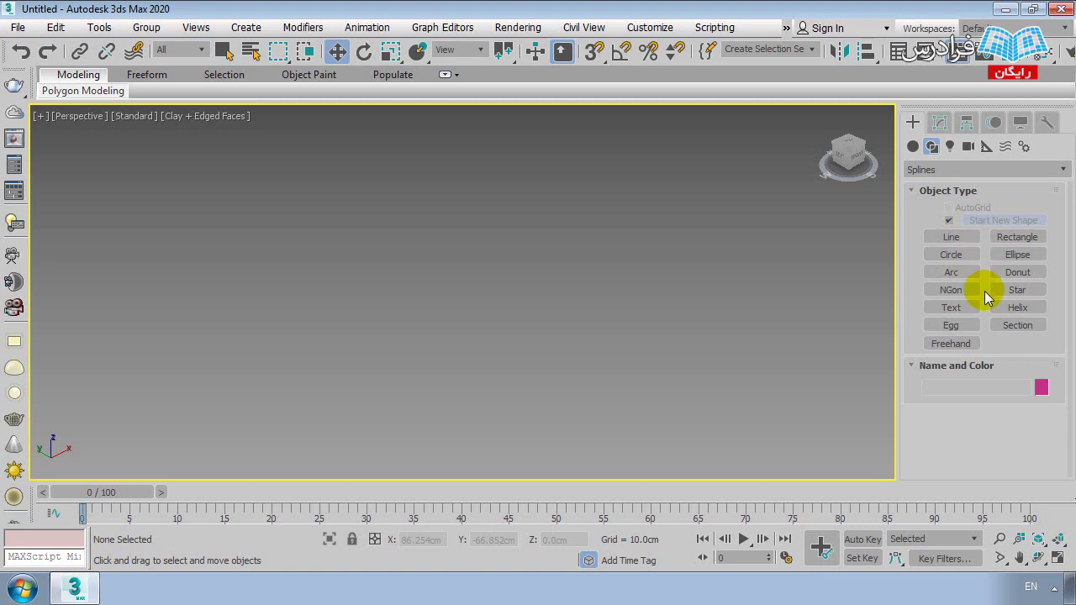
- Draw a long zigzag line with smooth vertices that loops across the viewport
click(942, 239)
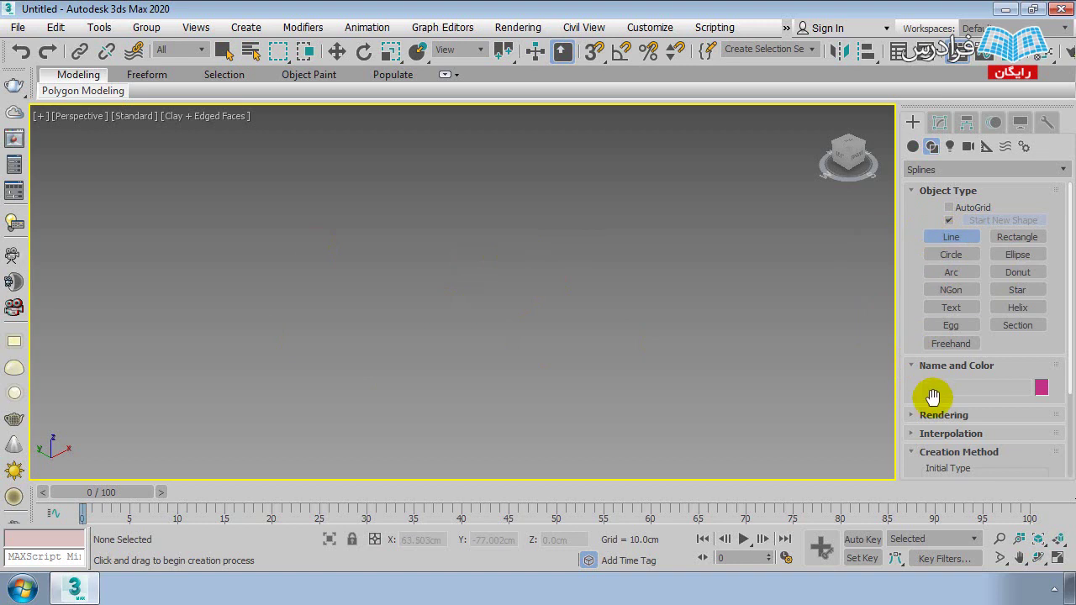
drag(930, 395, 913, 264)
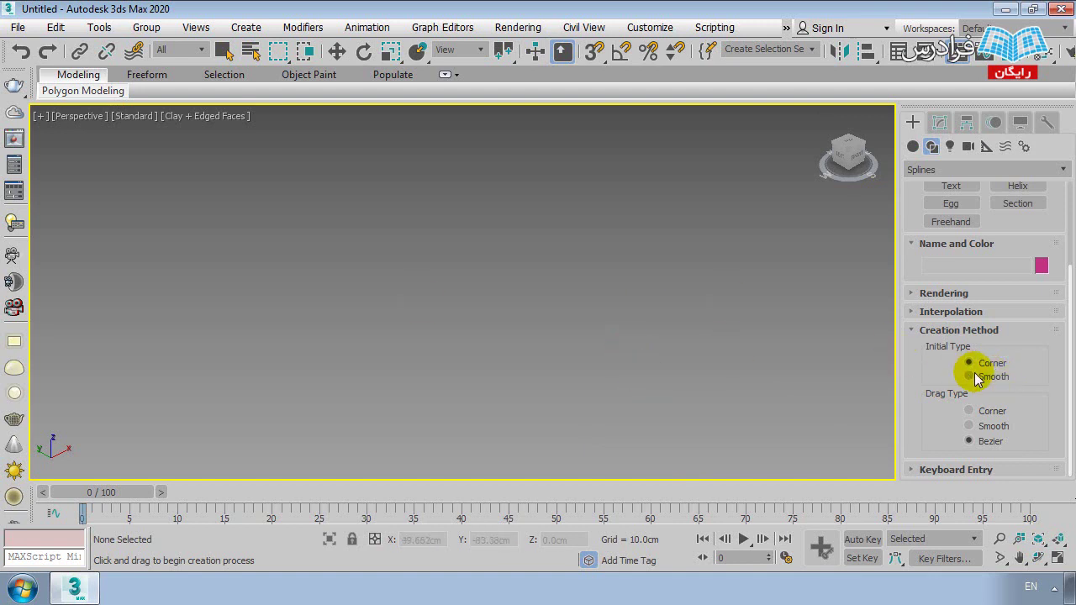
click(649, 326)
click(555, 251)
click(545, 321)
click(532, 404)
click(469, 229)
click(403, 368)
click(326, 267)
click(241, 368)
click(214, 202)
click(116, 315)
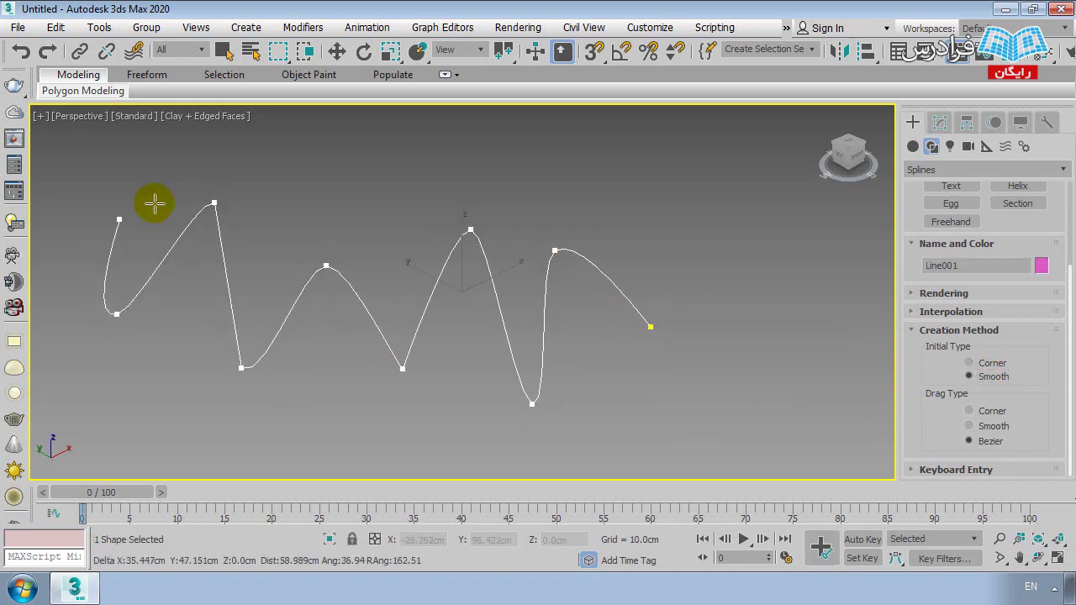
click(171, 380)
click(366, 445)
click(516, 446)
click(752, 377)
click(777, 451)
click(854, 351)
click(715, 252)
click(667, 190)
click(565, 223)
click(451, 175)
click(285, 203)
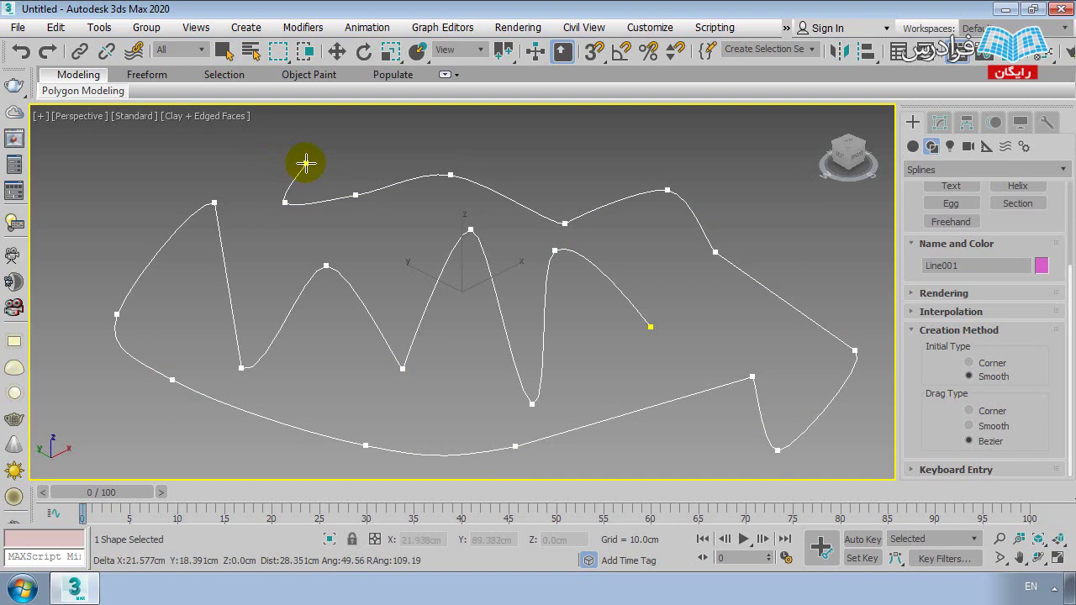
click(396, 290)
right_click(337, 286)
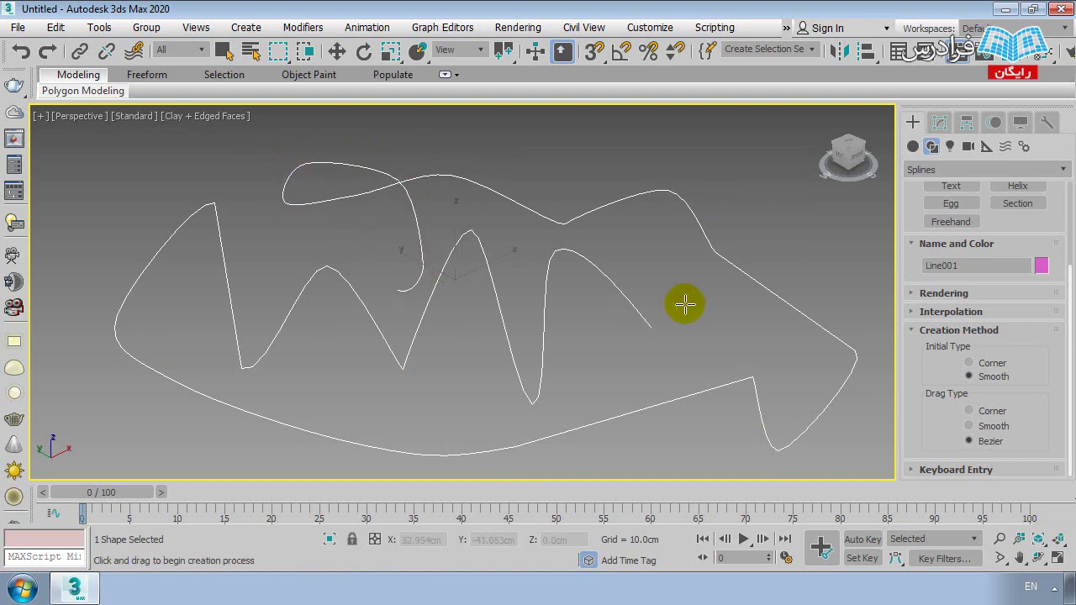
right_click(685, 304)
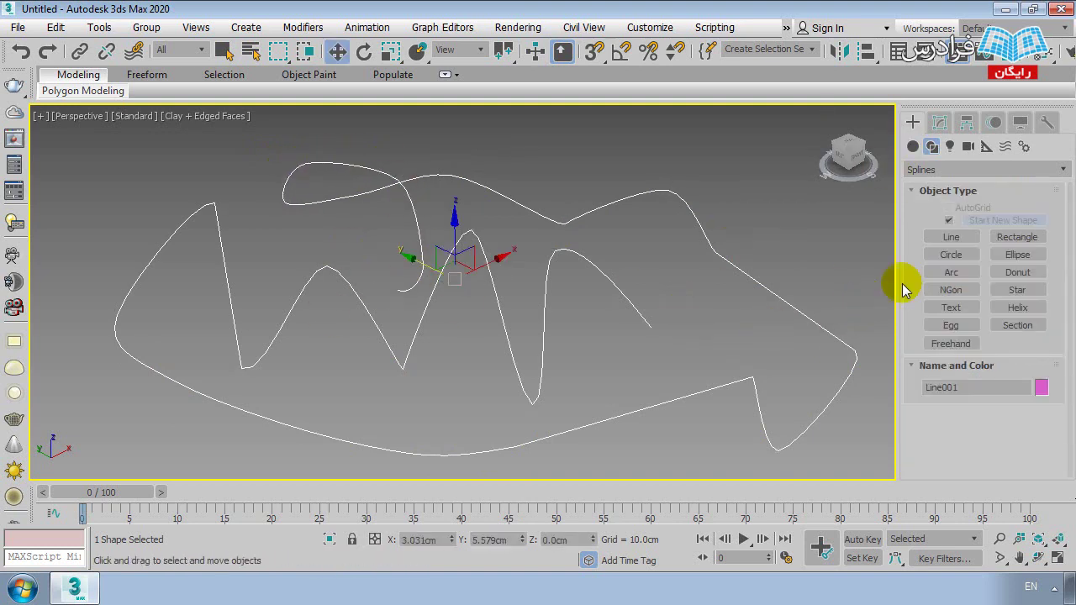
- Draw an angular line with sharp Corner vertices, then delete it
click(951, 238)
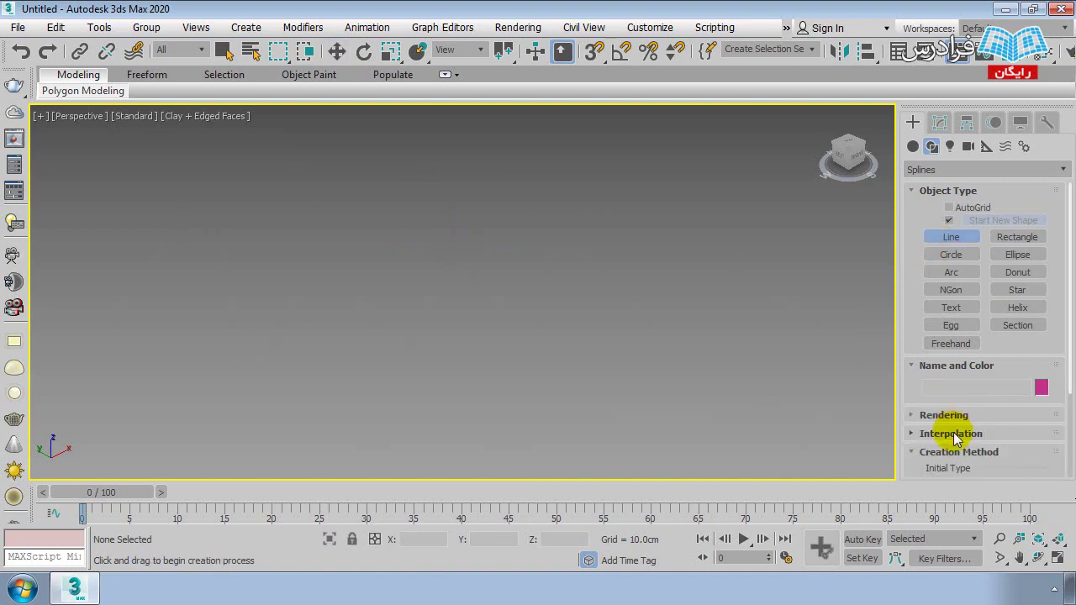
drag(919, 384, 913, 230)
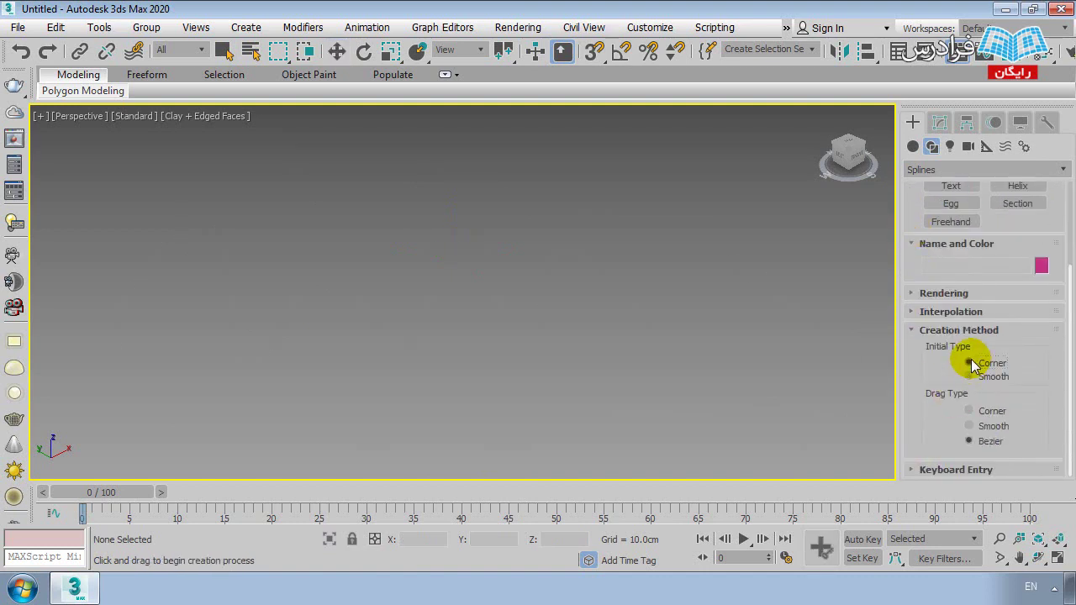
click(303, 348)
click(380, 226)
click(432, 387)
click(543, 164)
click(655, 451)
click(673, 346)
click(725, 179)
click(812, 423)
click(487, 352)
click(362, 416)
click(220, 218)
click(343, 211)
click(430, 231)
right_click(380, 313)
right_click(377, 372)
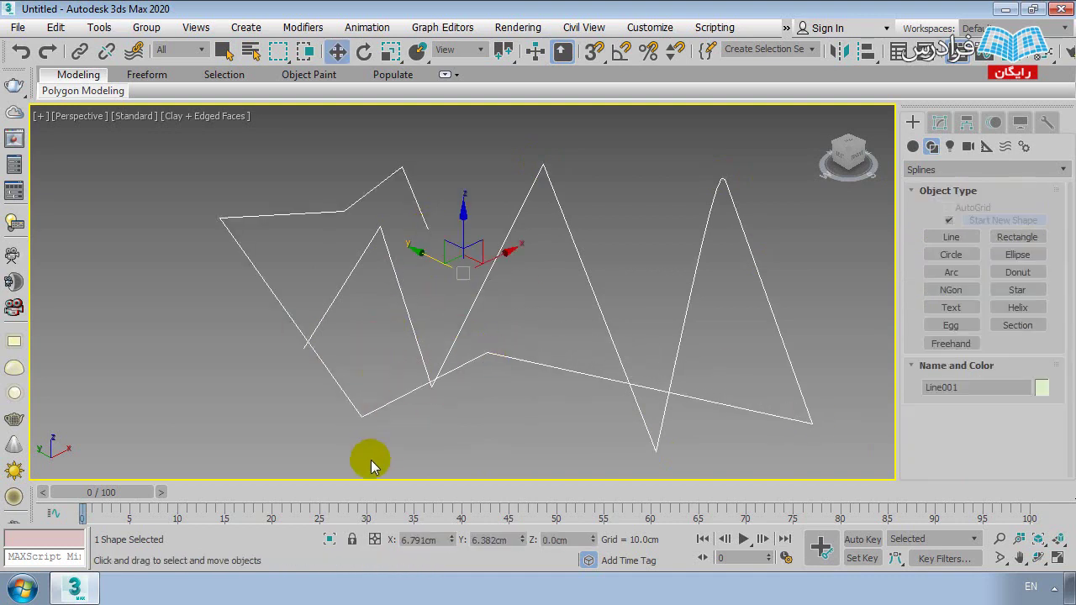
key(Delete)
- Draw a line with Bezier-dragged curved vertices, remove it, and set dragging to Corner
click(948, 238)
scroll(915, 332, down, 2)
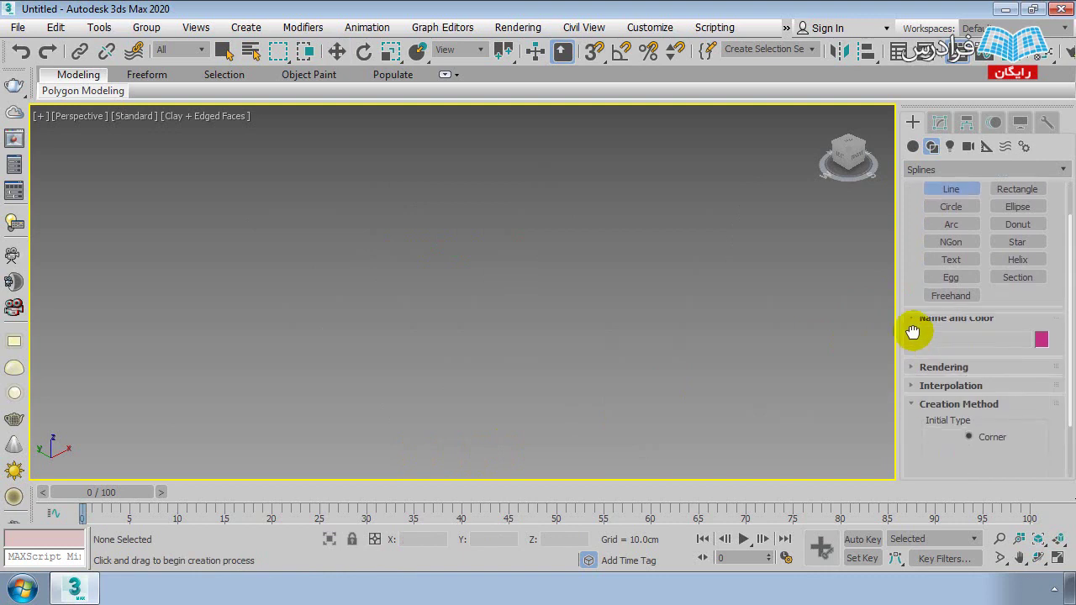
scroll(960, 298, down, 3)
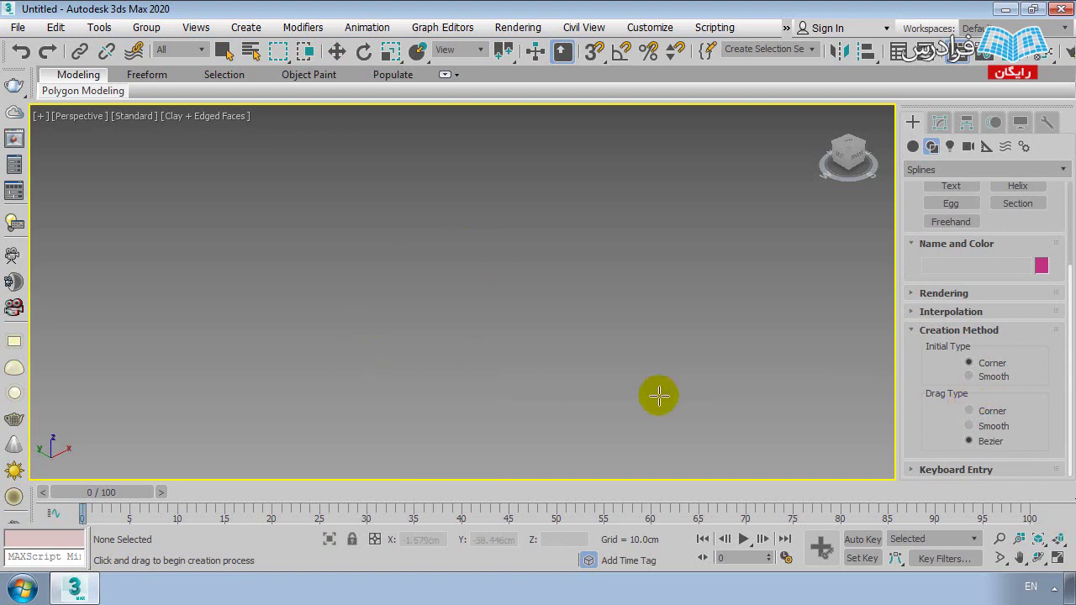
click(295, 361)
drag(352, 230, 422, 385)
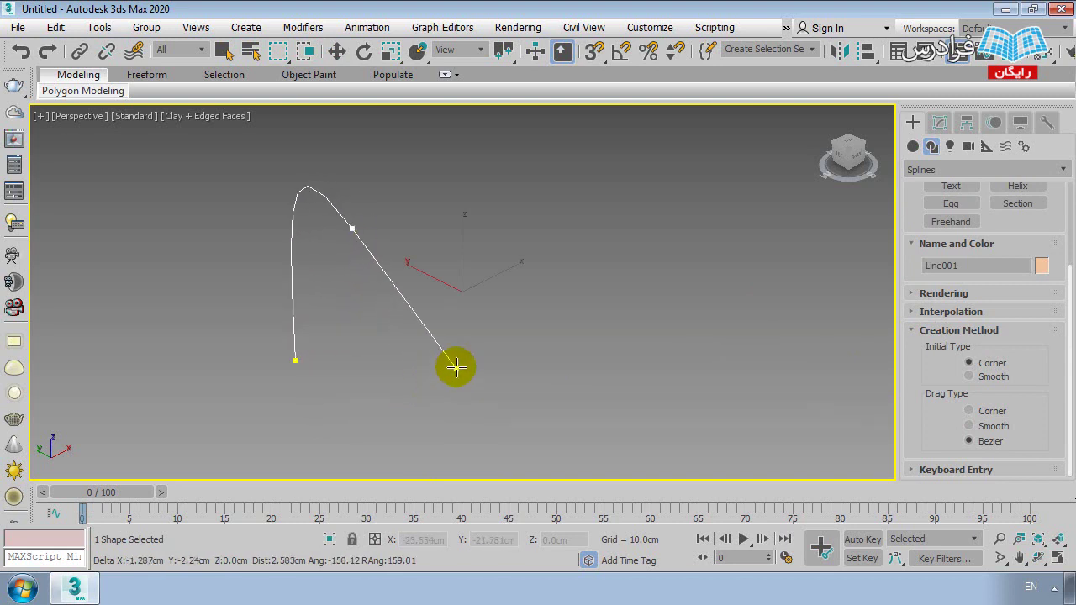
drag(422, 385, 420, 396)
click(547, 309)
click(687, 209)
right_click(668, 357)
key(w)
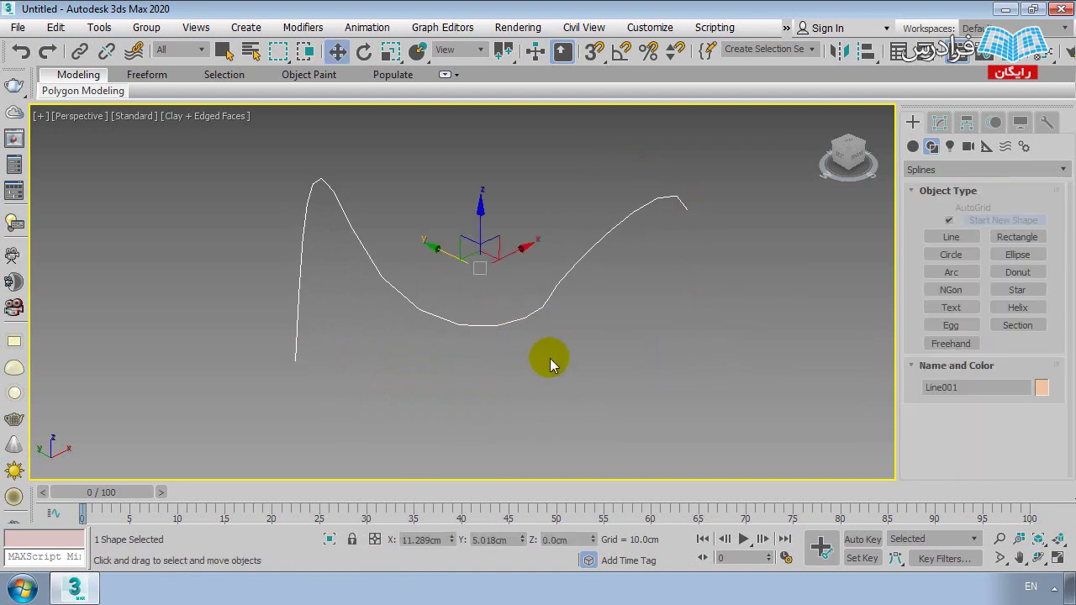
click(950, 242)
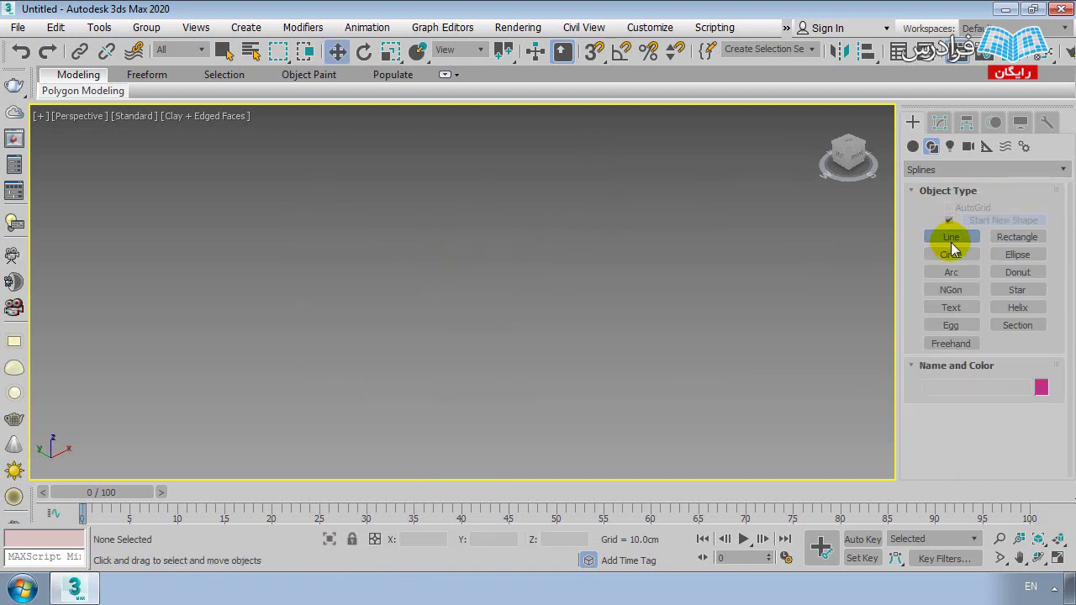
drag(905, 374, 917, 255)
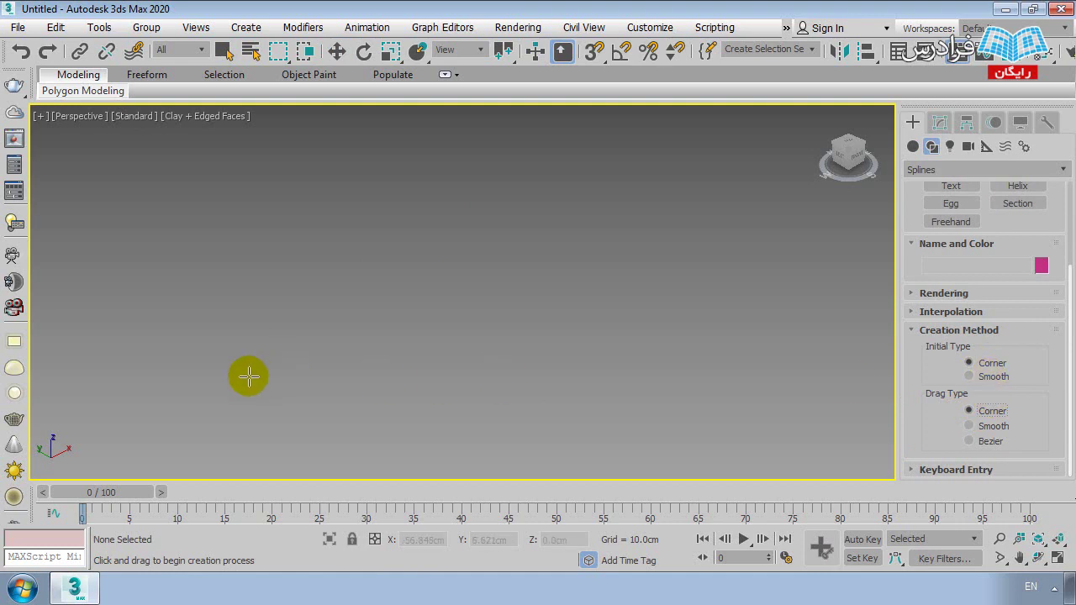
- Draw a zigzag line with sharp corner vertices
click(237, 412)
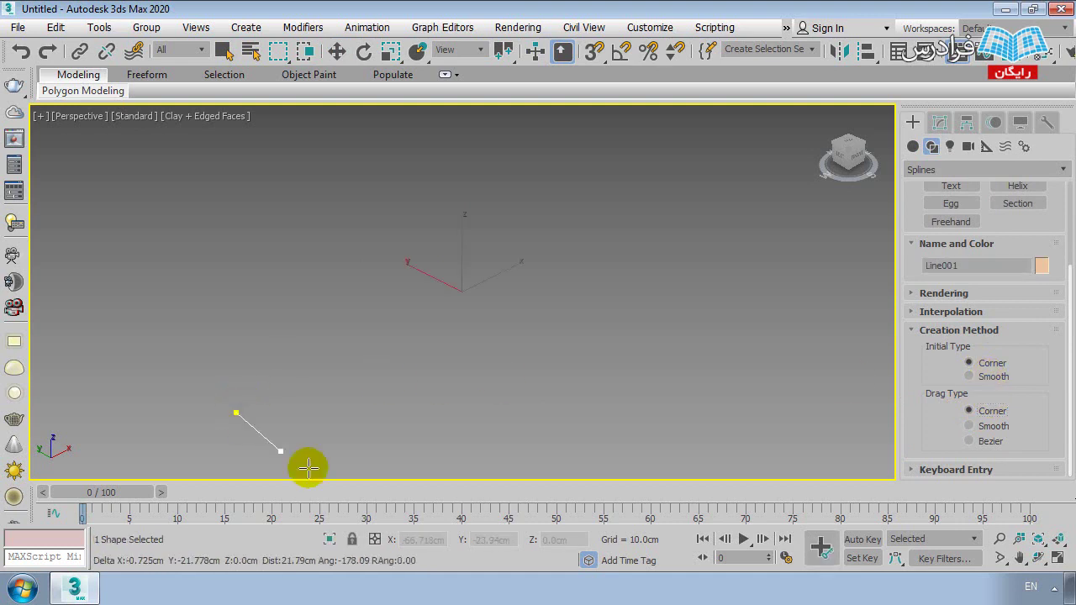
click(328, 209)
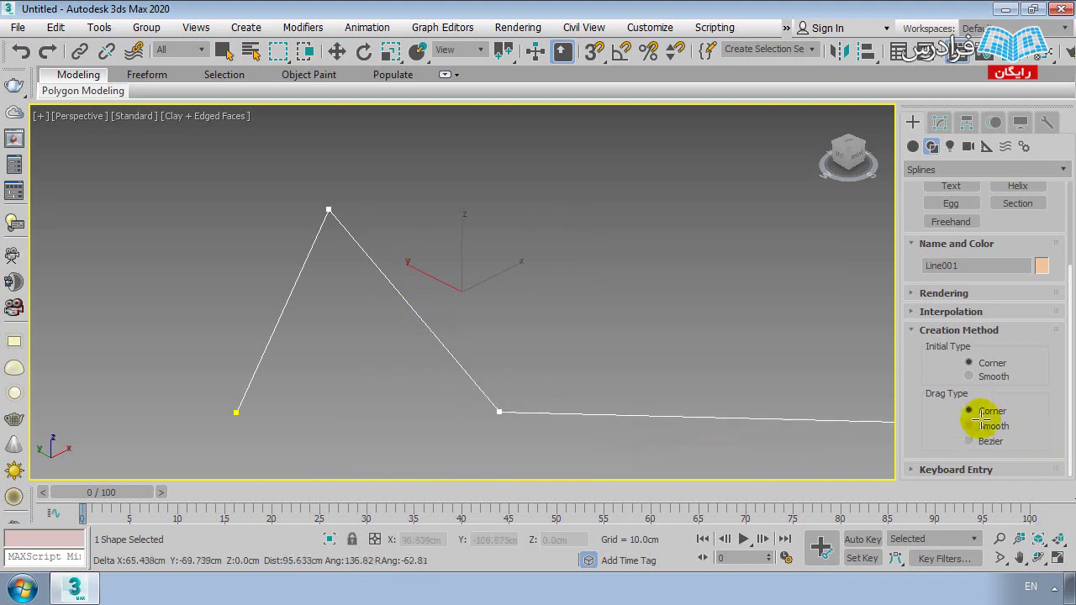
click(601, 239)
click(662, 370)
click(706, 227)
click(530, 380)
right_click(530, 380)
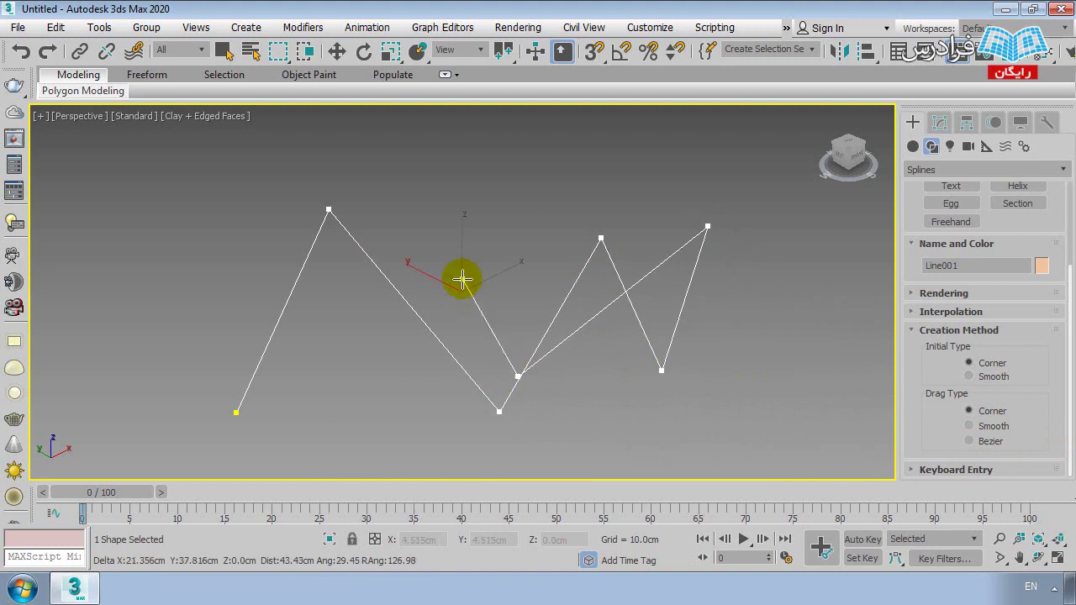
- Draw a second line with smoothly curved vertices over the zigzag, then set drag type to Bezier
scroll(946, 238, up, 3)
click(951, 237)
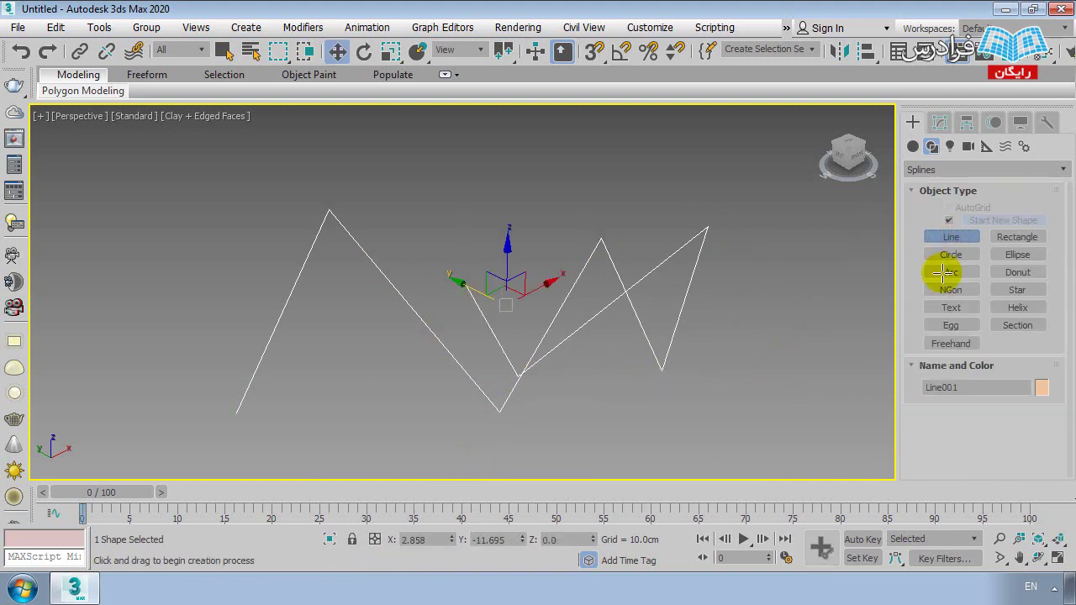
drag(911, 376, 922, 254)
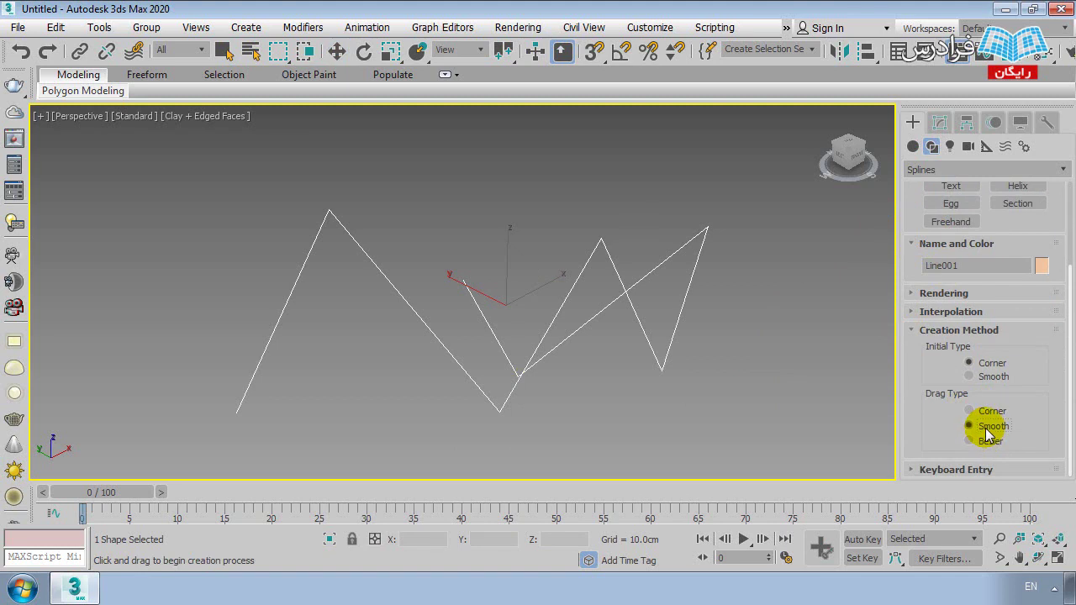
click(377, 353)
click(467, 196)
click(581, 415)
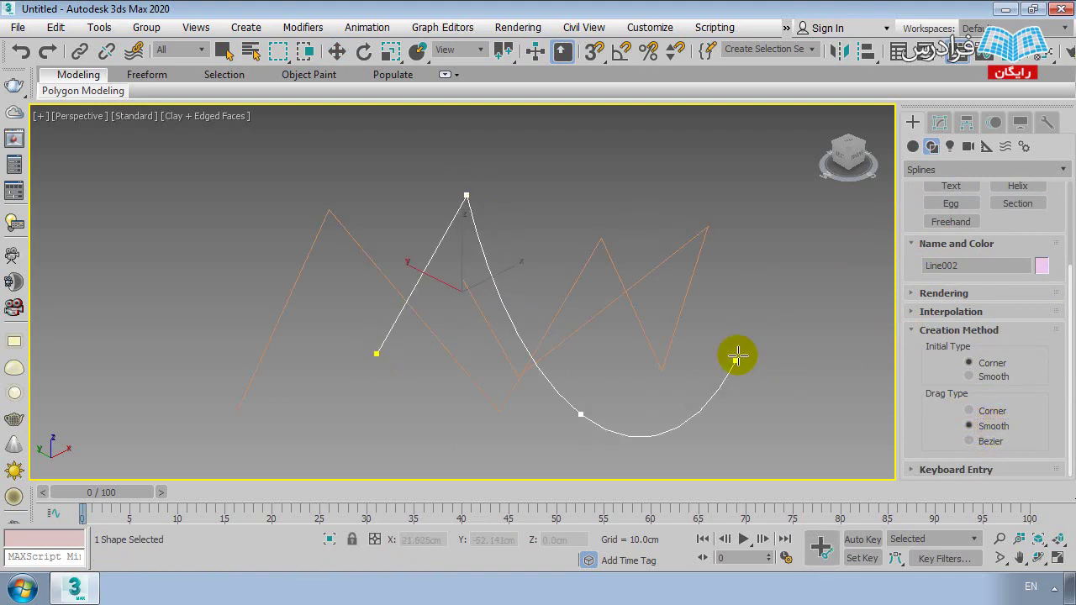
click(763, 214)
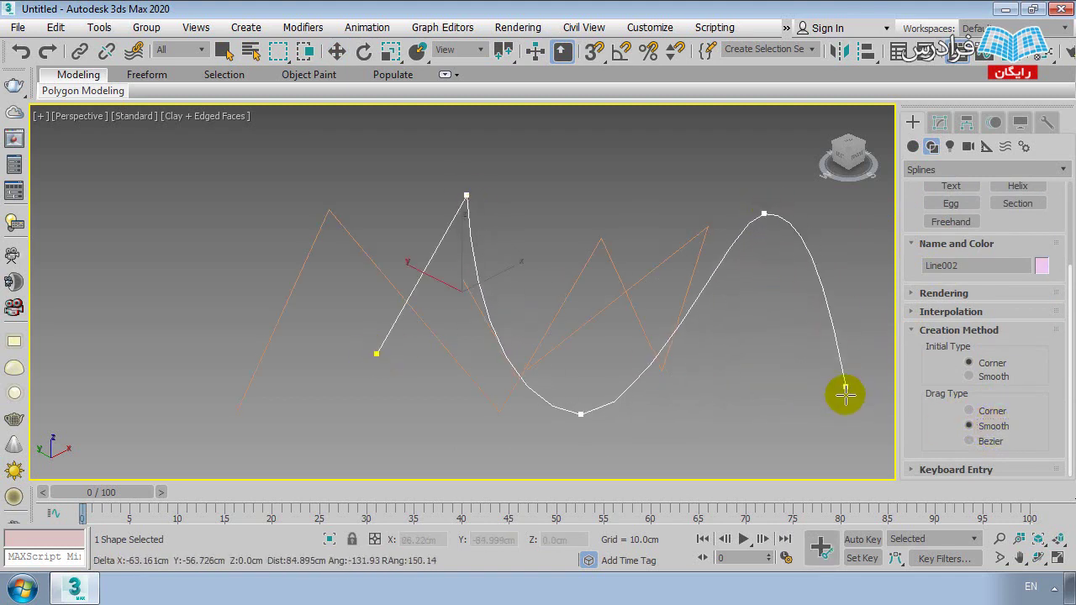
click(781, 380)
click(867, 341)
right_click(846, 361)
right_click(847, 362)
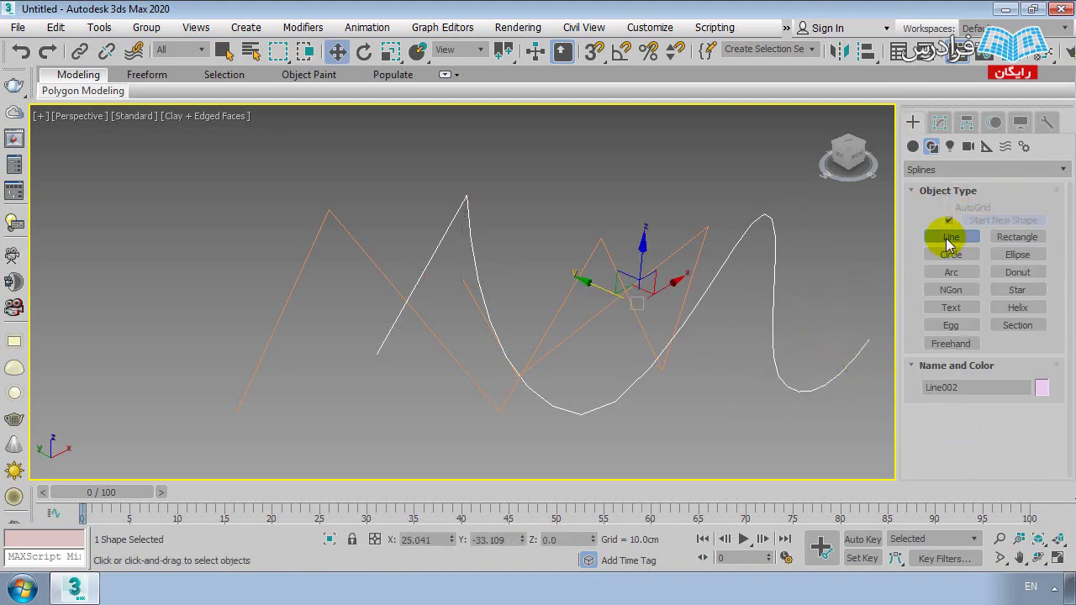
click(951, 238)
drag(919, 392, 915, 232)
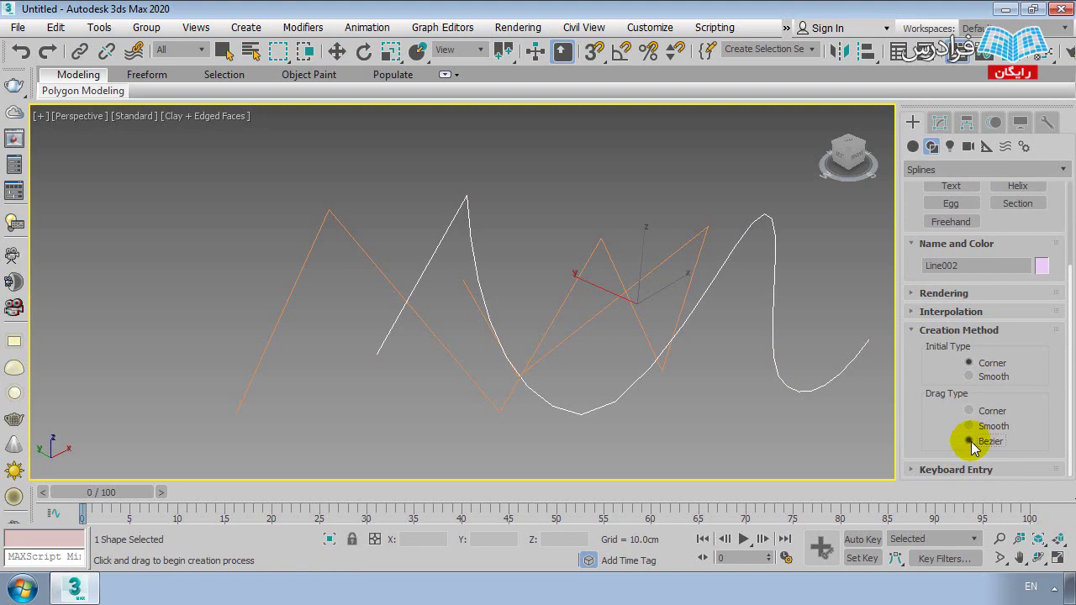
- Draw a new line with Bezier-curved vertices toward the top right
scroll(624, 409, up, 2)
scroll(588, 370, down, 5)
click(515, 327)
click(576, 218)
drag(634, 322, 665, 293)
drag(713, 224, 728, 254)
drag(755, 371, 805, 298)
click(837, 246)
right_click(816, 412)
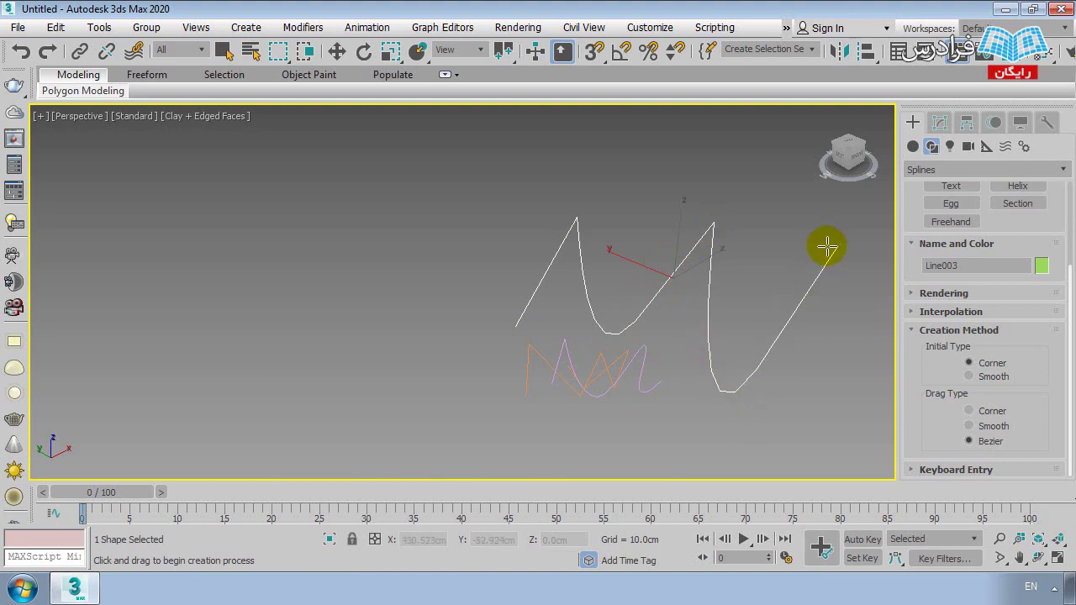
- Switch drag type to Smooth and draw a zigzag line on the left
click(975, 427)
click(140, 328)
click(258, 202)
click(252, 337)
click(342, 233)
click(394, 371)
click(530, 214)
right_click(618, 404)
right_click(420, 336)
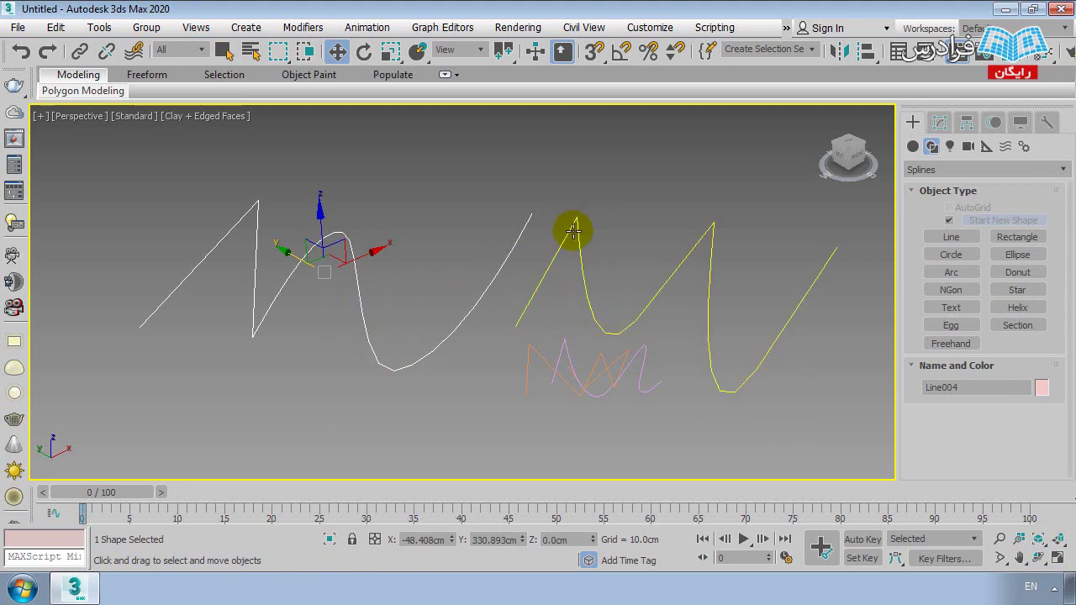
- Move Line003 right and down, then delete three vertices of Line004
drag(572, 227, 610, 311)
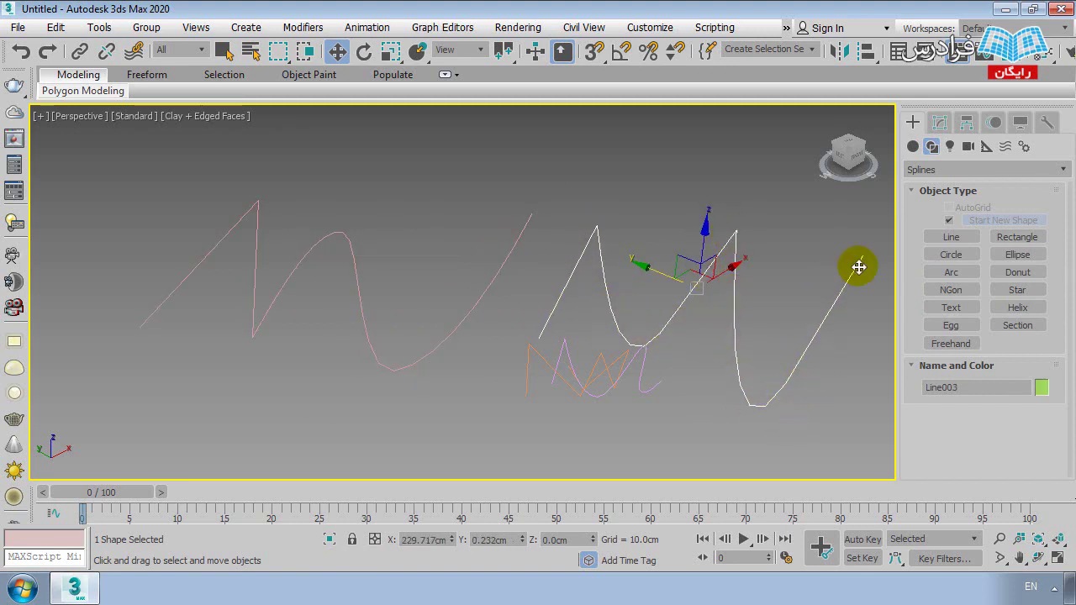
click(412, 433)
click(361, 322)
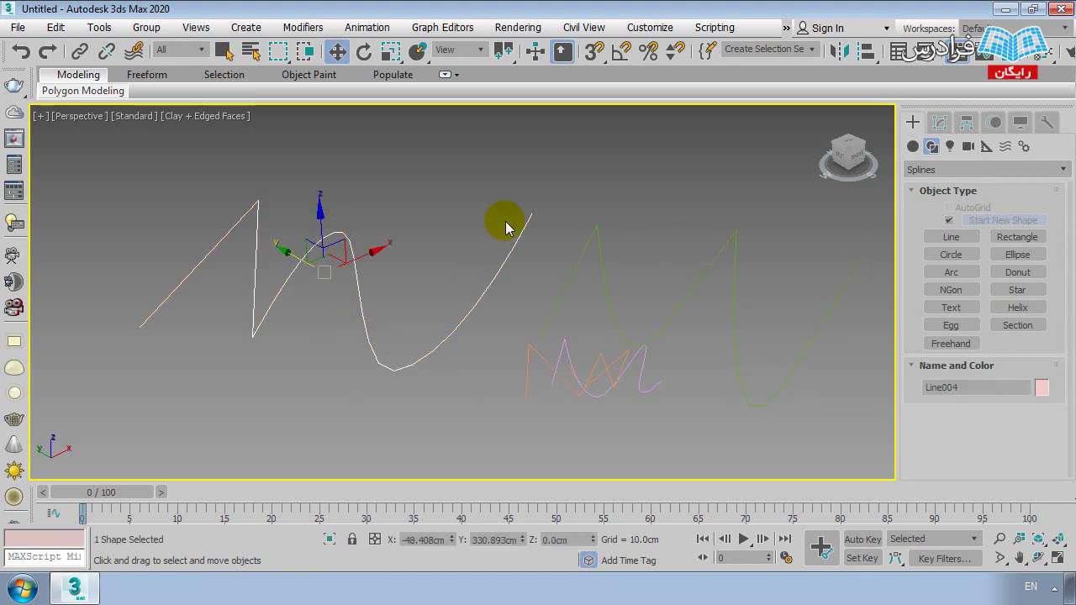
key(1)
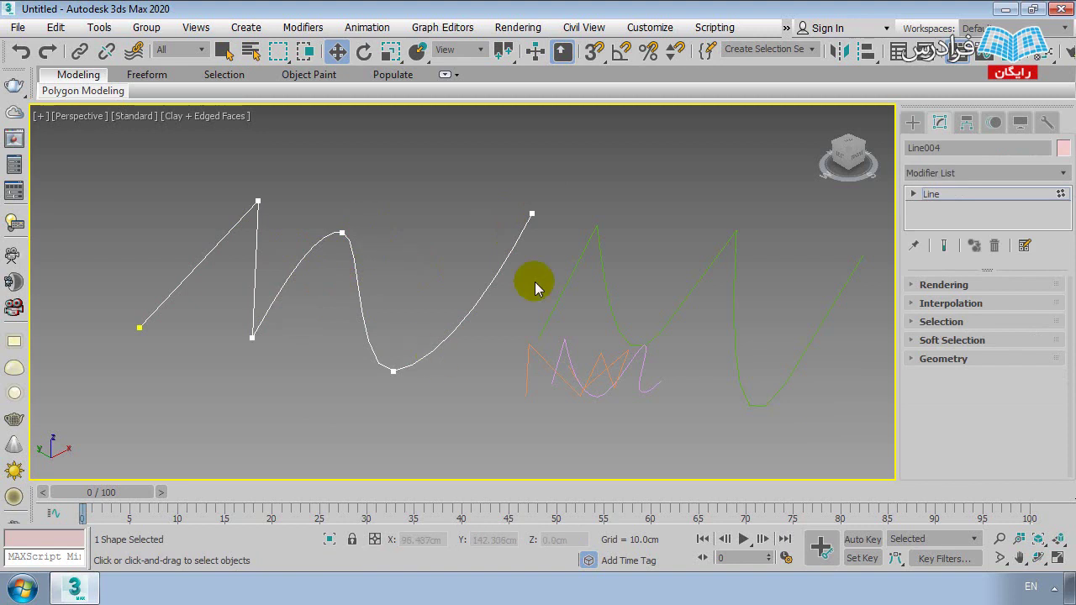
mouse_move(683, 182)
mouse_down()
mouse_move(365, 392)
mouse_move(333, 398)
mouse_up()
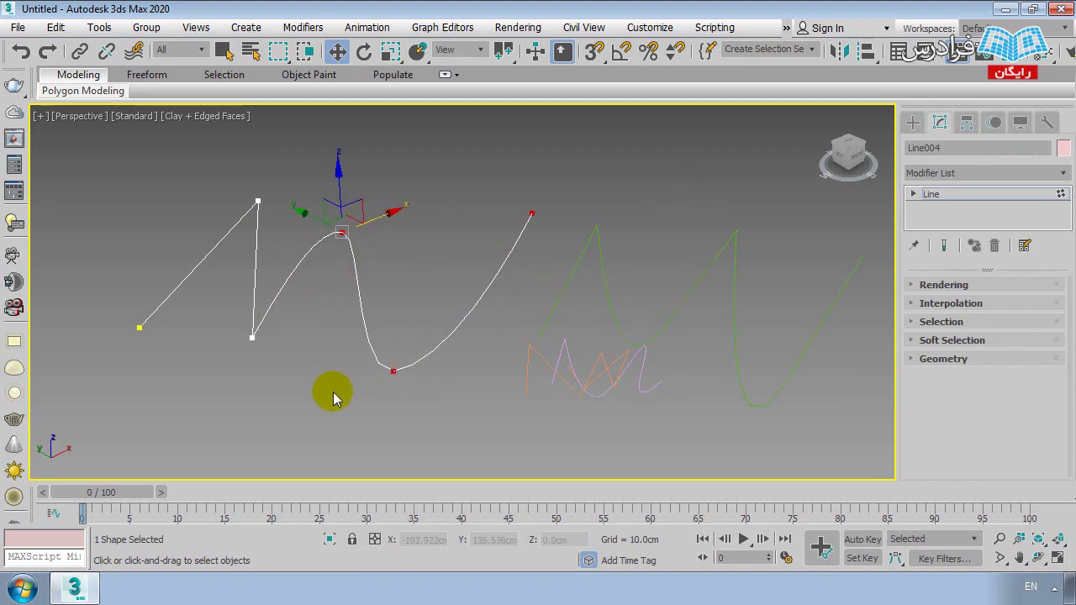
key(Delete)
- Select all four practice splines and delete them
click(913, 122)
drag(690, 259, 142, 391)
key(Delete)
- Draw a circle outward from its centre in the Perspective view
click(951, 254)
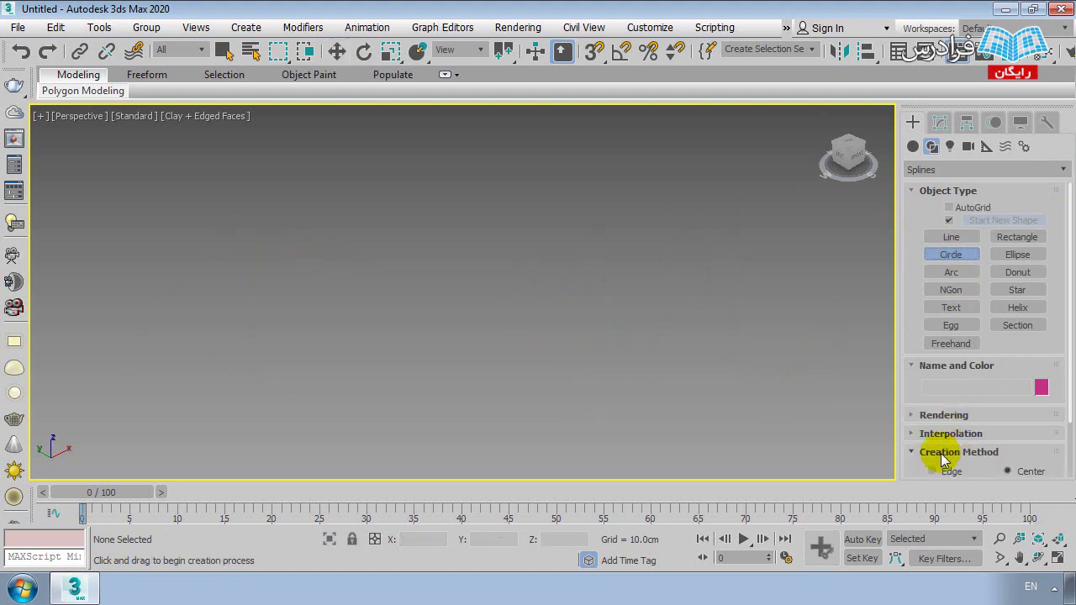
drag(911, 390, 943, 295)
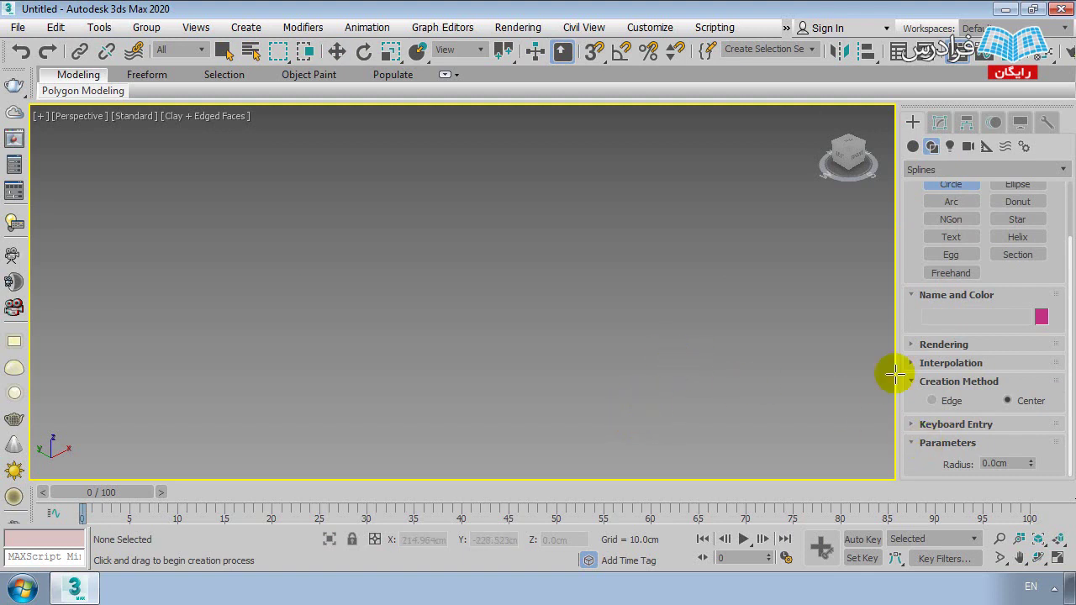
scroll(920, 227, up, 1)
scroll(966, 278, down, 1)
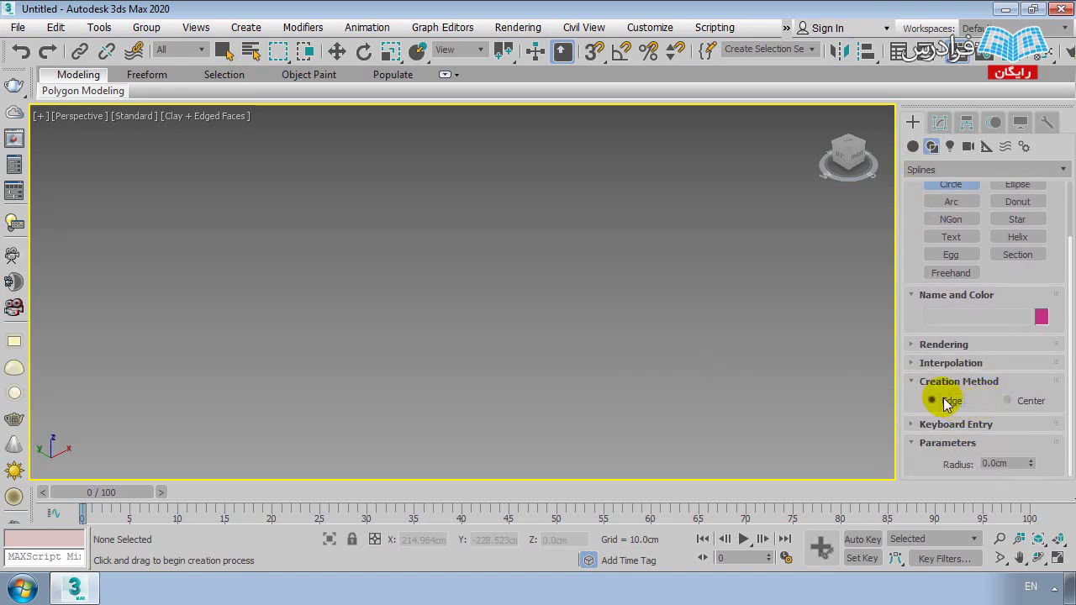
drag(542, 324, 553, 392)
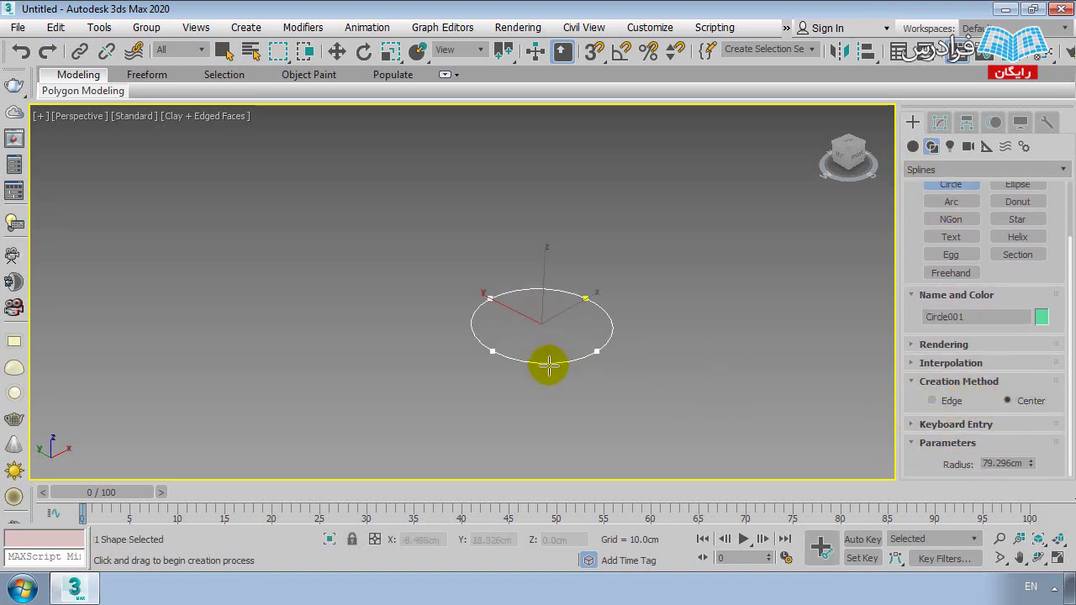
- Draw three more circles edge to edge: left, upper middle, and right
drag(269, 298, 353, 341)
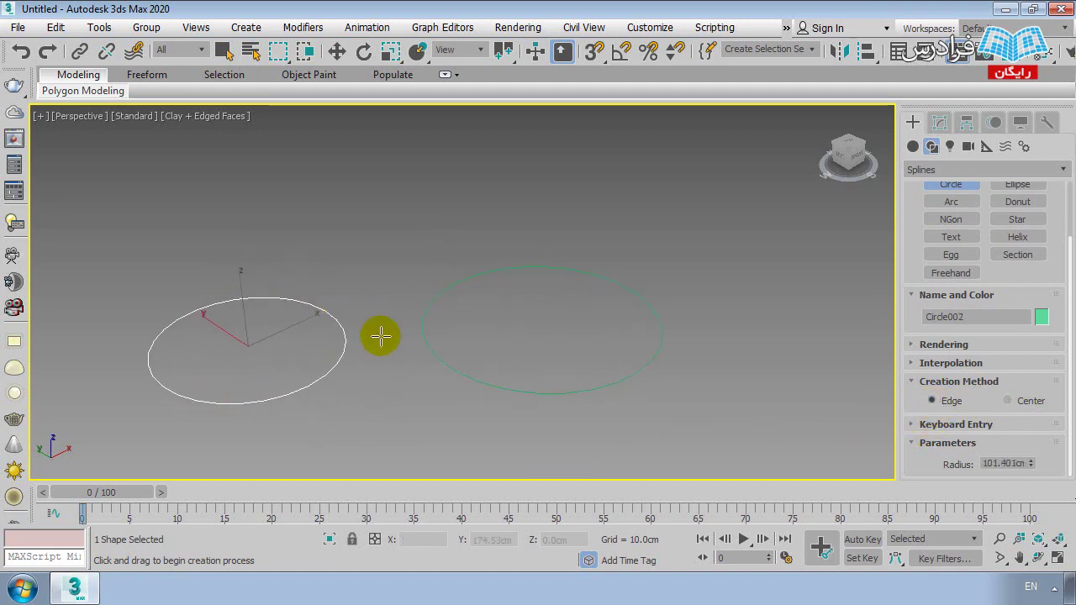
mouse_move(446, 235)
mouse_down()
mouse_move(708, 187)
mouse_move(627, 227)
mouse_up()
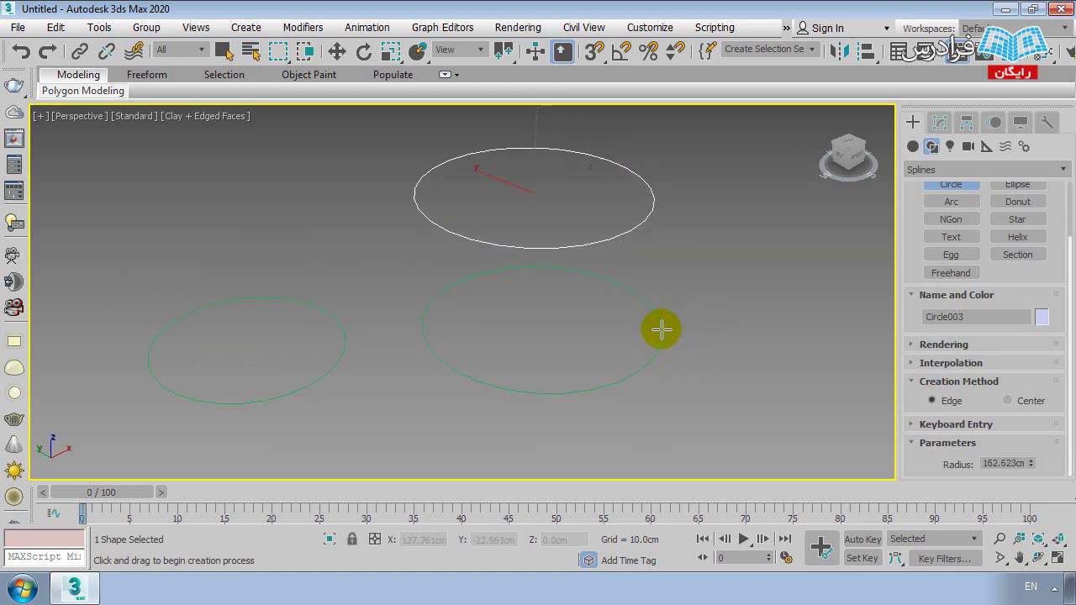
mouse_move(662, 330)
mouse_down()
mouse_move(836, 362)
mouse_move(848, 346)
mouse_up()
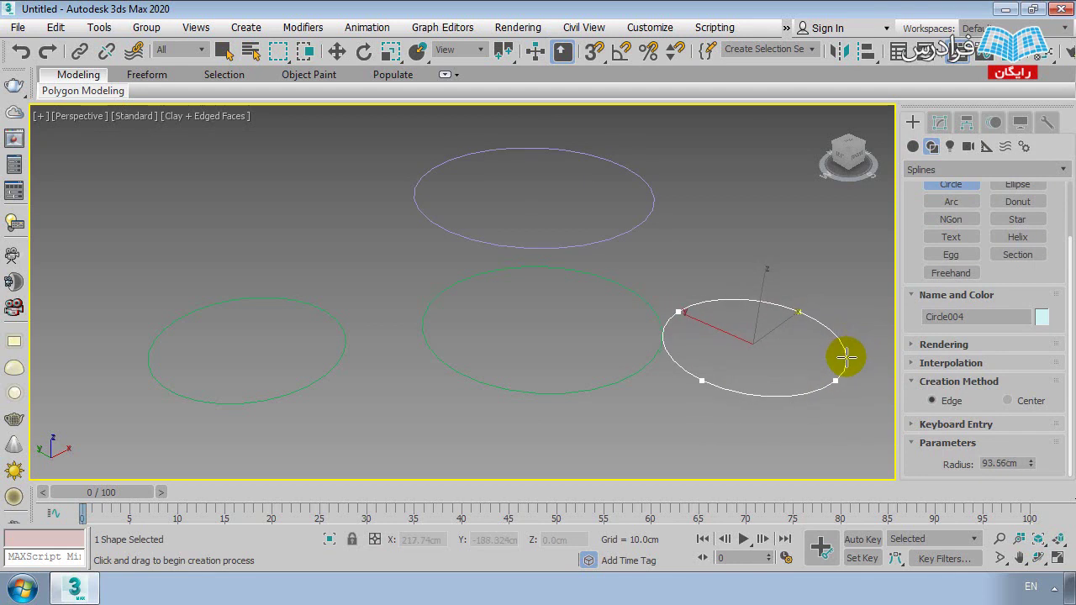
right_click(581, 315)
- Select all four circles and delete them
scroll(581, 314, down, 5)
drag(653, 391, 441, 205)
key(Delete)
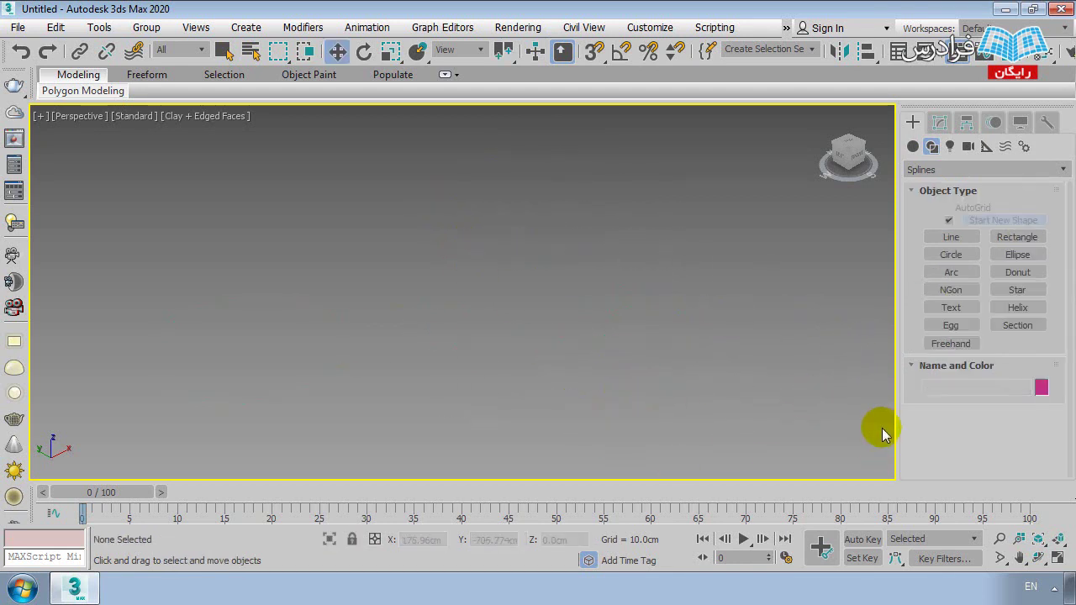
- Draw an End-End-Middle arc, then delete it
click(951, 272)
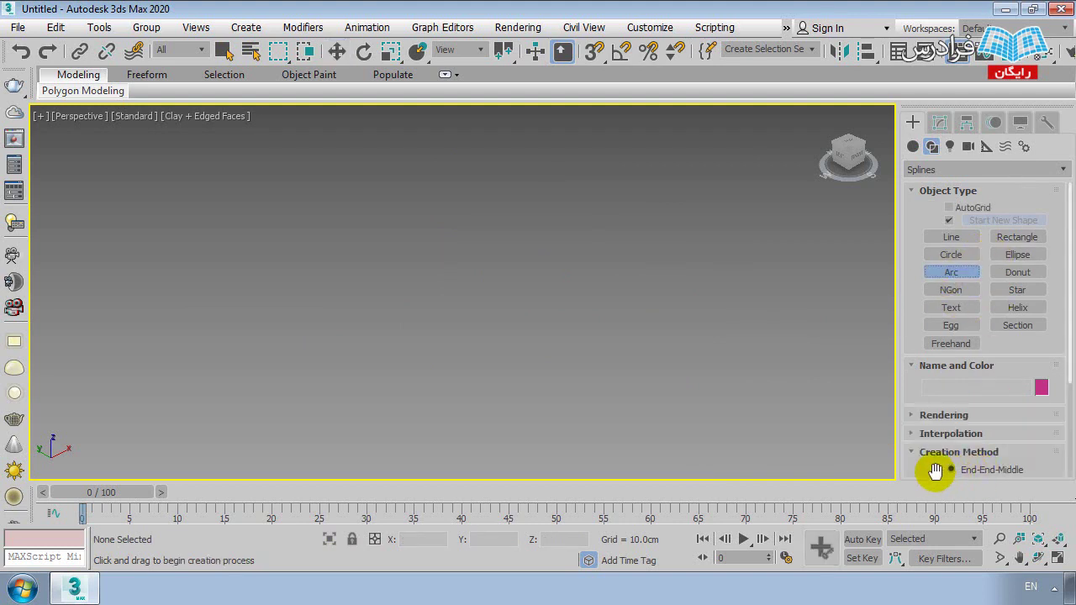
drag(932, 466, 918, 361)
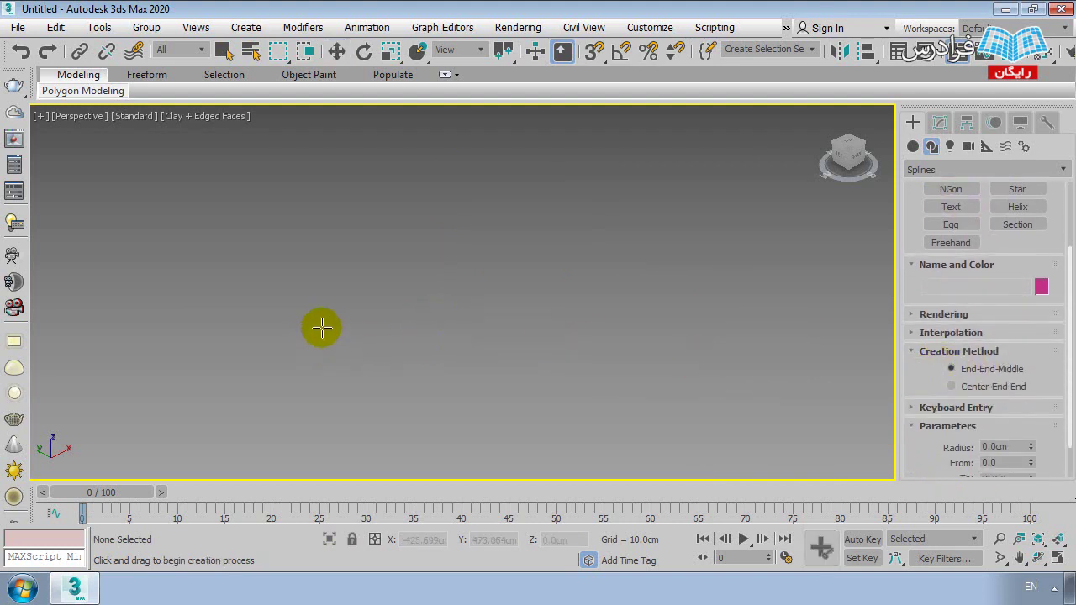
drag(289, 312, 626, 316)
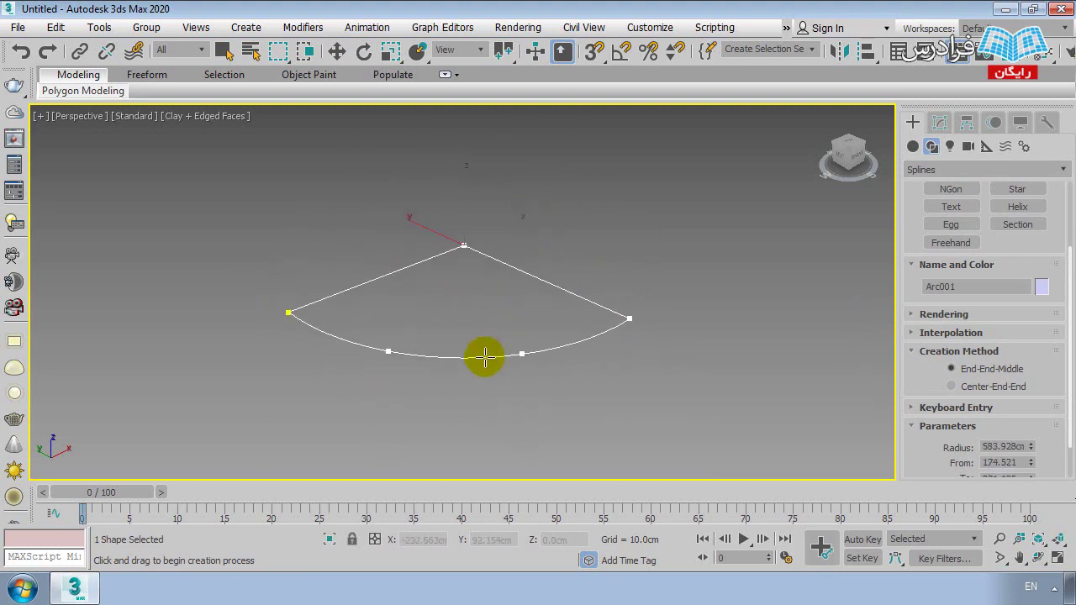
click(473, 297)
right_click(446, 349)
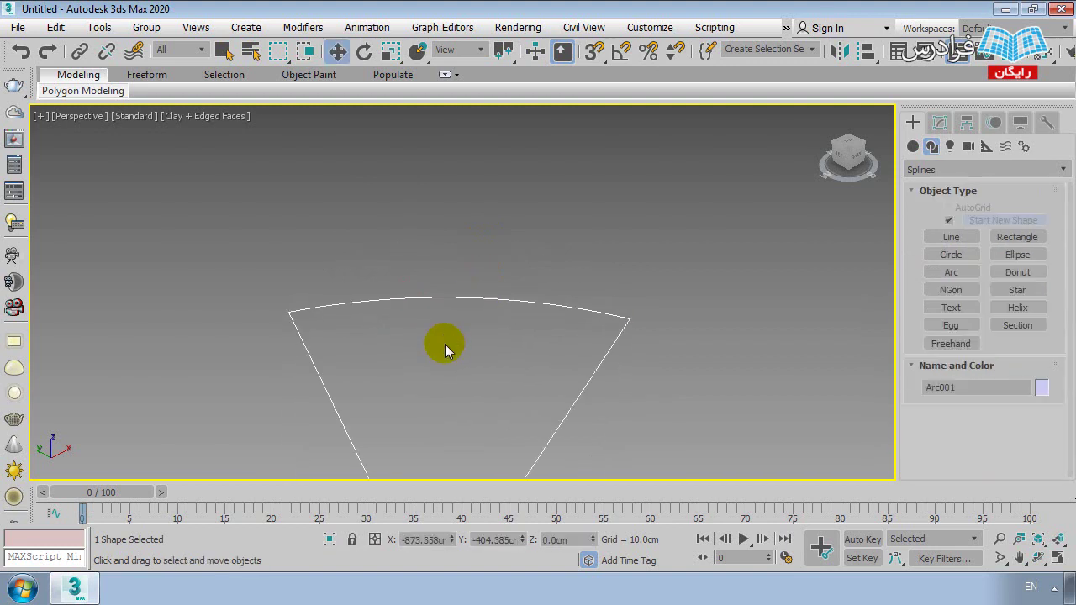
key(Delete)
- Draw a Center-End-End pie-slice arc and delete it, then choose rectangle creation
click(951, 271)
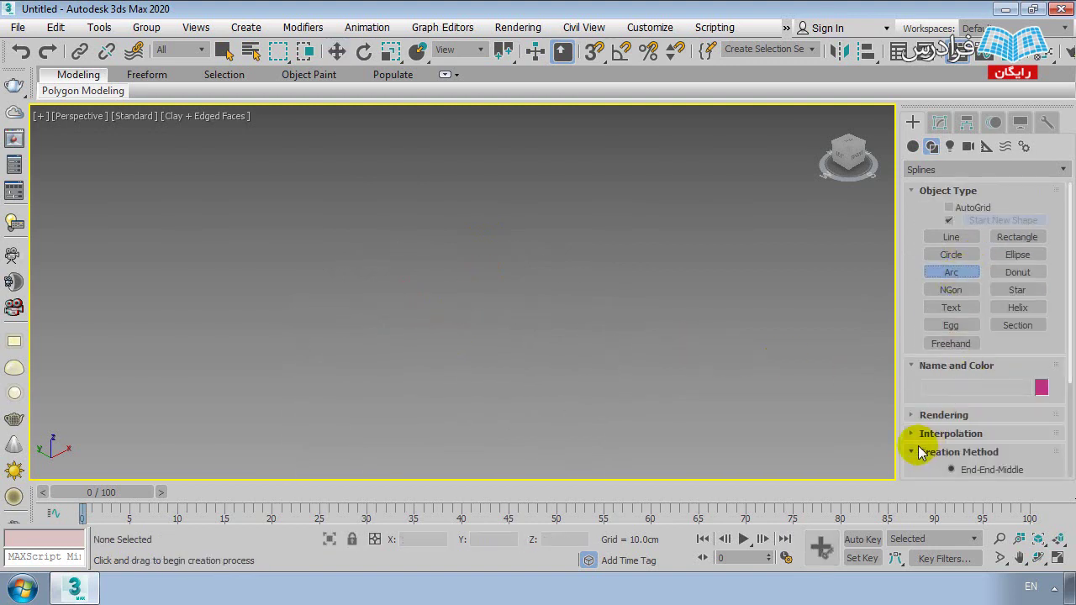
drag(912, 394, 915, 251)
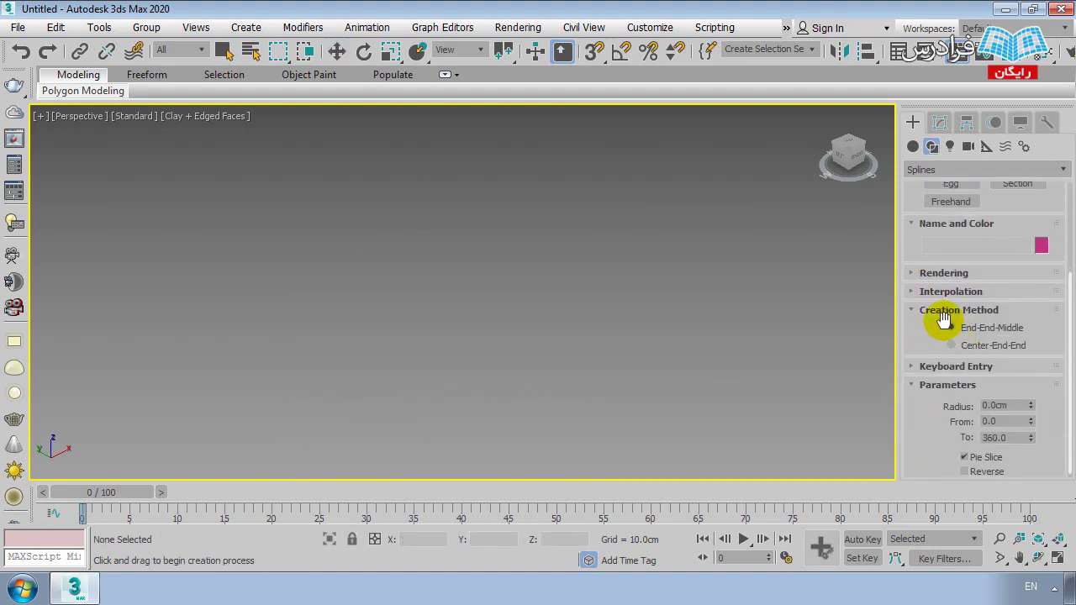
click(981, 347)
mouse_move(331, 310)
mouse_down()
mouse_move(453, 368)
mouse_move(668, 317)
mouse_up()
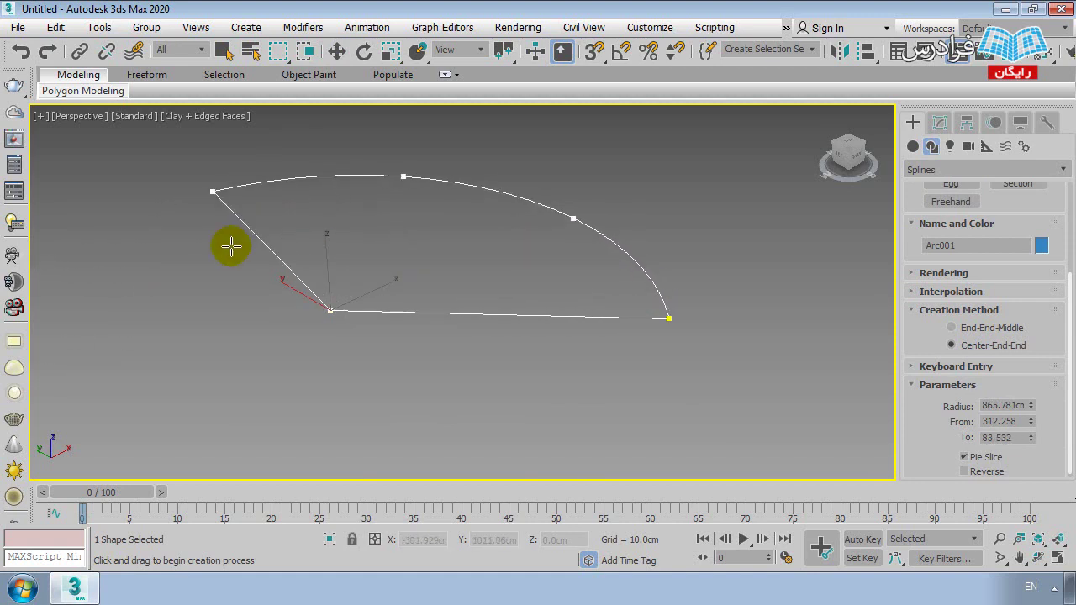
click(409, 243)
right_click(485, 264)
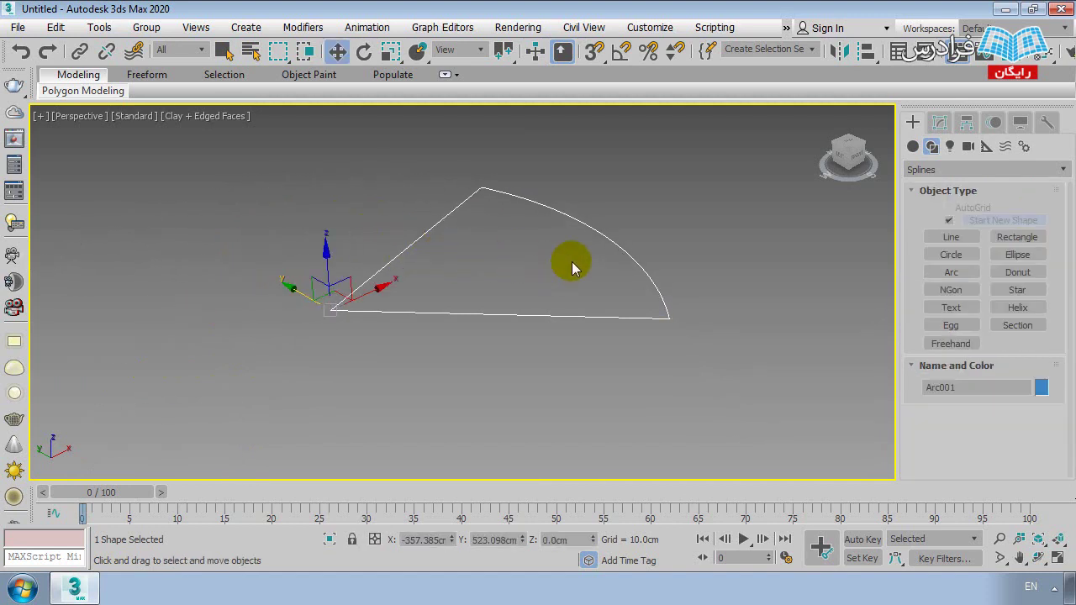
key(Delete)
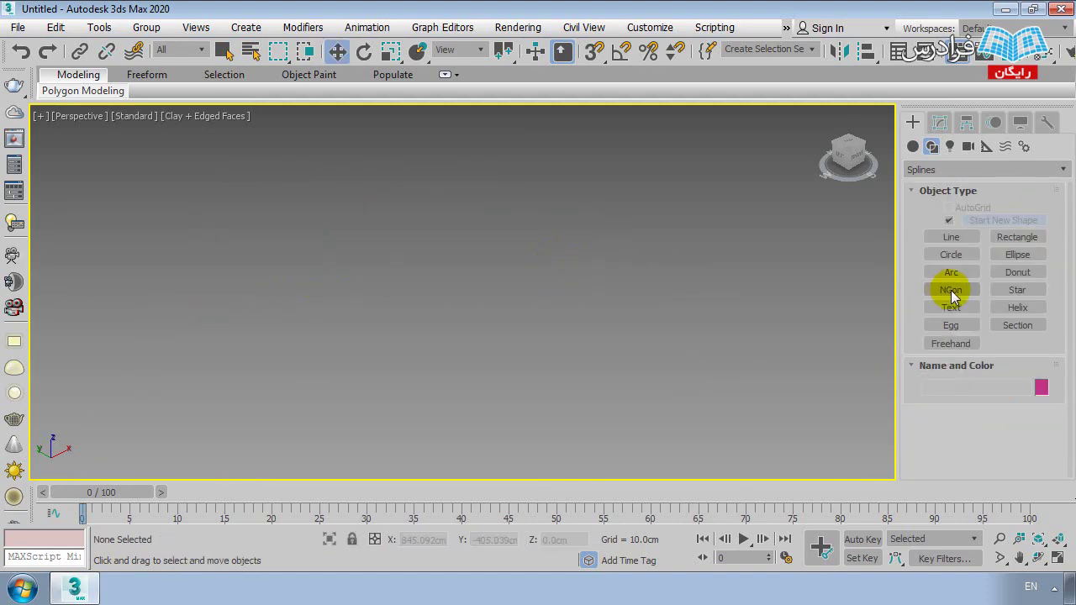
click(1017, 238)
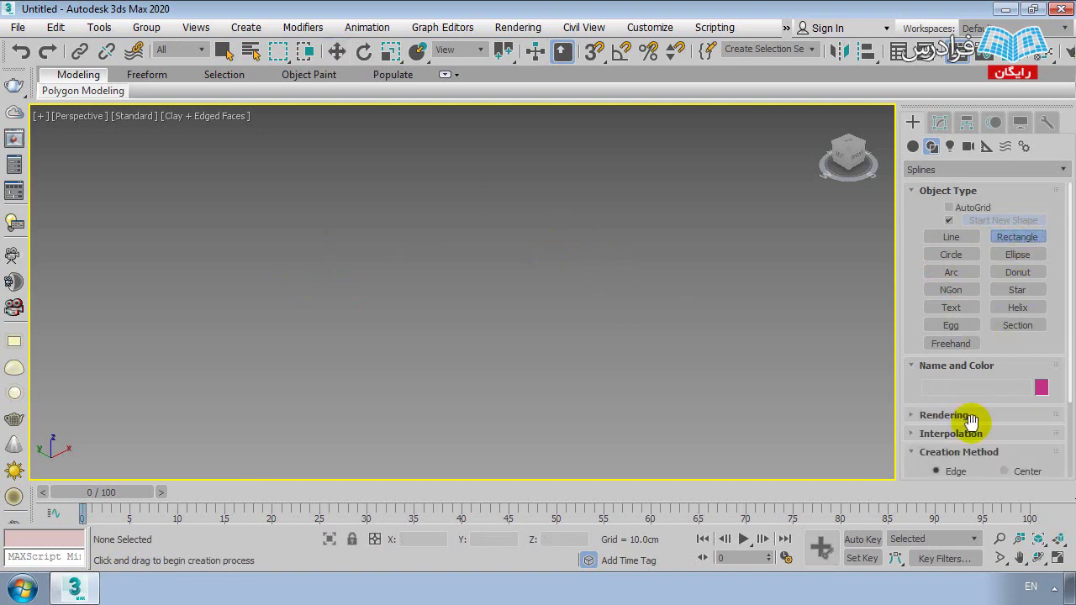
drag(923, 387, 948, 235)
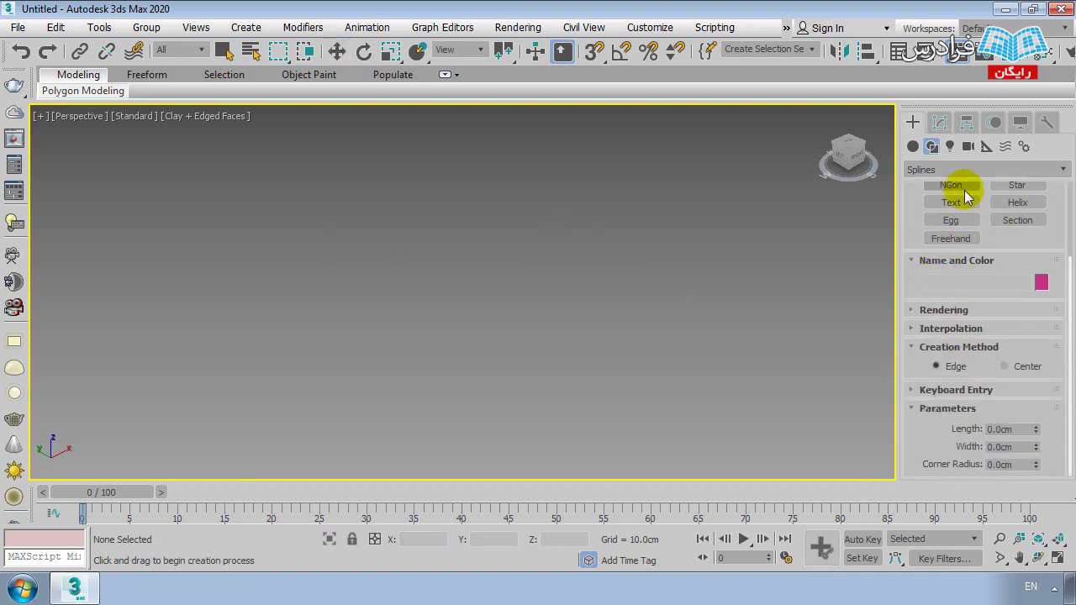
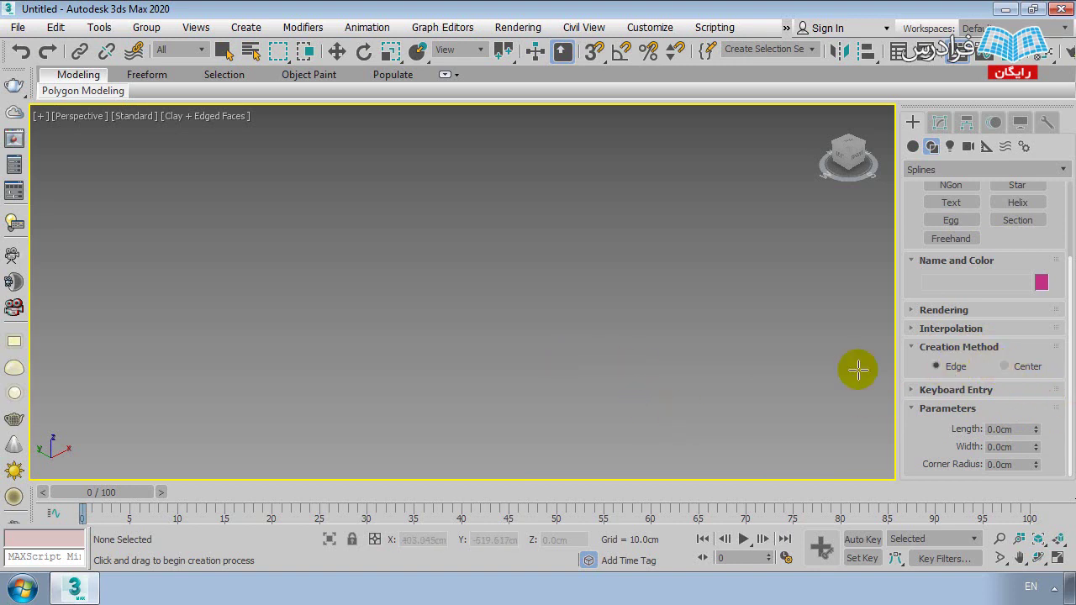
- Draw two rectangles, one corner to corner and one outward from its centre
drag(643, 387, 574, 221)
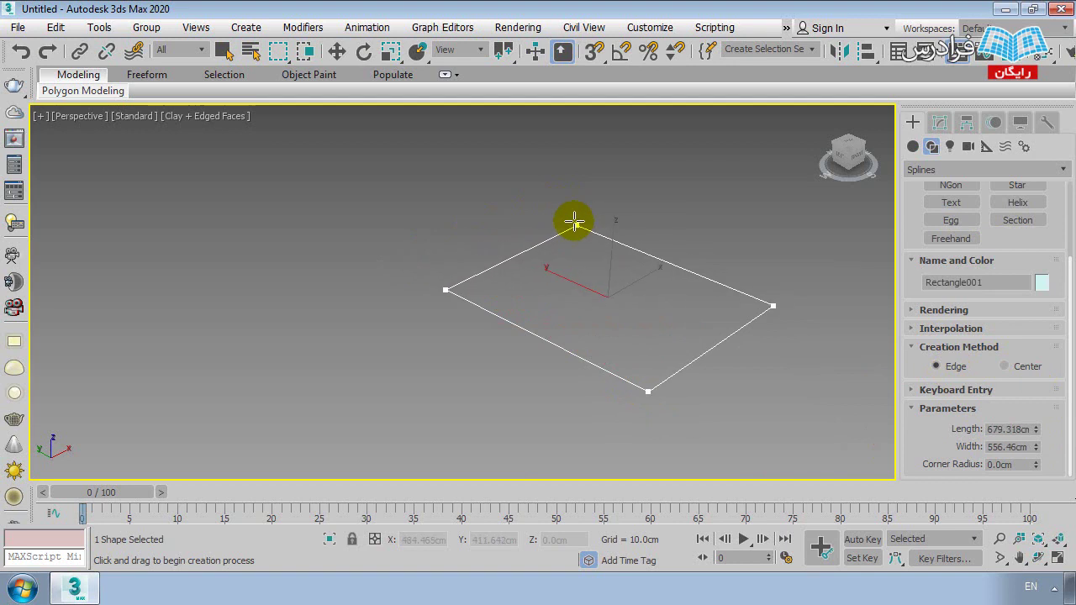
click(1024, 368)
drag(329, 332, 325, 412)
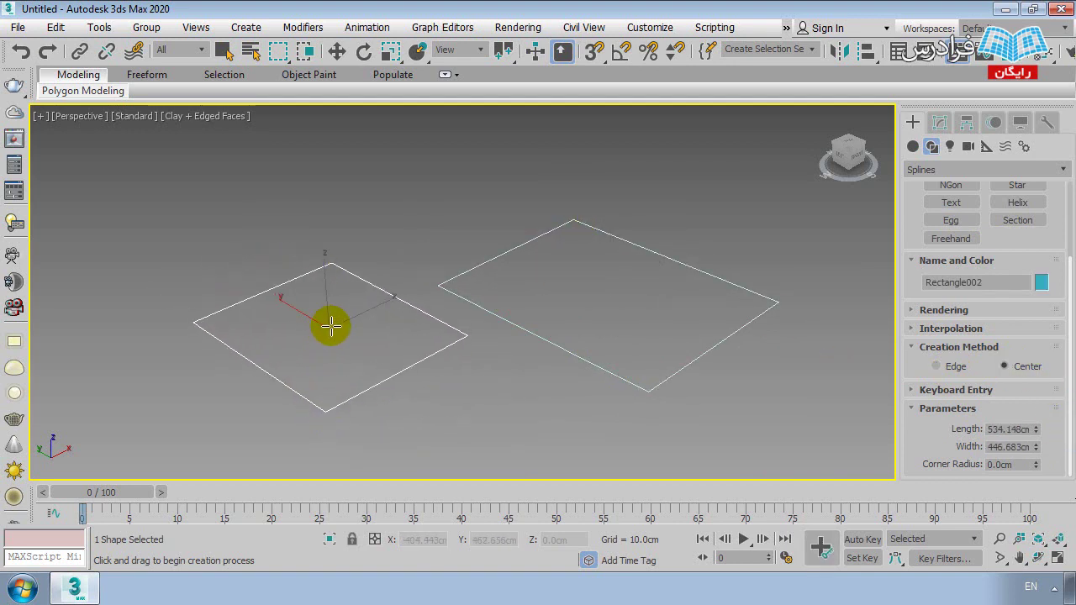
right_click(641, 345)
- Select both rectangles and delete them
scroll(567, 321, down, 3)
click(559, 385)
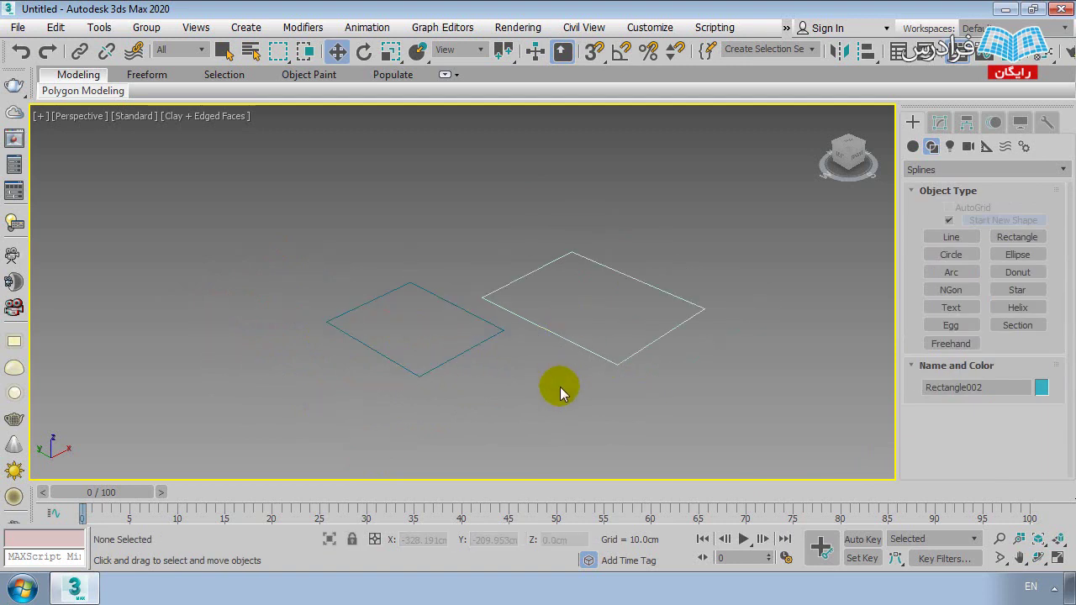
drag(588, 348, 398, 255)
key(Delete)
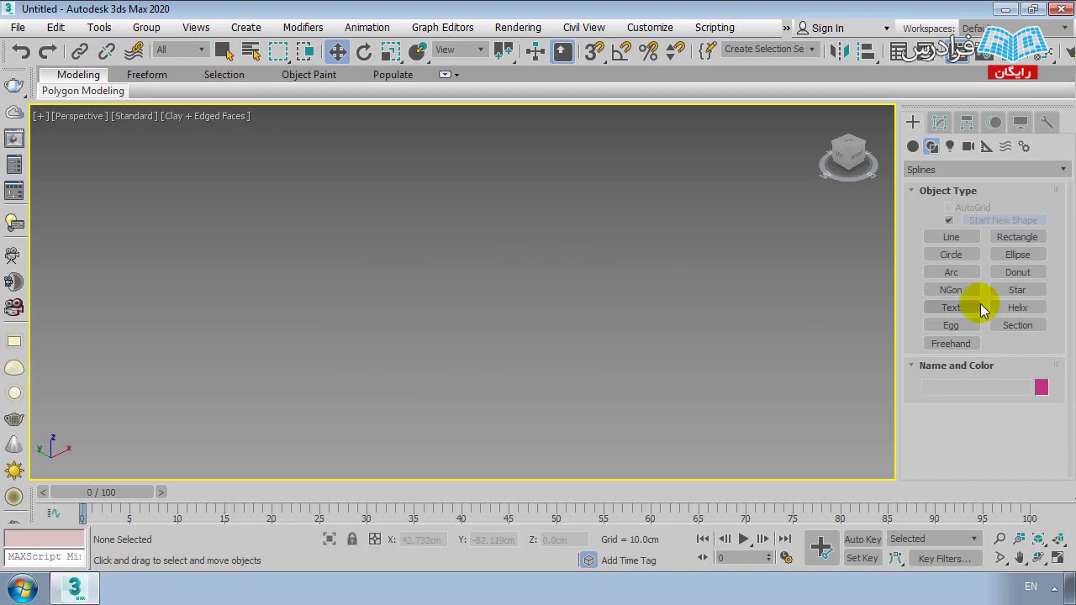
- Draw a five-vertex zigzag line with the Corner drag type for sharp vertices
click(953, 239)
drag(921, 380, 915, 257)
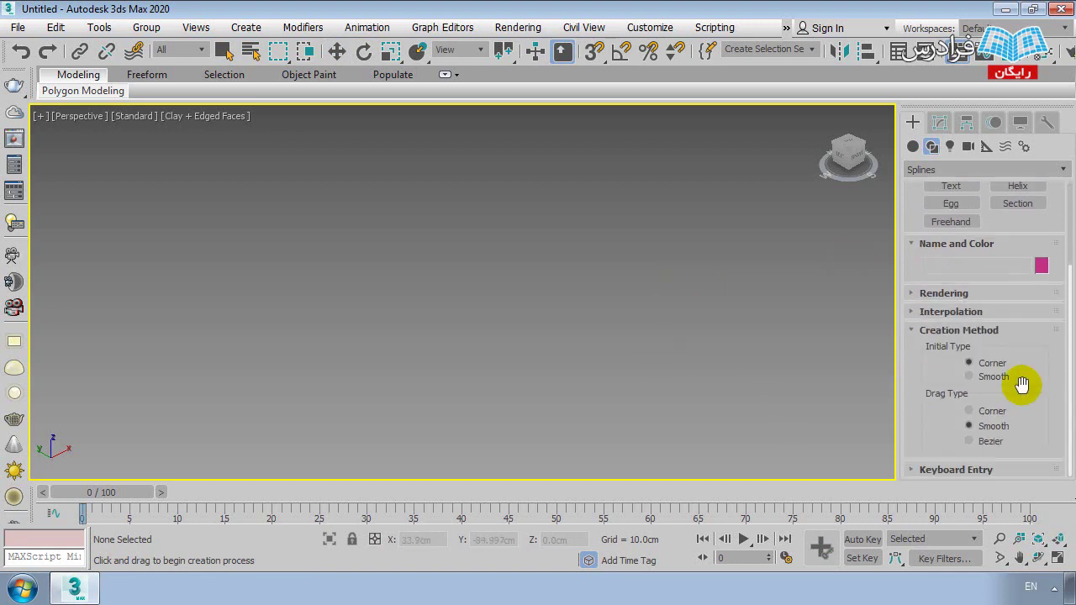
click(985, 412)
click(706, 277)
click(546, 185)
click(581, 352)
click(344, 185)
click(372, 334)
right_click(281, 278)
alt+middle_drag(474, 341, 550, 360)
scroll(538, 360, up, 3)
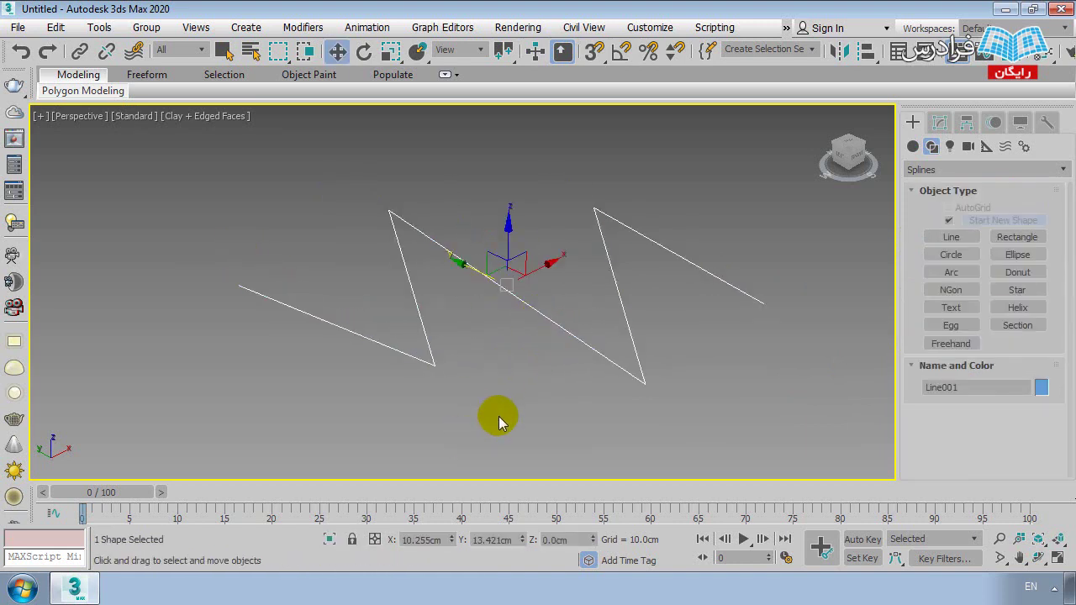
- Show Line001's editing parameters in the Modify panel
right_click(427, 242)
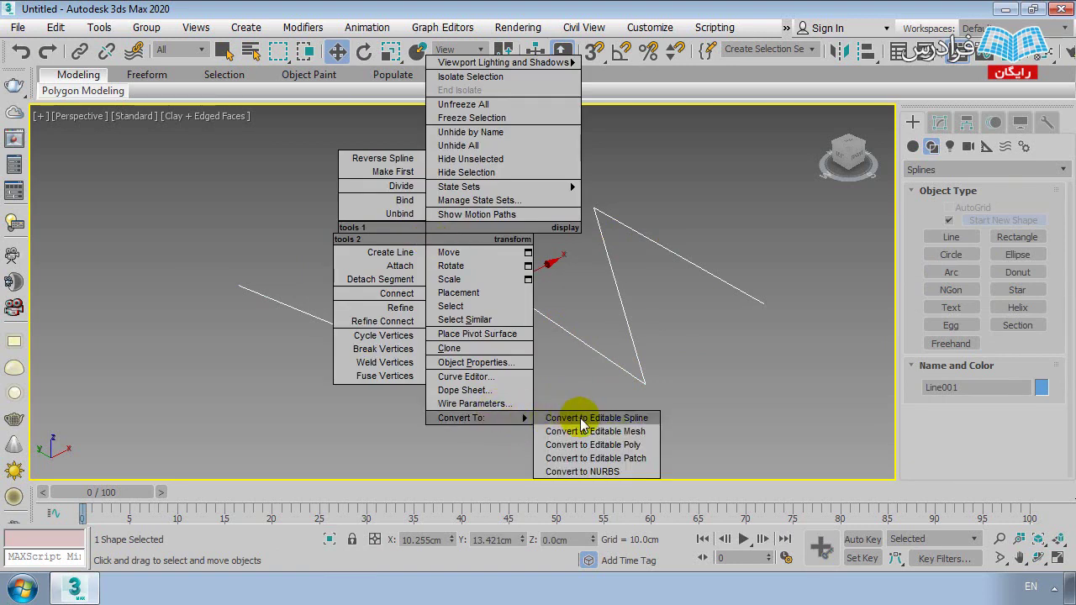
mouse_move(460, 418)
click(570, 417)
middle_drag(532, 383, 551, 394)
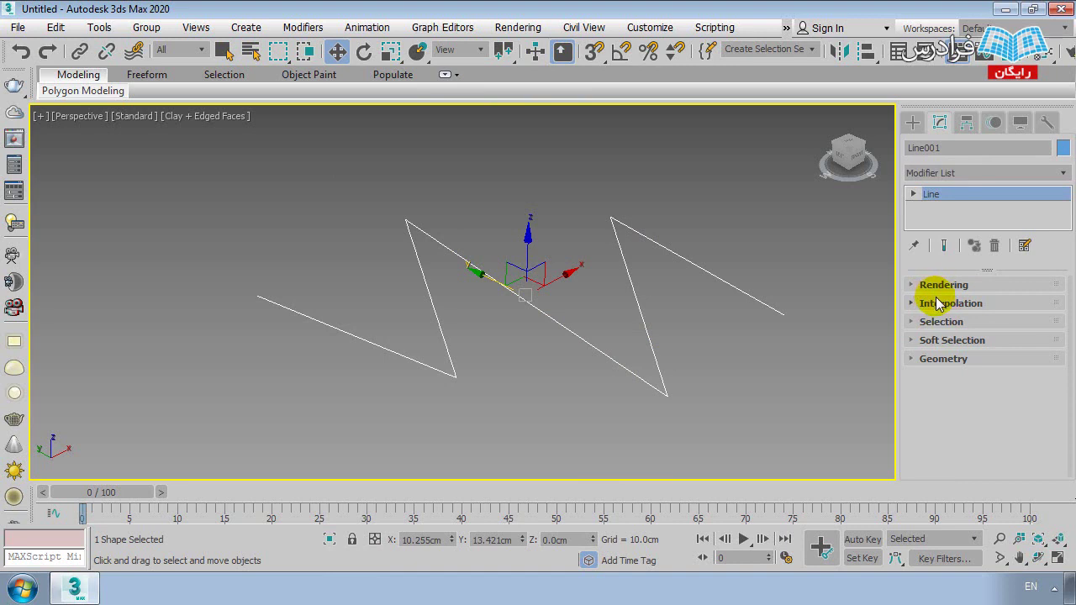
- In Vertex sub-object mode, move the first peak vertex up and to the right
click(923, 323)
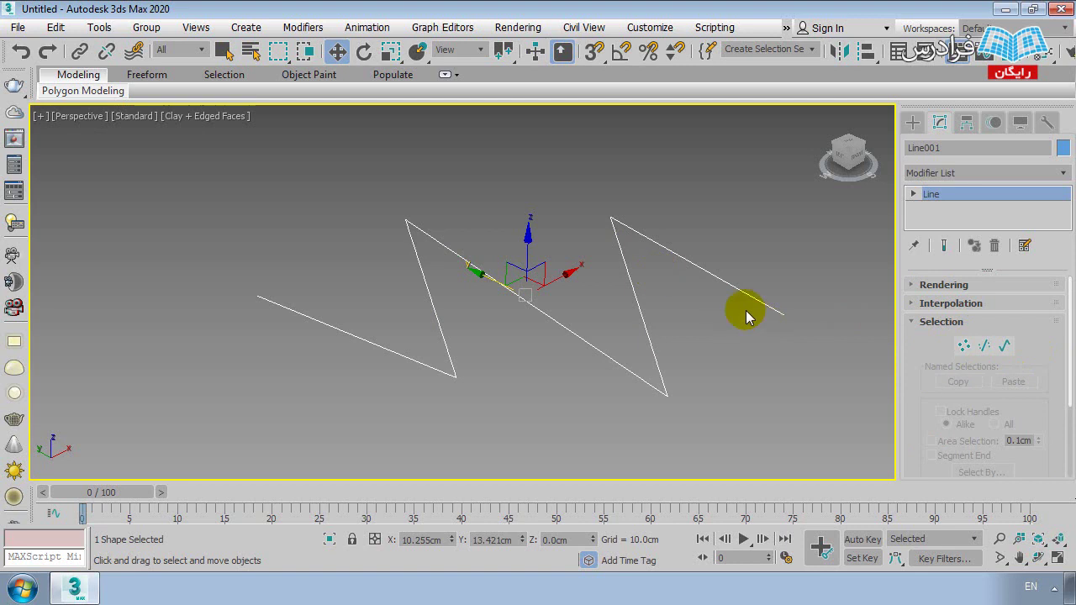
click(963, 345)
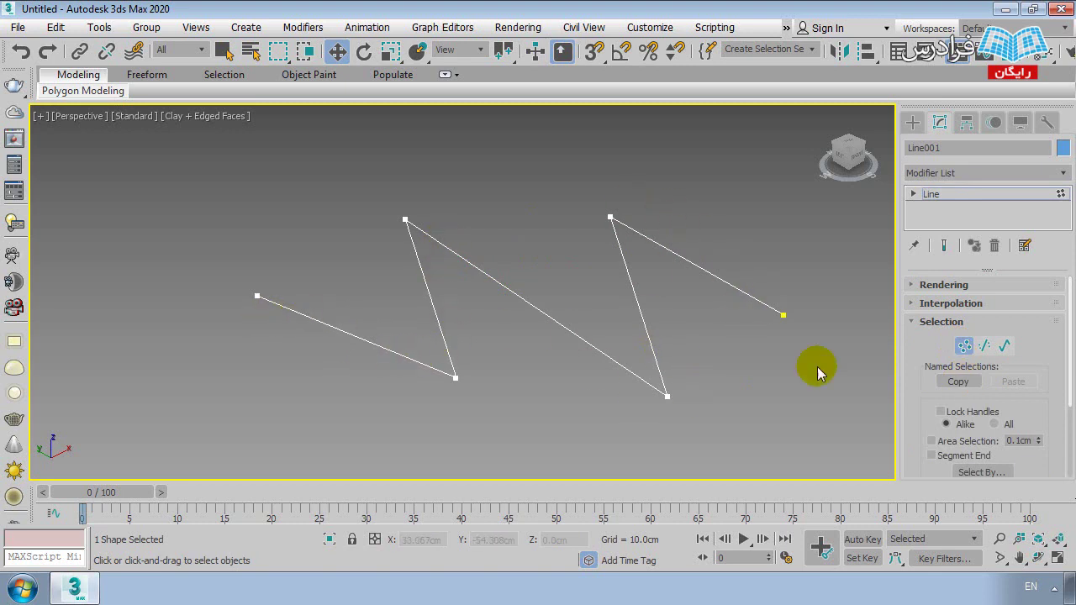
middle_drag(698, 360, 702, 326)
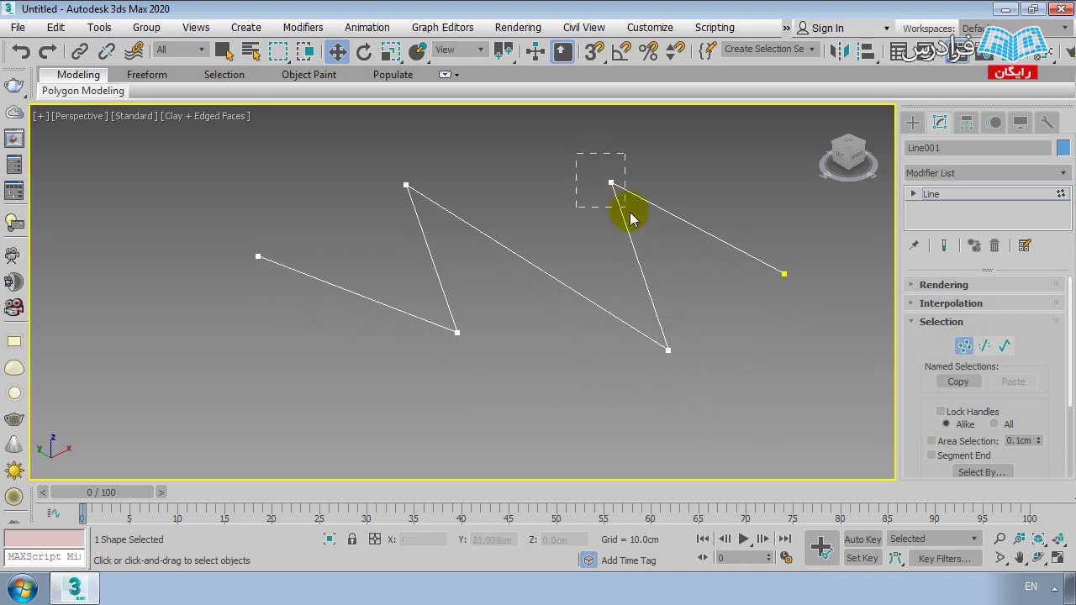
drag(630, 212, 627, 208)
drag(620, 288, 697, 389)
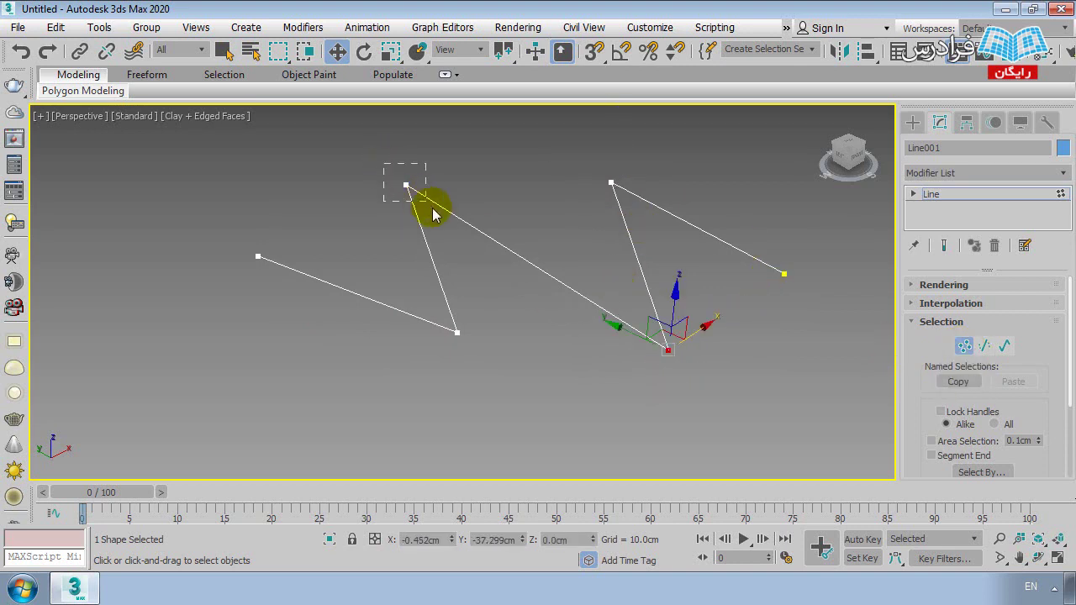
middle_drag(435, 217, 429, 268)
drag(418, 257, 442, 204)
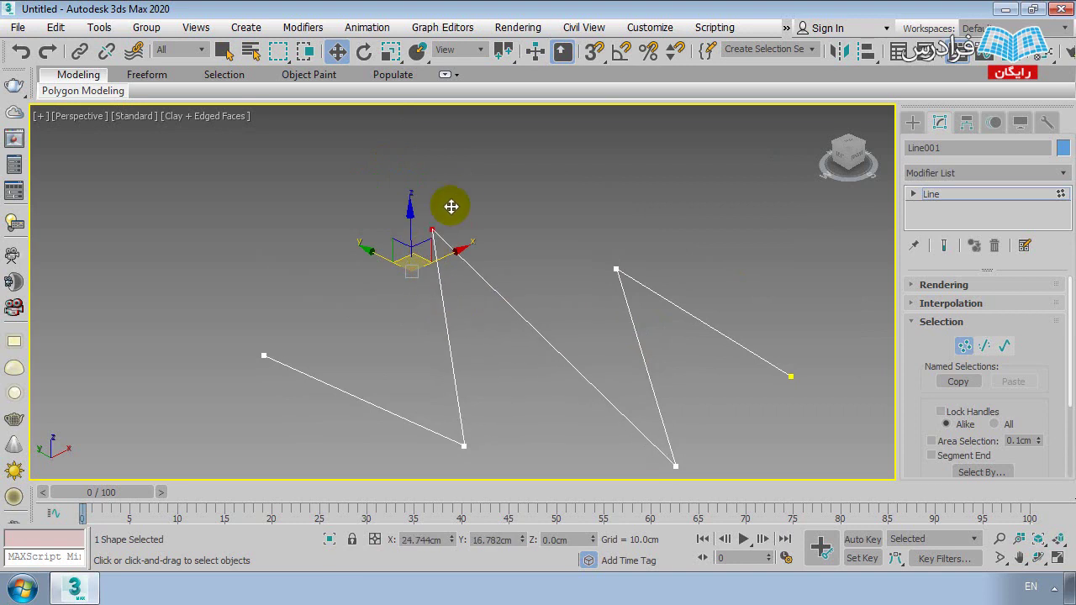
- Switch to Segment mode (2) and rotate the middle diagonal segment
key(e)
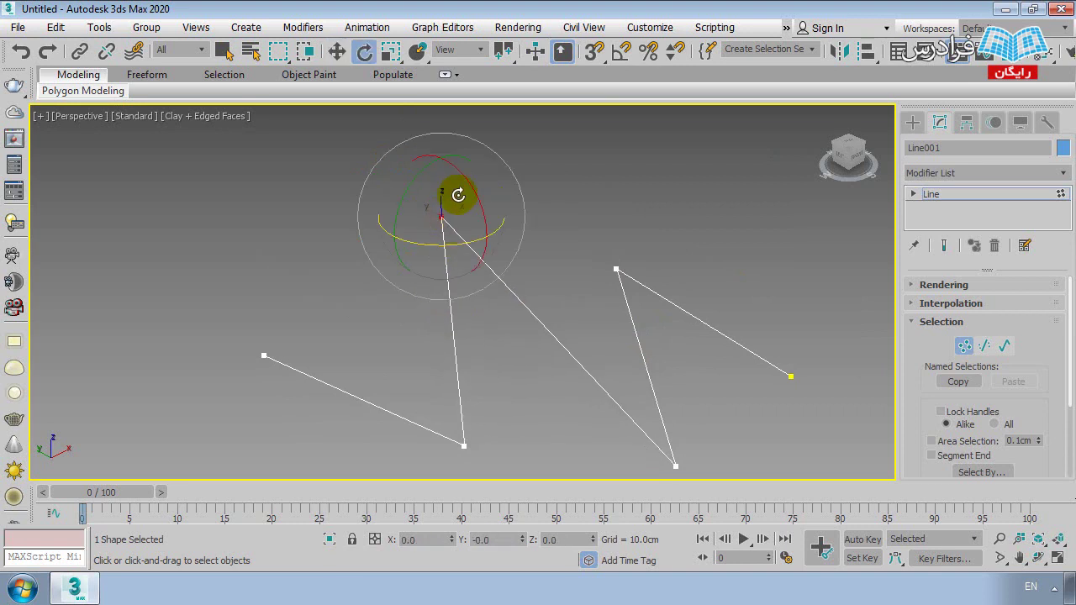
click(504, 263)
scroll(485, 349, down, 3)
scroll(454, 286, down, 3)
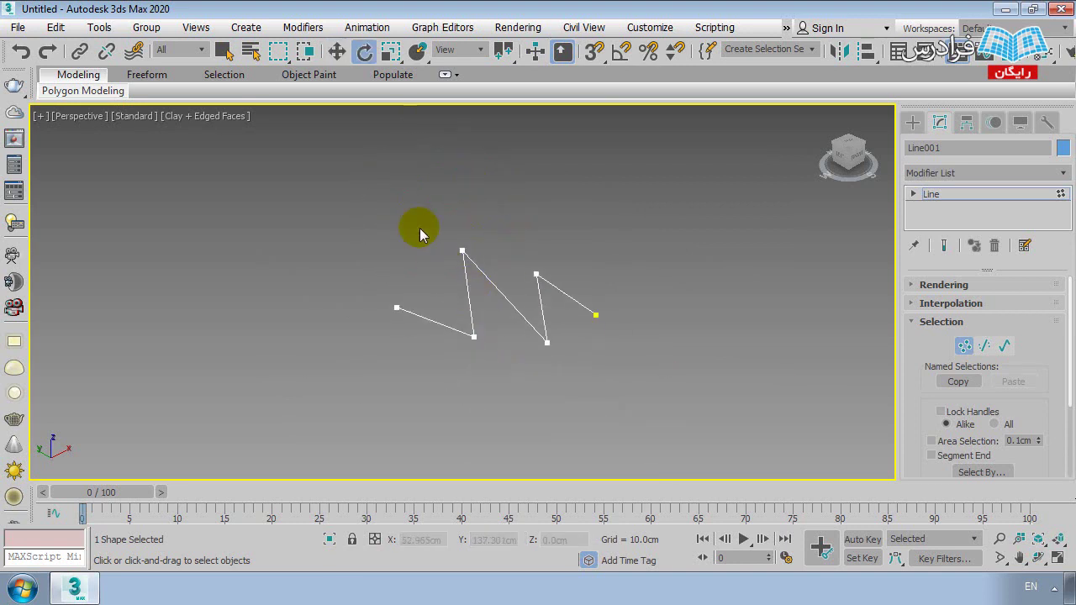
mouse_move(500, 371)
mouse_down()
mouse_move(450, 370)
mouse_move(561, 389)
mouse_up()
click(562, 389)
scroll(519, 307, up, 3)
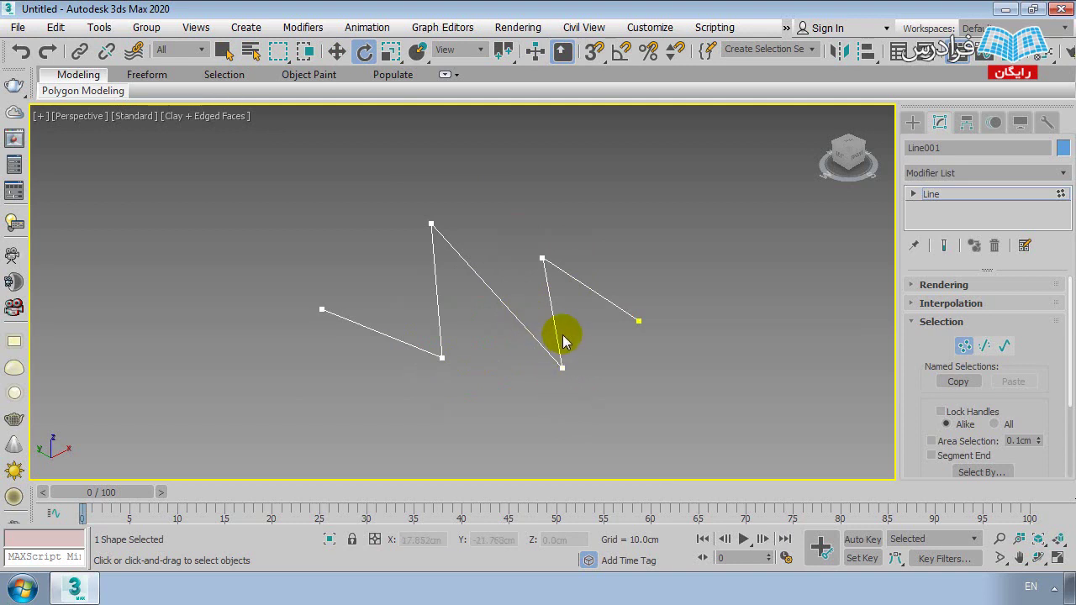
key(2)
click(518, 323)
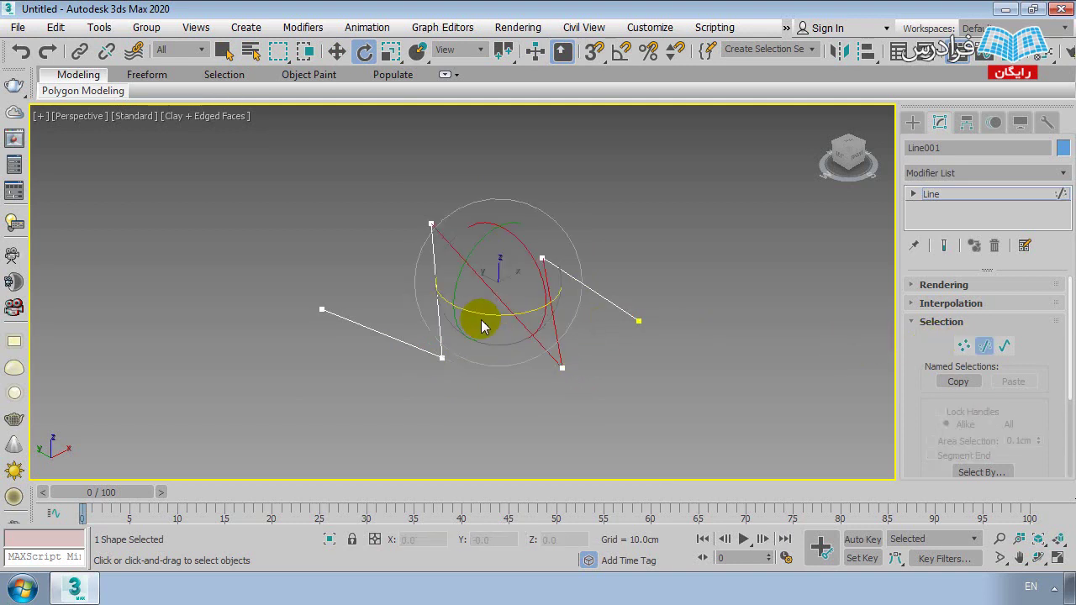
mouse_move(485, 313)
mouse_down()
mouse_move(545, 295)
mouse_move(524, 201)
mouse_move(568, 362)
mouse_move(687, 374)
mouse_up()
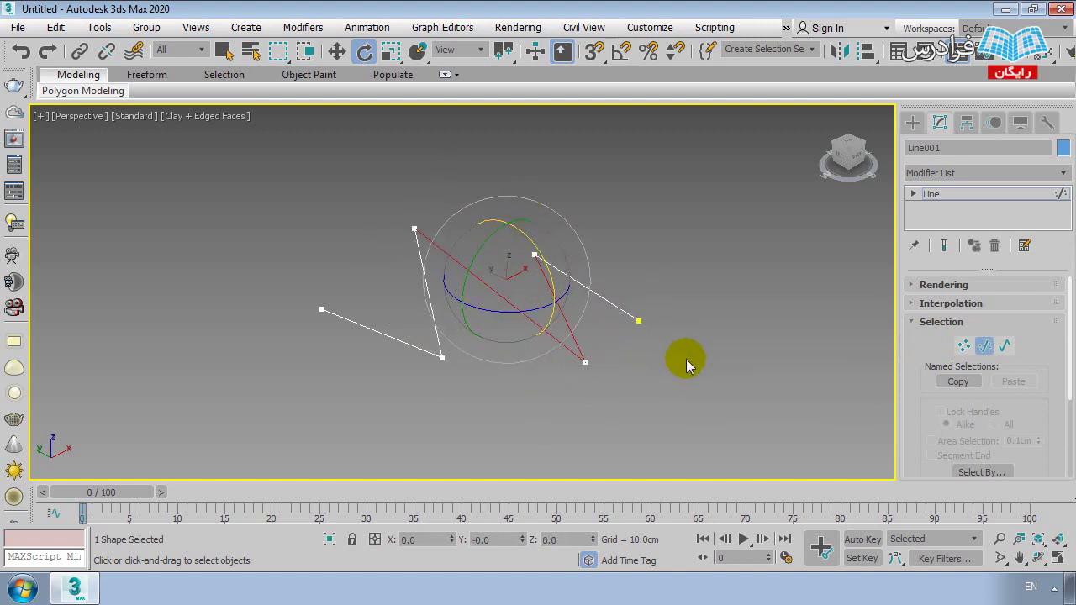
- Try rotating the whole line, then undo the rotation
click(985, 345)
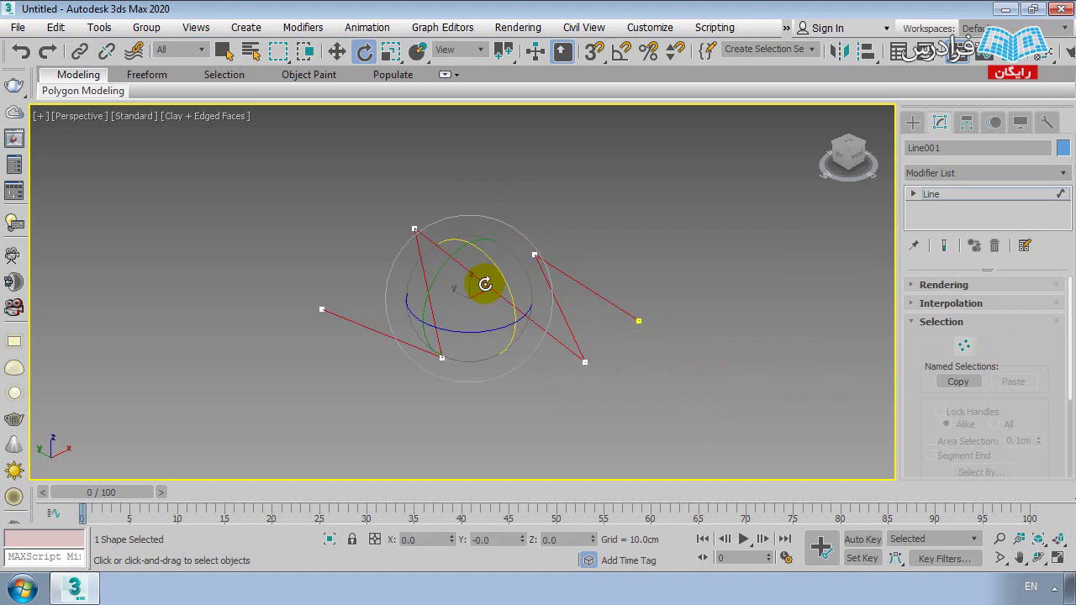
drag(491, 271, 480, 168)
key(ctrl+z)
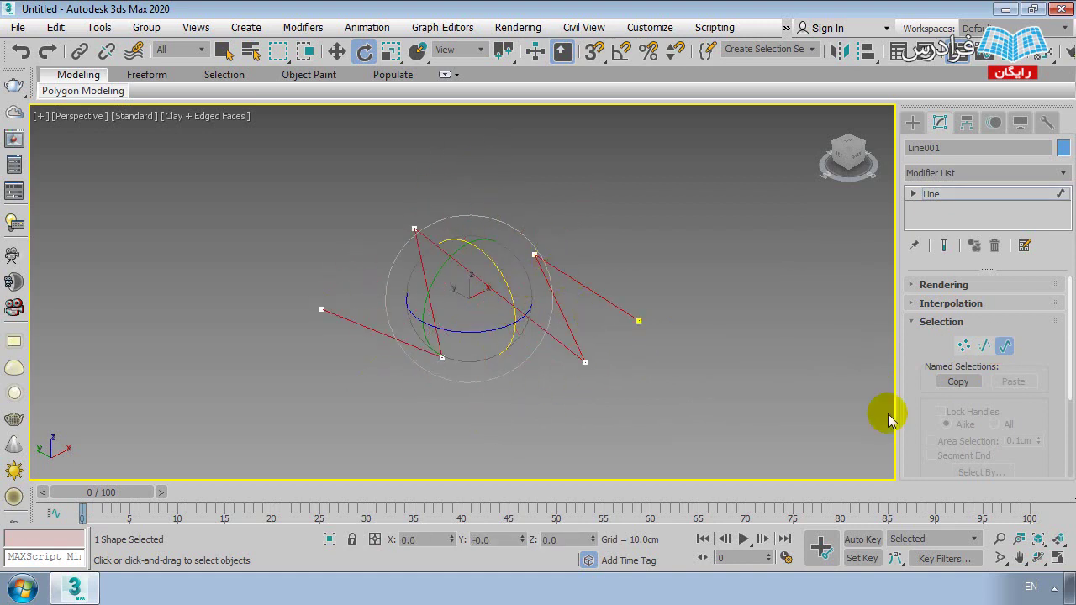
- Back in Vertex mode, nudge the second peak vertex slightly to the right
click(965, 345)
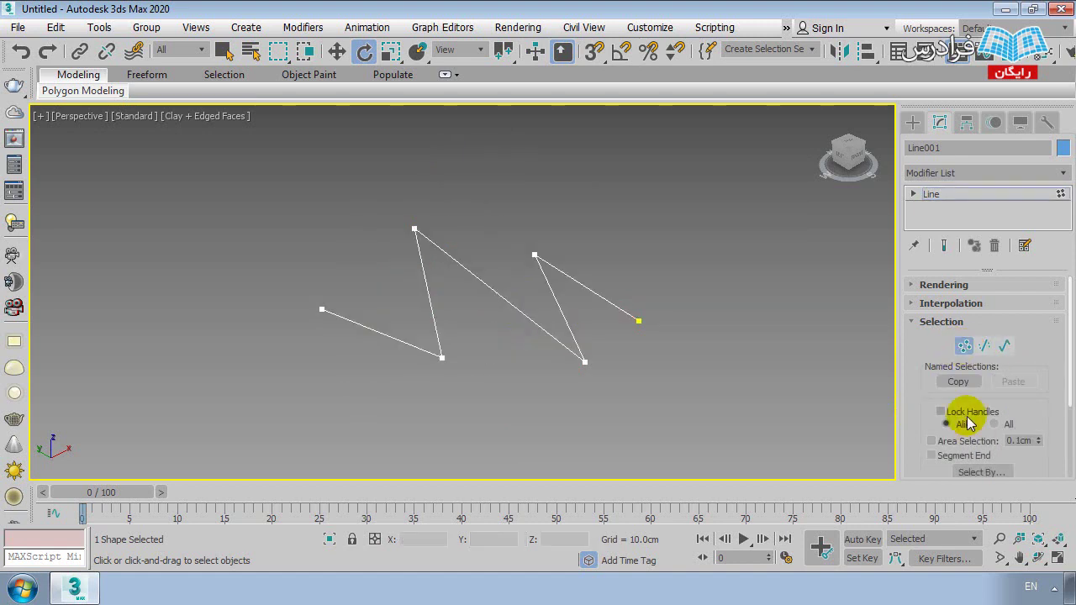
mouse_move(900, 360)
mouse_down()
mouse_move(919, 228)
mouse_move(936, 338)
mouse_move(936, 313)
mouse_up()
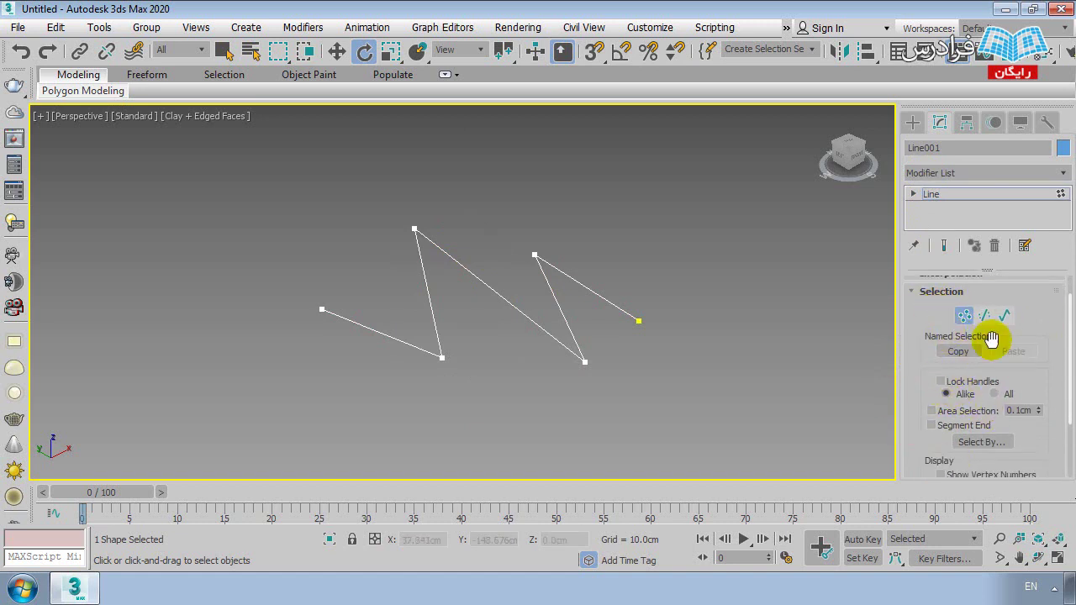
drag(924, 316, 922, 290)
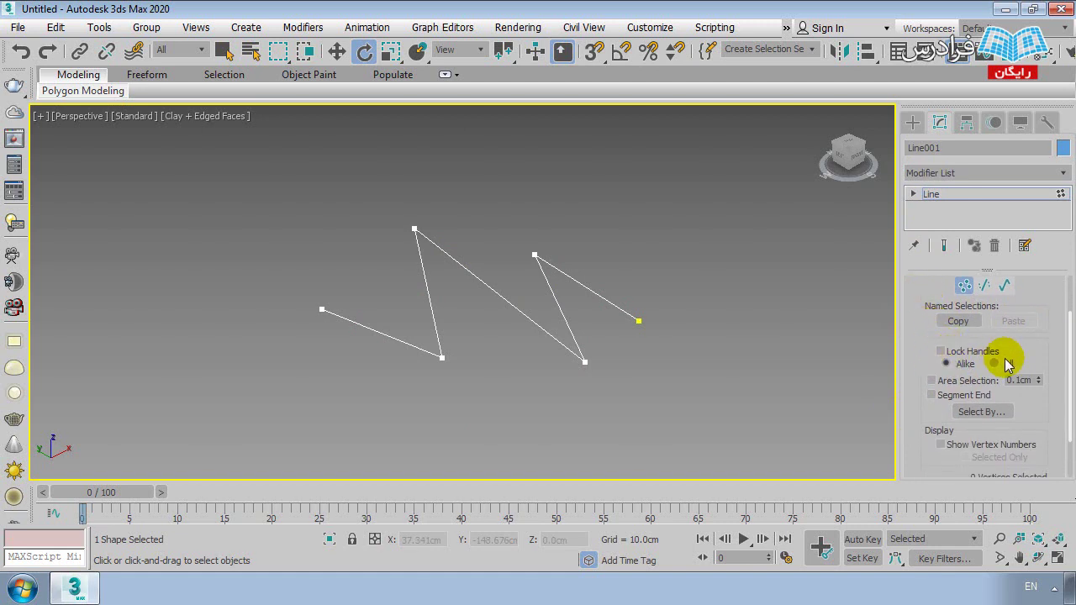
click(535, 255)
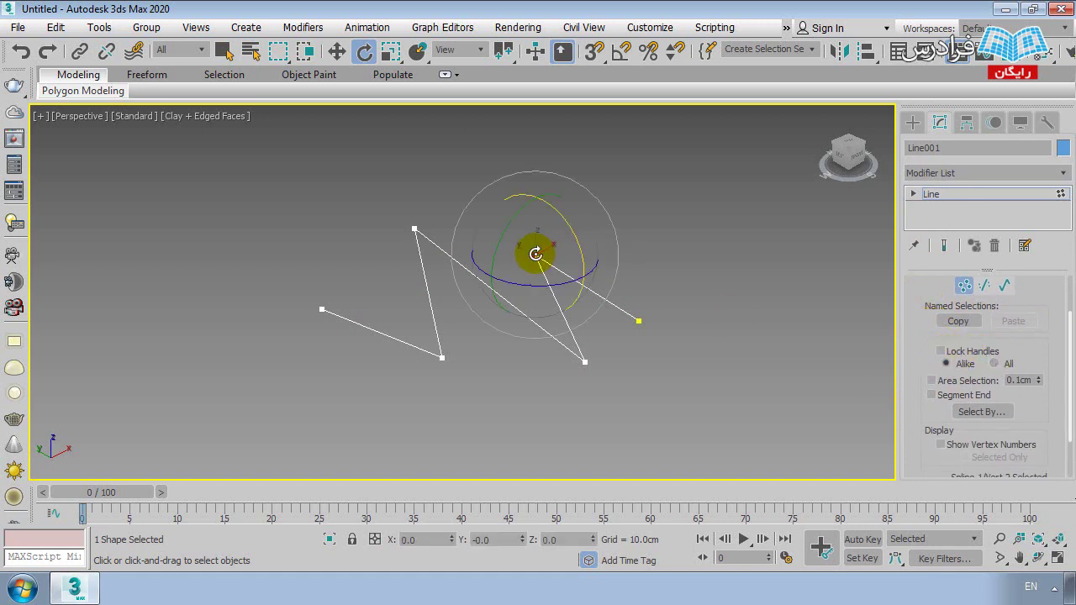
key(w)
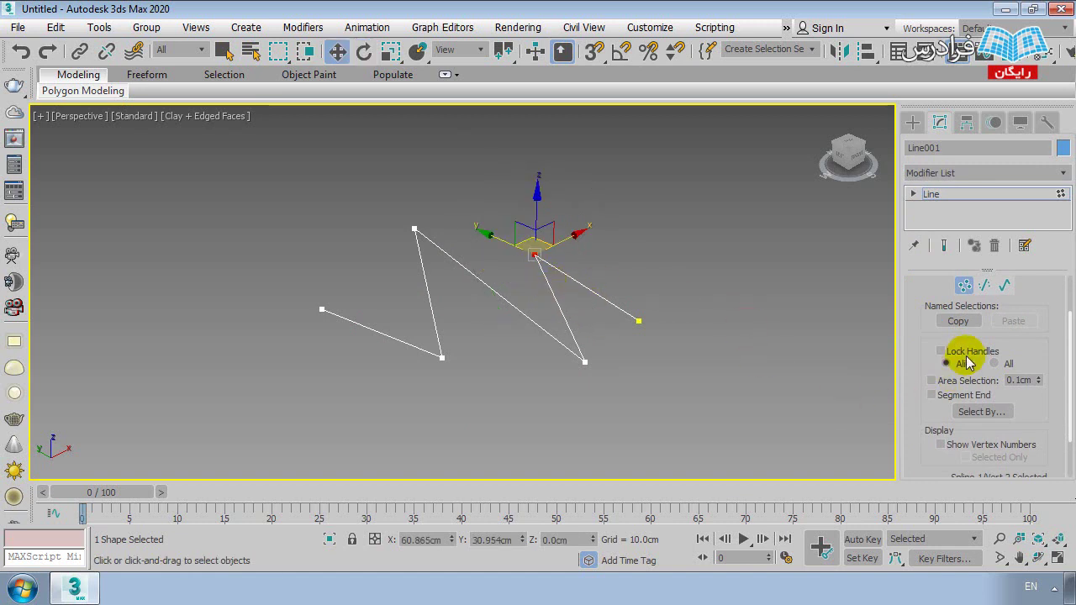
mouse_move(563, 240)
mouse_down()
mouse_move(545, 237)
mouse_move(577, 252)
mouse_up()
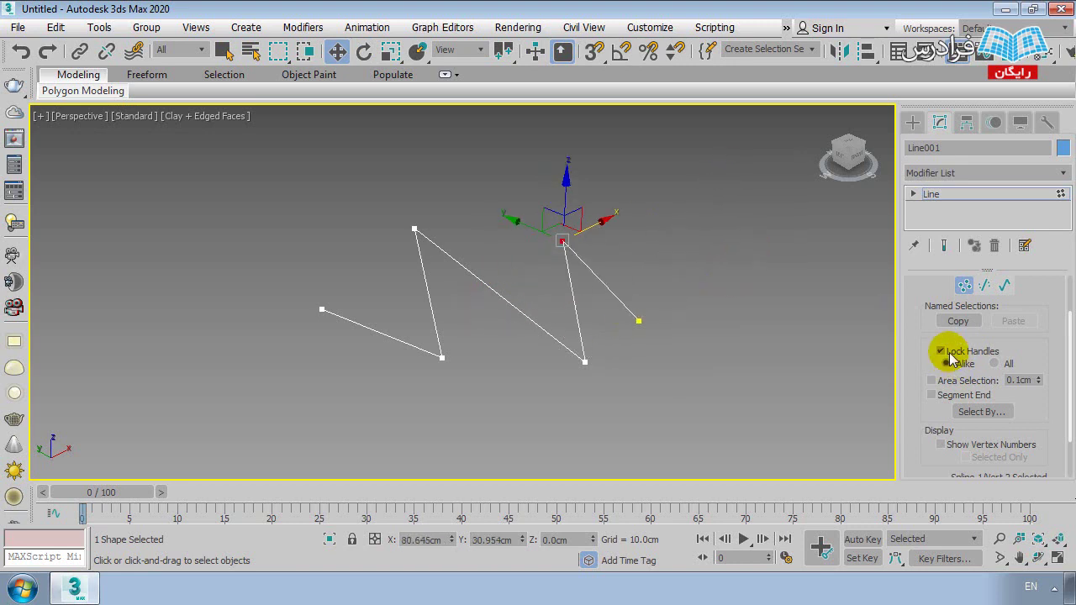
middle_drag(697, 315, 689, 344)
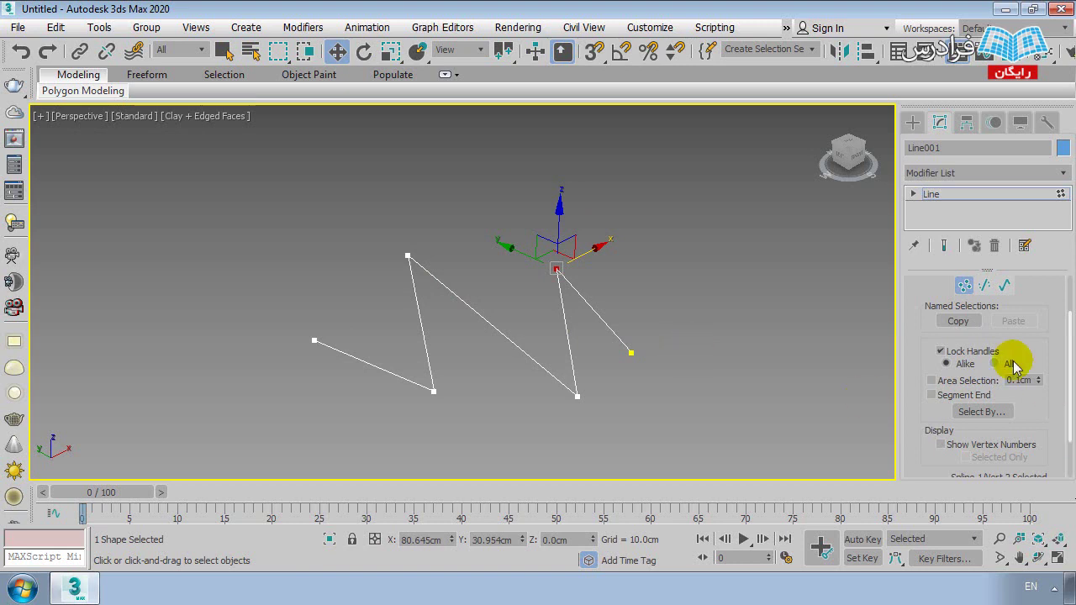
drag(922, 368, 921, 348)
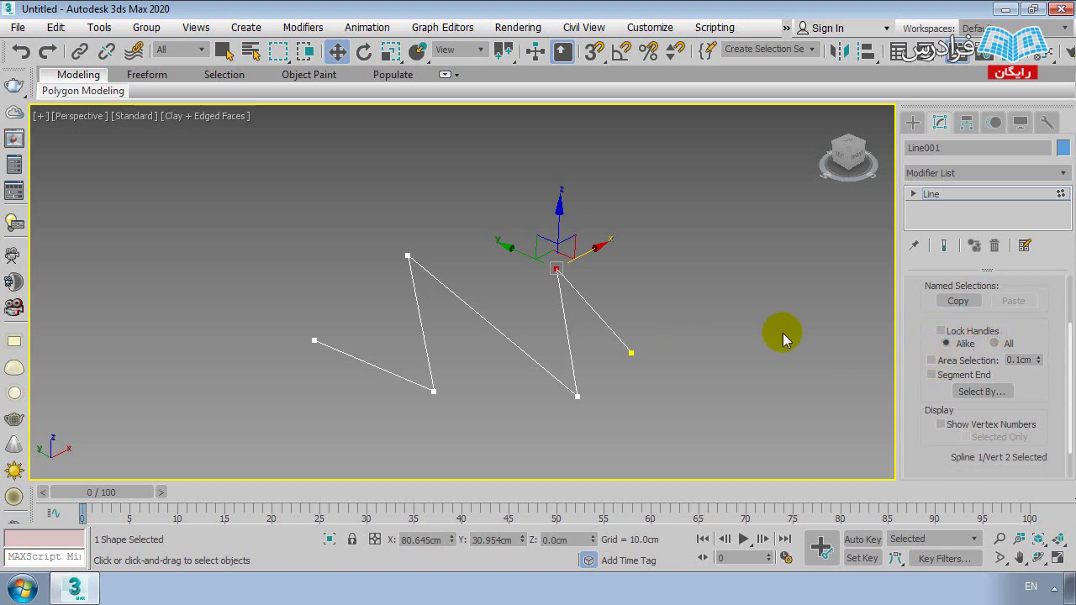
click(744, 340)
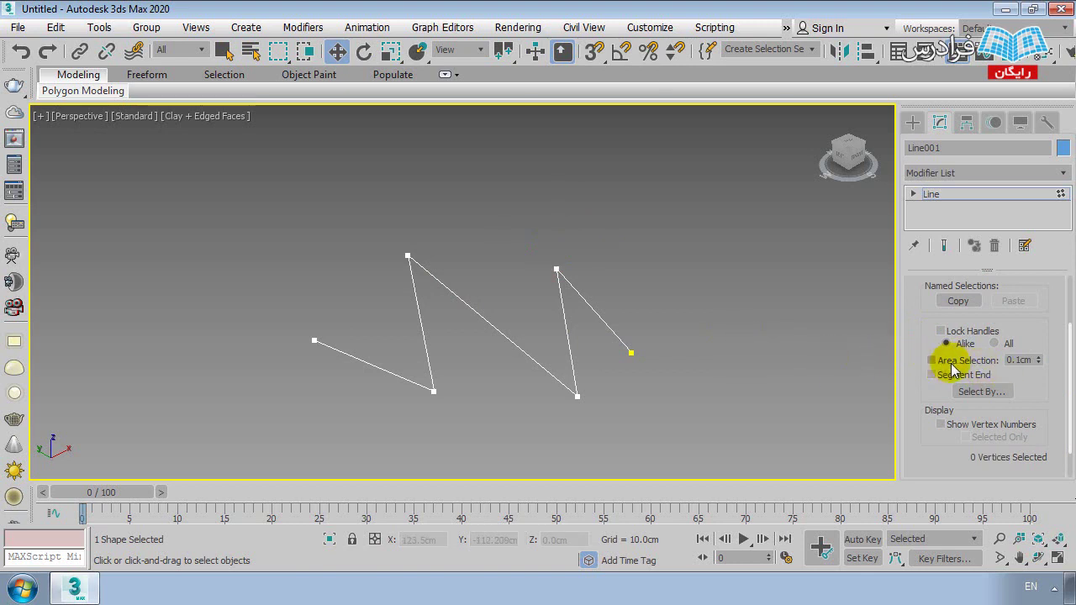
- Select the whole zigzag line and delete it
click(913, 122)
drag(665, 281, 547, 342)
key(ctrl+z)
key(Delete)
- Switch the viewport to Top view and recentre the grid
click(950, 236)
key(t)
middle_drag(501, 346, 549, 356)
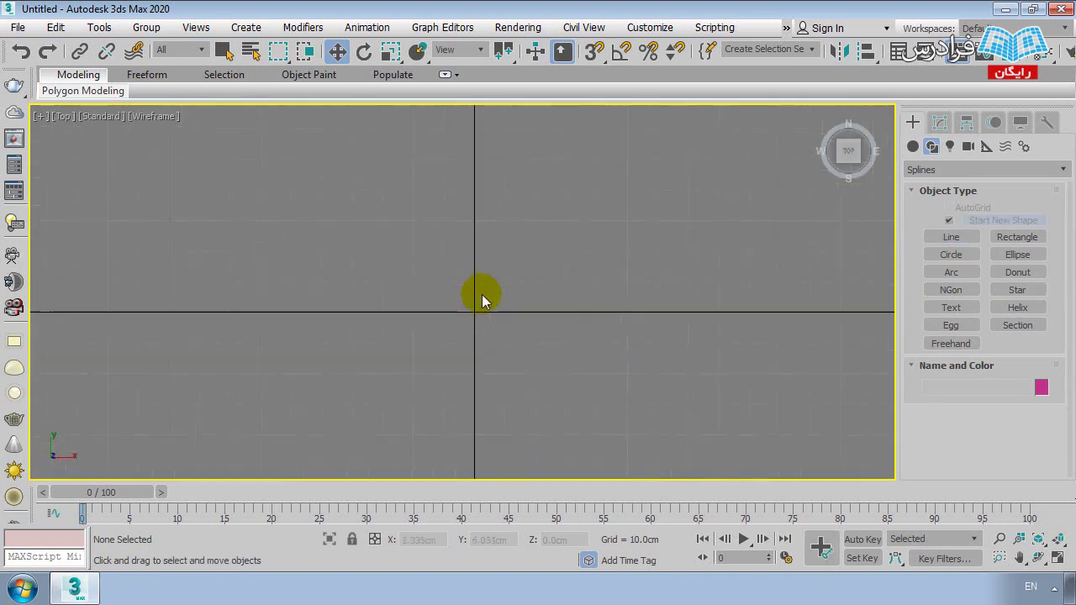
- Draw a right-angled, notched outline line with eight corner vertices in Top view
click(947, 238)
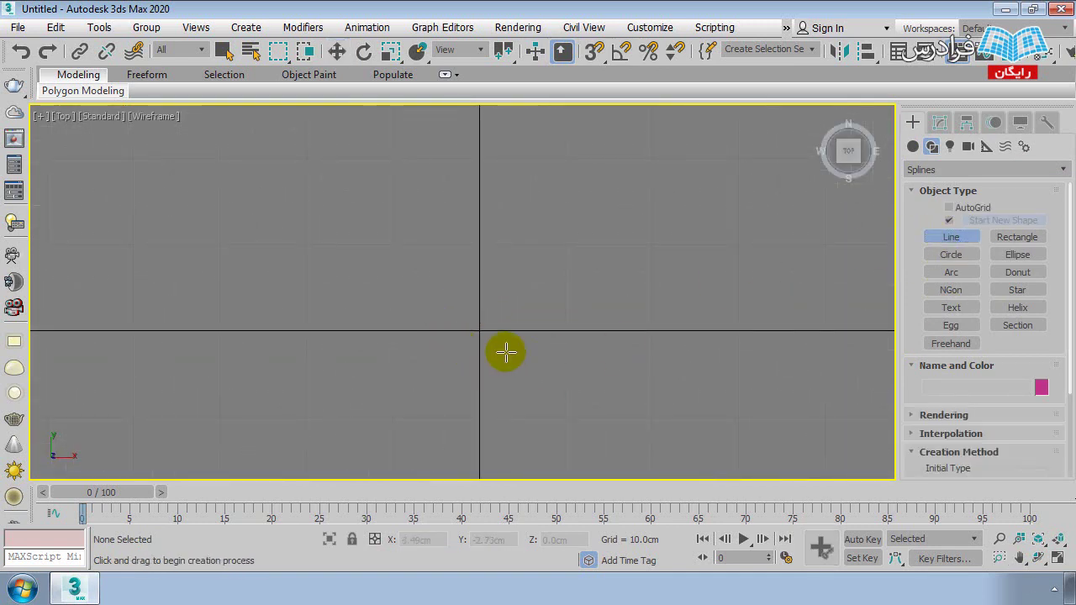
click(564, 328)
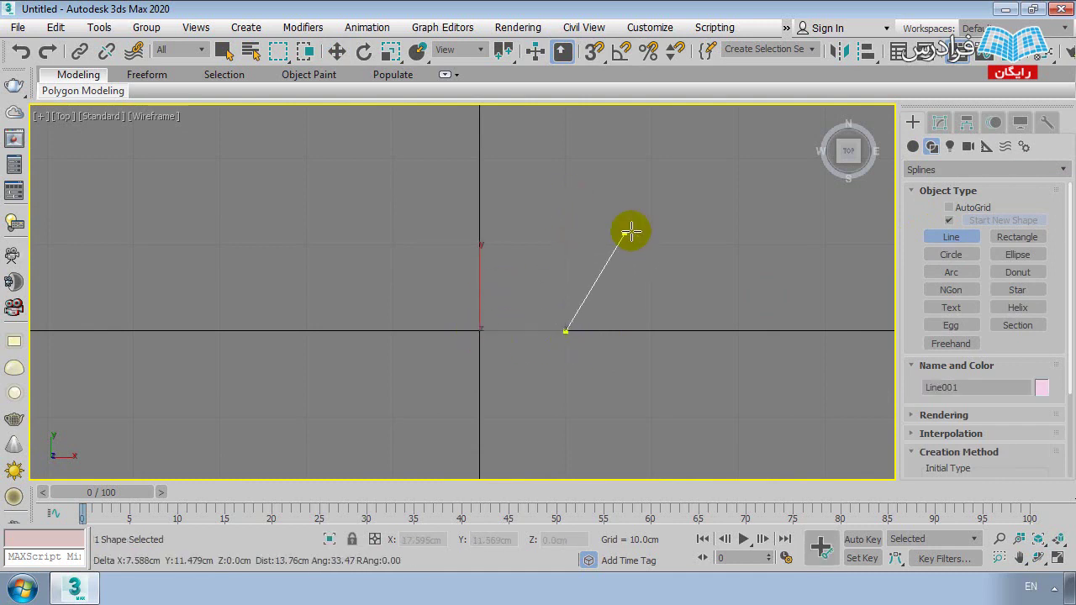
click(565, 248)
click(391, 248)
click(392, 328)
scroll(147, 357, down, 3)
click(138, 349)
click(138, 435)
click(415, 435)
click(415, 199)
right_click(415, 199)
middle_drag(312, 344, 409, 348)
scroll(410, 347, up, 2)
- Return to Perspective view, select the new line and bring up its object colour choices
click(443, 313)
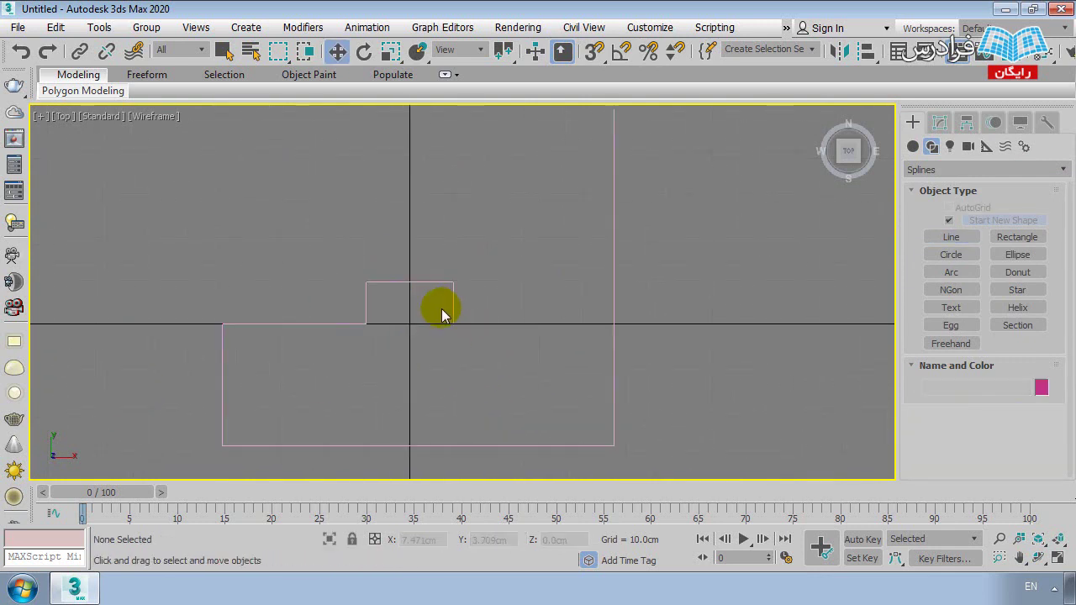
key(p)
click(476, 353)
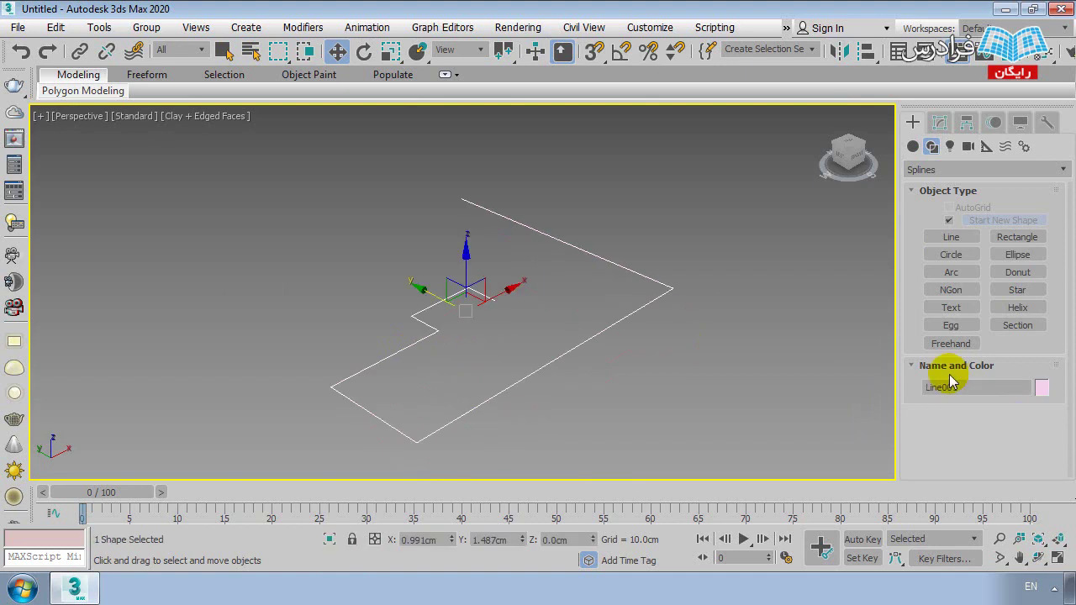
click(1040, 388)
- Give the line a crimson red object colour
click(411, 295)
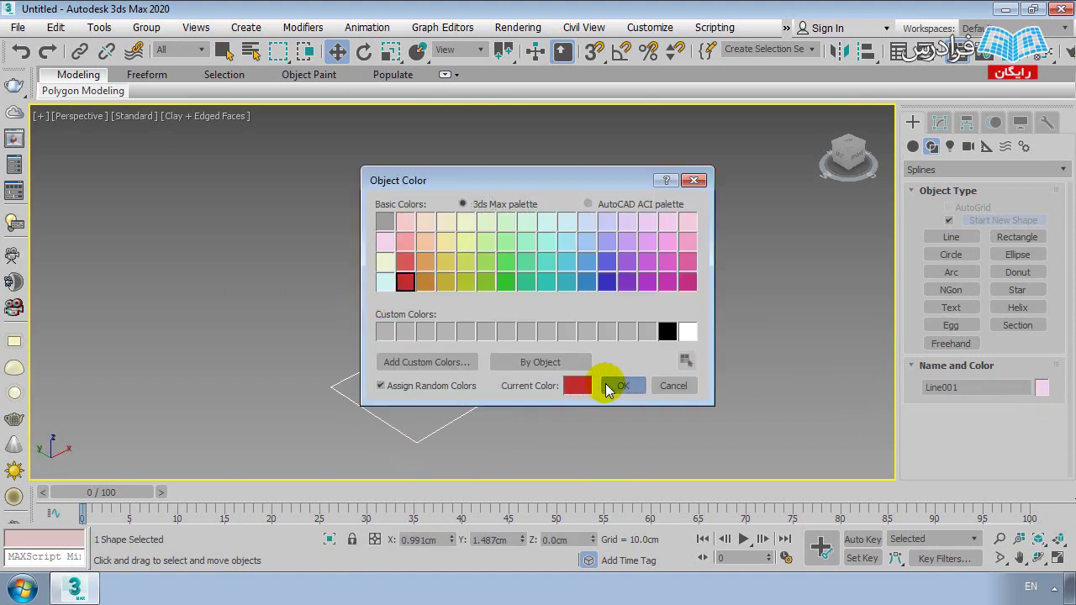
click(613, 385)
click(517, 369)
scroll(517, 370, up, 2)
scroll(512, 356, up, 2)
- Convert the line to an editable spline
click(456, 329)
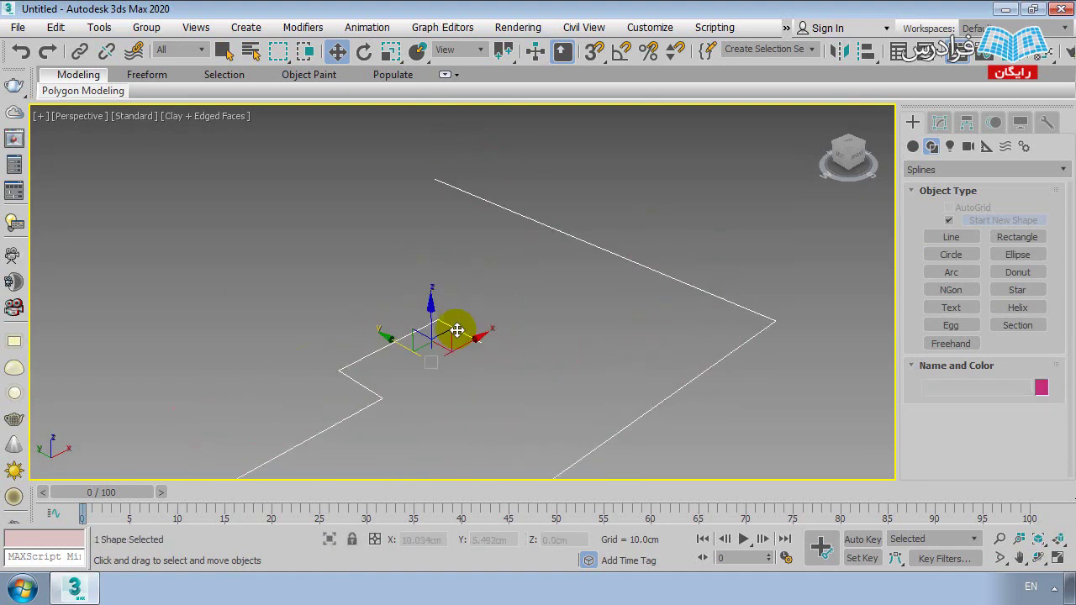
right_click(452, 325)
click(607, 505)
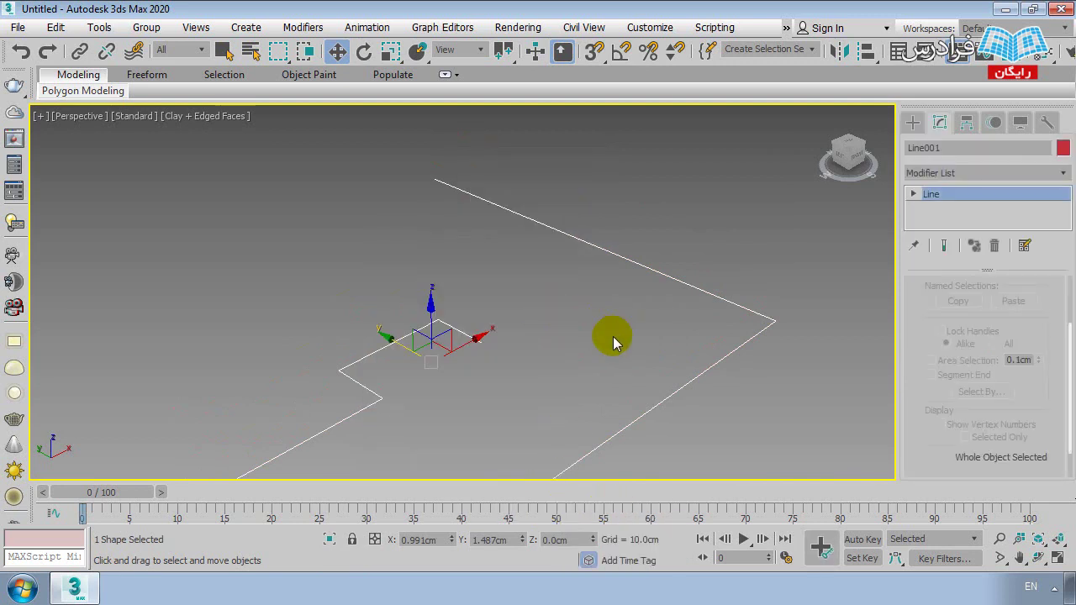
drag(985, 338, 953, 415)
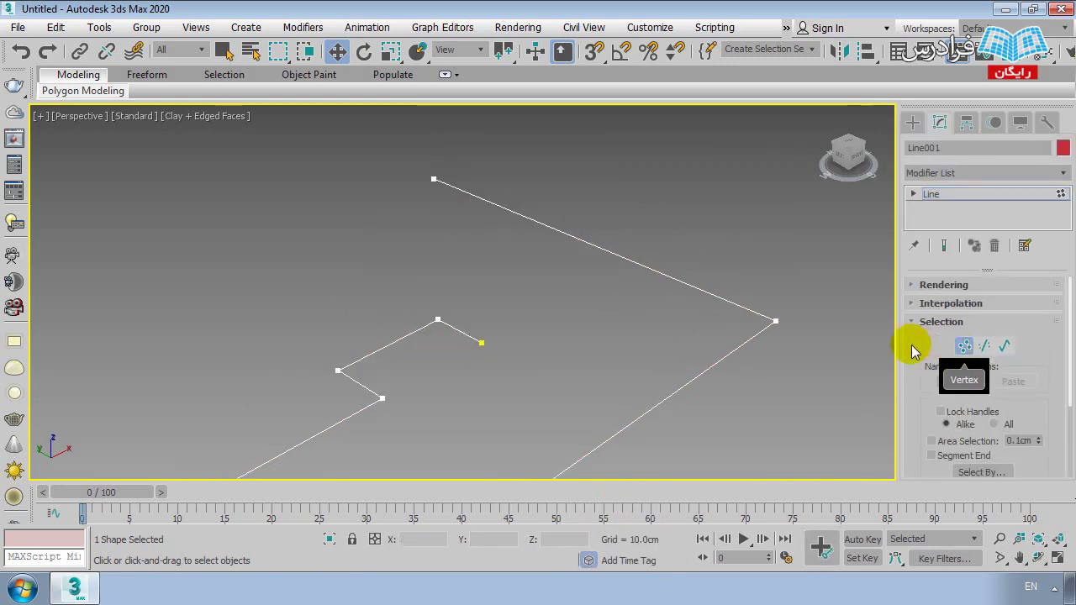
drag(911, 345, 917, 252)
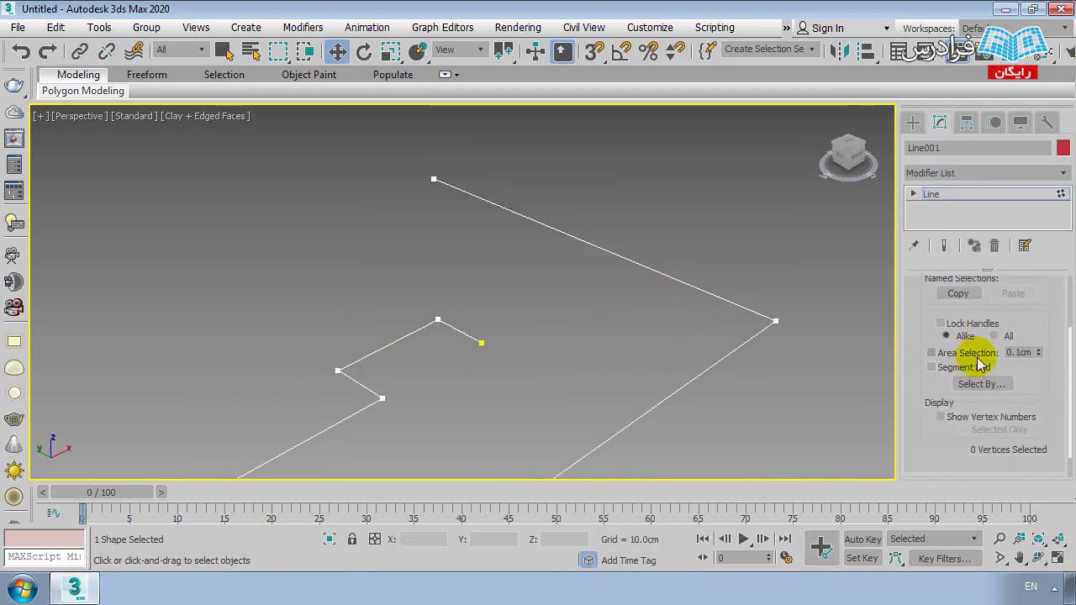
drag(913, 320, 917, 297)
mouse_move(719, 341)
middle_down()
mouse_move(664, 301)
mouse_move(682, 274)
middle_up()
scroll(521, 261, up, 4)
- Select individual vertices of the line and frame the view on the selection
click(506, 272)
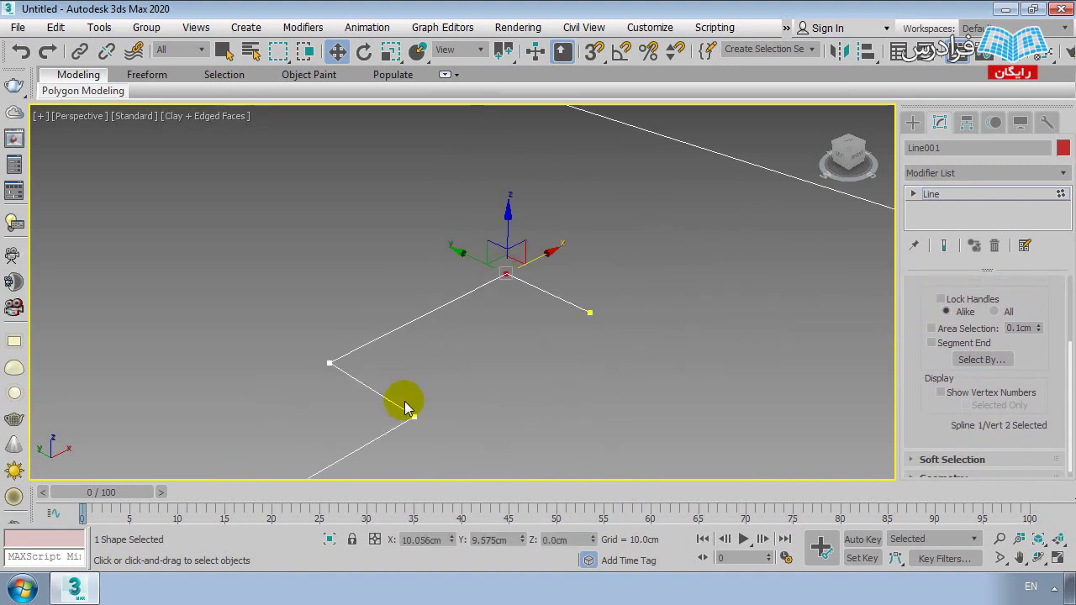
click(504, 295)
click(505, 273)
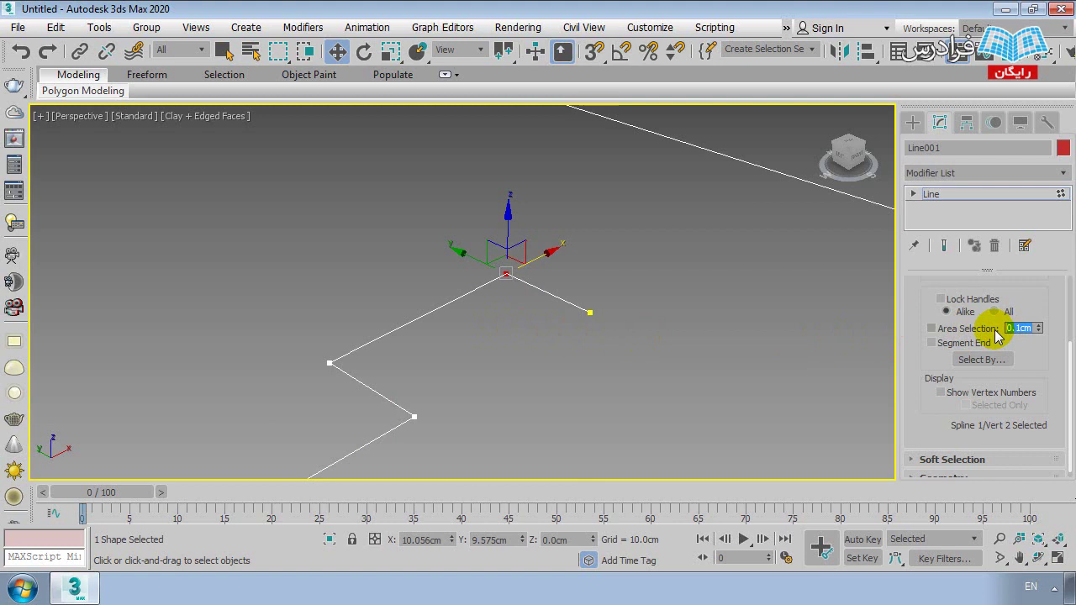
scroll(581, 331, down, 1)
scroll(581, 331, down, 1)
scroll(562, 304, down, 1)
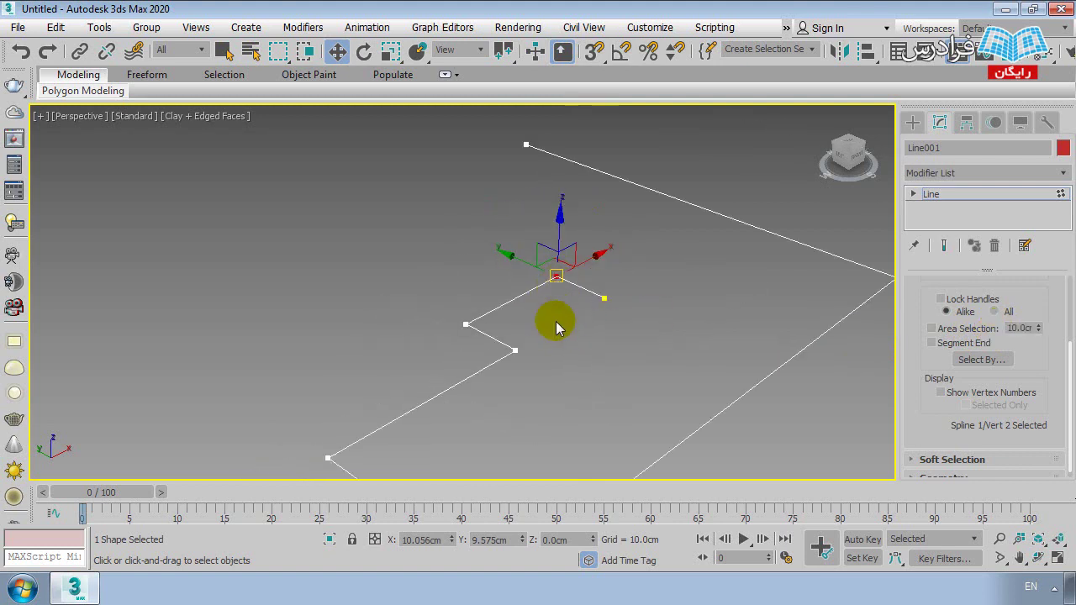
click(565, 313)
click(602, 296)
click(524, 300)
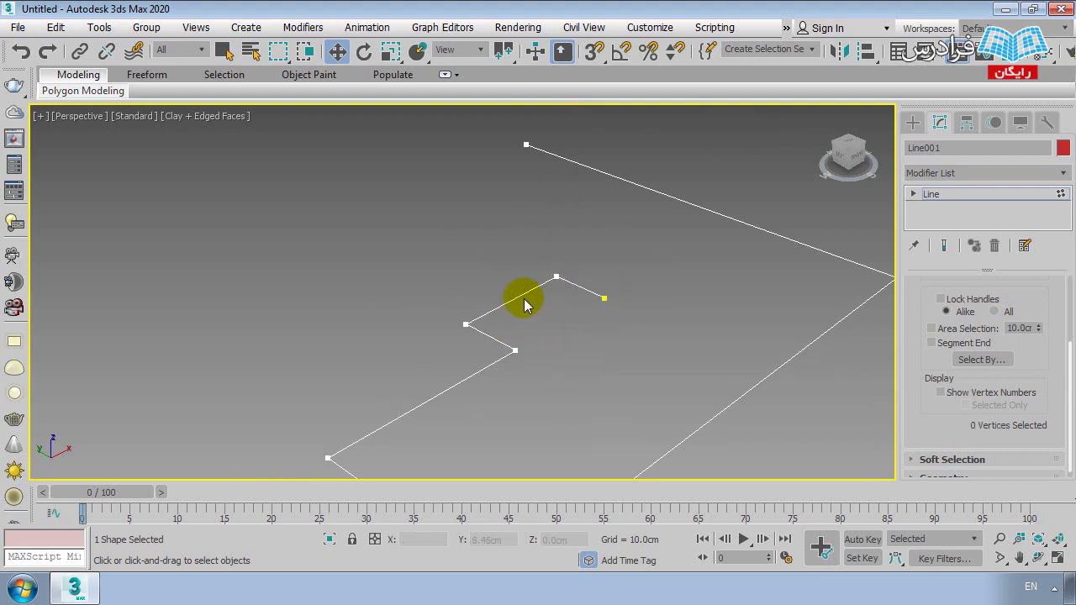
click(465, 323)
key(z)
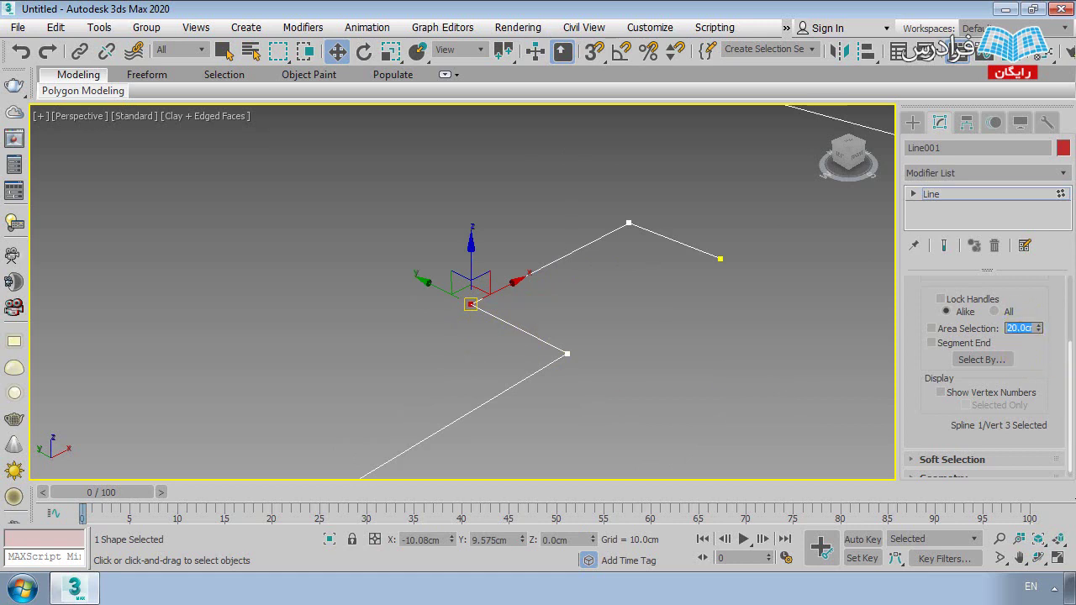
- Test selecting the top vertex, clearing the selection between tries
click(757, 350)
click(628, 225)
click(636, 284)
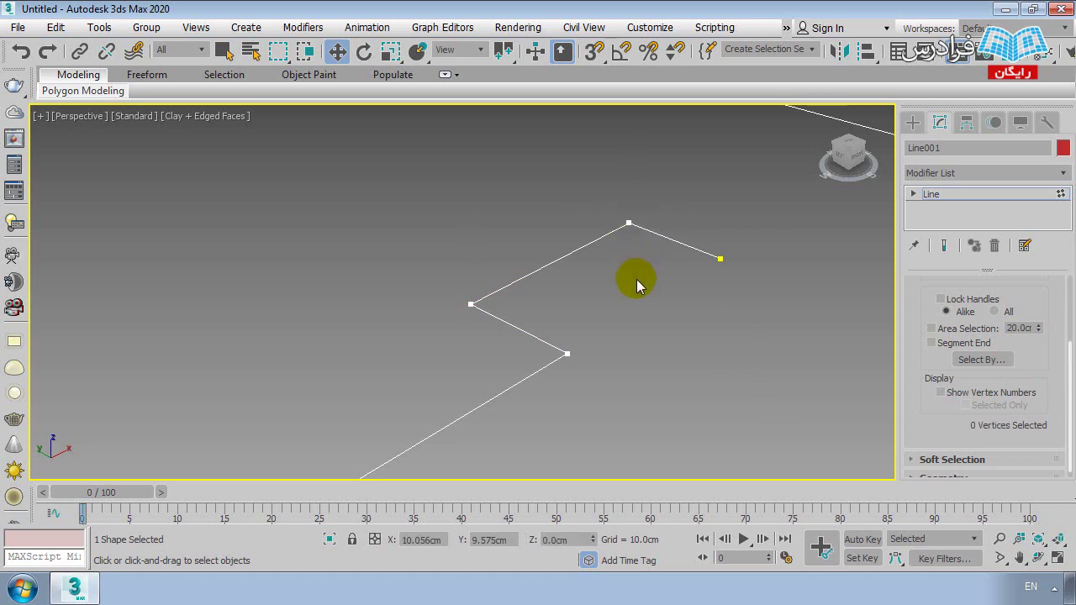
click(629, 225)
click(672, 266)
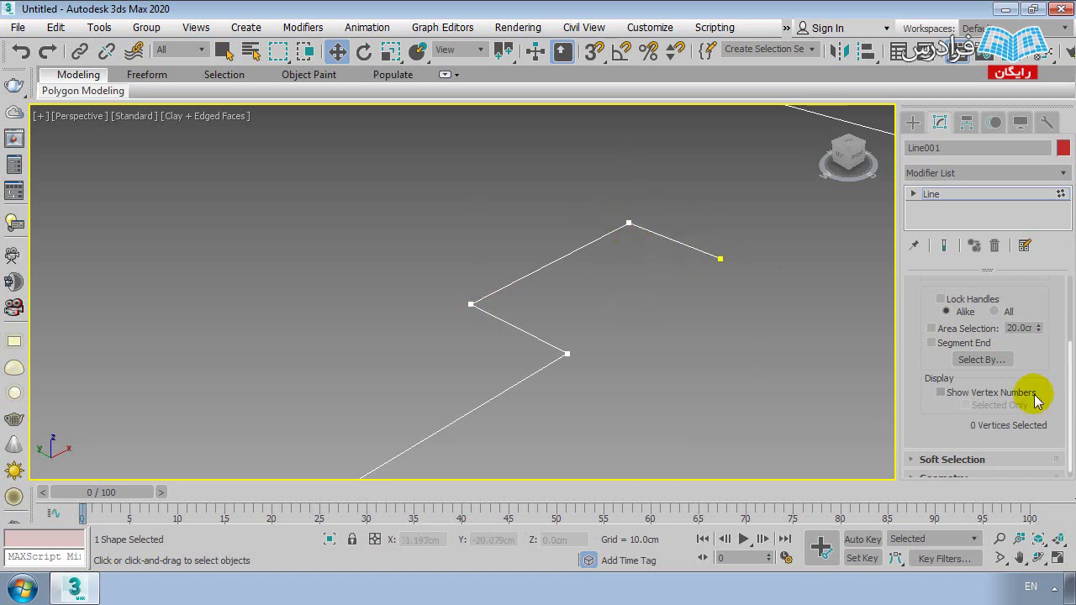
- Reset the Area Selection distance to 0 and select the top vertex with area selection
right_click(1037, 328)
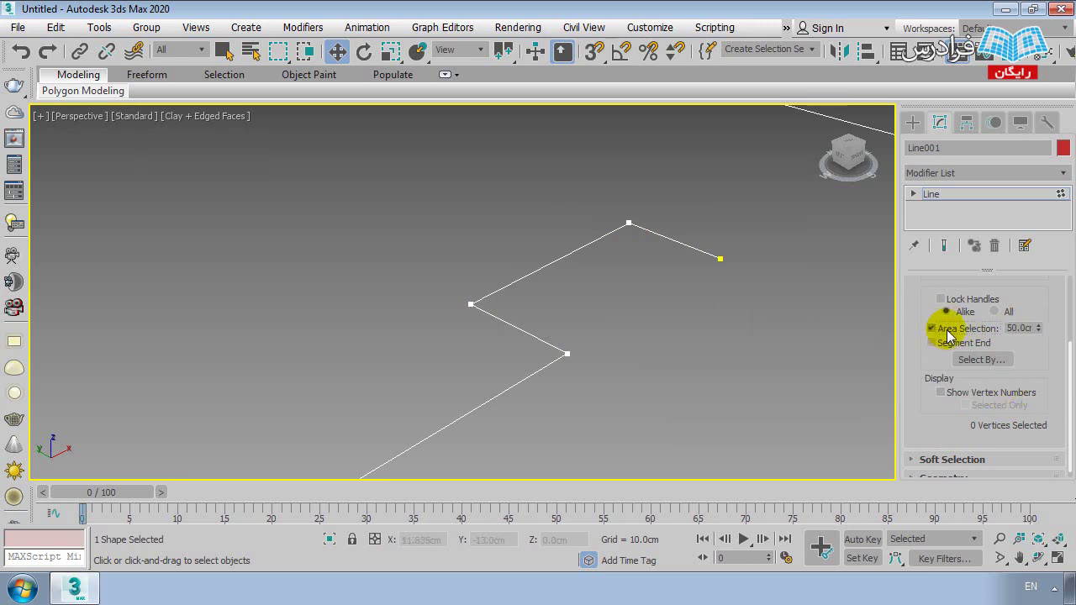
click(628, 225)
scroll(618, 307, down, 5)
scroll(618, 337, up, 2)
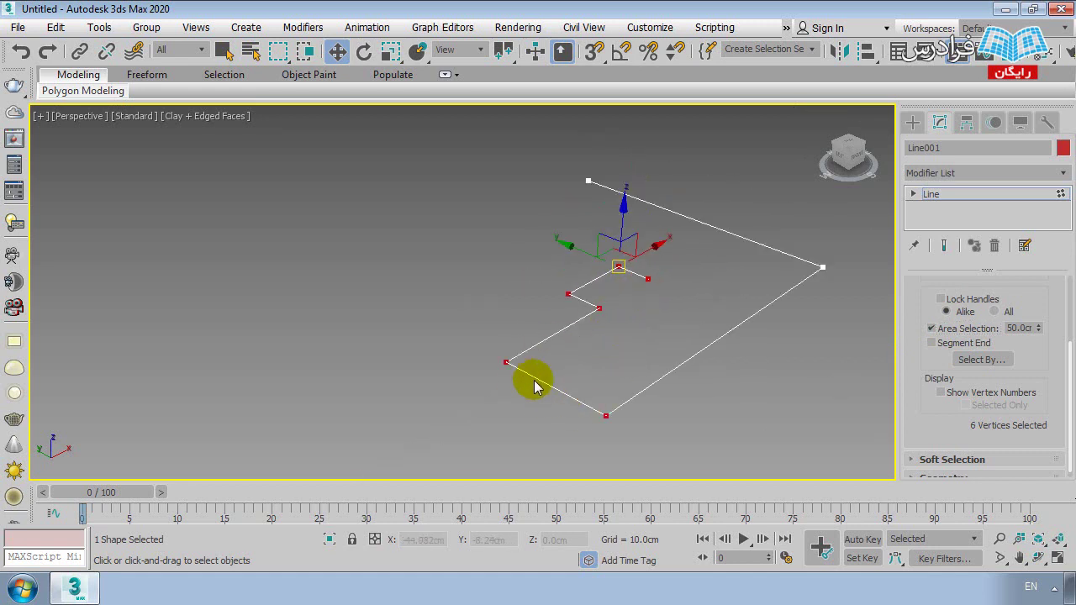
click(998, 330)
- Change the Area Selection distance value and test selecting single vertices with it
double_click(1014, 329)
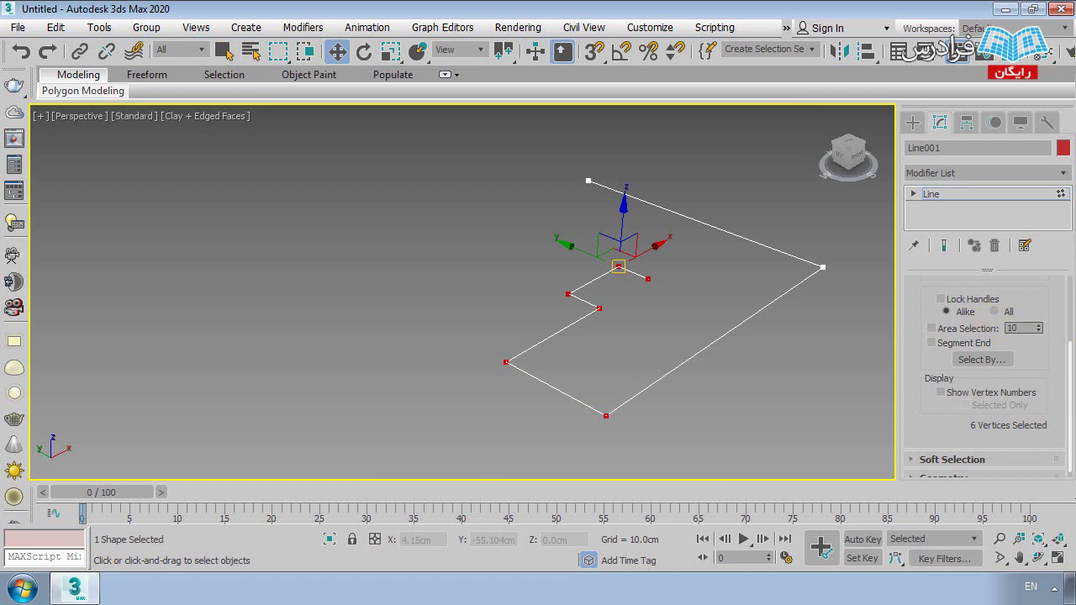
click(616, 294)
scroll(618, 267, up, 2)
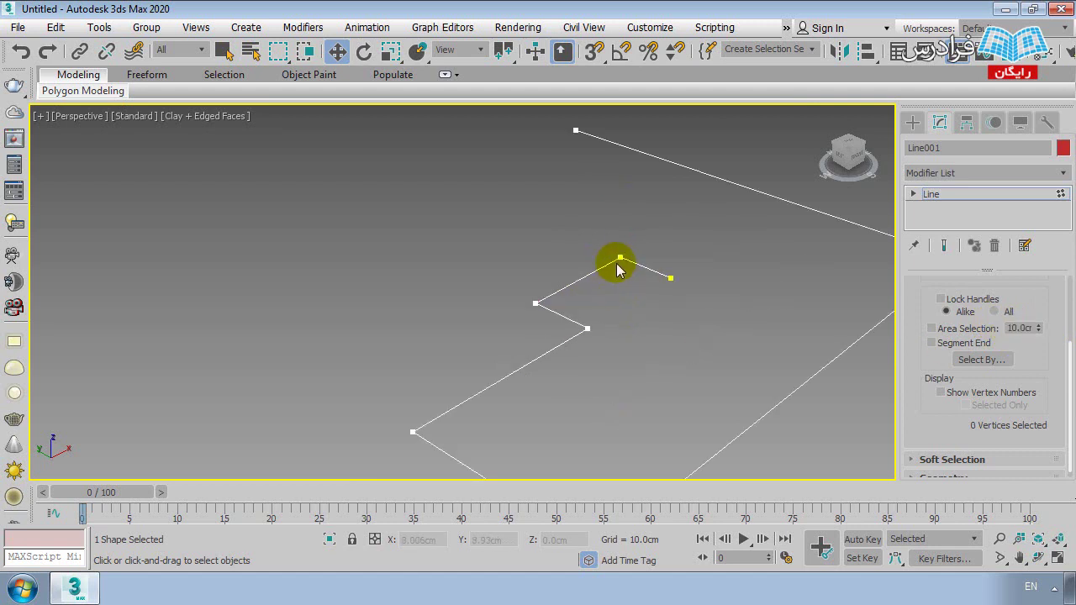
click(621, 258)
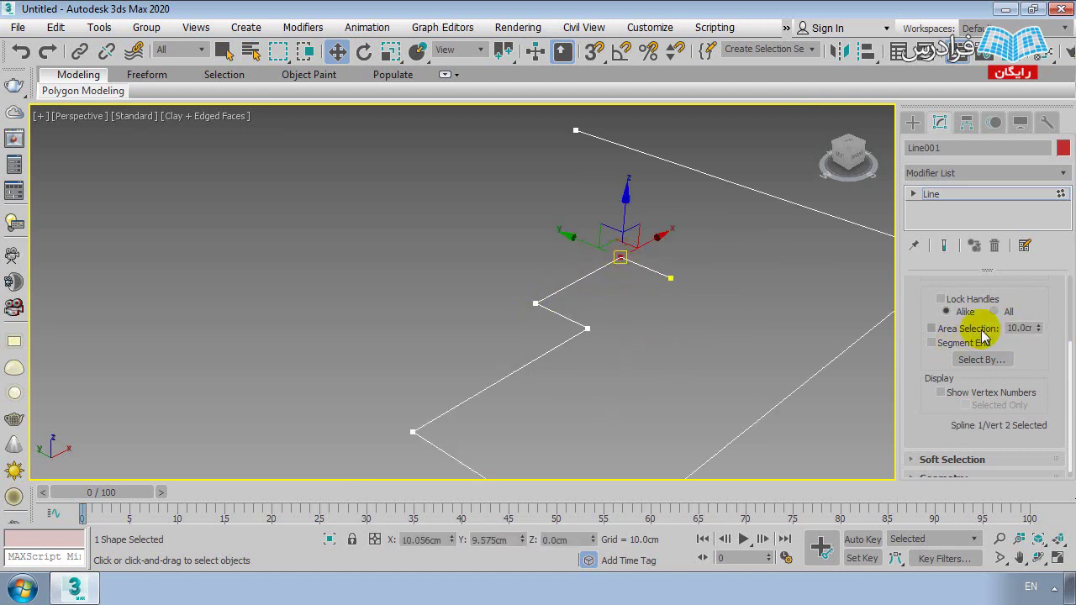
click(802, 332)
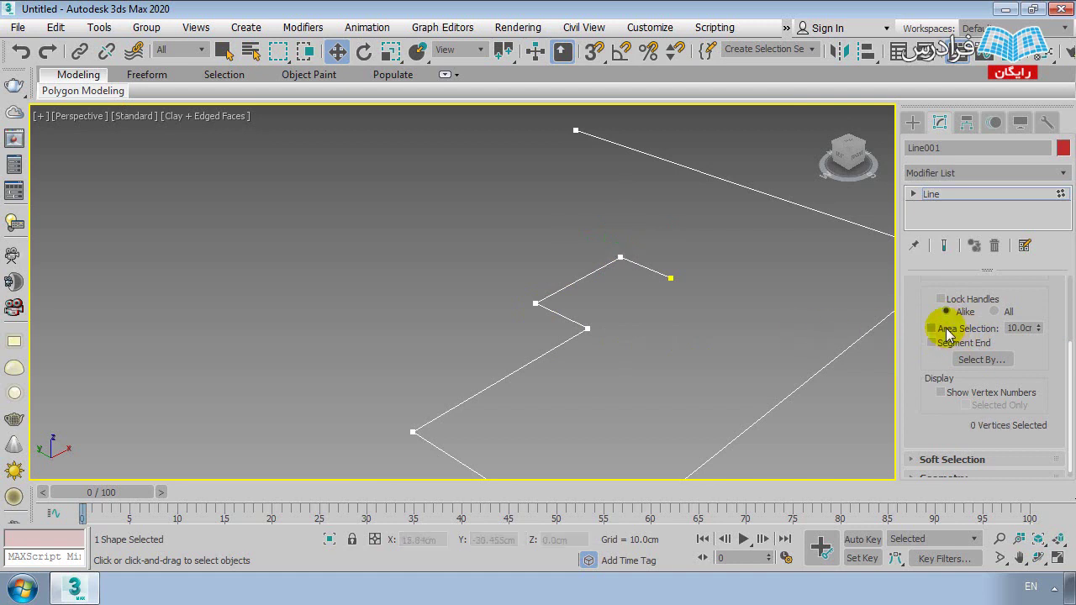
click(1020, 328)
text(1)
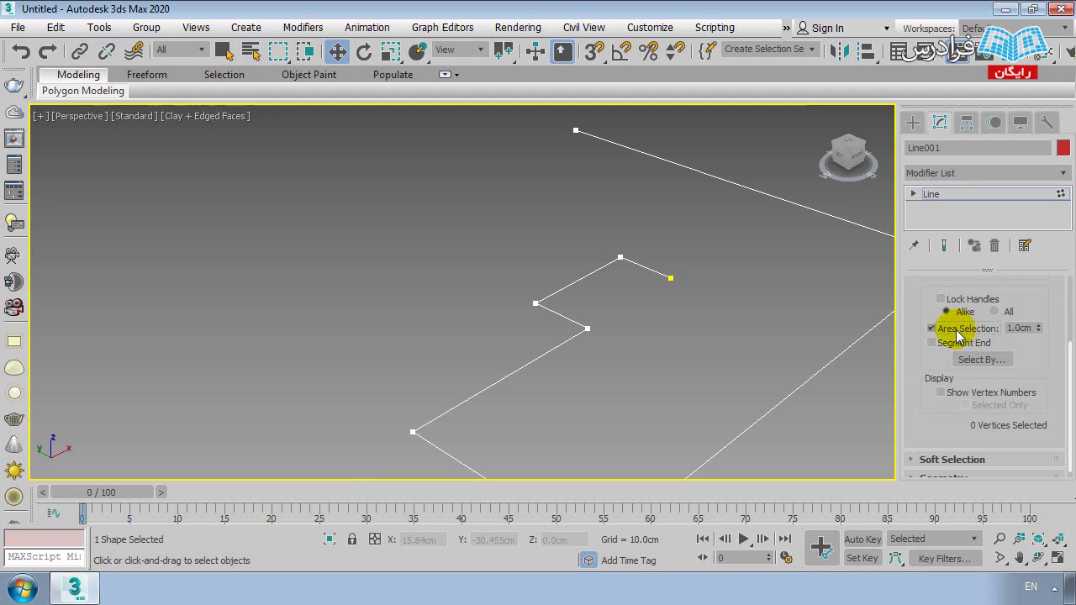
click(620, 257)
click(536, 303)
click(499, 335)
- Select the top vertex with its neighbour, then the top and right vertices
scroll(600, 283, up, 3)
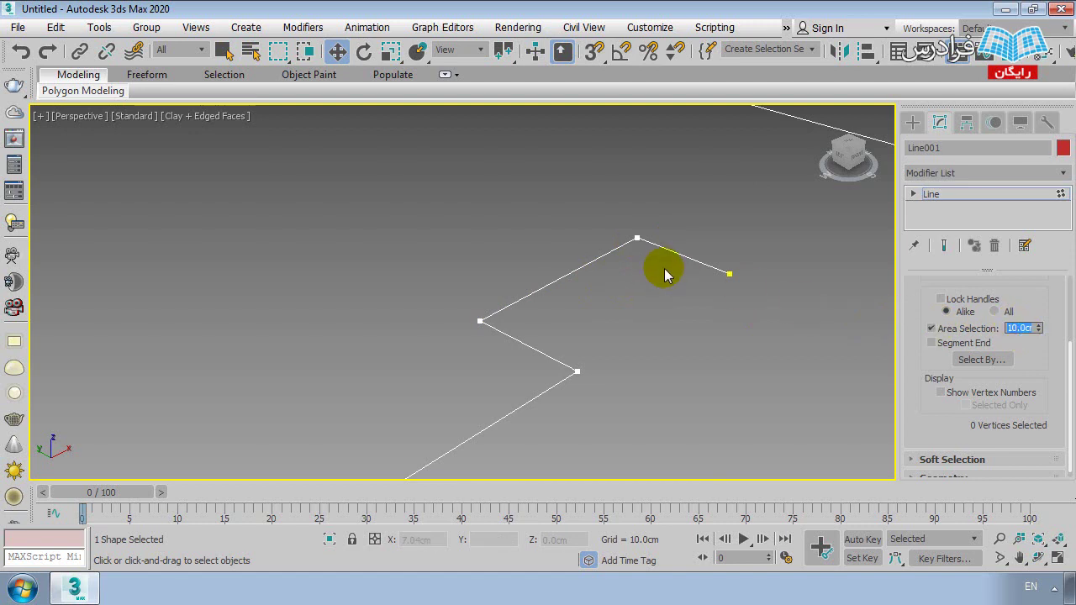
click(639, 237)
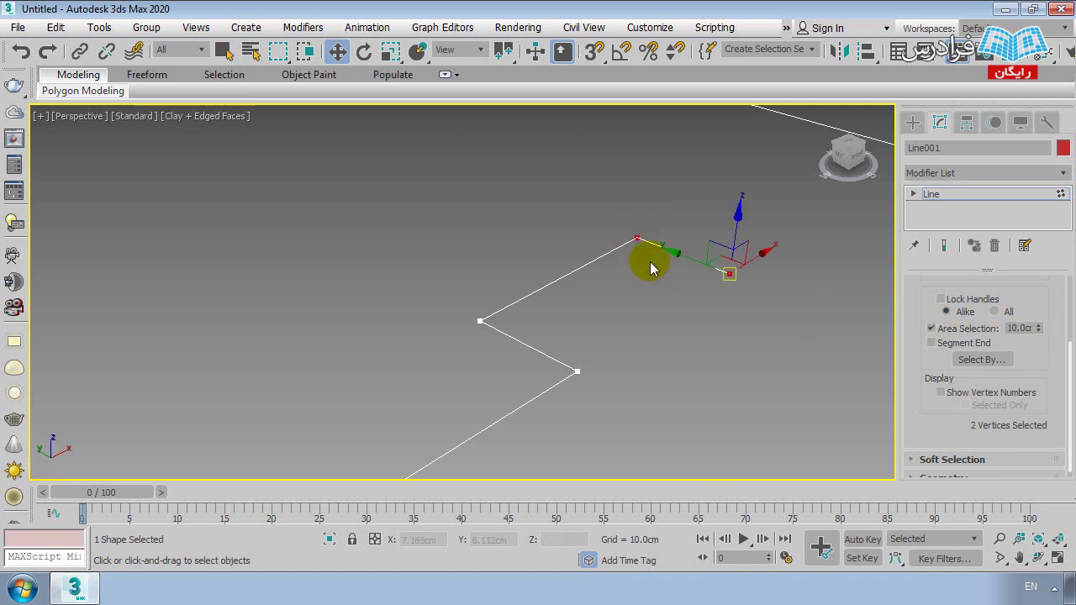
ctrl+click(729, 274)
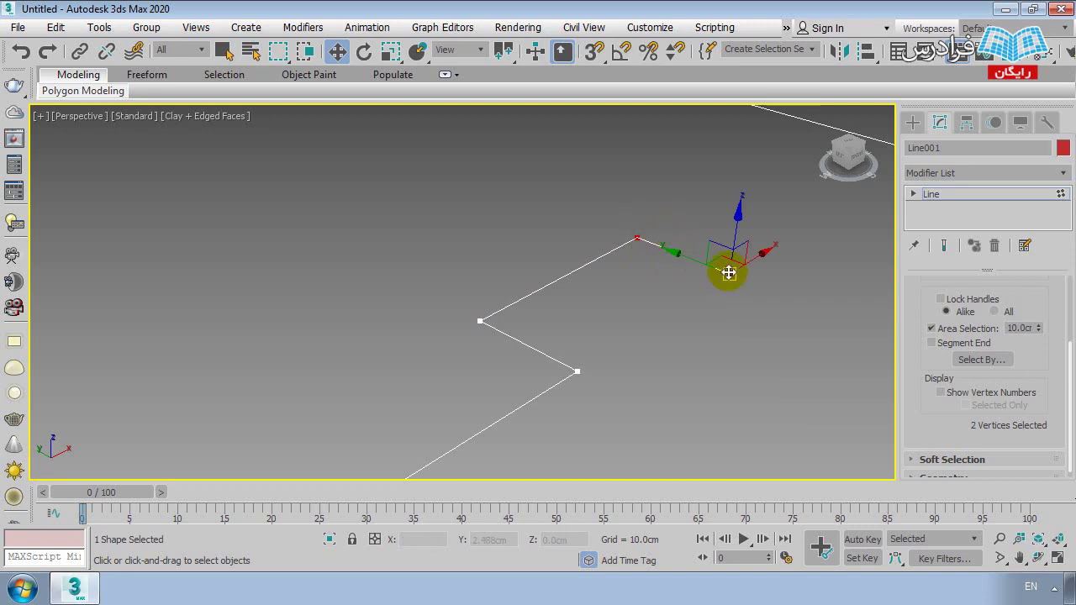
click(575, 326)
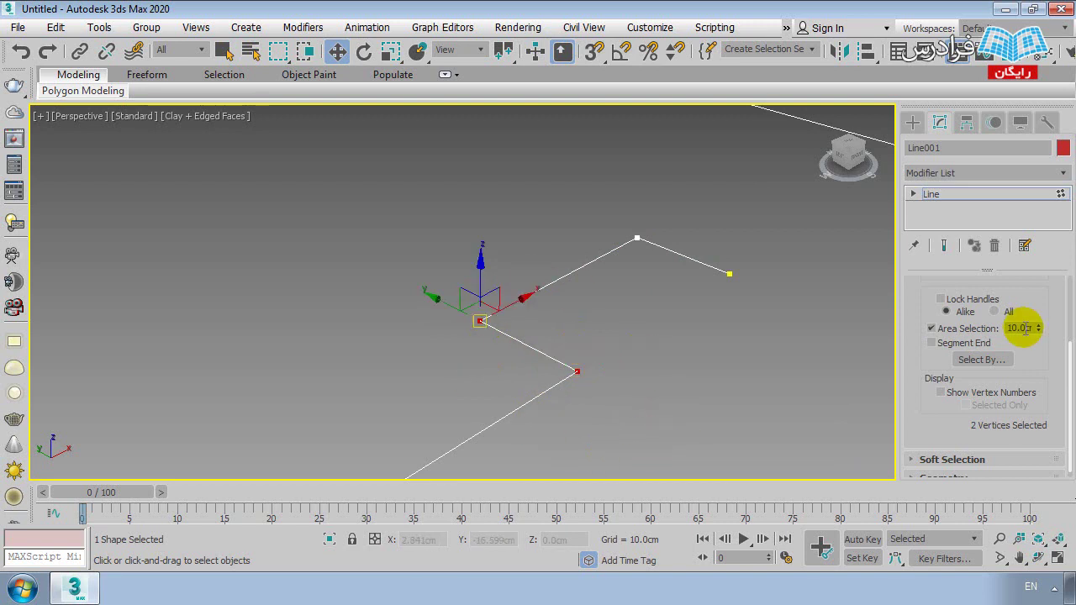
- Enter 10 as the Area Selection distance, select the open-end vertex with neighbours, then disable Area Selection
scroll(684, 295, down, 2)
scroll(667, 298, down, 2)
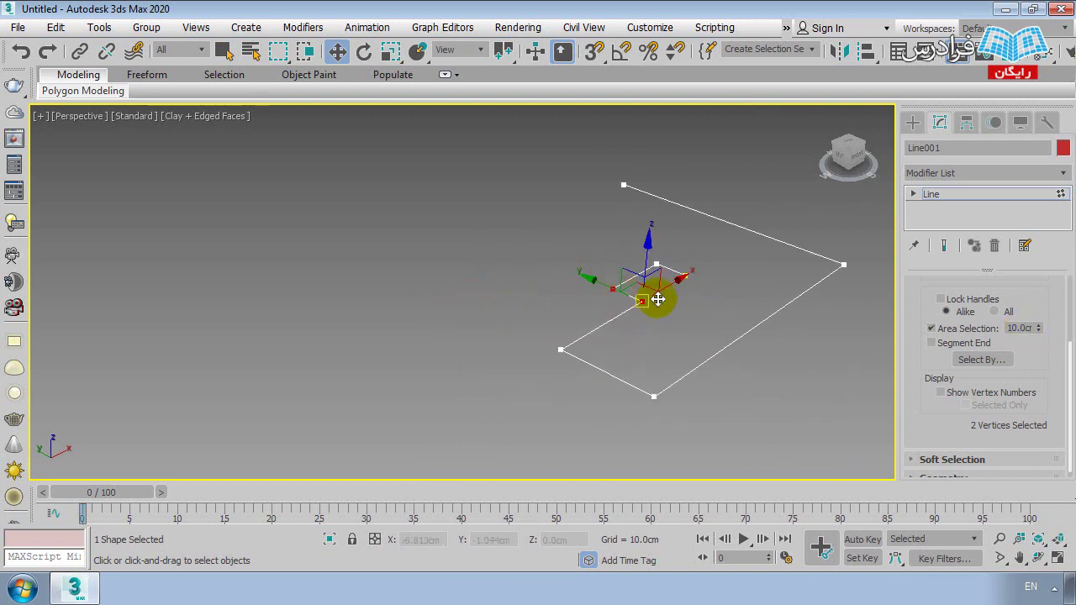
middle_drag(687, 305, 676, 307)
text(10)
click(730, 285)
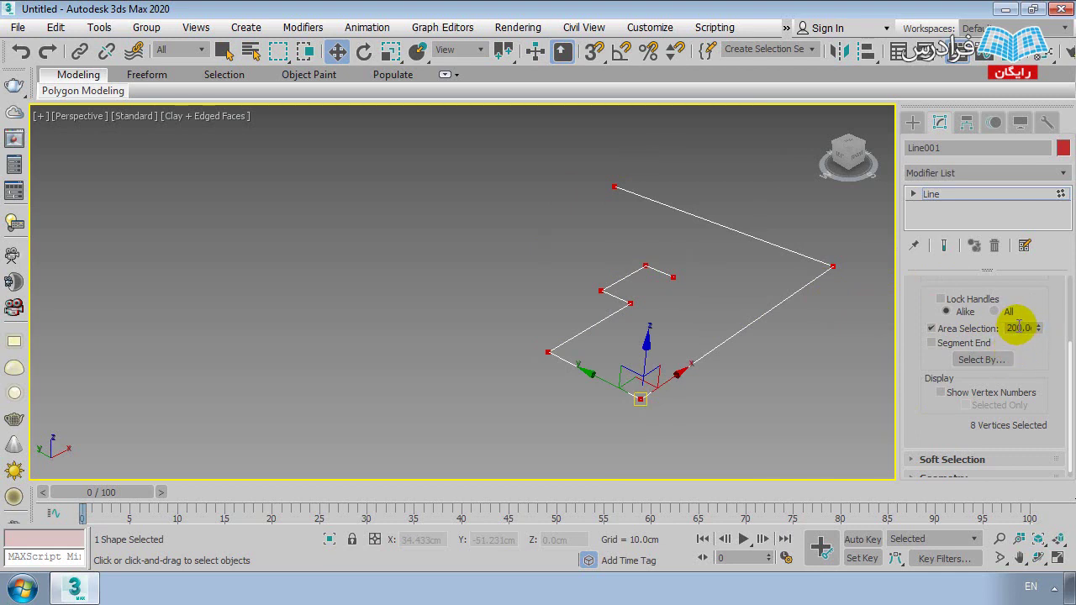
click(672, 278)
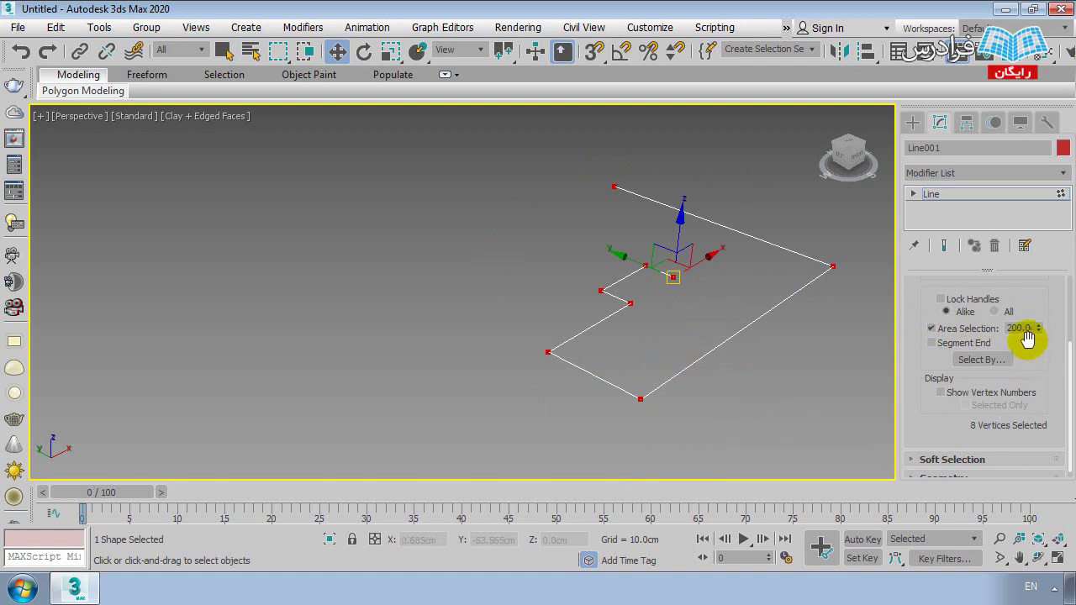
click(964, 332)
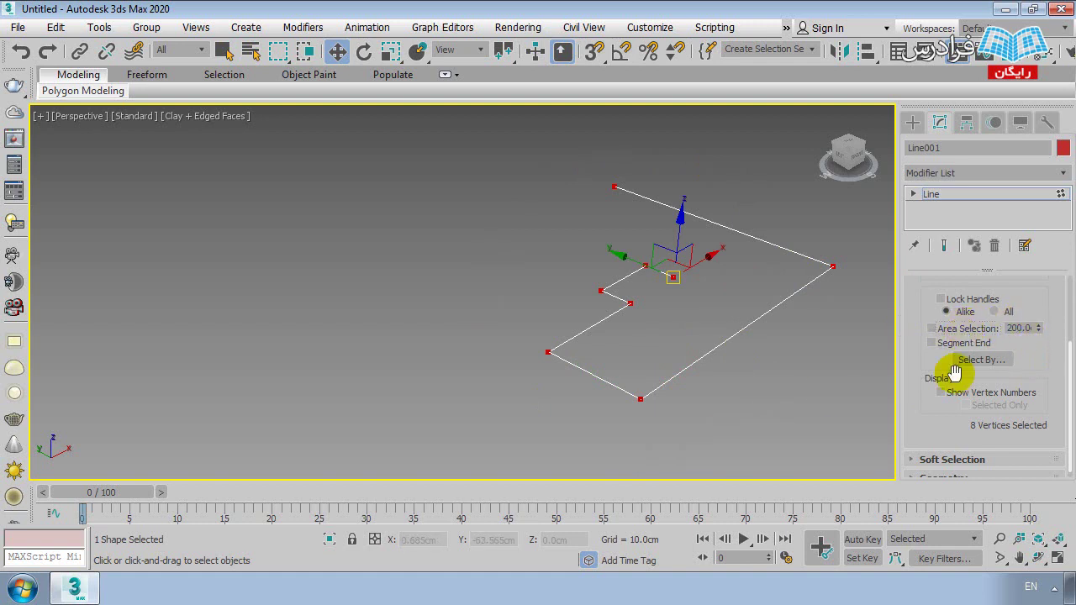
scroll(919, 362, down, 1)
click(728, 305)
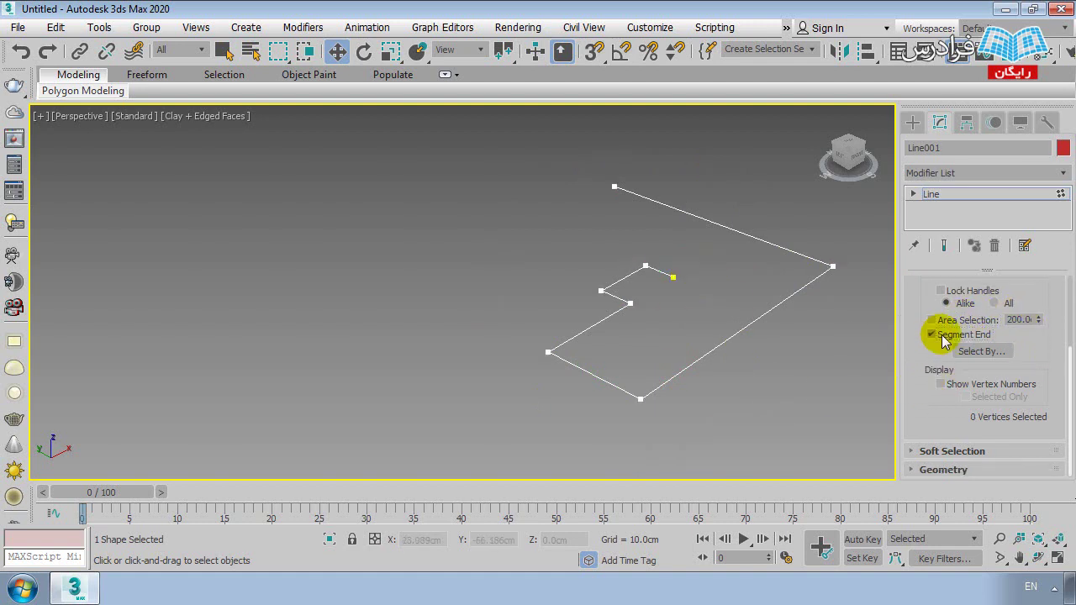
click(672, 276)
click(614, 185)
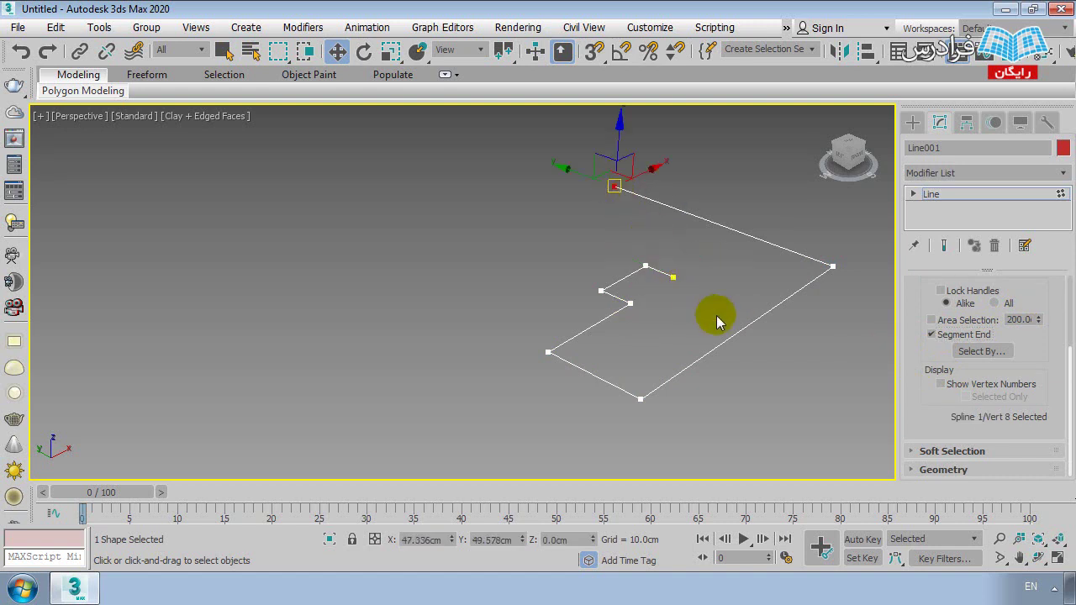
click(980, 351)
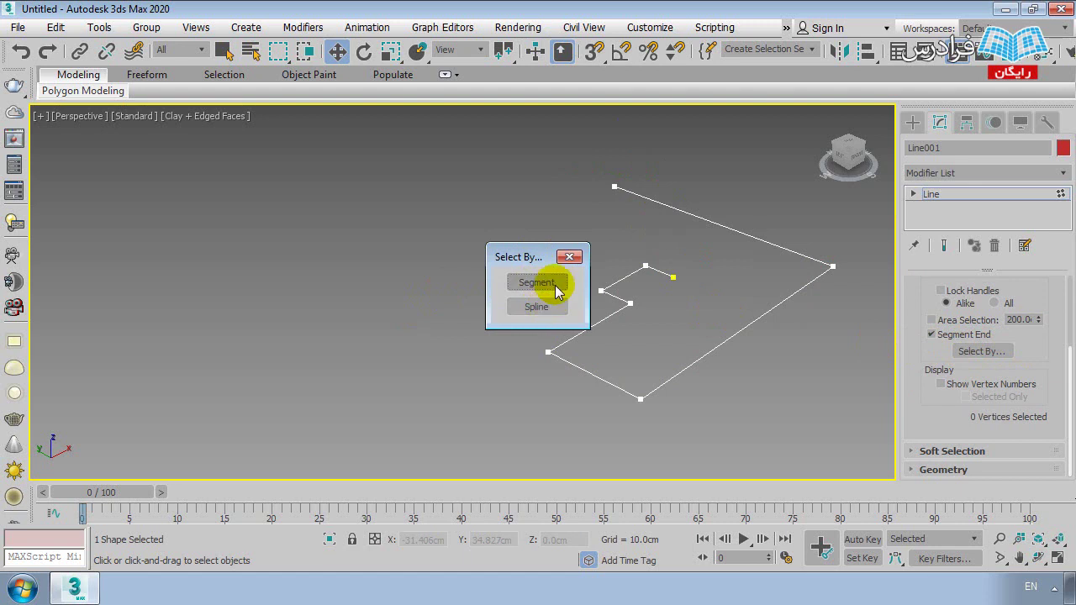
click(566, 256)
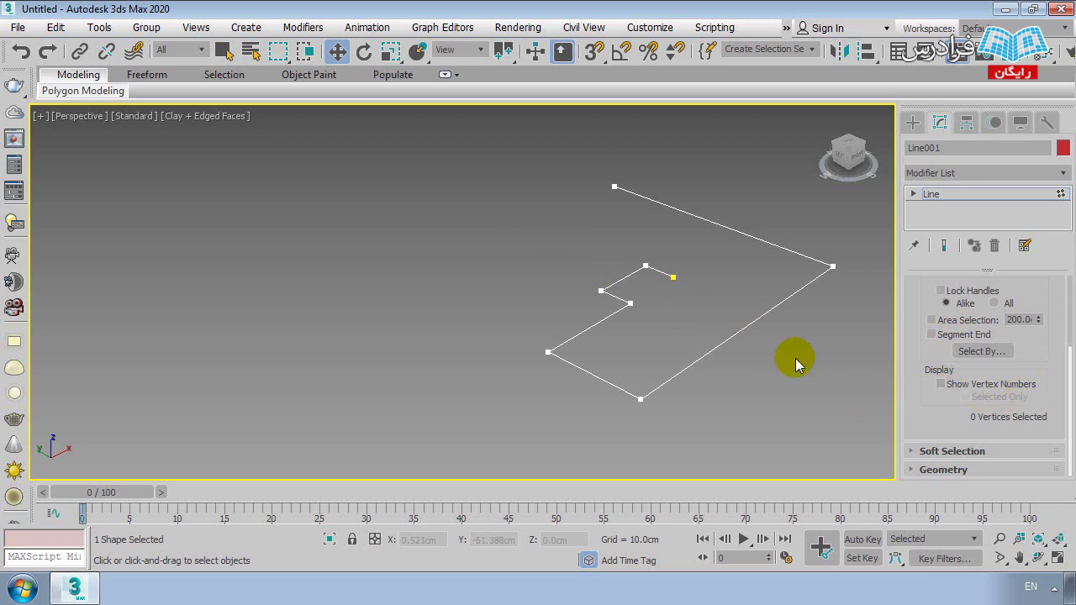
mouse_move(712, 276)
middle_down()
mouse_move(640, 283)
mouse_move(571, 312)
mouse_move(638, 348)
middle_up()
scroll(639, 283, up, 3)
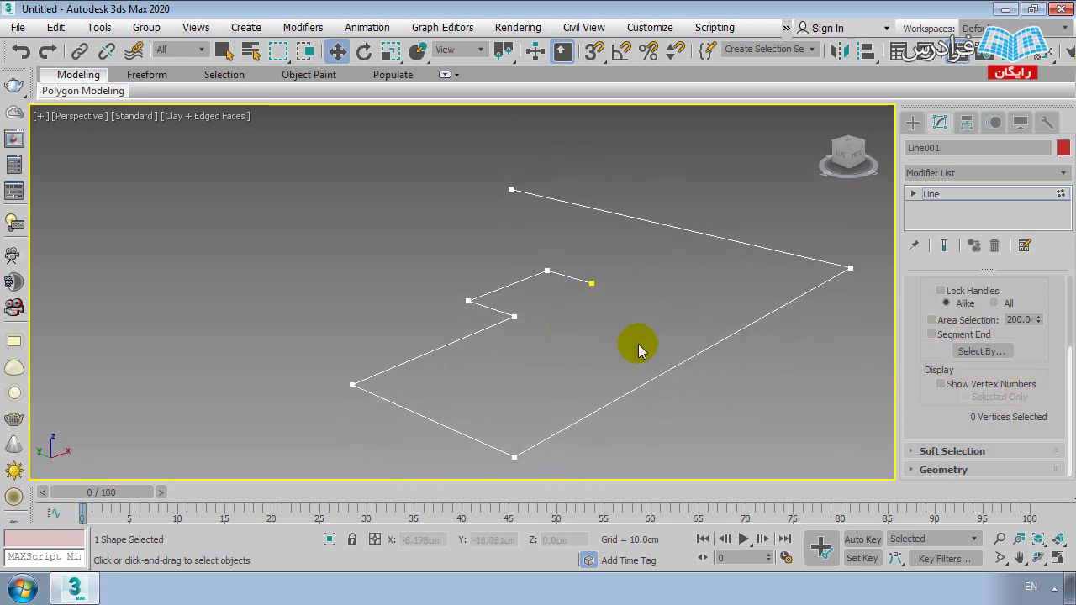
- Turn on Show Vertex Numbers and inspect Line001's numbered vertices from vertex 1 to vertex 8
click(941, 384)
alt+middle_drag(511, 320, 451, 353)
scroll(379, 351, up, 5)
scroll(493, 283, down, 5)
alt+middle_drag(492, 284, 569, 235)
scroll(611, 298, up, 4)
scroll(605, 317, down, 2)
scroll(605, 318, up, 2)
alt+middle_drag(619, 323, 630, 331)
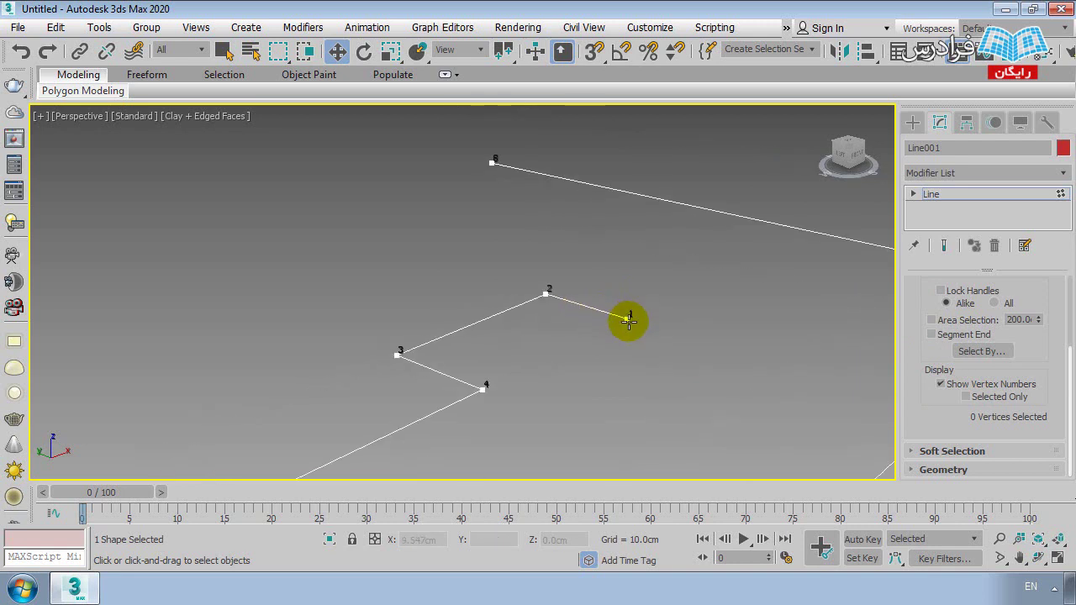
scroll(627, 319, up, 2)
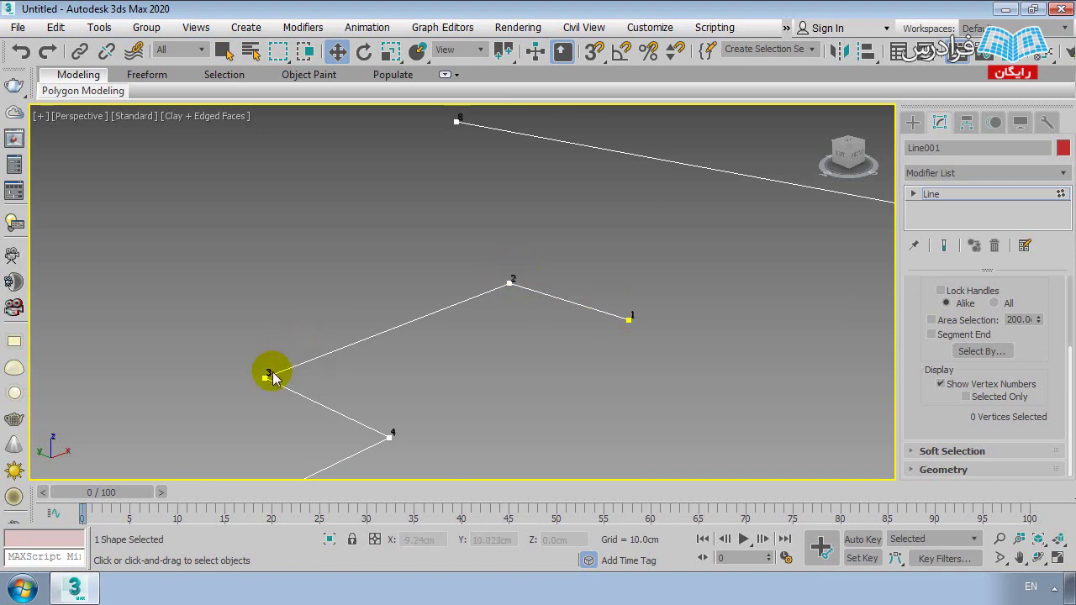
alt+middle_drag(394, 435, 423, 308)
scroll(432, 370, down, 2)
alt+middle_drag(443, 434, 557, 368)
scroll(588, 345, down, 2)
scroll(471, 210, up, 5)
scroll(477, 223, down, 5)
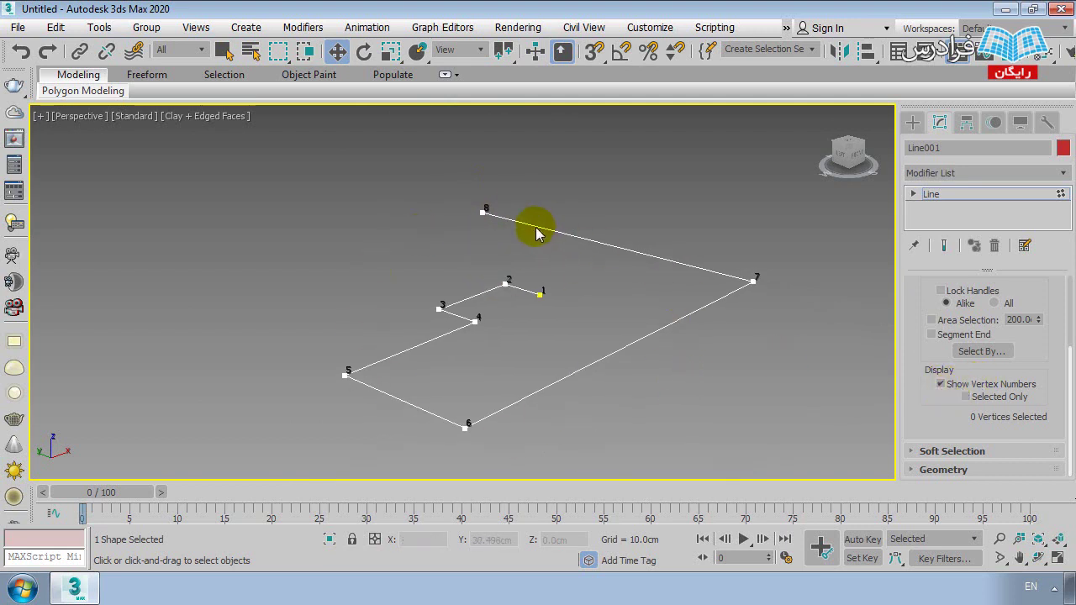
- Enable Selected Only, then select vertices 4, 5 and 7 to reveal their numbers
click(979, 402)
middle_drag(630, 351, 643, 357)
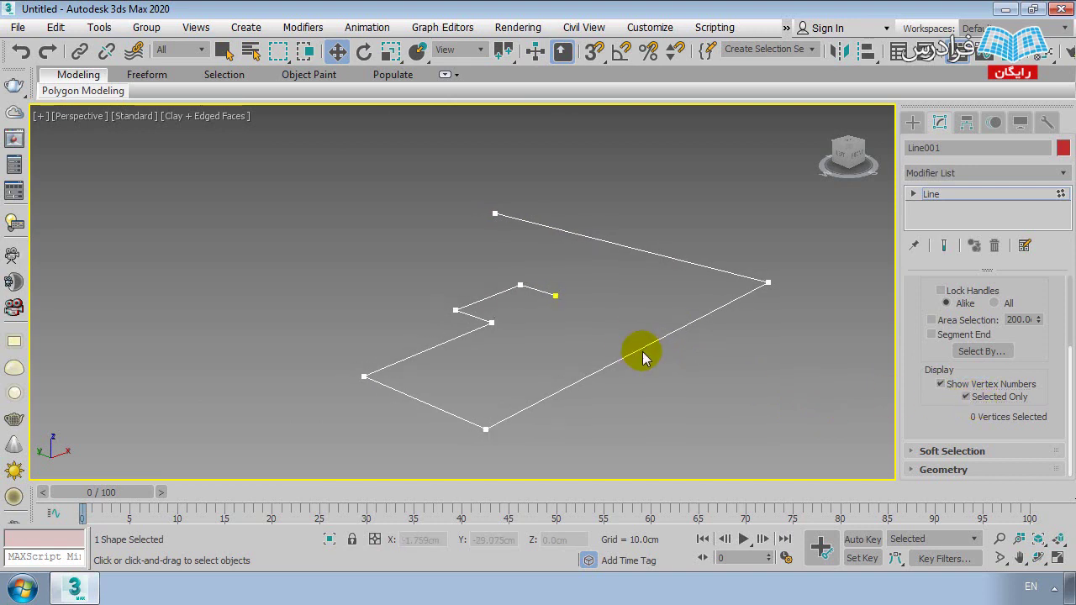
scroll(515, 360, up, 3)
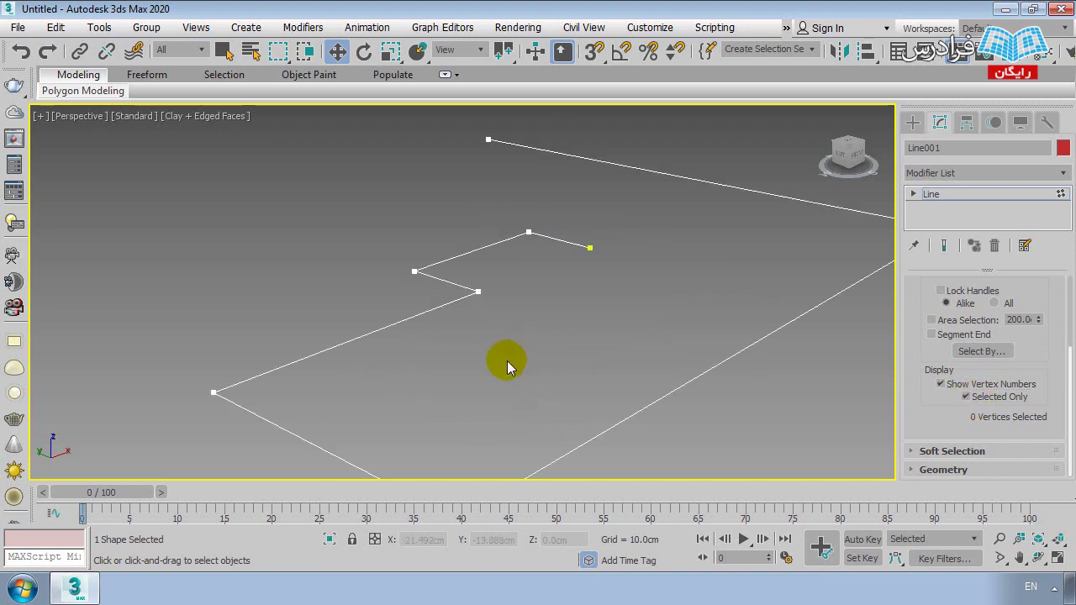
click(478, 291)
scroll(480, 290, up, 3)
scroll(485, 296, up, 4)
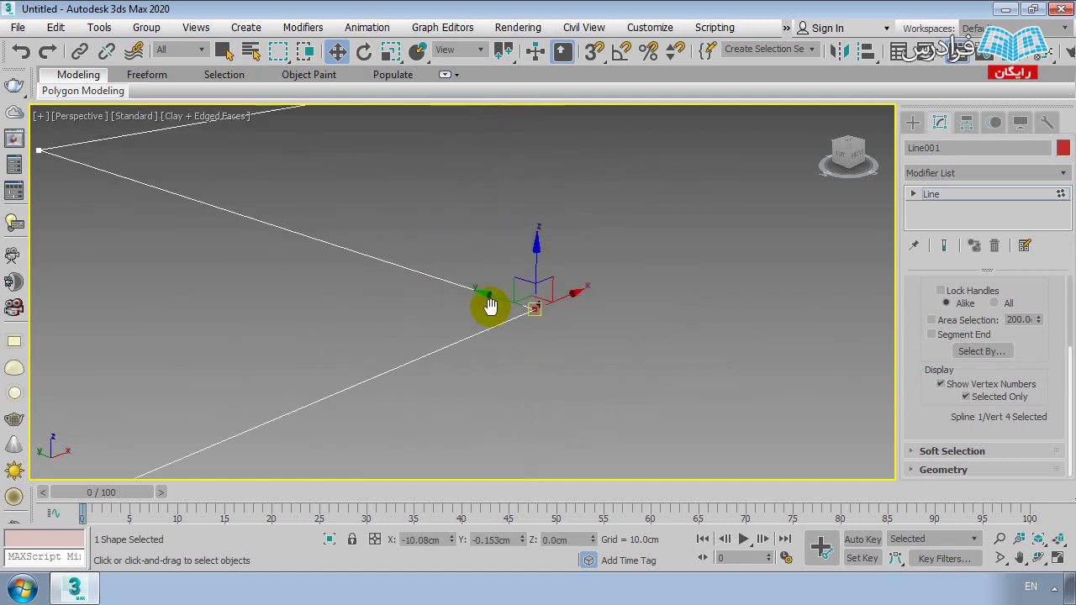
scroll(524, 308, down, 5)
click(302, 295)
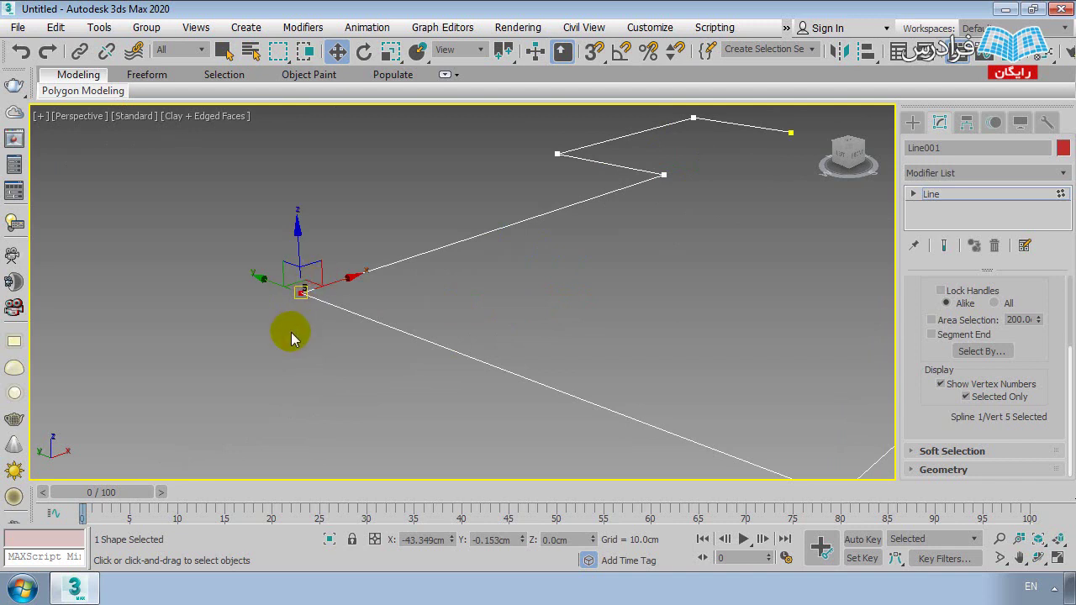
key(q)
middle_drag(471, 307, 378, 356)
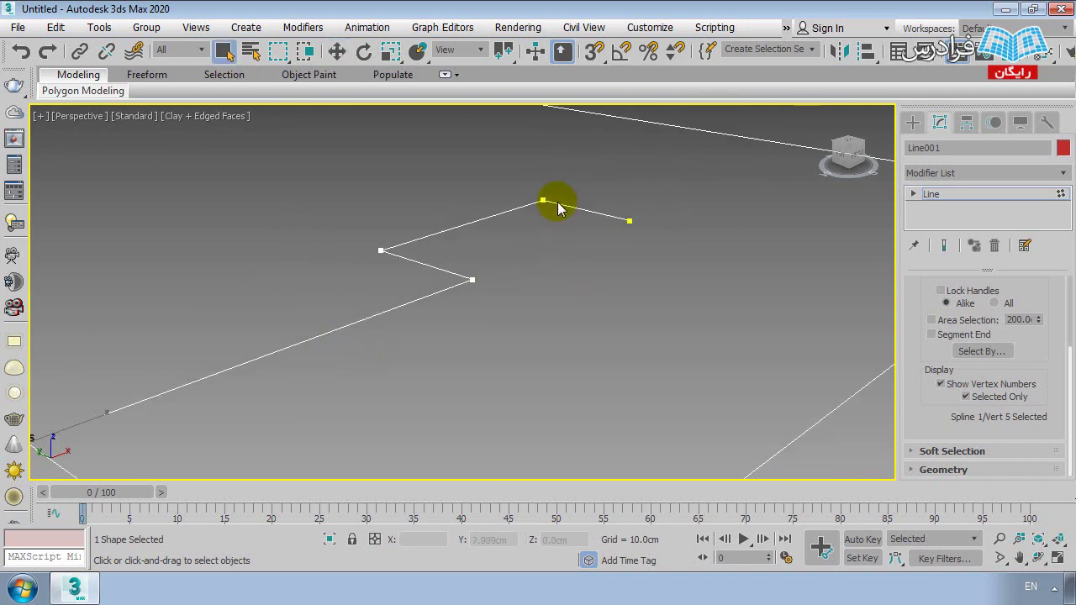
scroll(589, 235, down, 3)
scroll(757, 286, up, 5)
click(774, 304)
scroll(780, 313, up, 2)
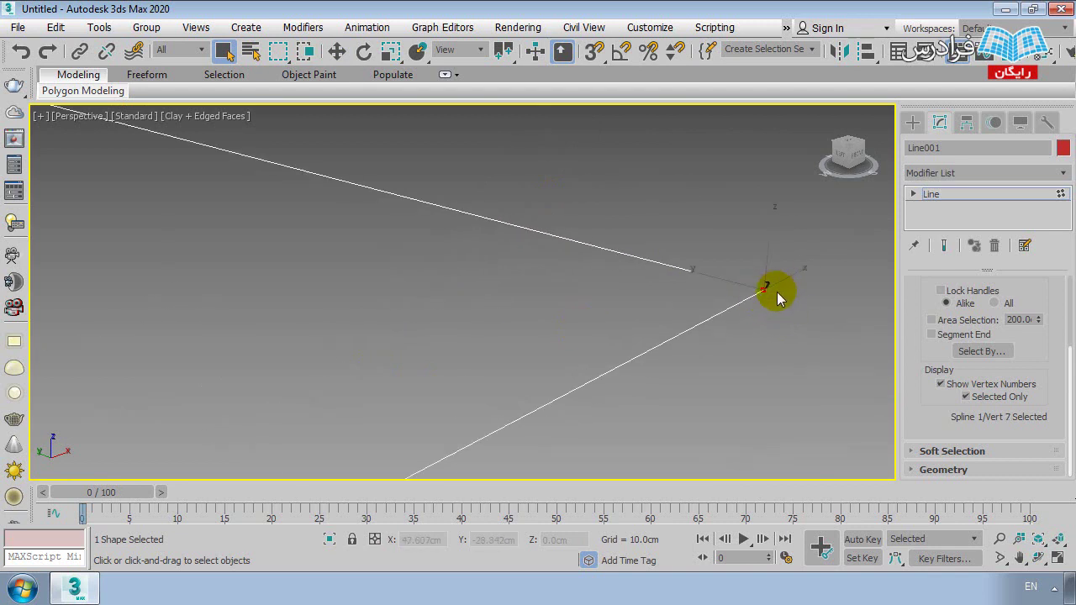
scroll(781, 284, down, 2)
scroll(773, 290, down, 2)
- Clear the selection, hide the vertex numbers, and box-select the four vertices of the small kink
click(778, 389)
click(940, 385)
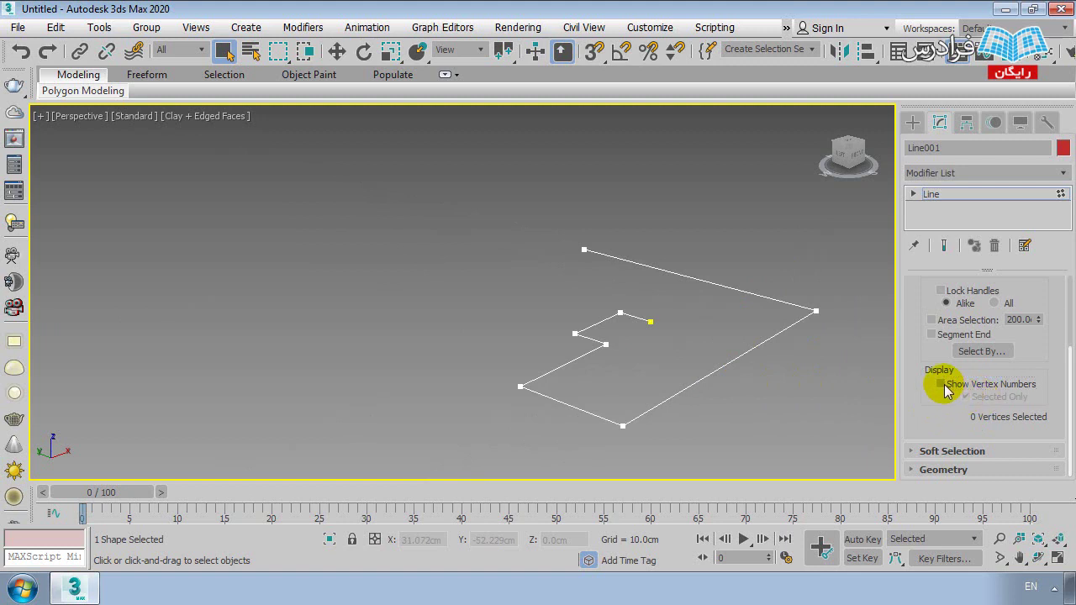
middle_drag(814, 390, 776, 366)
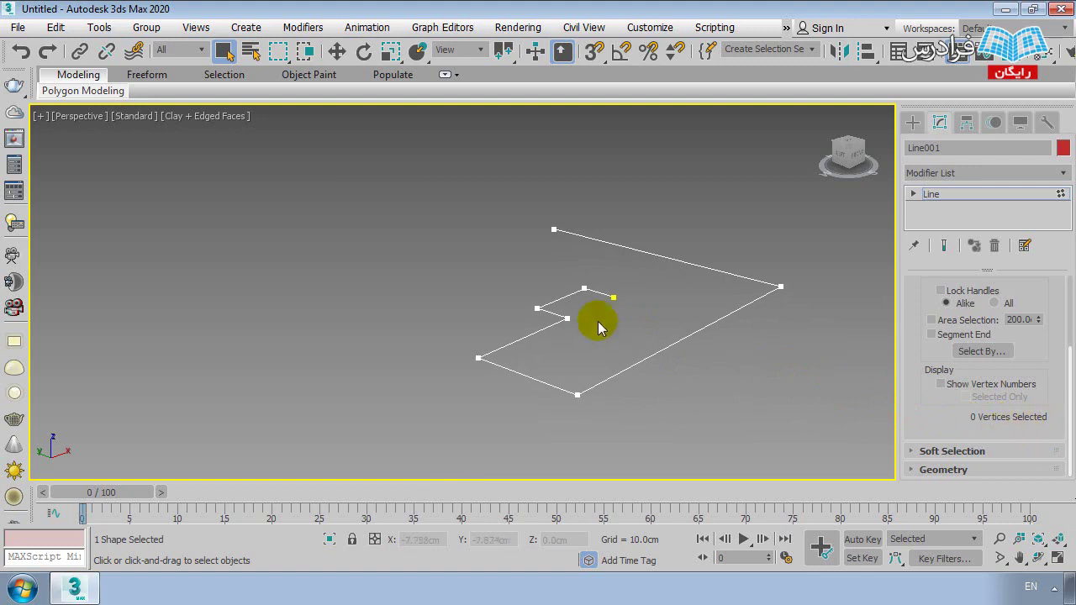
drag(623, 279, 532, 328)
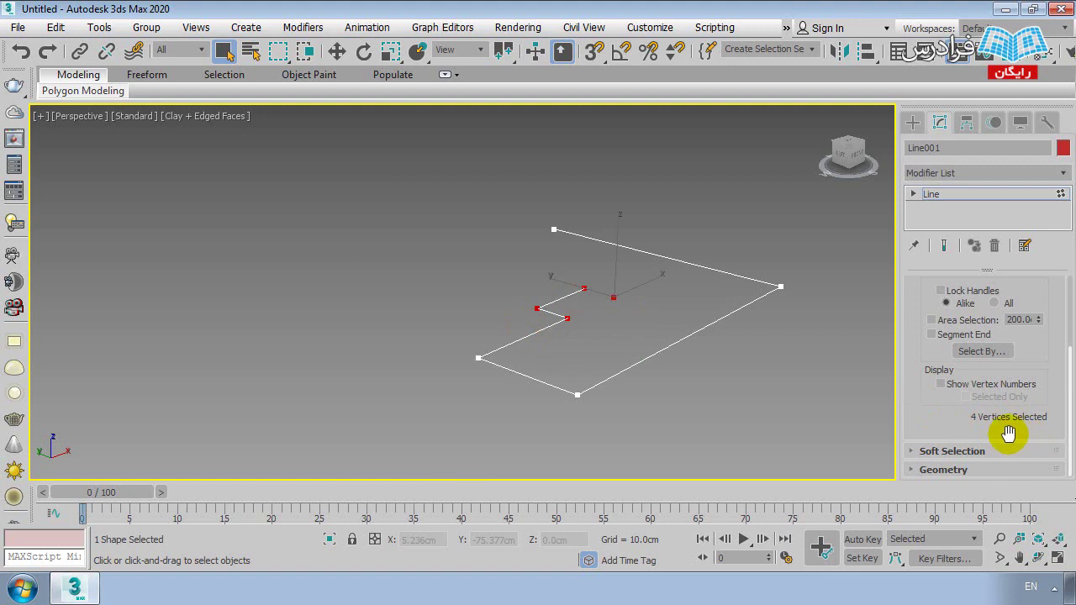
- Zoom to the selected kink vertices, collapse the Selection rollout and expand Soft Selection
key(z)
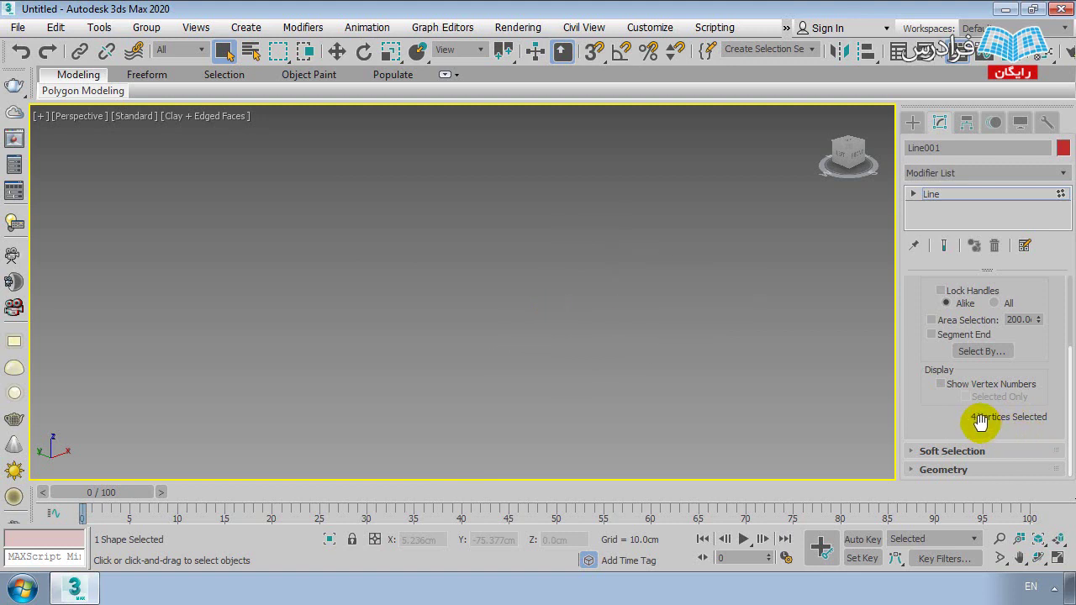
scroll(949, 407, up, 3)
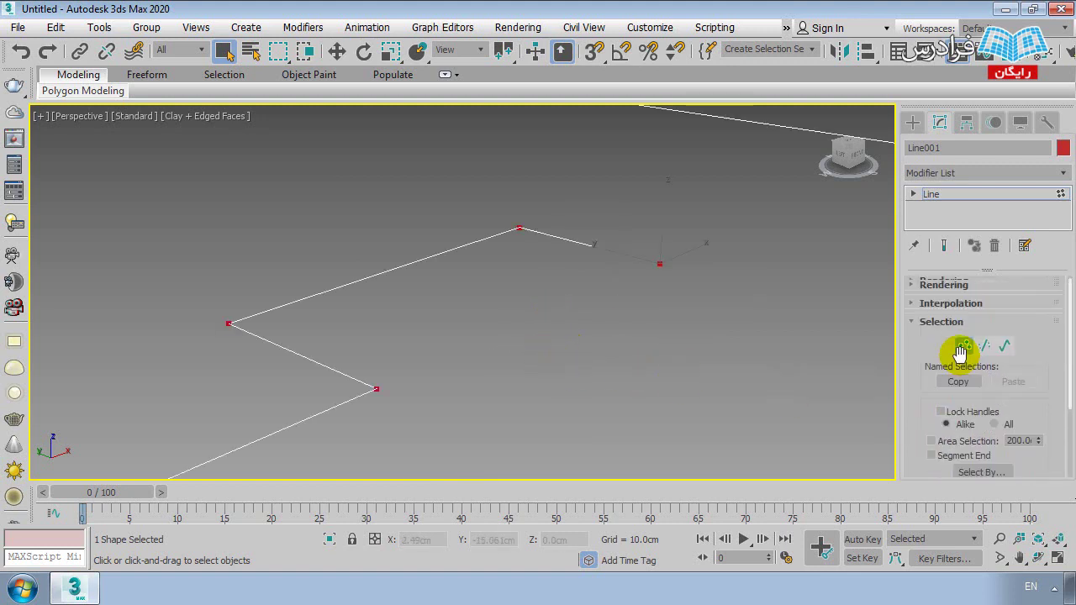
click(914, 322)
click(914, 341)
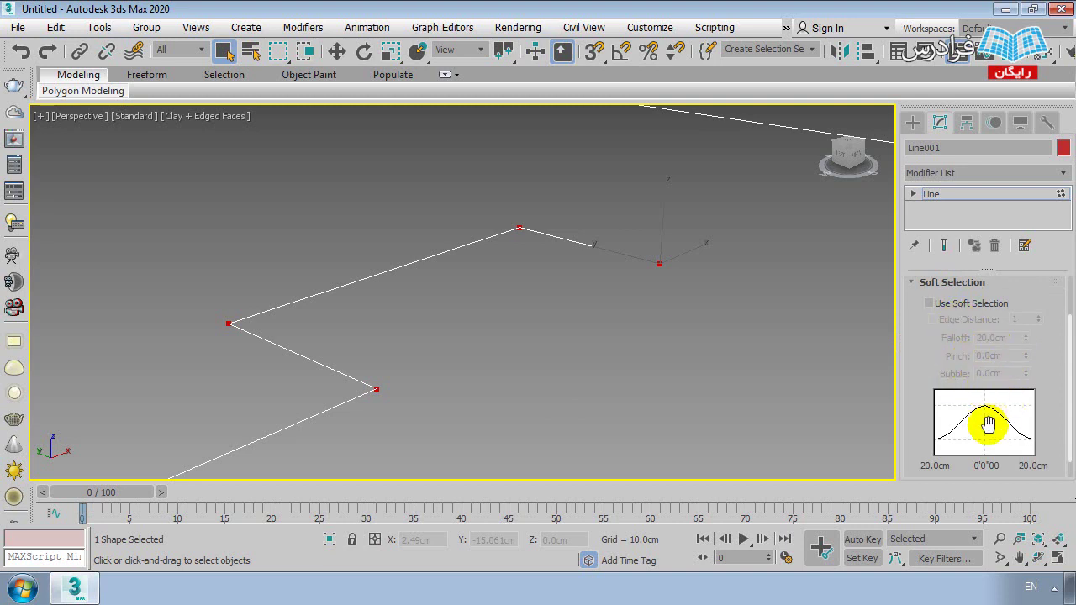
- Deselect the vertices and collapse the Soft Selection rollout
middle_drag(617, 329, 608, 349)
scroll(608, 348, down, 4)
click(608, 372)
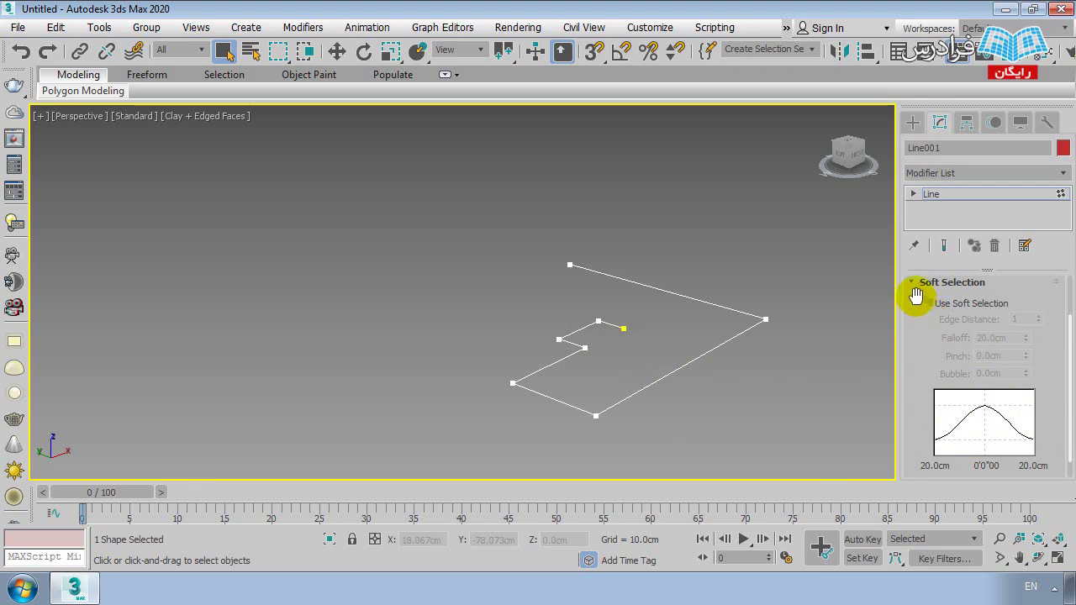
click(915, 285)
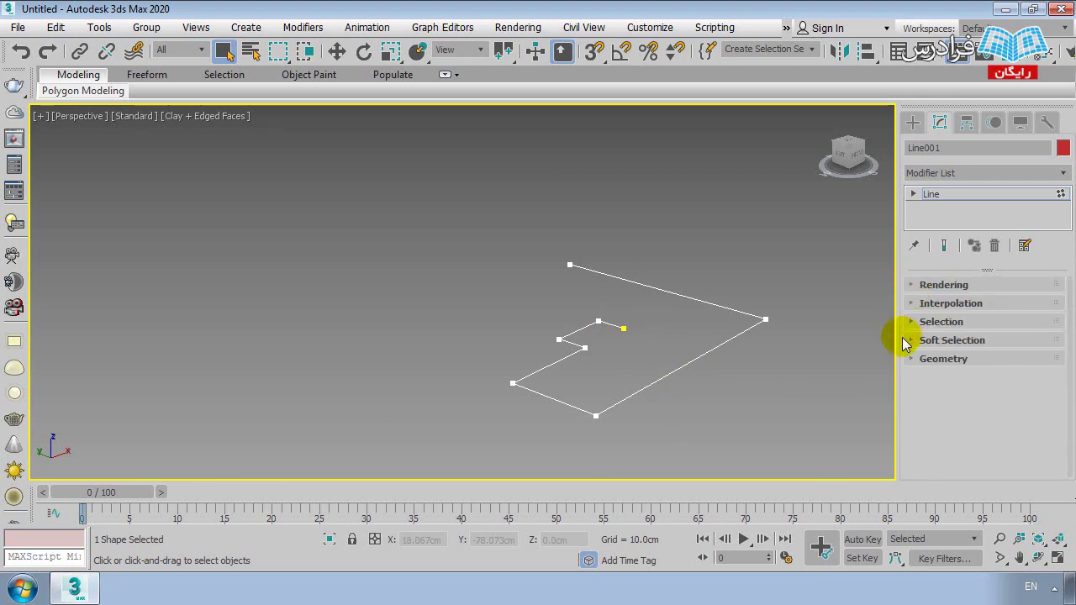